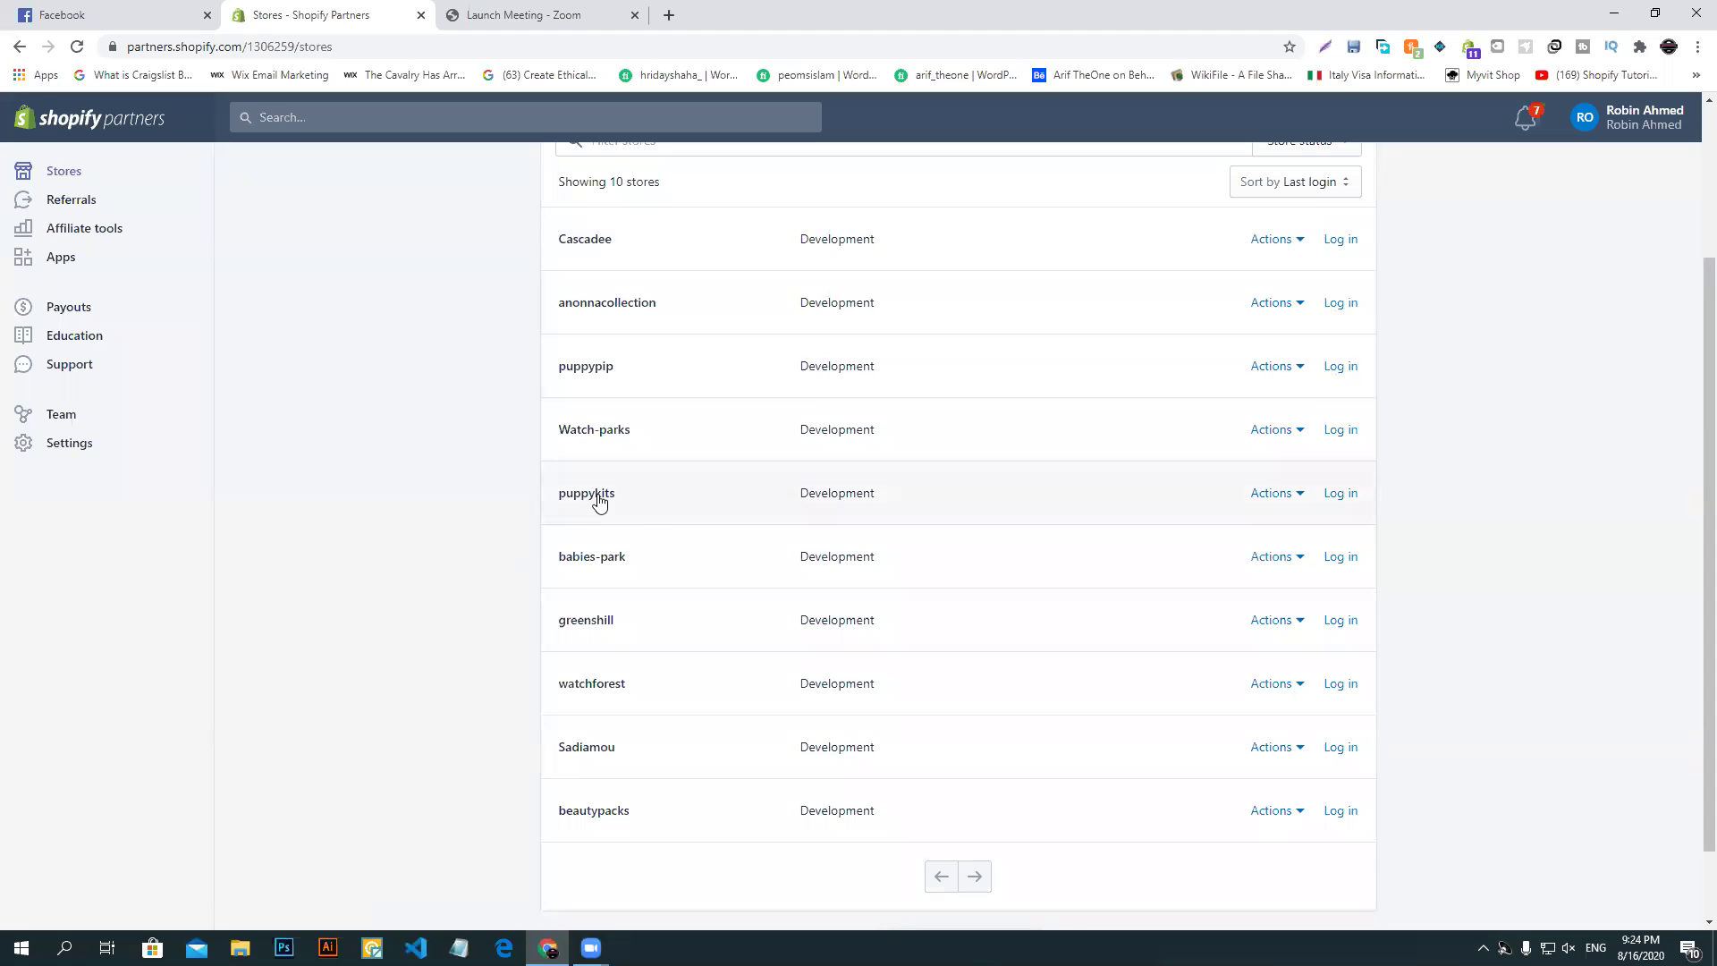
- Log in to the puppykits development store and open its online store themes page
click(1344, 495)
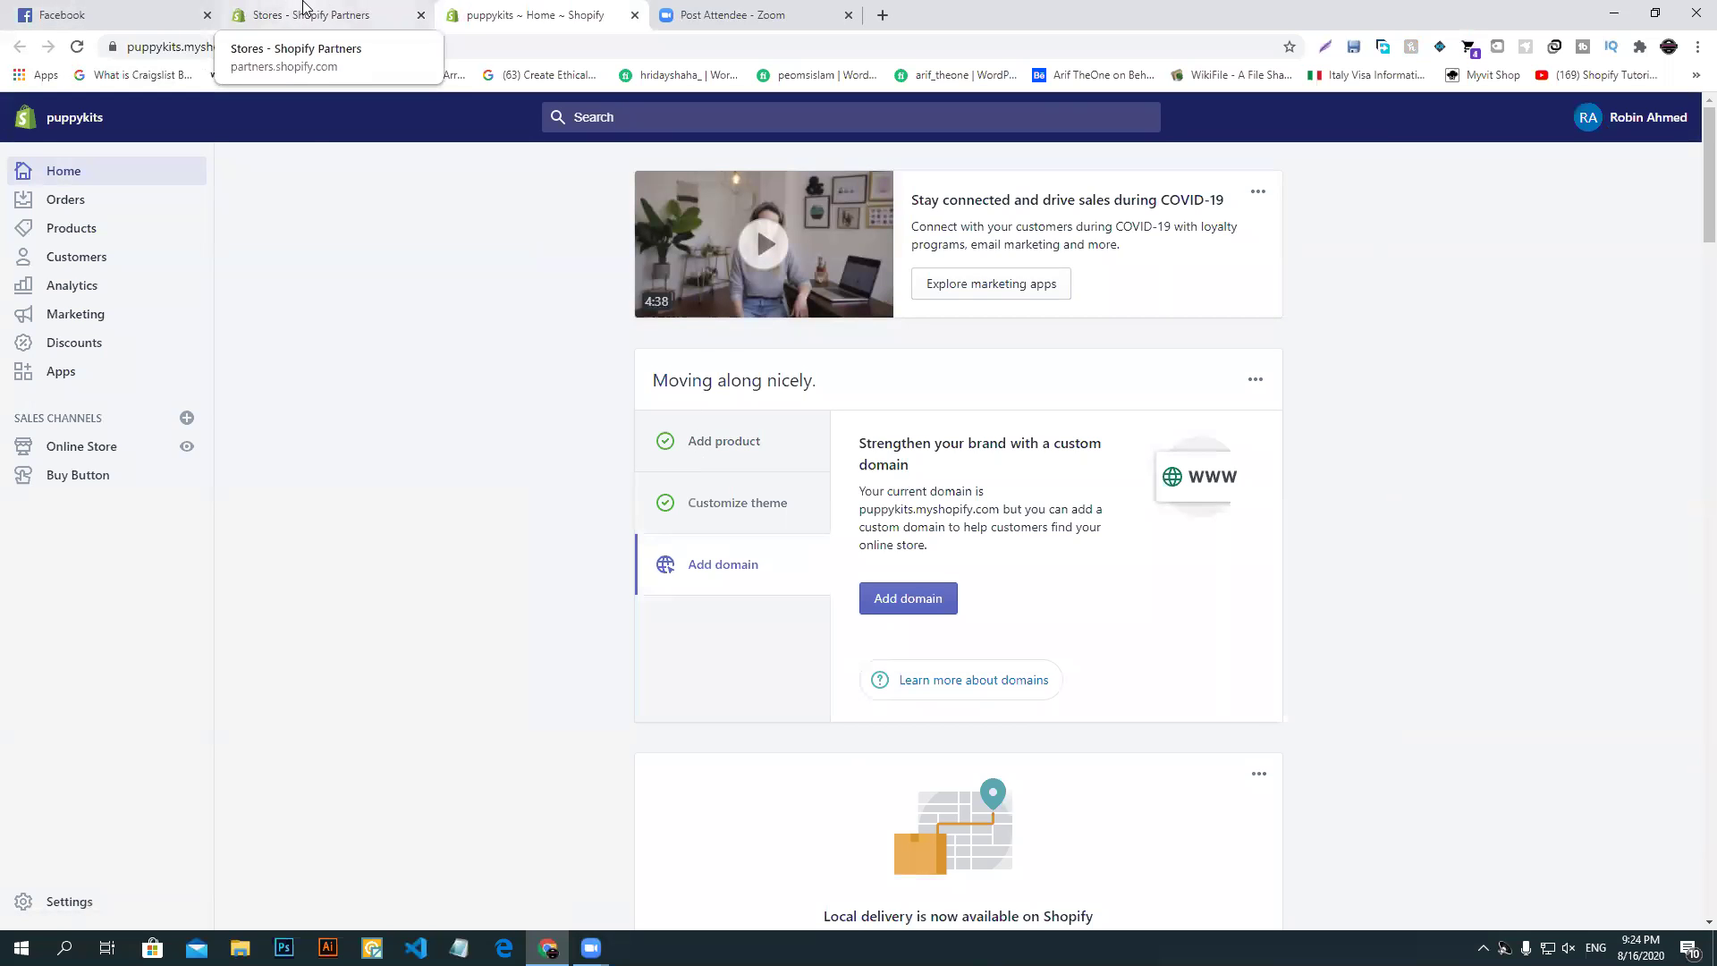
click(93, 446)
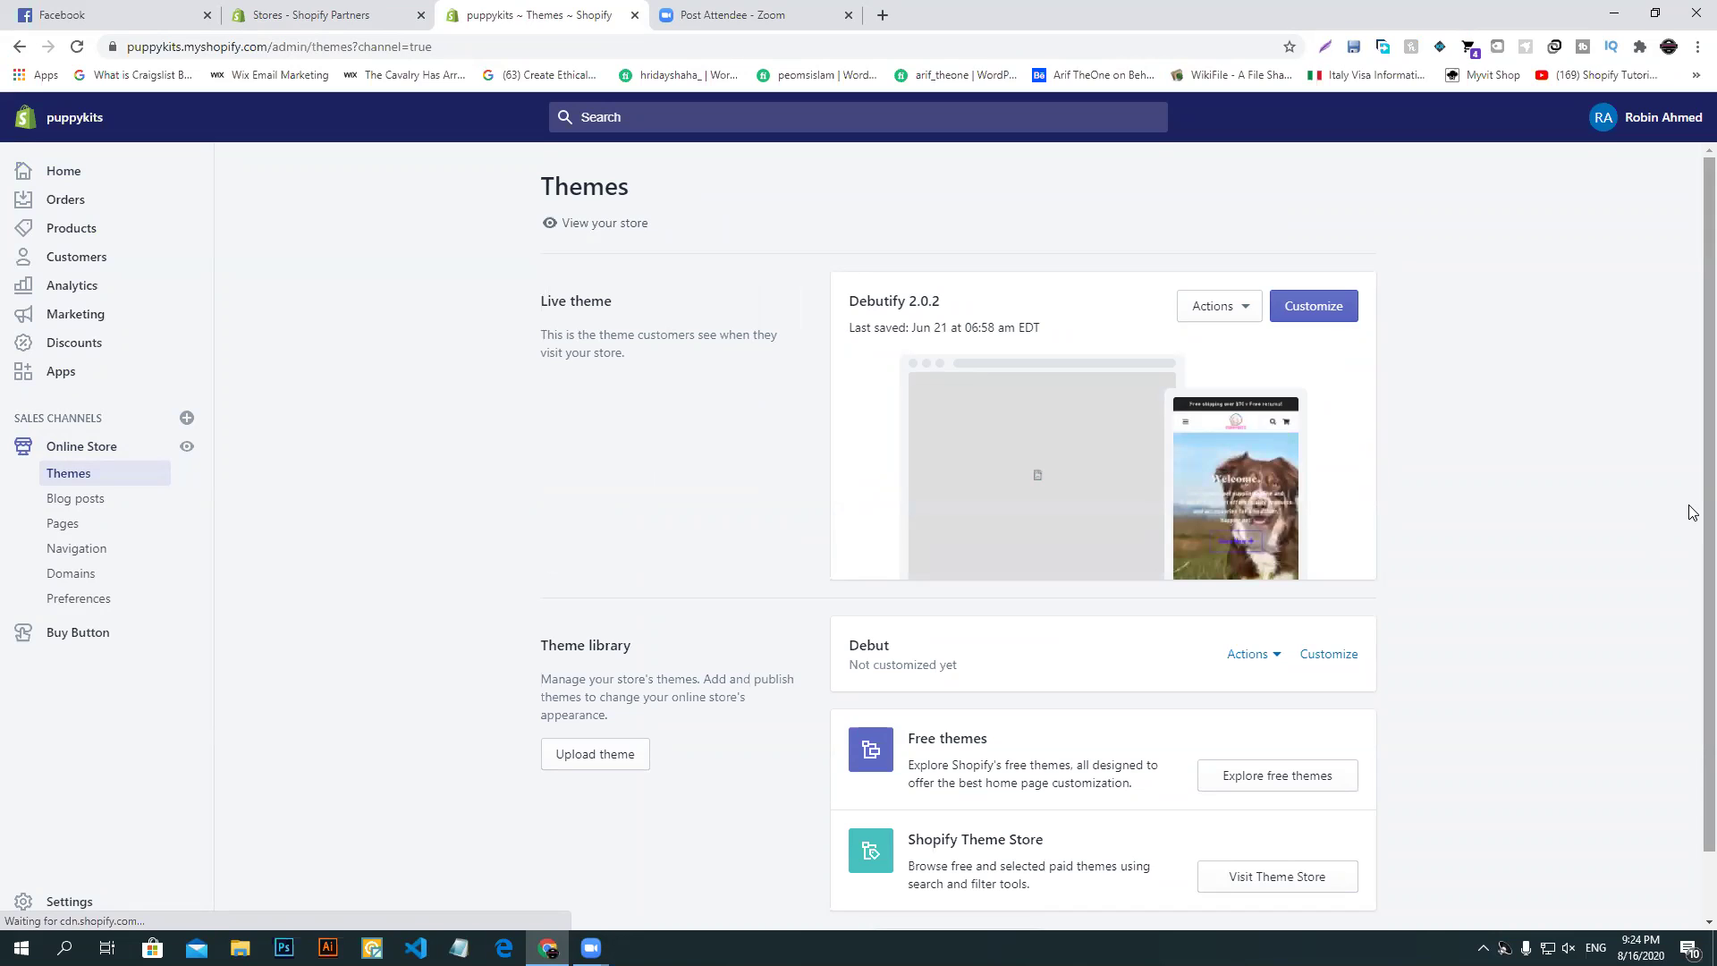
- Open the Shopify Theme Store in a new browser tab and switch to it
scroll(466, 518, down, 1)
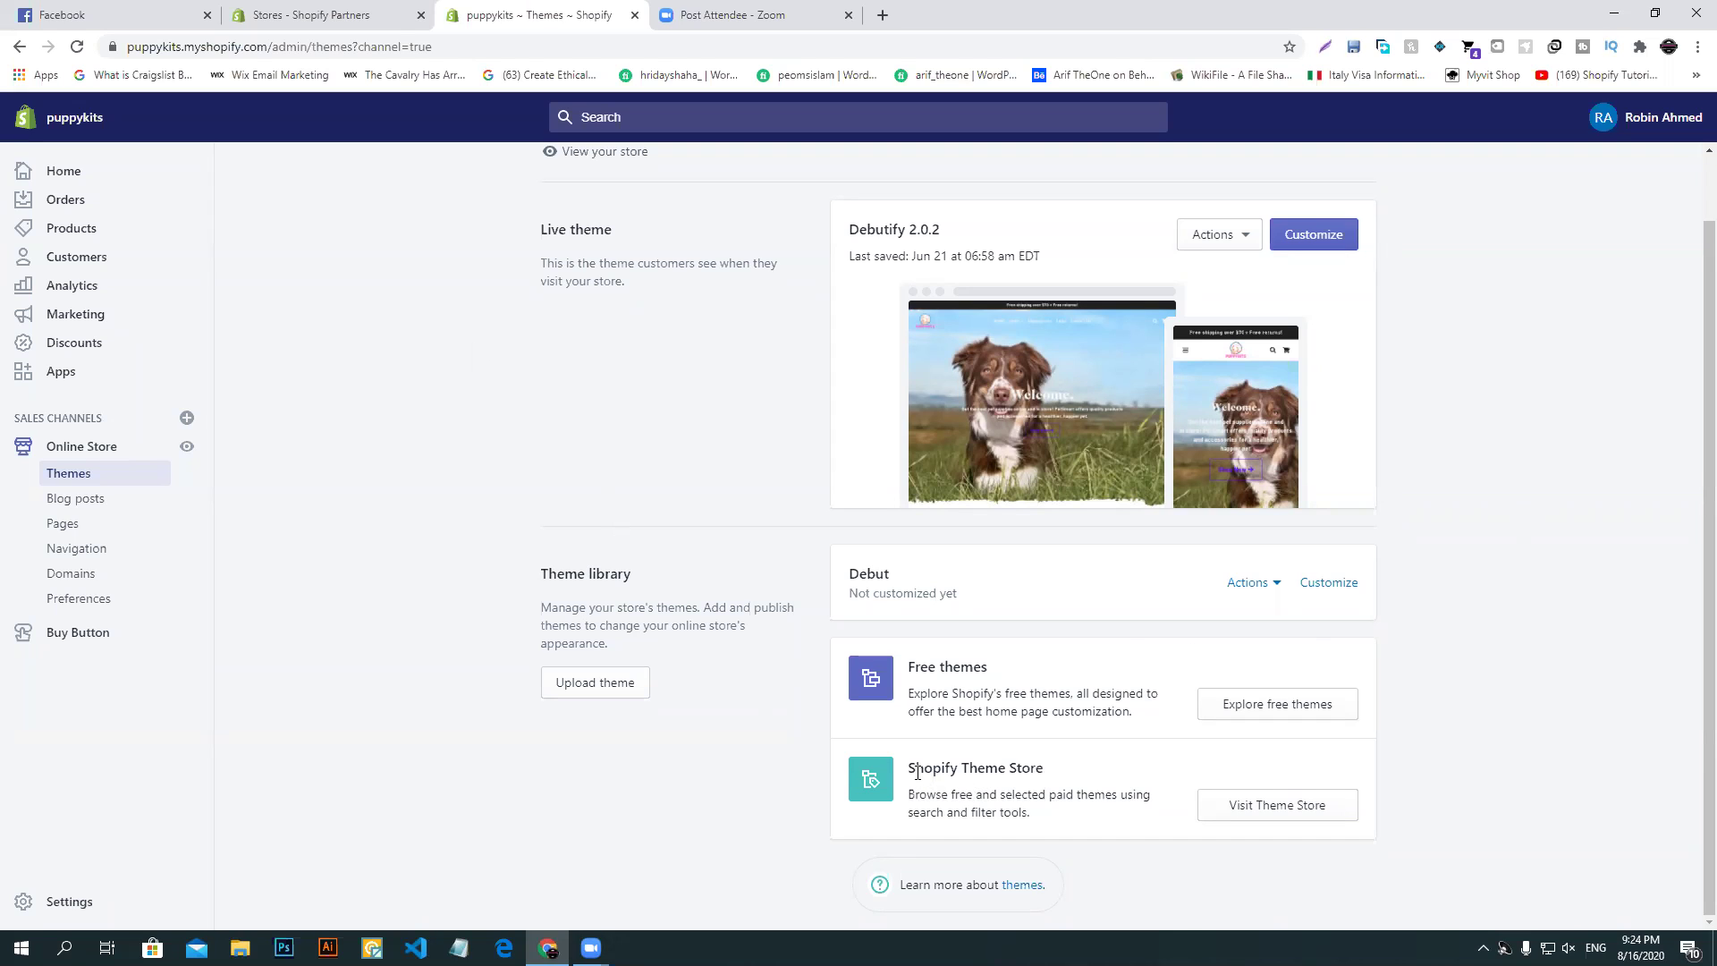
drag(915, 770, 1034, 769)
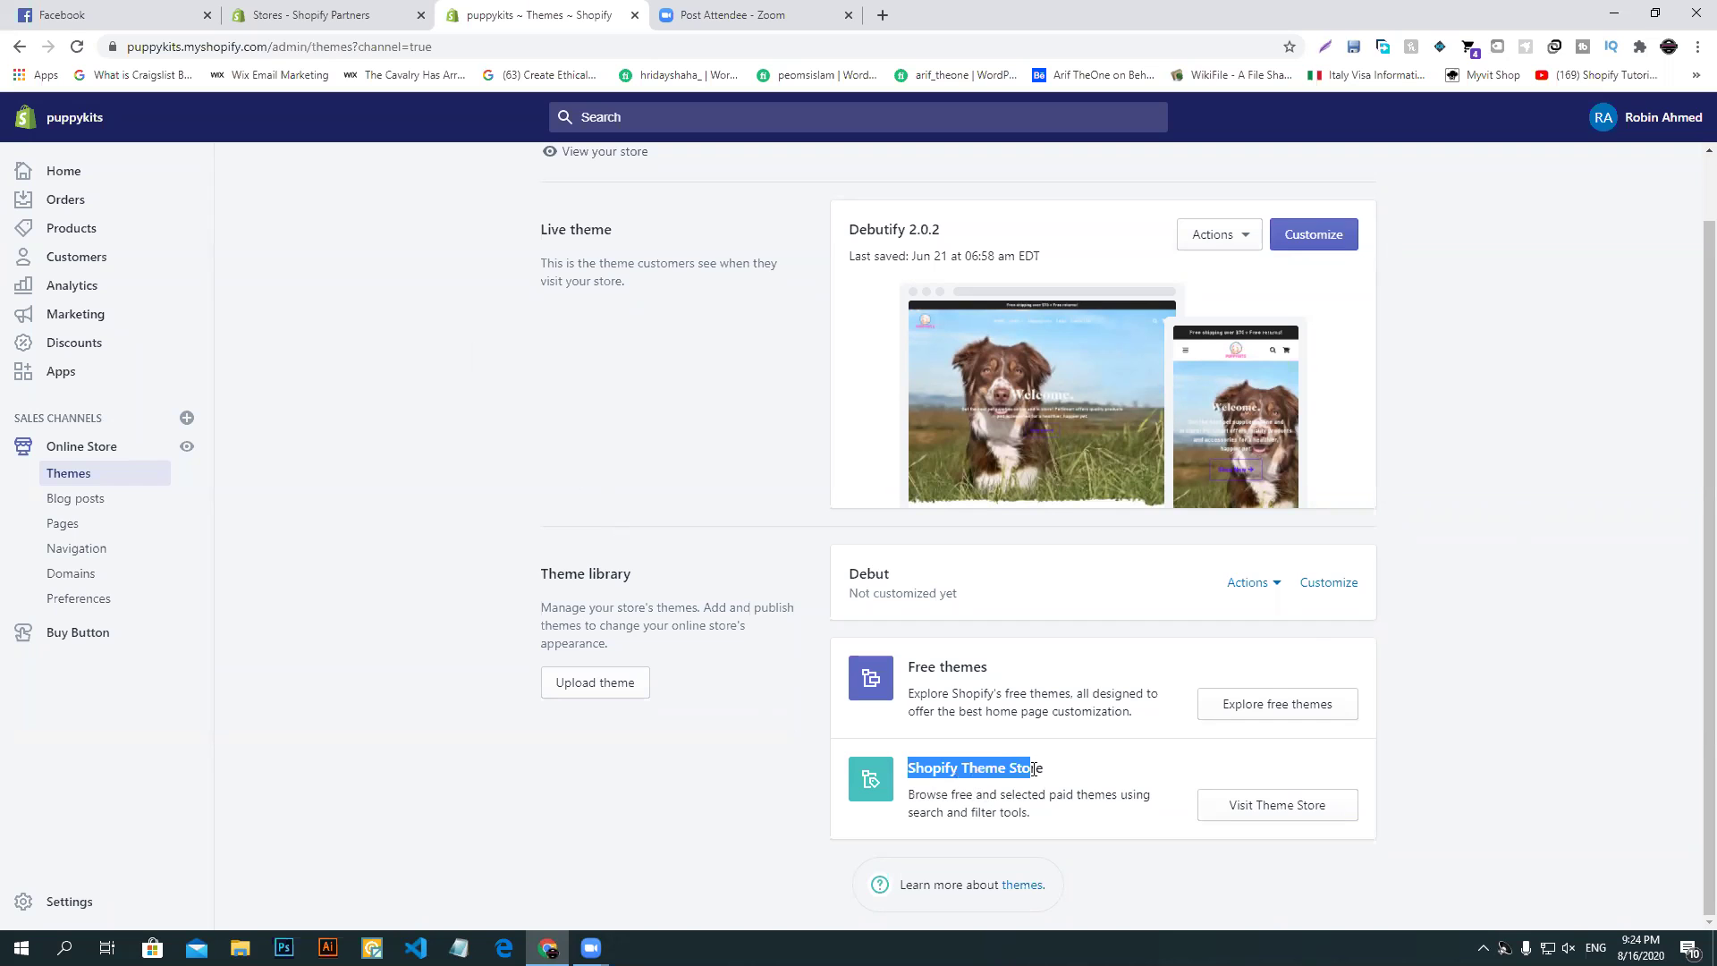
click(1442, 740)
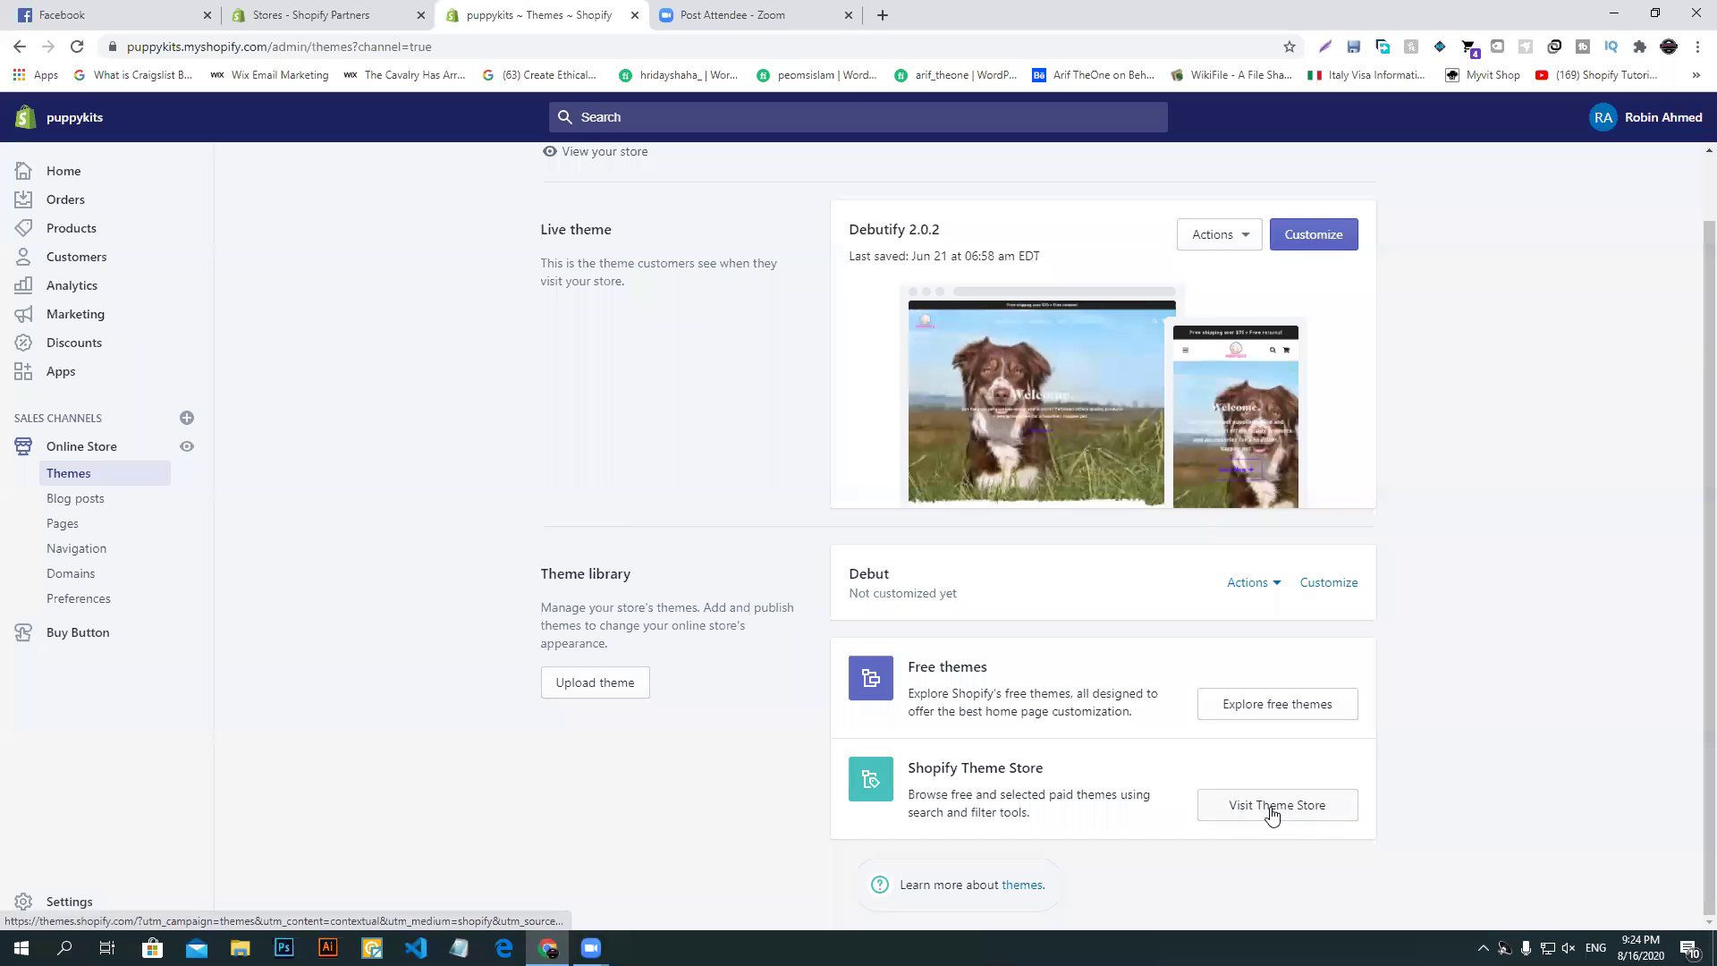
right_click(1266, 816)
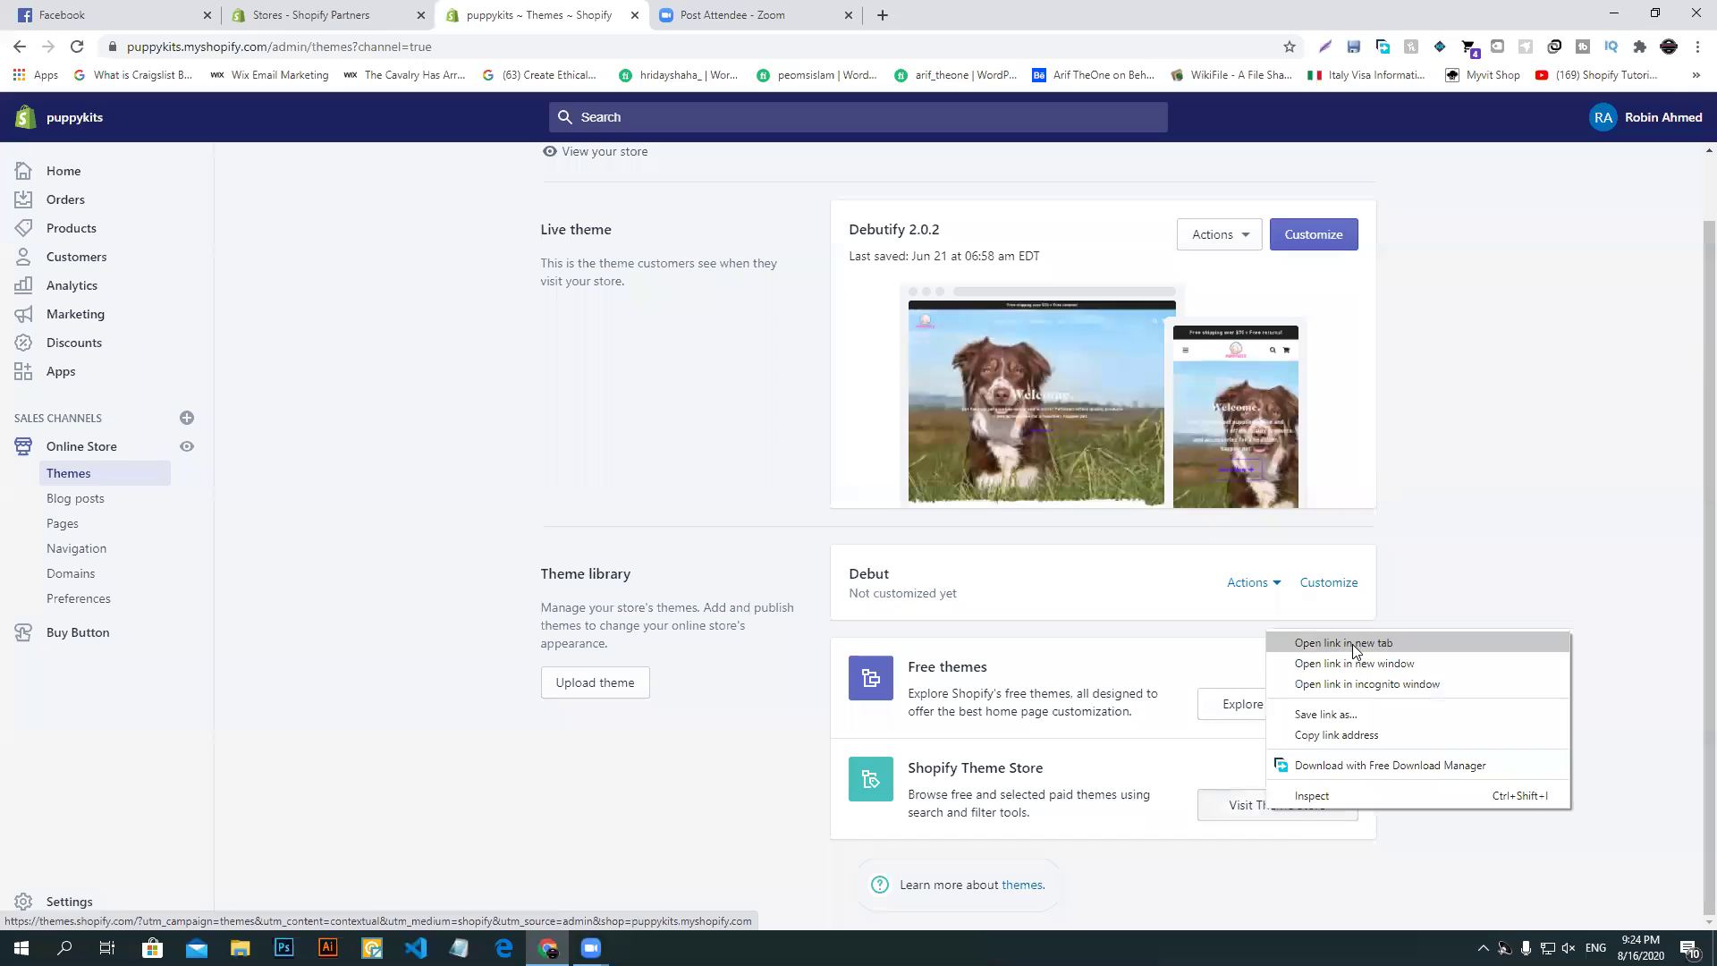
click(1324, 645)
key(ctrl+Tab)
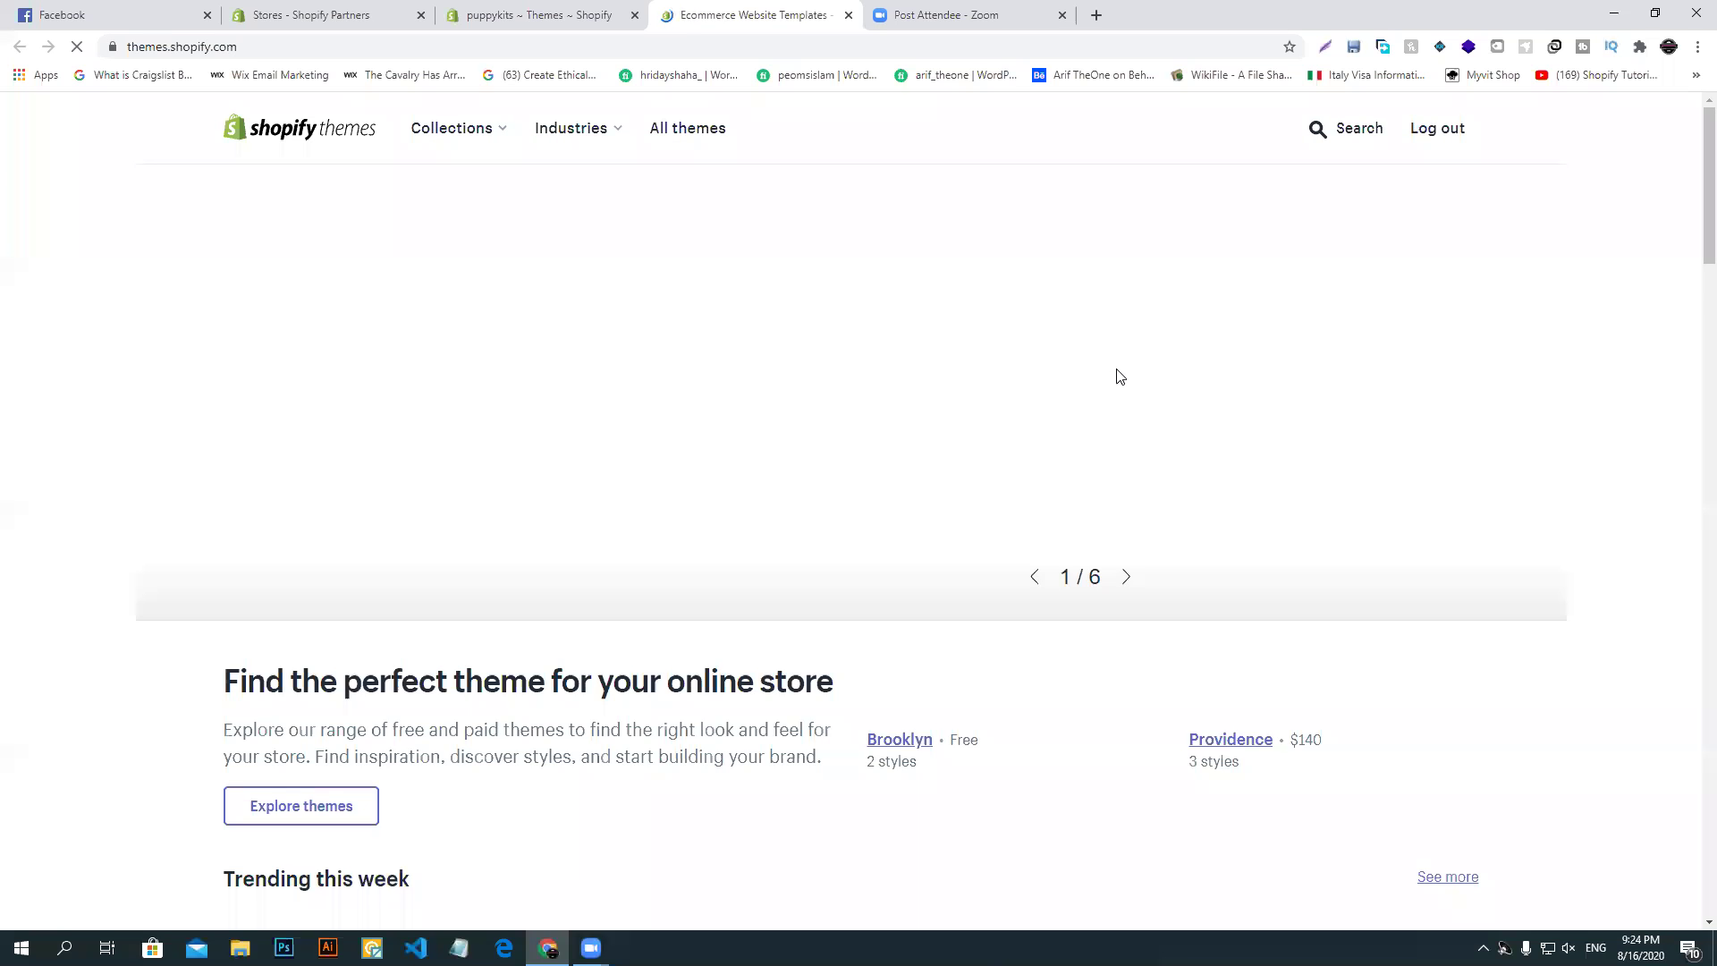
- Look over the Theme Store home page and list the themes for the Food & Drink industry
scroll(861, 434, down, 5)
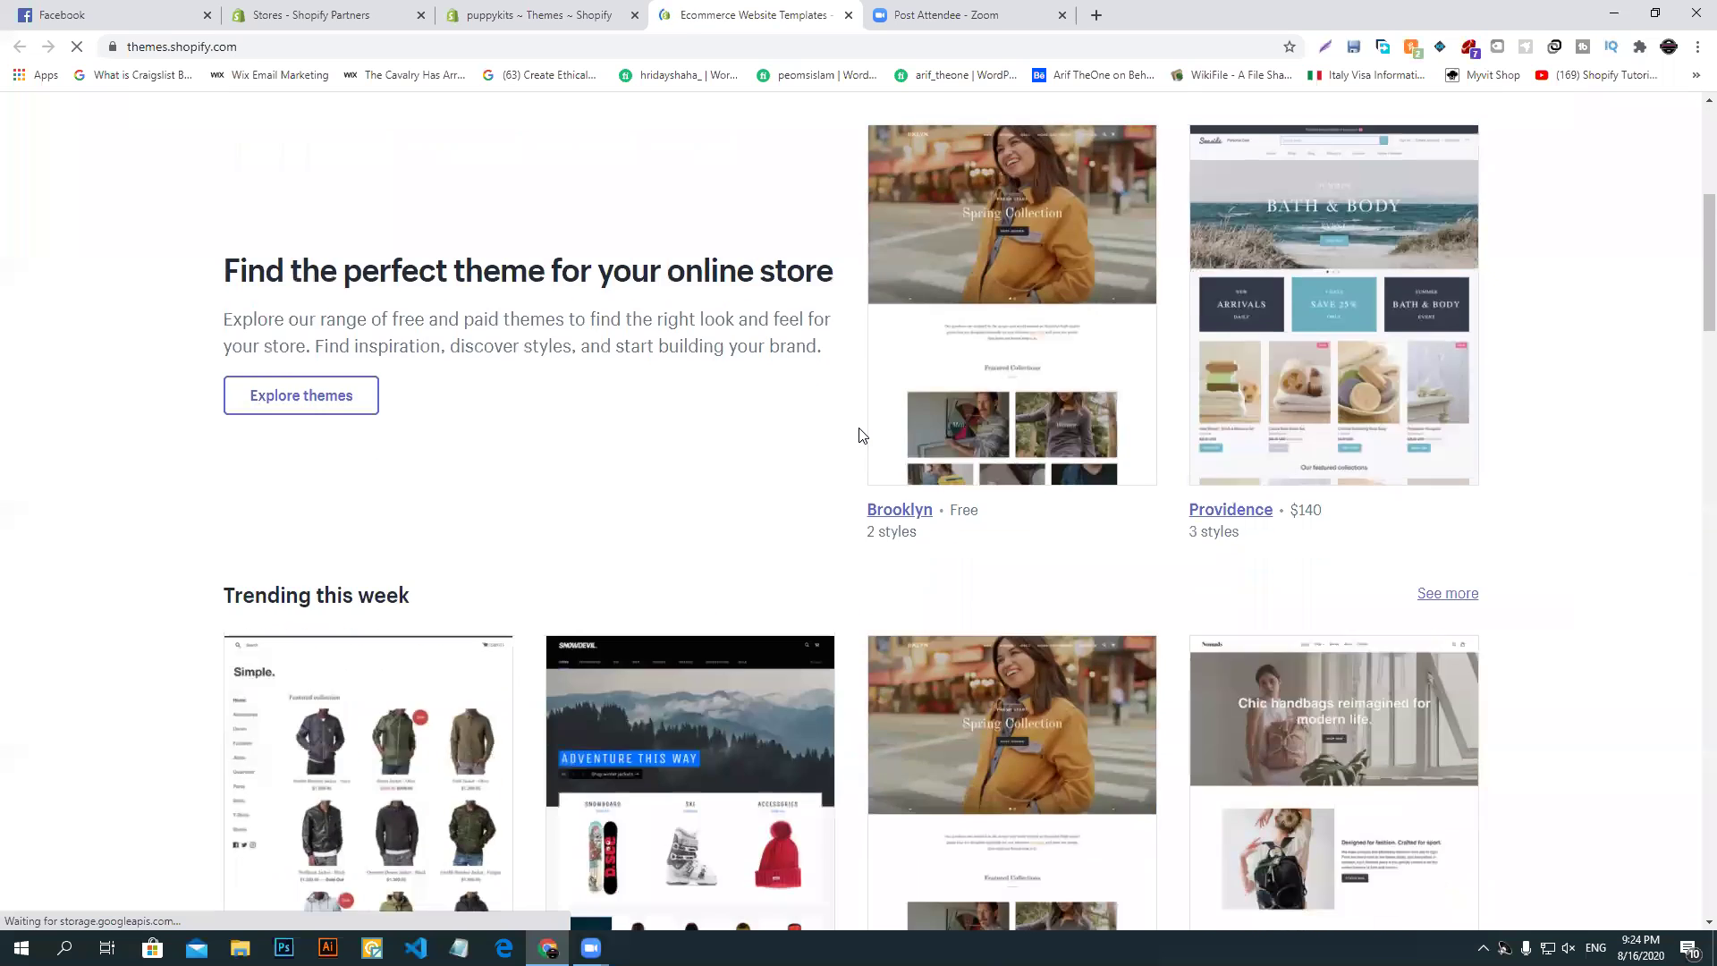
scroll(860, 434, down, 15)
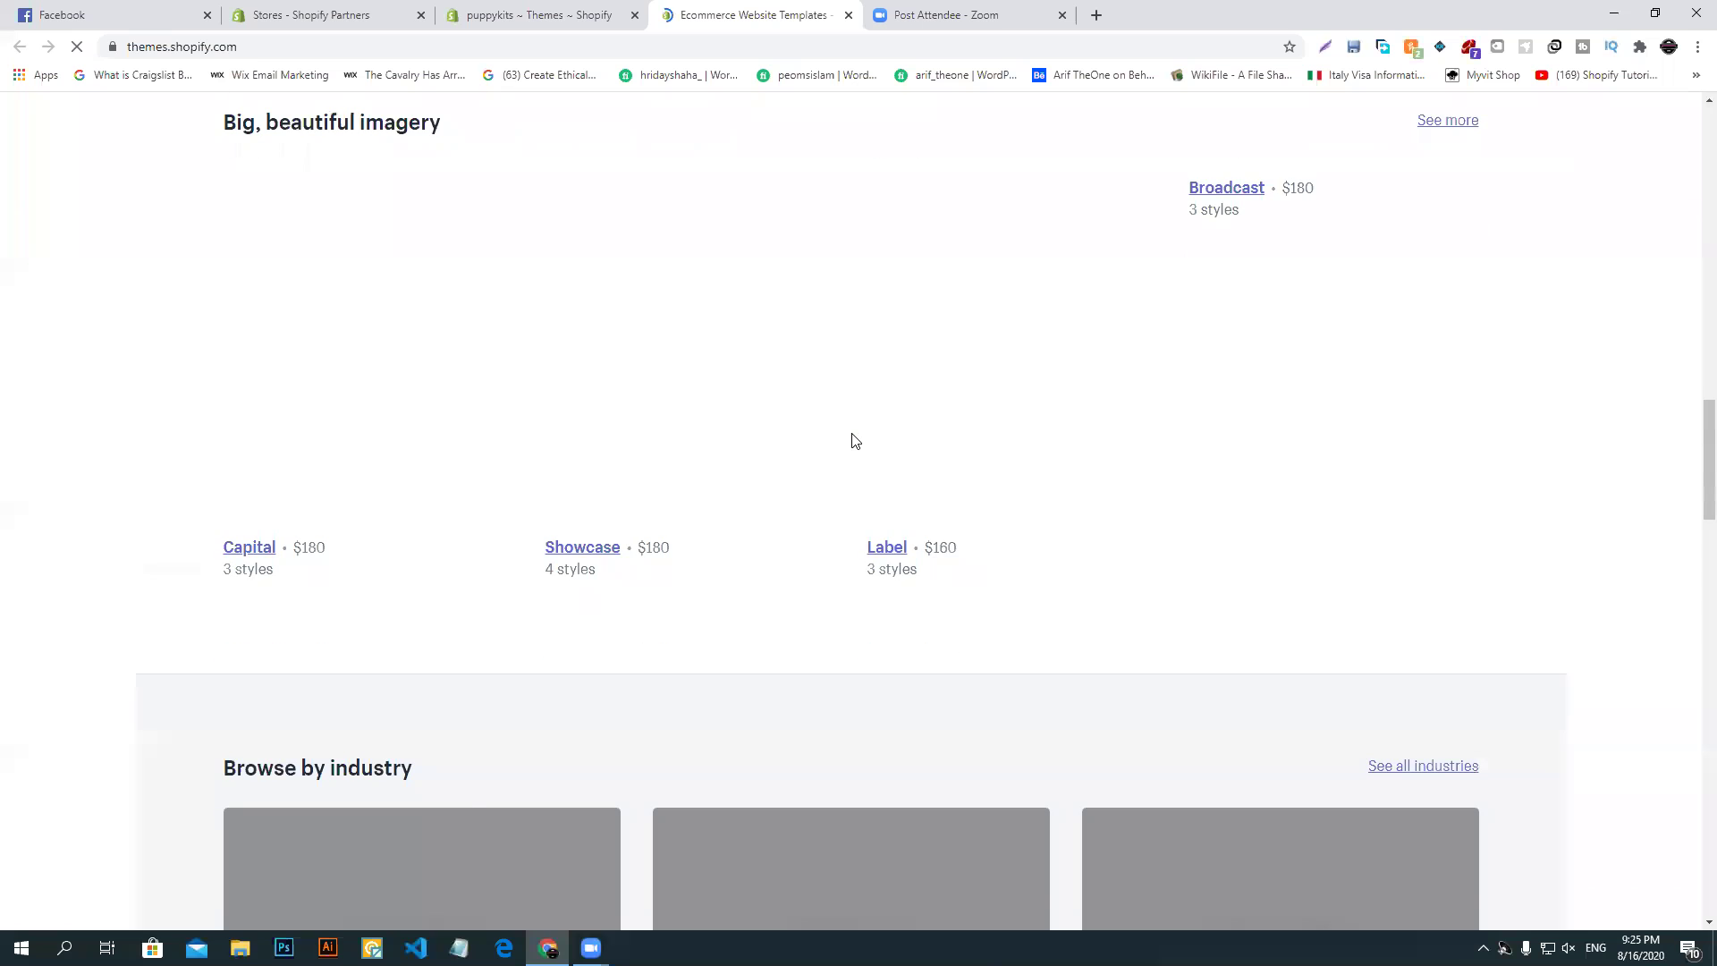
scroll(854, 440, up, 4)
scroll(855, 441, up, 18)
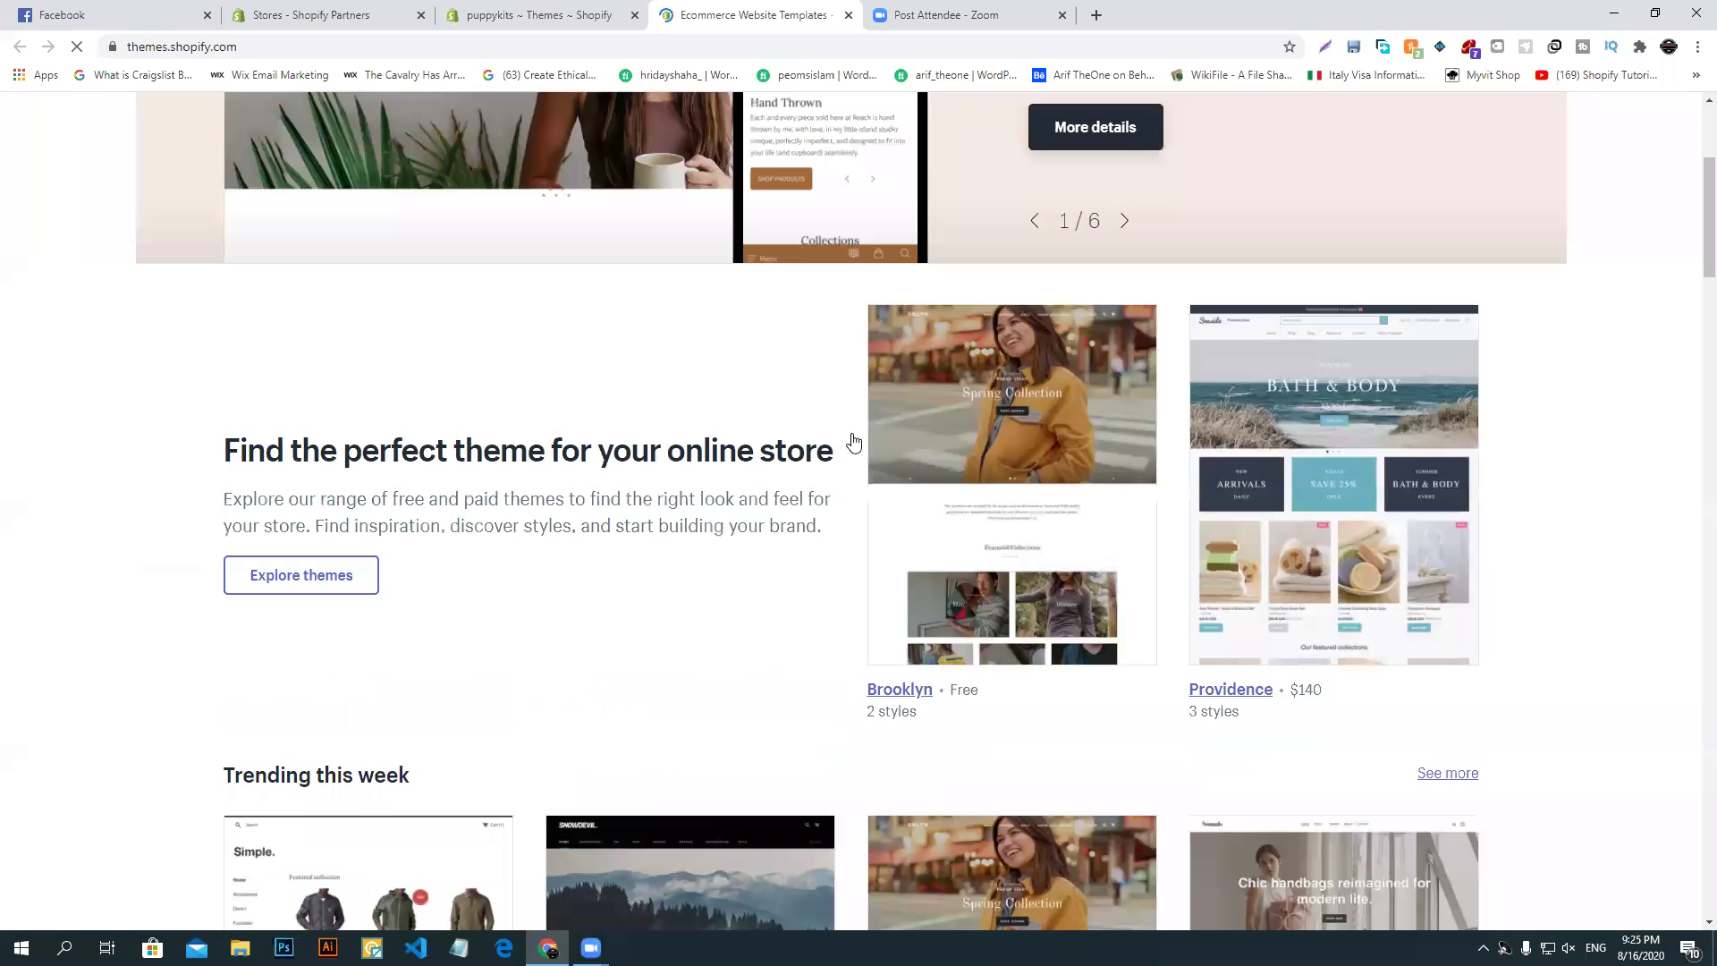
mouse_move(619, 131)
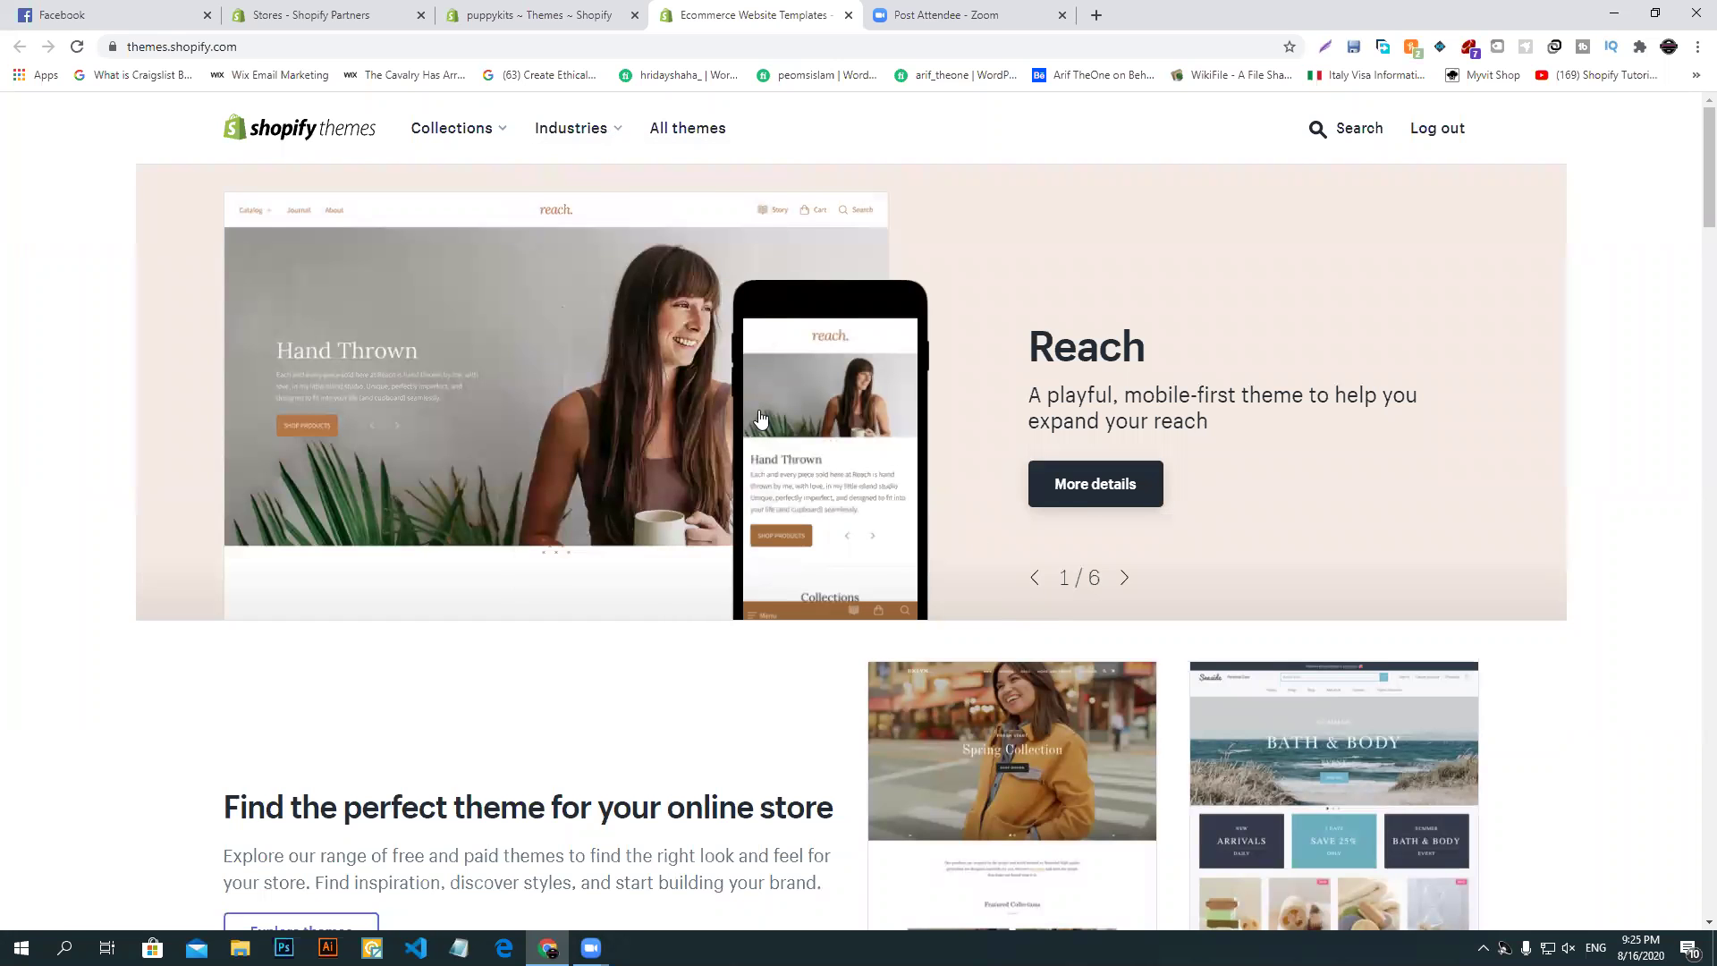
scroll(1706, 224, down, 10)
scroll(1707, 224, up, 10)
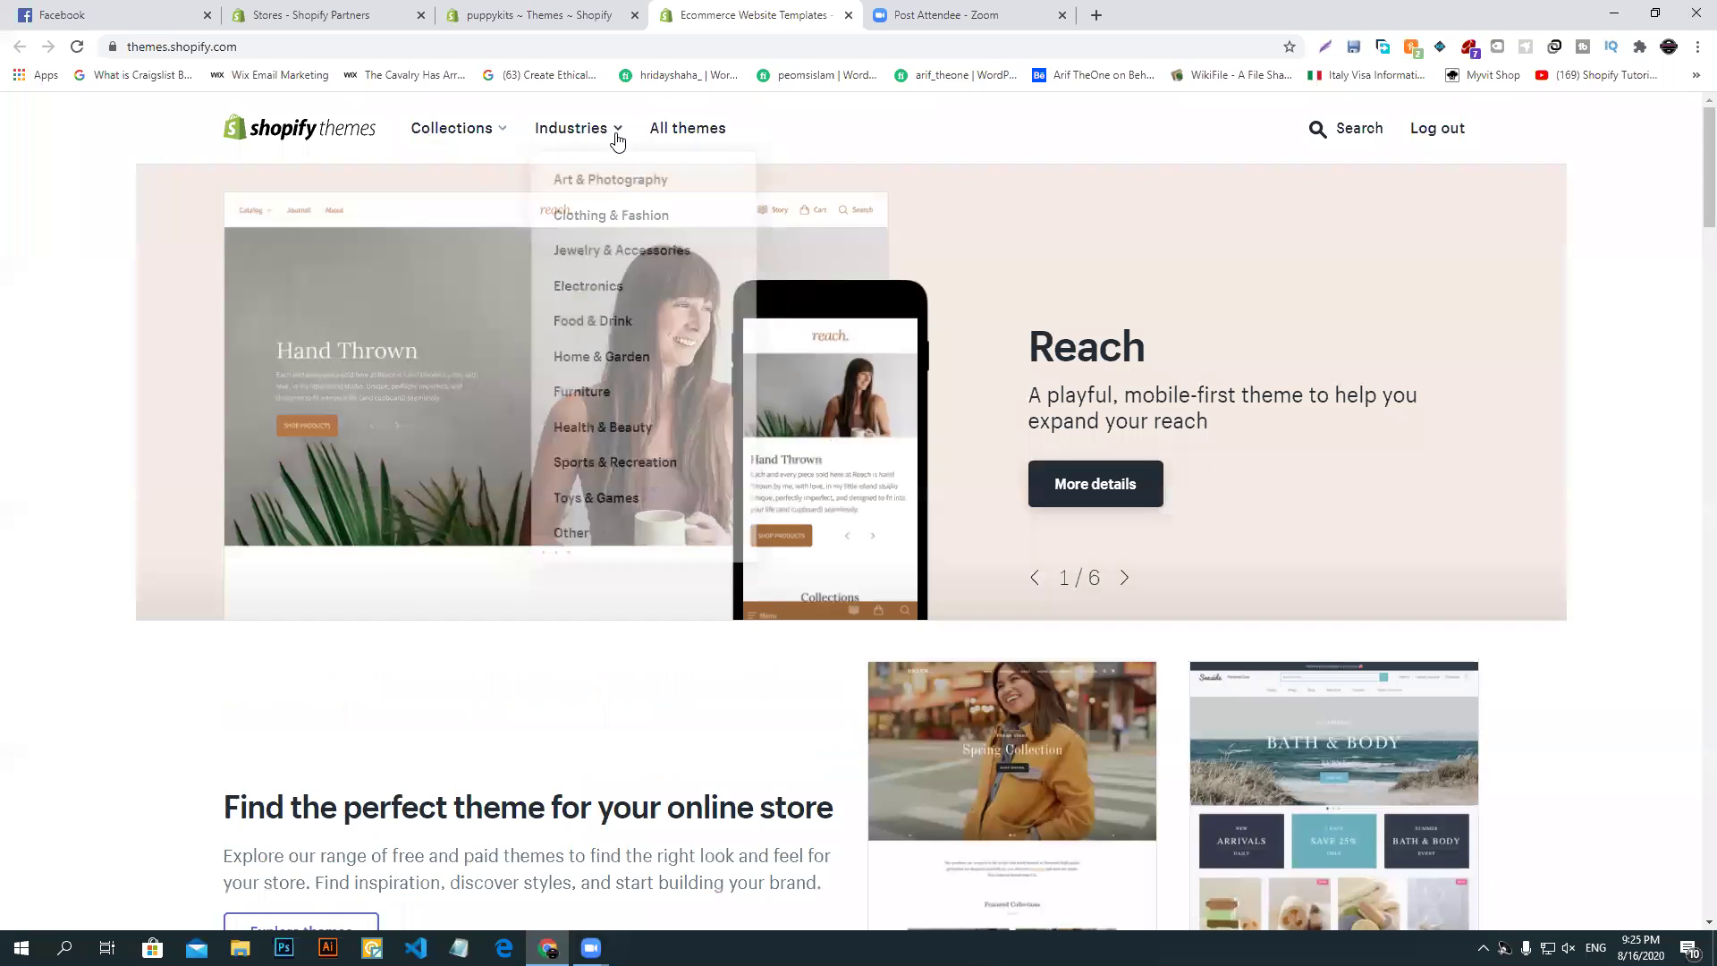
click(591, 322)
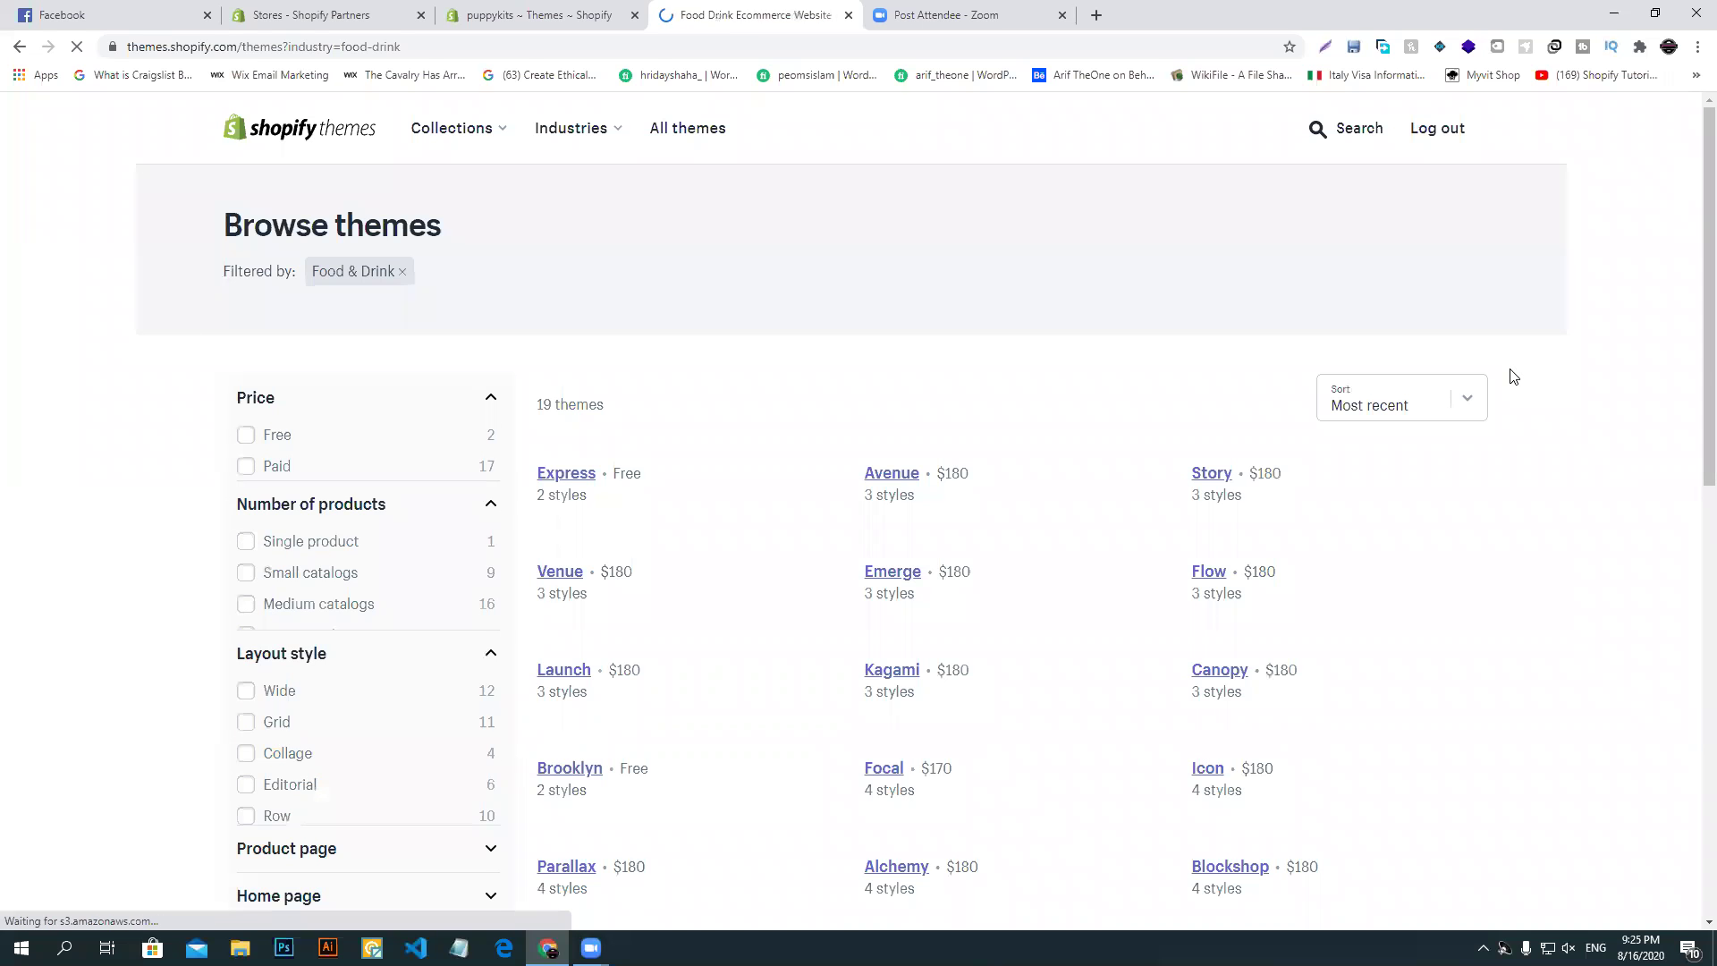
- Examine the Food & Drink theme listing, comparing the theme designs and their prices
scroll(865, 680, down, 2)
scroll(865, 681, down, 5)
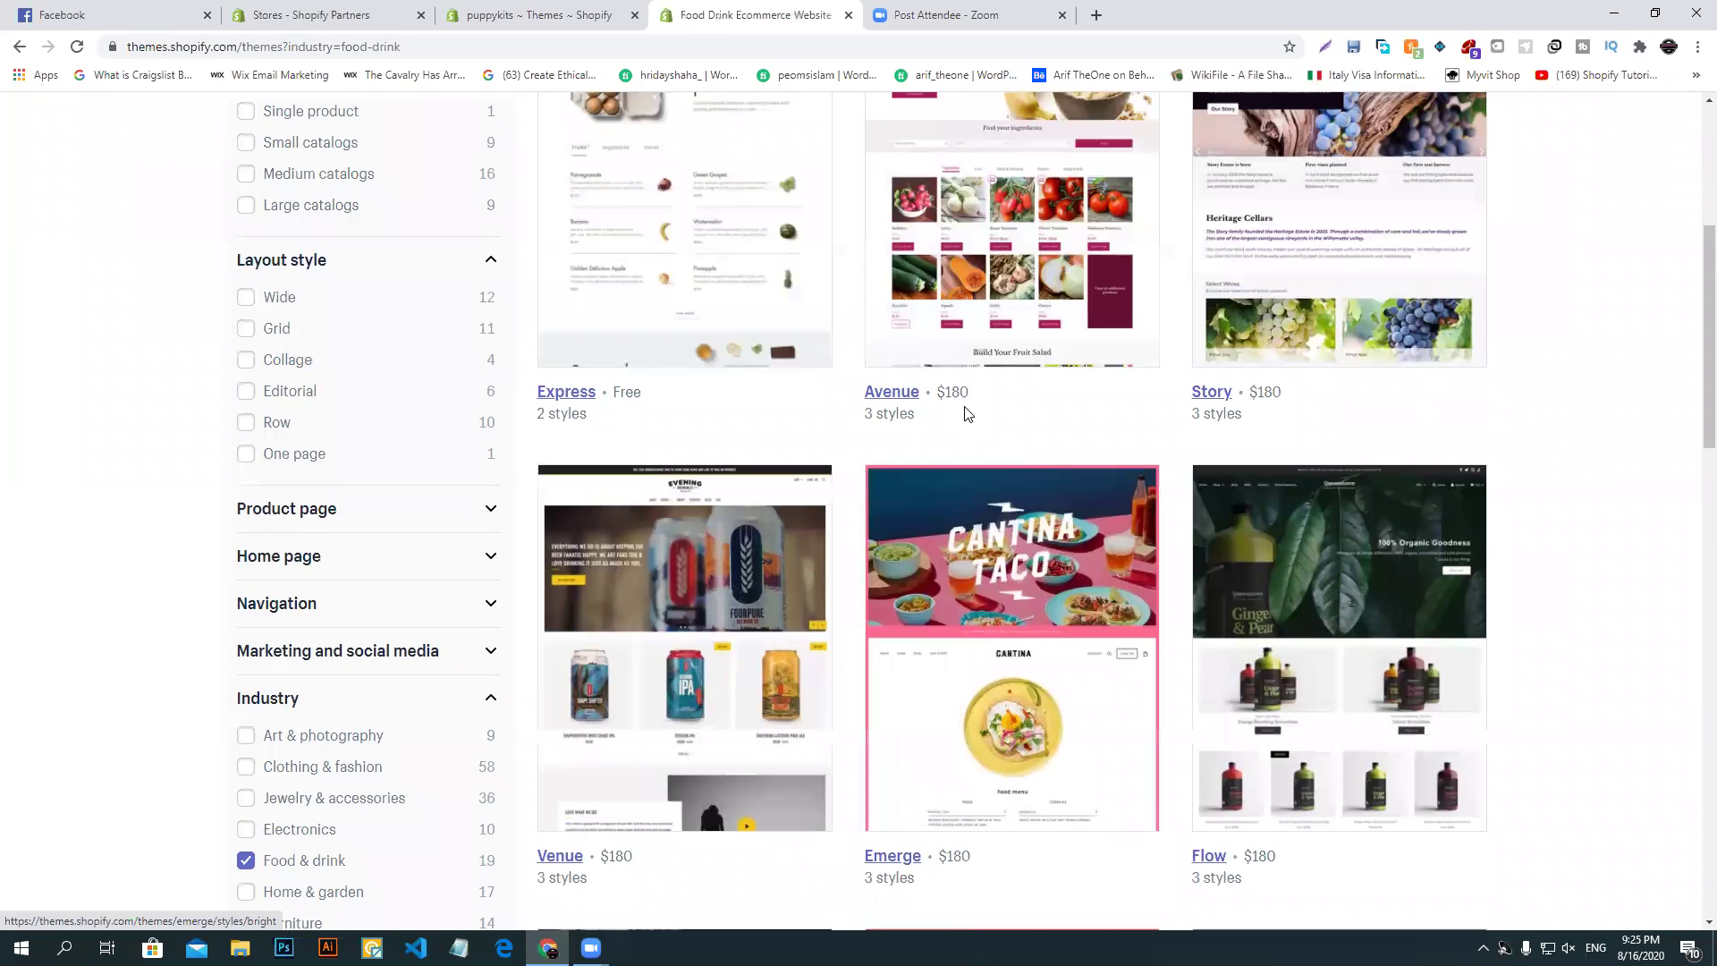
scroll(1259, 399, down, 3)
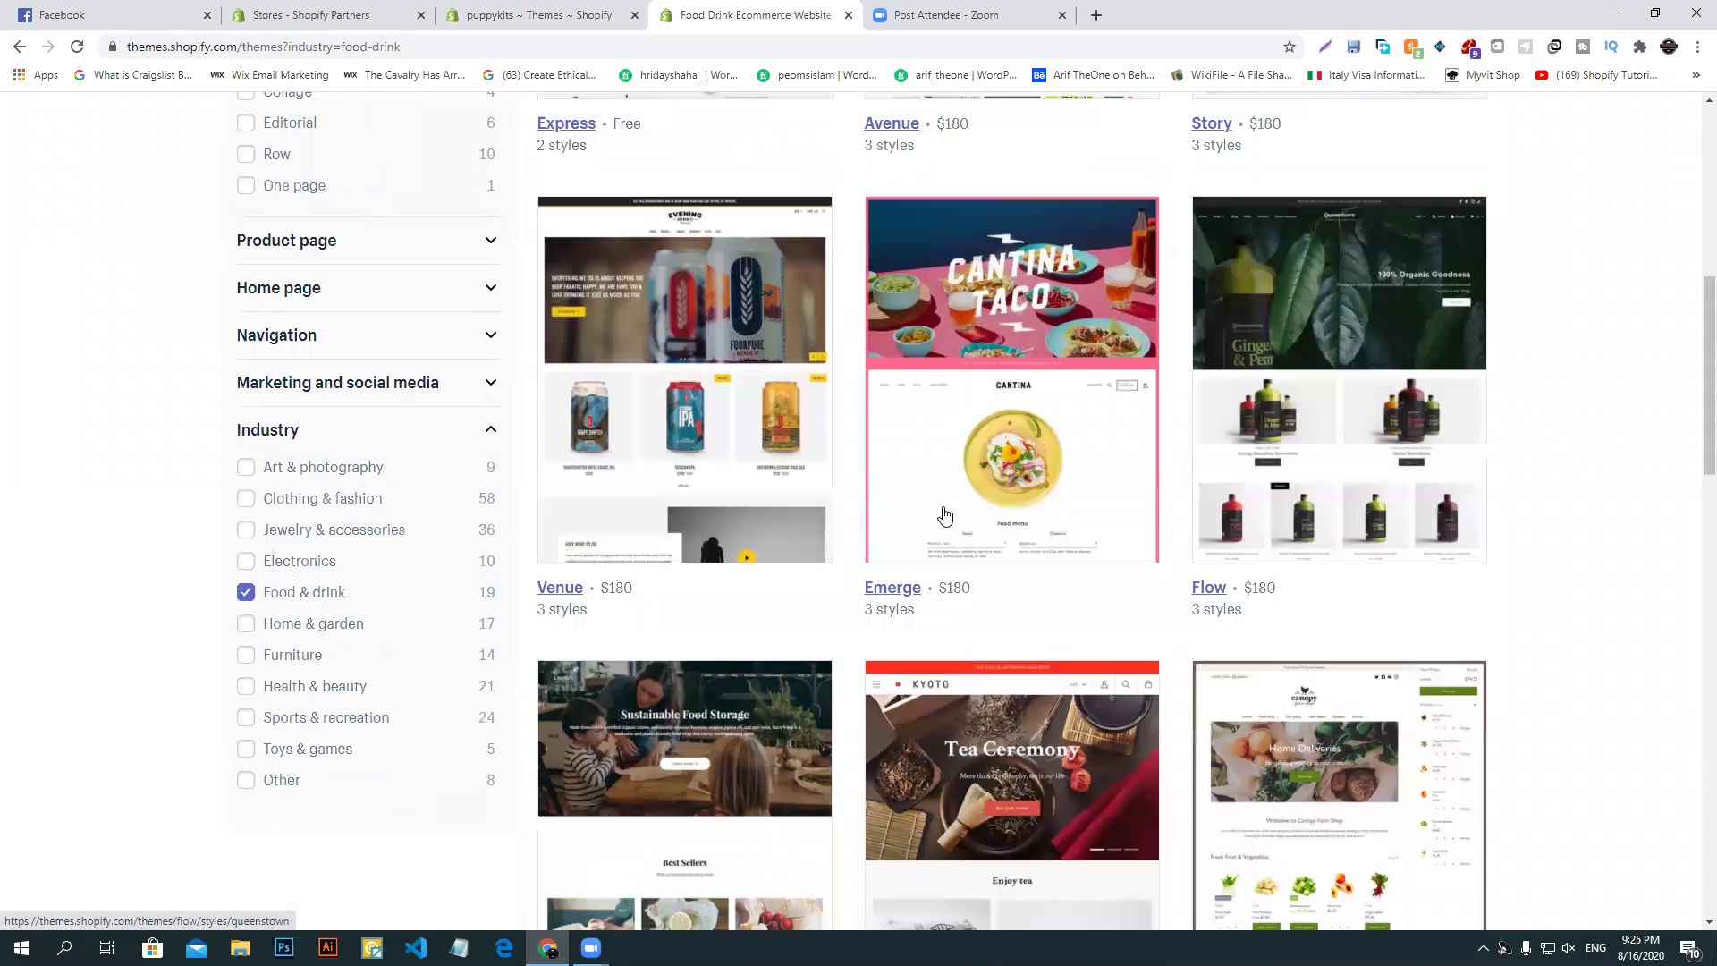
scroll(943, 514, down, 3)
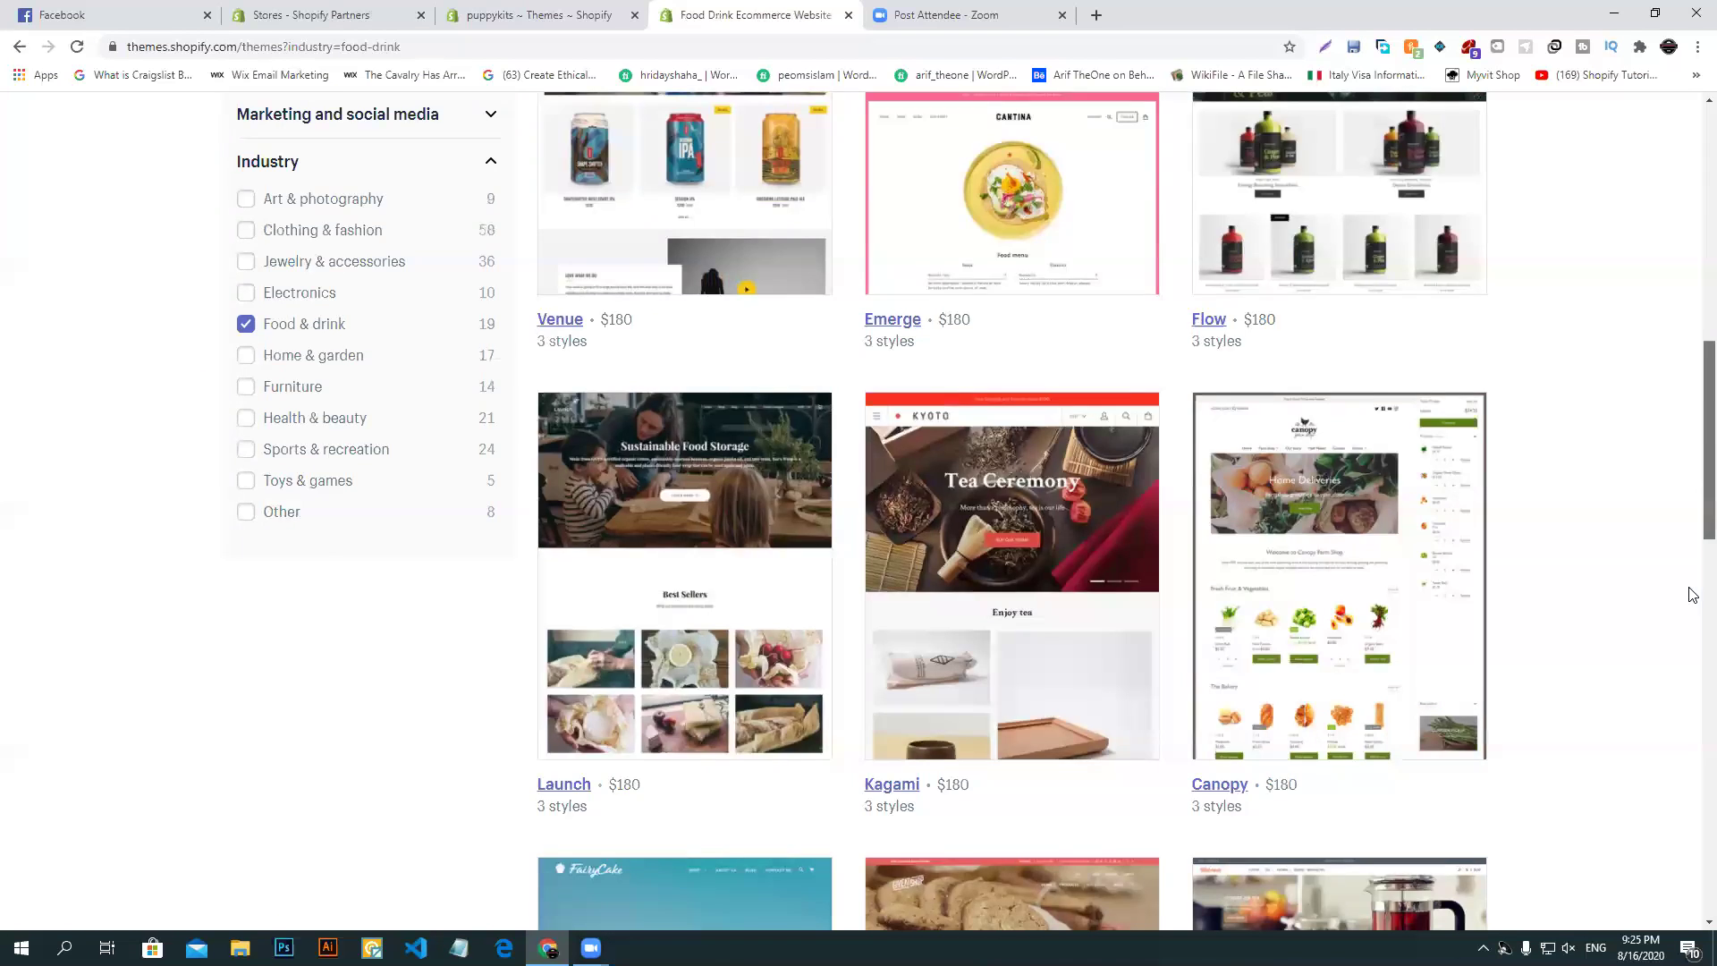
scroll(1693, 698, down, 9)
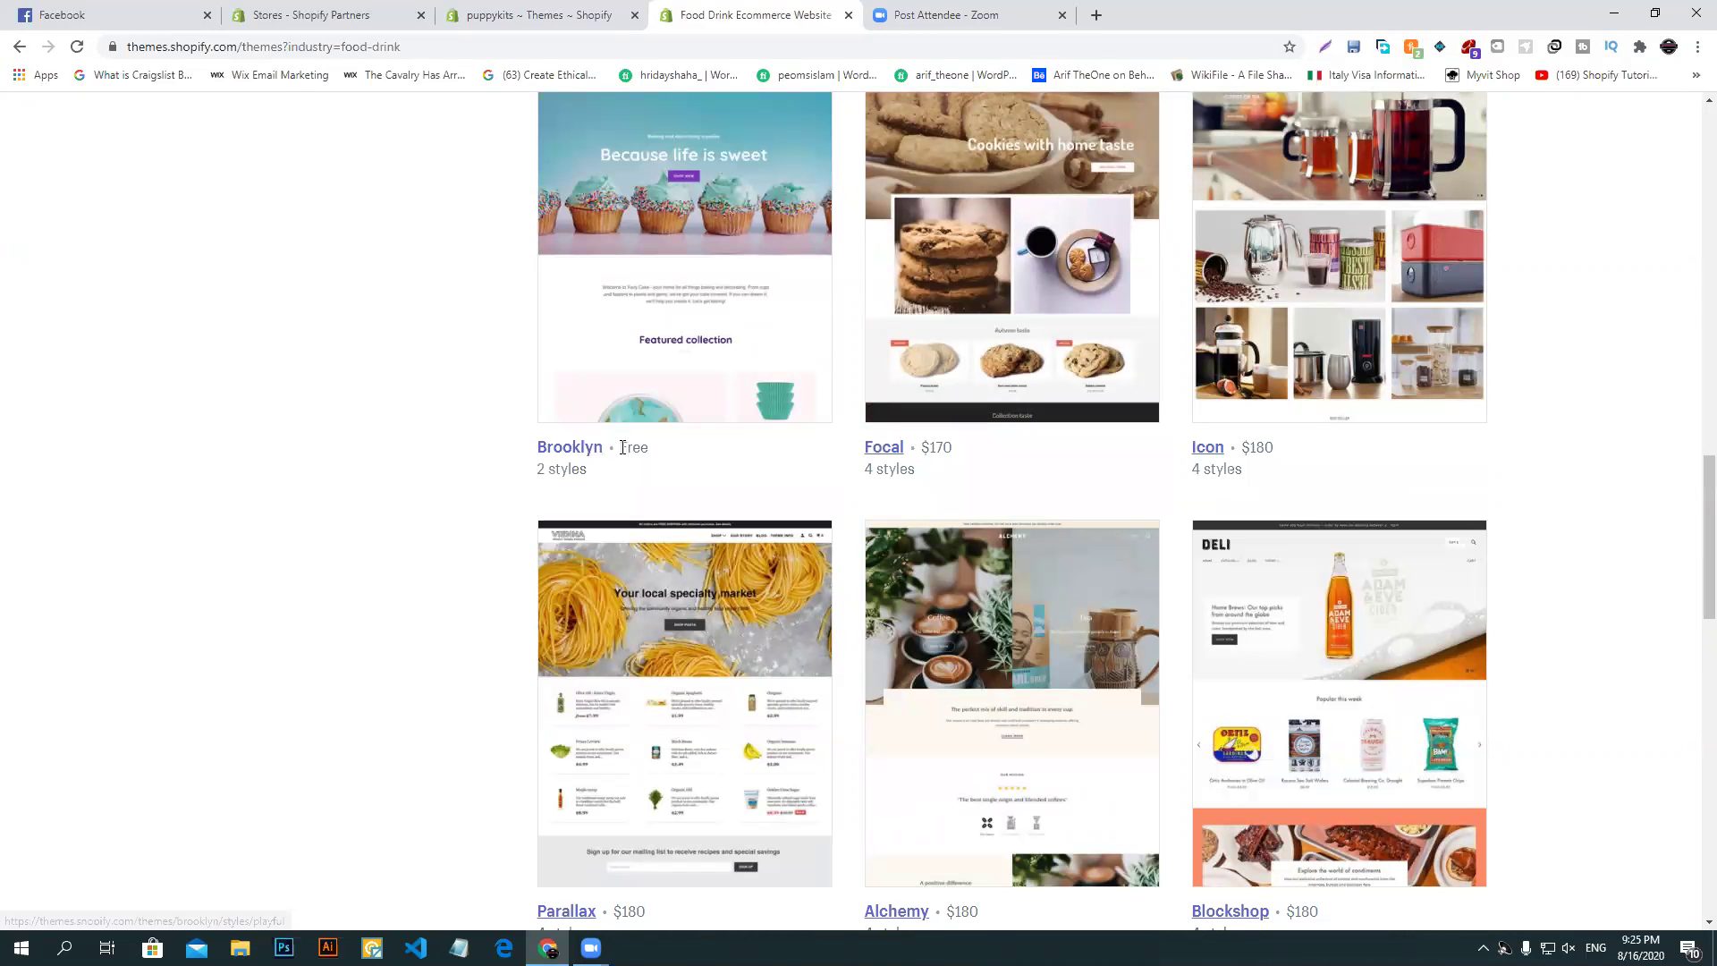
scroll(1693, 515, up, 10)
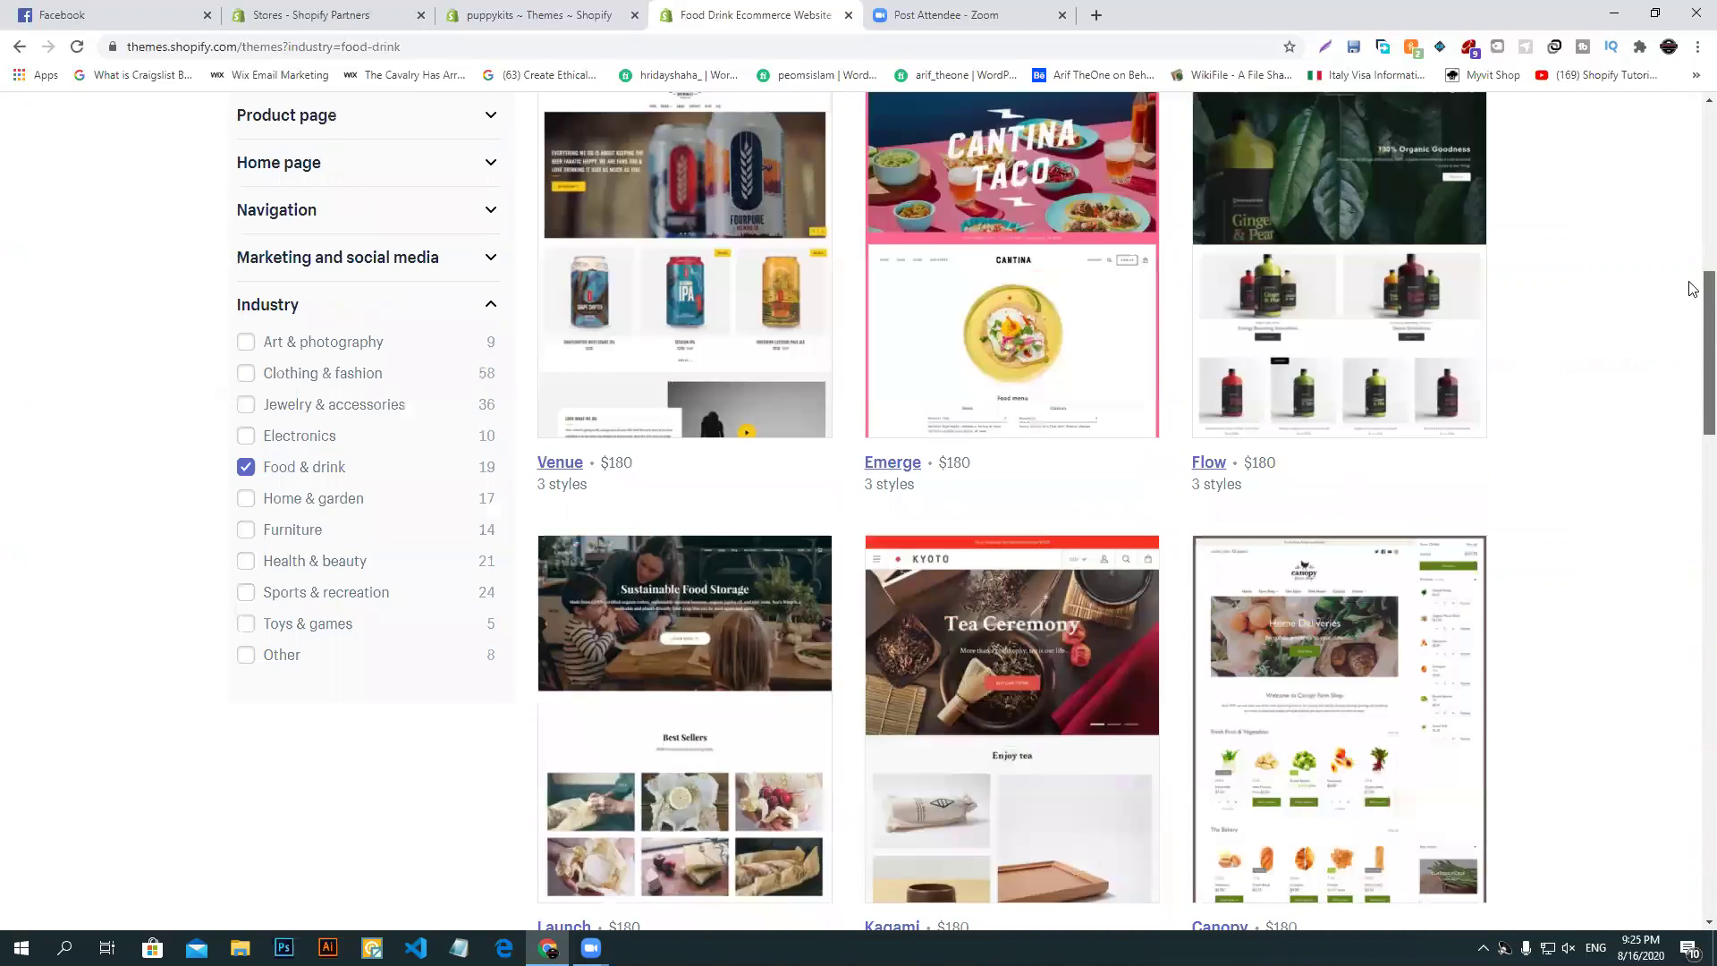
scroll(1656, 302, up, 10)
scroll(872, 684, down, 4)
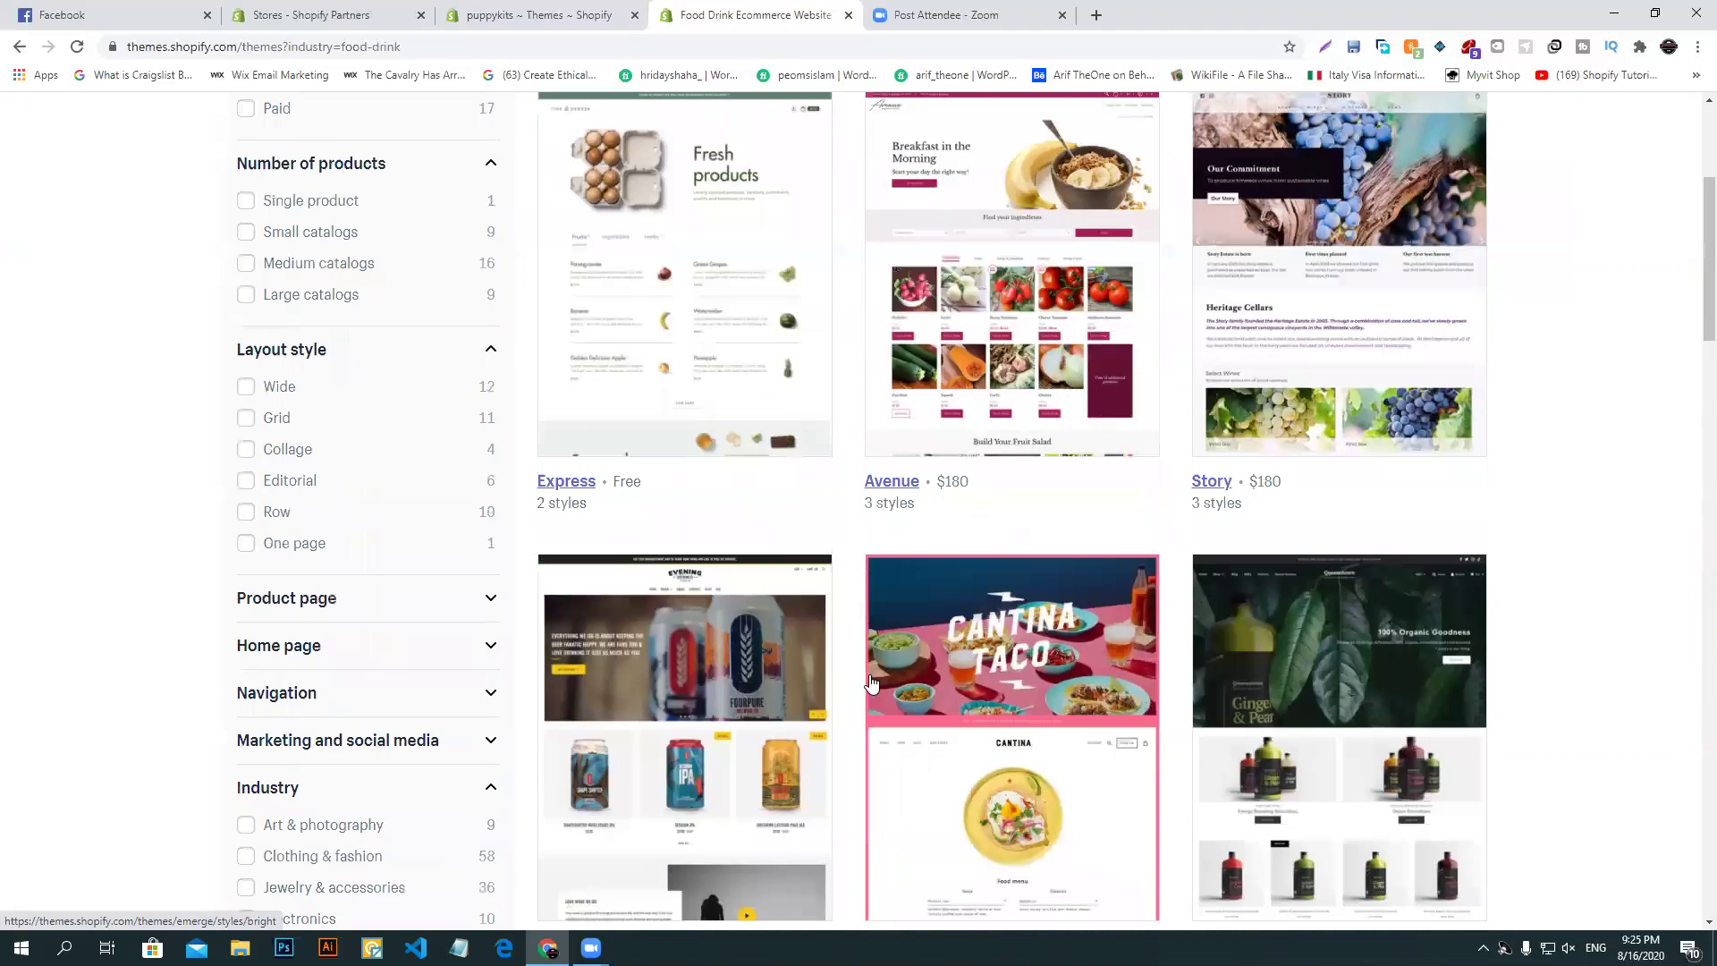
scroll(1163, 555, up, 1)
scroll(1199, 581, down, 7)
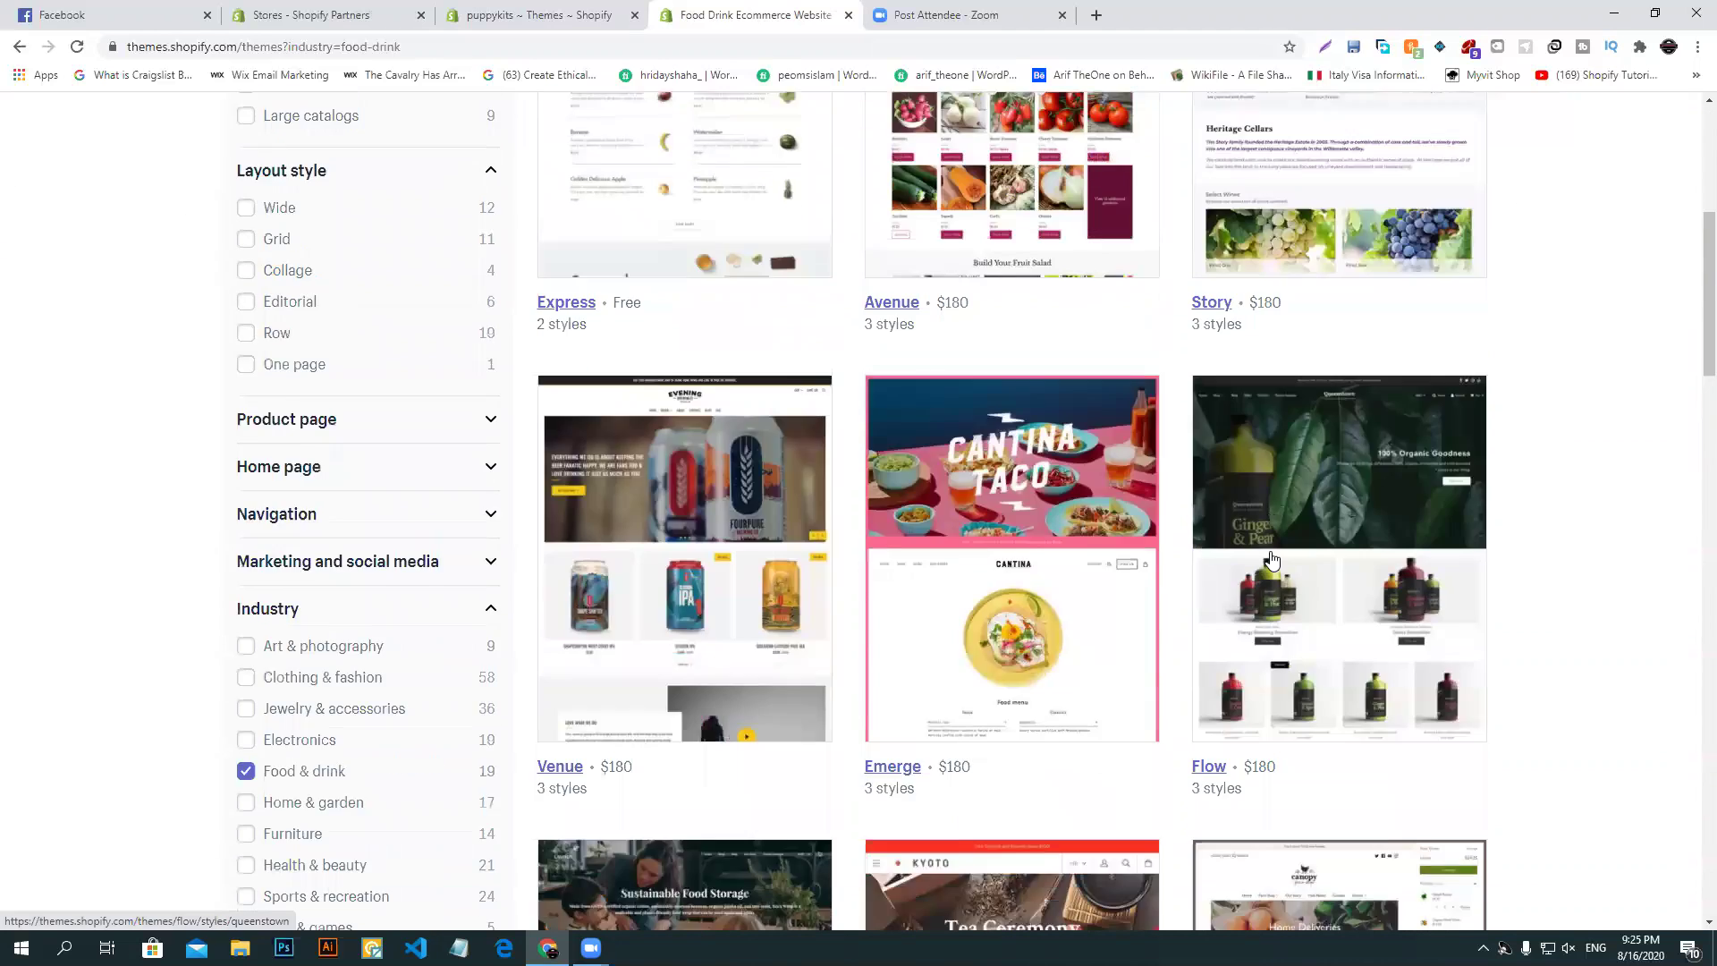
scroll(1272, 560, down, 5)
scroll(1284, 568, up, 4)
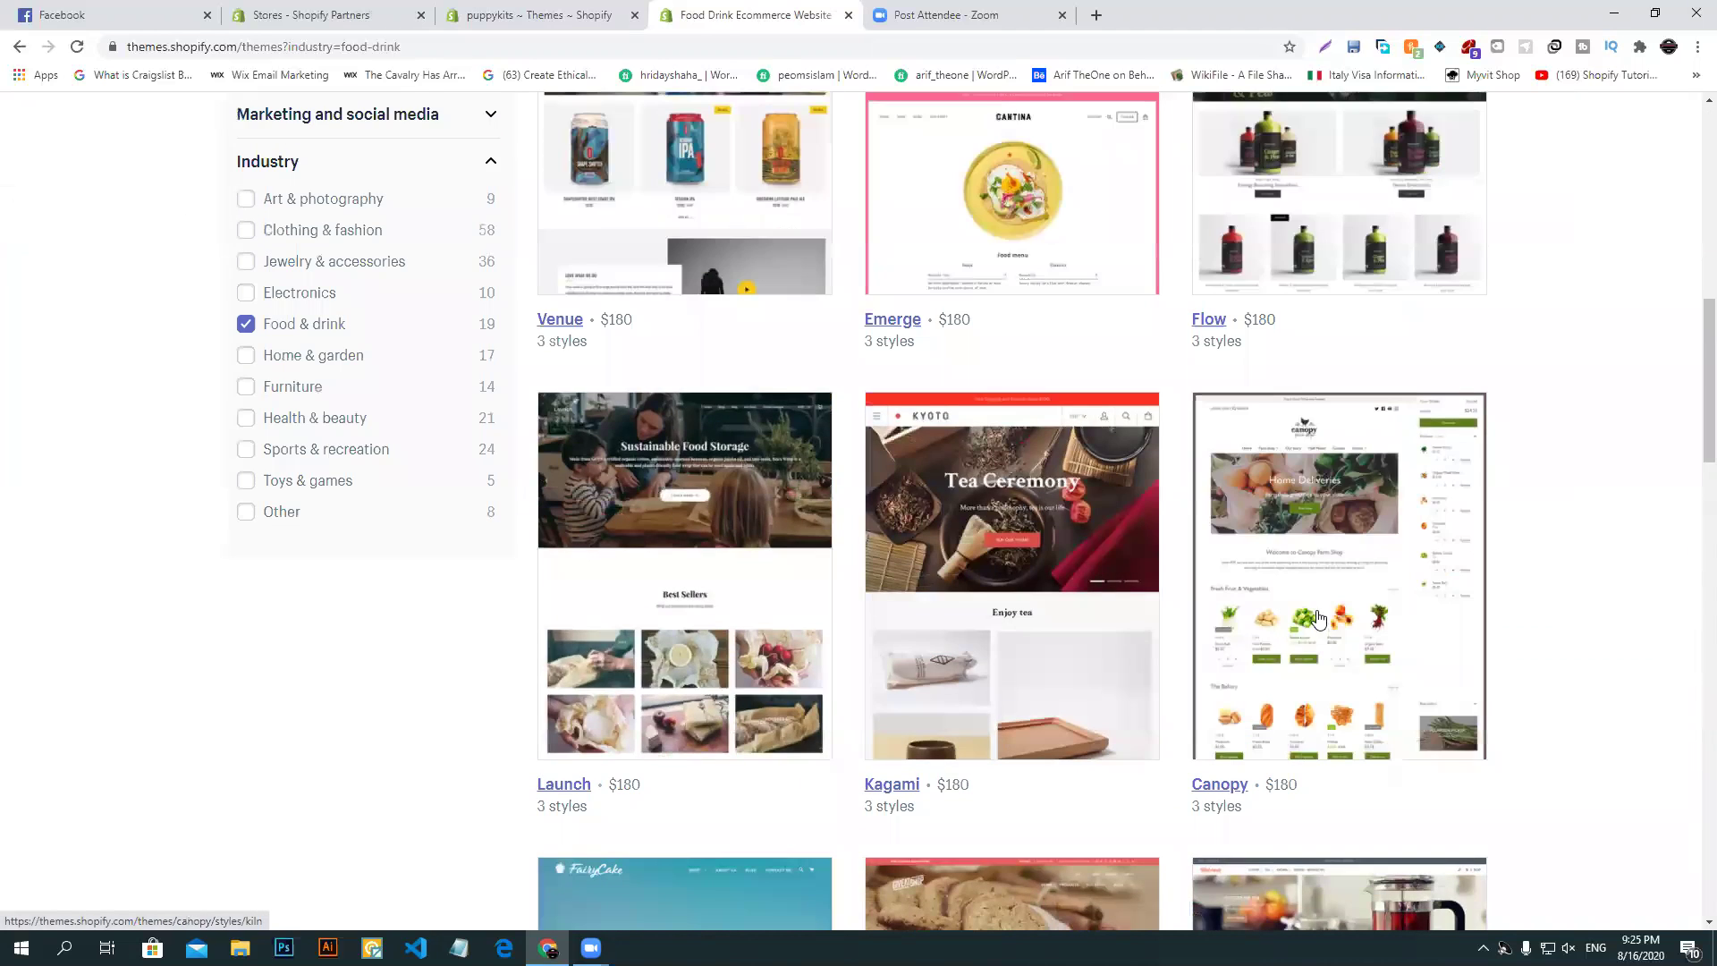
- Open the Canopy theme's demo and look through its full home page in the desktop preview
click(1320, 553)
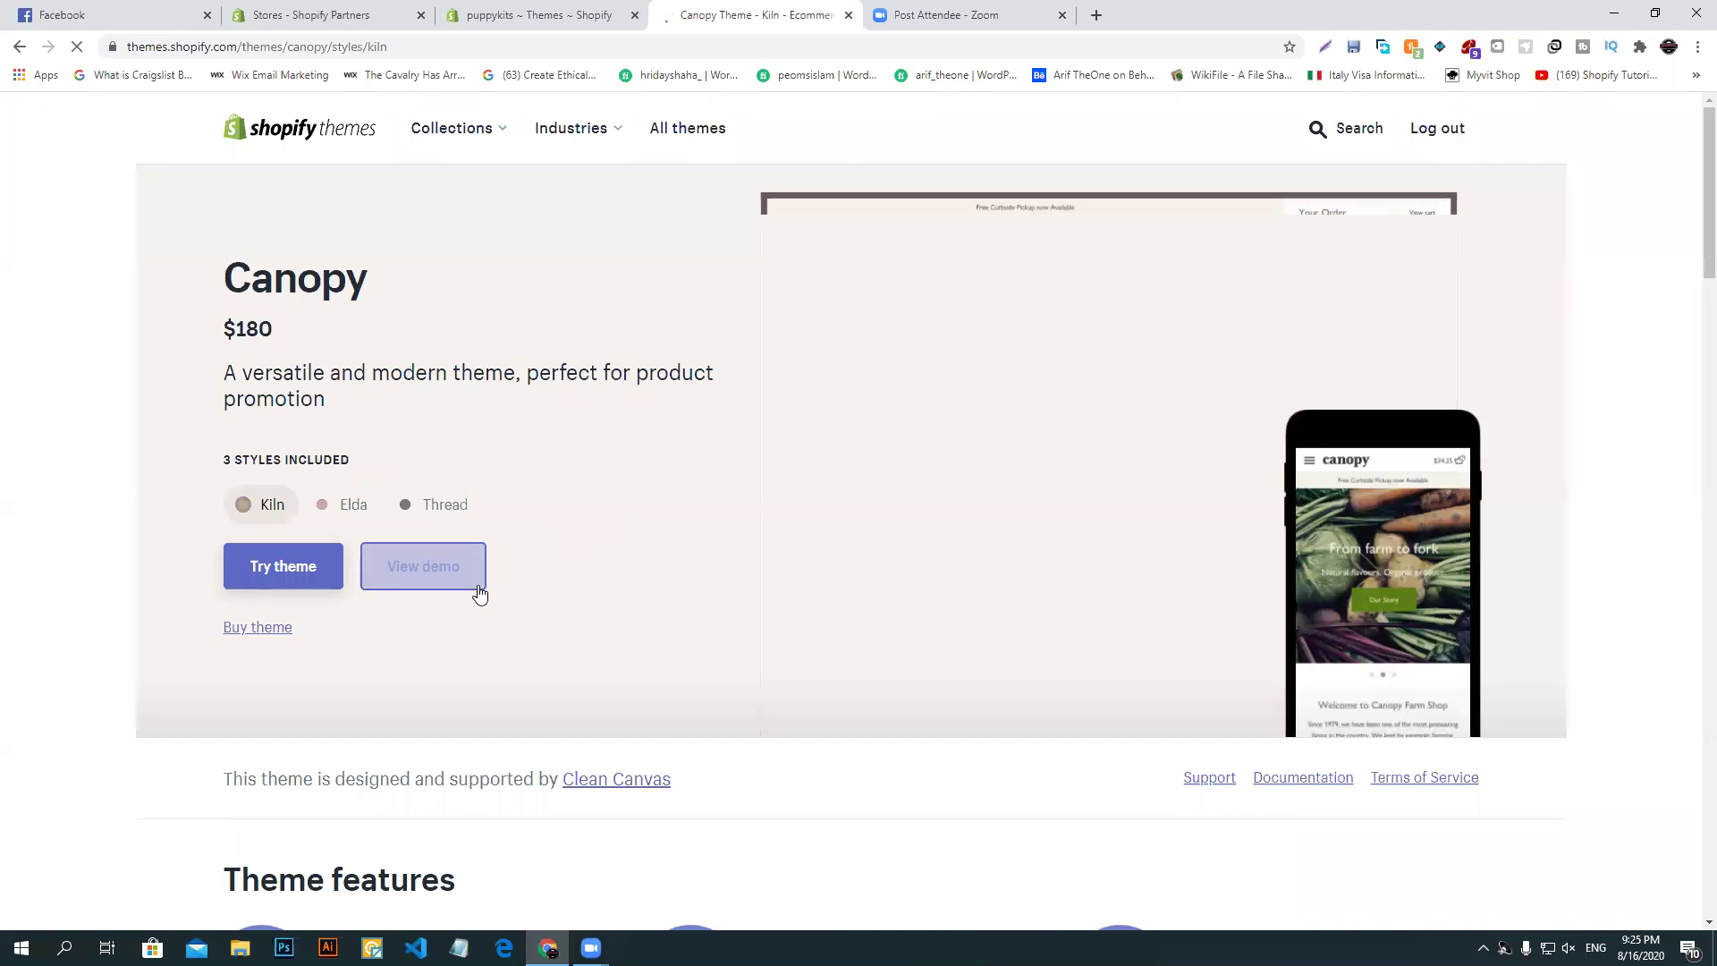
click(430, 574)
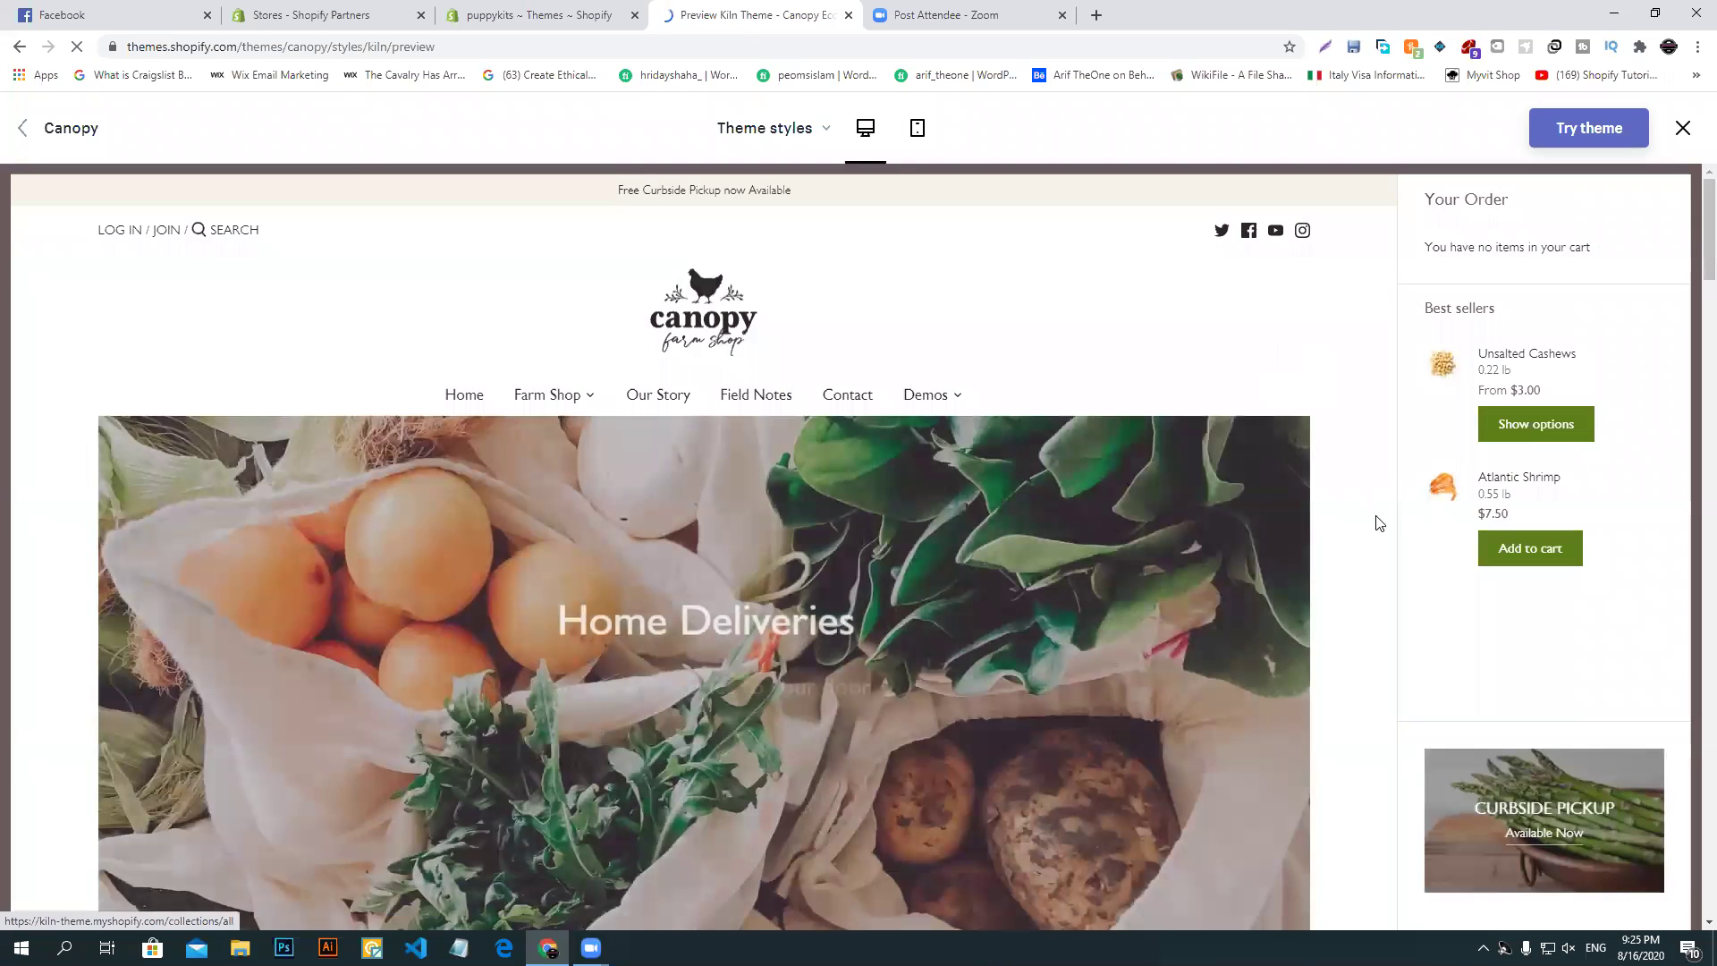
scroll(1240, 582, down, 10)
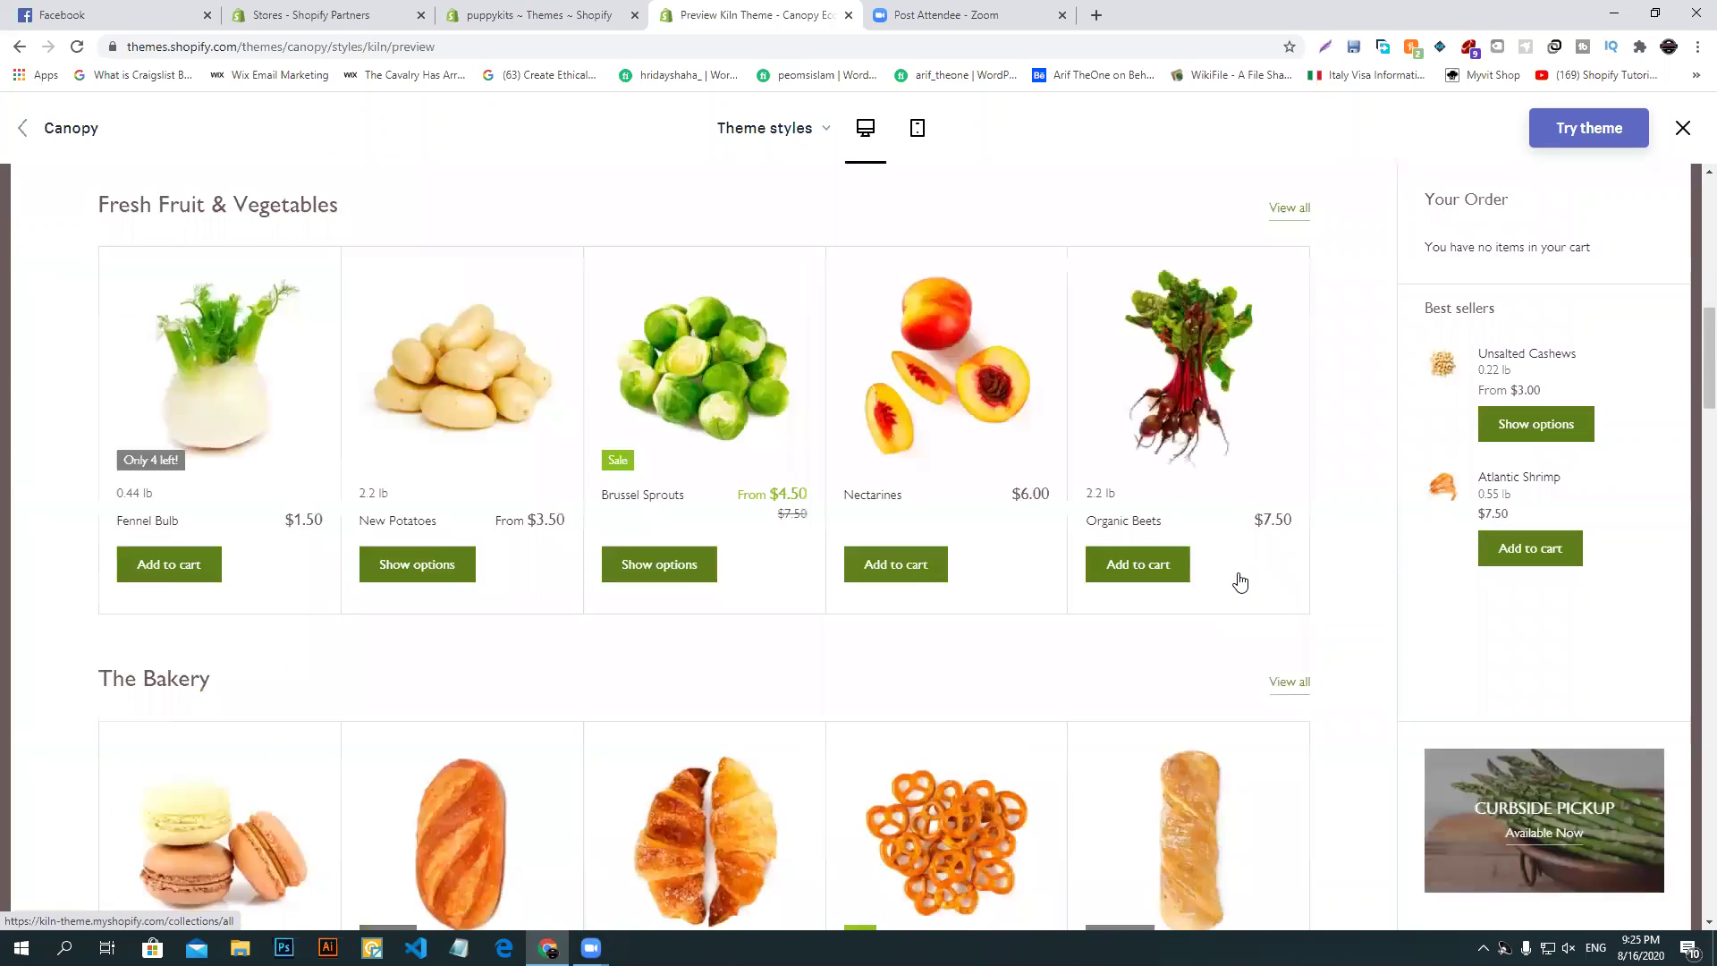
scroll(1240, 583, down, 20)
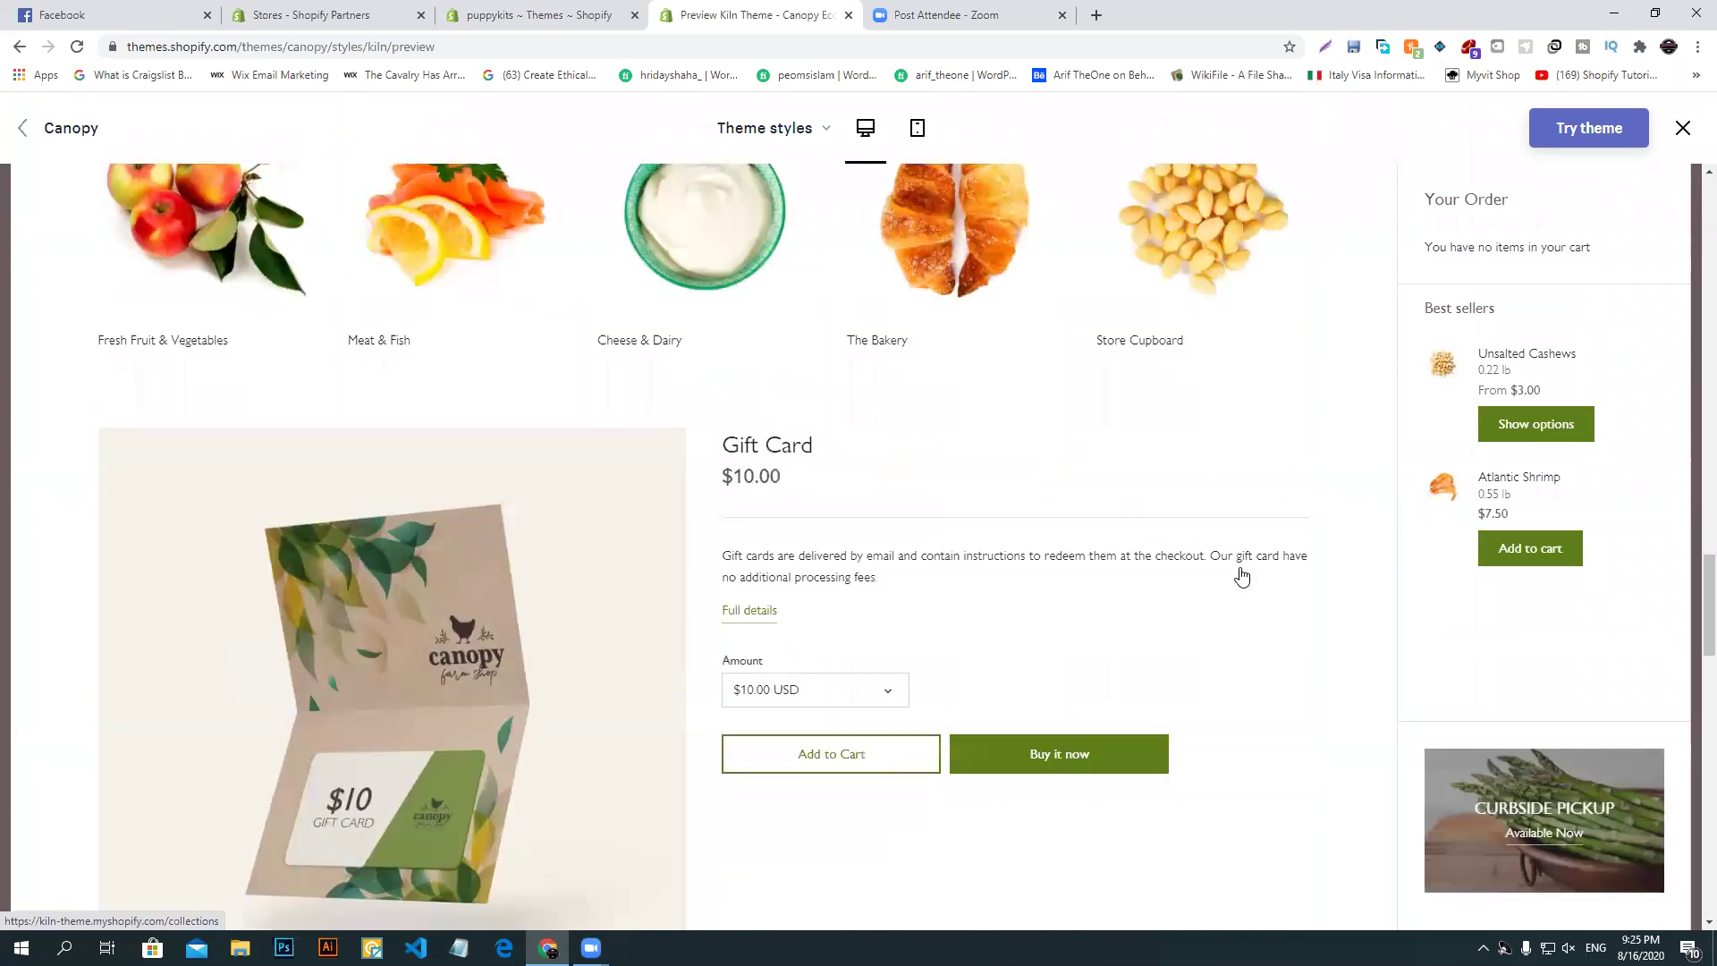
scroll(1242, 572, down, 20)
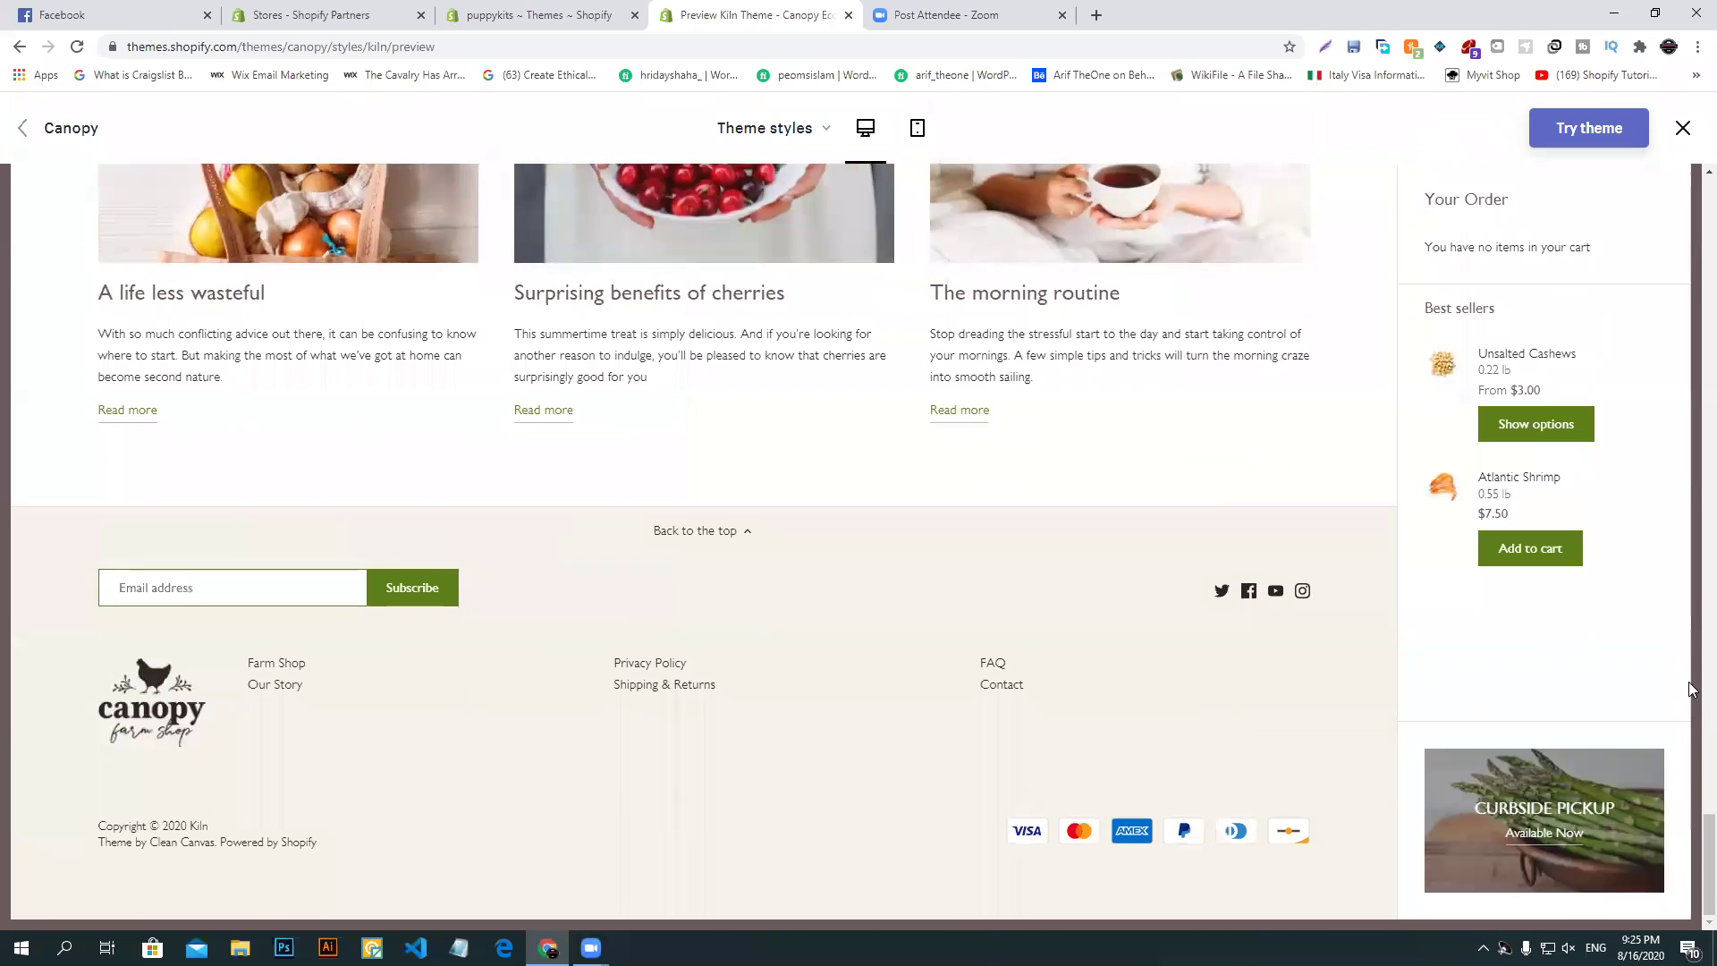
drag(1694, 875, 1695, 170)
- Check the available Canopy theme styles and look through the demo's home page in the mobile preview
click(829, 144)
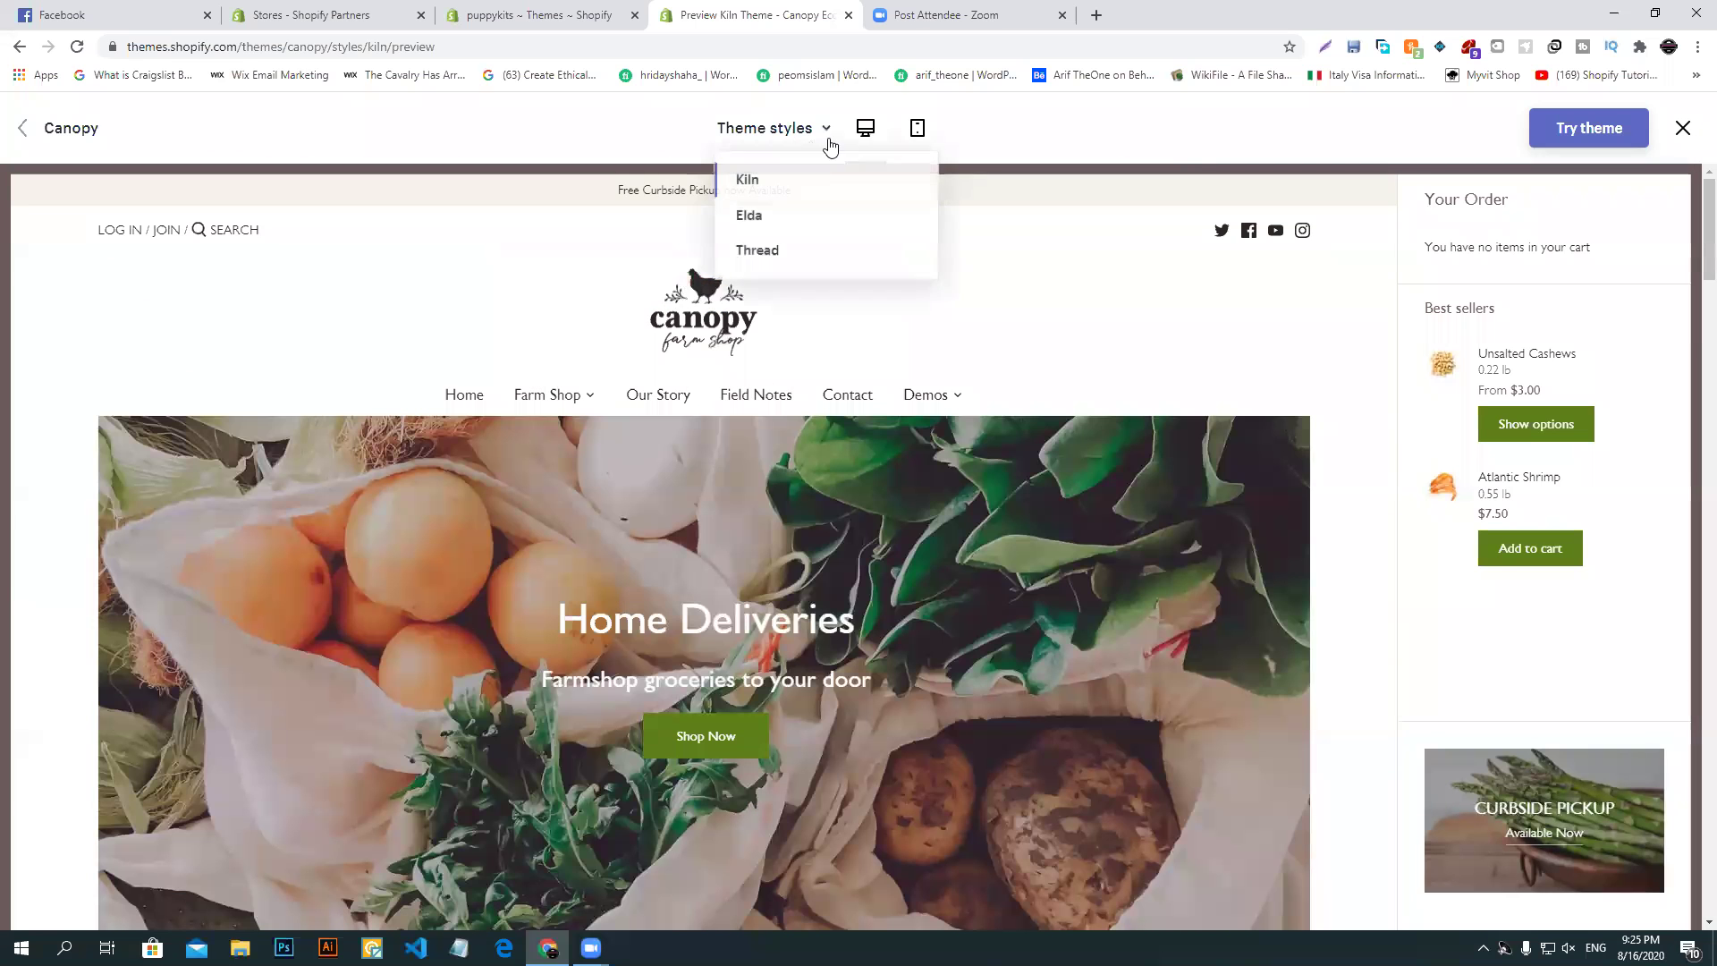
click(918, 128)
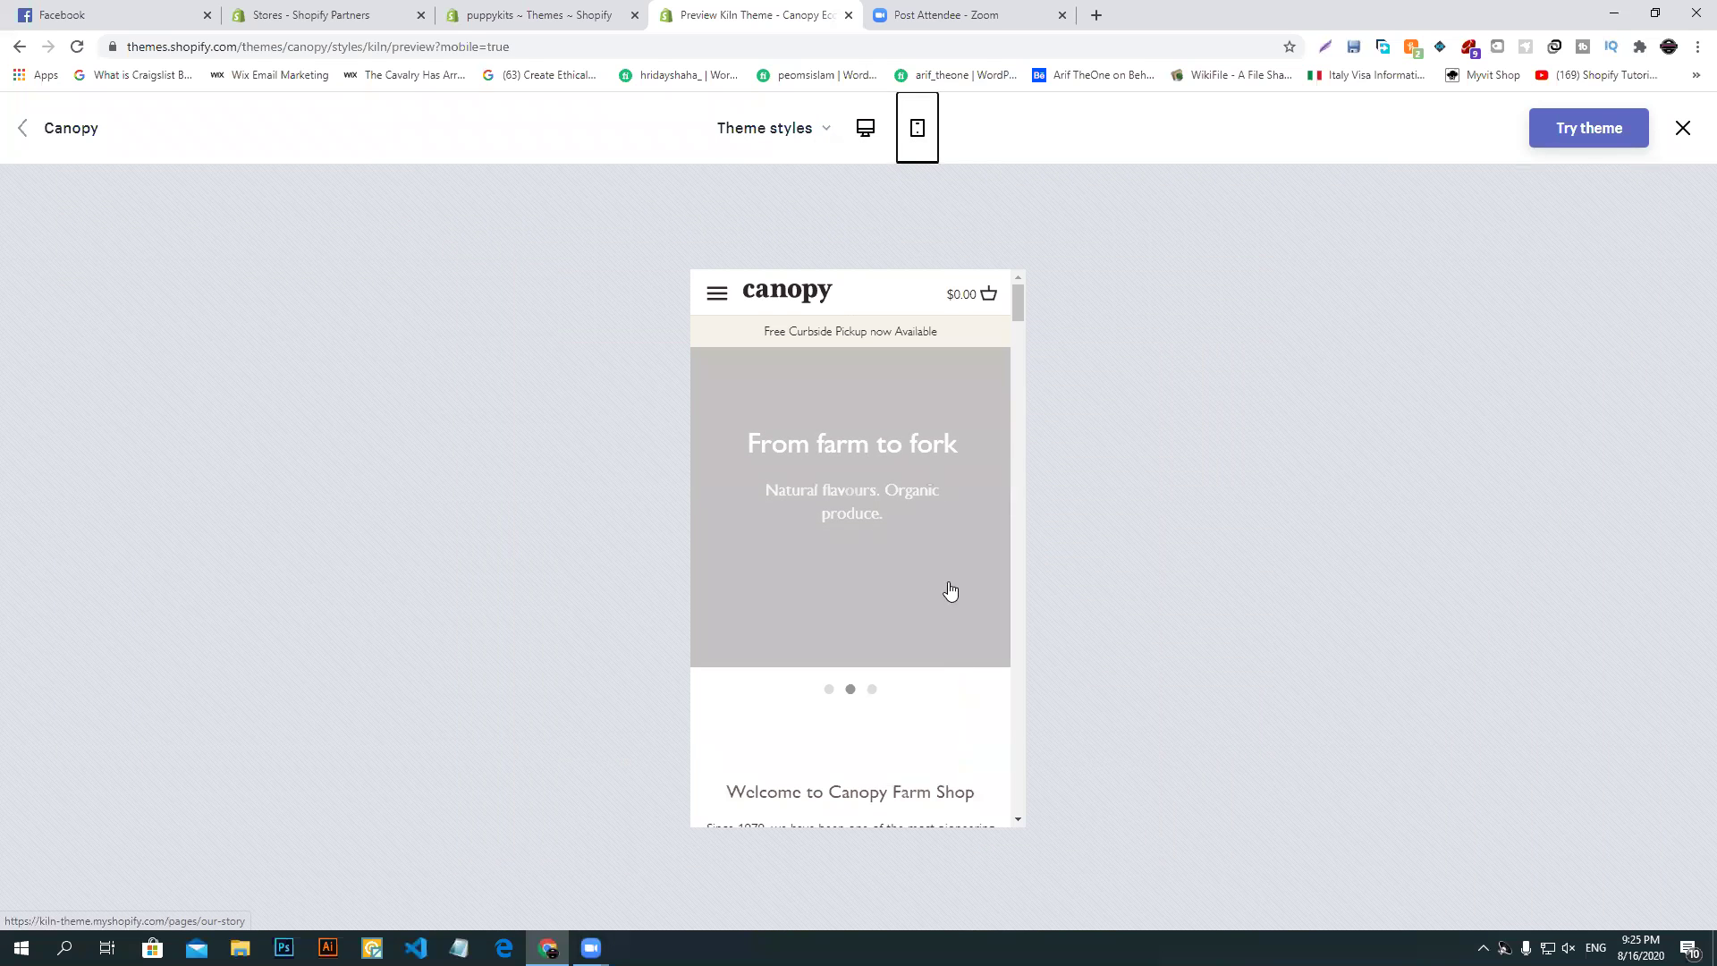
scroll(942, 565, down, 15)
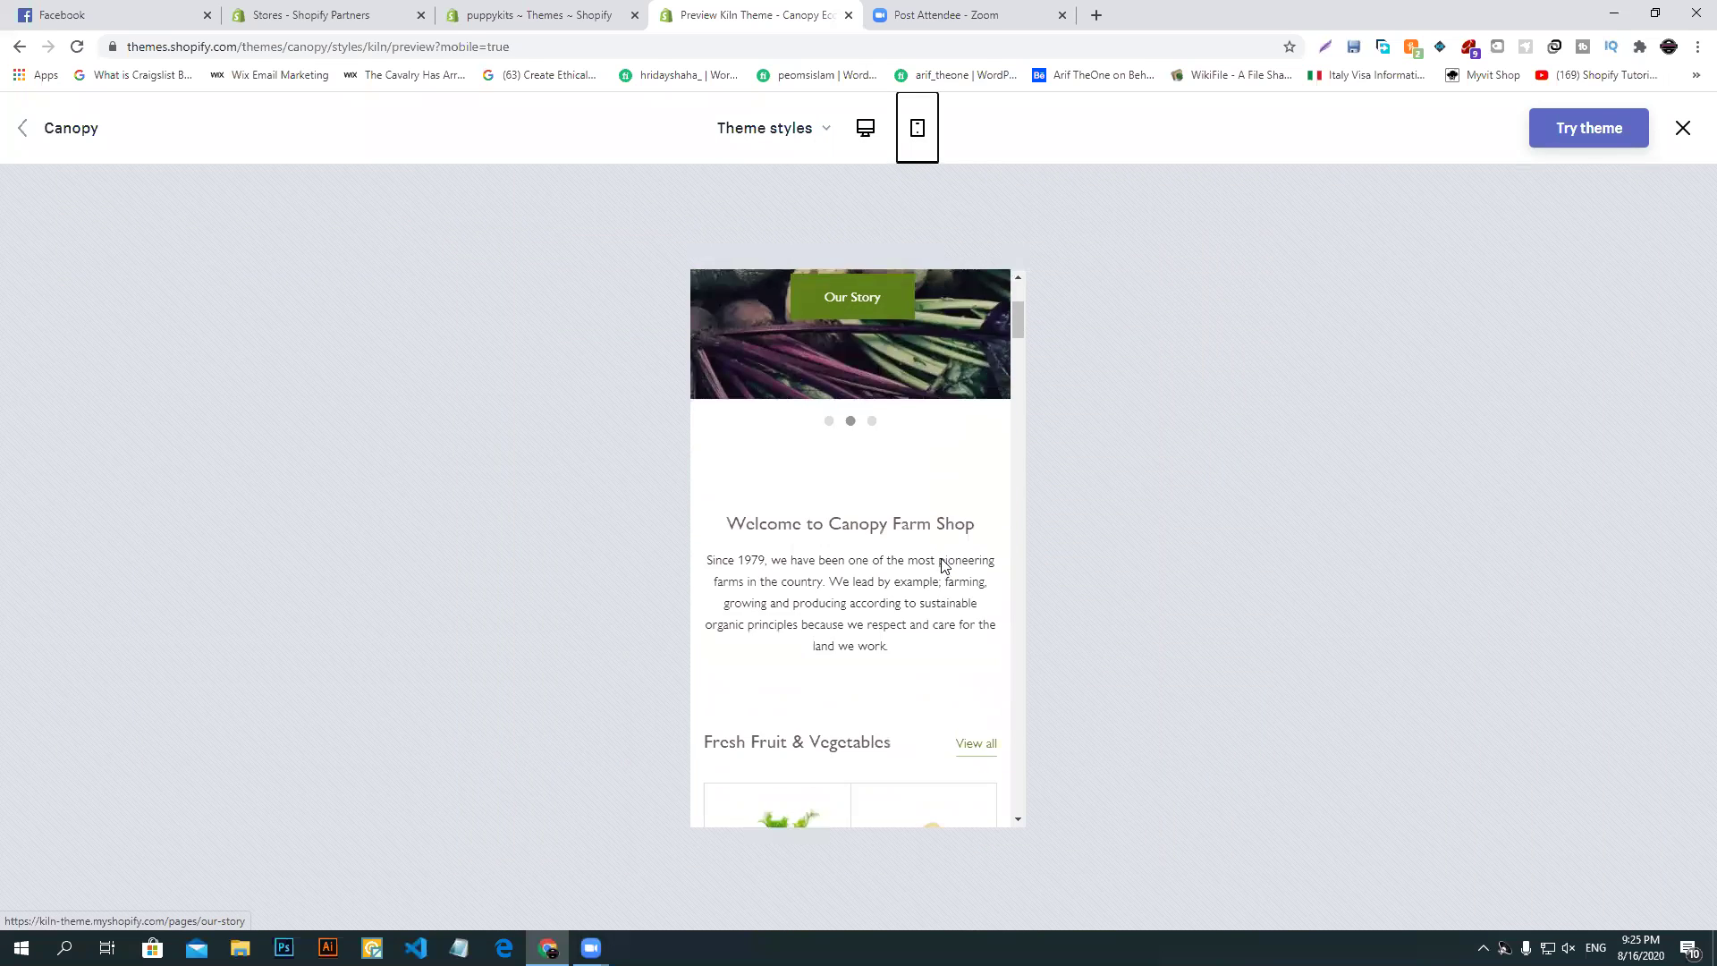
scroll(942, 563, down, 20)
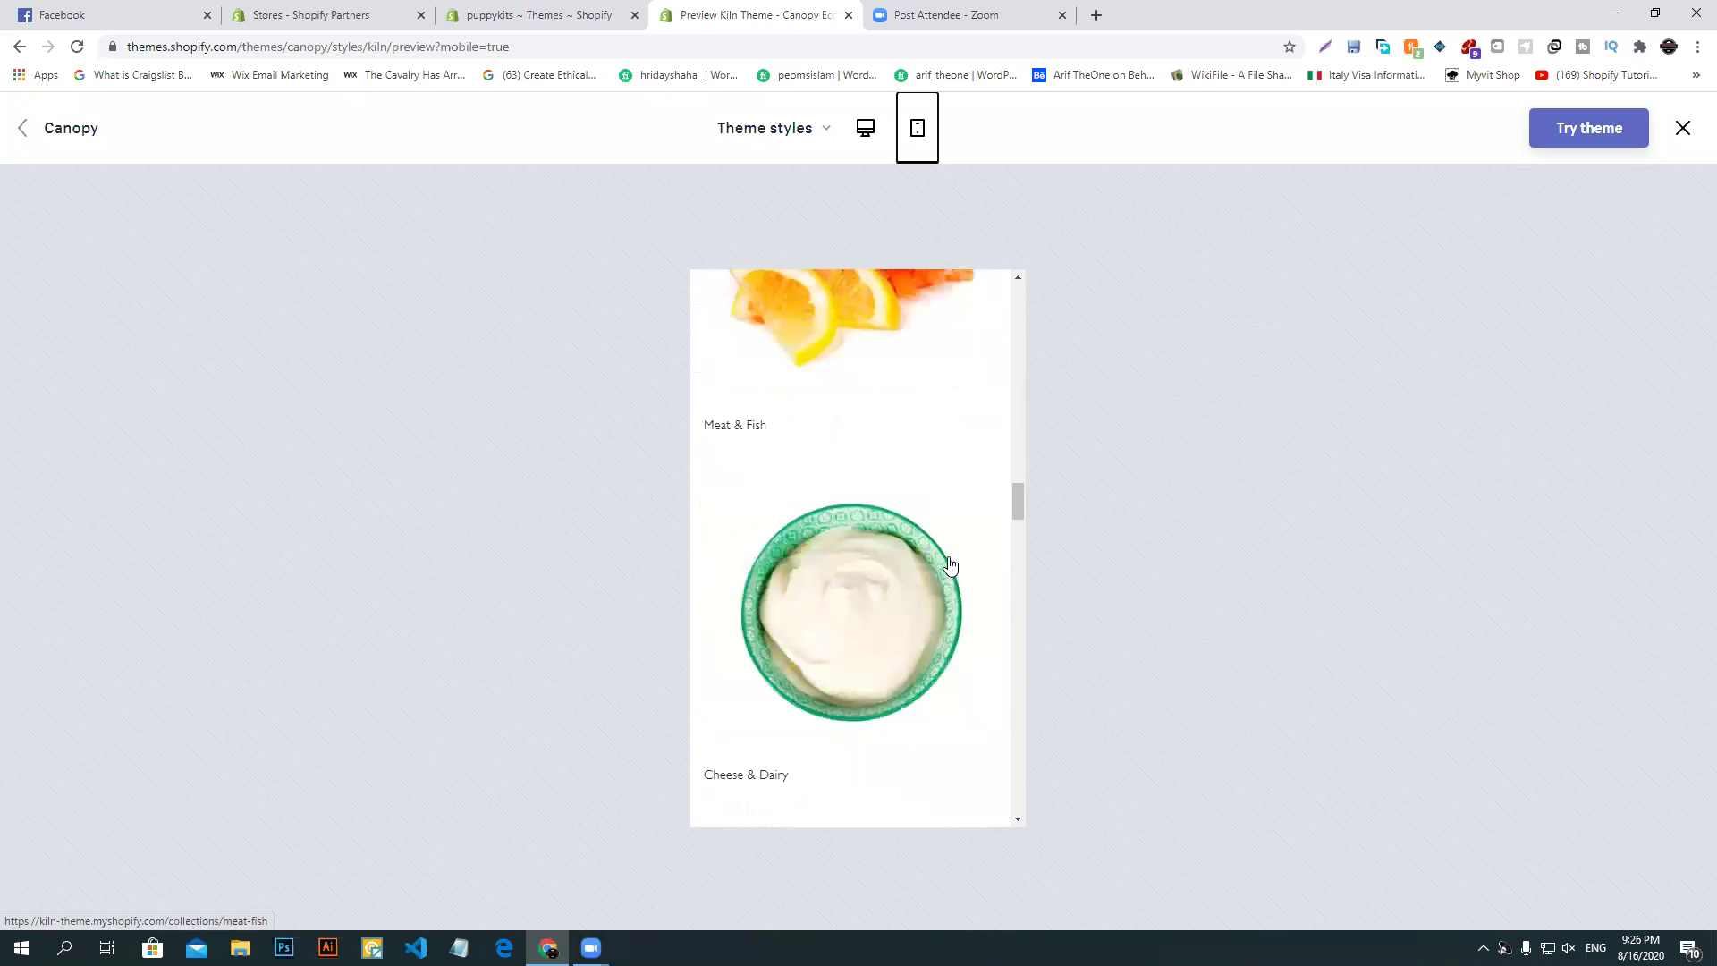
scroll(951, 560, down, 15)
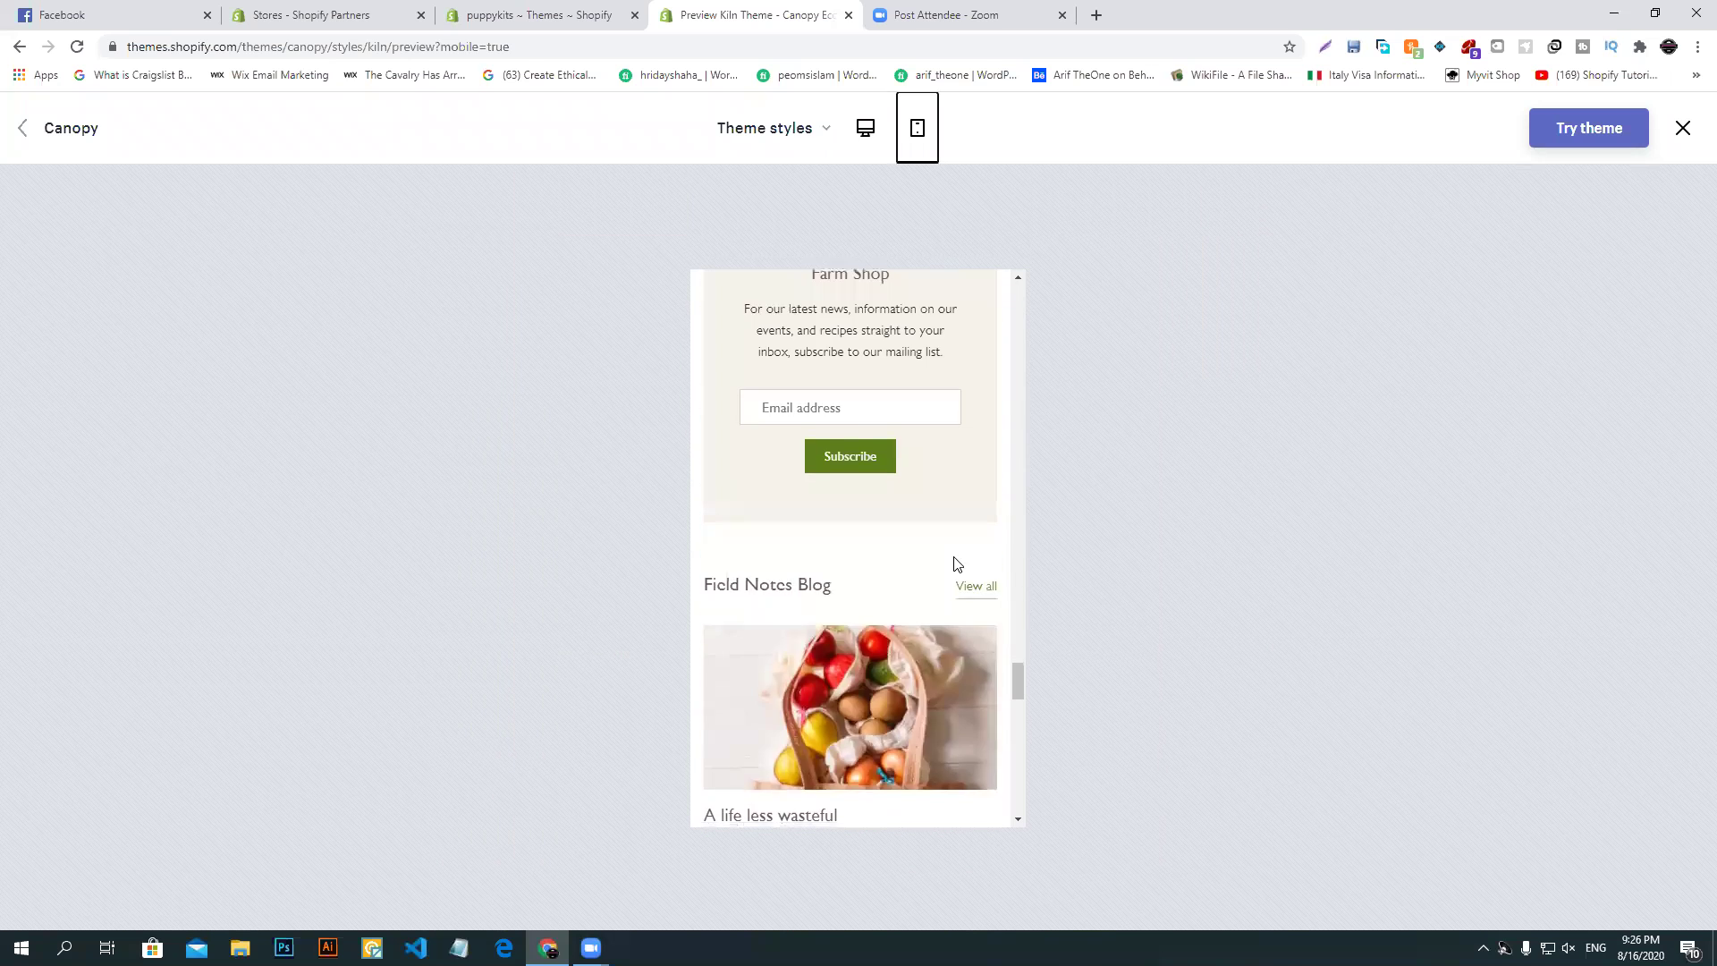
scroll(1020, 708, down, 1)
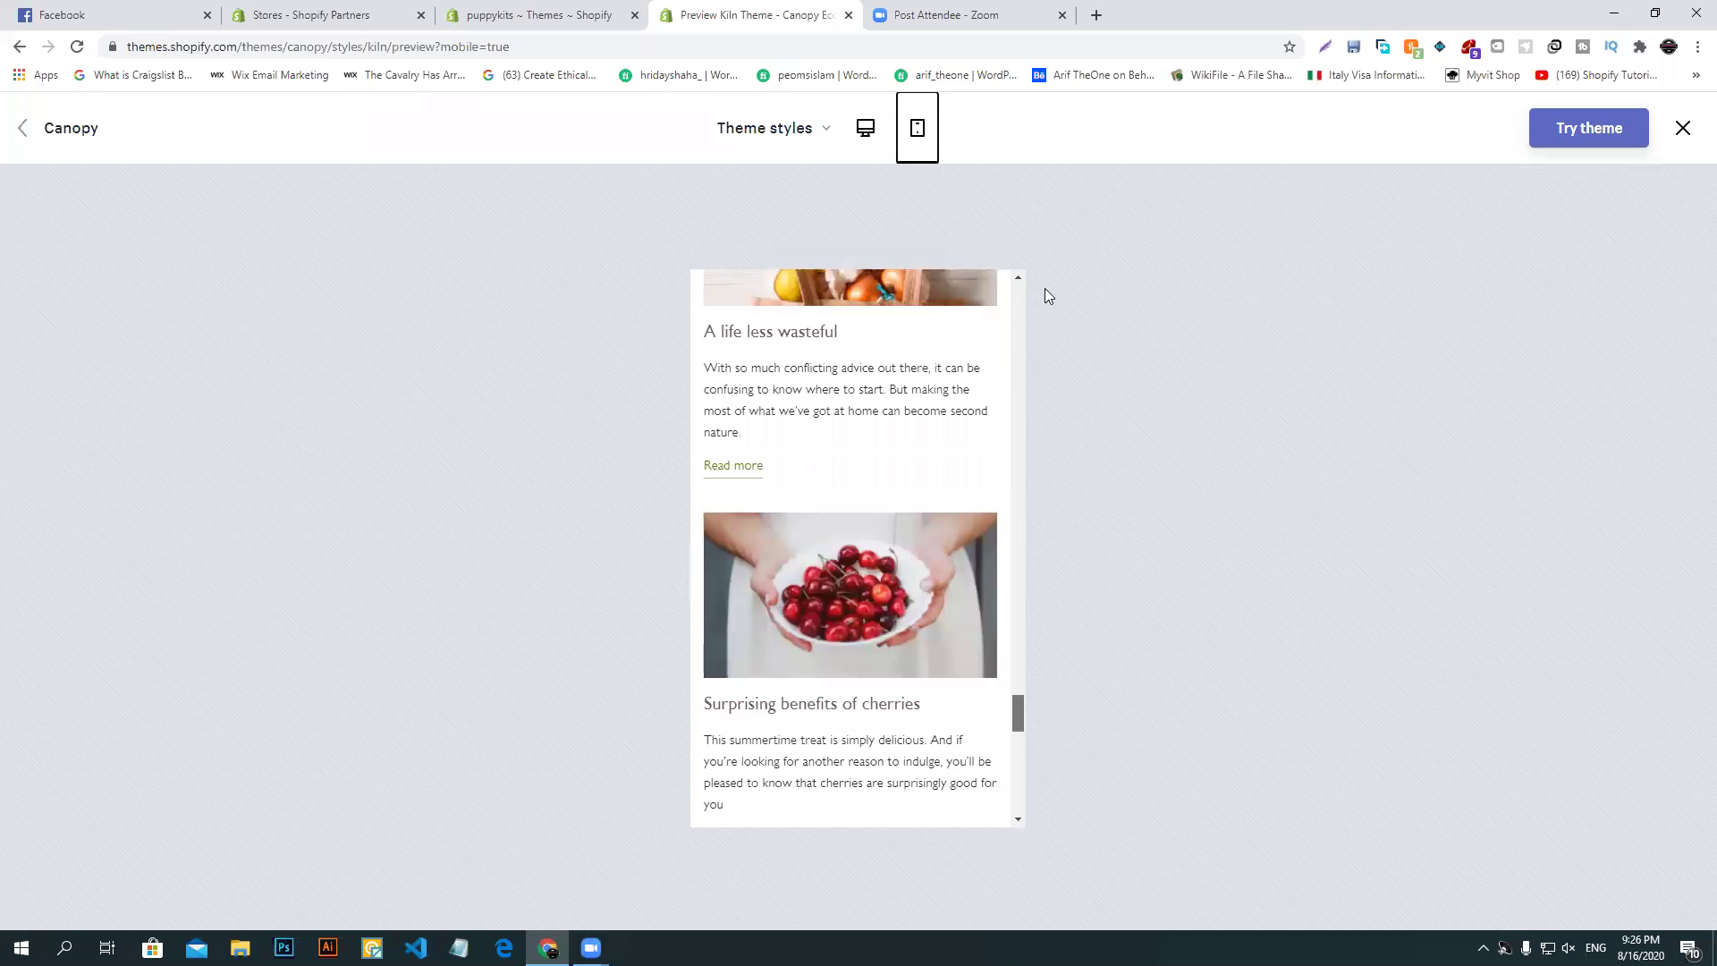
drag(1018, 712, 1045, 288)
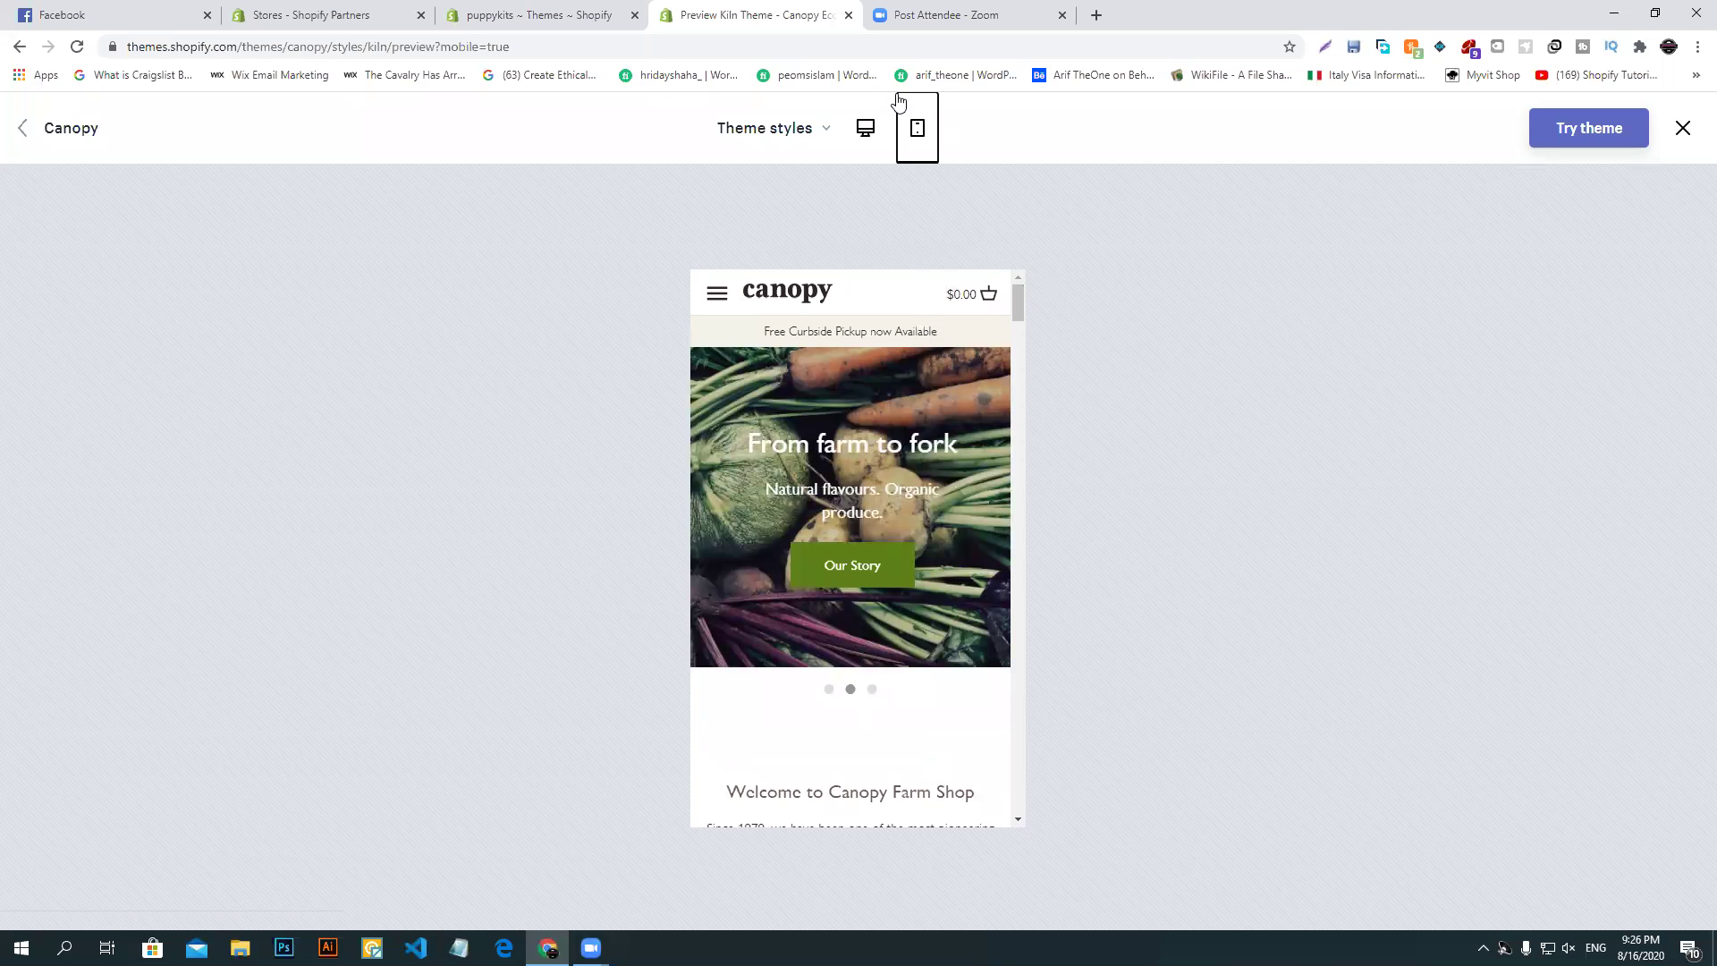
- Return the Canopy demo to the desktop preview and review the upper part of its home page
click(865, 128)
click(775, 128)
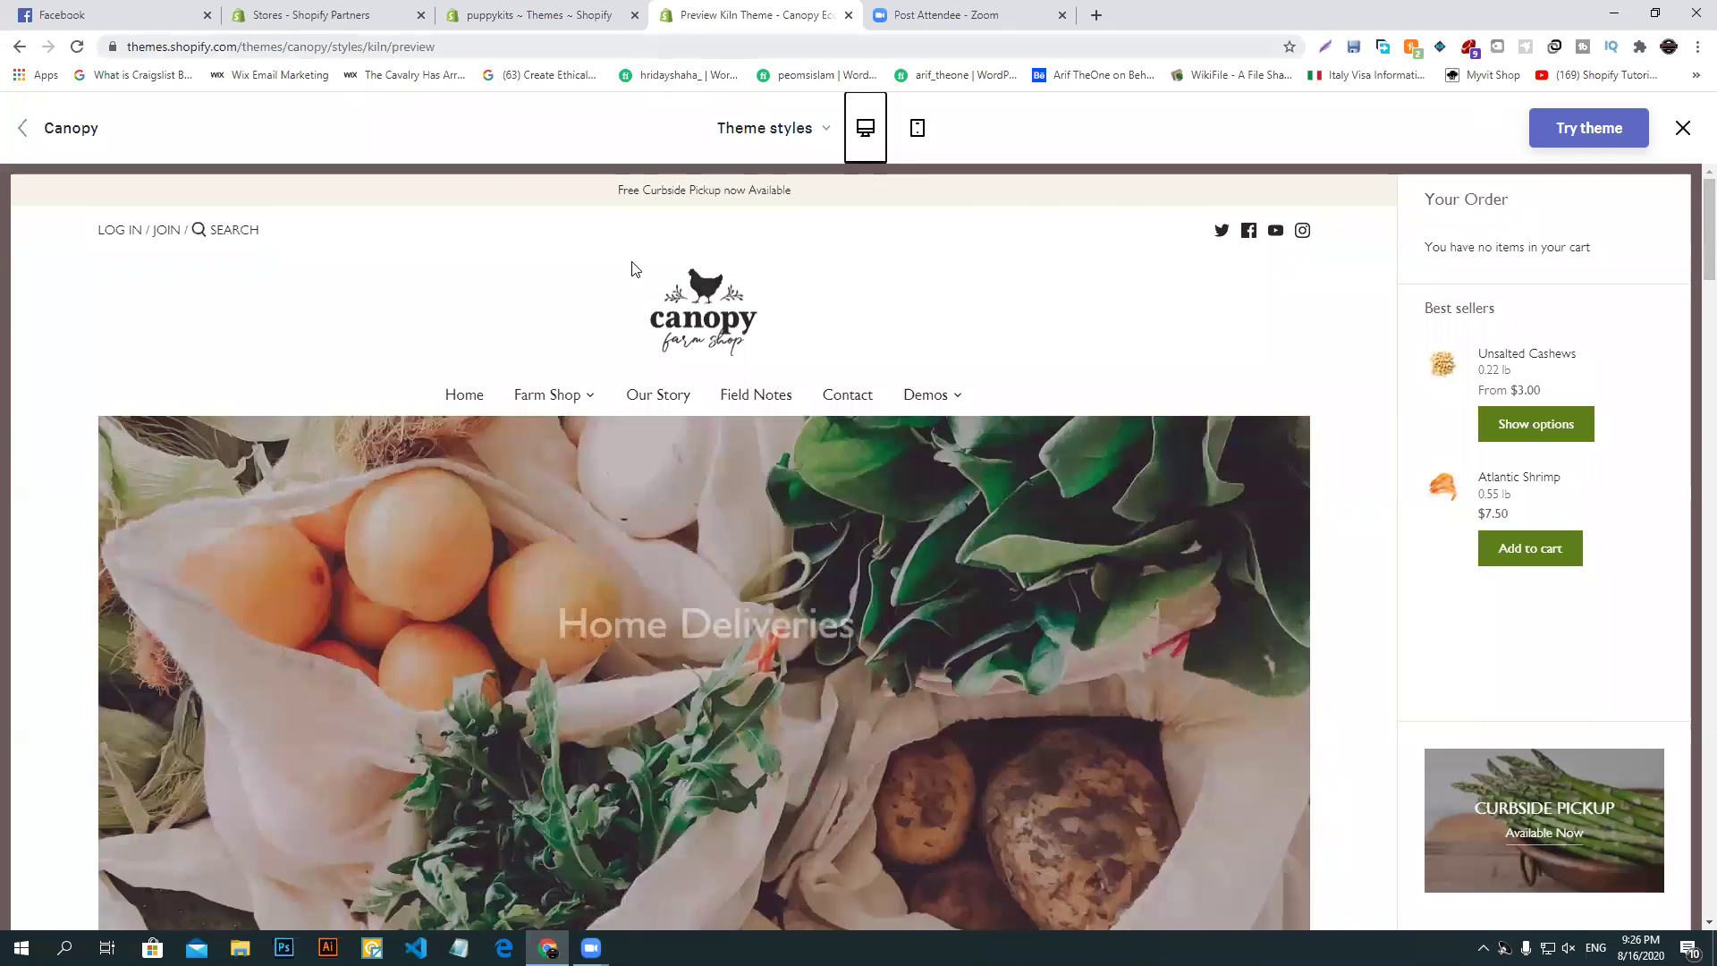
scroll(787, 353, down, 5)
scroll(885, 433, up, 5)
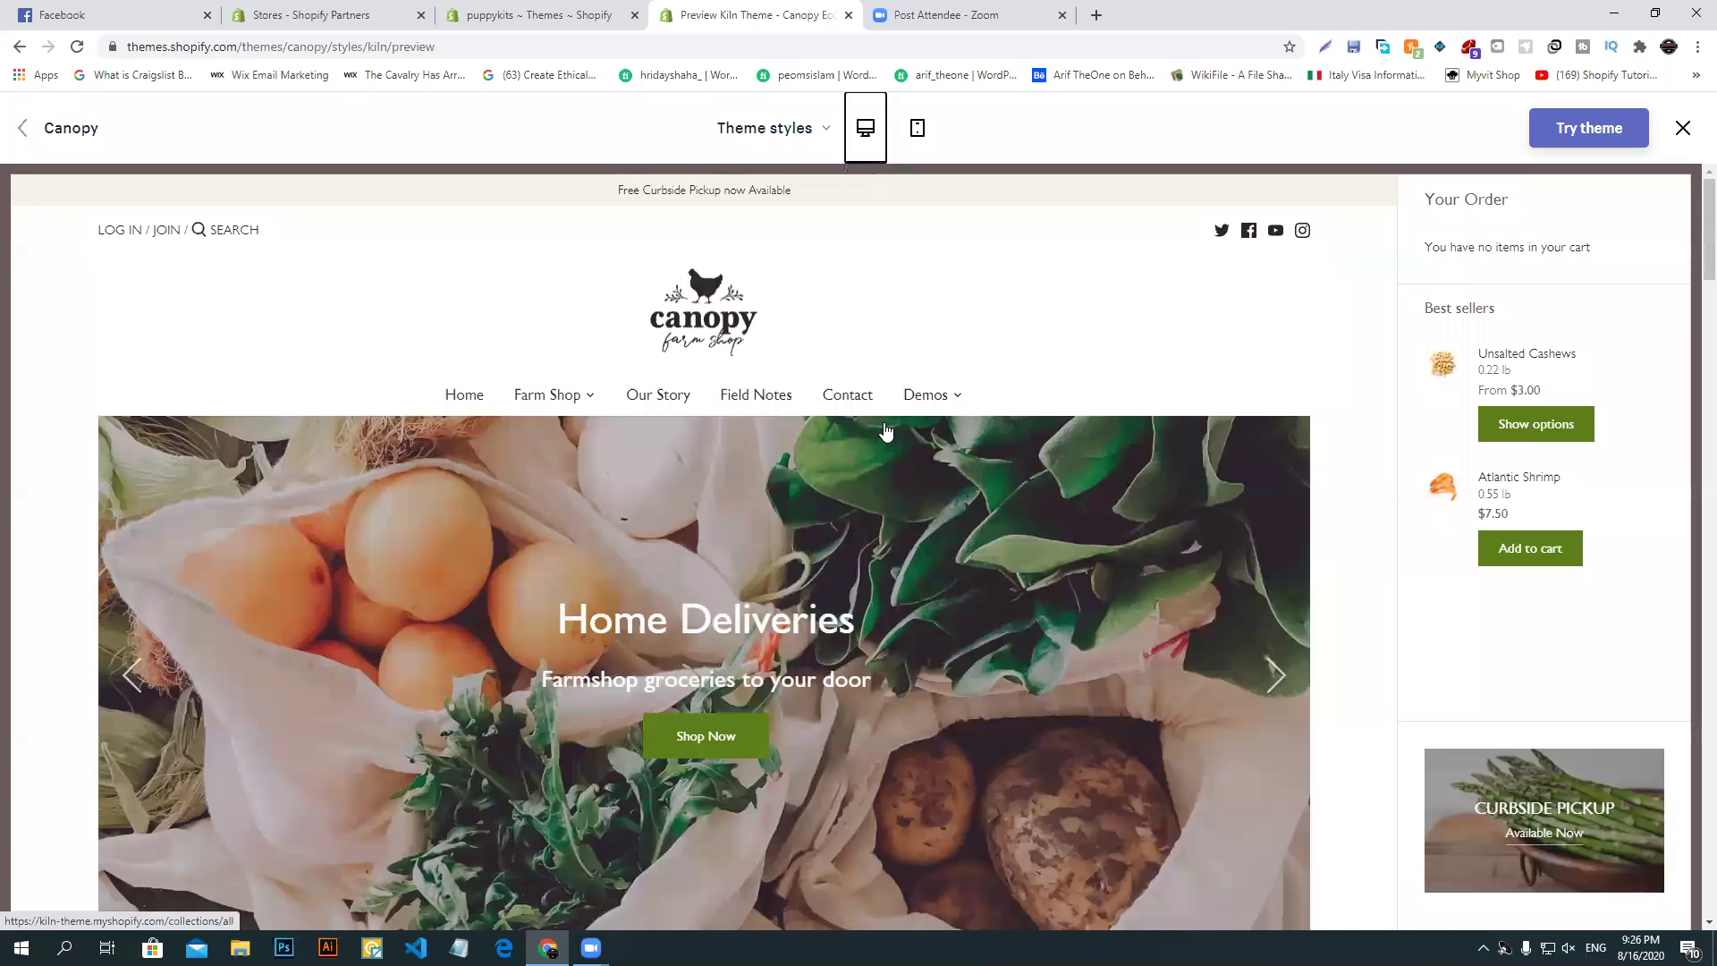
- Look over the Canopy demo's home page and check the Debut entry in the puppykits theme library
scroll(859, 690, down, 10)
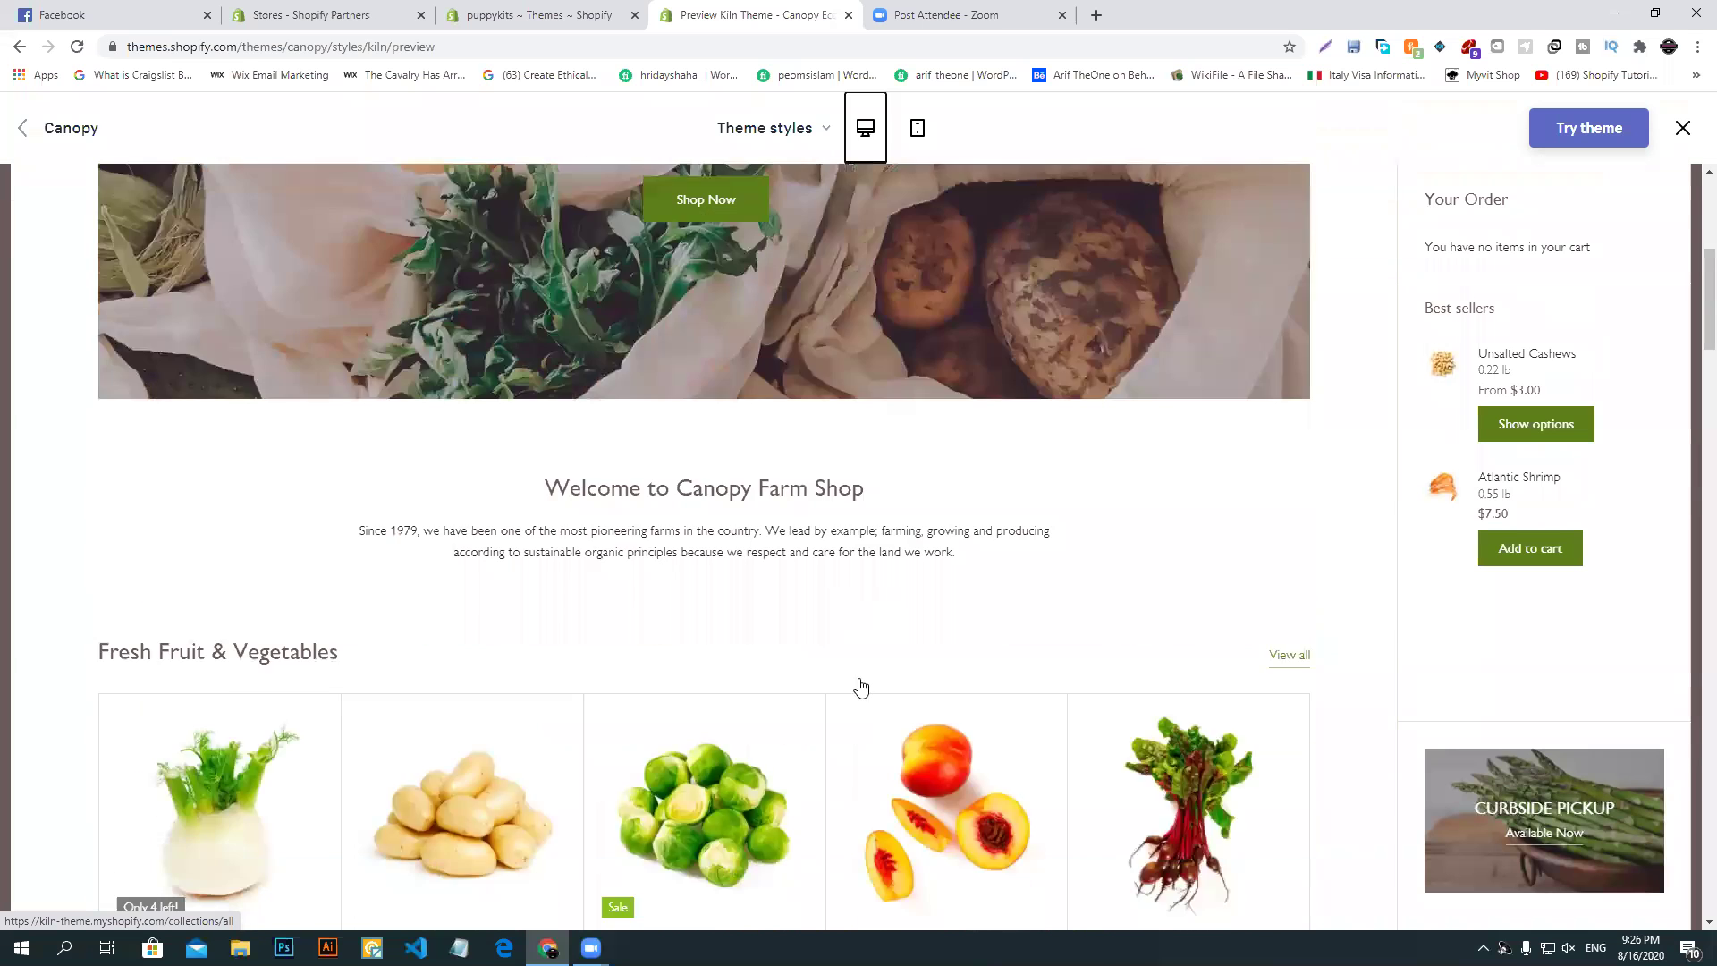
scroll(1694, 225, up, 9)
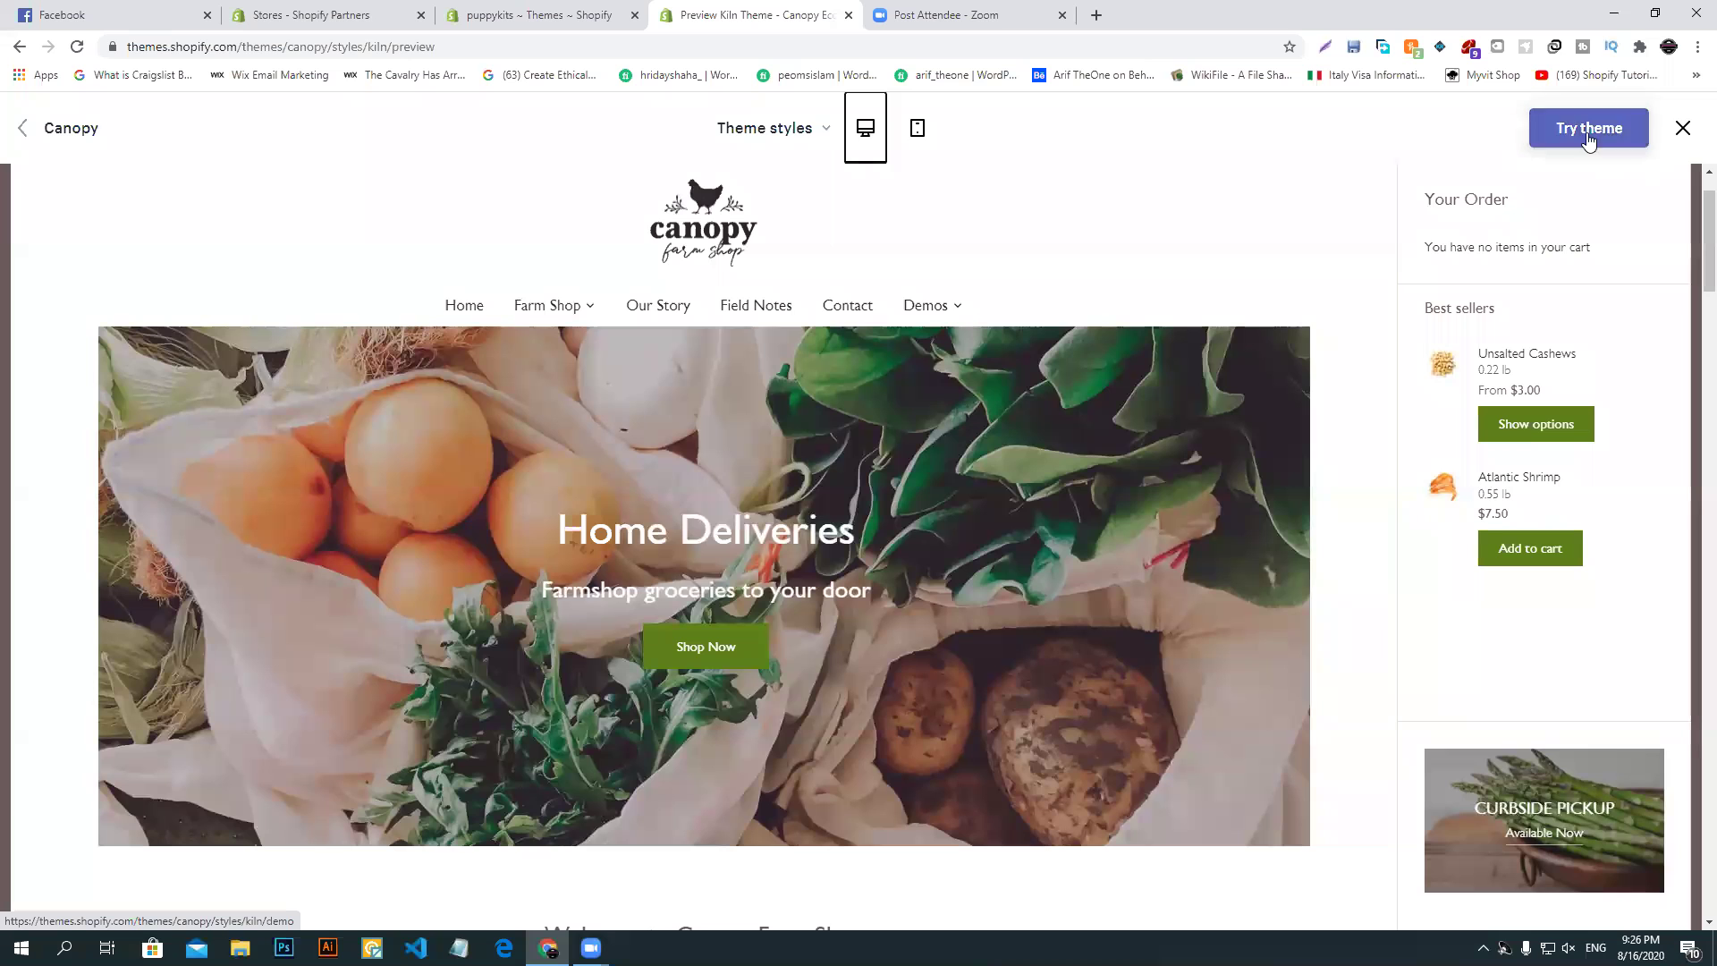
click(309, 15)
click(590, 12)
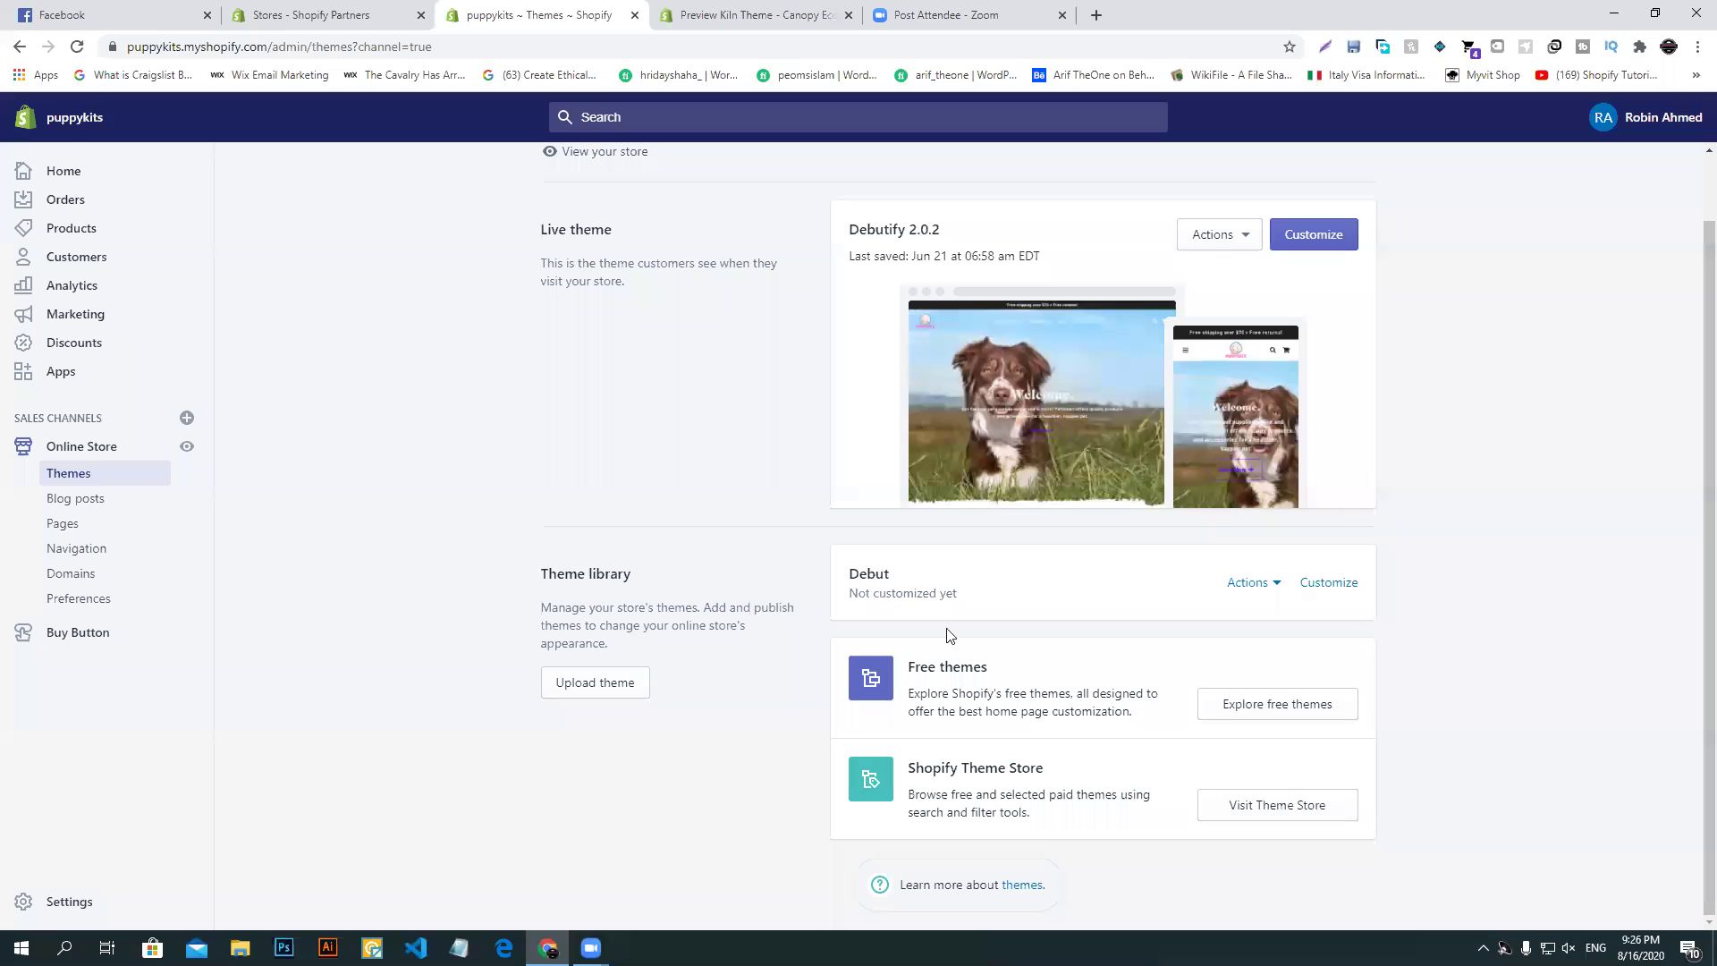
drag(852, 573, 899, 581)
click(1417, 604)
click(874, 641)
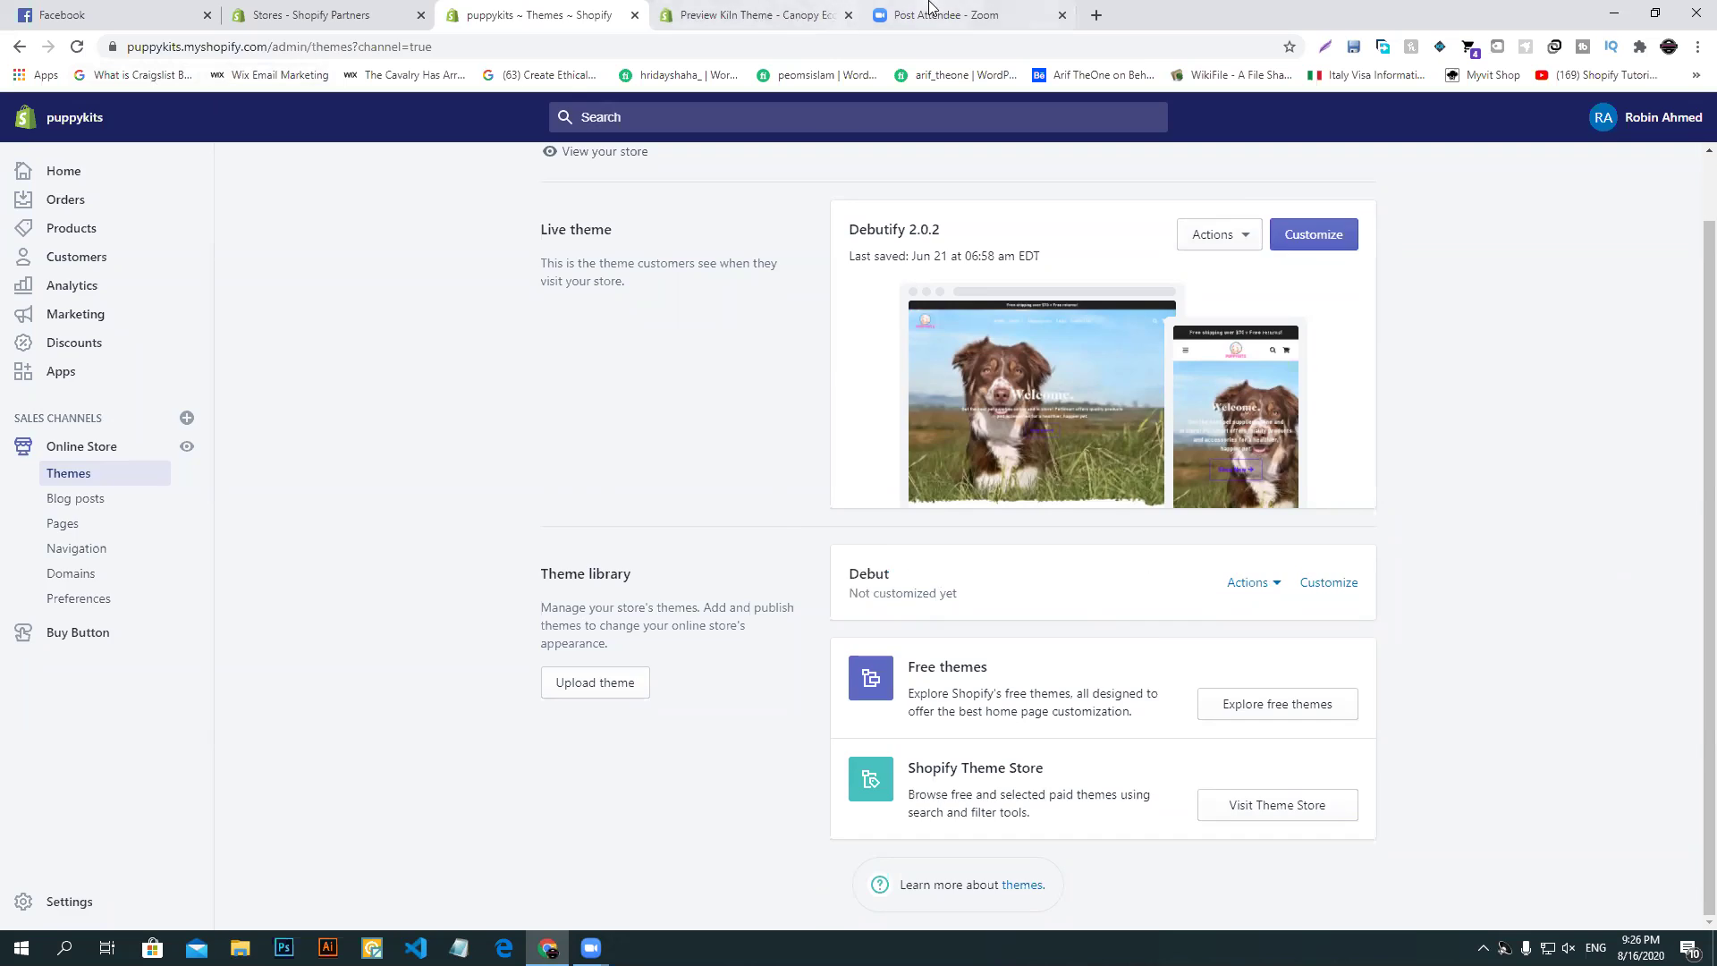
- Compare the Canopy demo with the live theme and theme store options on the puppykits Themes page
click(751, 15)
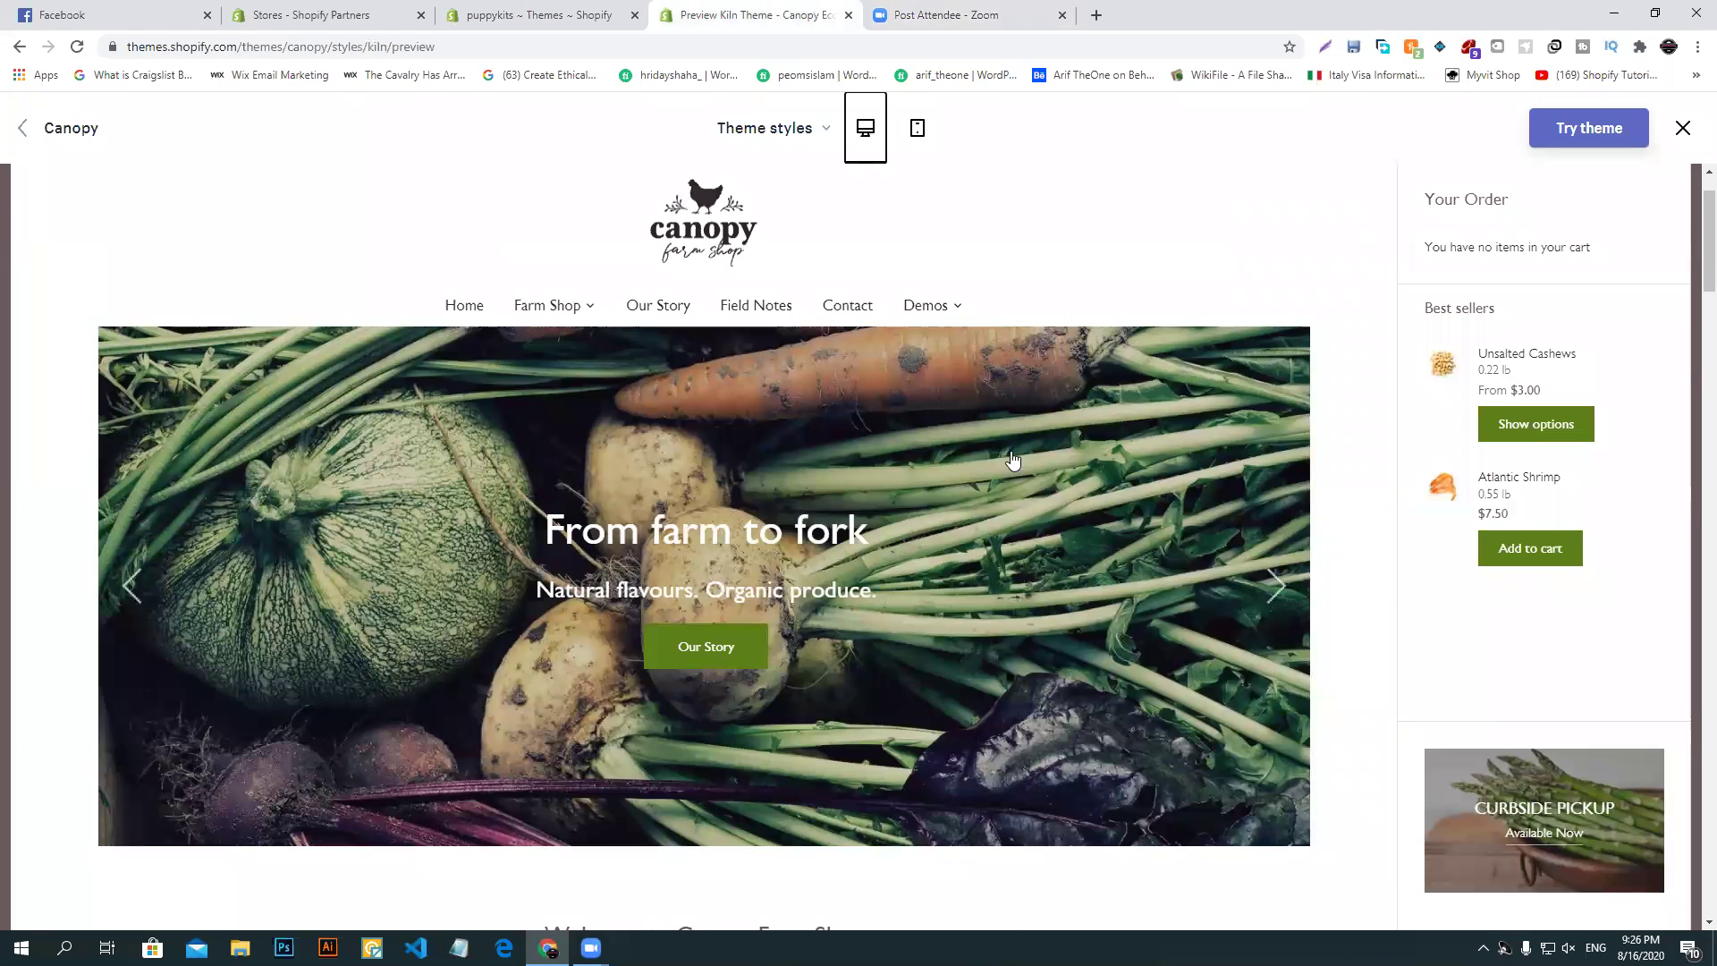
click(497, 9)
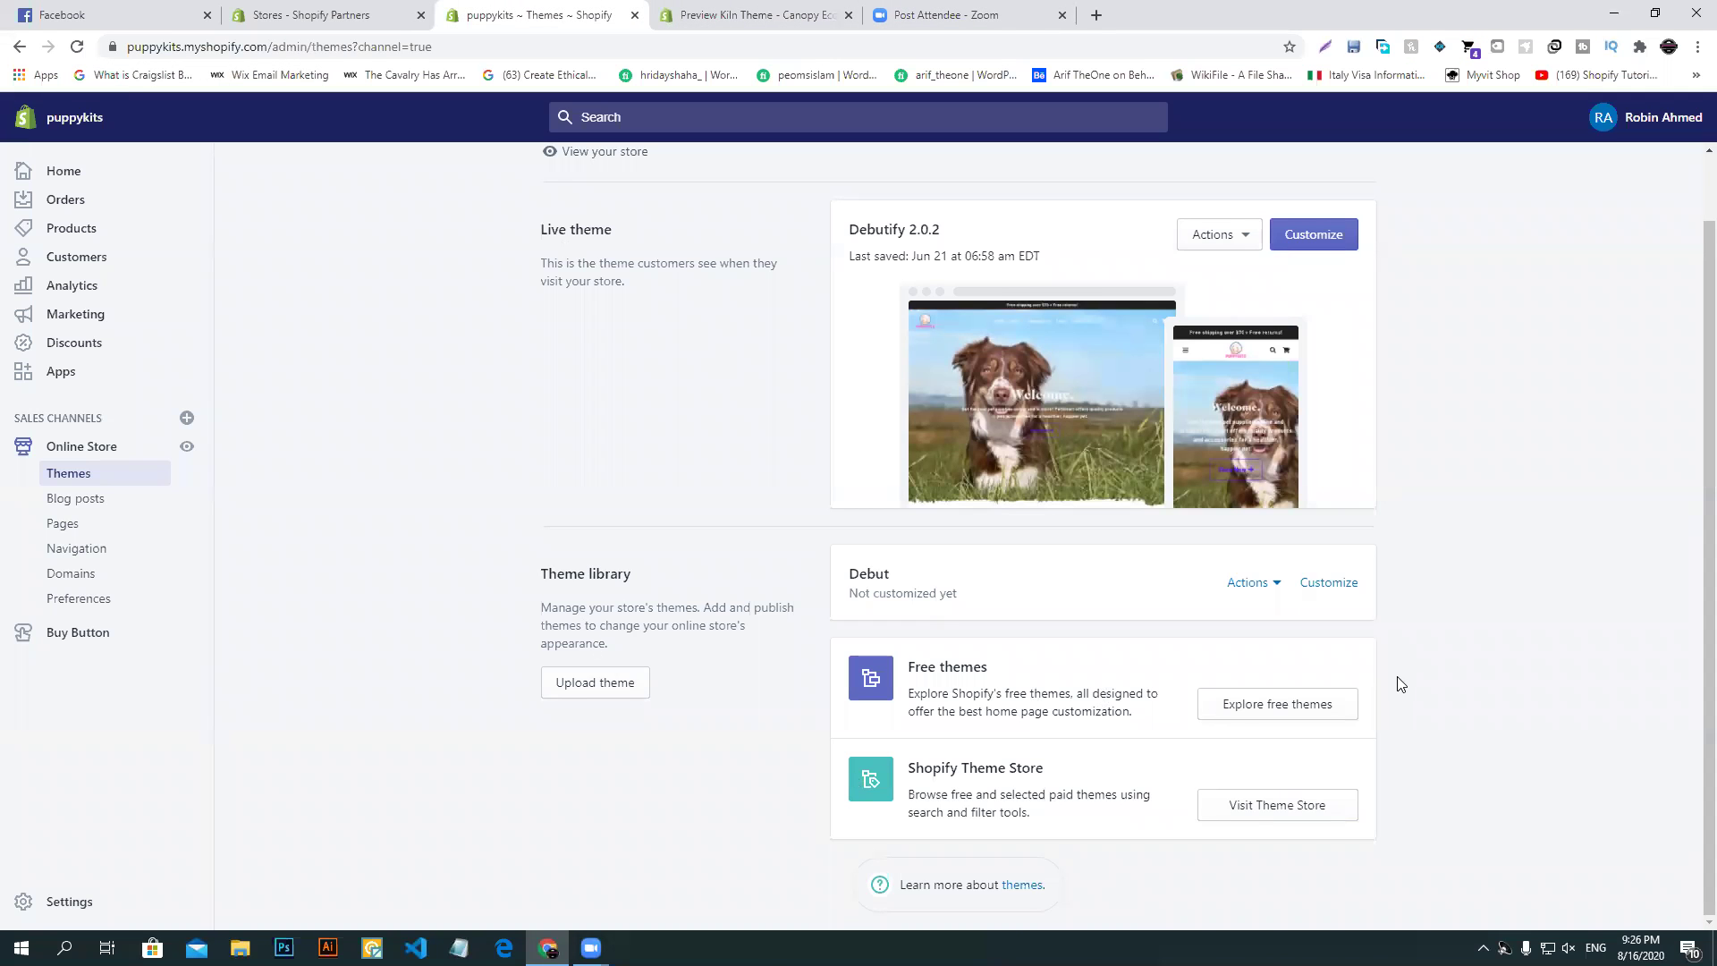
scroll(1400, 685, up, 1)
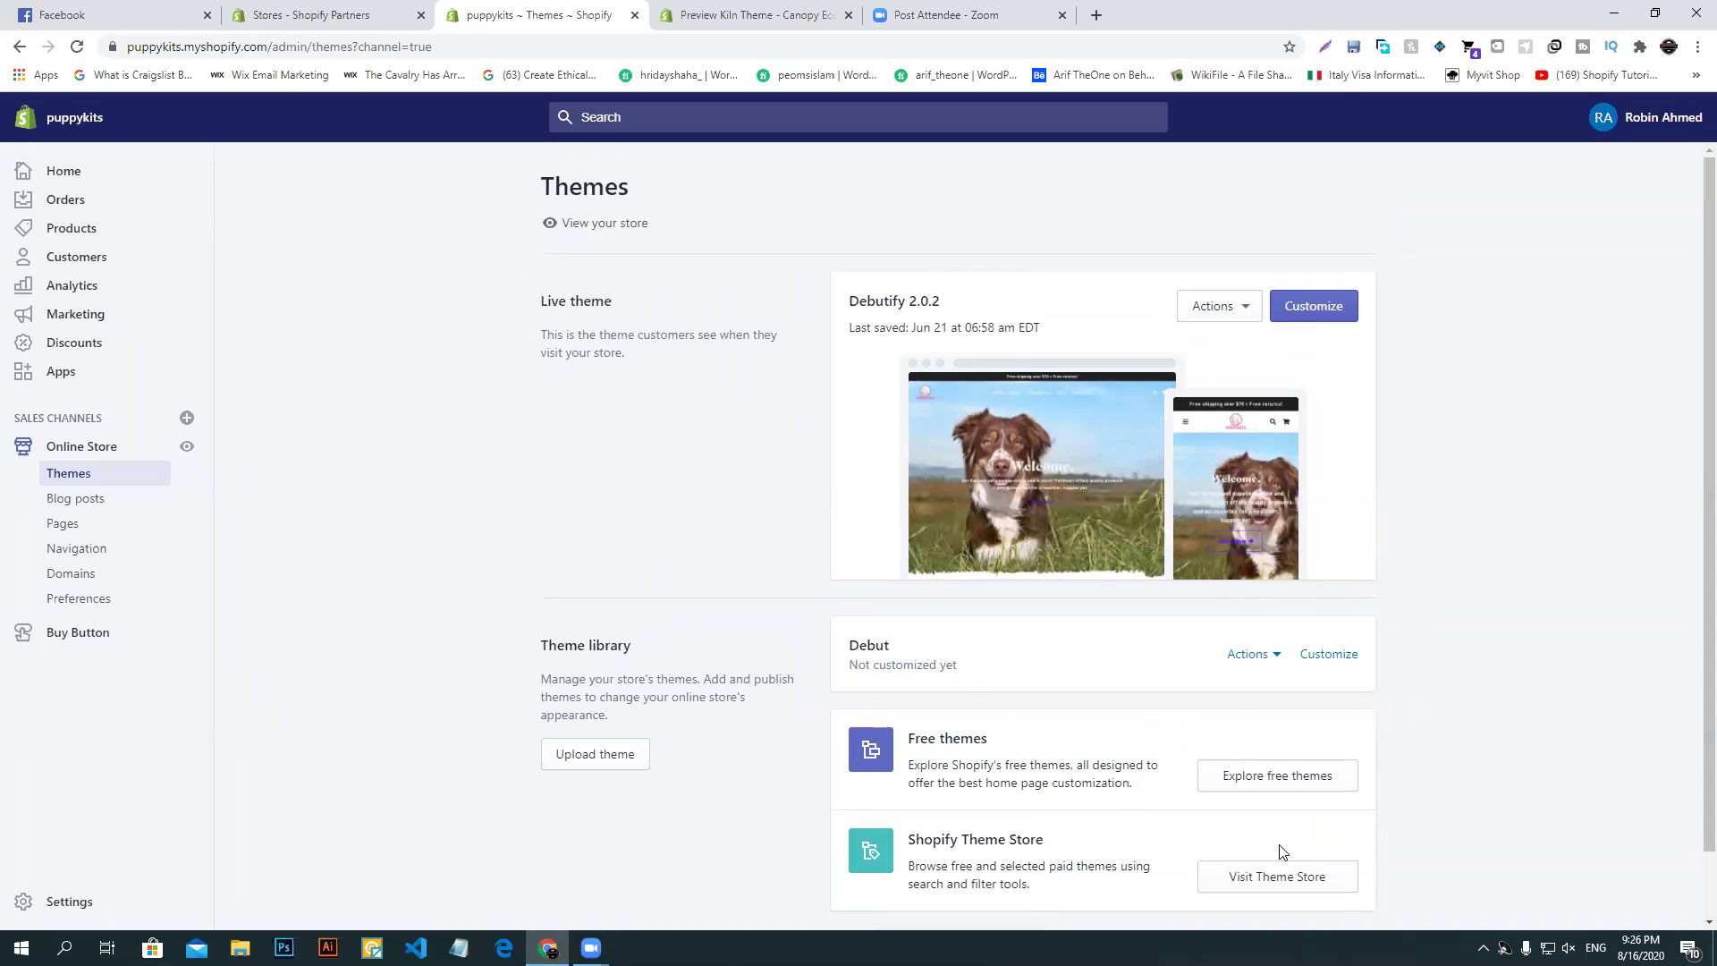
- Return to the Canopy demo and look through its home page down to the Shop section
click(725, 8)
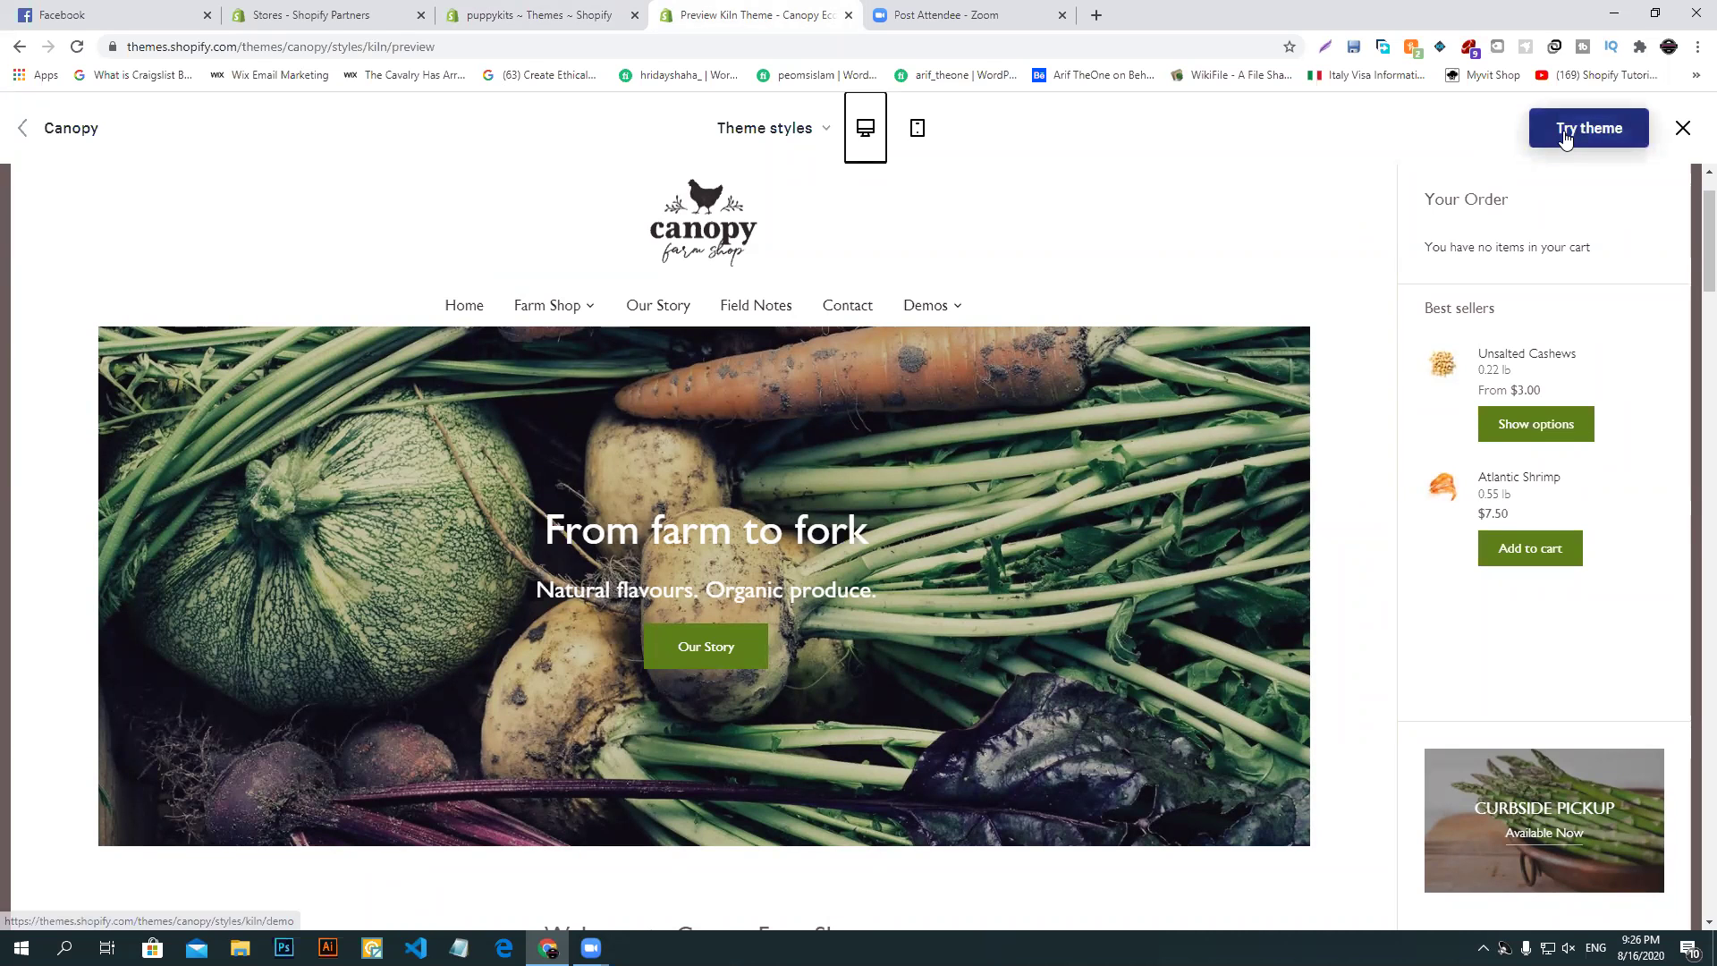
scroll(1154, 591, down, 5)
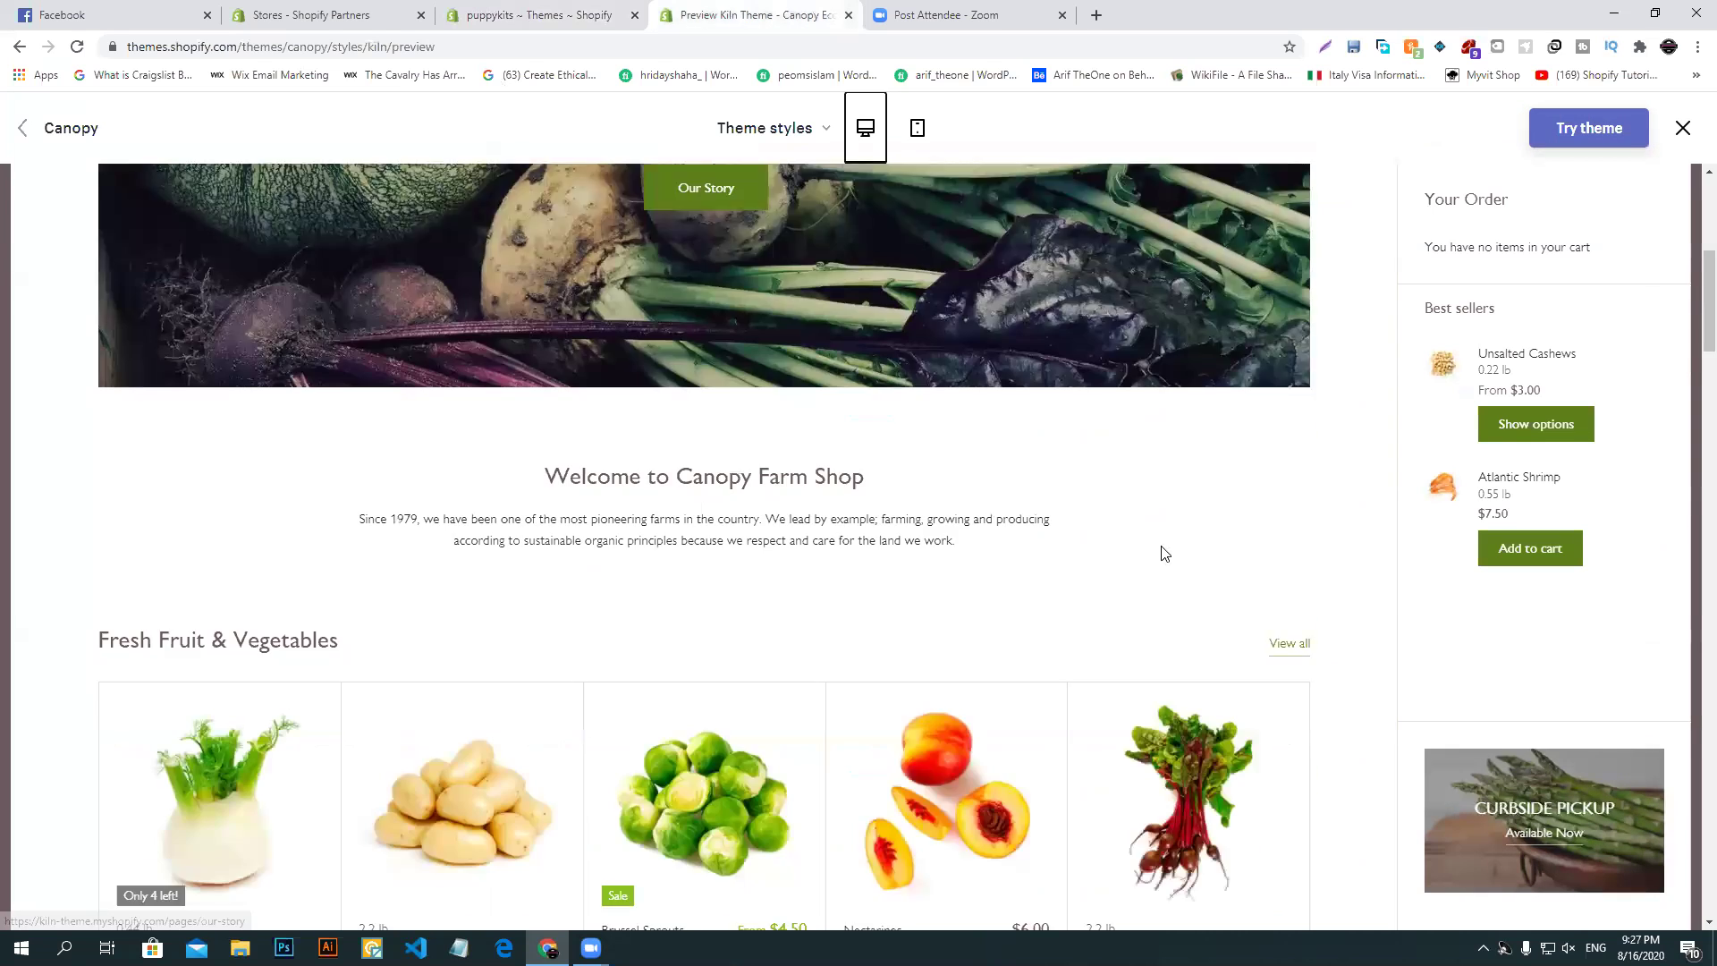
scroll(1164, 553, down, 15)
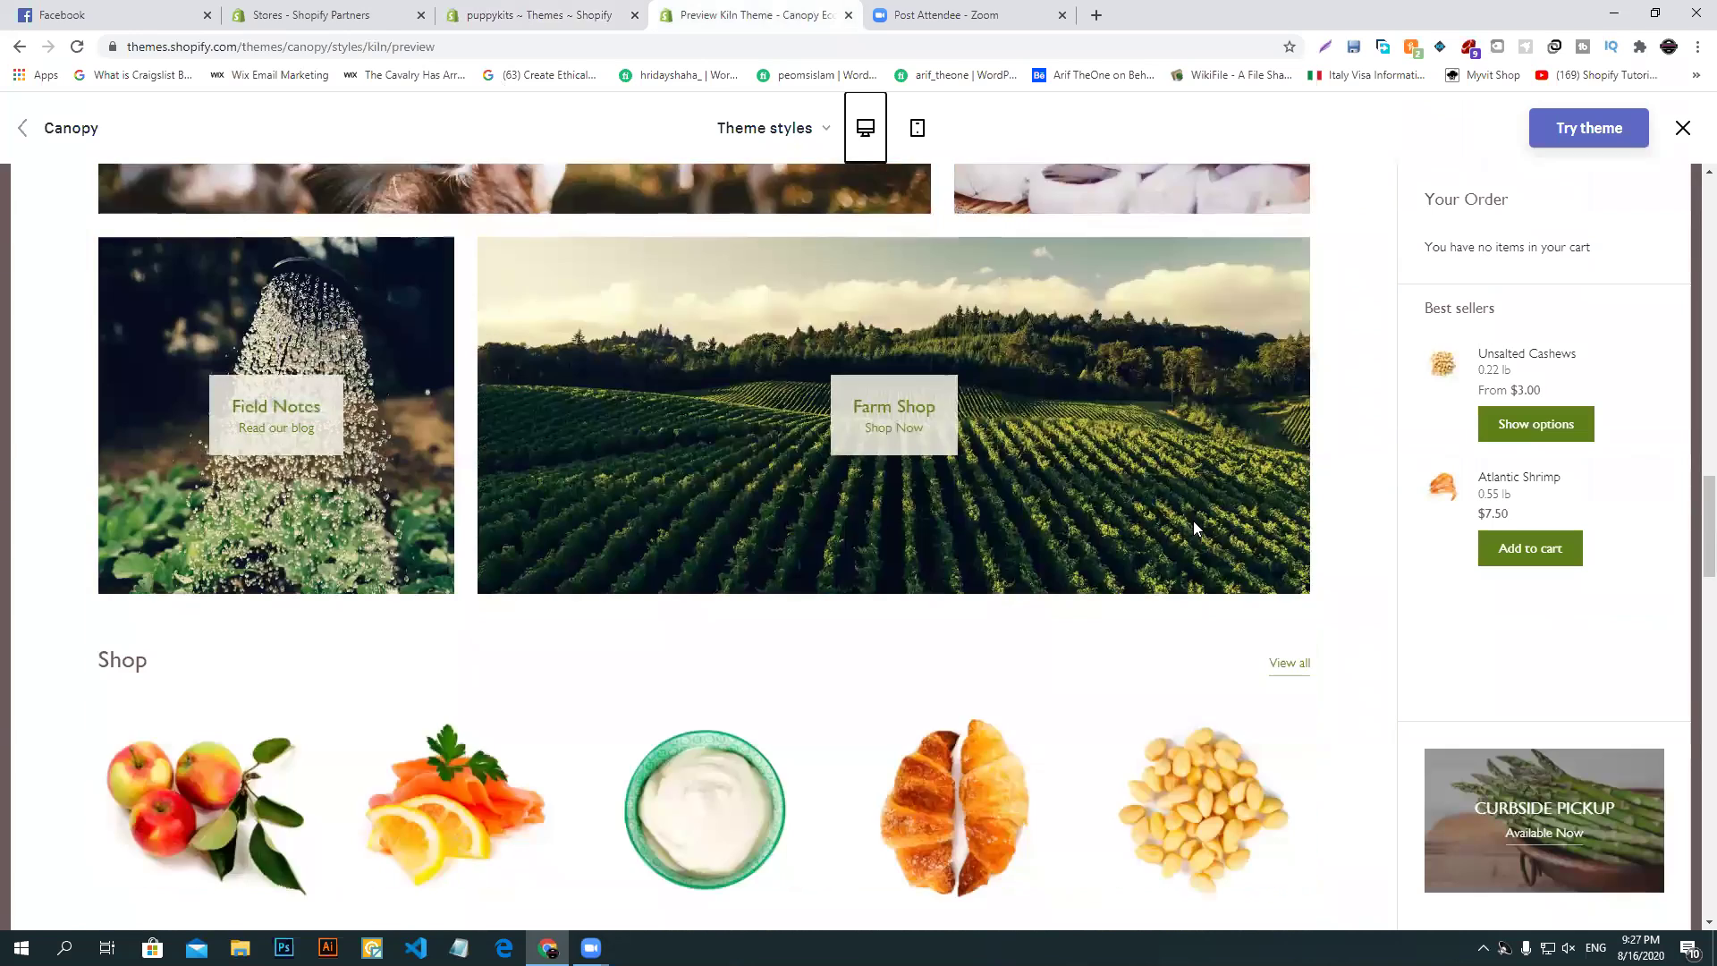
scroll(1194, 523, down, 2)
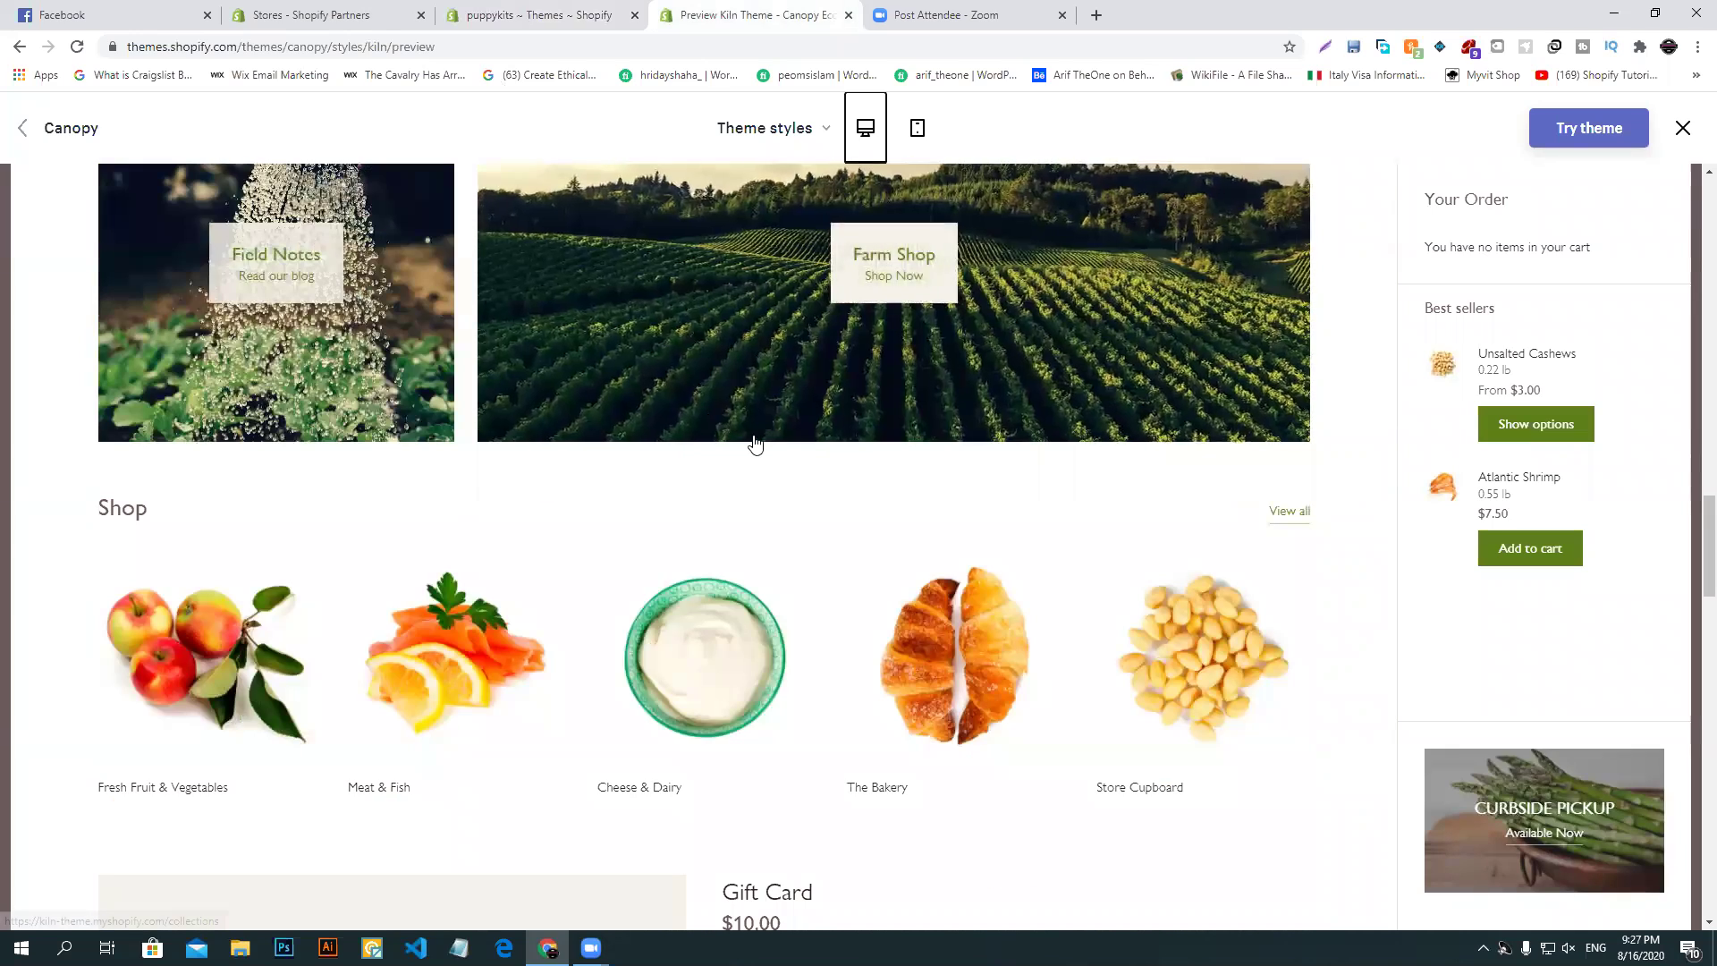
scroll(979, 566, up, 6)
scroll(989, 528, up, 15)
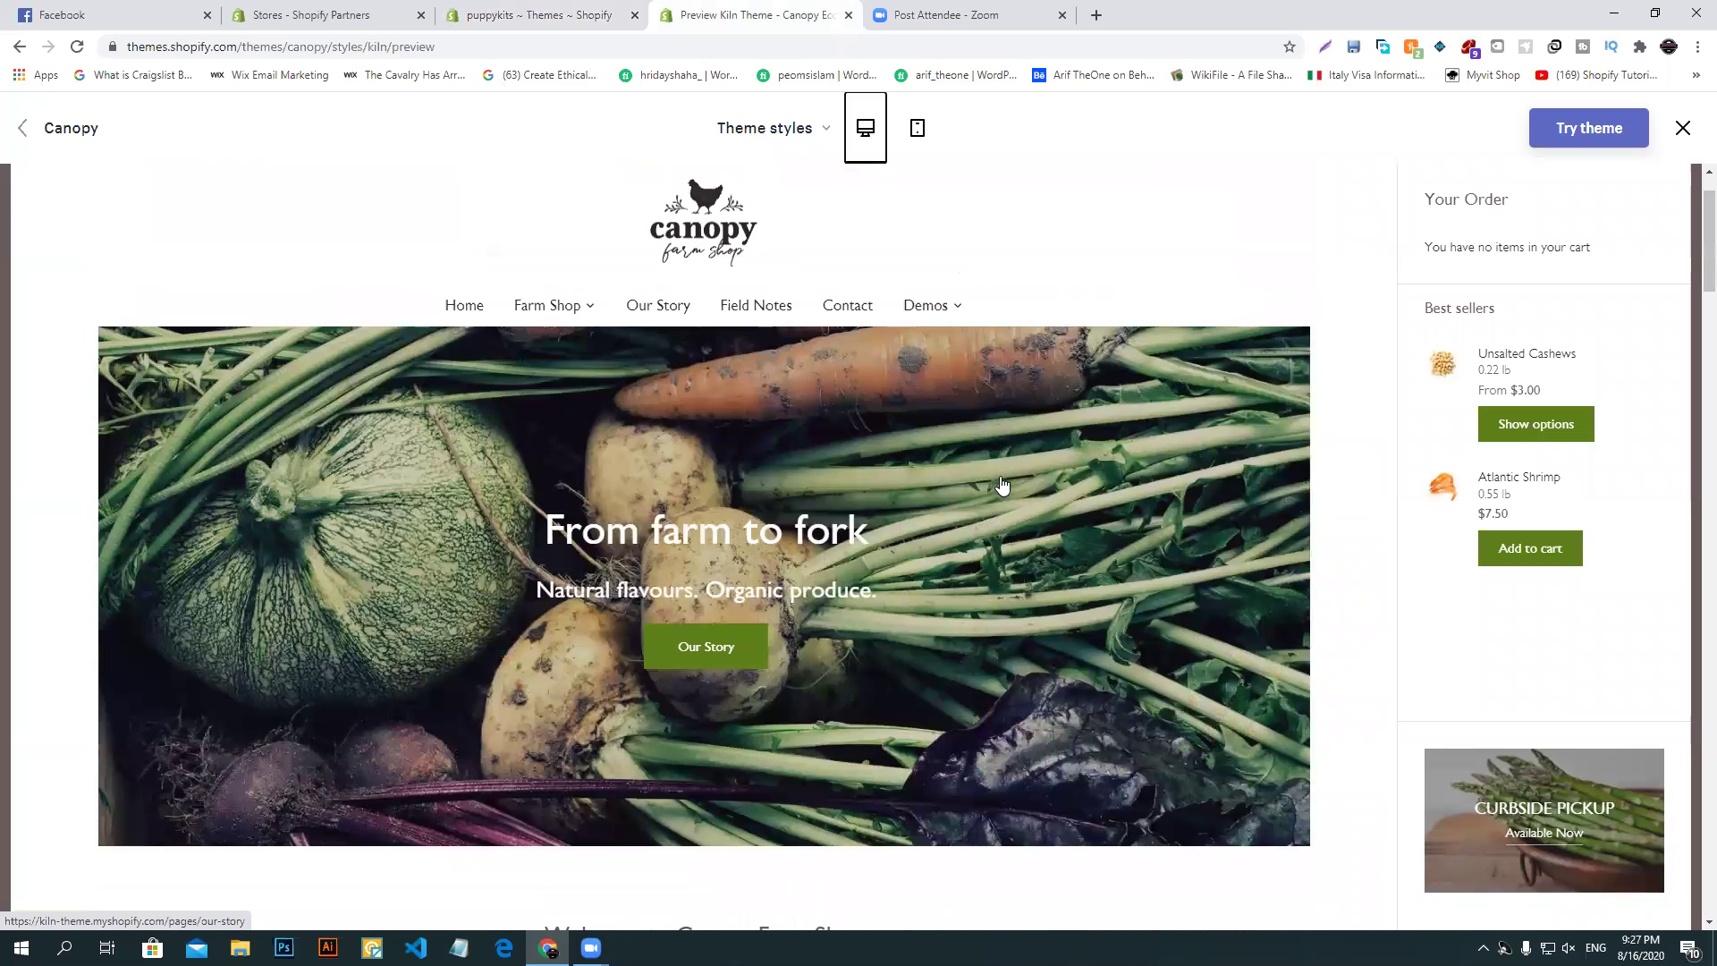
scroll(1003, 485, up, 1)
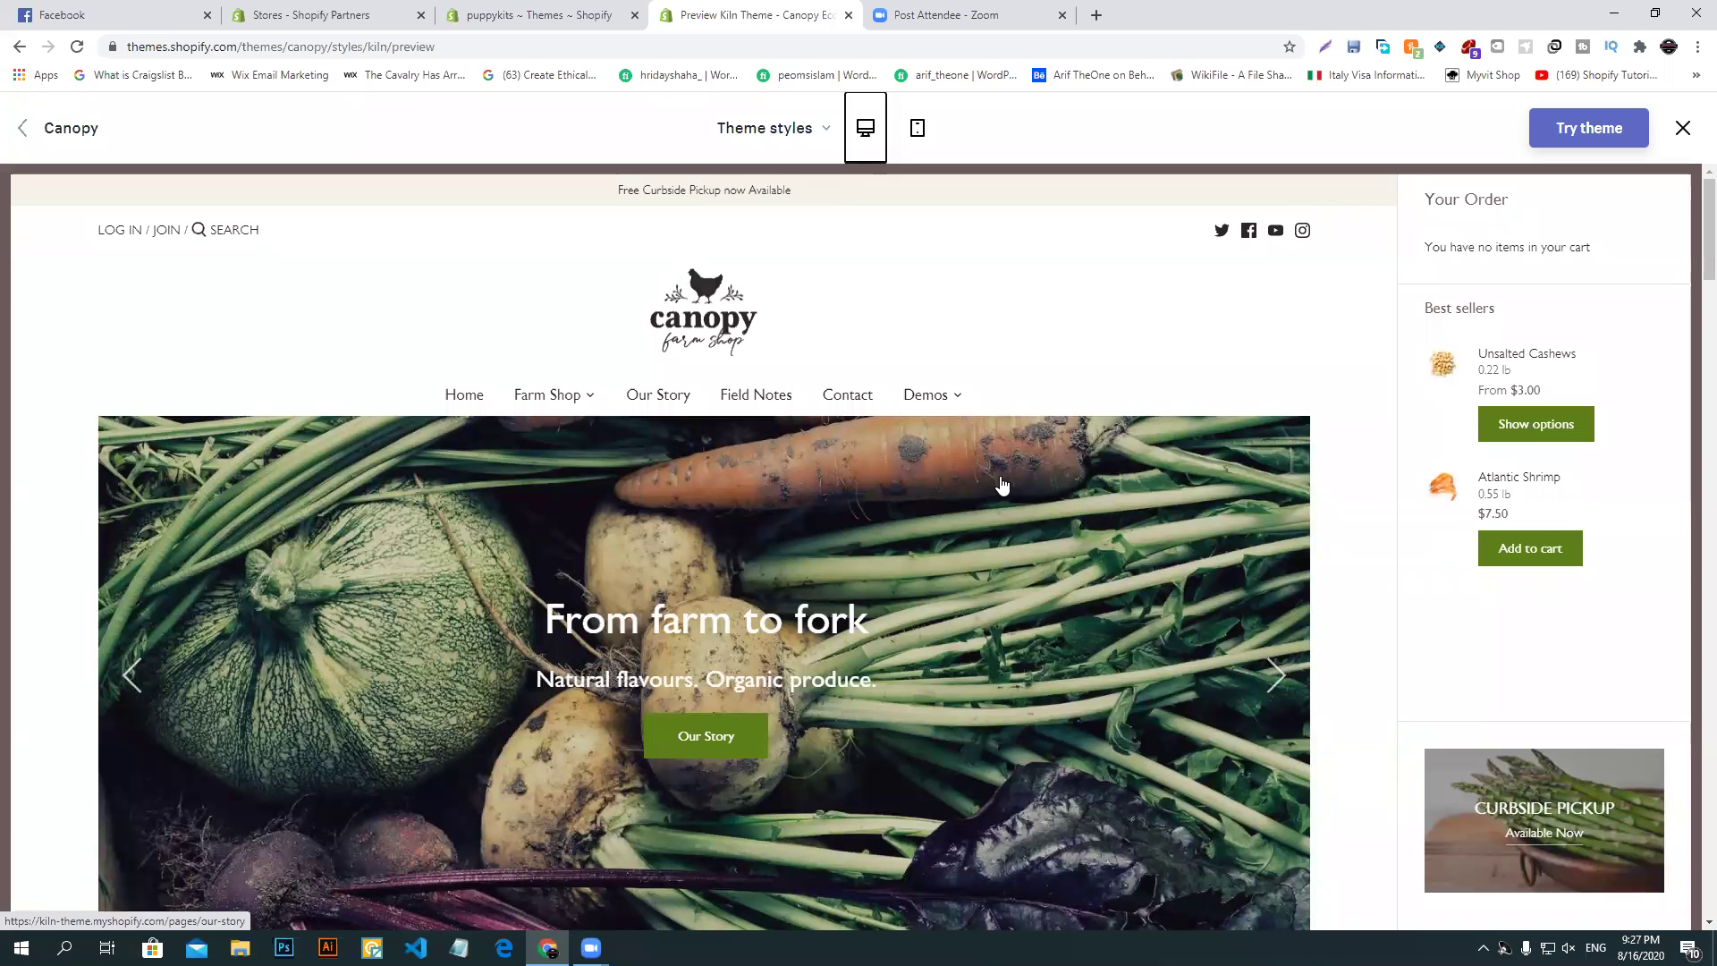
- Close the Canopy theme preview and return to the theme library on the puppykits Themes page
click(563, 14)
click(728, 14)
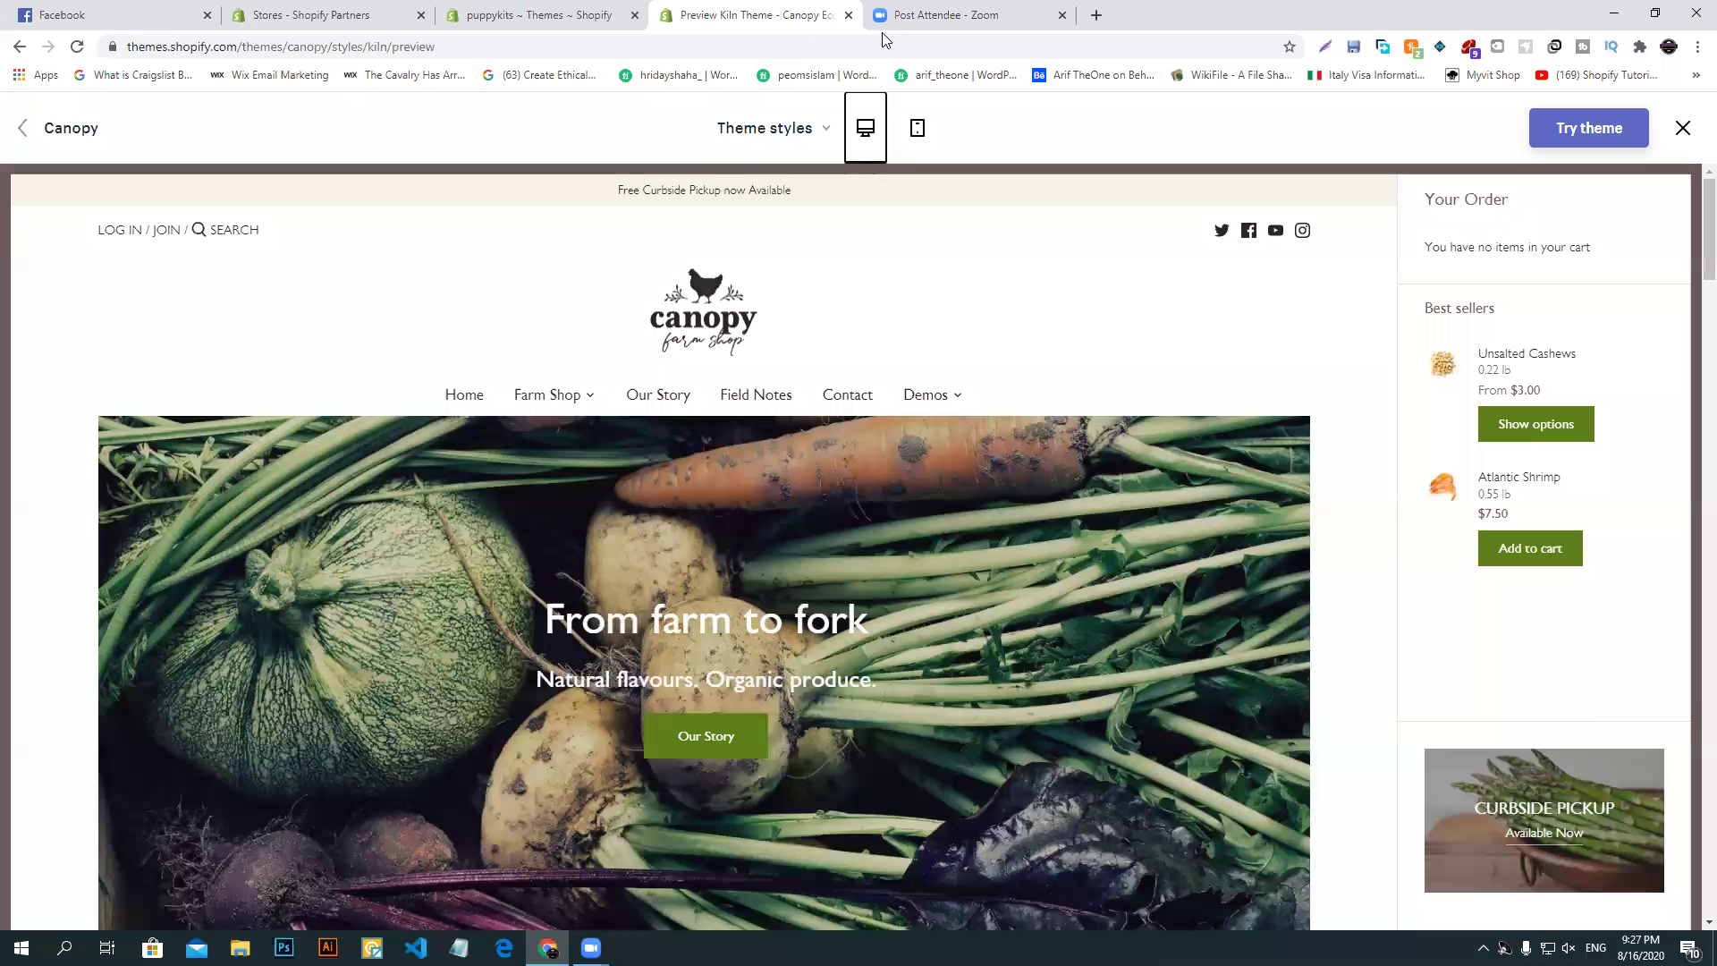
click(541, 11)
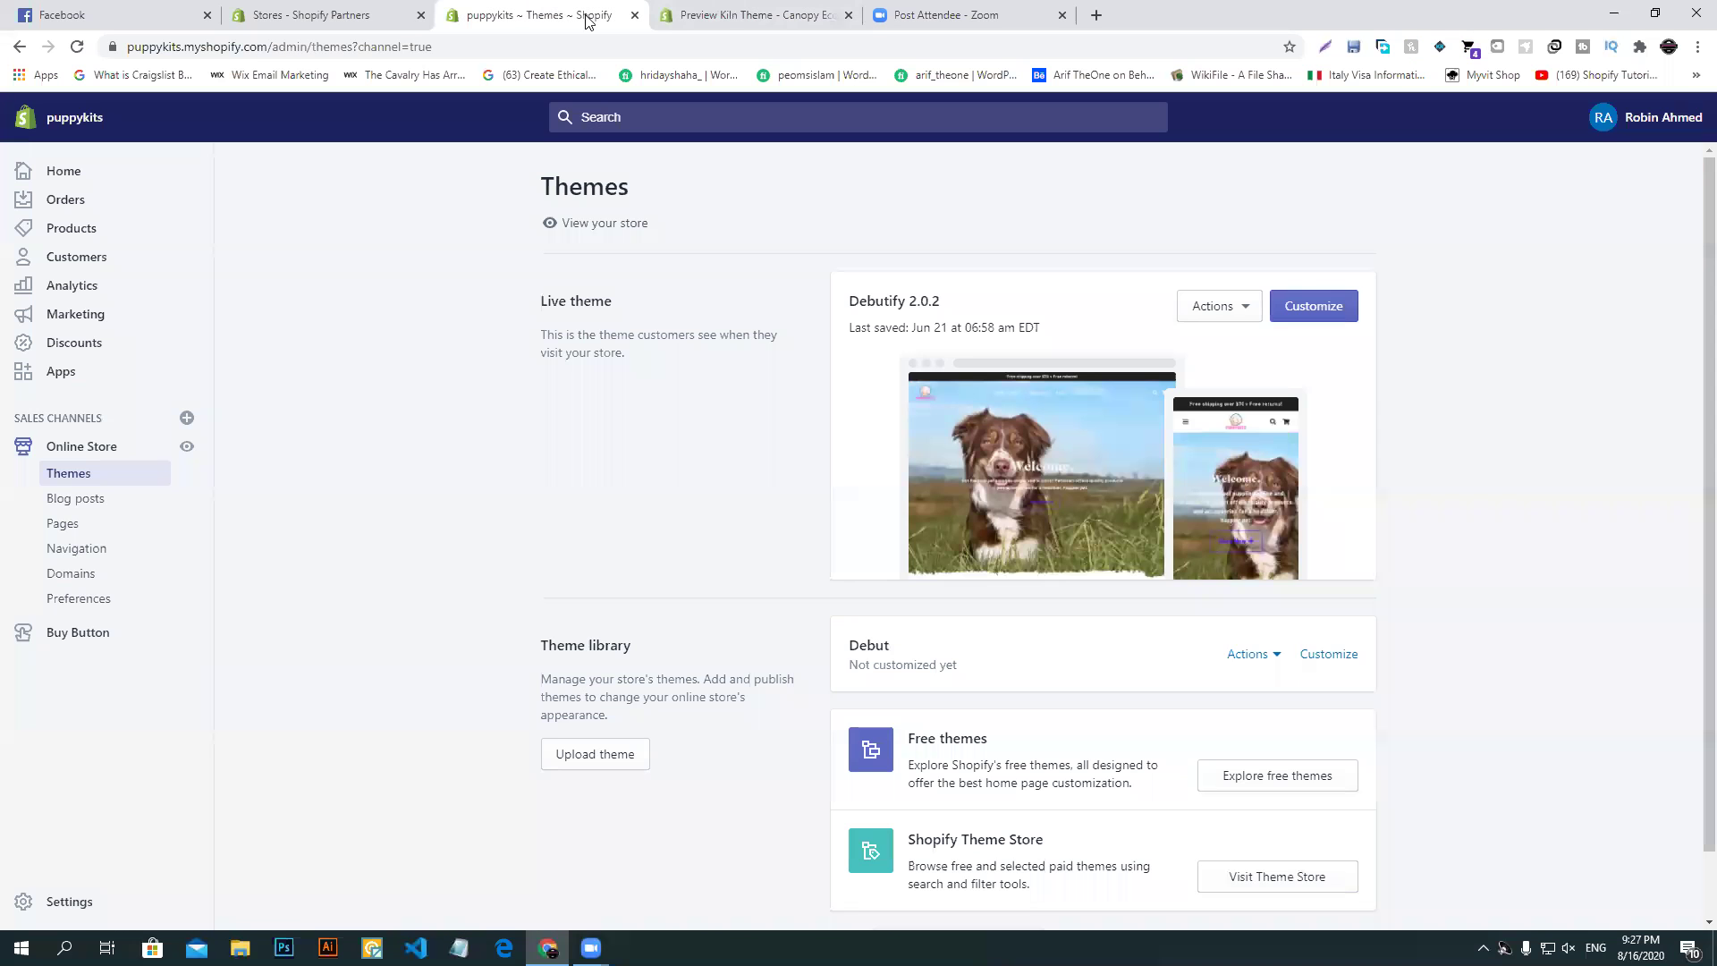
click(849, 15)
scroll(1411, 656, down, 1)
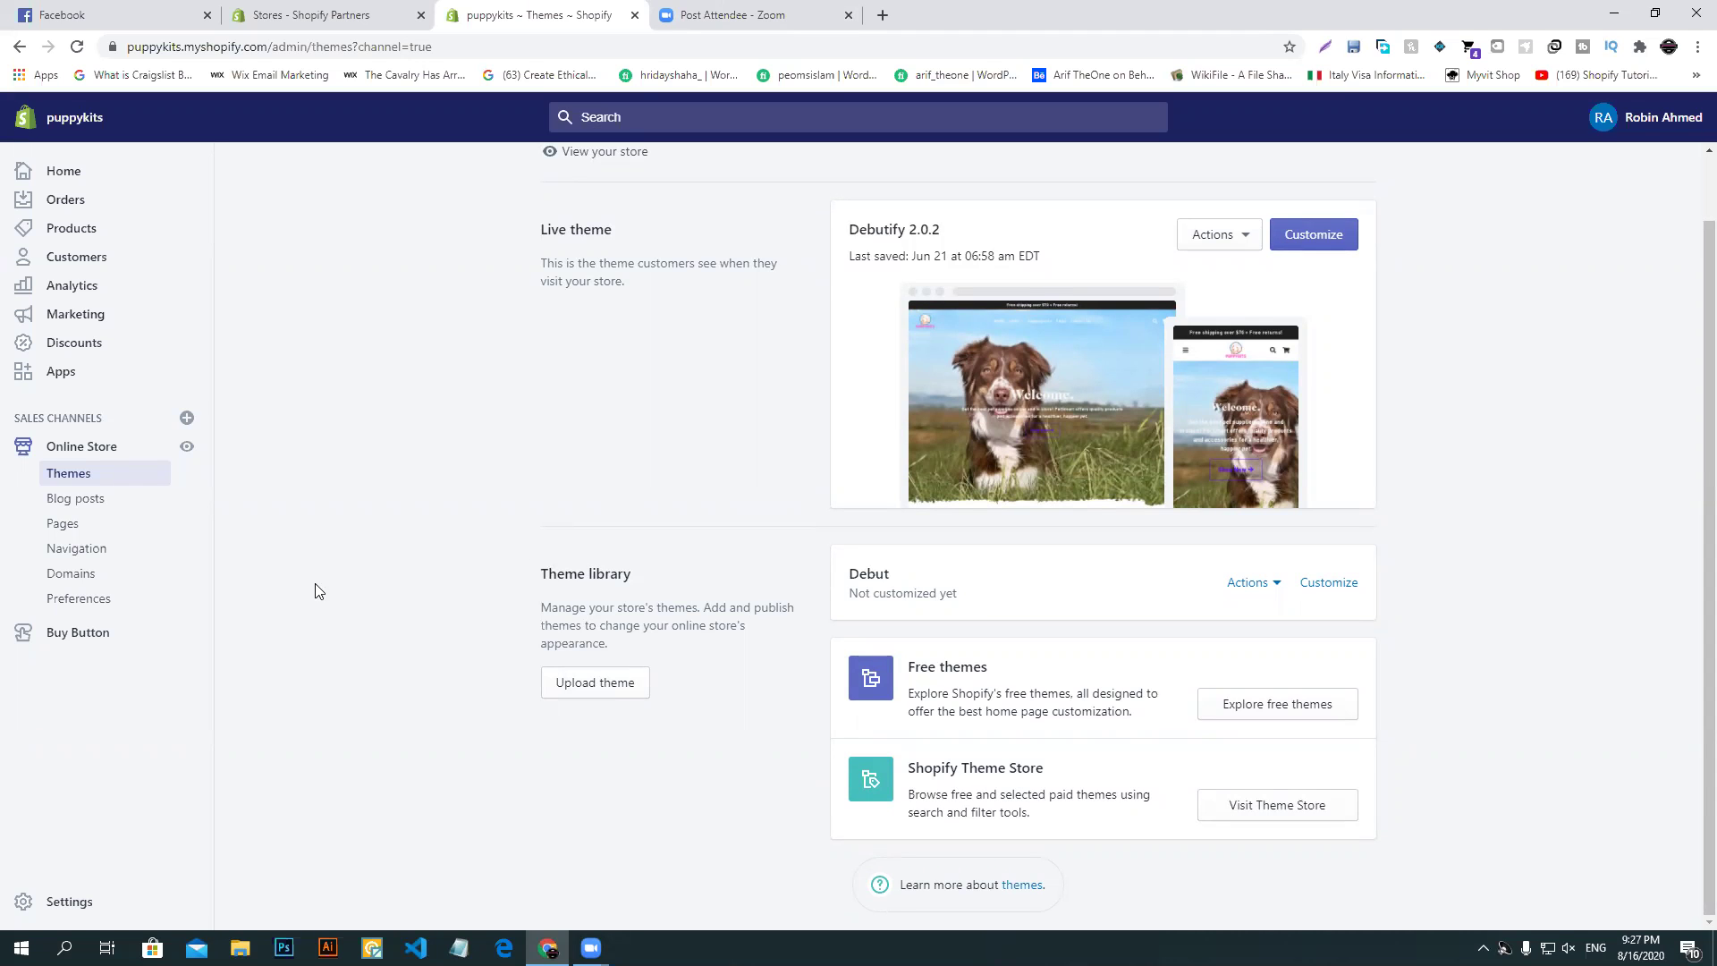
- Close the puppykits admin and log in to the Sadiamou store from the Shopify Partners store list
click(361, 11)
click(636, 15)
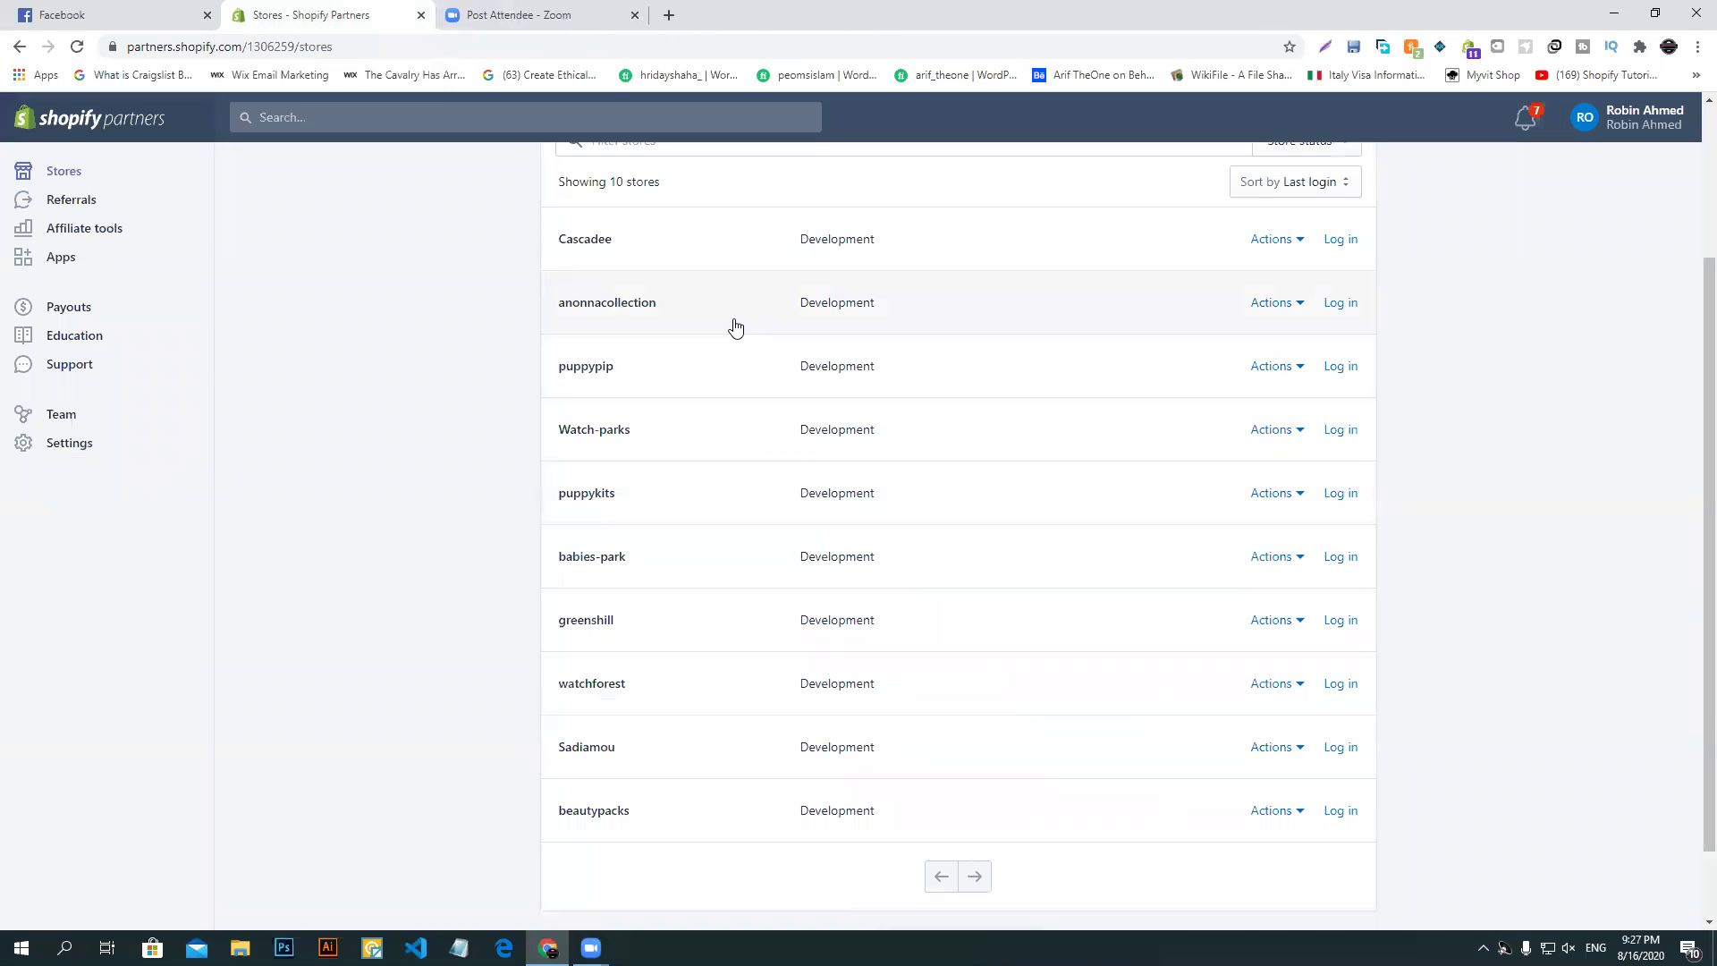
scroll(625, 605, down, 1)
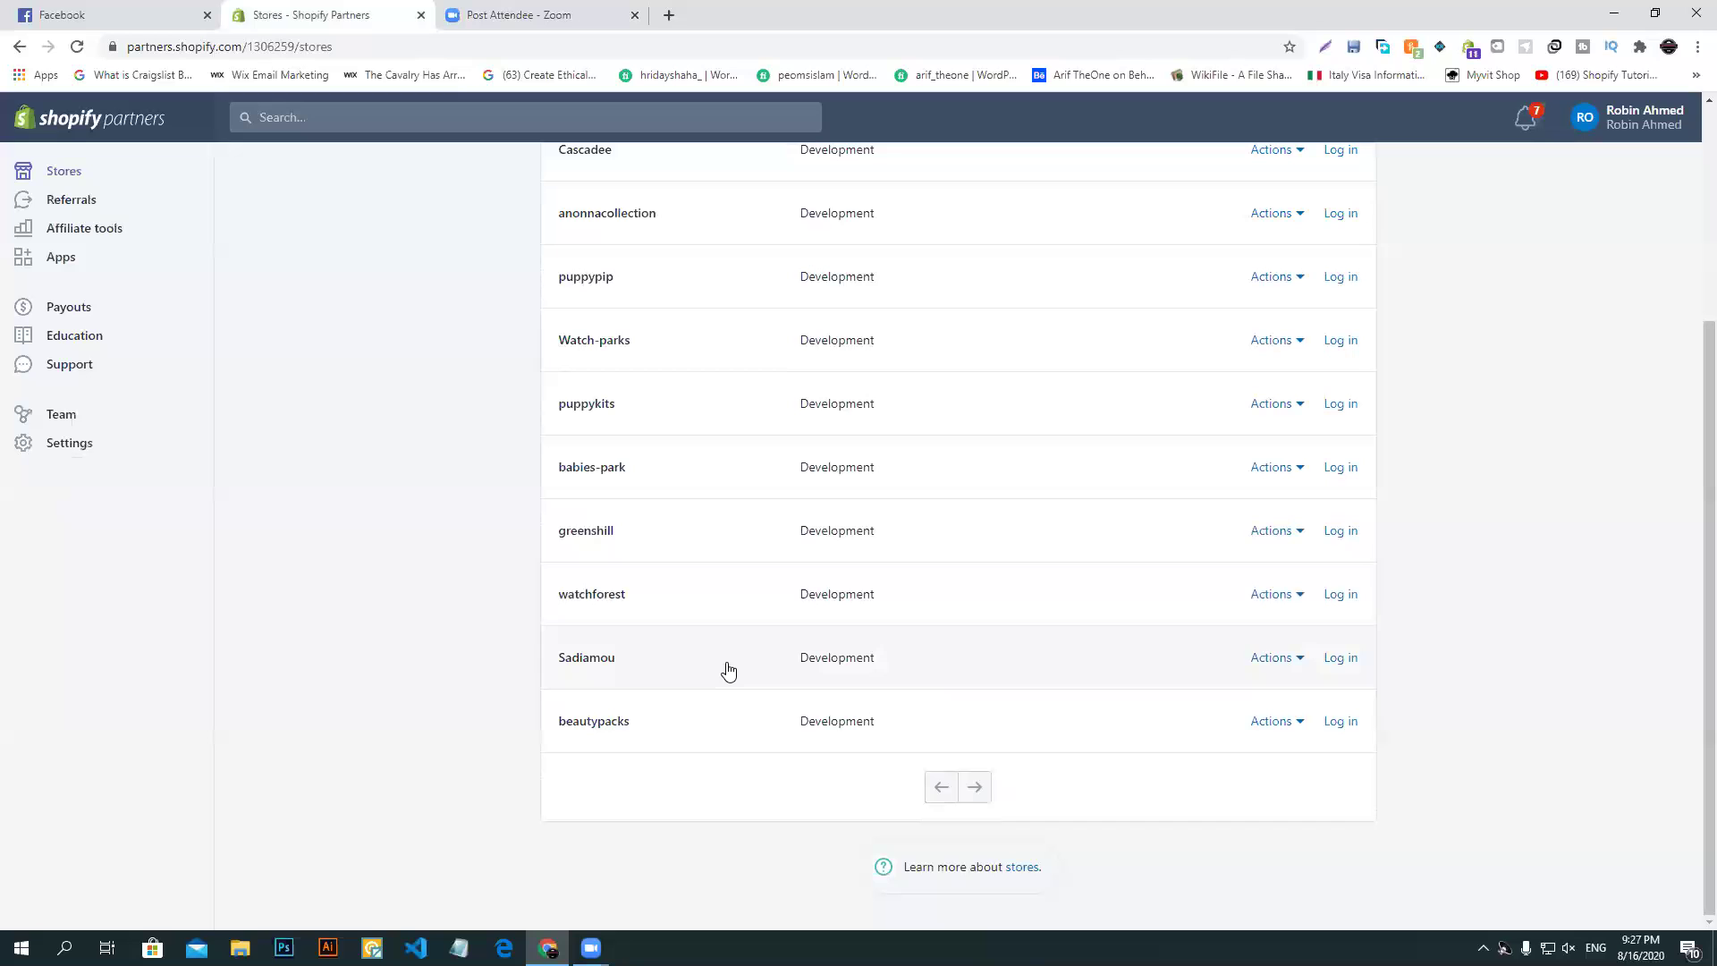
click(1352, 662)
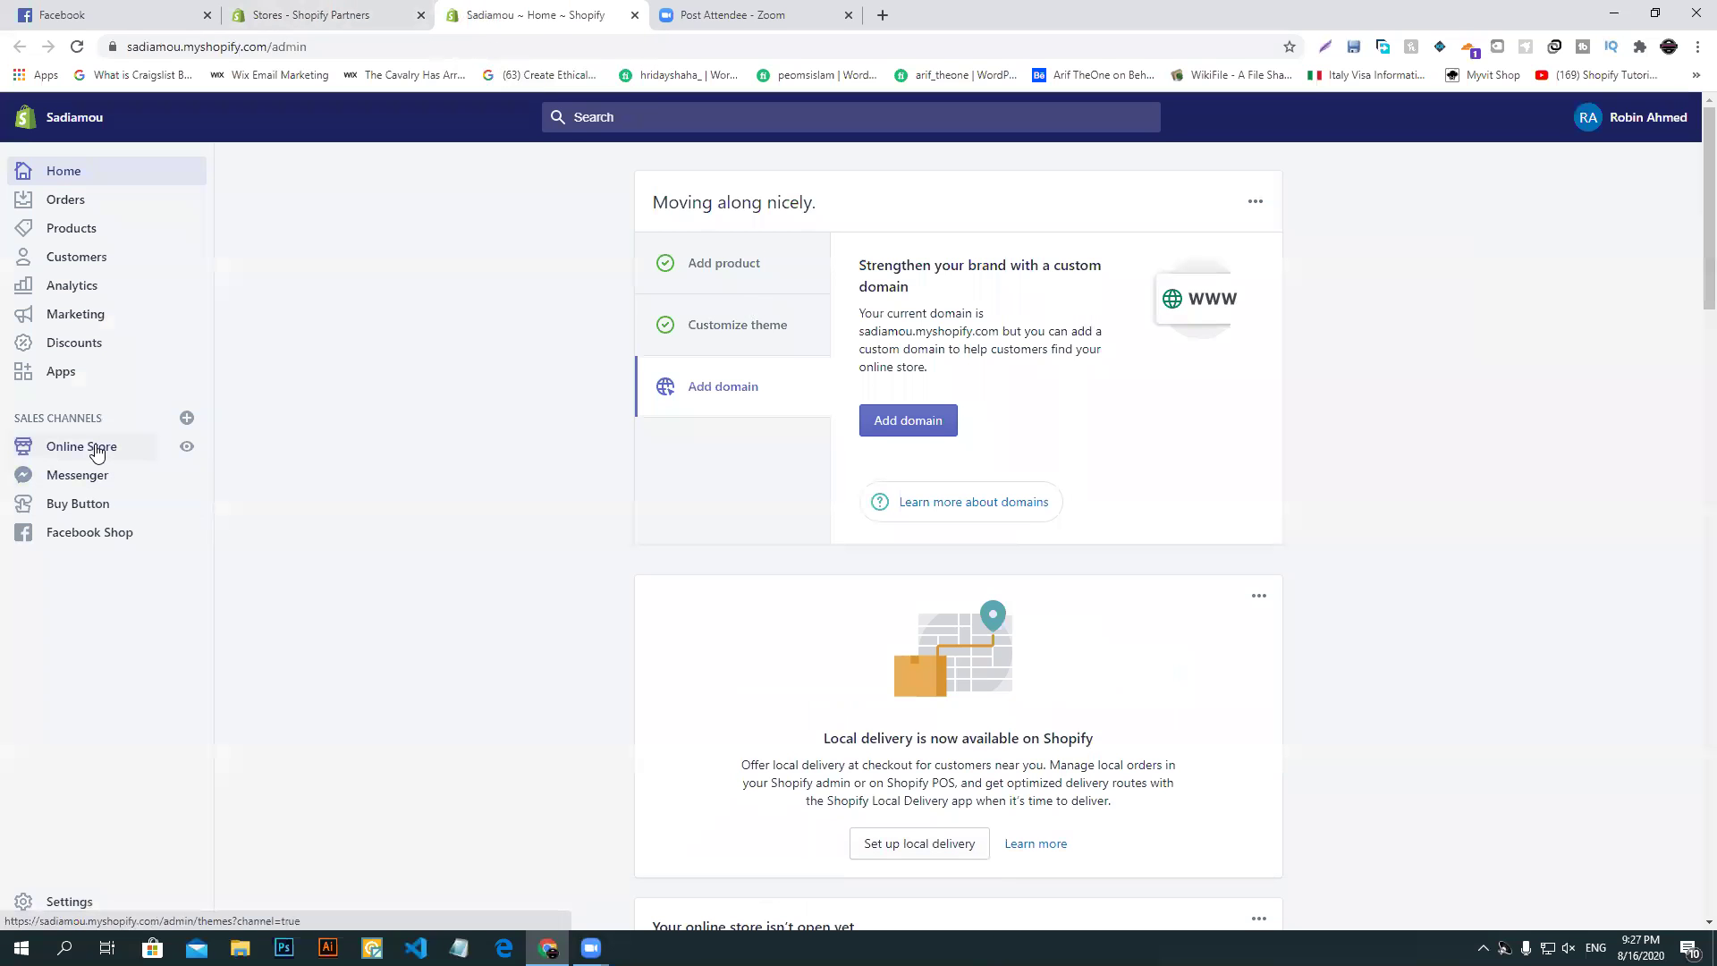
- Open Sadiamou's online store themes and examine the current Brooklyn theme and the Prestige theme trial in the library
click(91, 448)
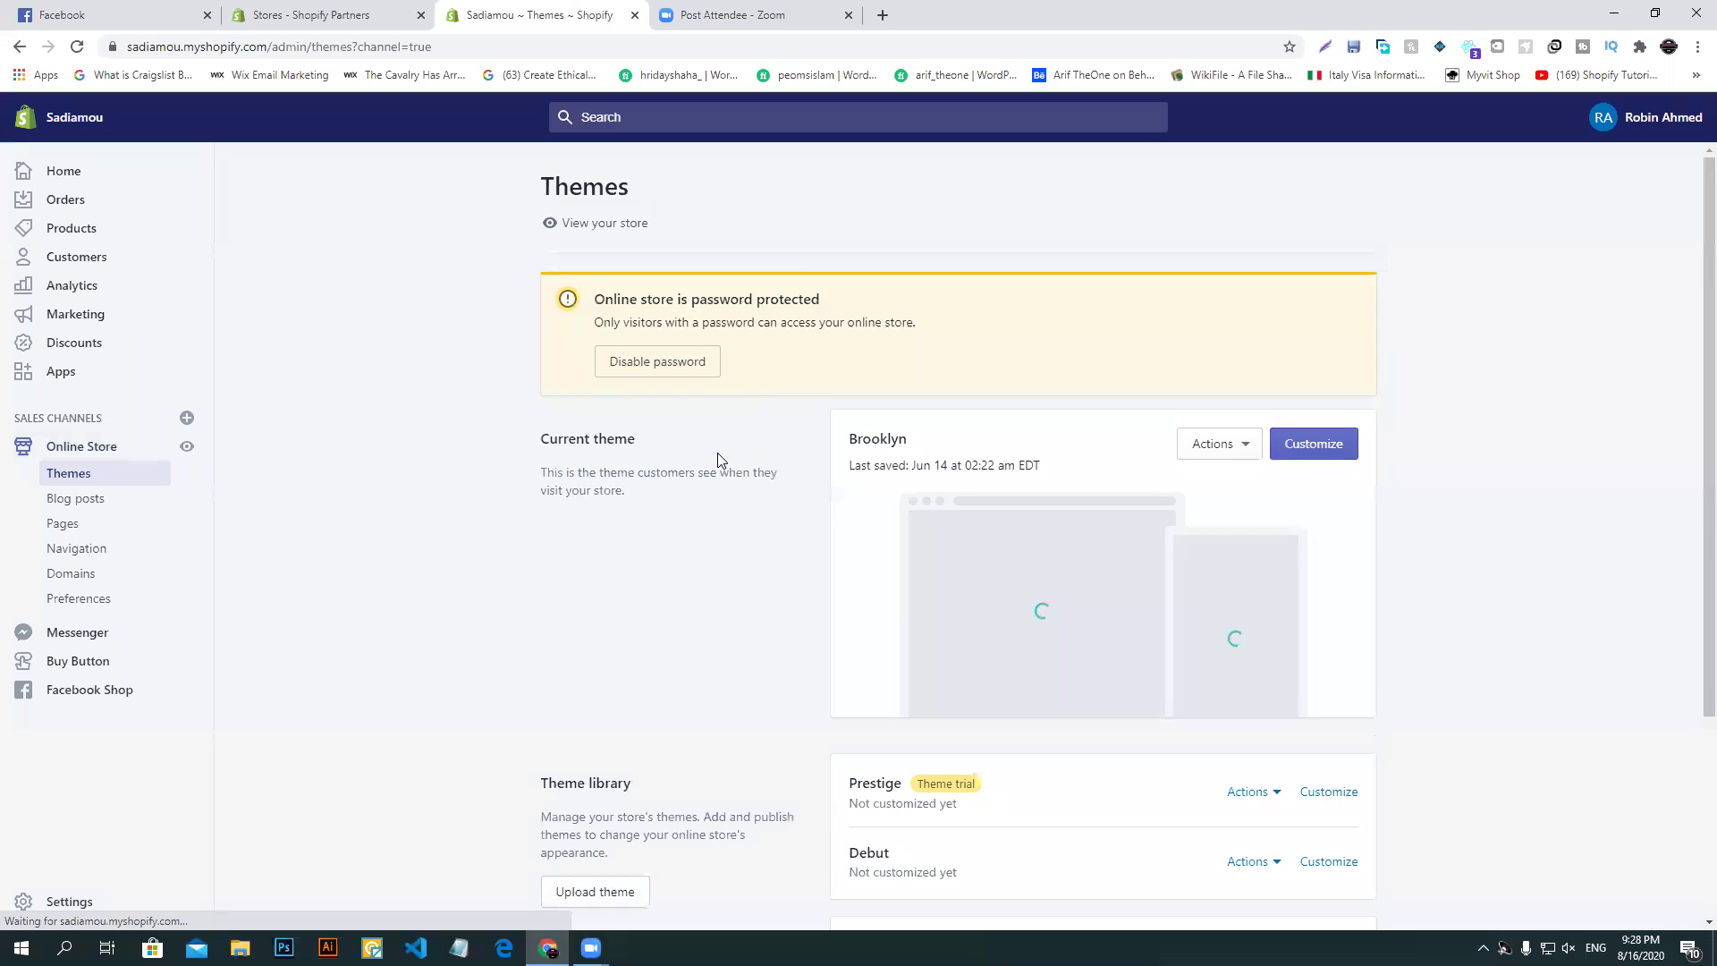
scroll(975, 601, down, 3)
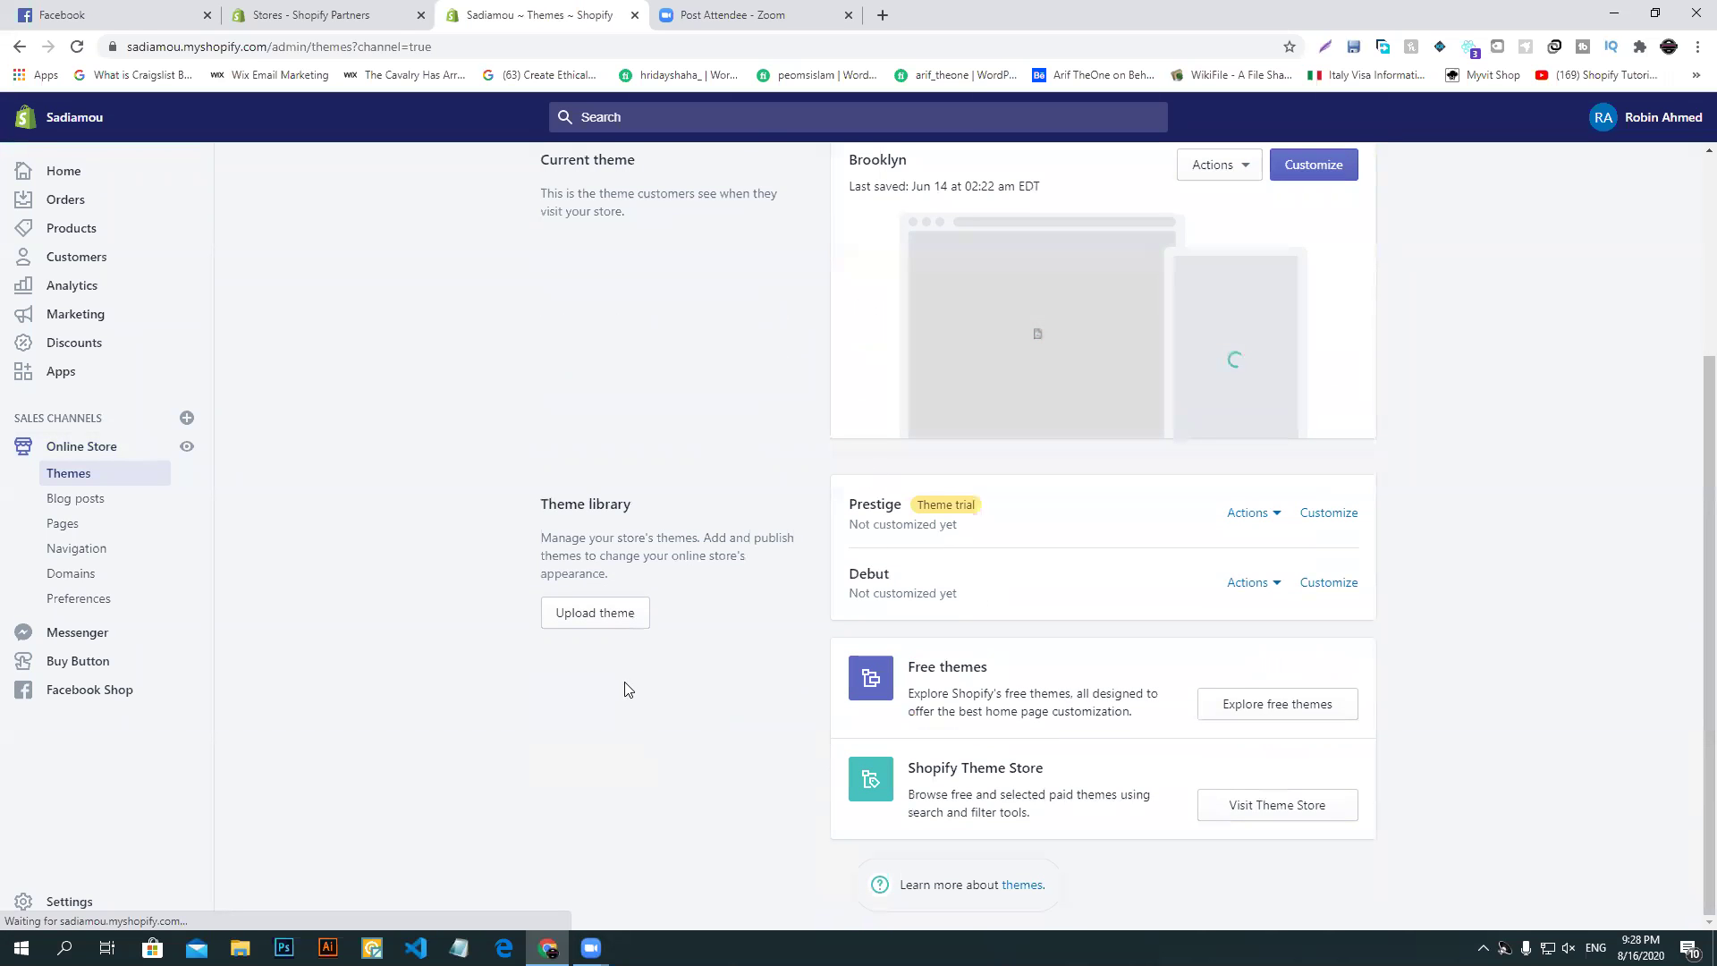
drag(914, 504, 976, 513)
click(984, 512)
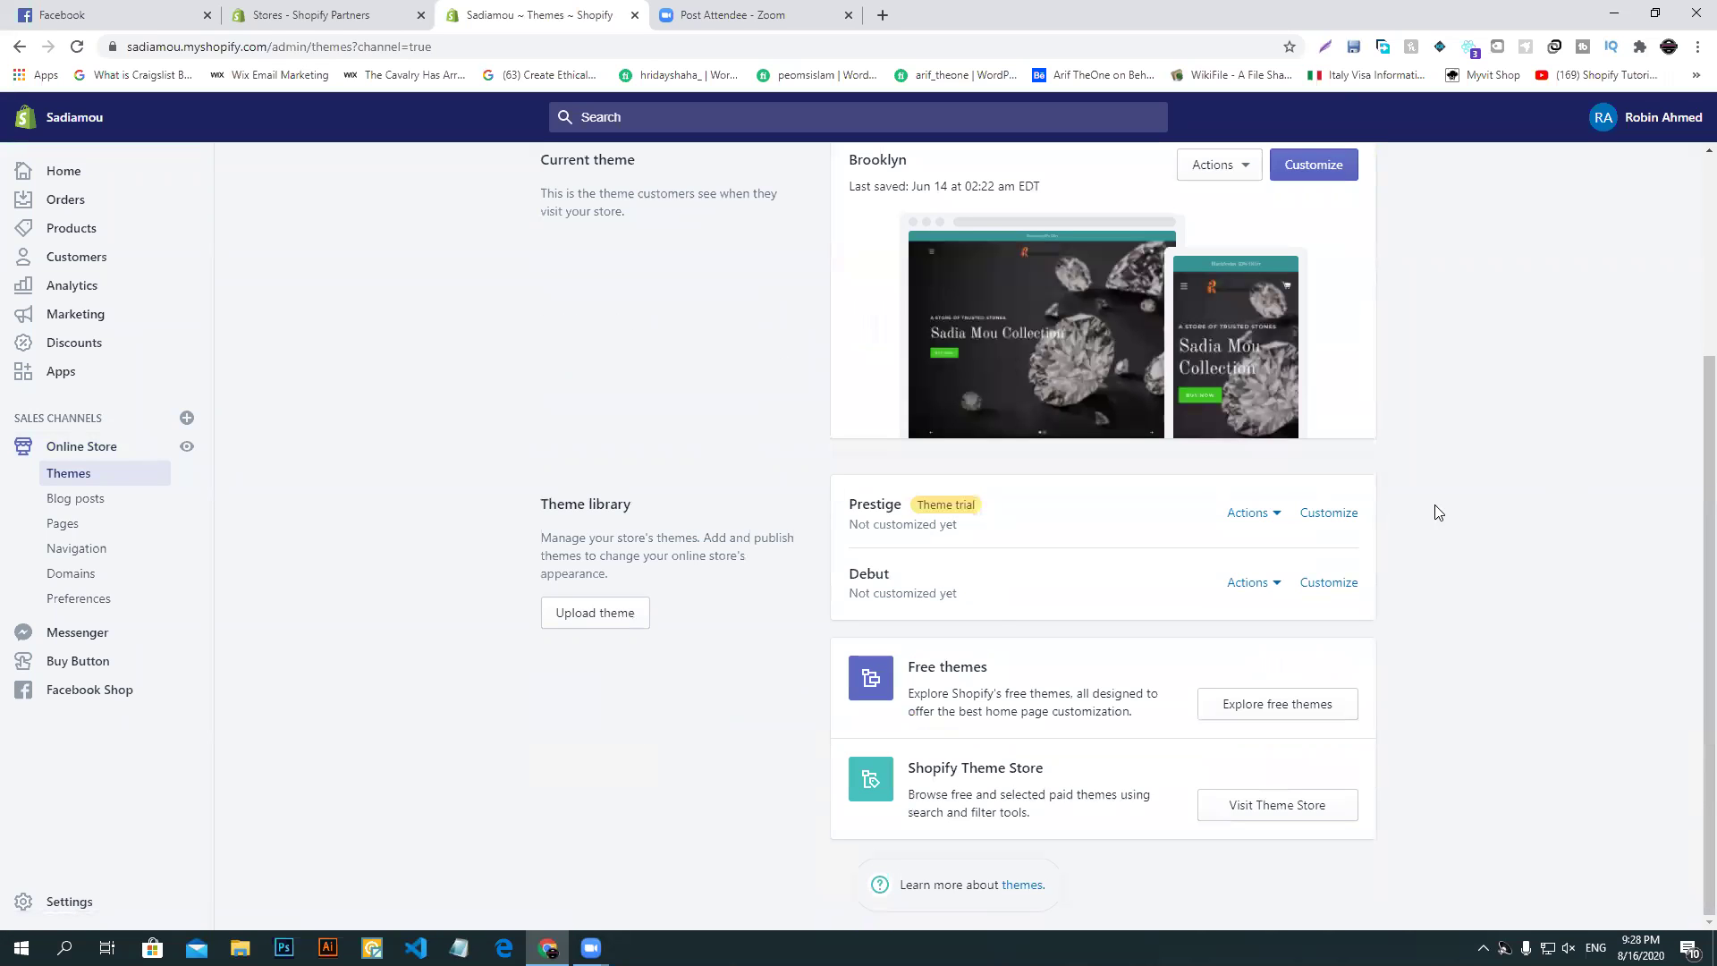
scroll(1431, 644, up, 3)
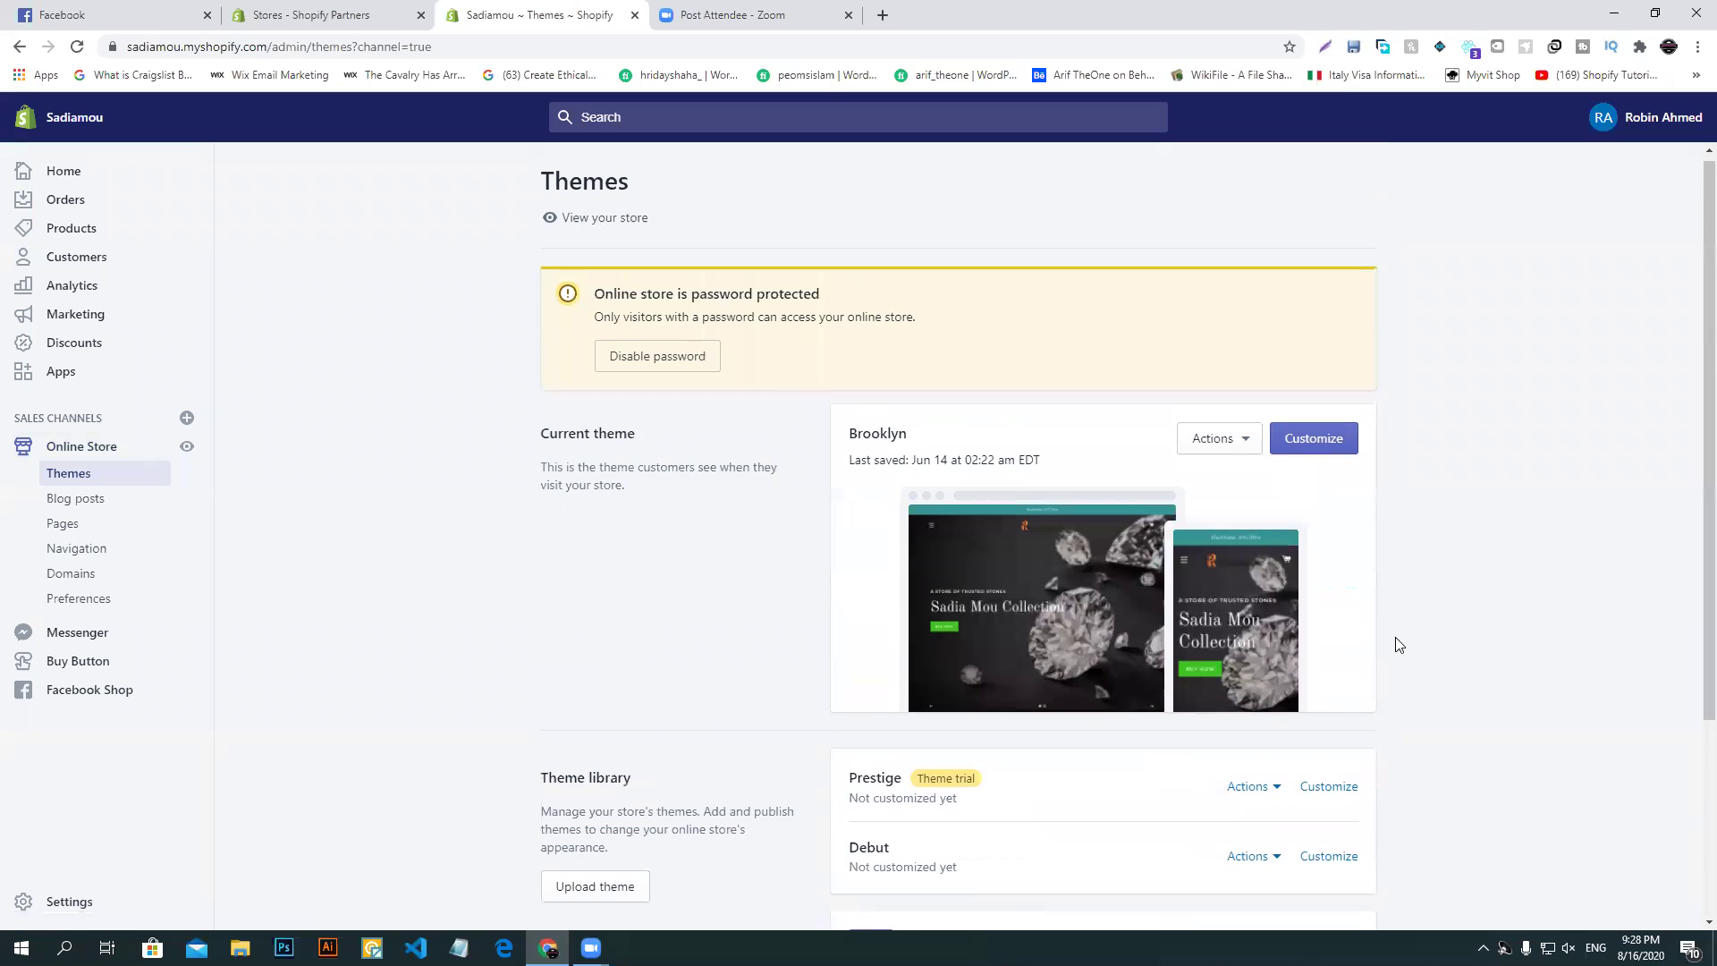
drag(829, 444, 920, 445)
click(667, 606)
scroll(1197, 514, down, 3)
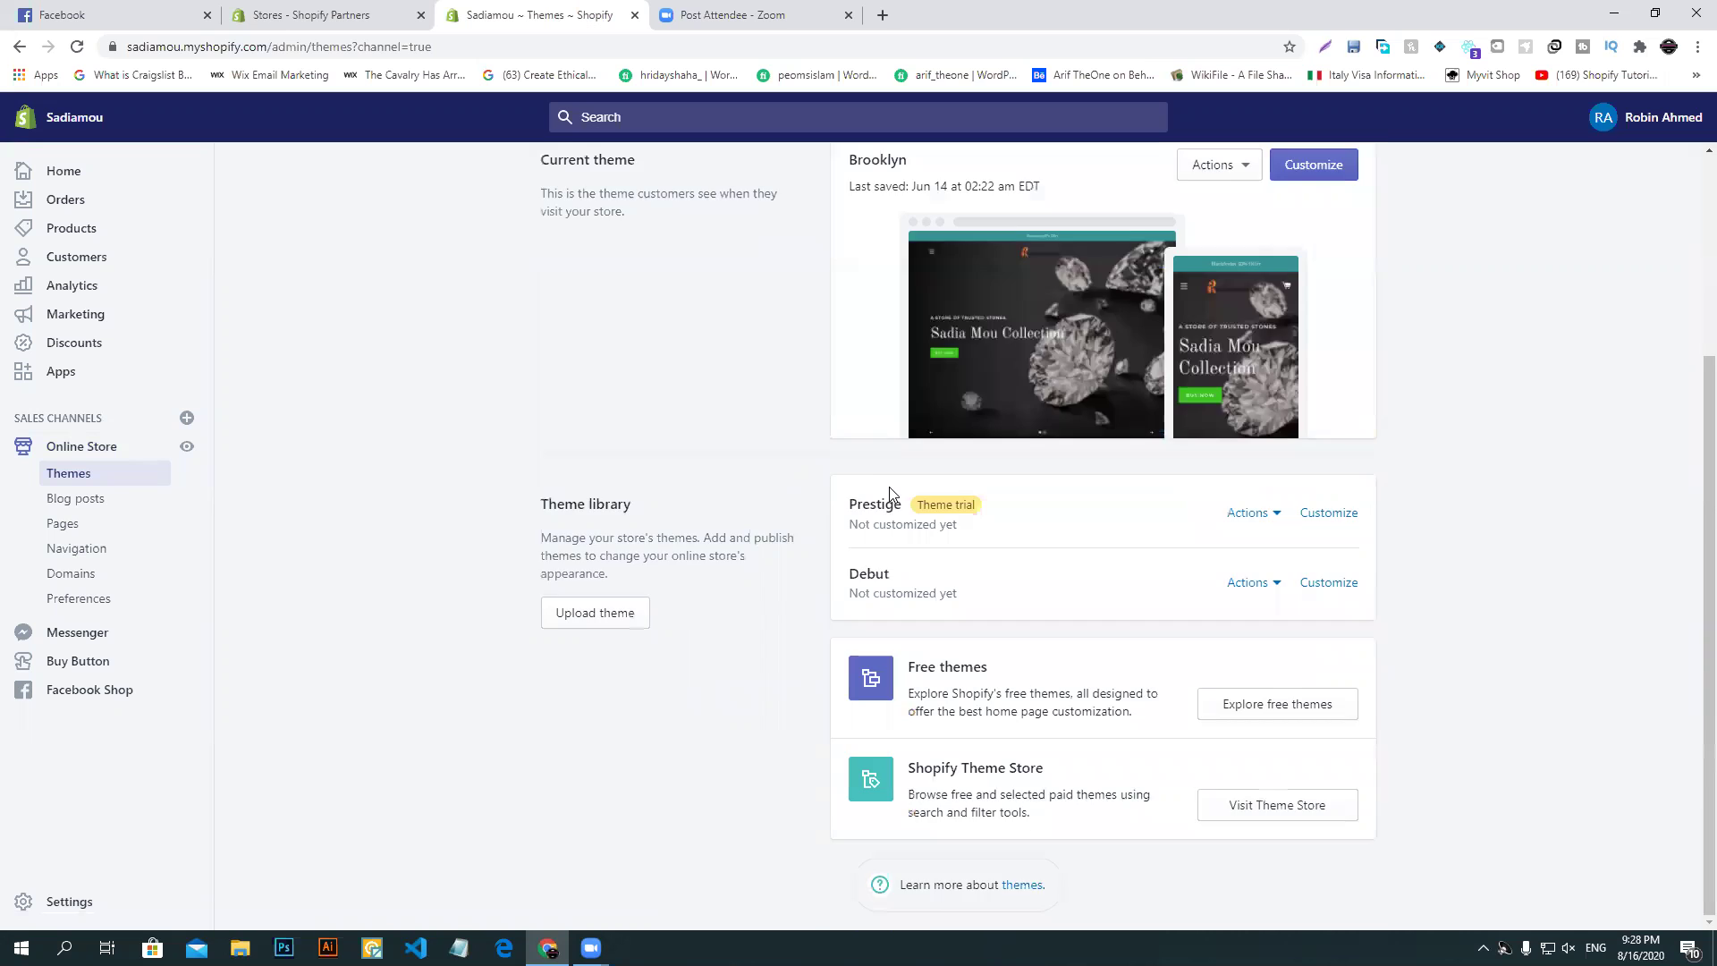
scroll(892, 498, up, 3)
scroll(1287, 778, down, 3)
- Open the theme editor for Sadiamou's Debut theme in a new tab
right_click(1332, 585)
click(1342, 594)
key(ctrl+Tab)
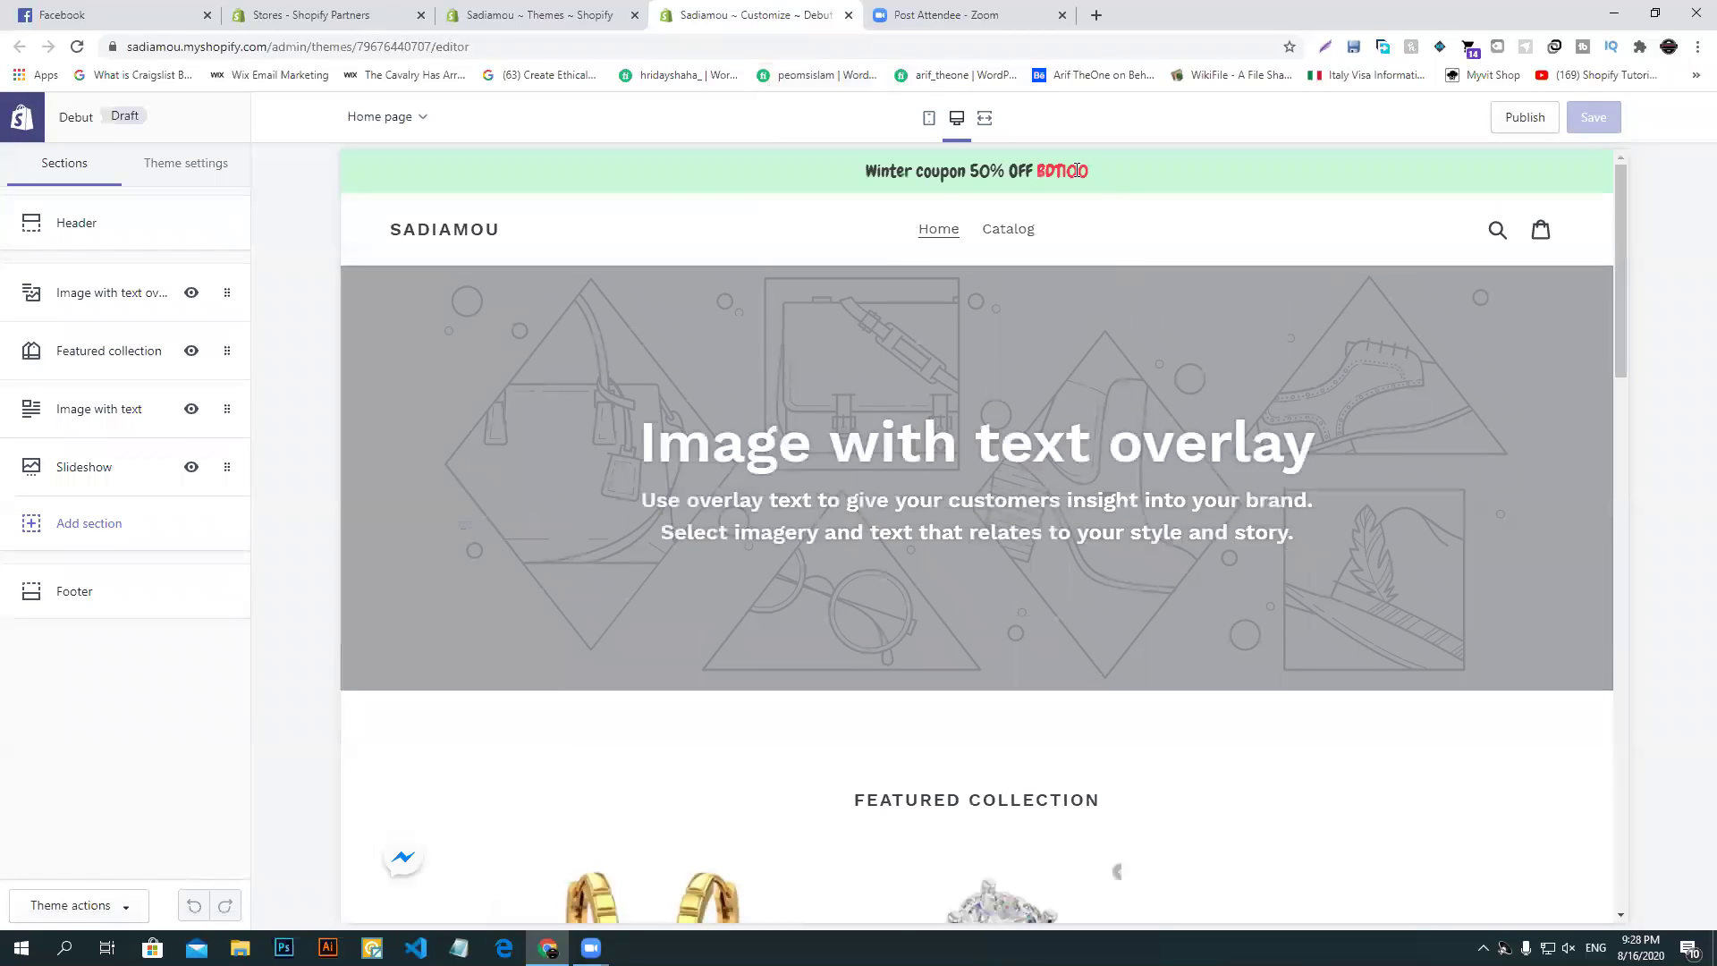
- Examine the Home and Catalog menu items in the Debut preview and look through the Catalog's products page
drag(891, 240, 957, 234)
drag(1078, 243, 960, 233)
click(1017, 309)
click(1008, 229)
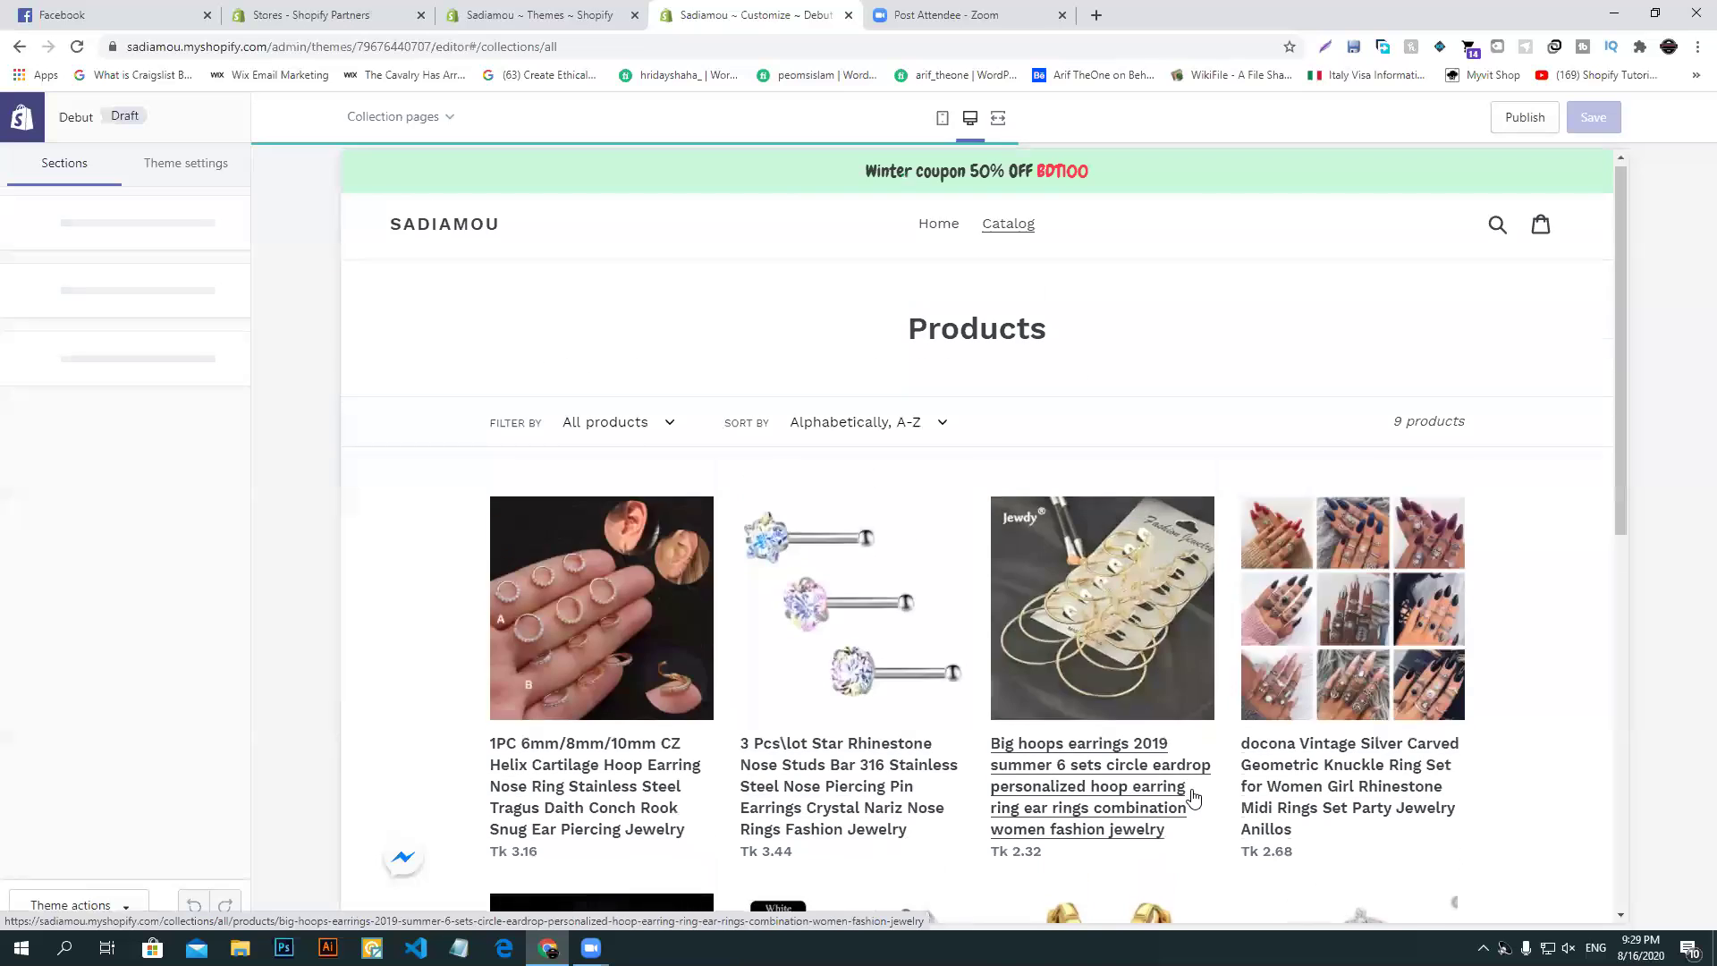
scroll(1195, 796, down, 3)
scroll(1195, 796, down, 5)
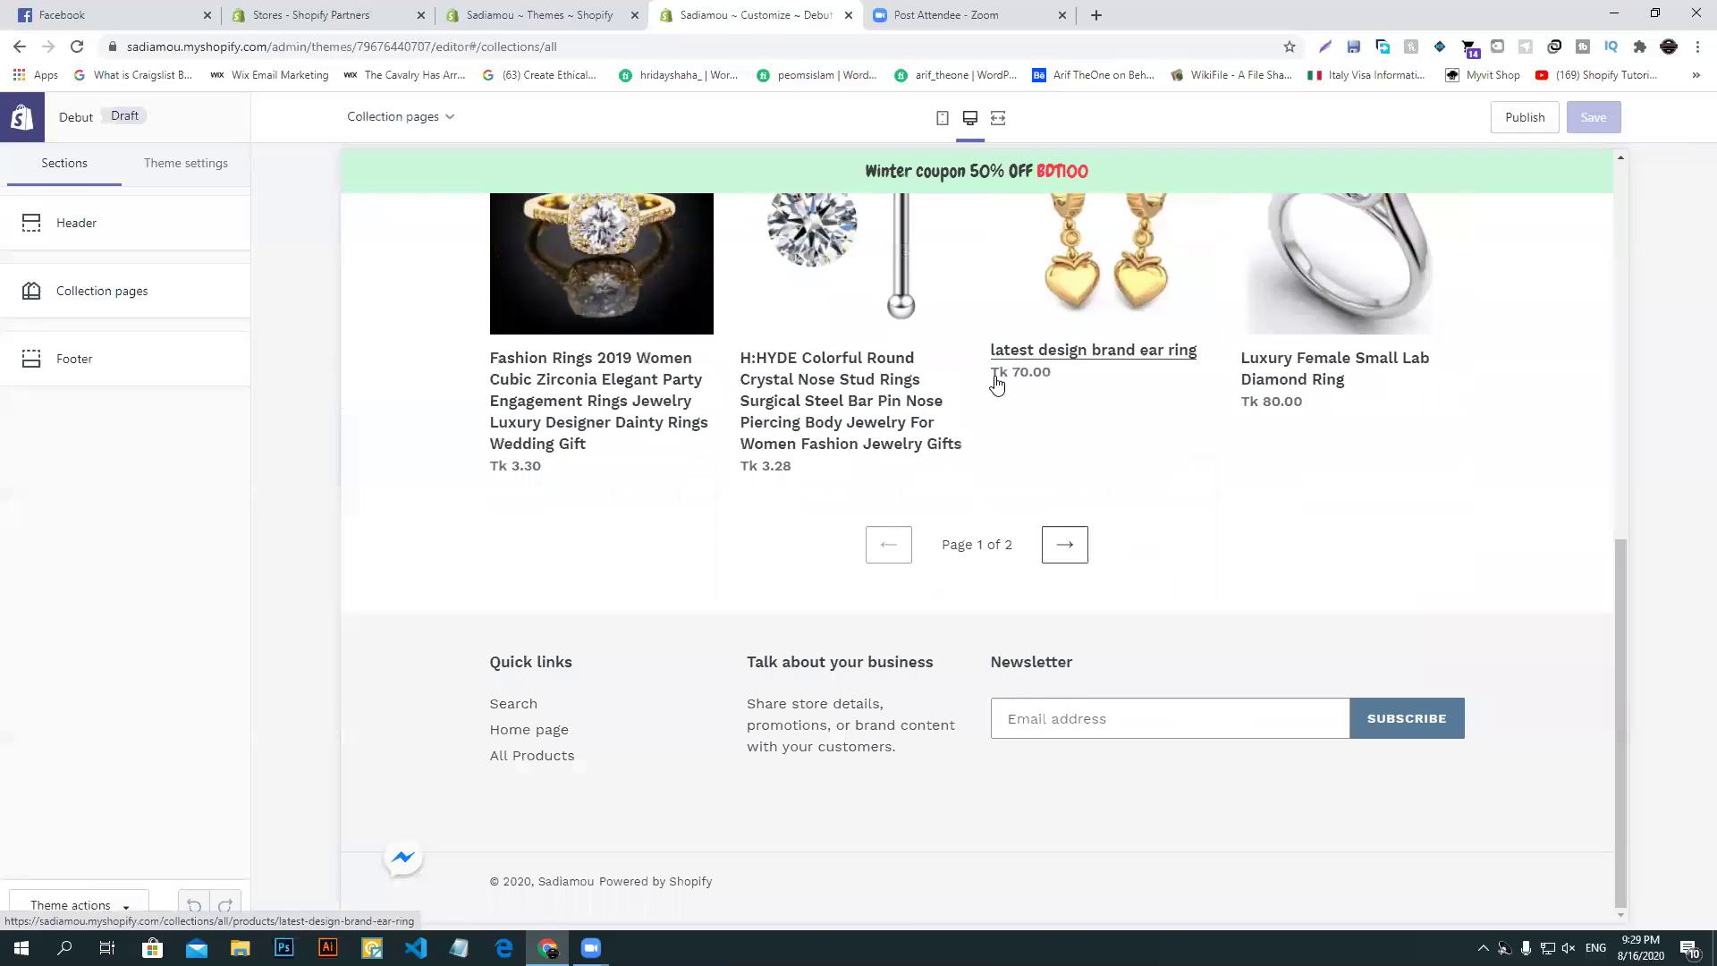
scroll(997, 384, up, 8)
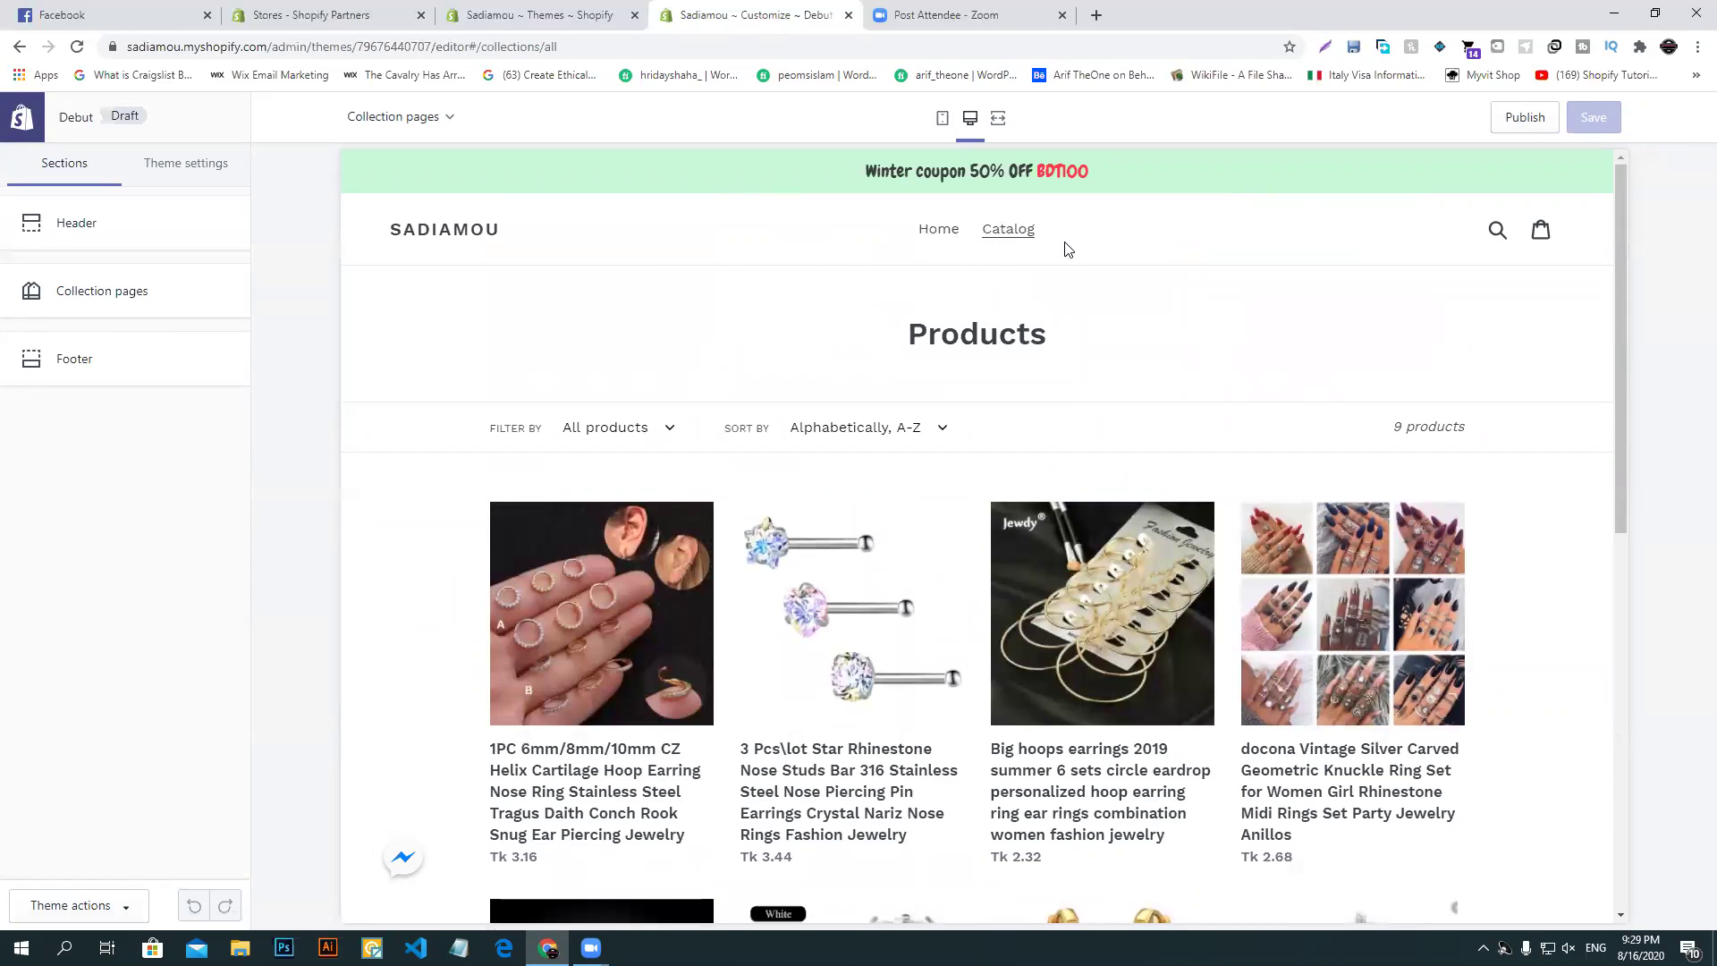
click(1010, 234)
- Return to the Sadiamou admin and open the online store's list of pages
click(485, 7)
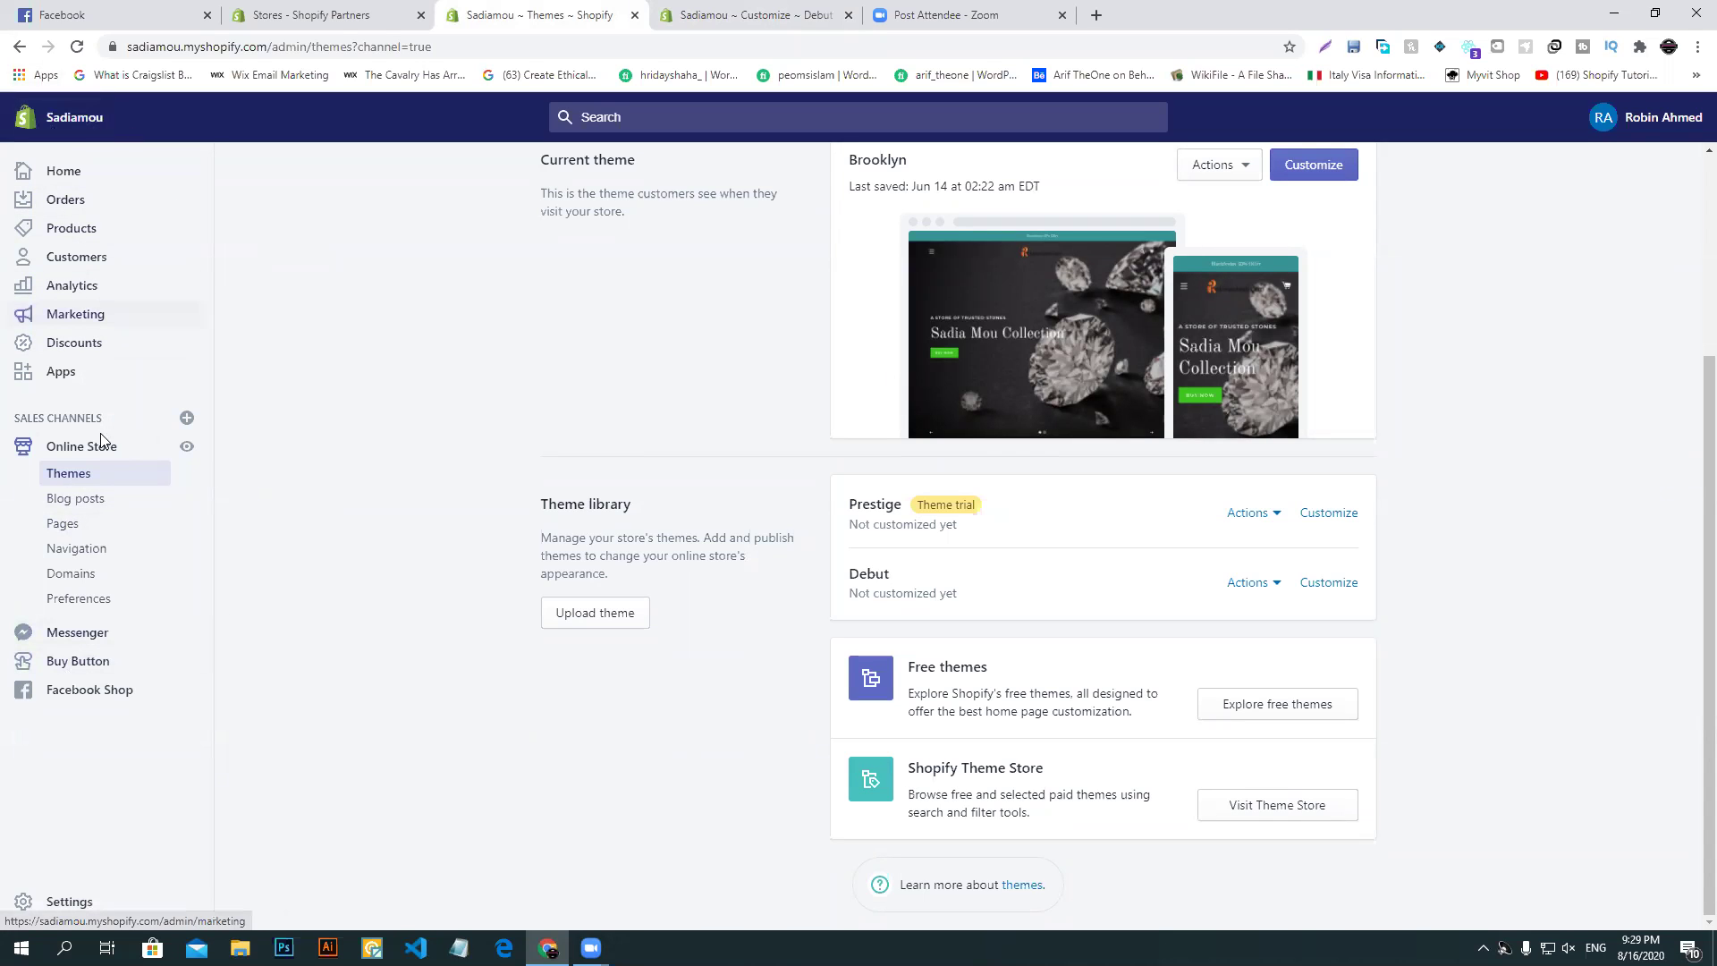
click(60, 532)
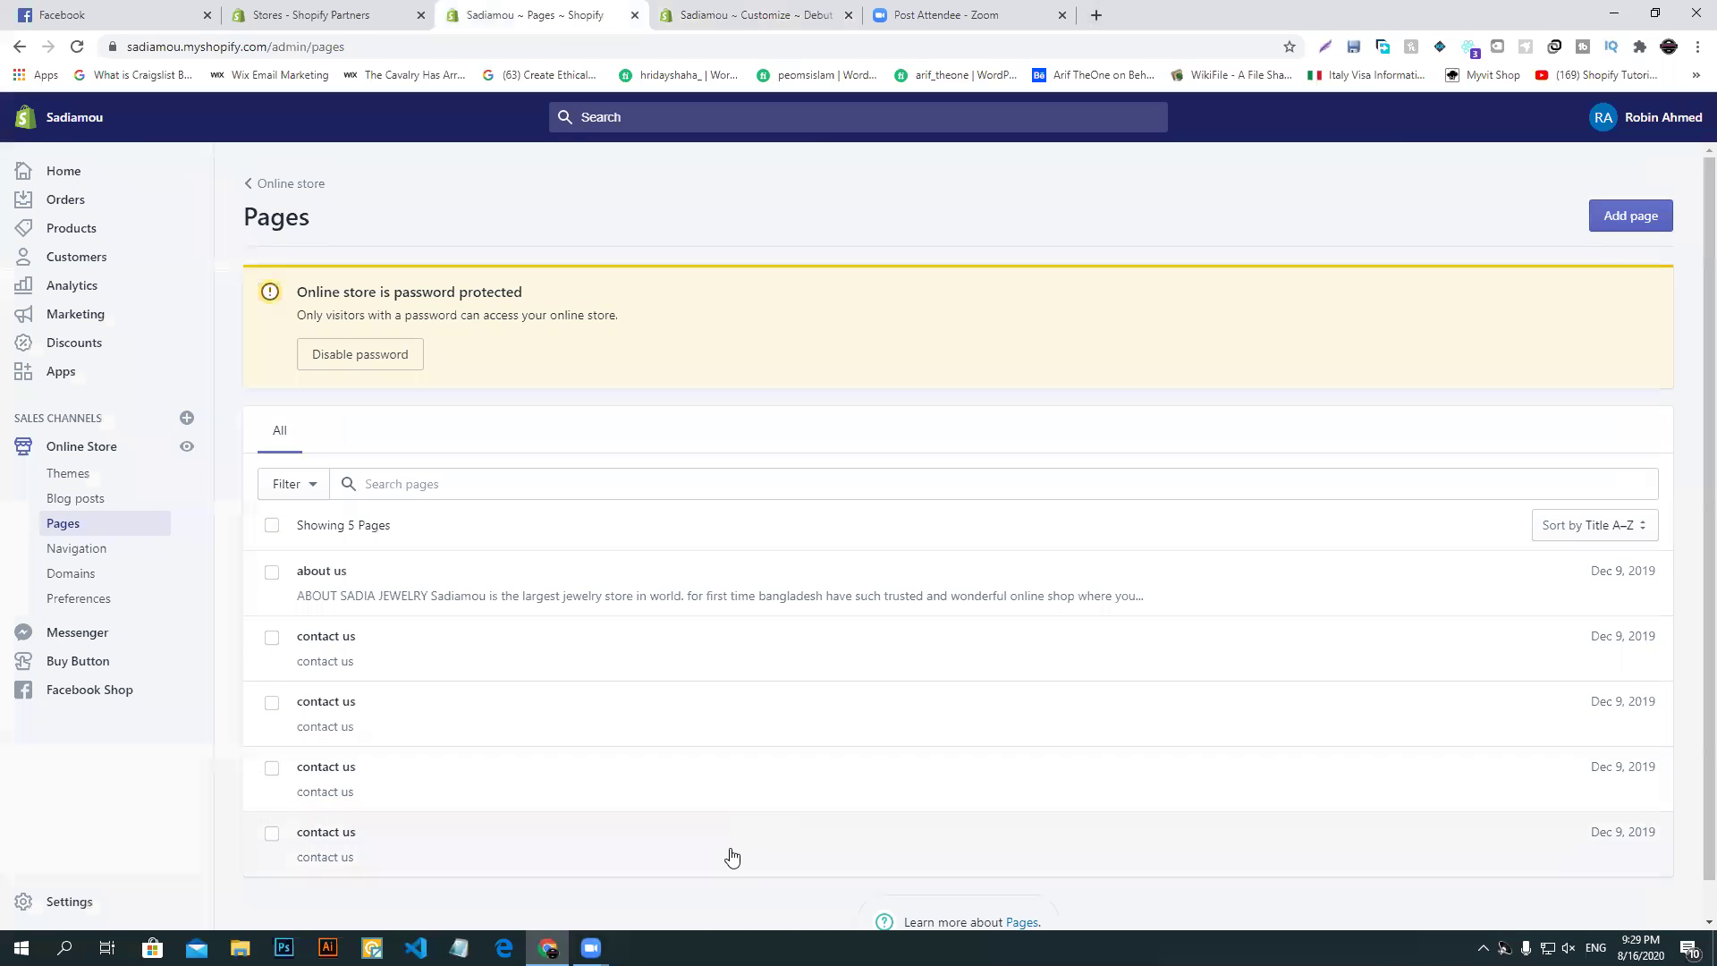
- Open a browser window under another profile and load puppypip.myshopify.com
click(1669, 47)
click(1483, 488)
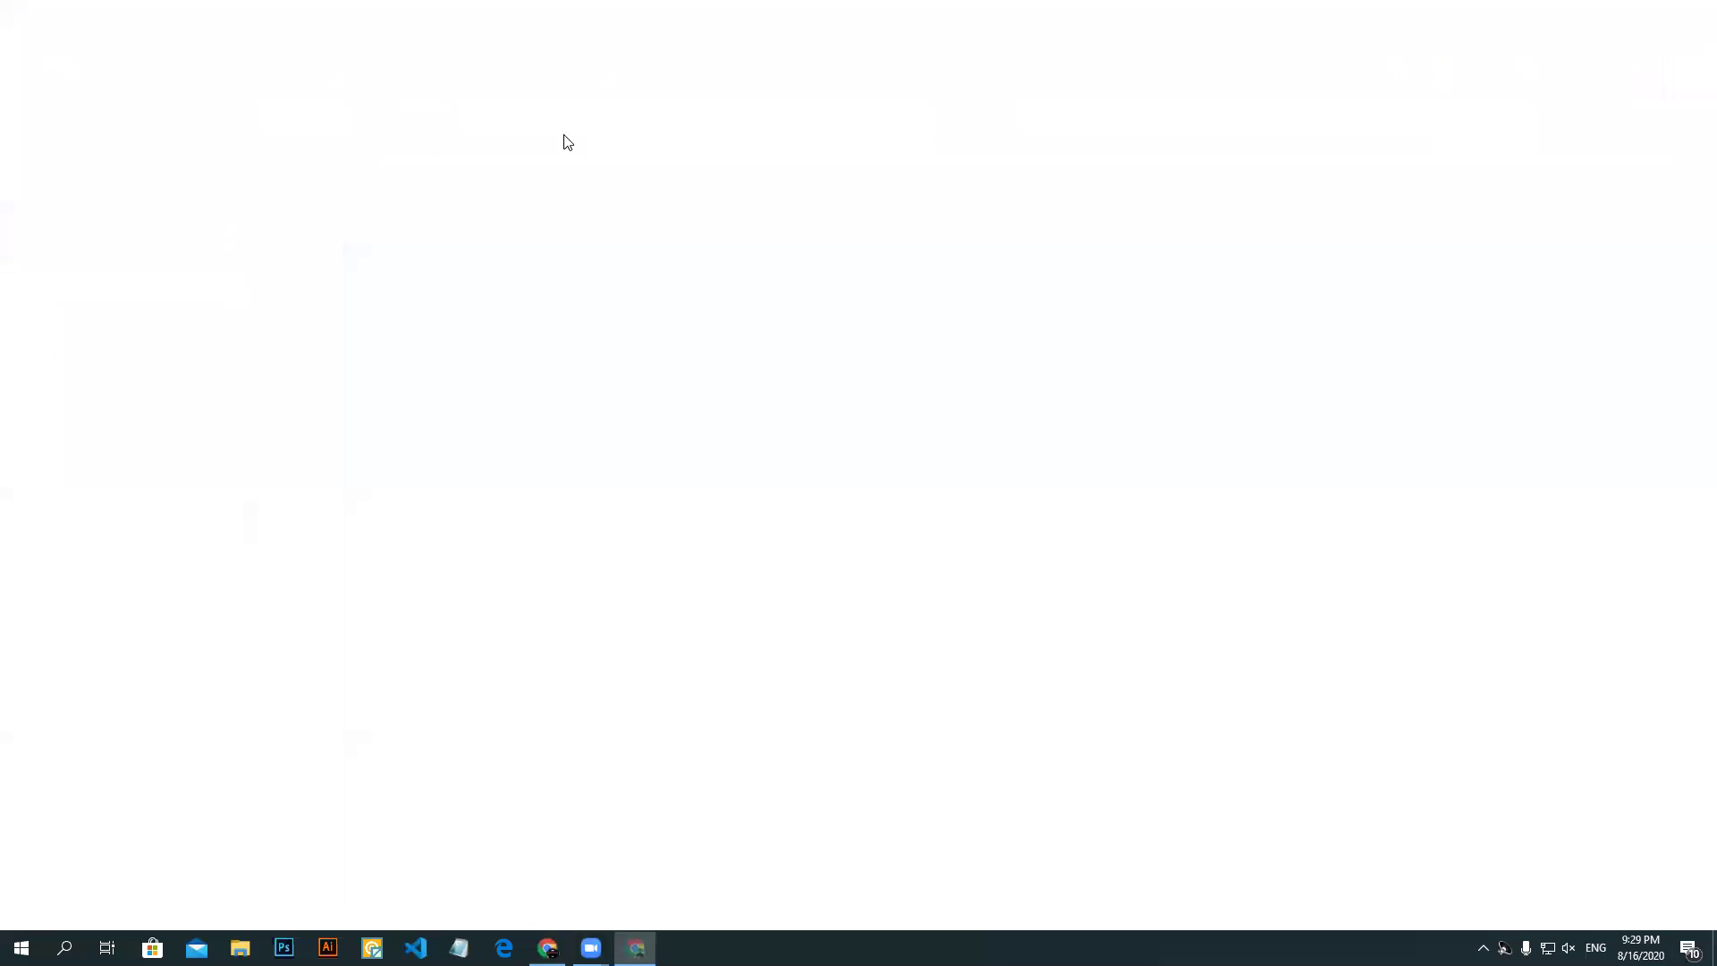
text(puppy)
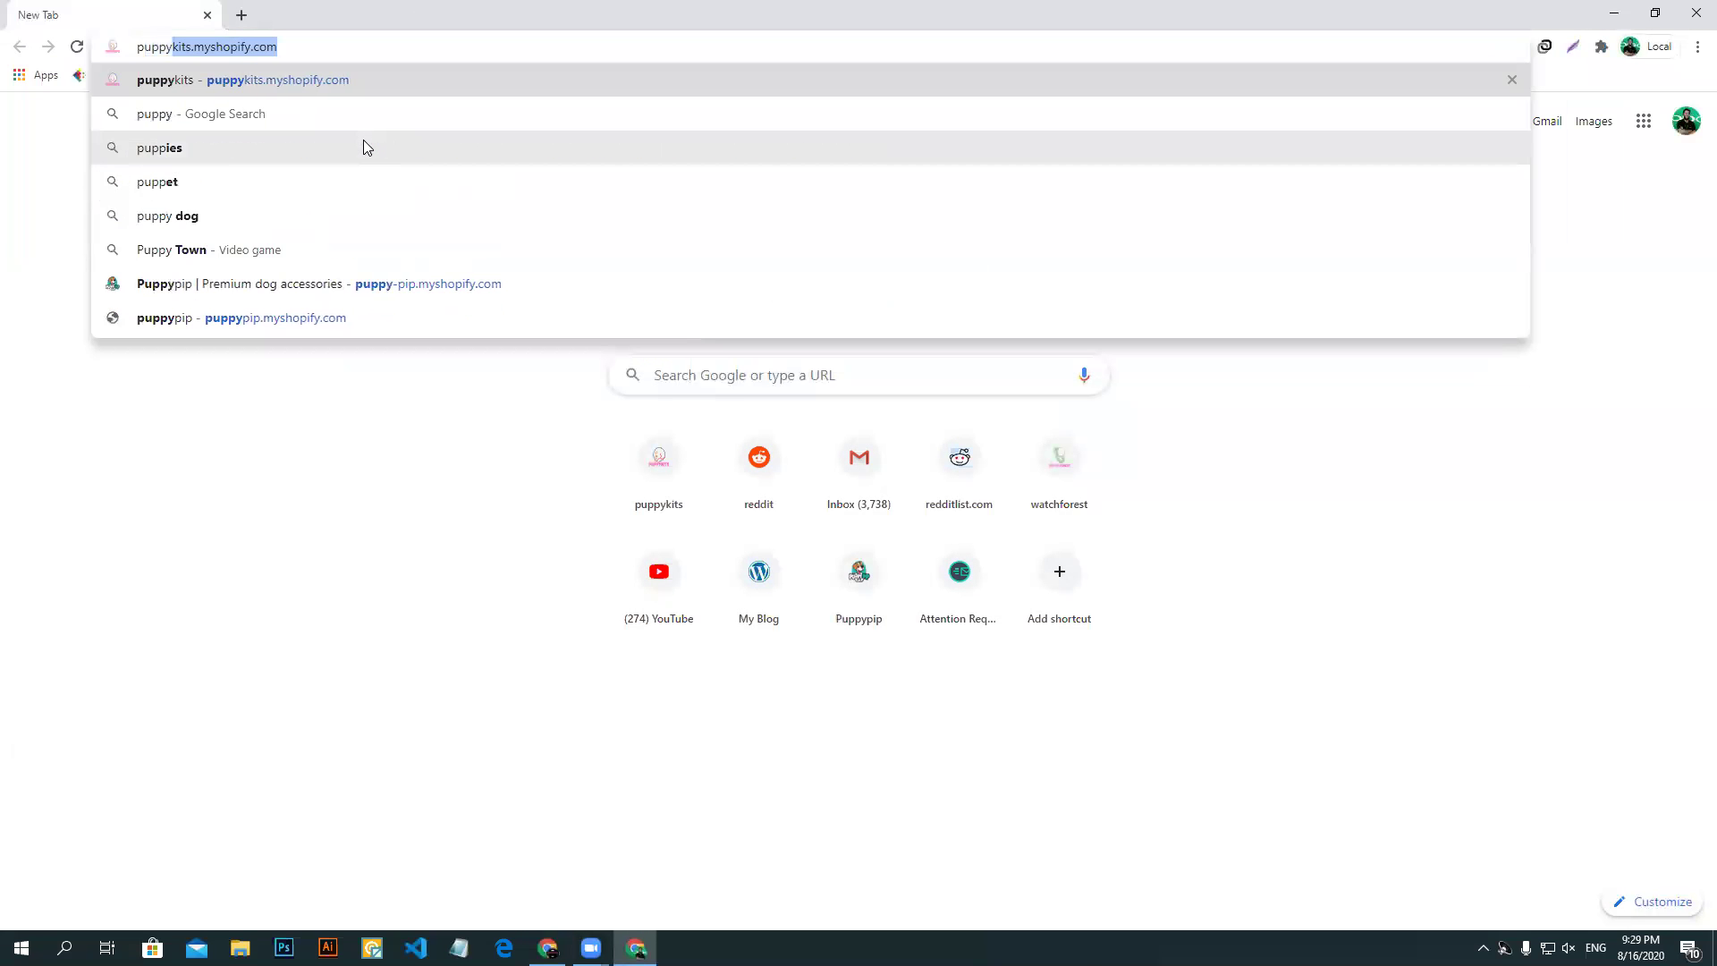
text(pip)
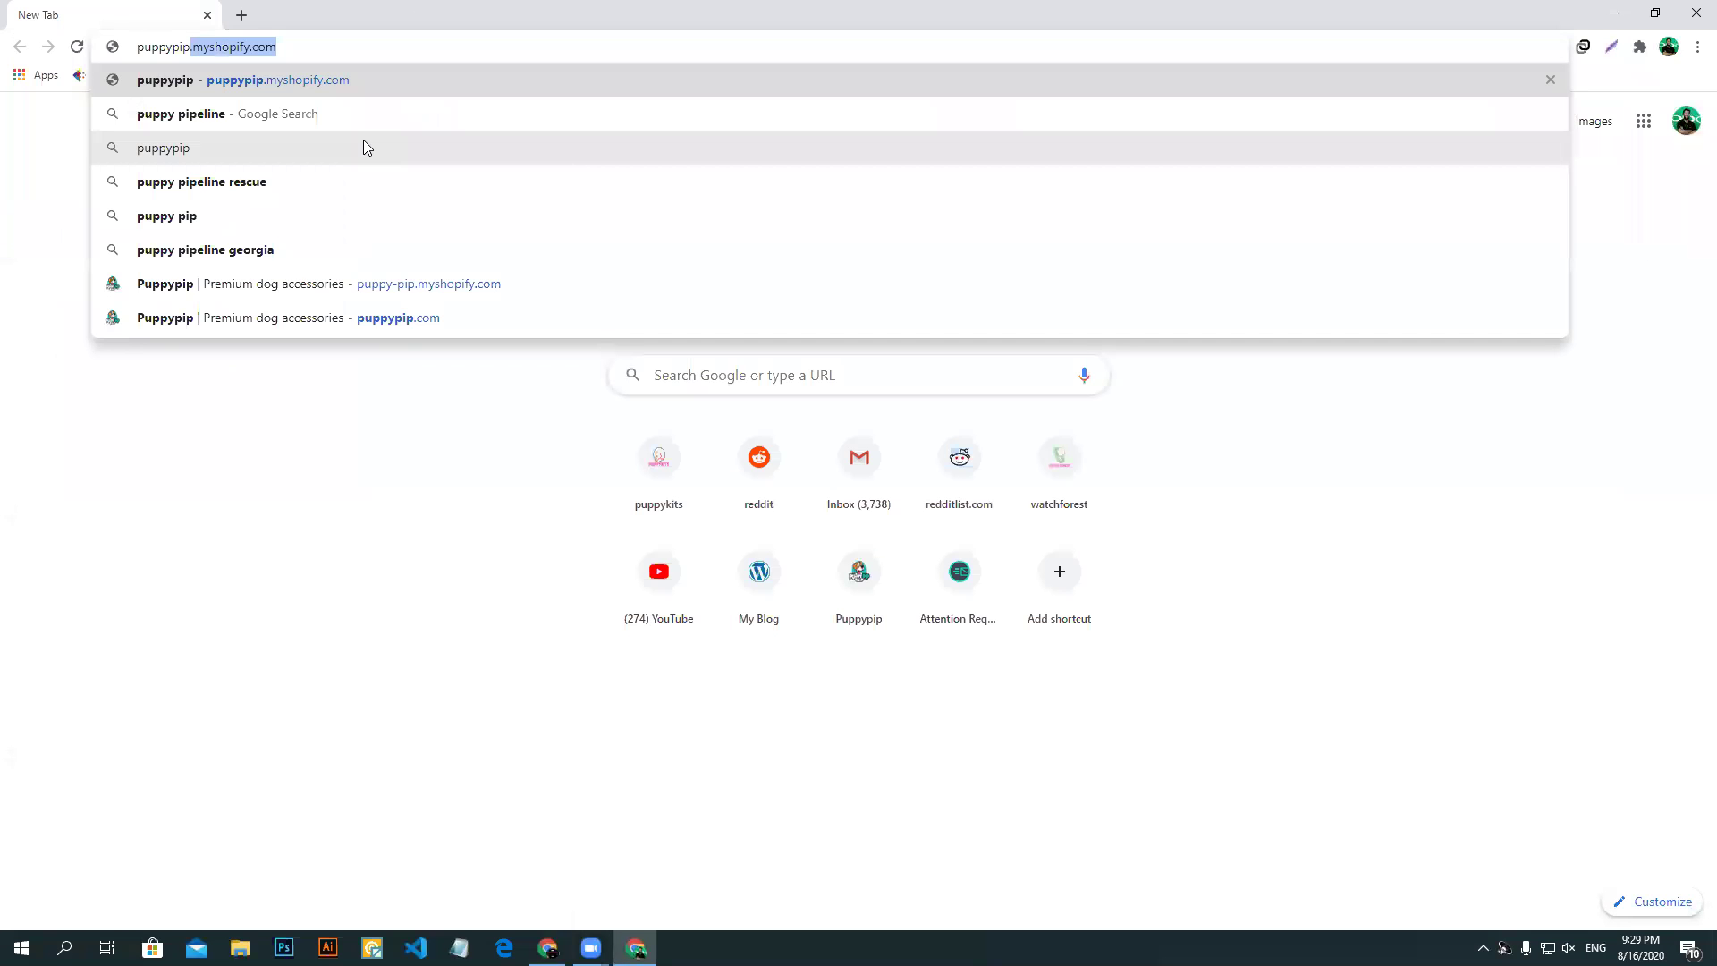
key(Return)
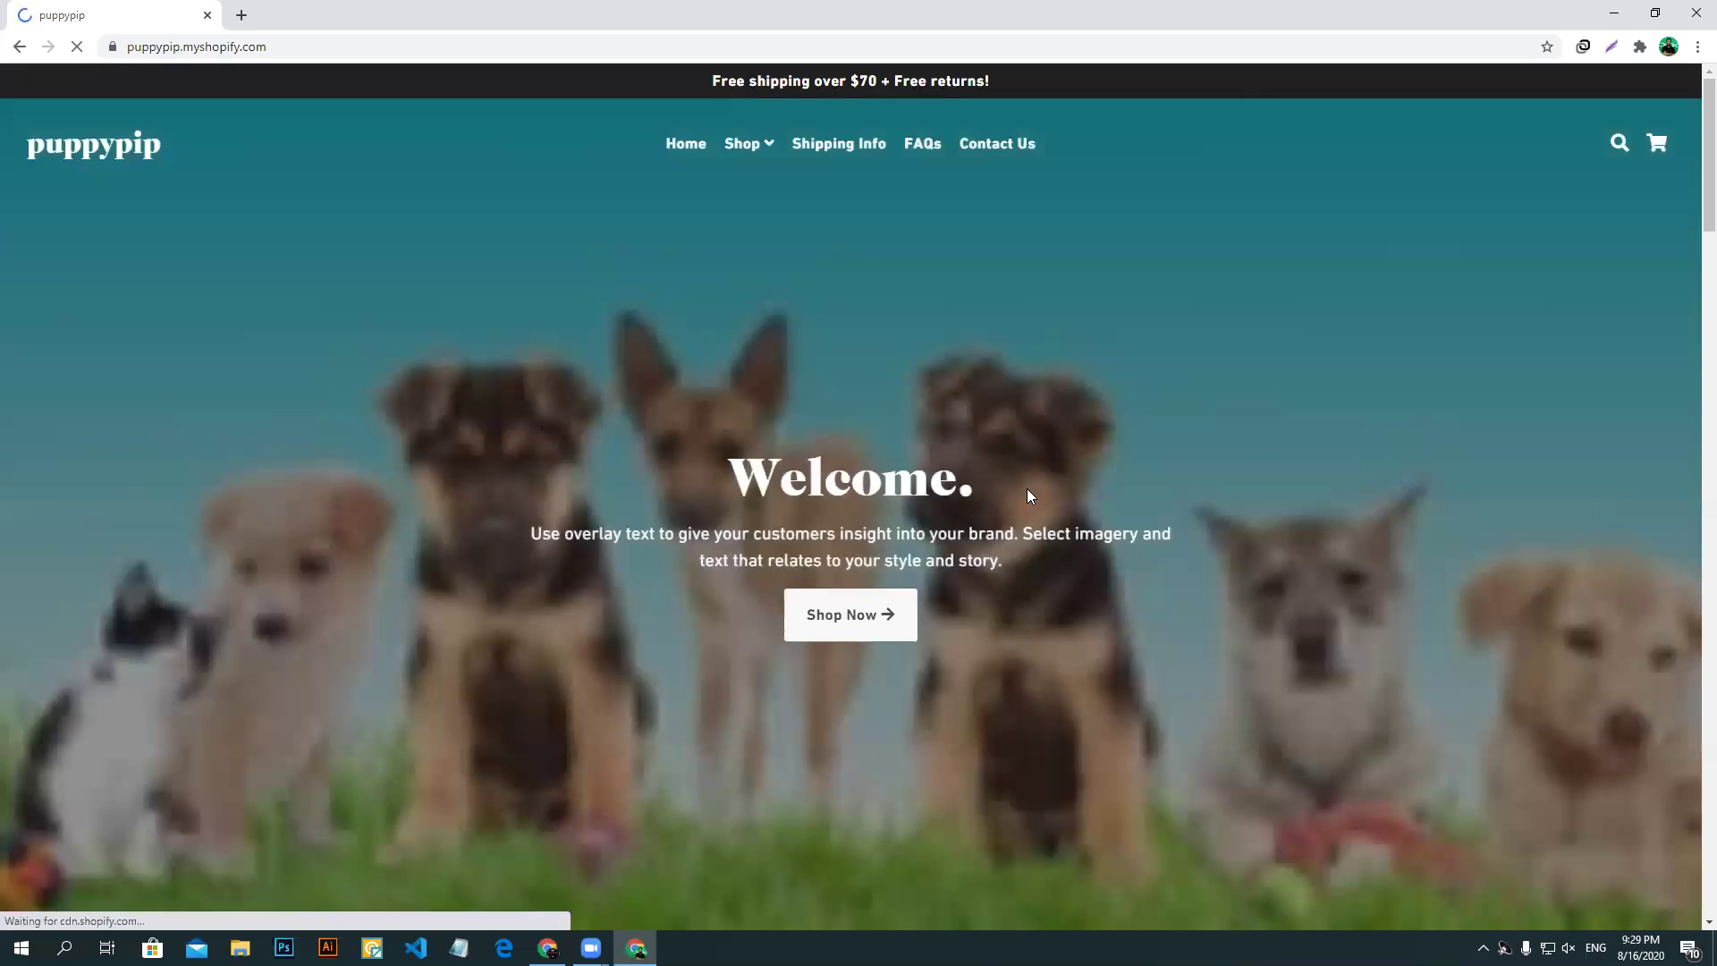
mouse_move(280, 38)
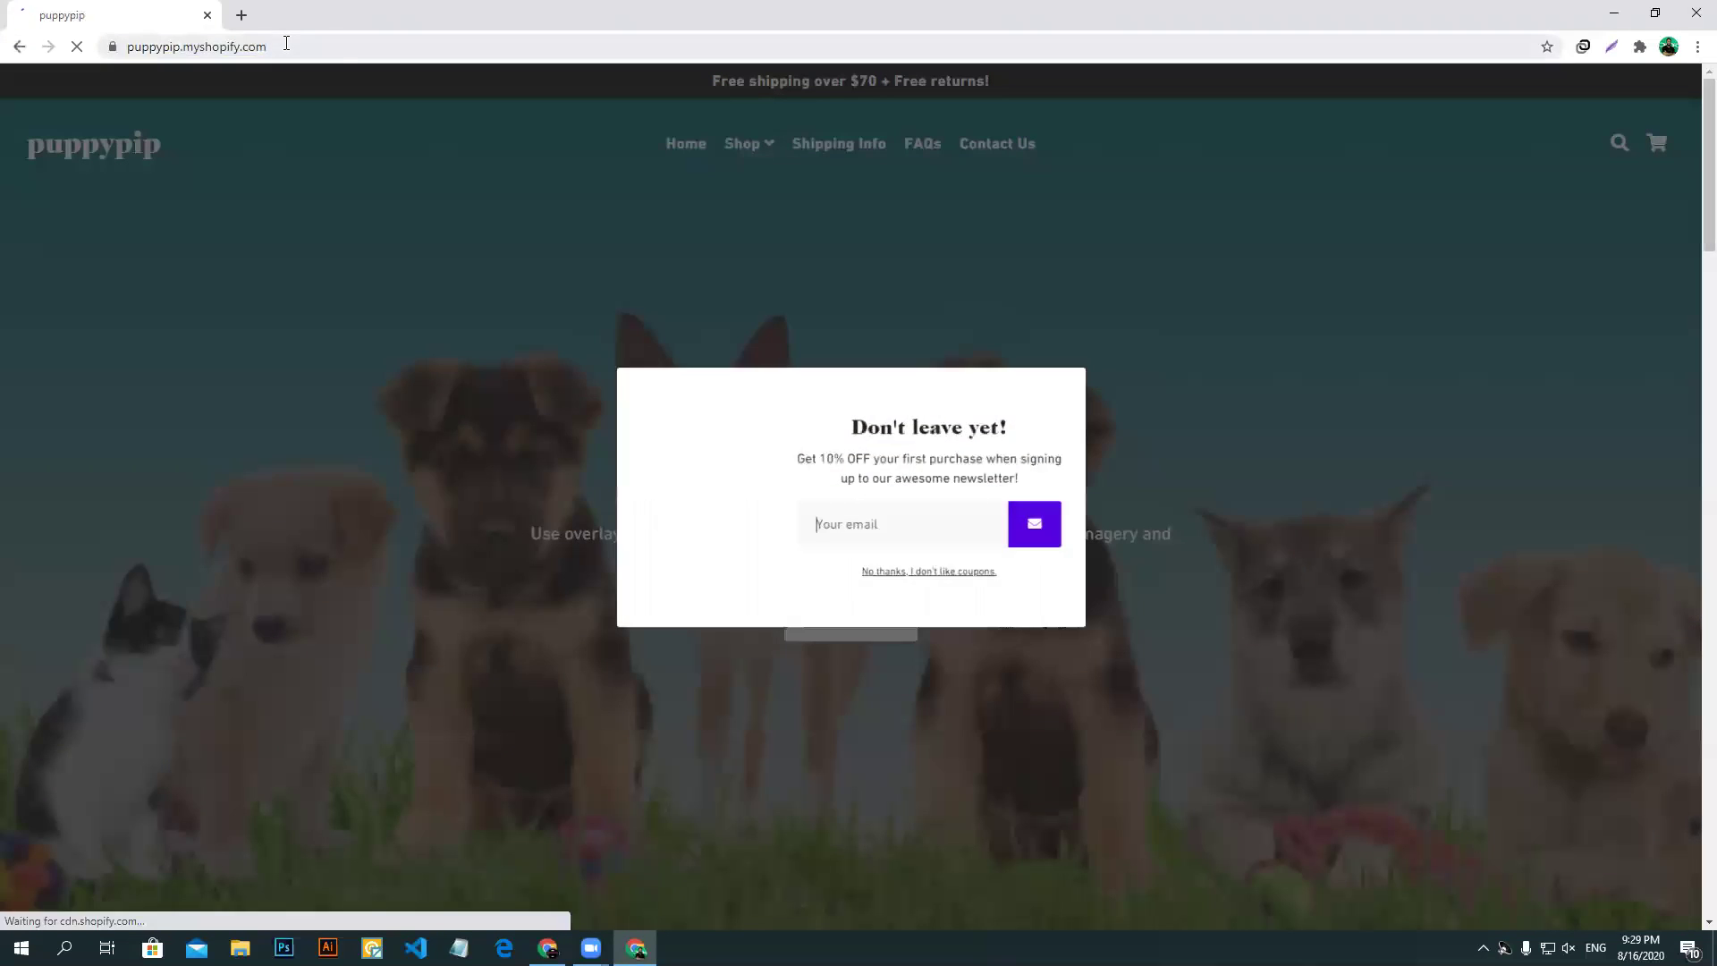
- Dismiss the newsletter popup on the puppypip store and look over its home page
click(587, 218)
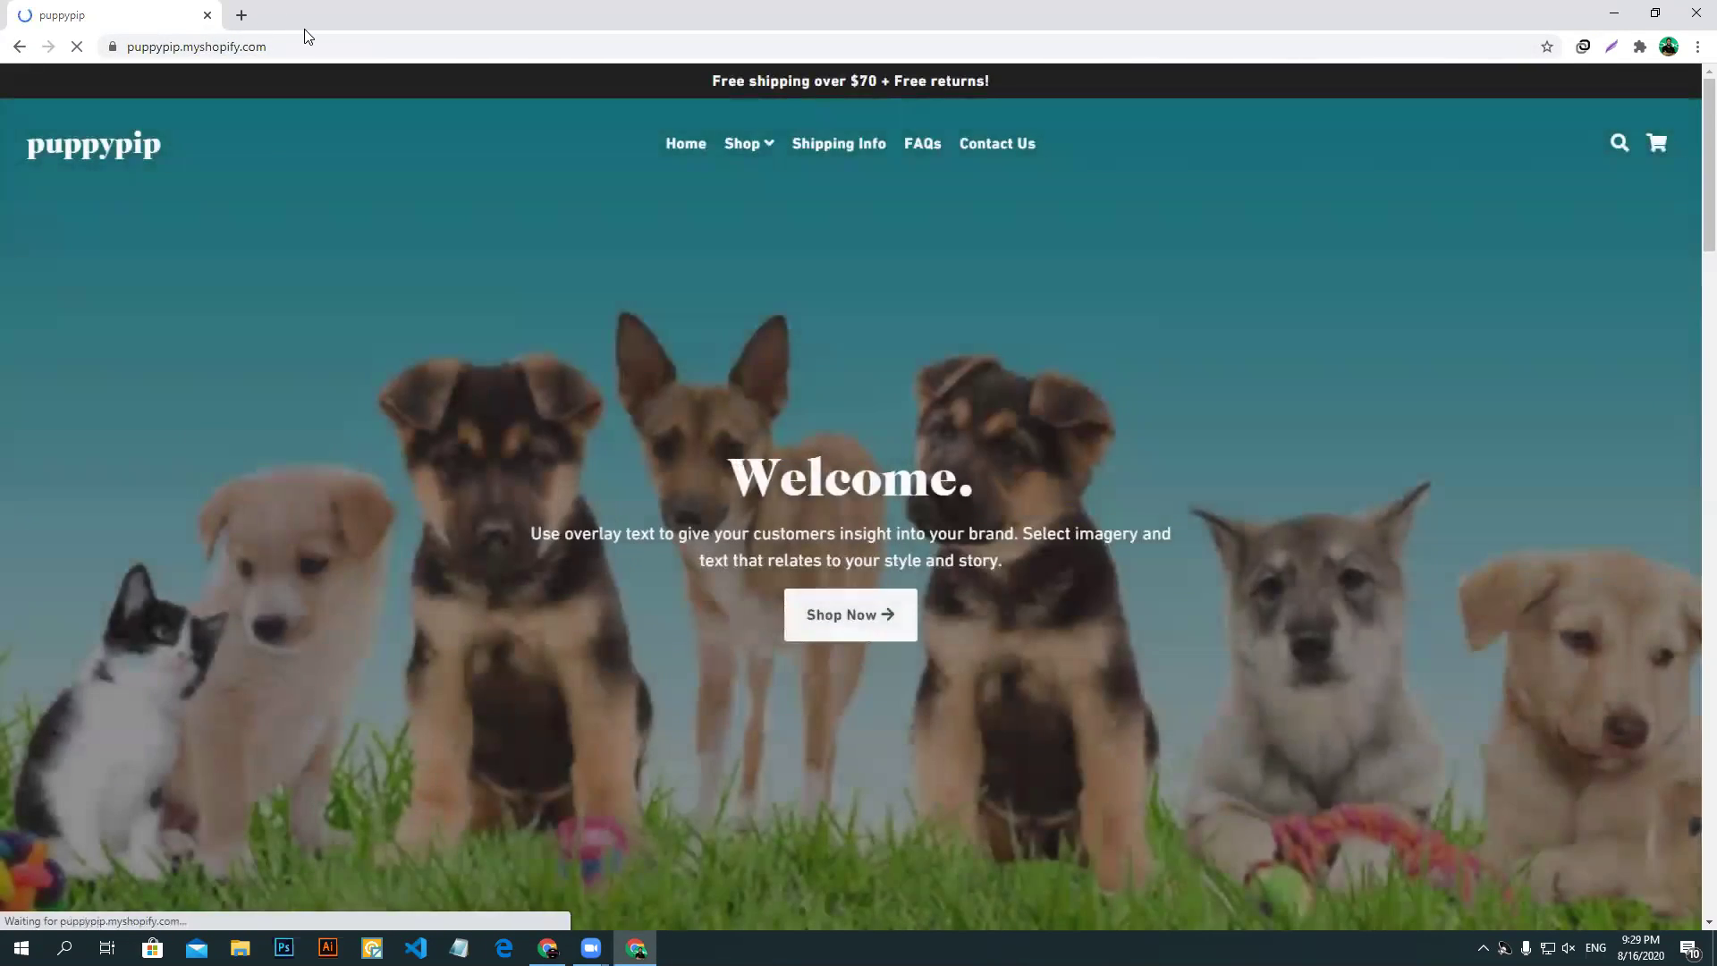
scroll(375, 222, down, 8)
scroll(383, 261, up, 5)
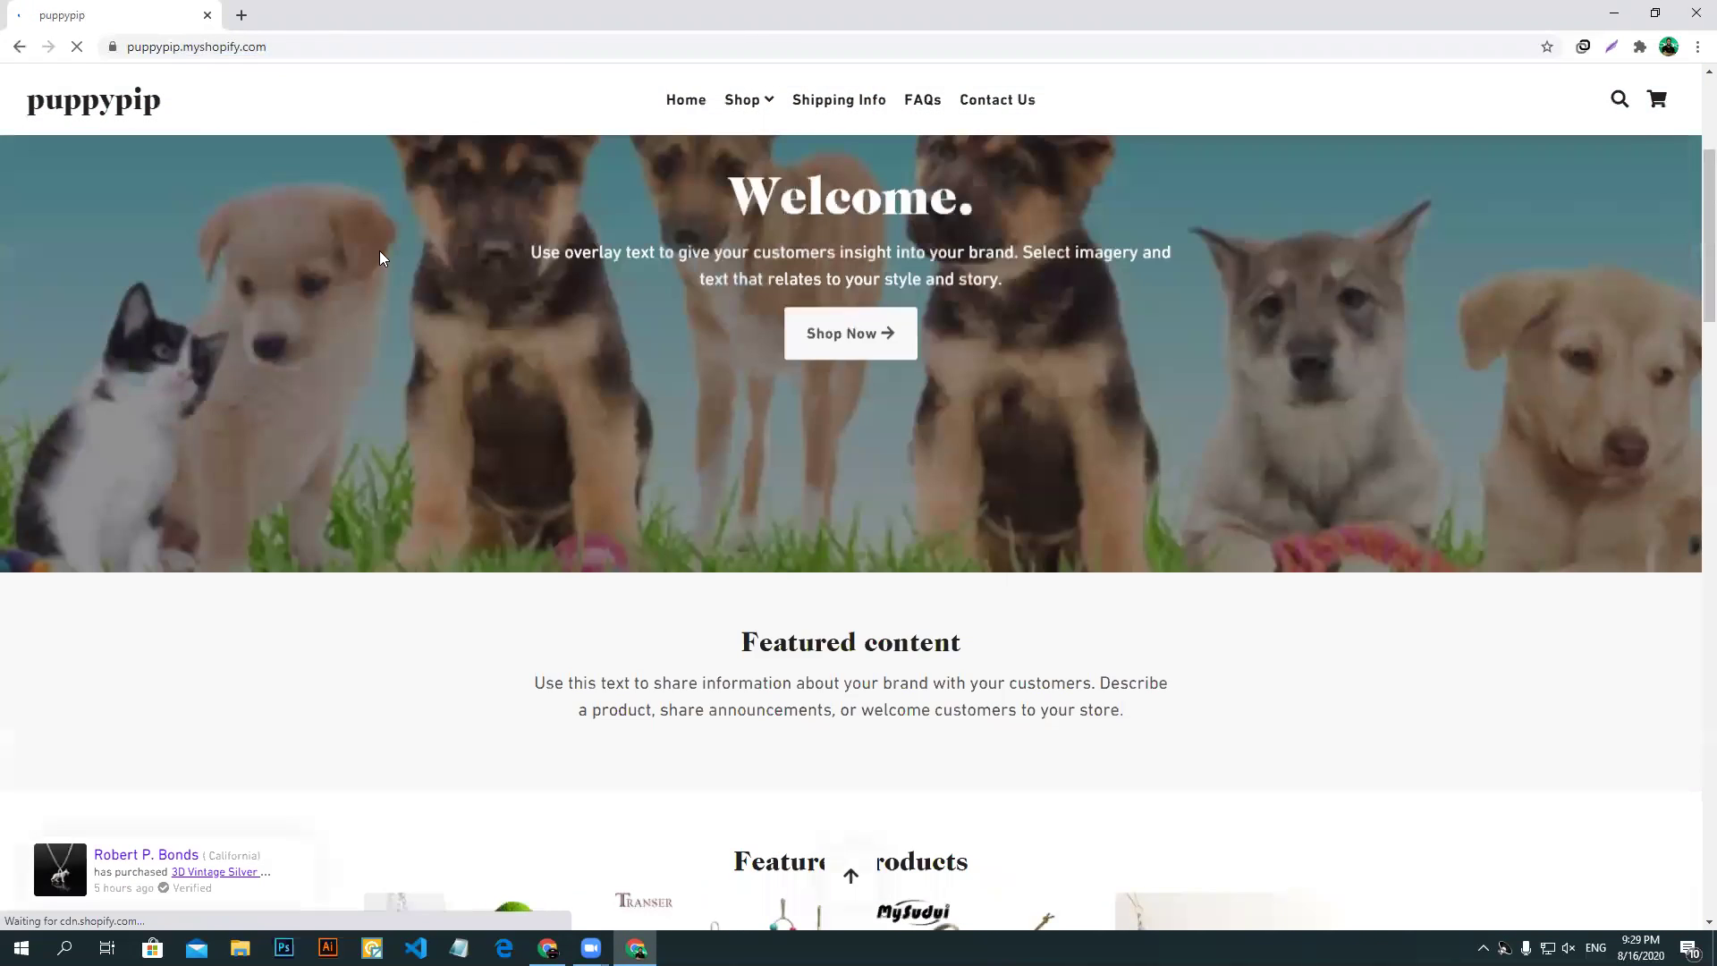
- Close the puppypip page and load puppykits.myshopify.com in a new tab
click(240, 16)
click(207, 15)
text(pu)
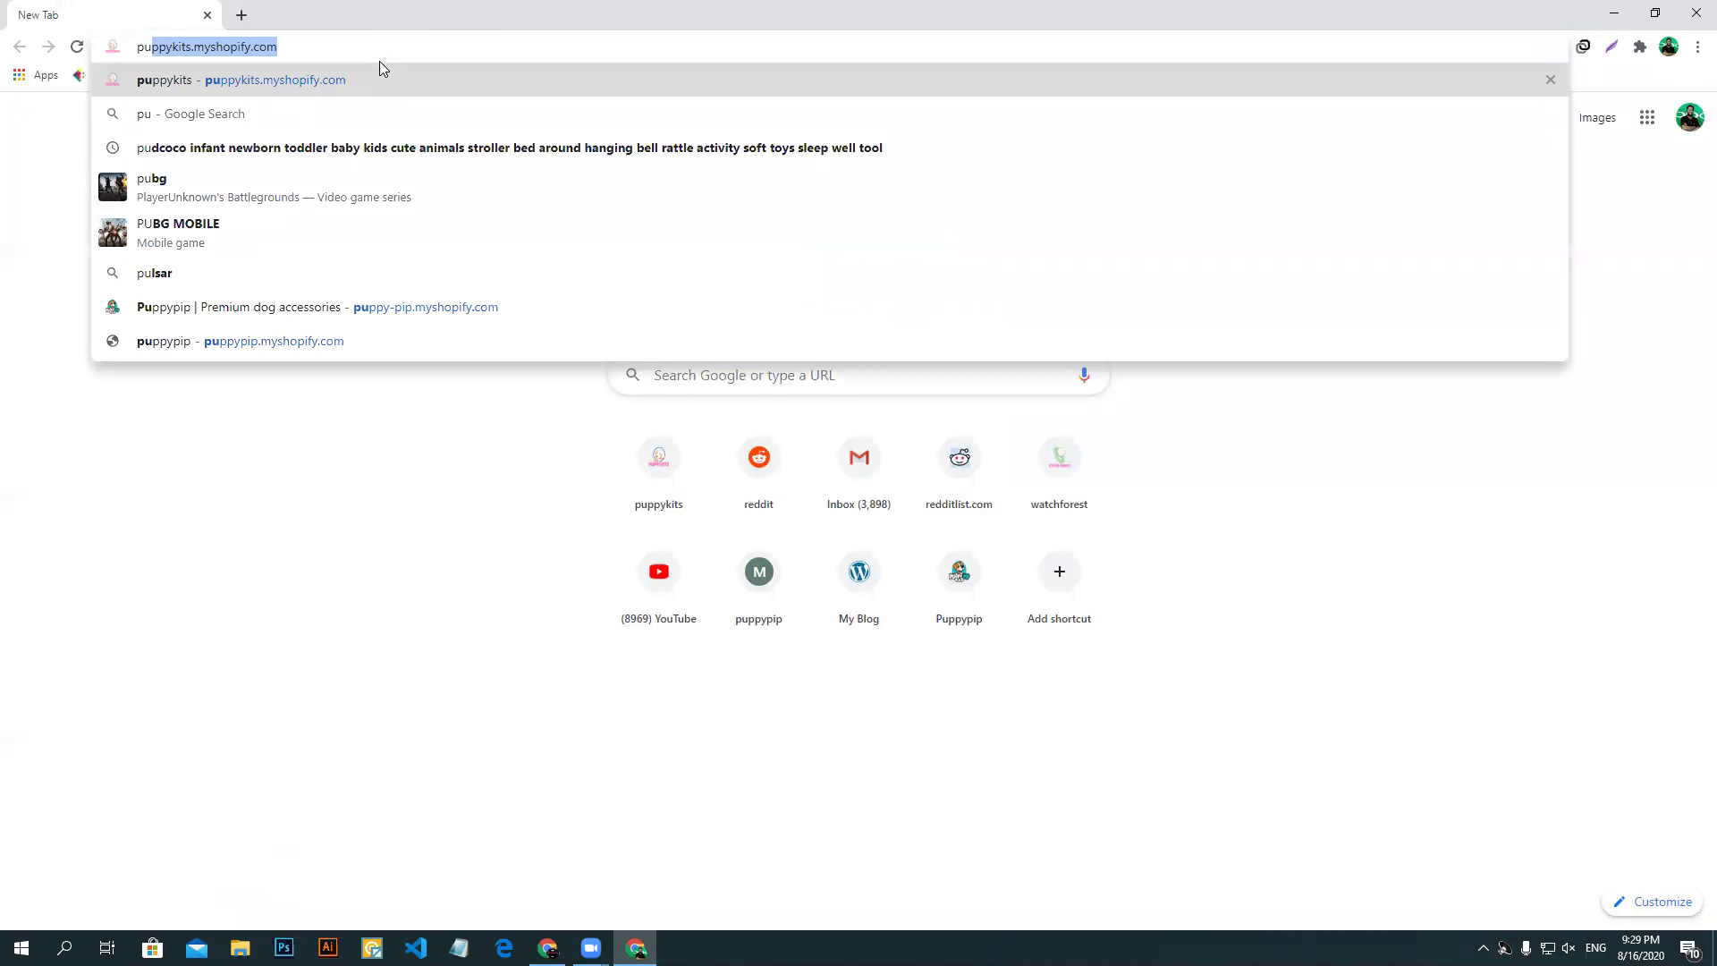
text(ppy)
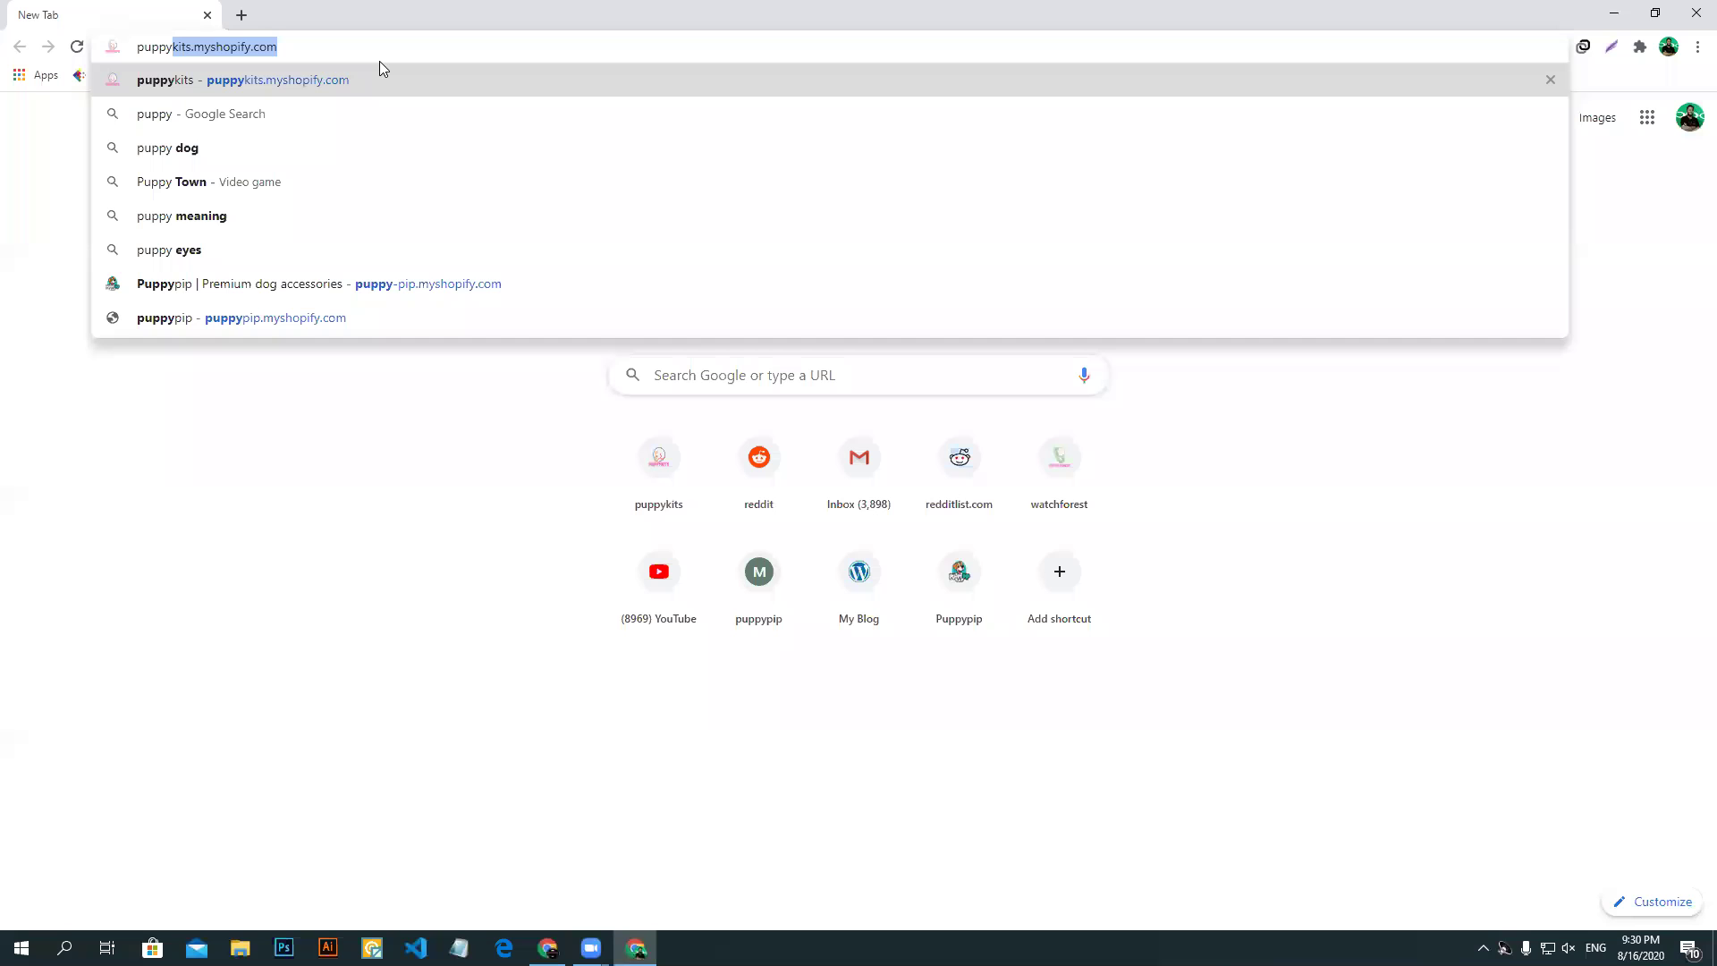
text(-pip)
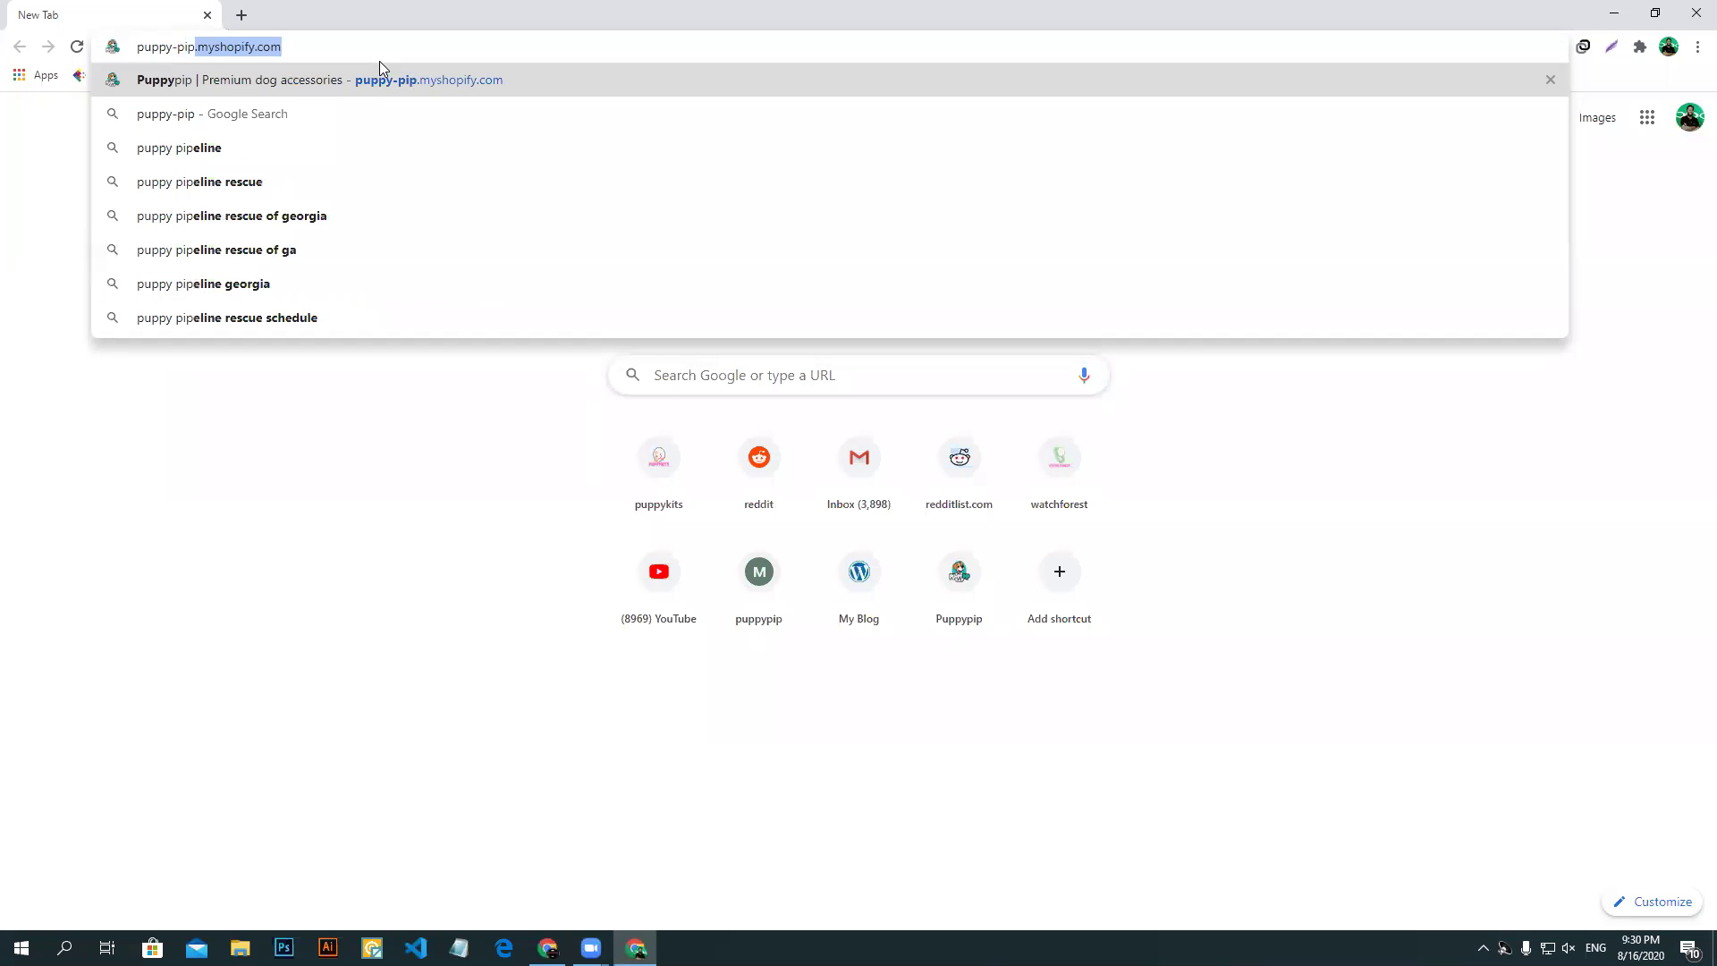
key(BackSpace)
key(BackSpace)
key(BackSpace)
key(BackSpace)
key(BackSpace)
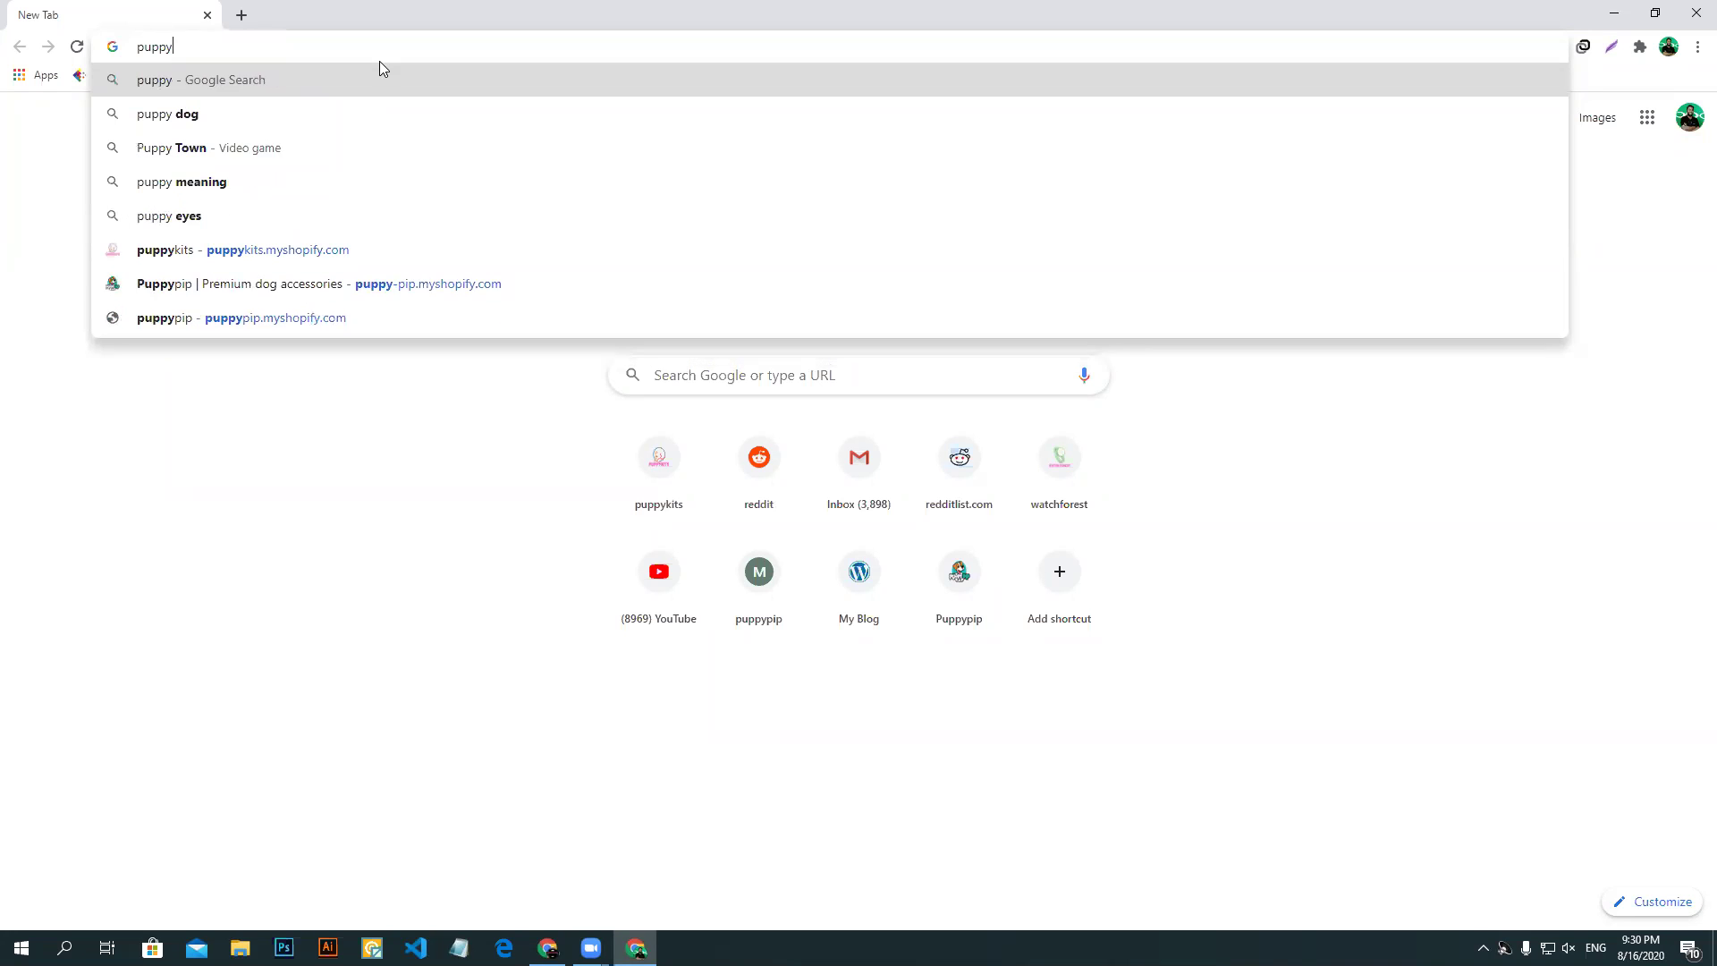
text(pi)
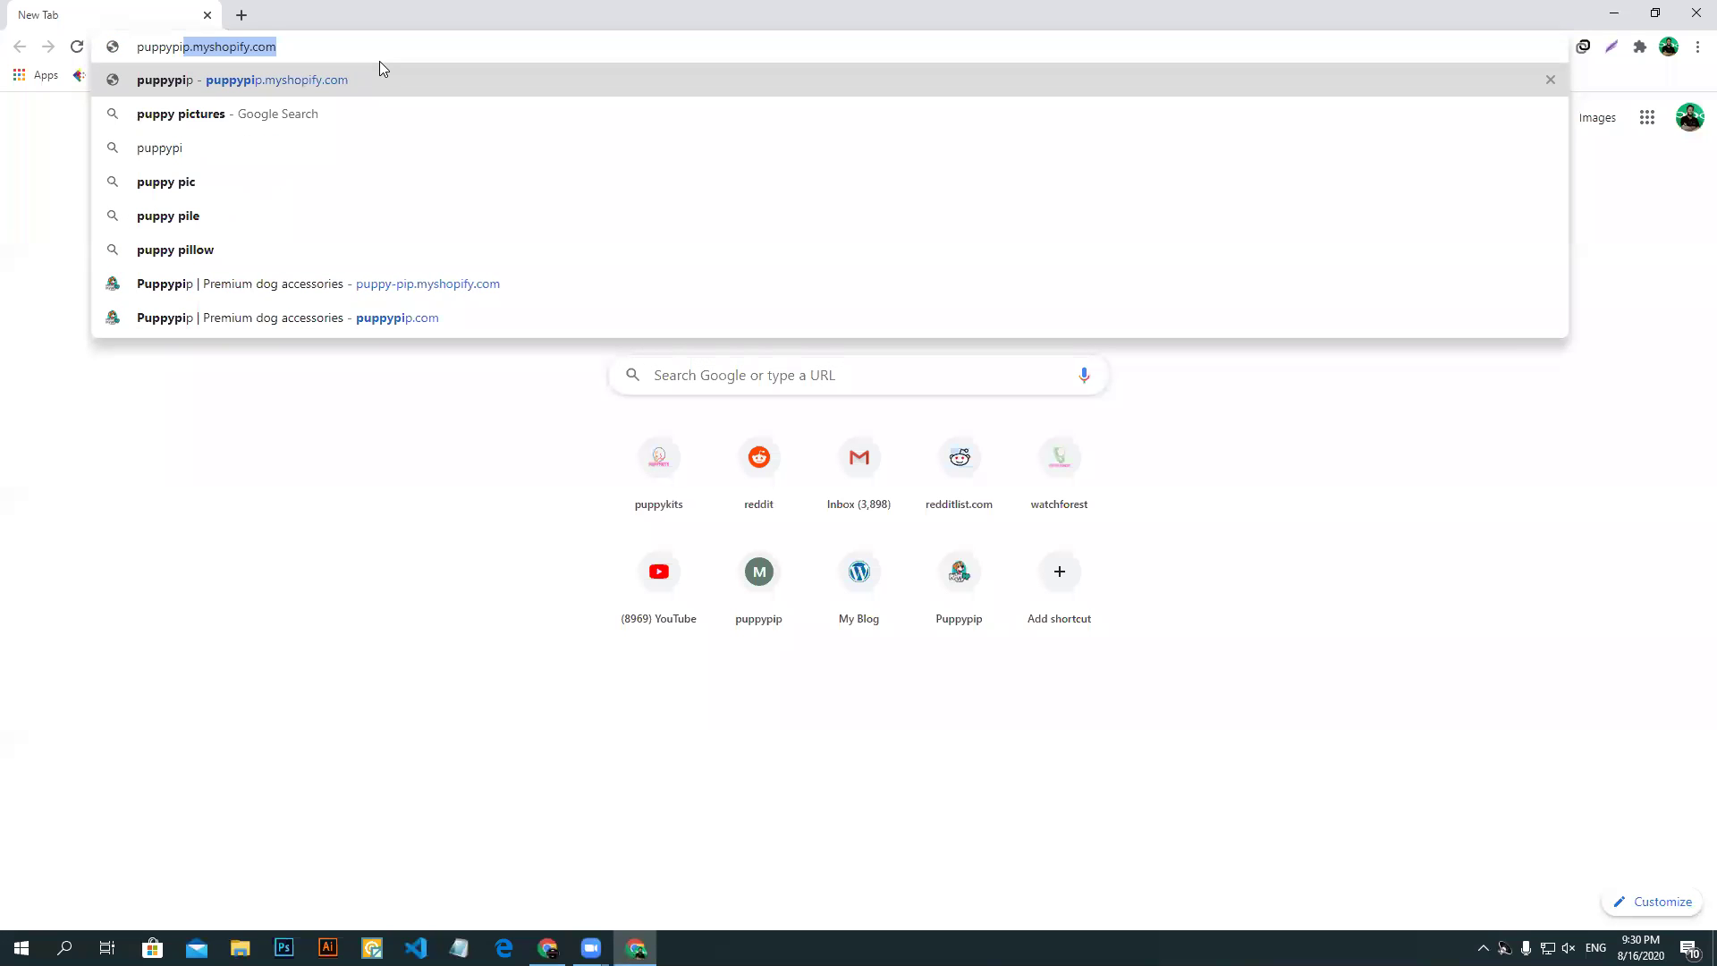
key(BackSpace)
key(BackSpace)
key(BackSpace)
text(l)
key(BackSpace)
text(kits)
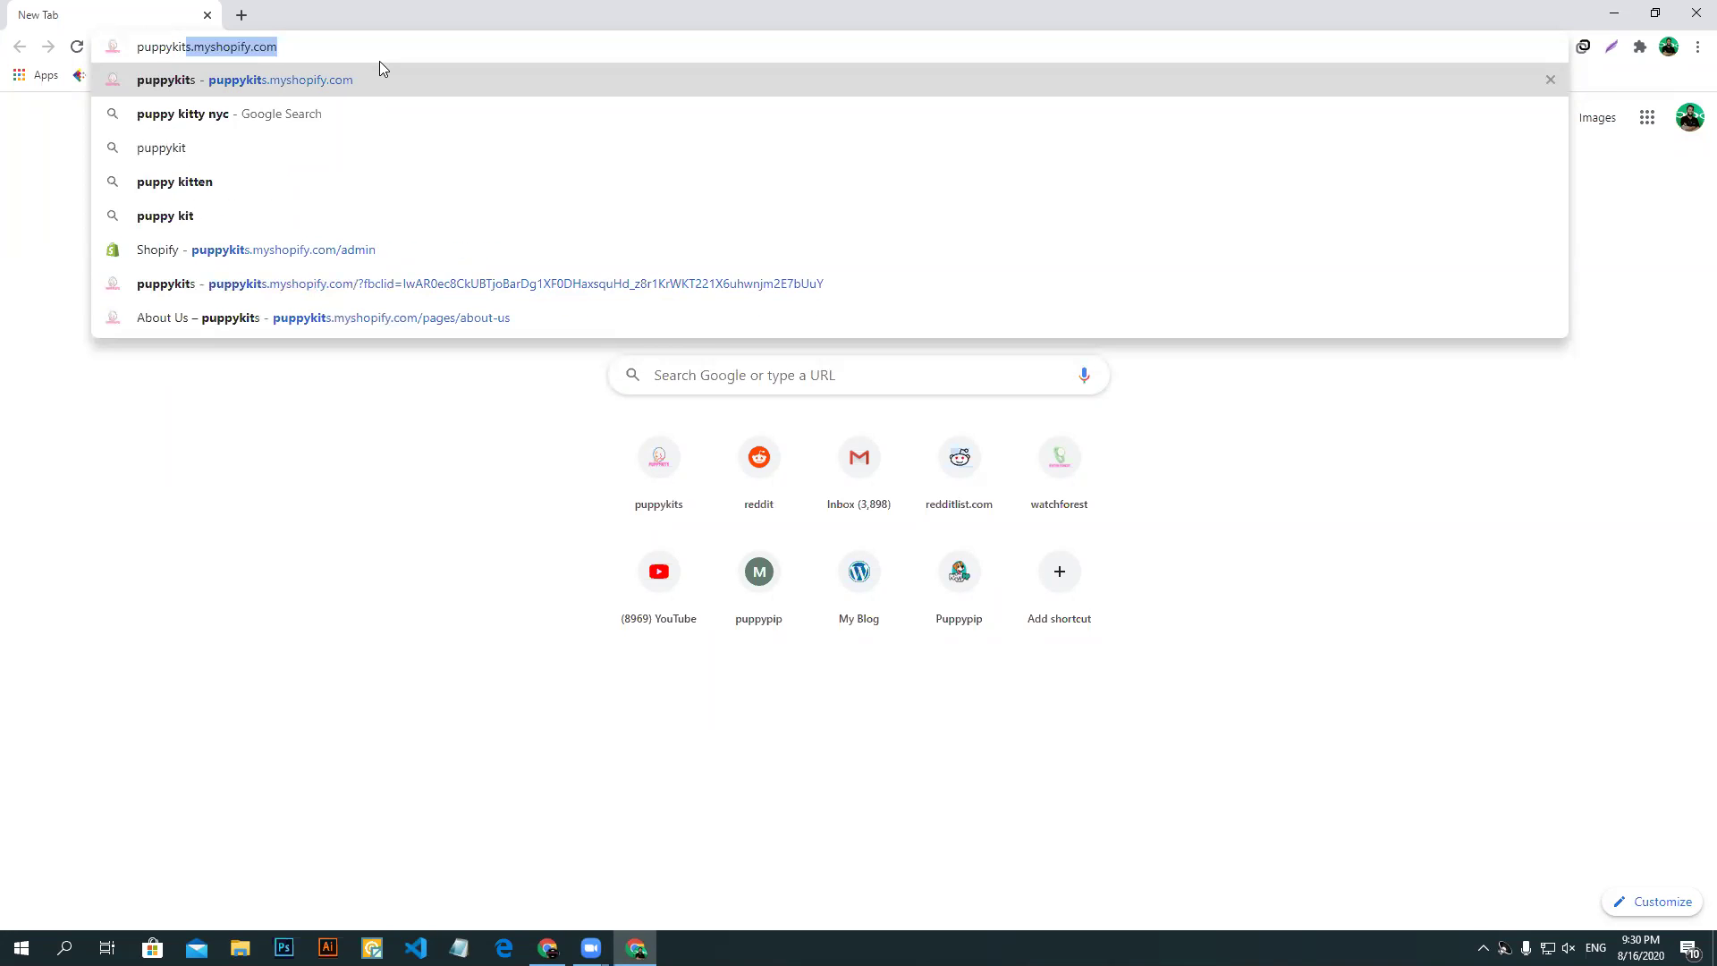
key(Return)
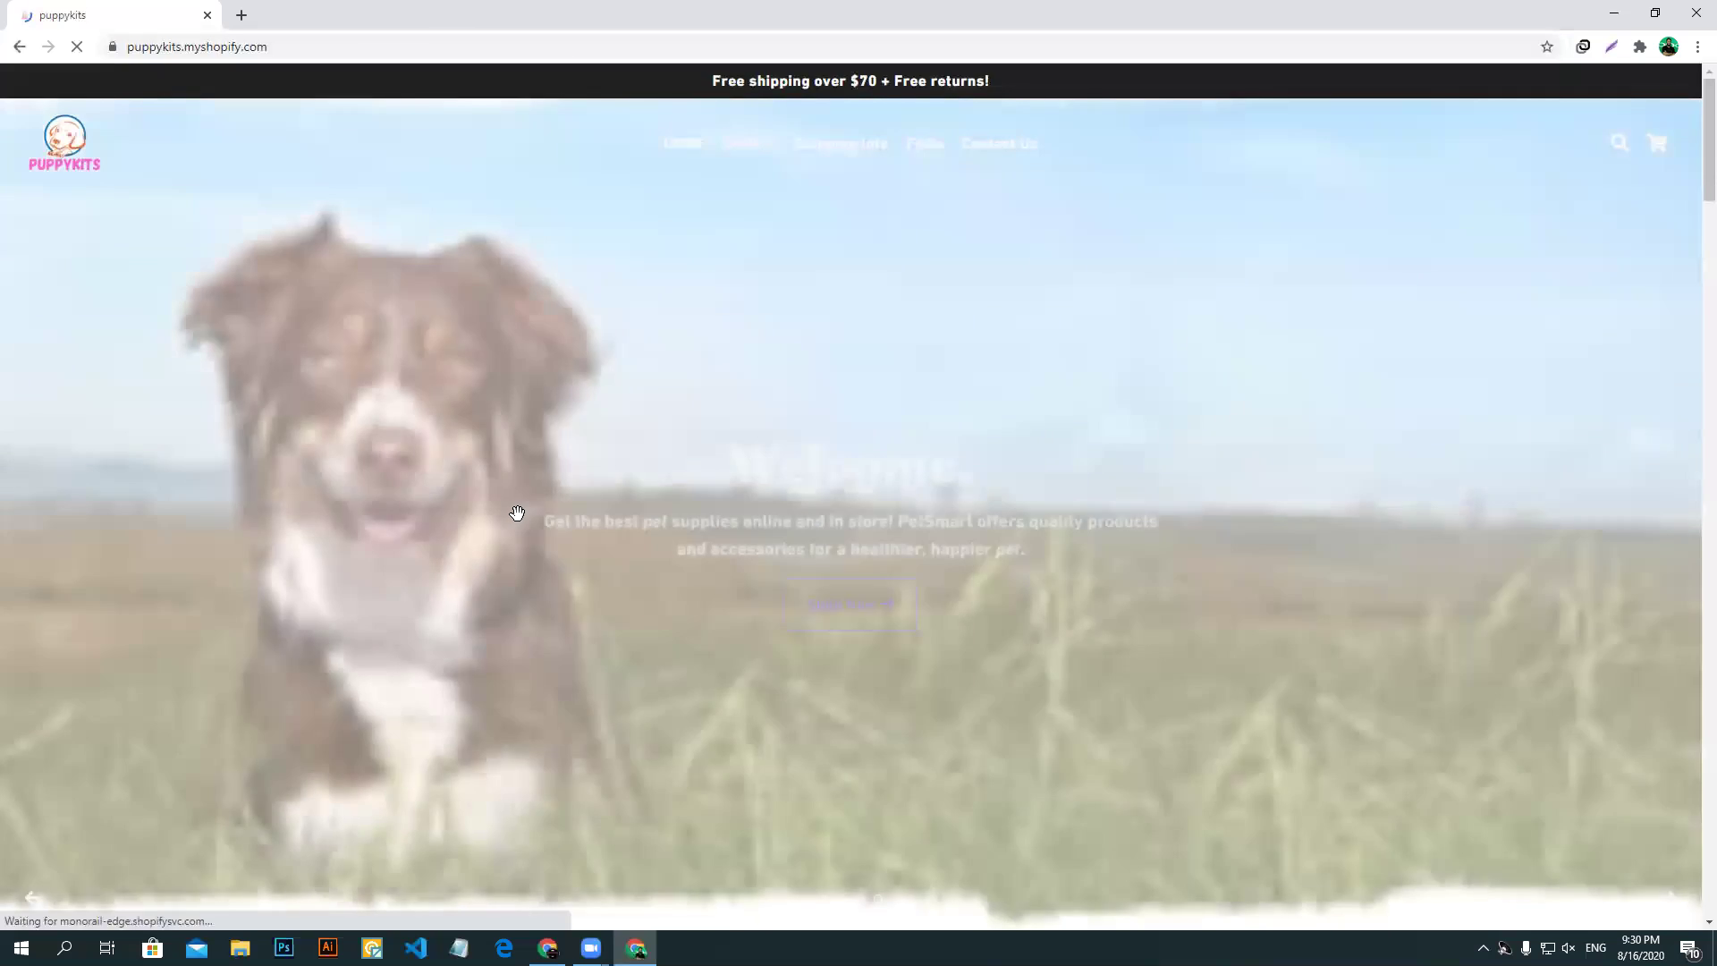
- Examine the puppykits home page, including its header menu, featured products and the Need Help policy links in the footer
scroll(834, 600, down, 3)
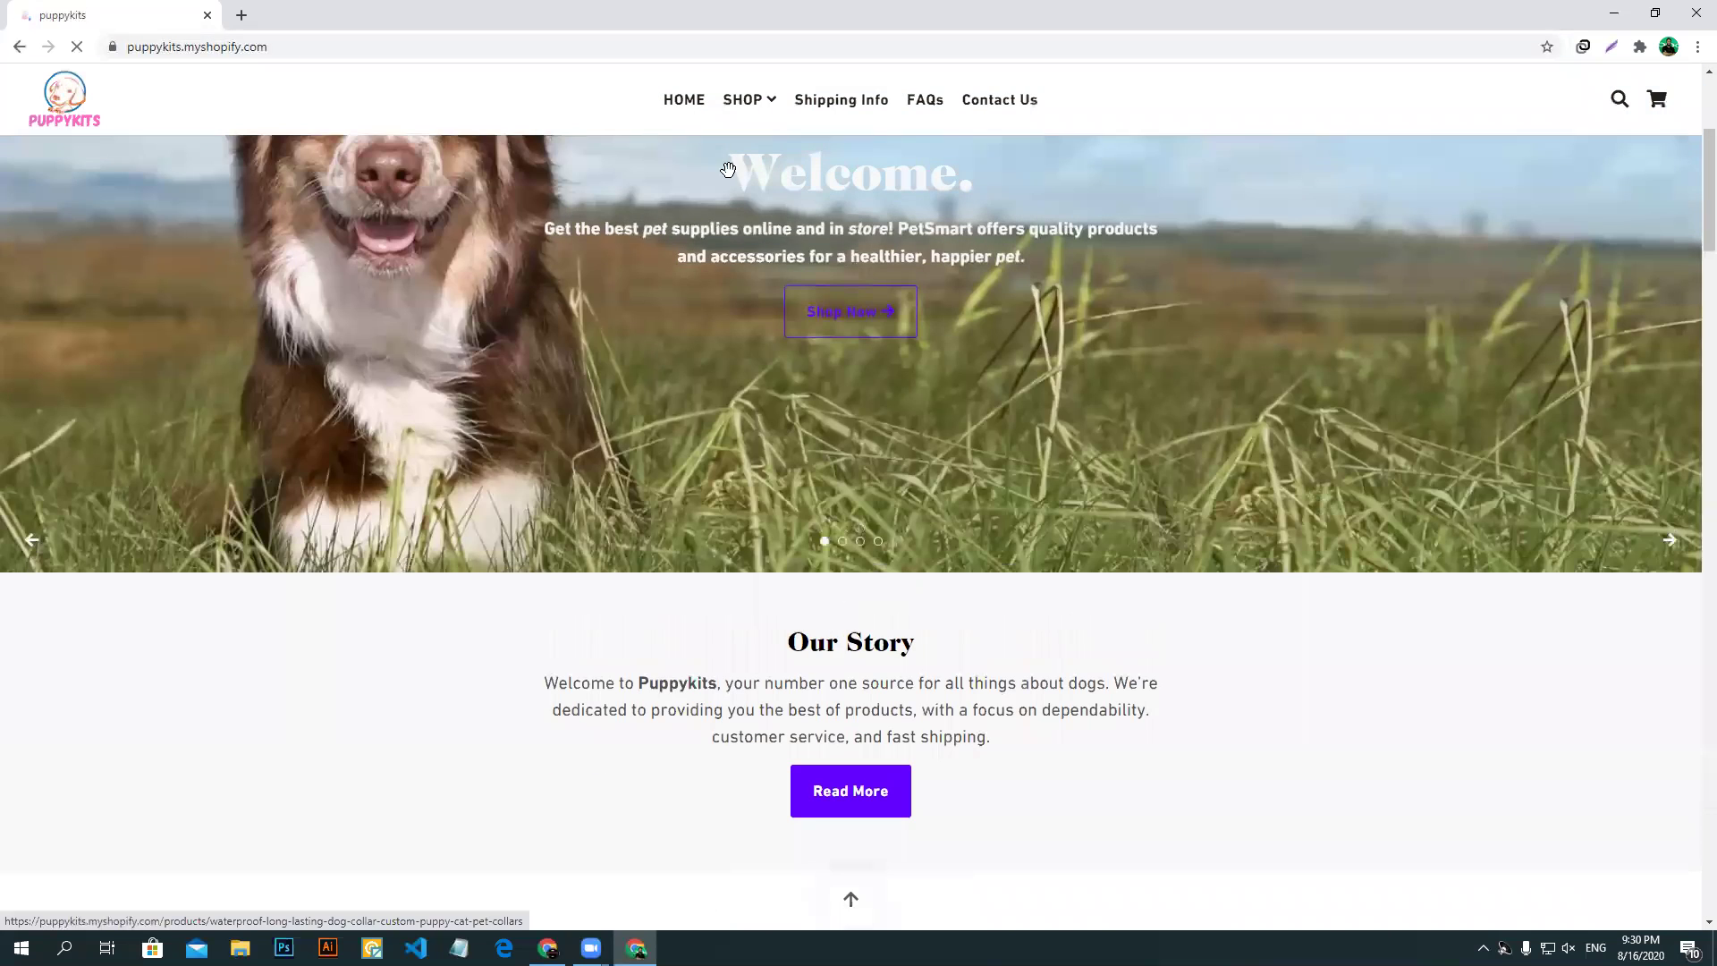
drag(640, 104, 1234, 94)
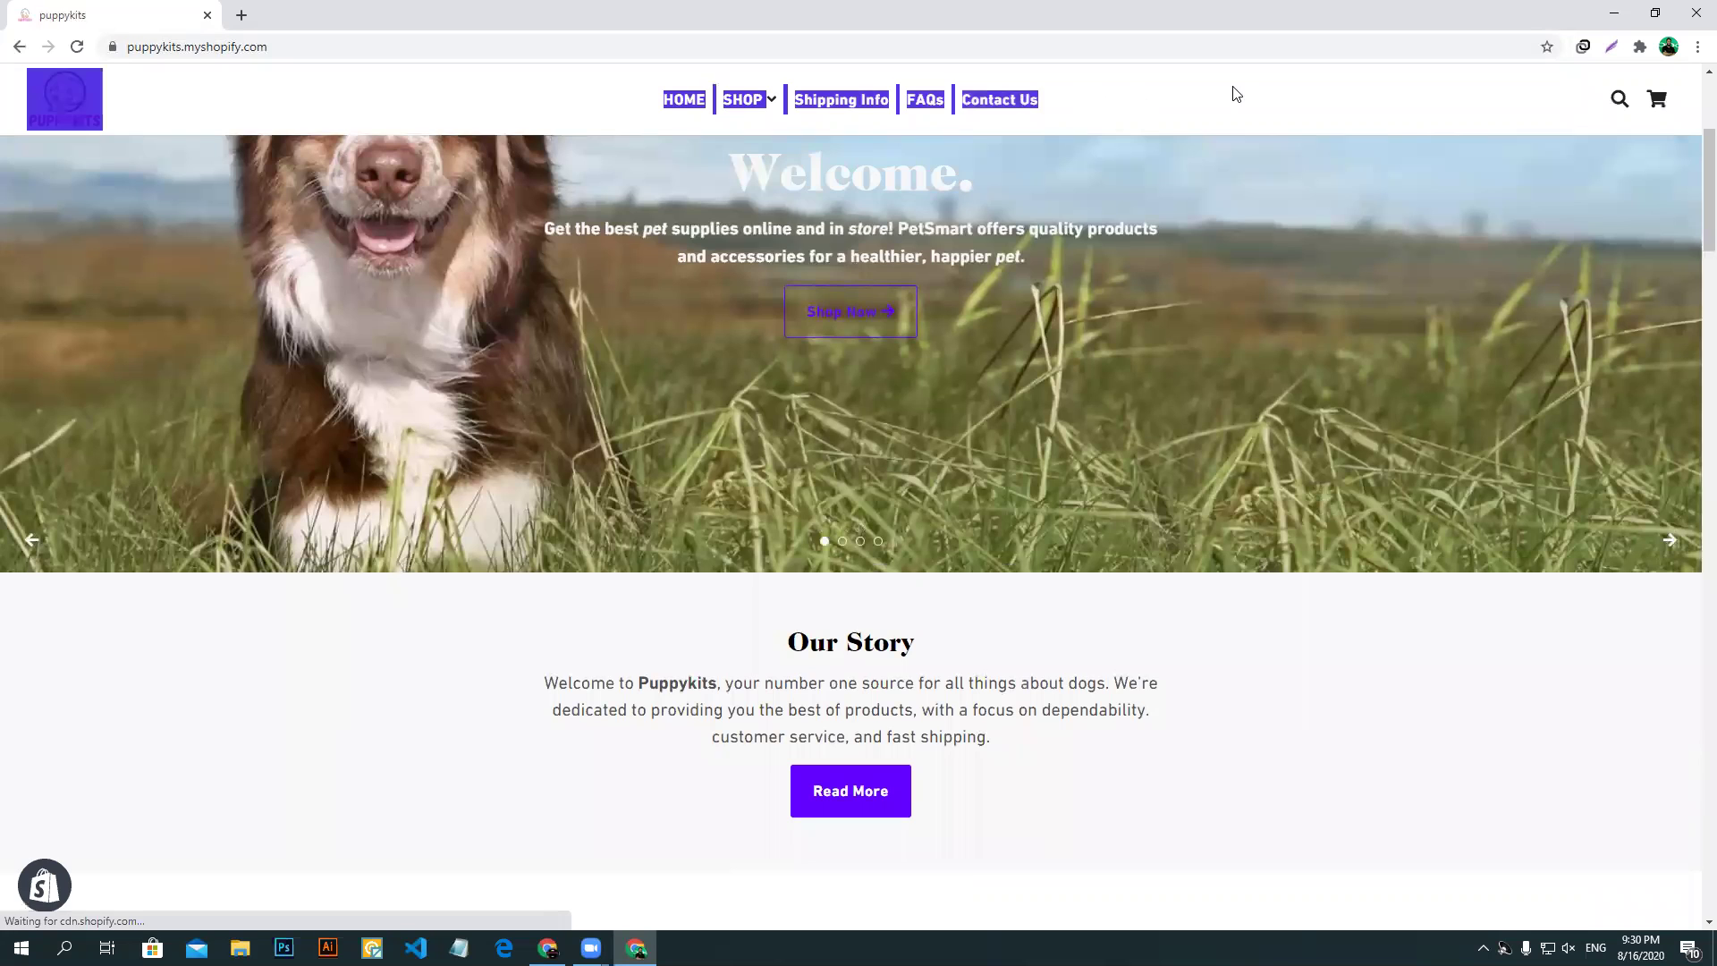
click(1235, 94)
drag(614, 122, 1257, 104)
click(1257, 103)
scroll(1651, 777, down, 5)
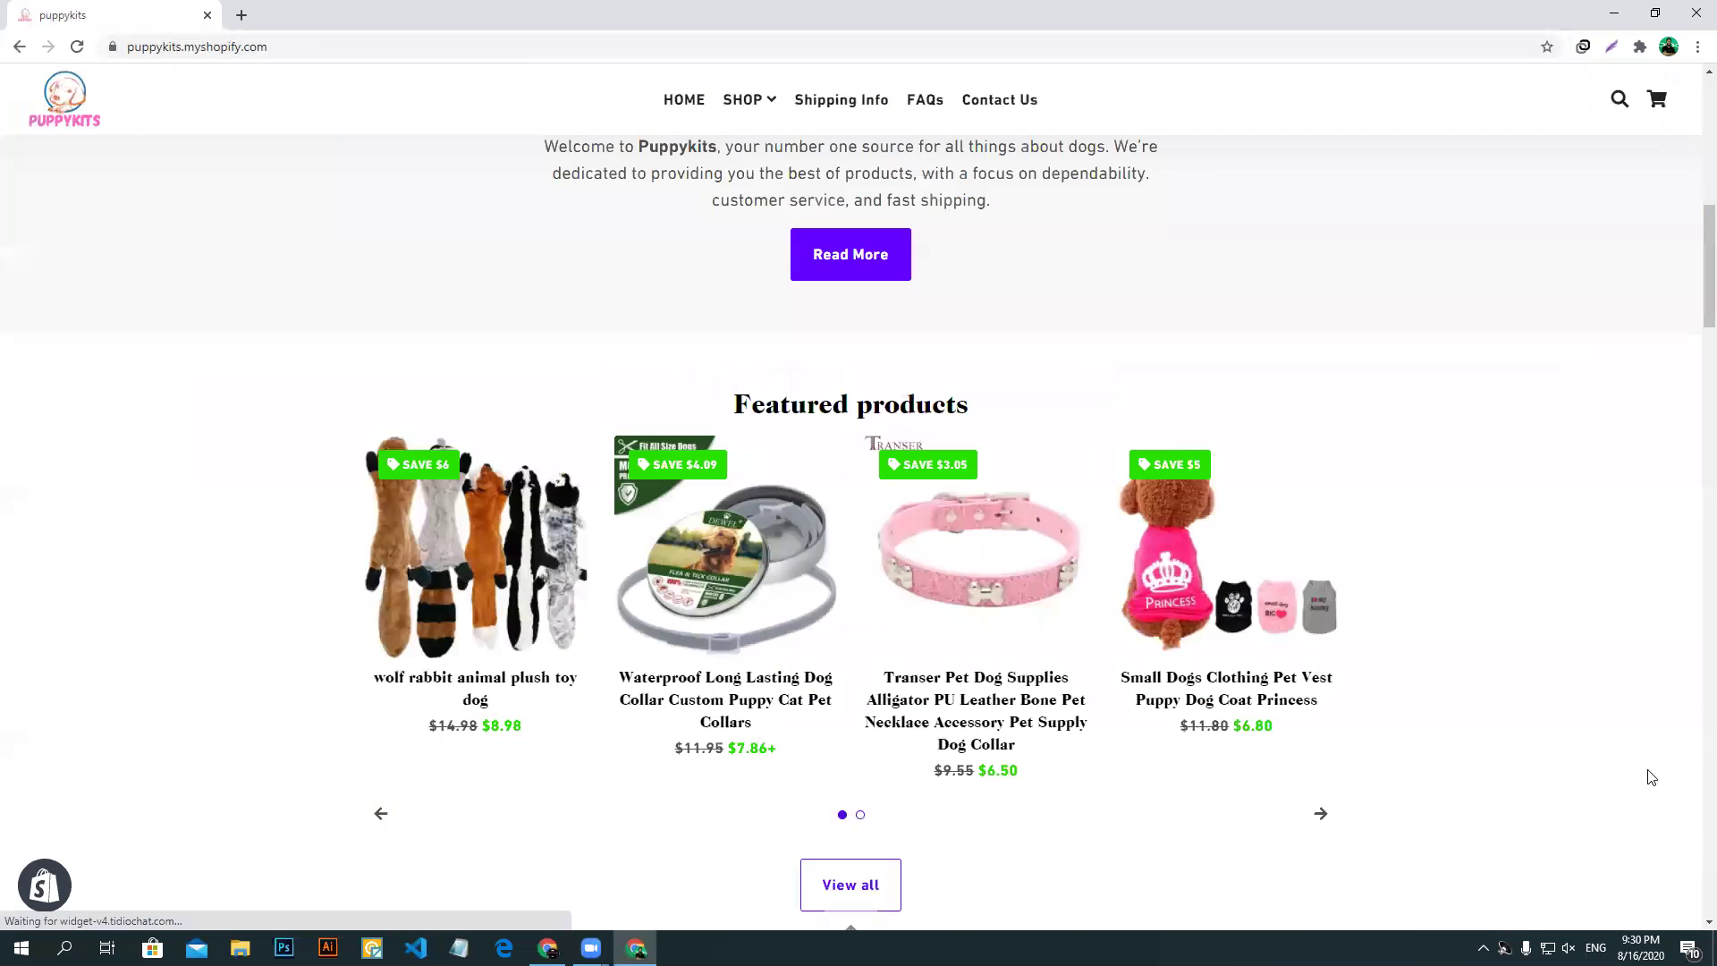
scroll(1653, 776, down, 9)
drag(1709, 429, 1693, 935)
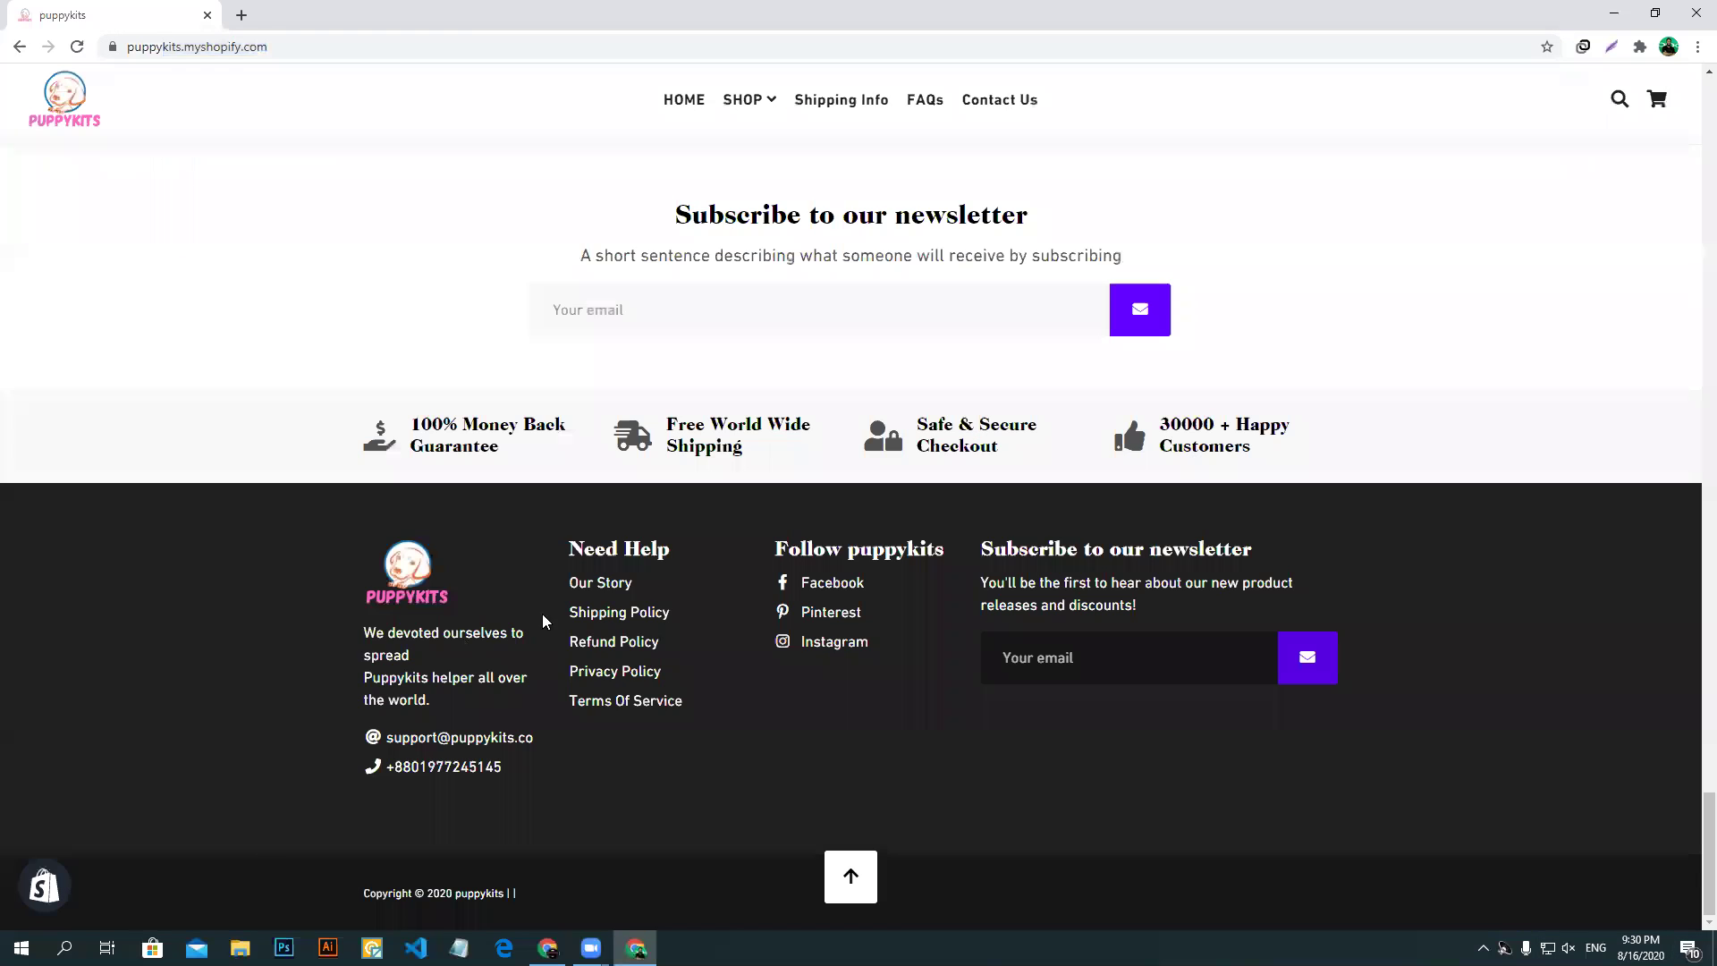
drag(567, 583, 607, 754)
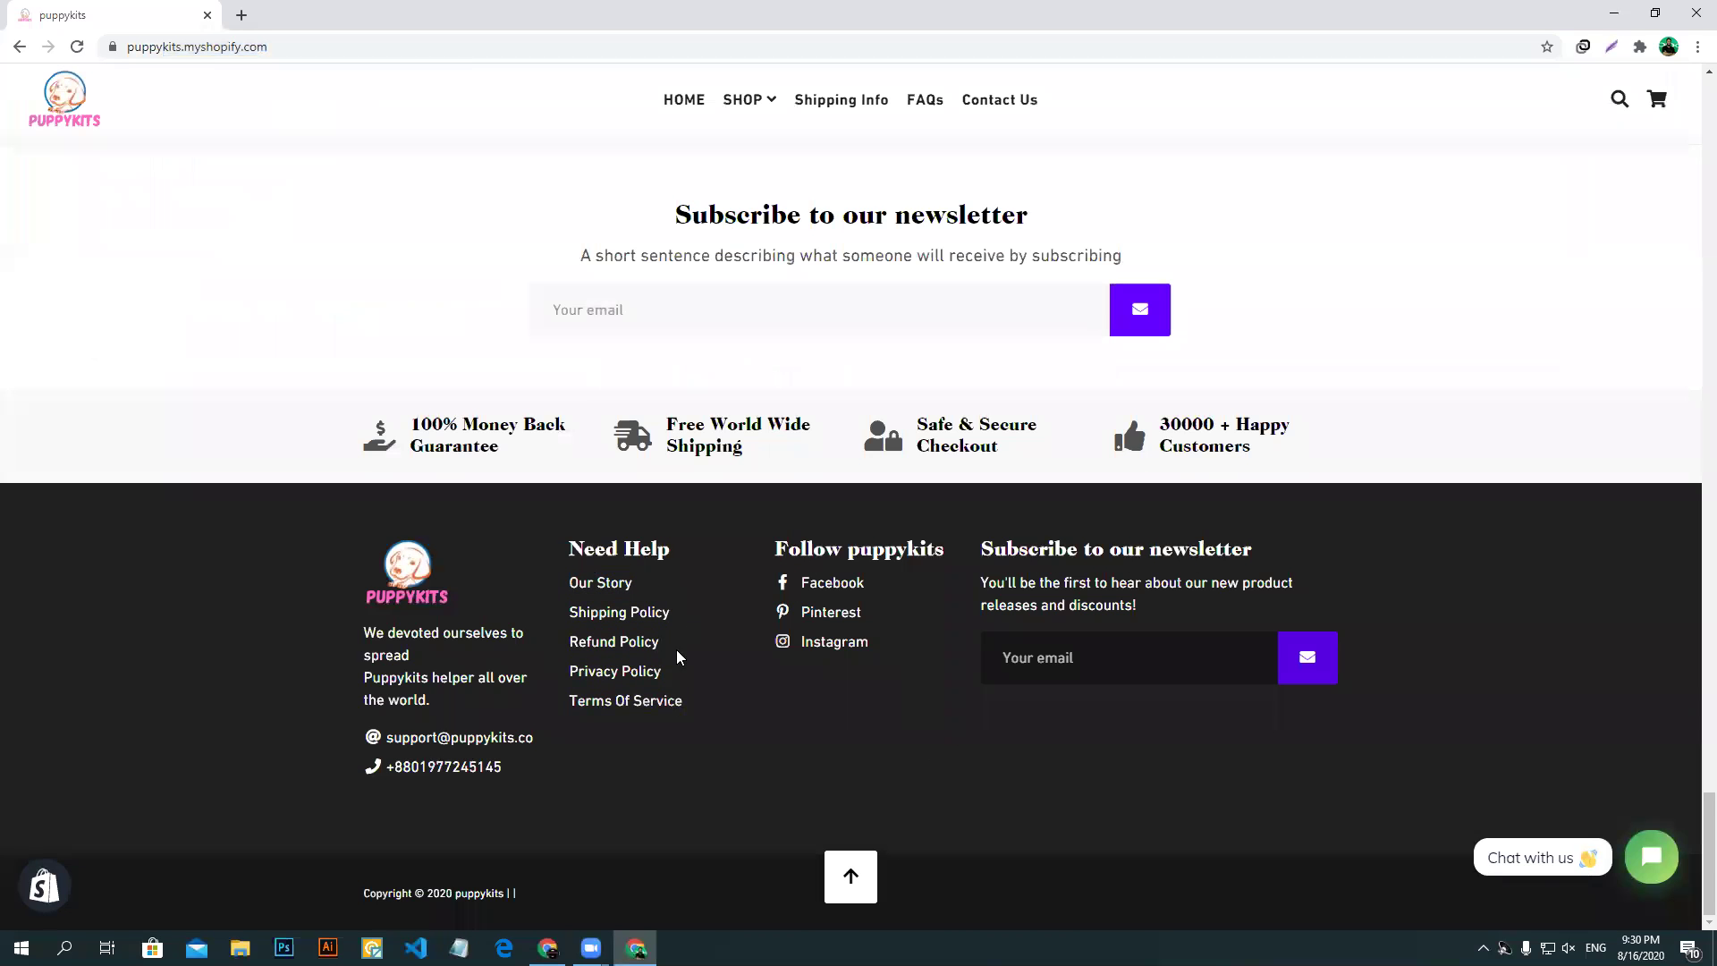
scroll(1495, 534, up, 5)
scroll(1496, 534, up, 15)
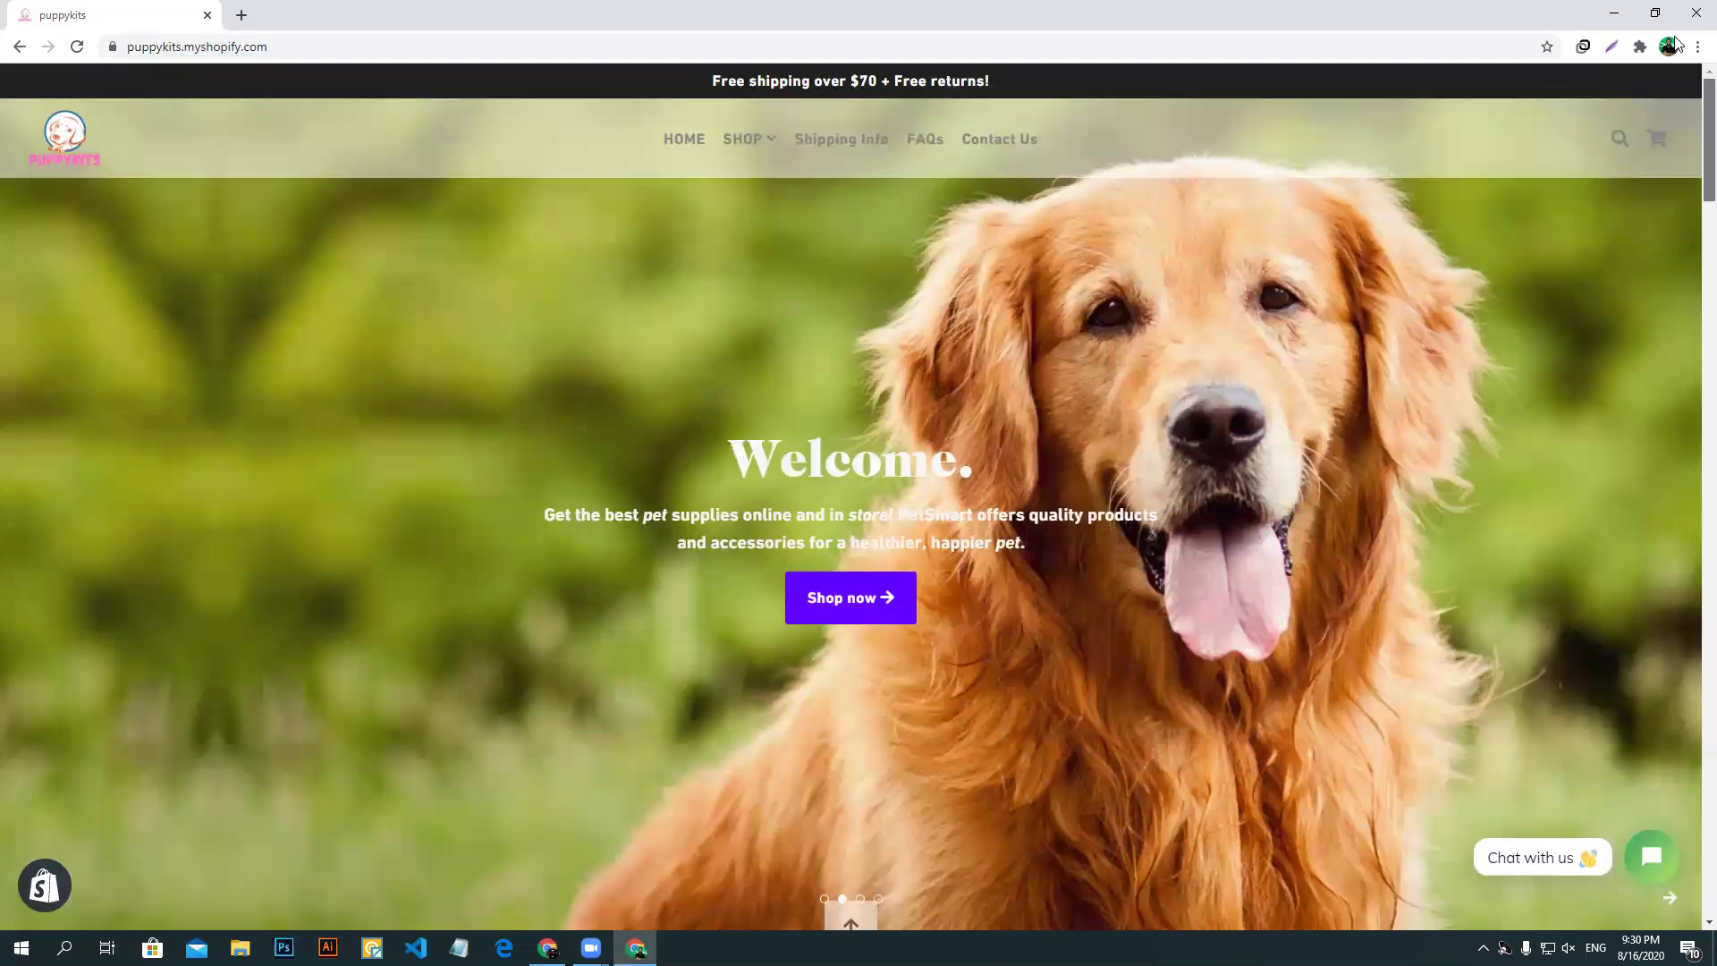
- Return to the Sadiamou admin and delete all five existing pages, the about us page and the four contact us pages
click(547, 949)
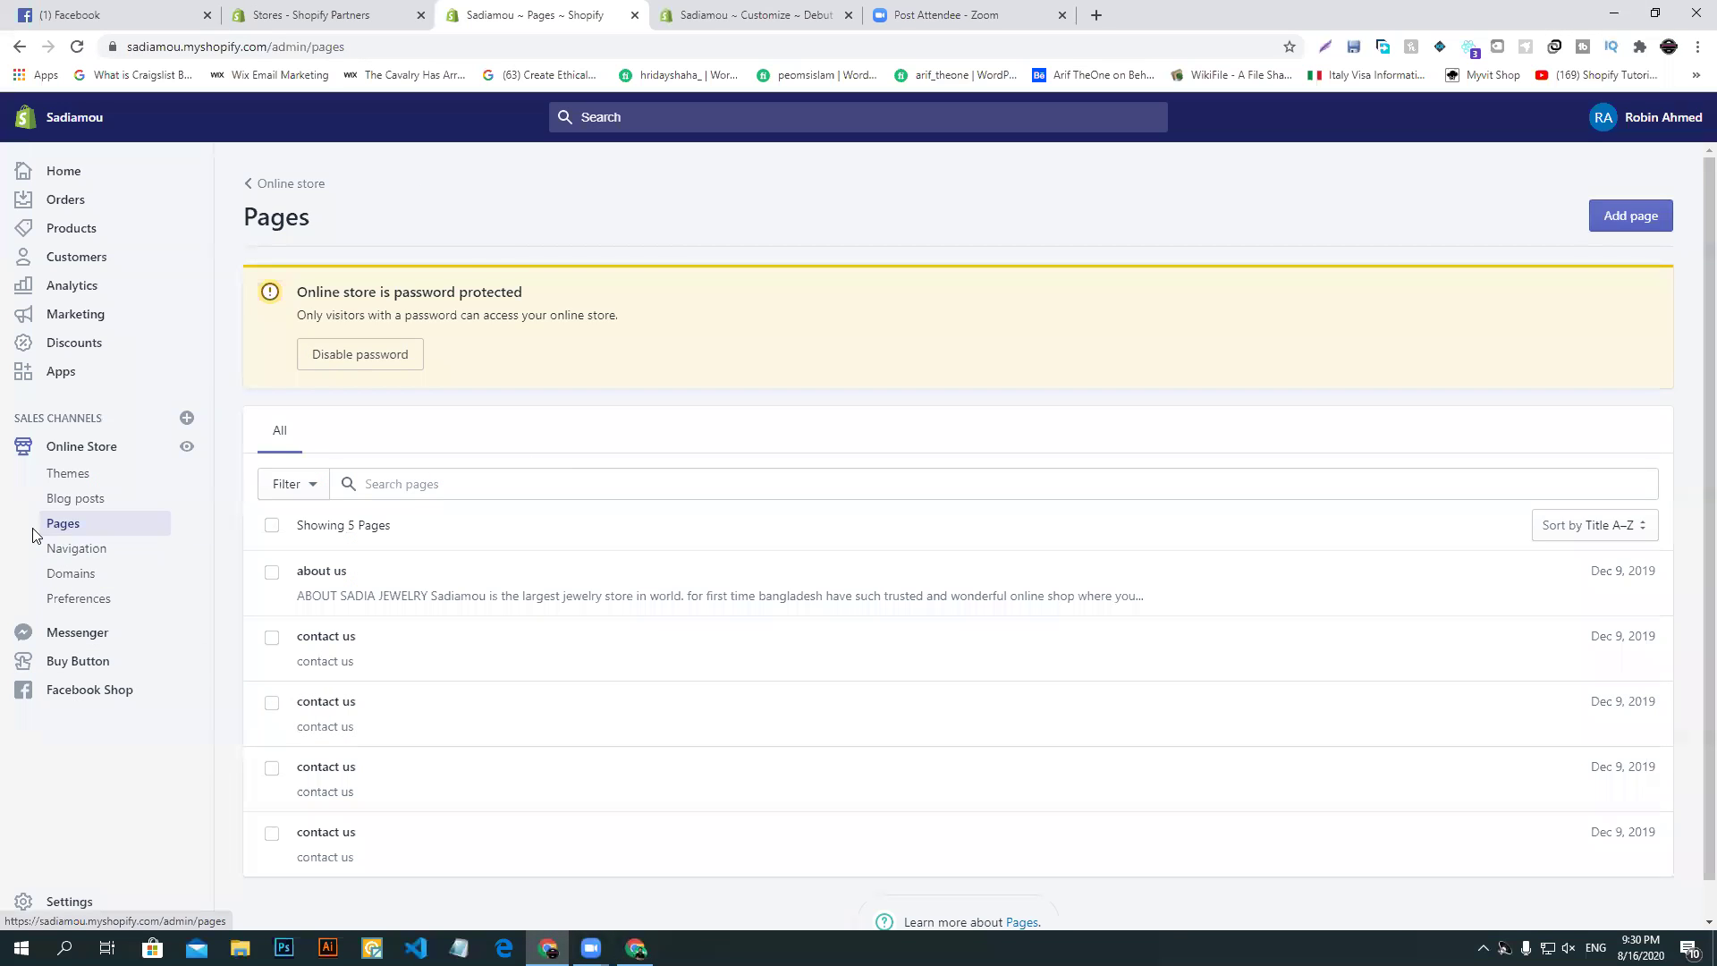
scroll(471, 778, down, 1)
click(272, 535)
click(272, 600)
click(272, 670)
click(274, 732)
click(272, 796)
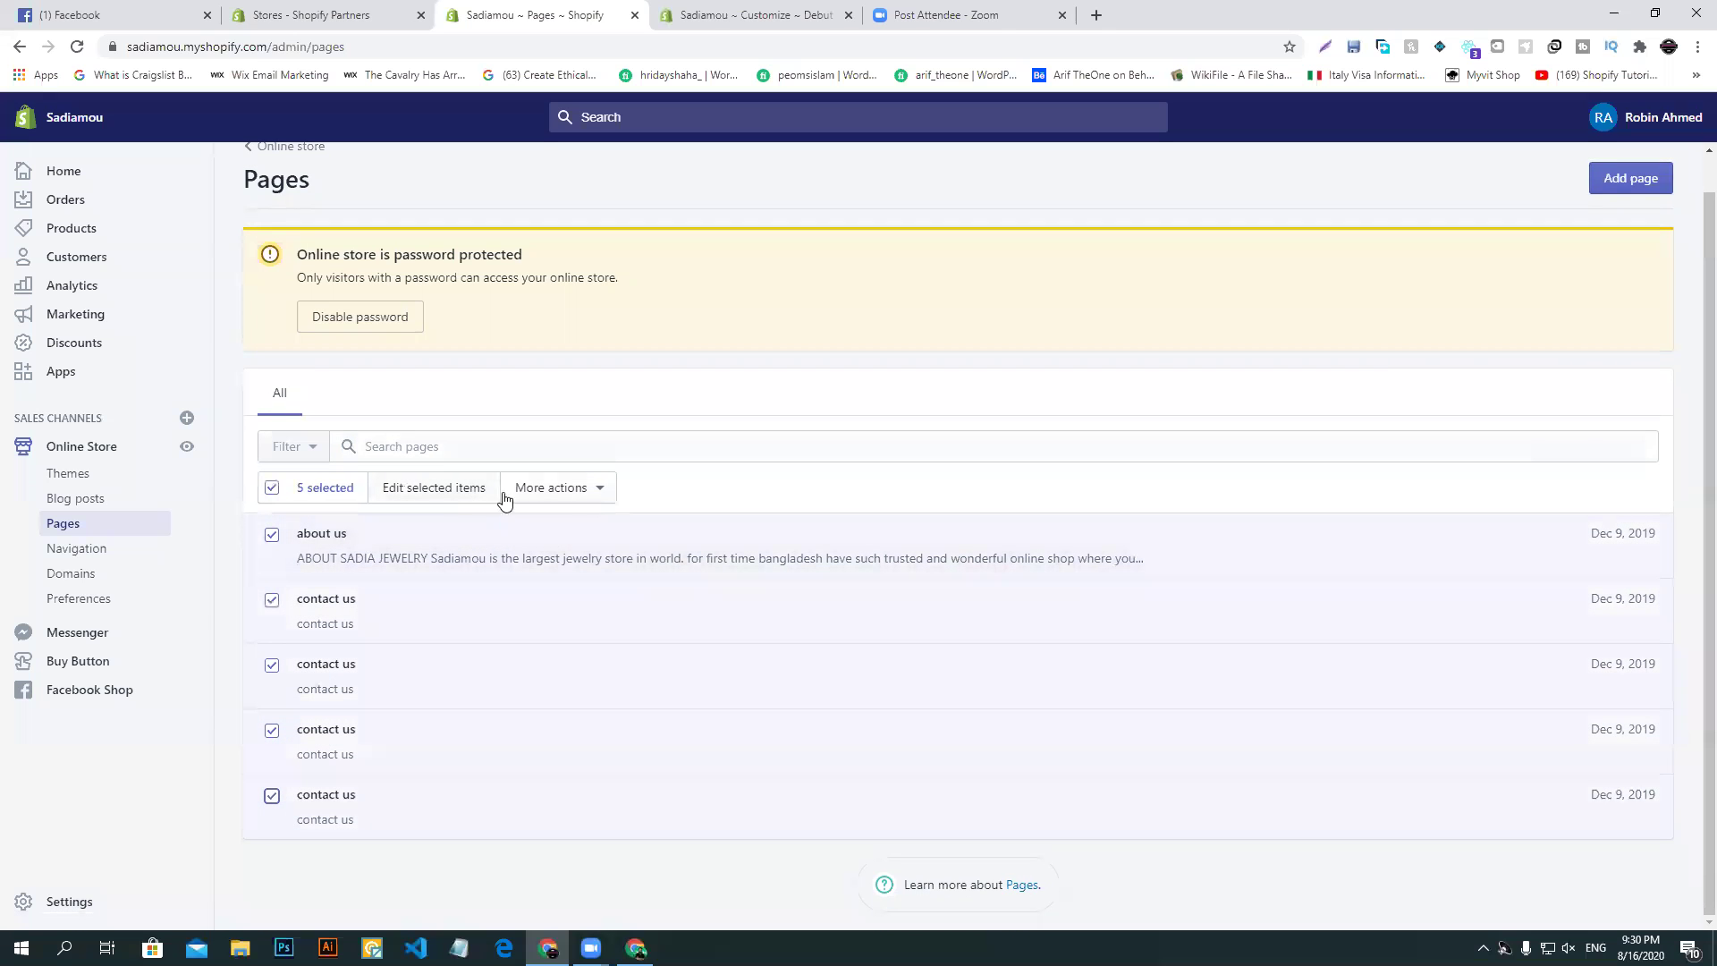
click(594, 489)
click(537, 616)
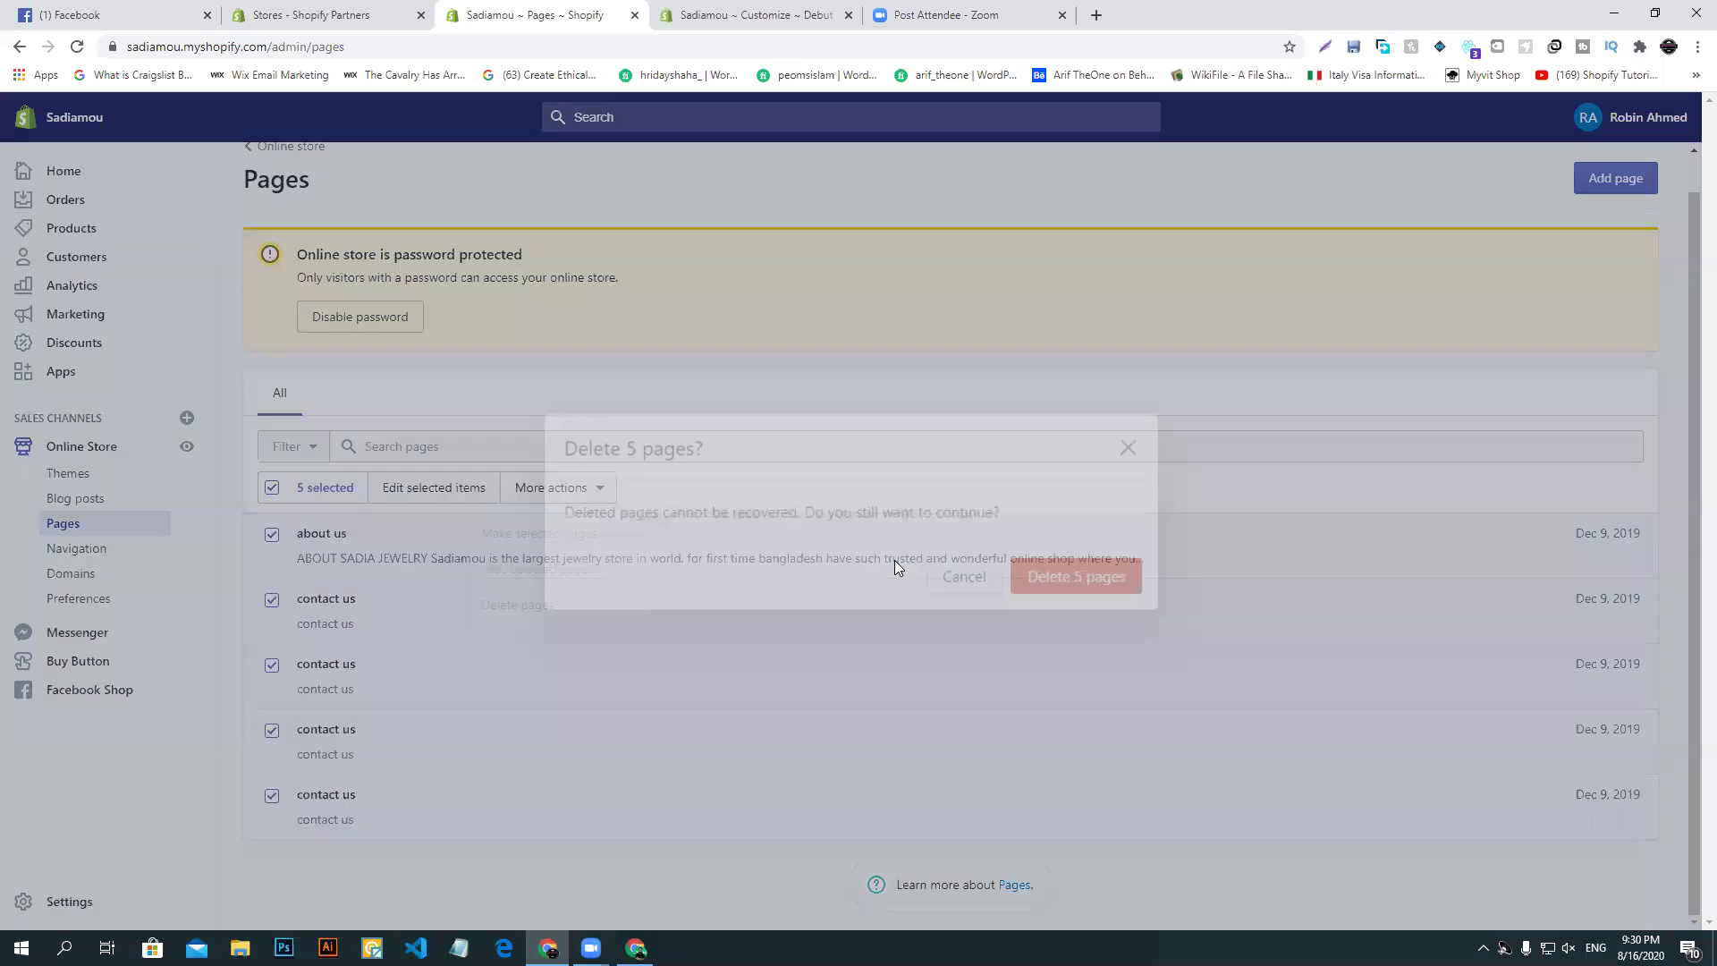
click(1054, 570)
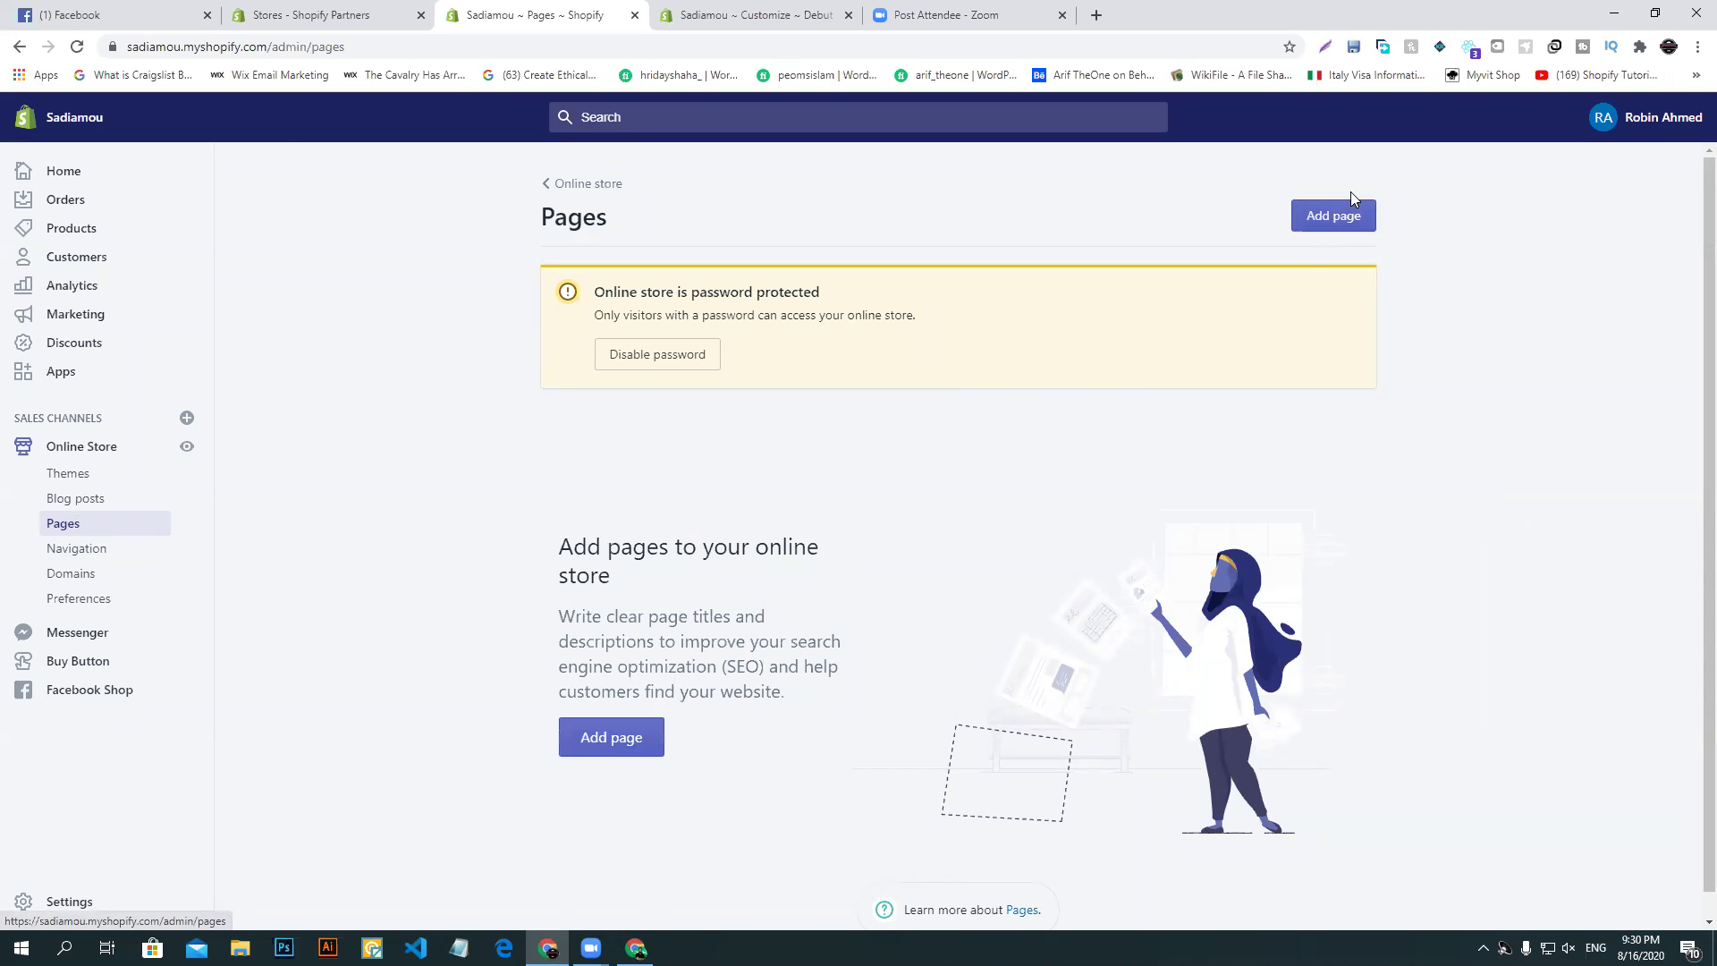
- Start adding a new page to the Sadiamou online store, ready for its title
click(1323, 218)
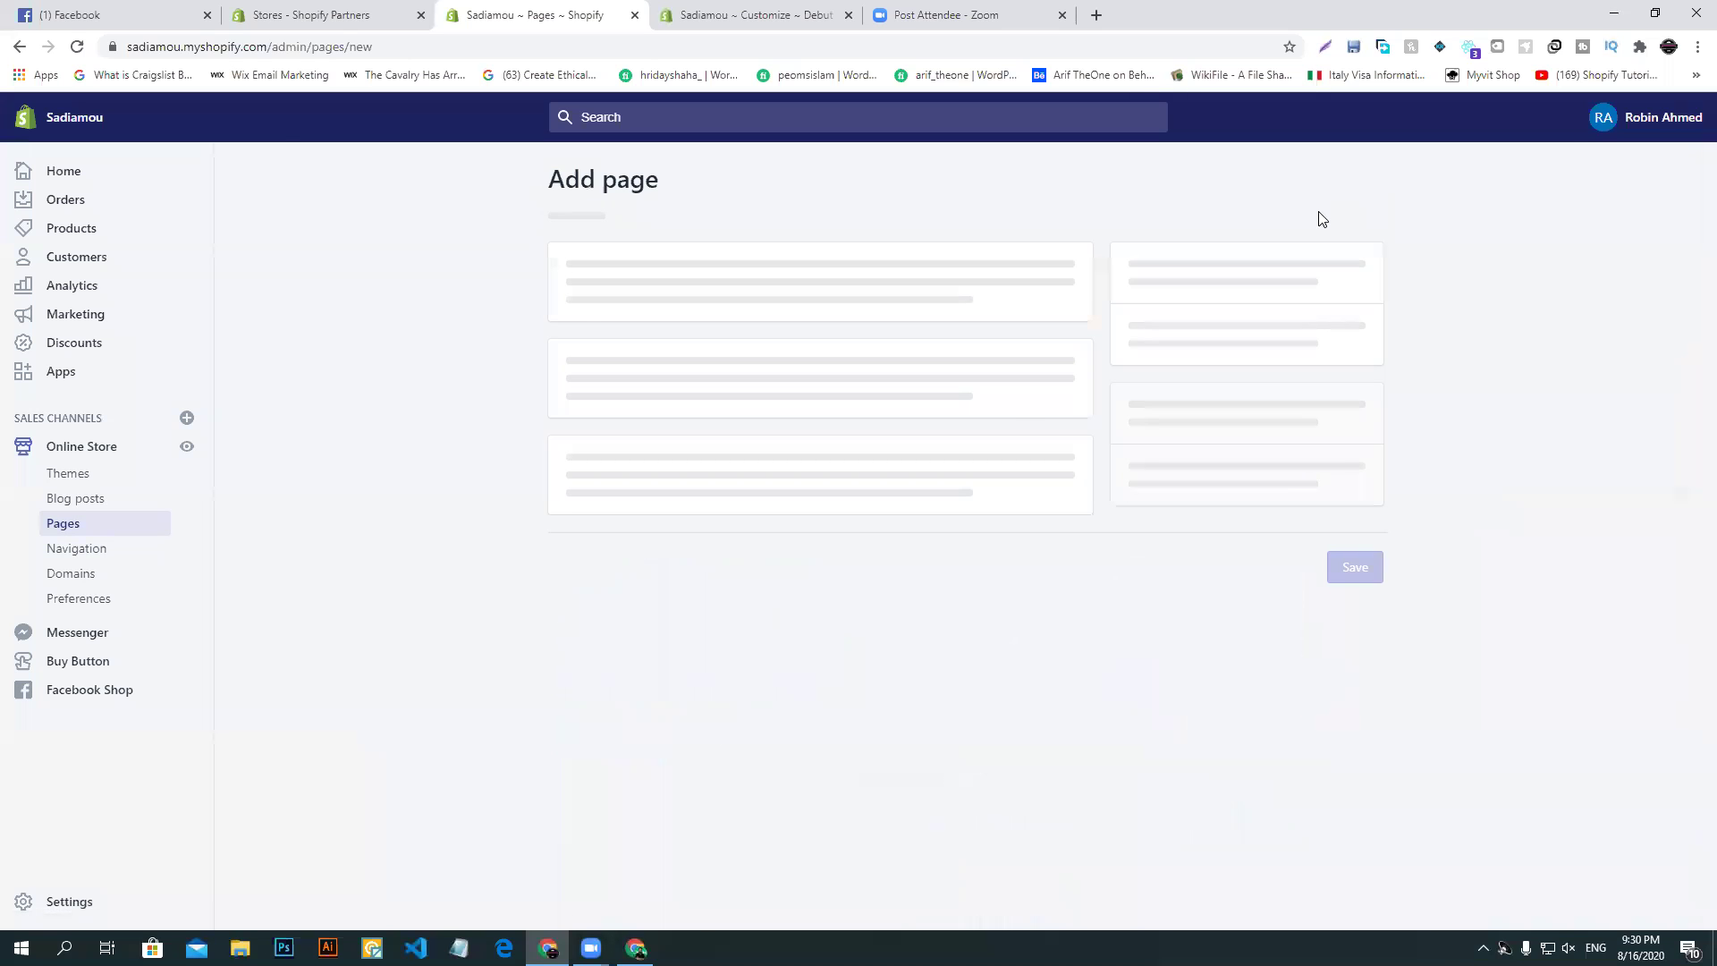
click(666, 339)
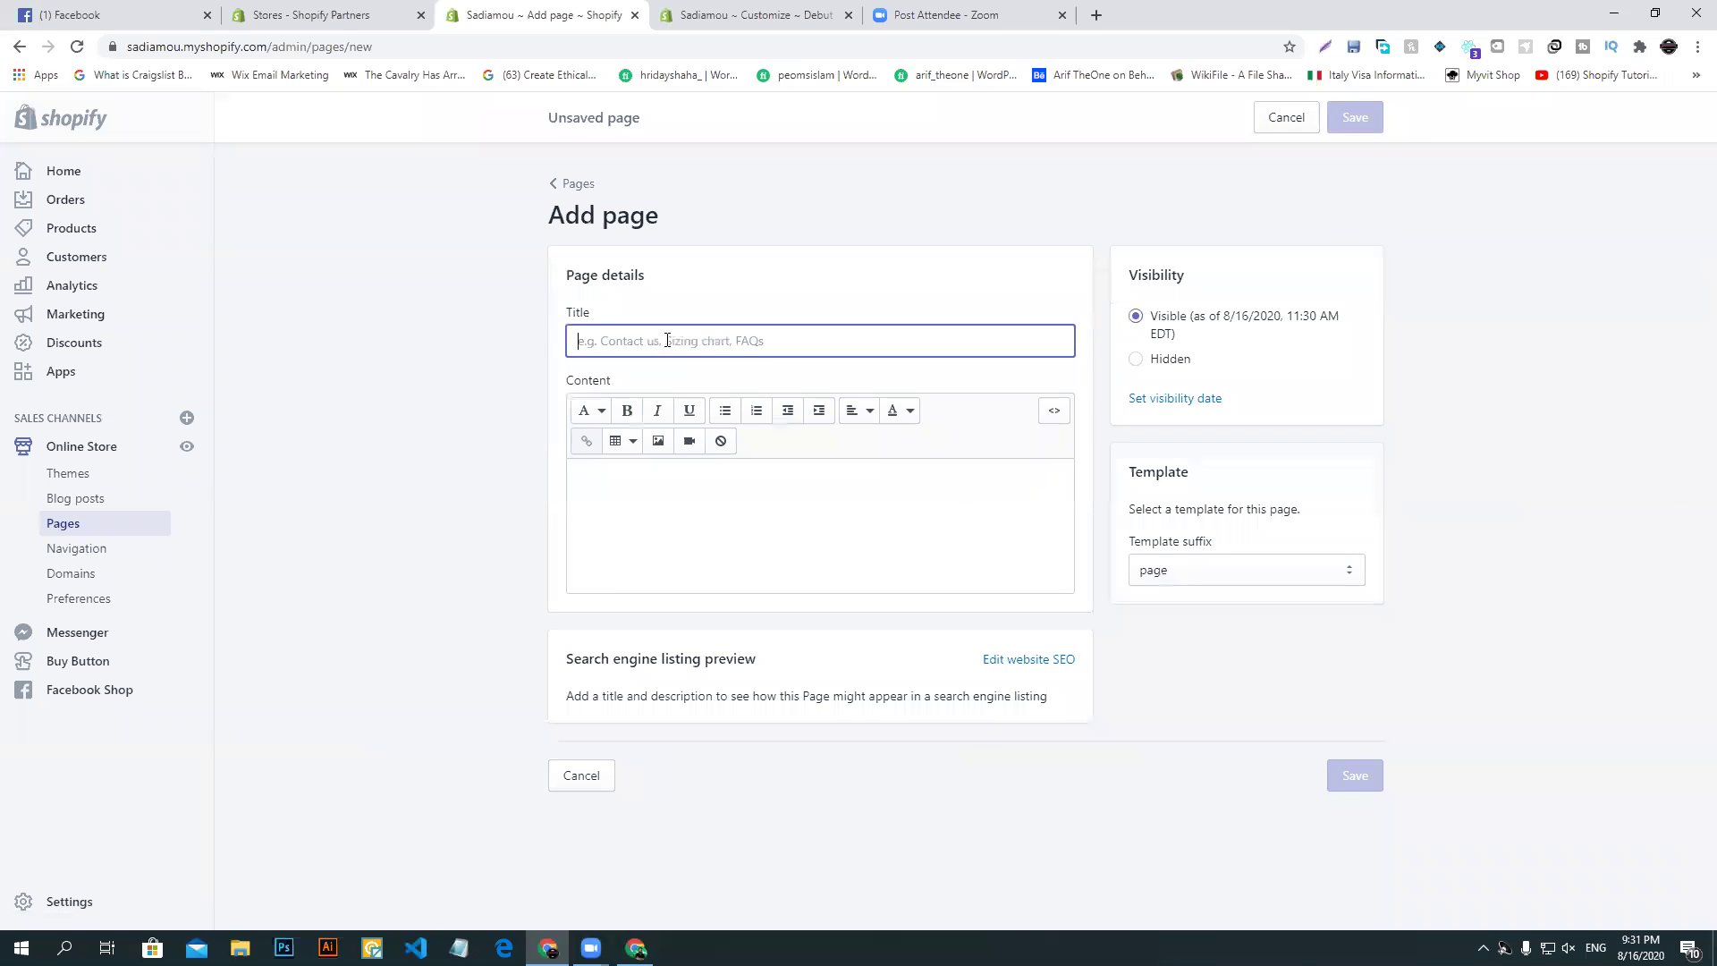
click(810, 13)
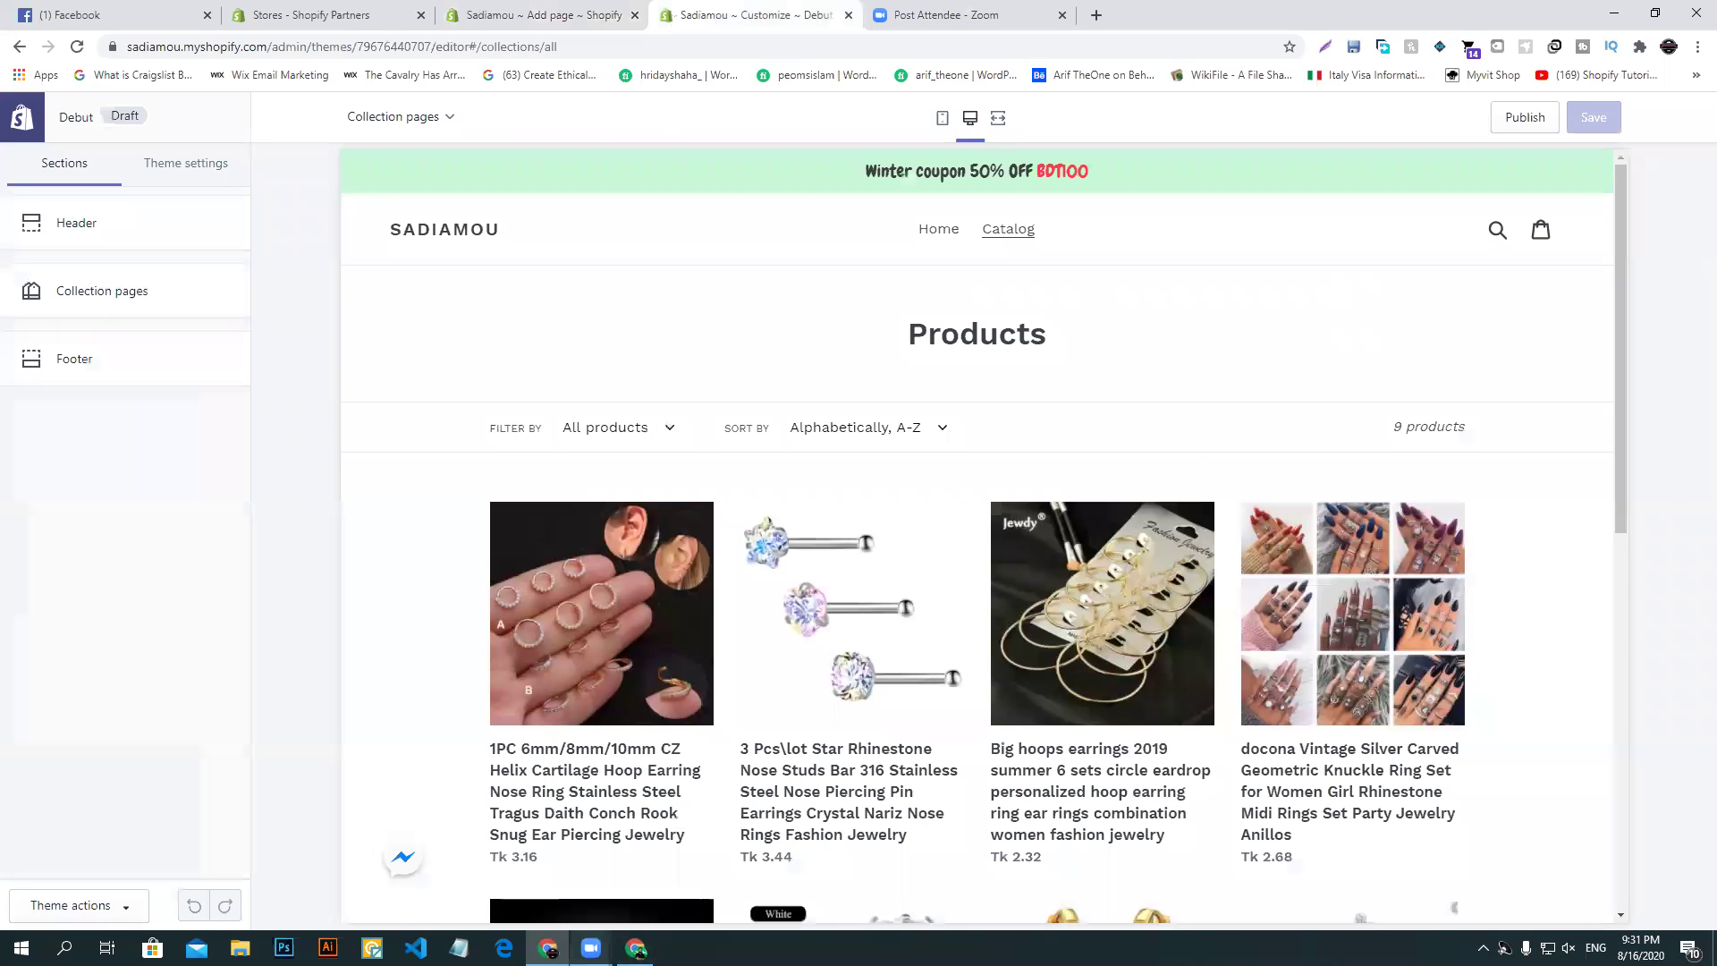
- Switch to the puppykits store, open its Shipping Info page and copy the heading "Shipping Policy"
click(636, 948)
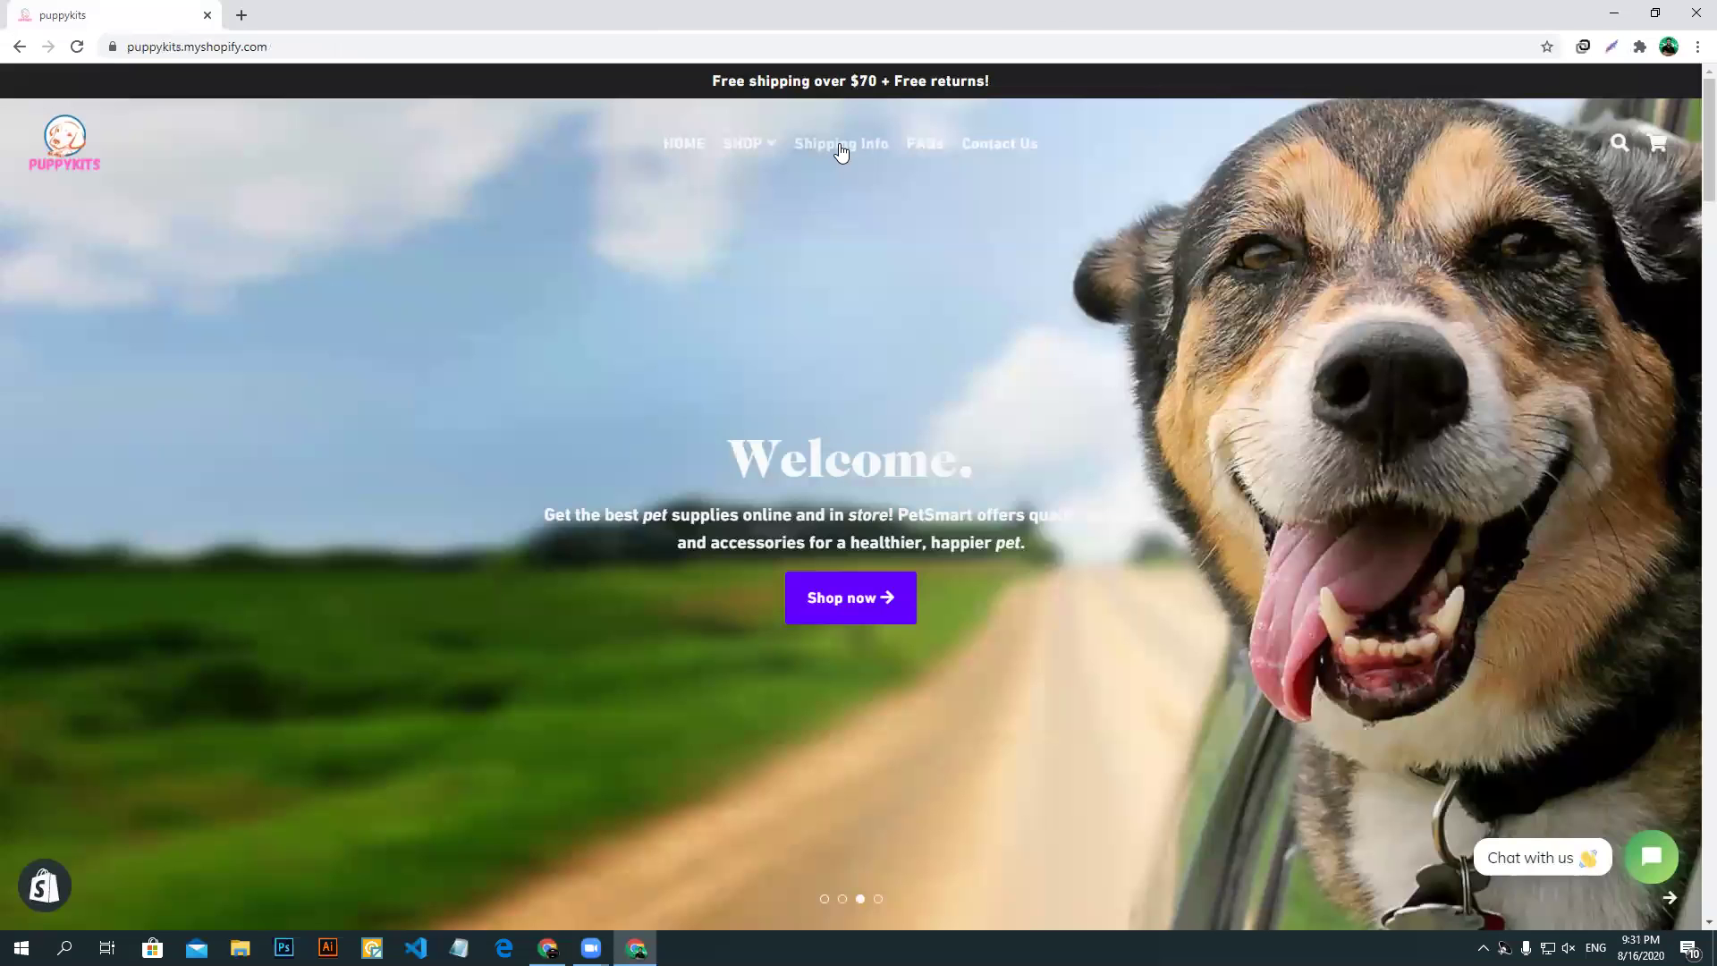
click(872, 149)
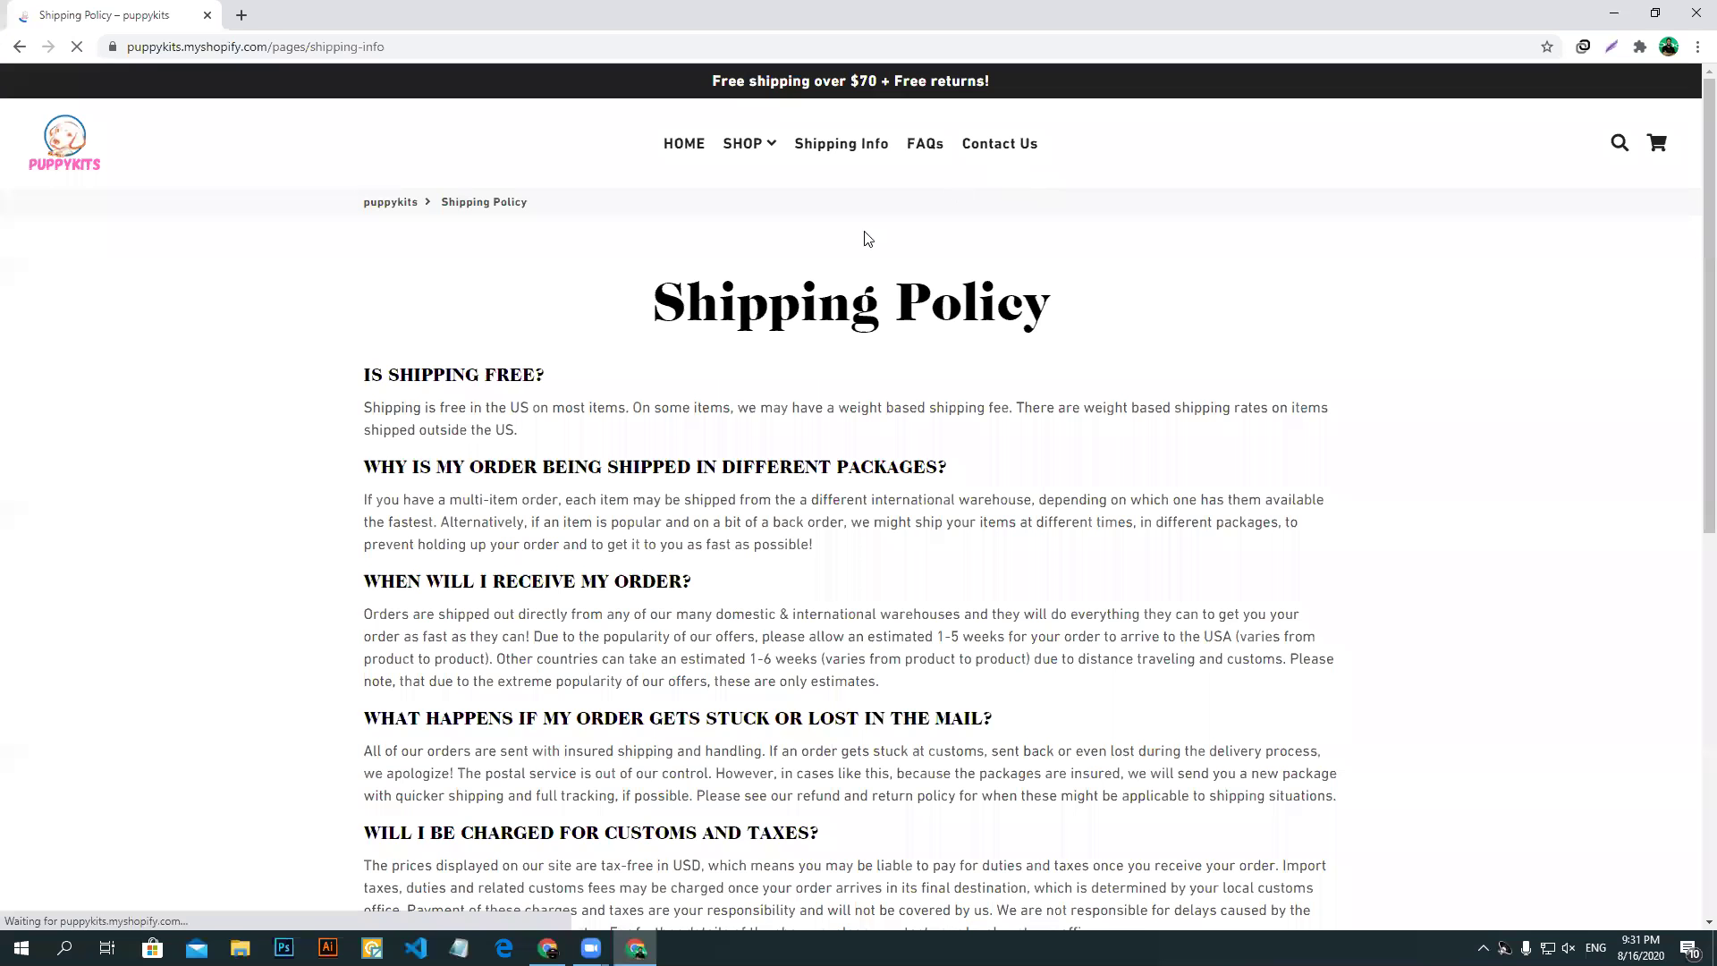
drag(650, 308, 999, 315)
key(ctrl+c)
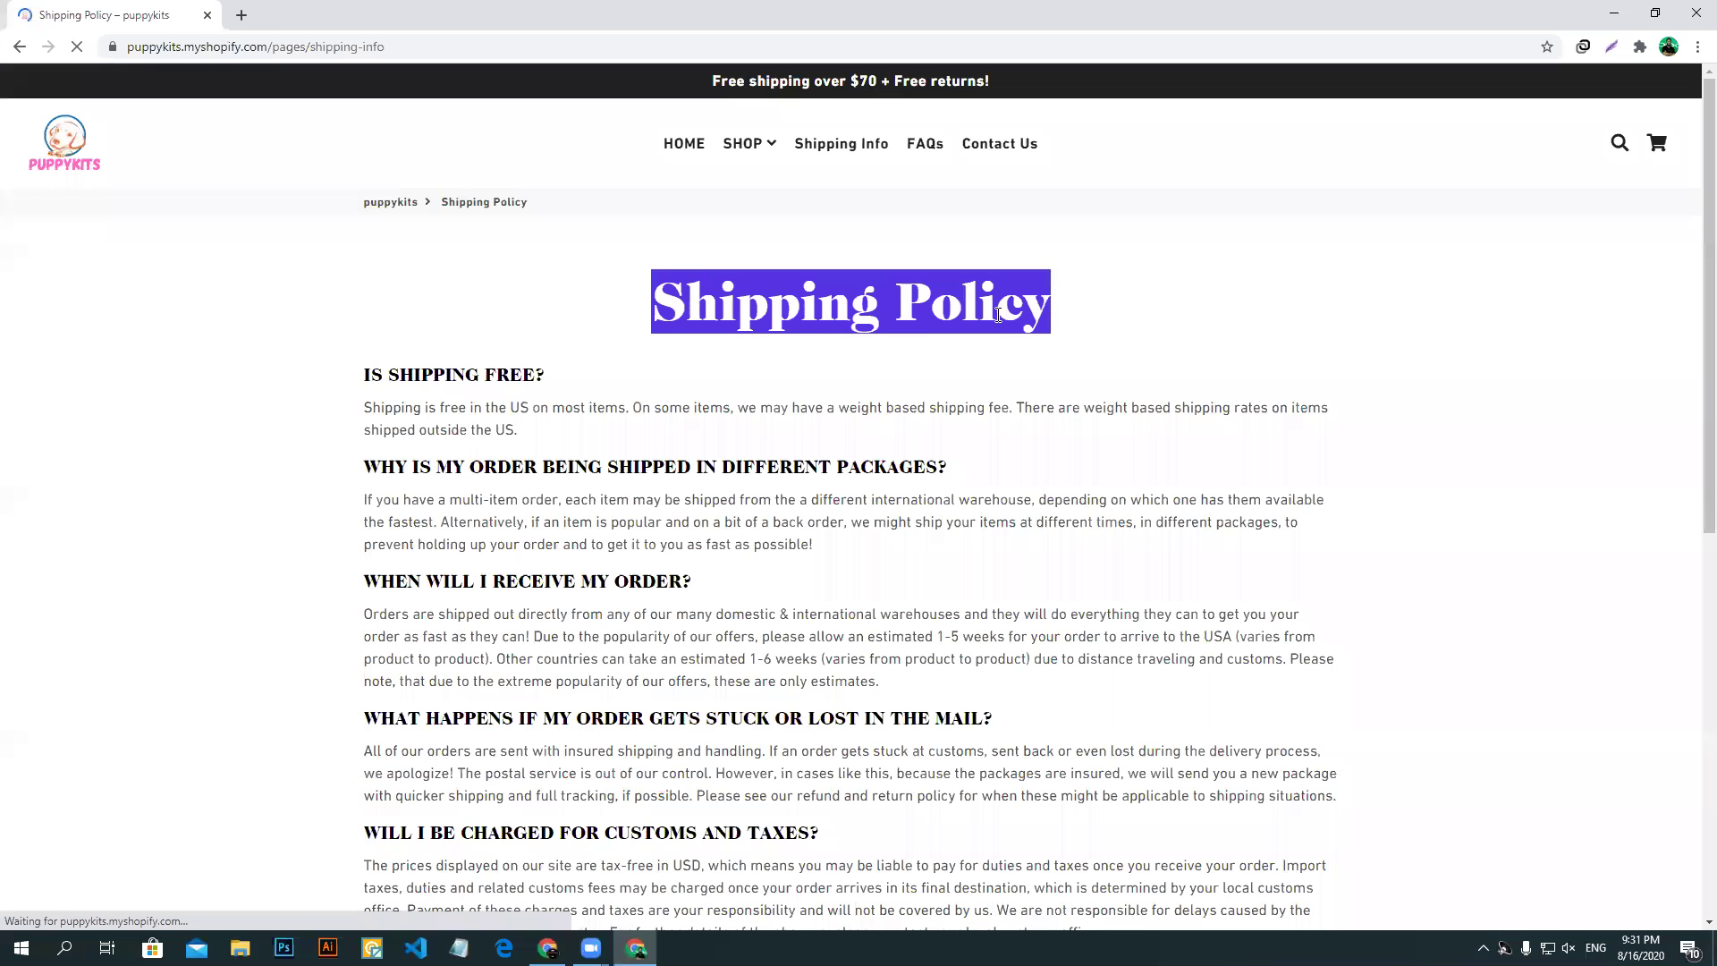
right_click(999, 315)
click(1029, 329)
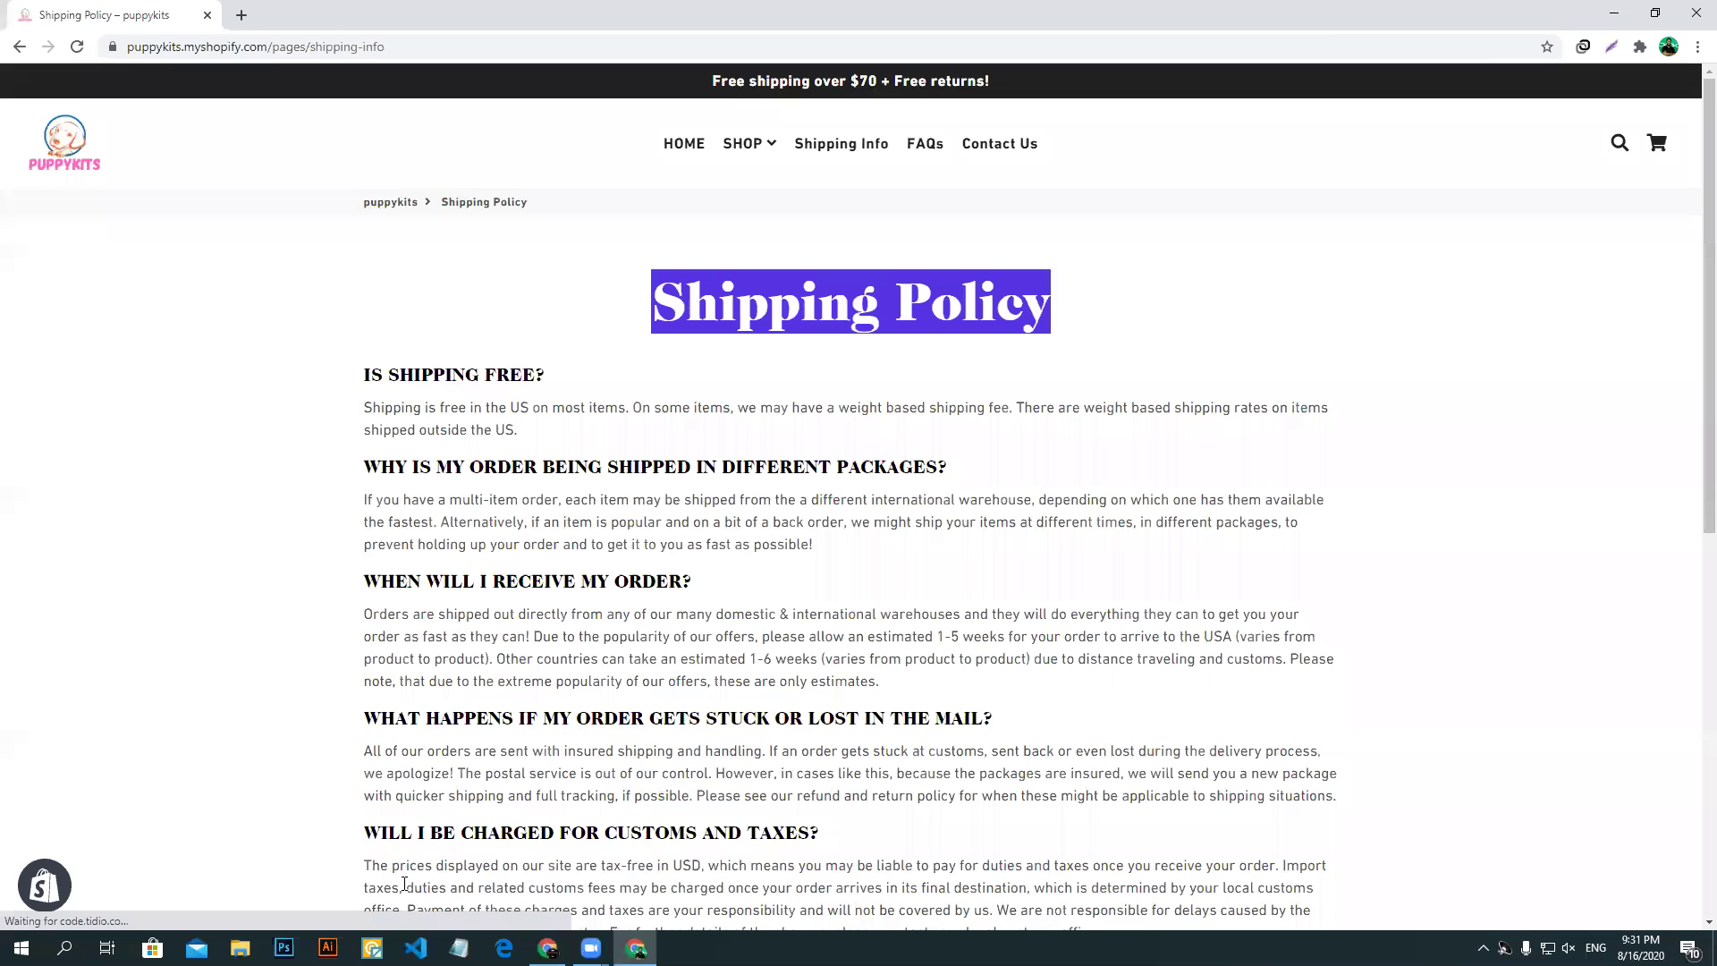
- Return to Sadiamou's unsaved page and paste "Shipping Policy" as its title
key(alt+Tab)
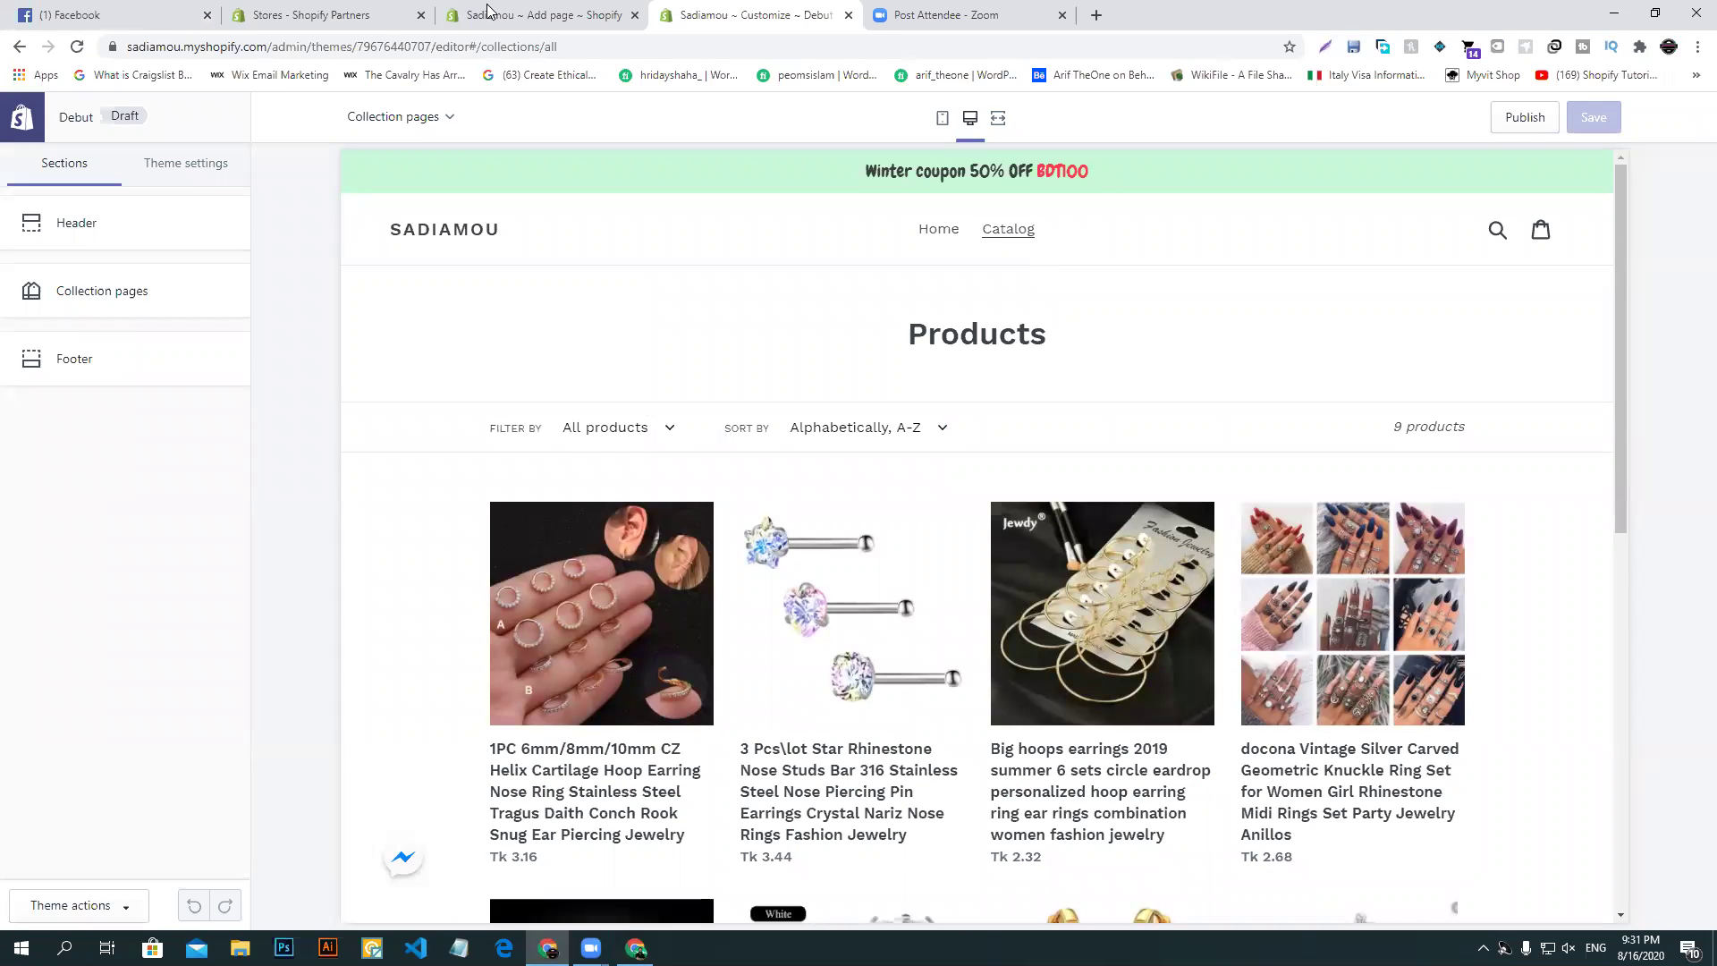
click(489, 12)
key(ctrl+v)
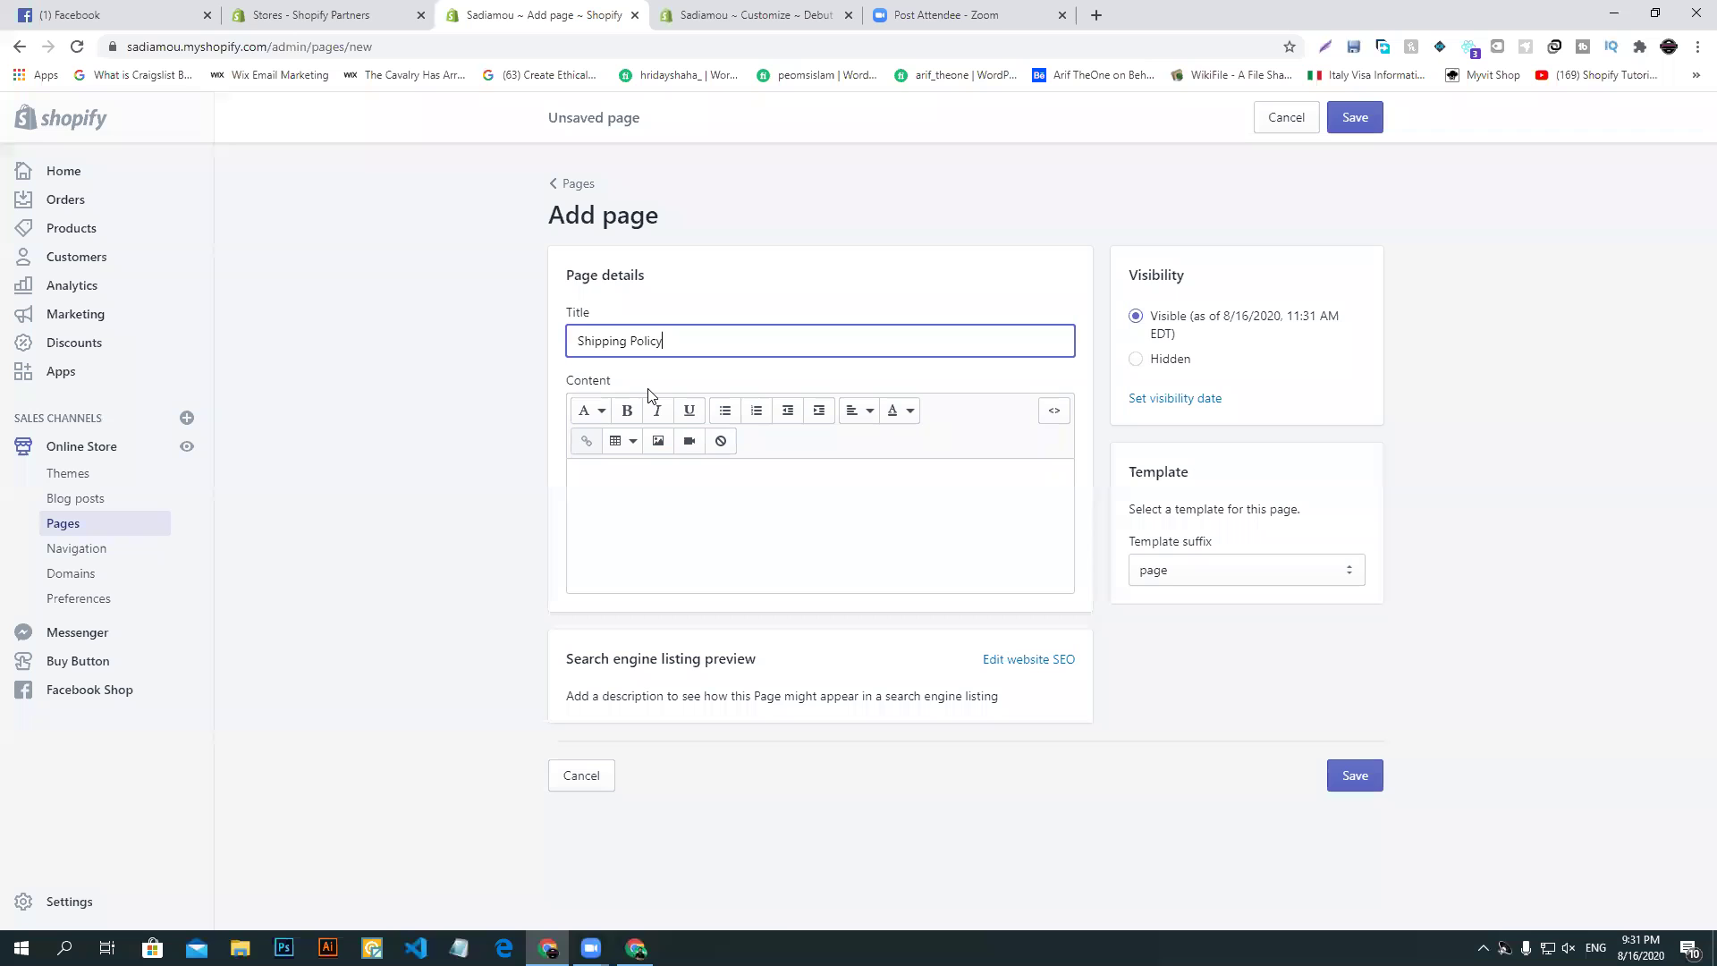
- Copy the puppykits shipping policy text, from "Is shipping free?" through the Contact Us paragraph
click(669, 523)
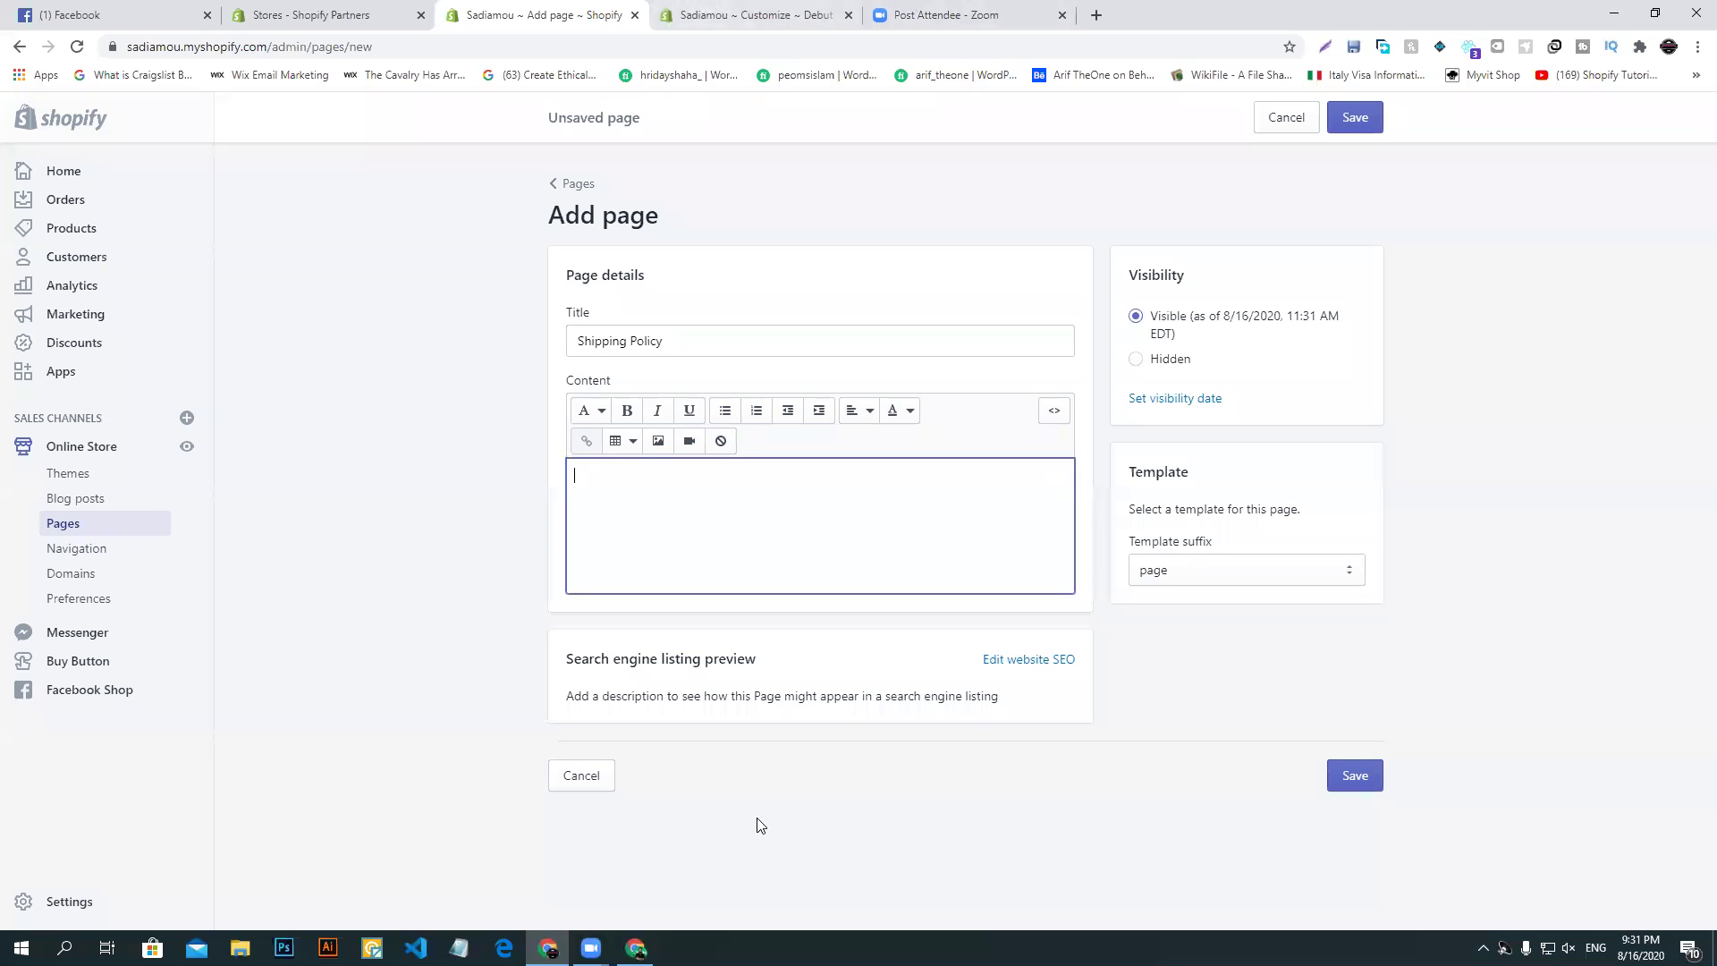
click(636, 948)
scroll(824, 490, down, 2)
drag(362, 197, 1114, 852)
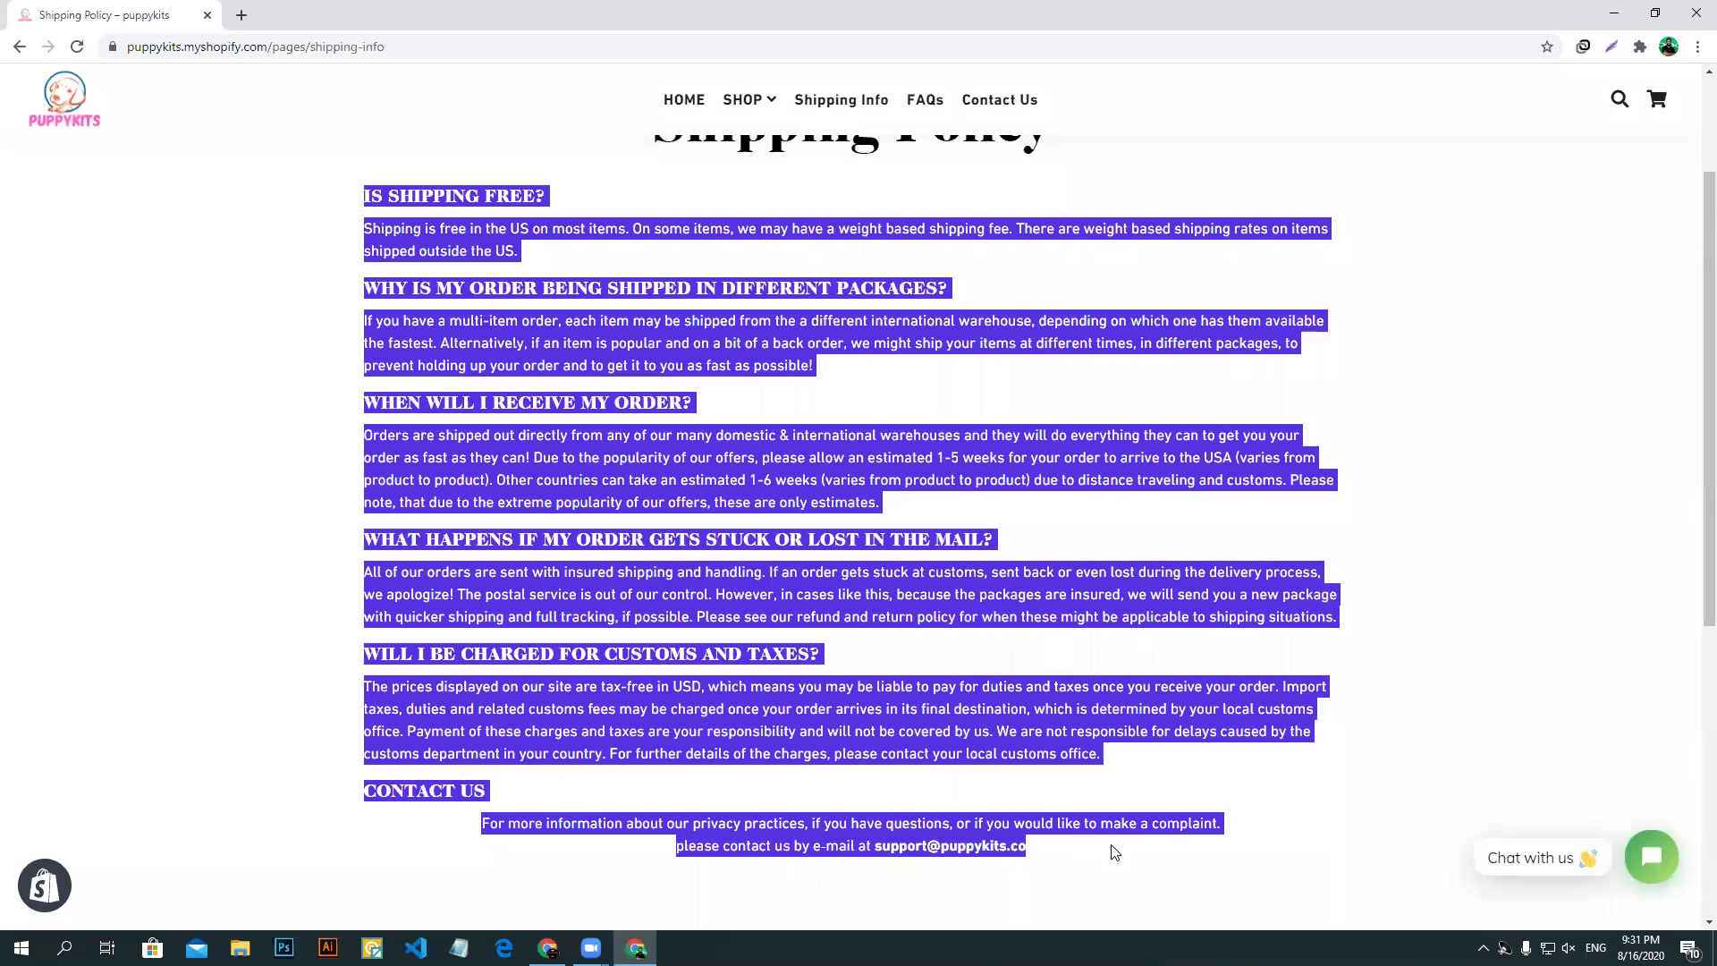
right_click(1055, 734)
click(1100, 745)
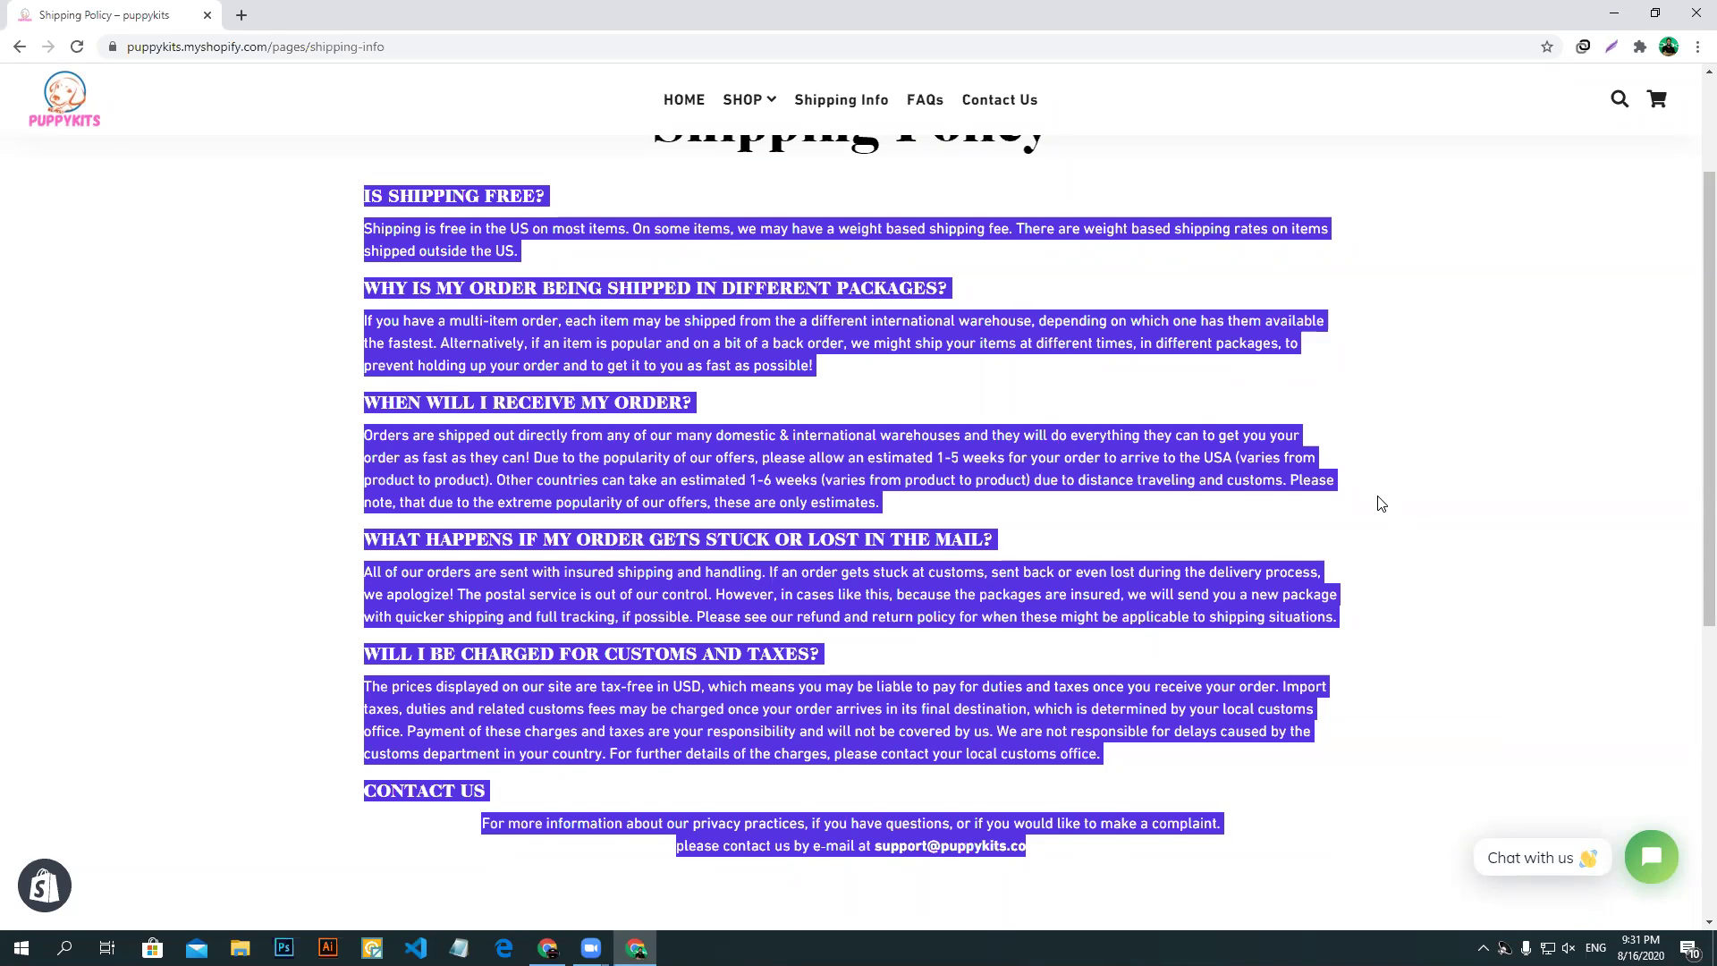
right_click(1237, 443)
click(1423, 463)
click(1580, 447)
scroll(1253, 652, down, 3)
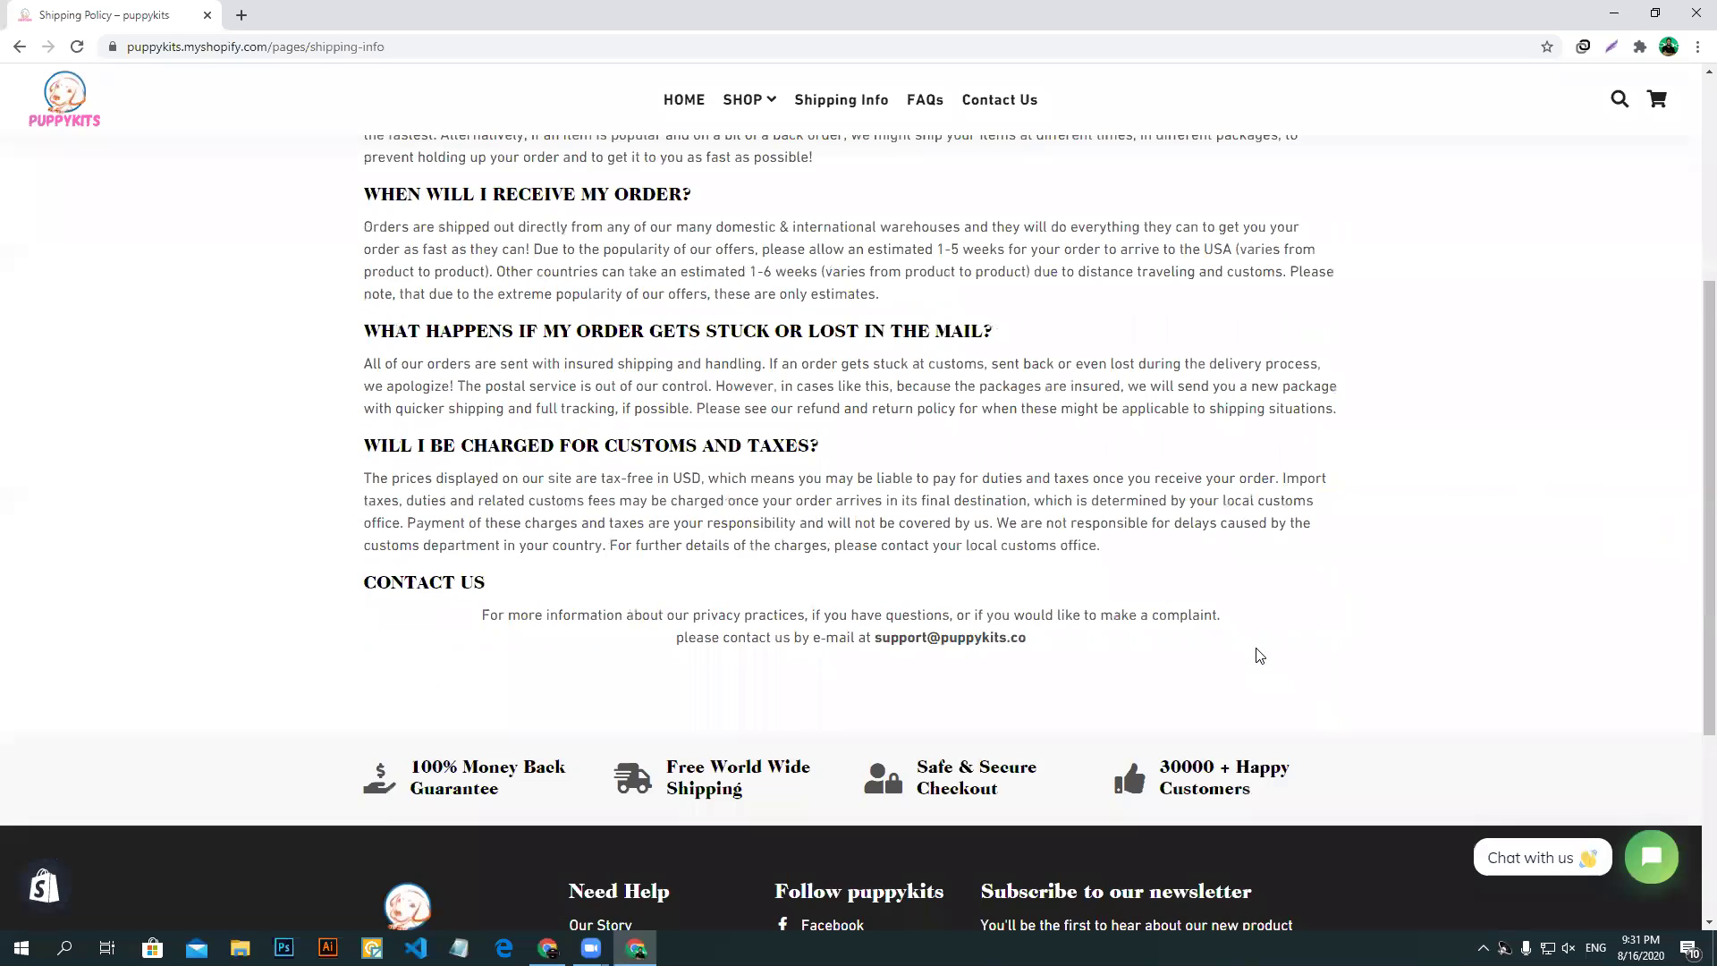
drag(942, 581, 1002, 581)
drag(1709, 583, 1693, 349)
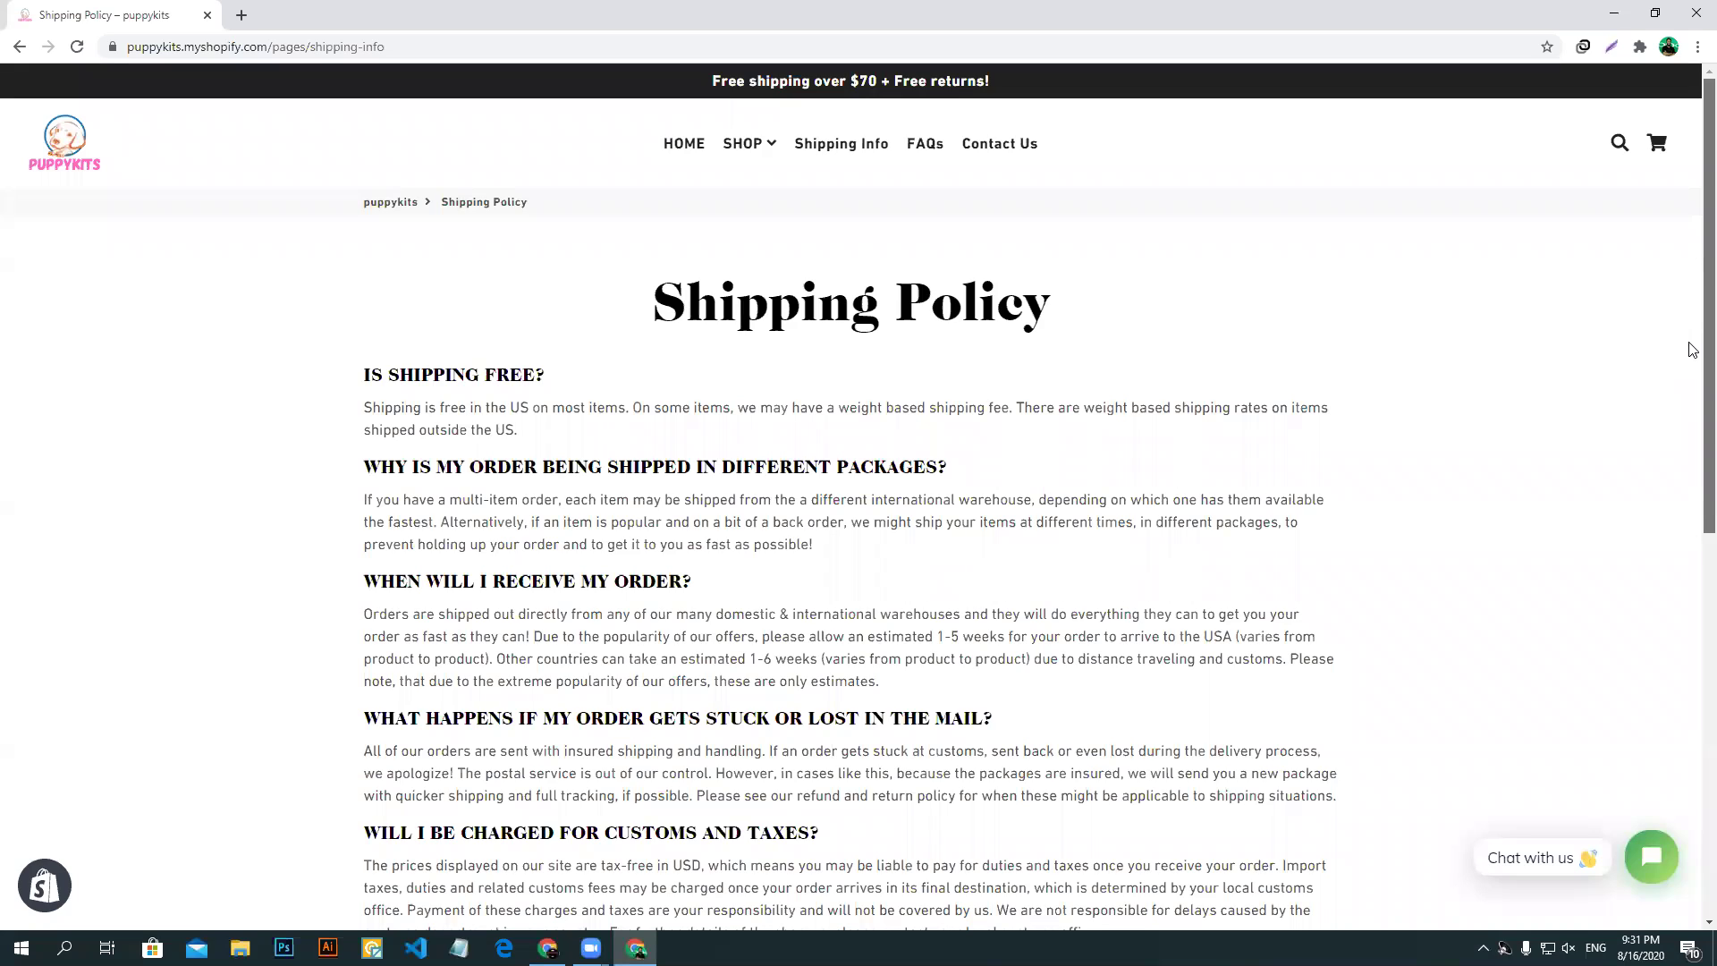
drag(1694, 349, 1692, 709)
drag(1693, 364, 1695, 72)
- Return to Sadiamou's unsaved Shipping Policy page and paste the copied policy text as its content
click(548, 948)
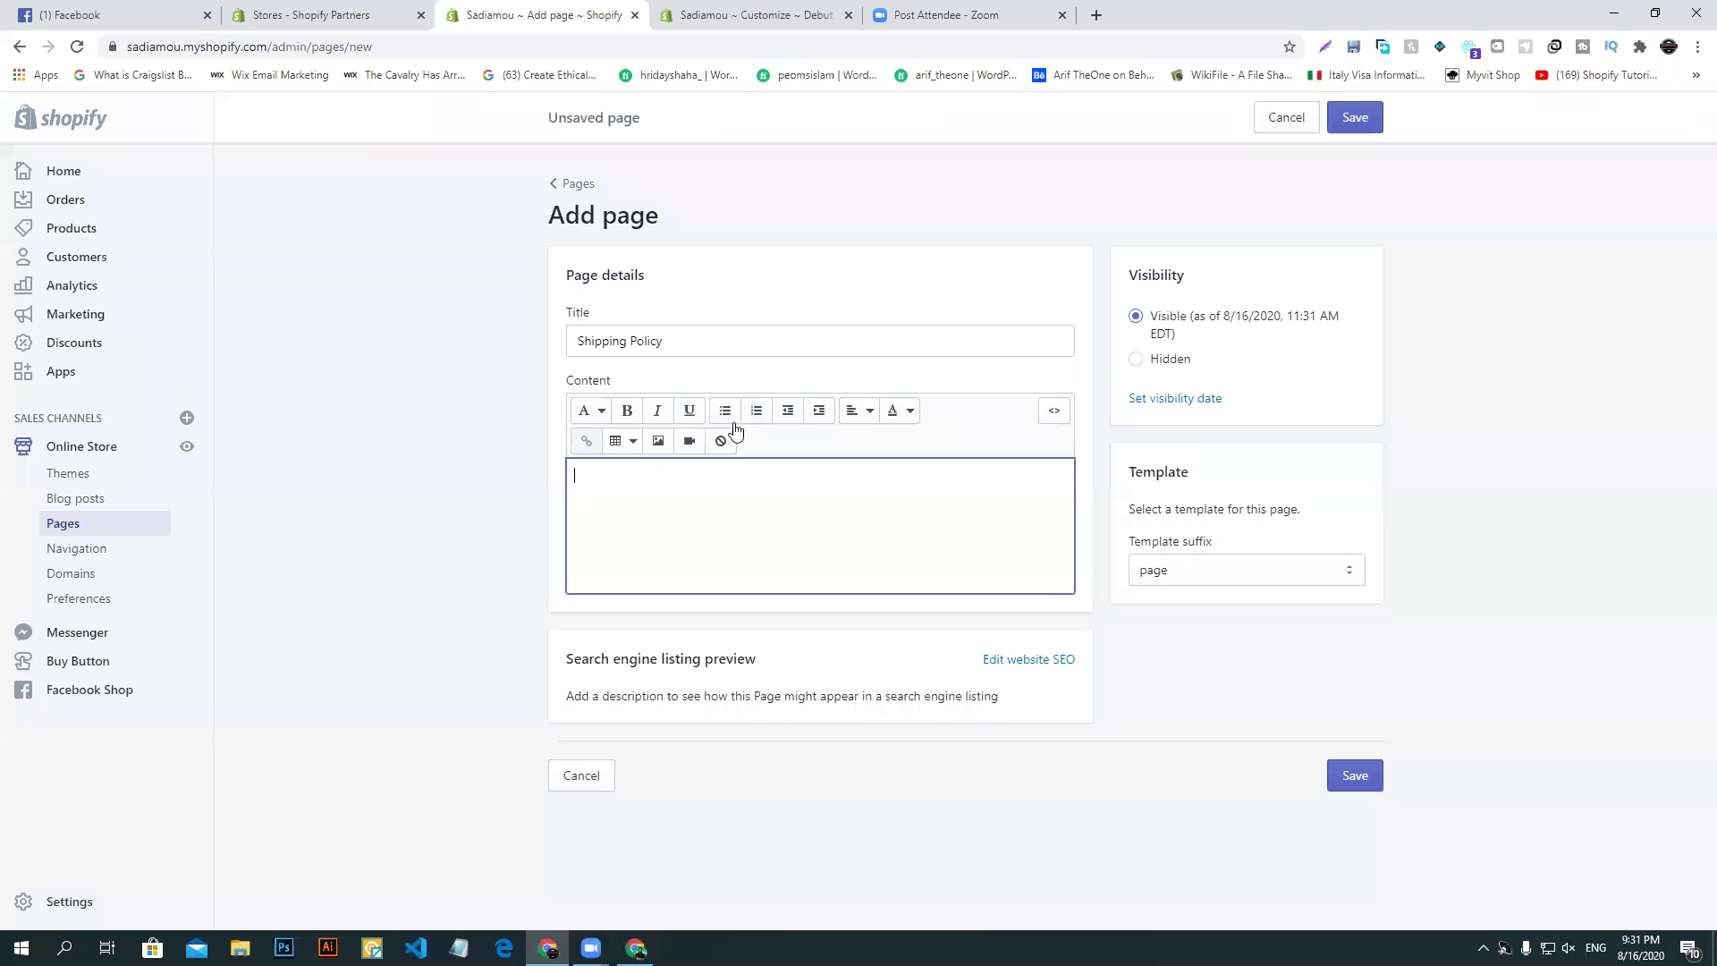
click(660, 492)
key(ctrl+v)
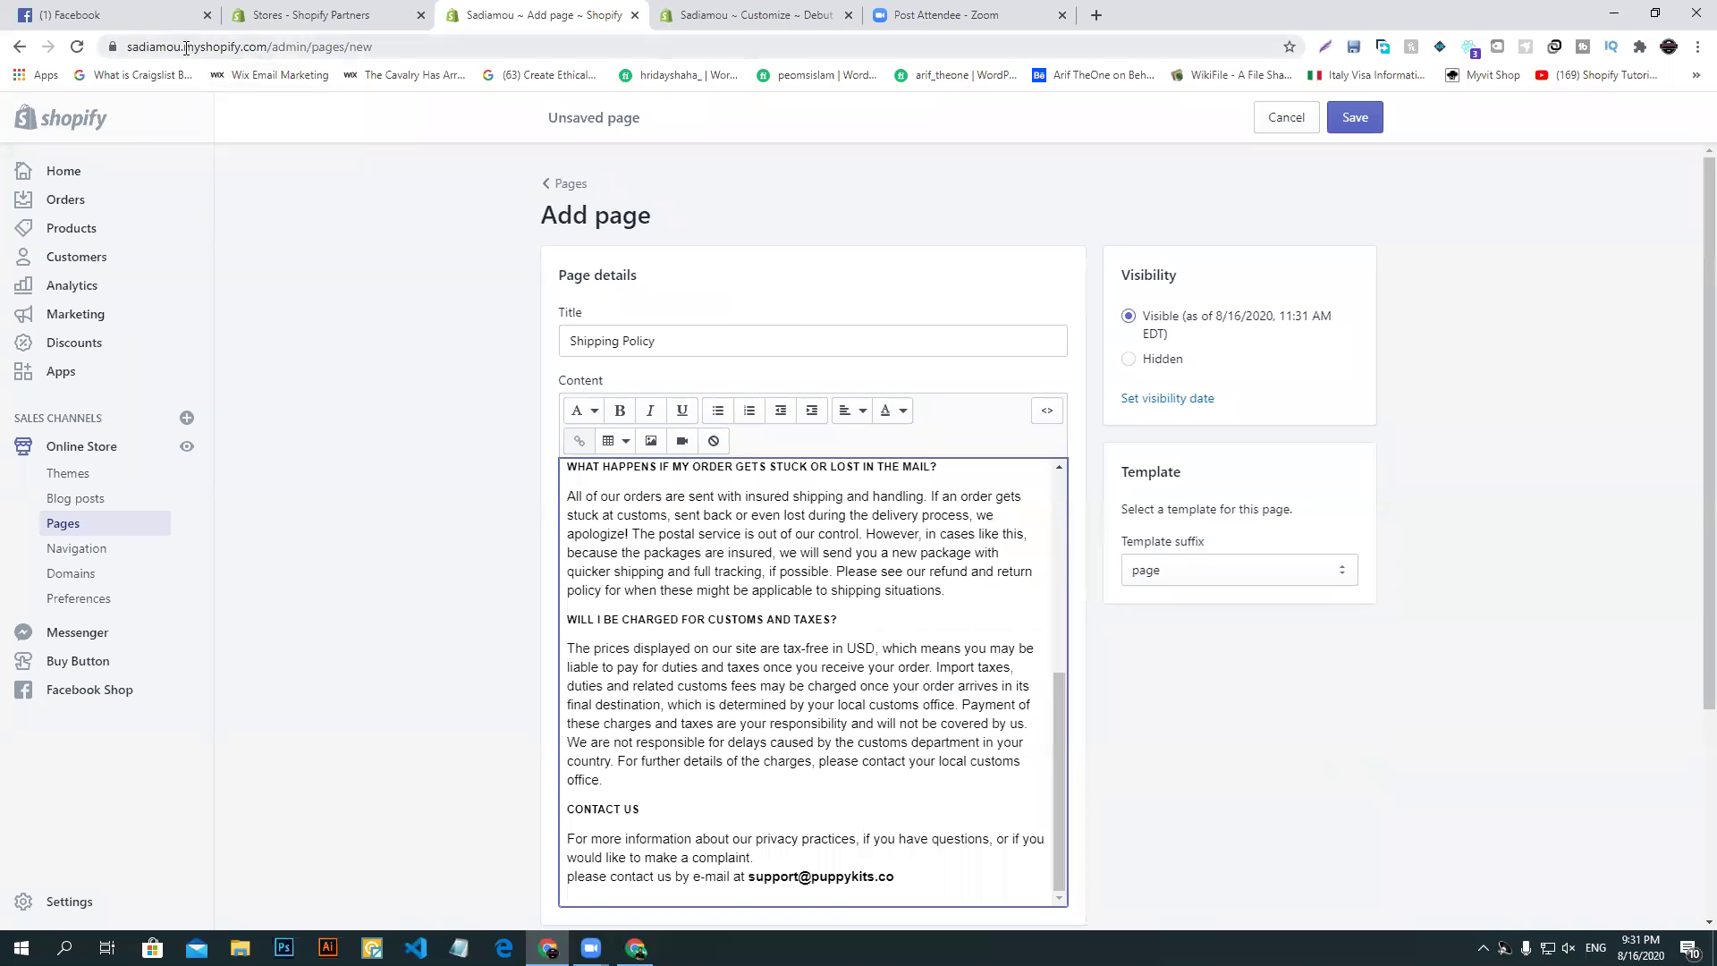
- Replace "puppykits" in the Shipping Policy's contact e-mail with "sadiamou" copied from the store address, and save the page
drag(182, 48, 128, 48)
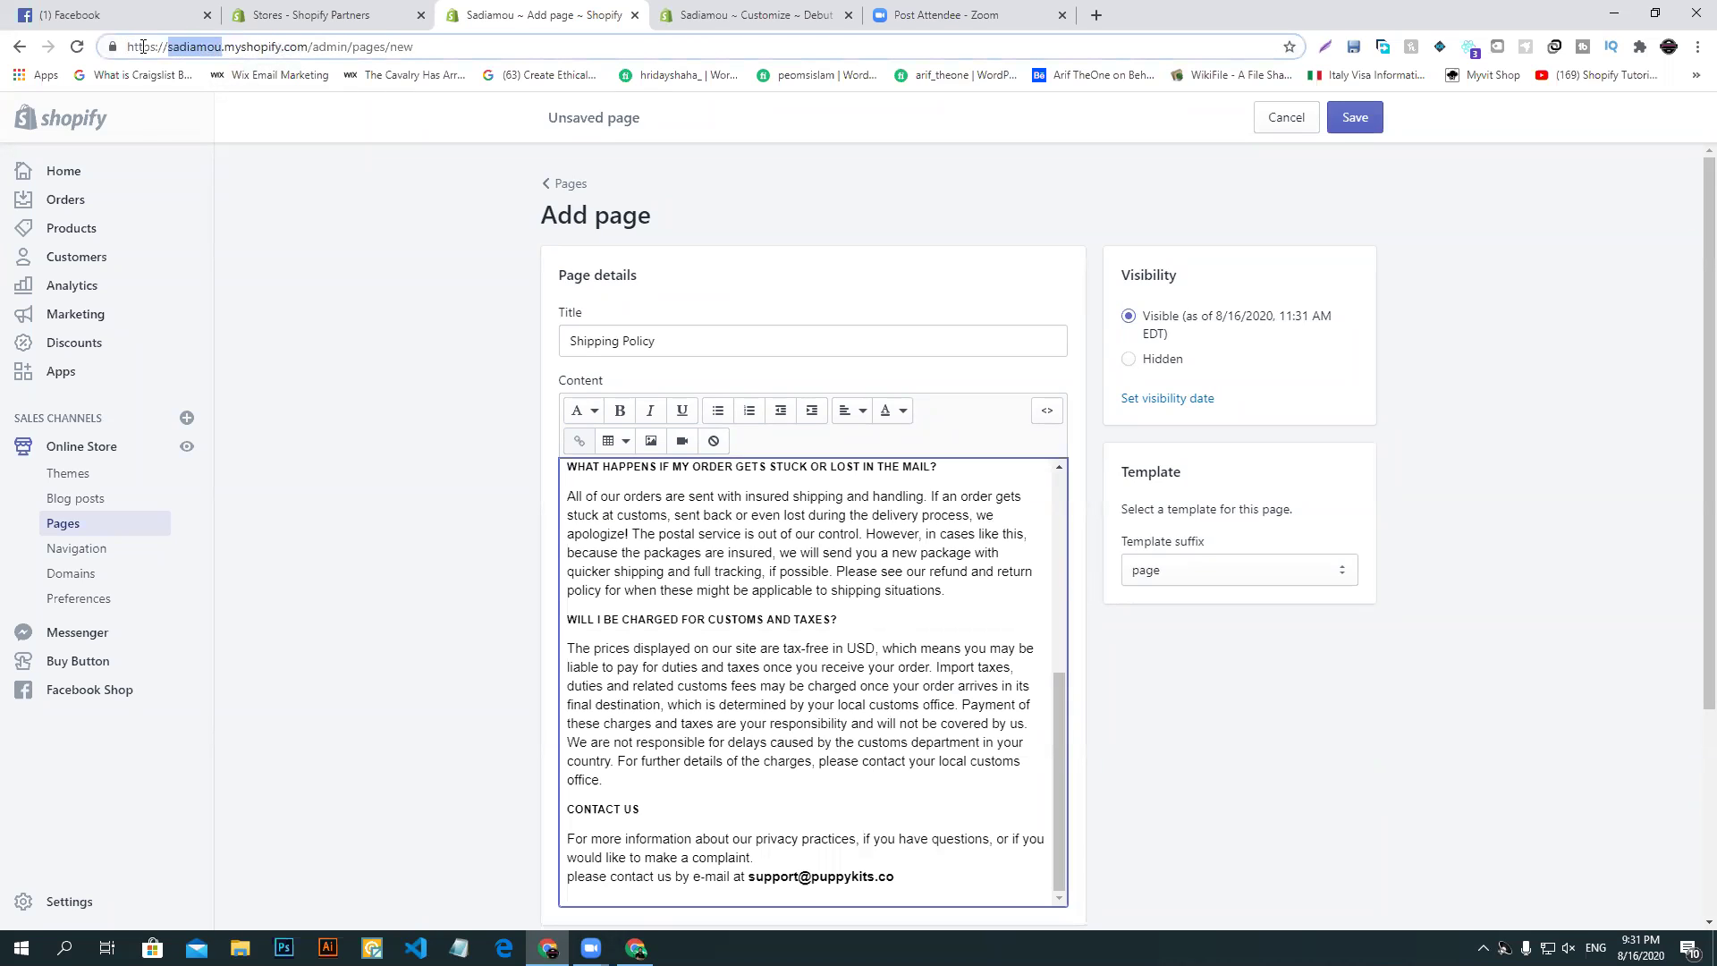
right_click(186, 53)
click(233, 152)
scroll(811, 589, down, 3)
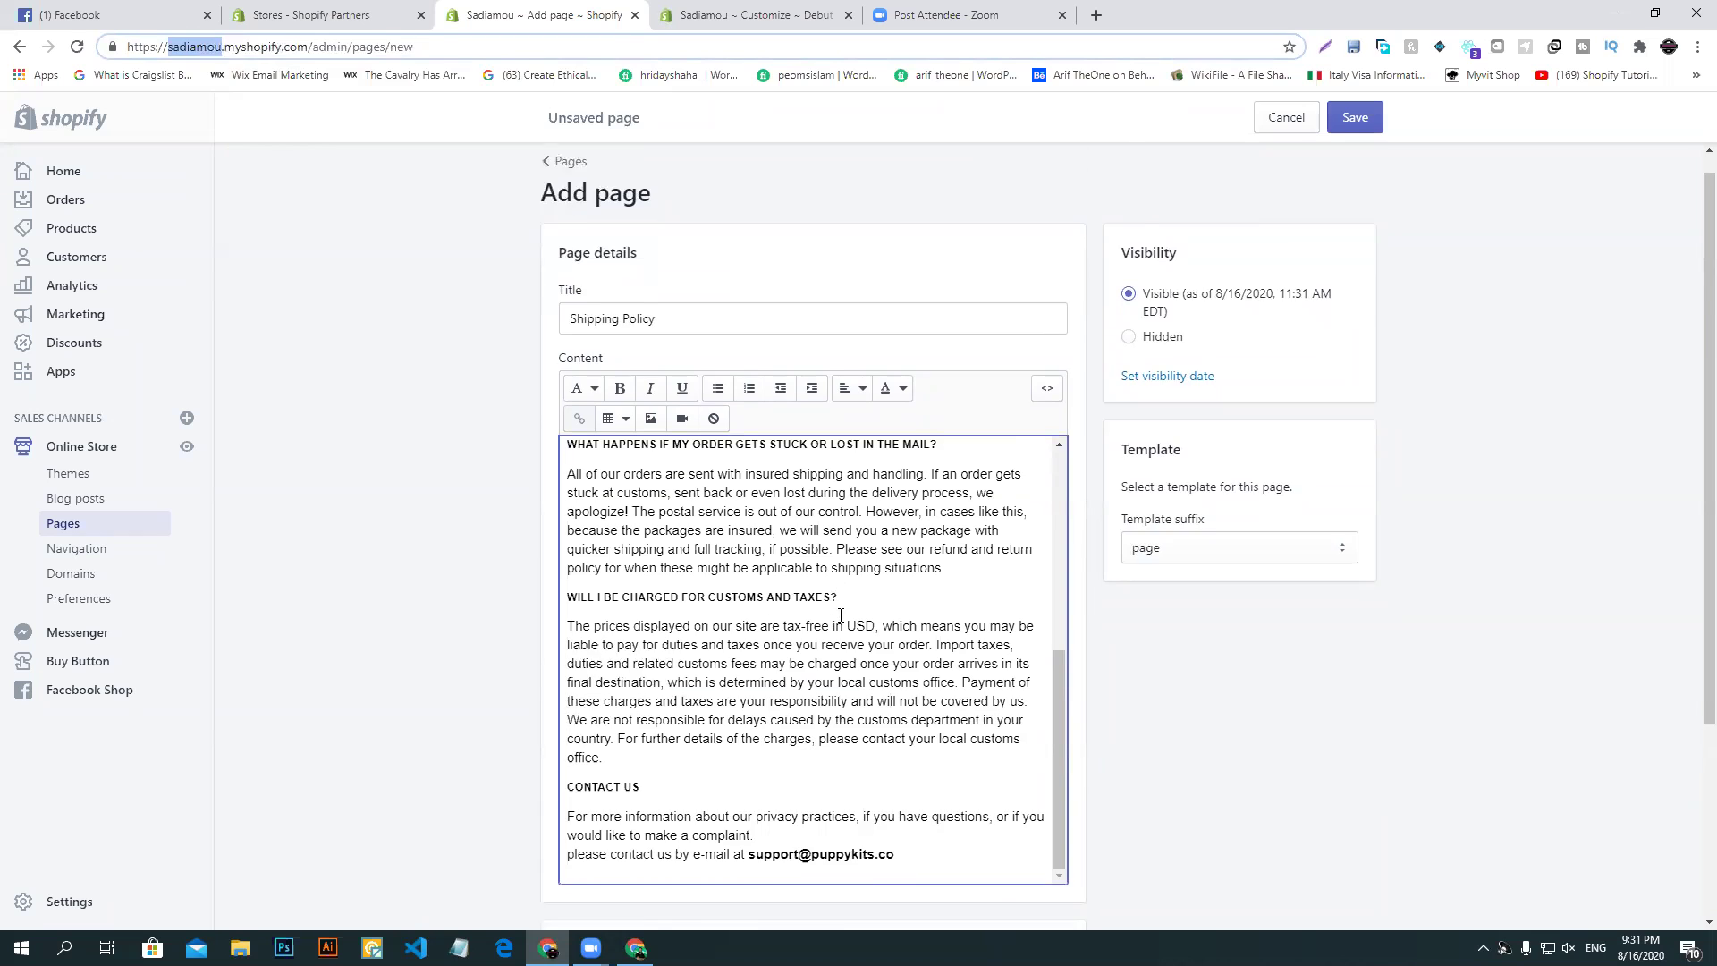
drag(817, 587, 872, 582)
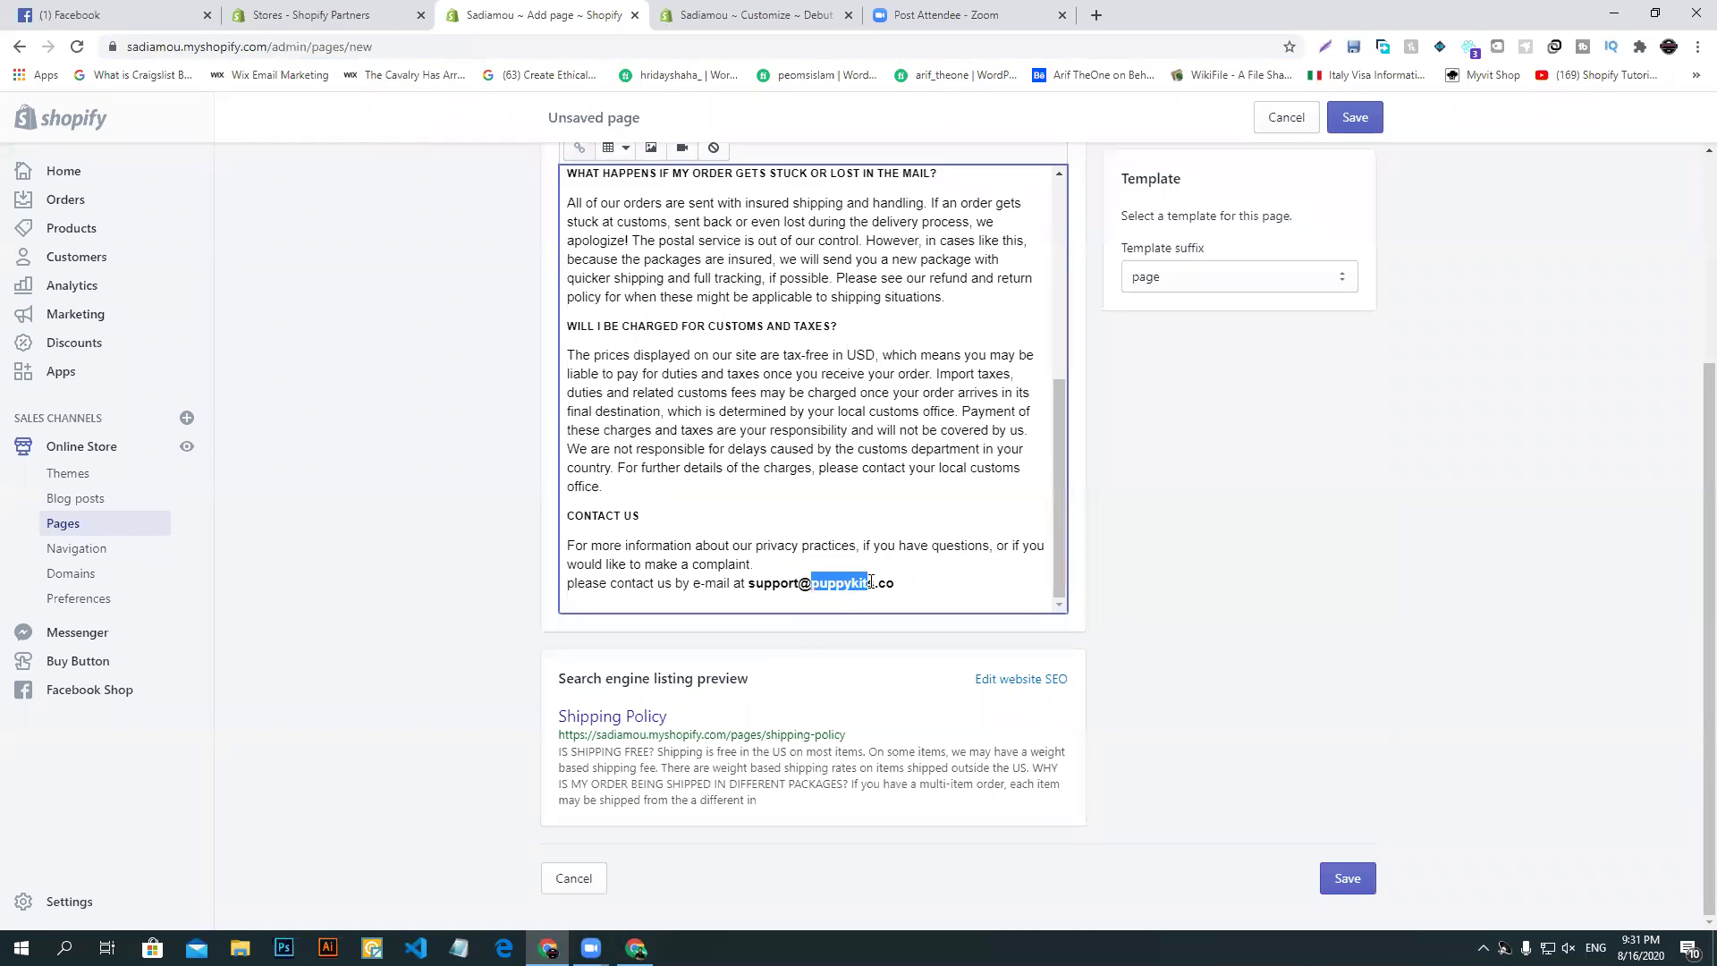
click(879, 582)
drag(873, 584, 815, 583)
key(ctrl+v)
click(1375, 881)
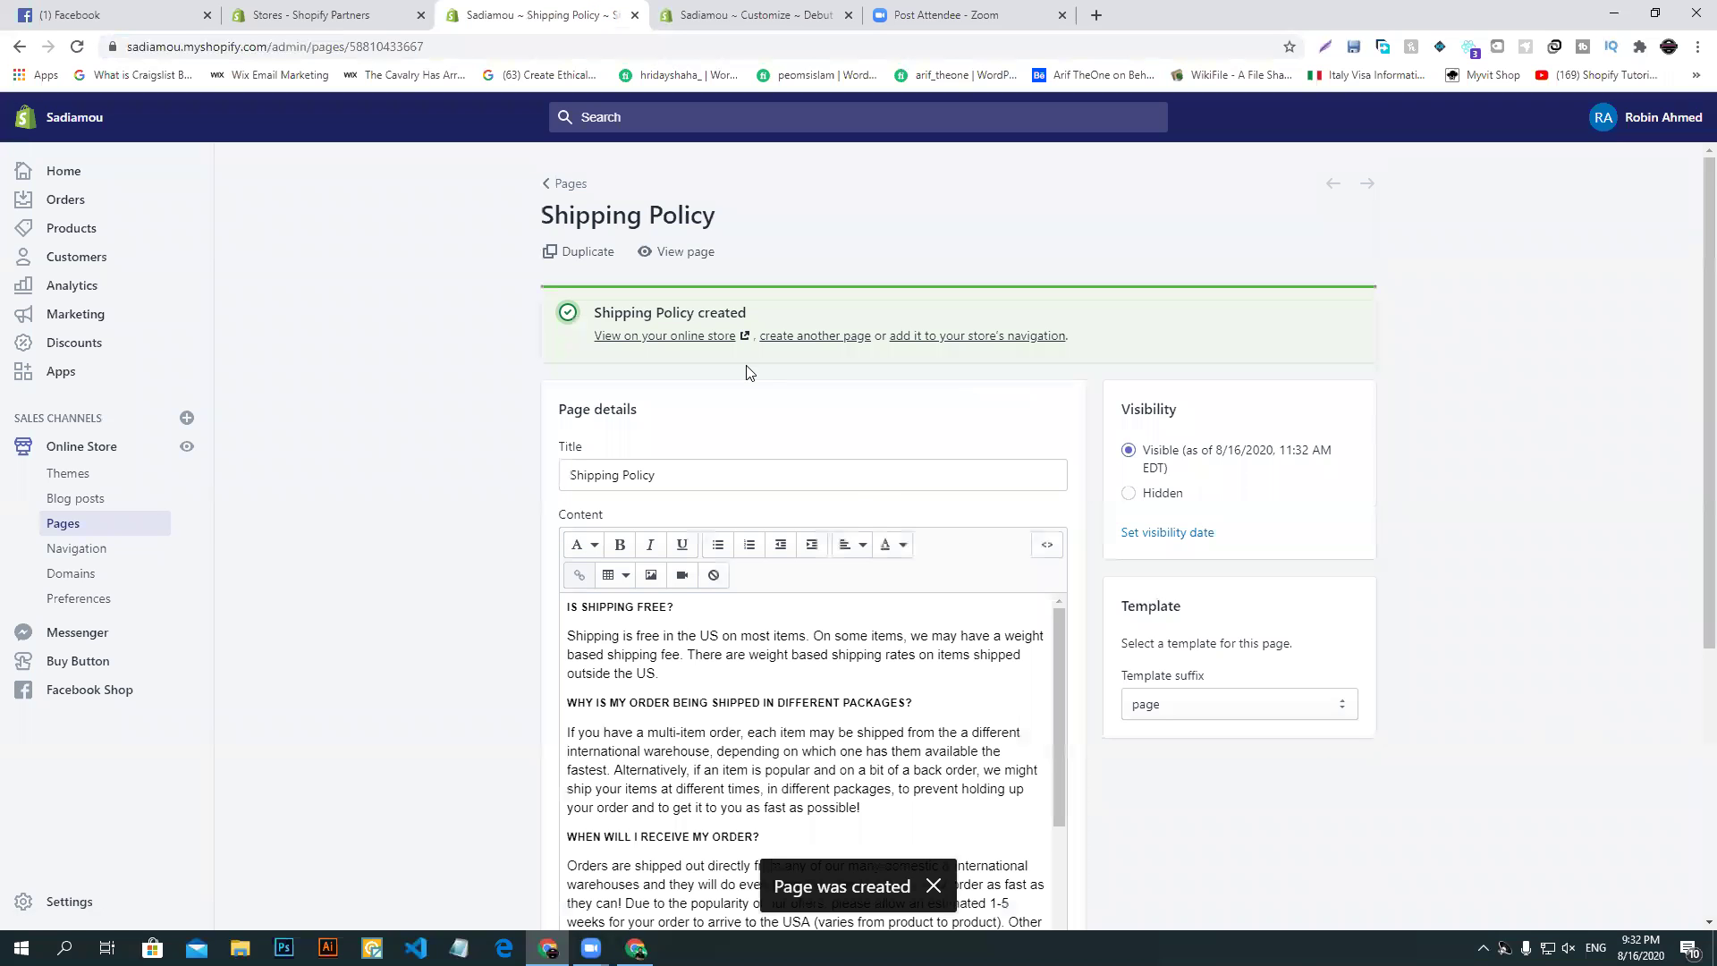
- View the saved Shipping Policy page on the Sadiamou storefront and read through to its Contact Us section
click(672, 253)
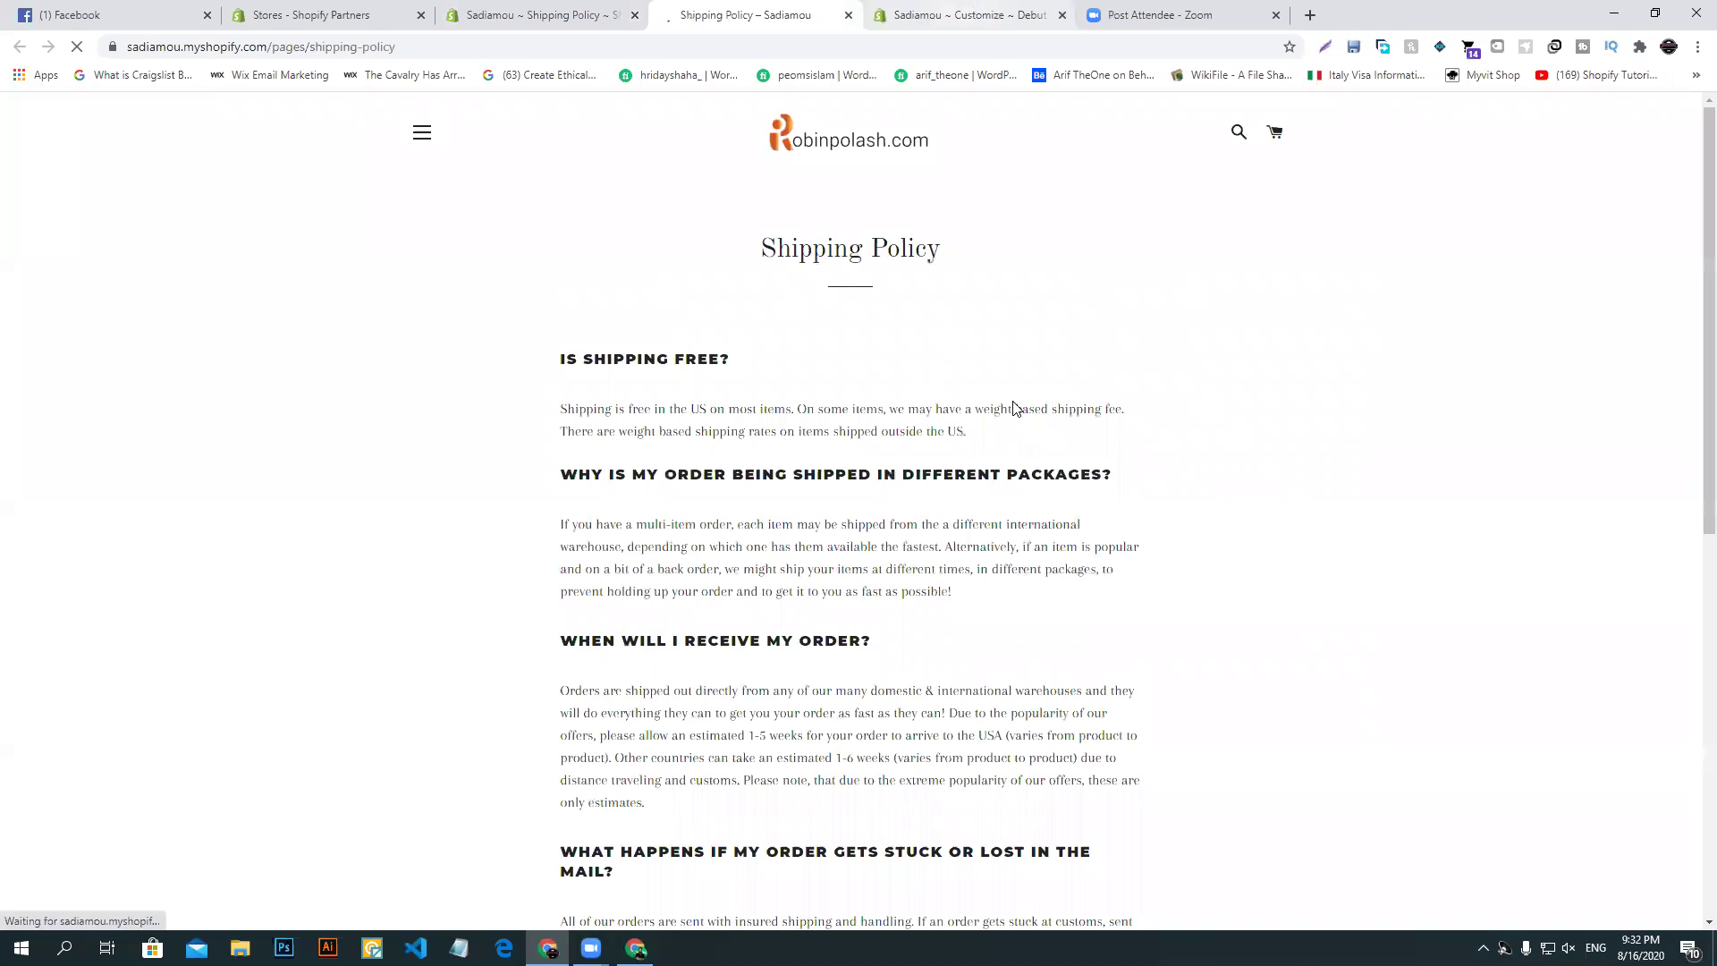
scroll(985, 569, down, 5)
scroll(985, 569, down, 5)
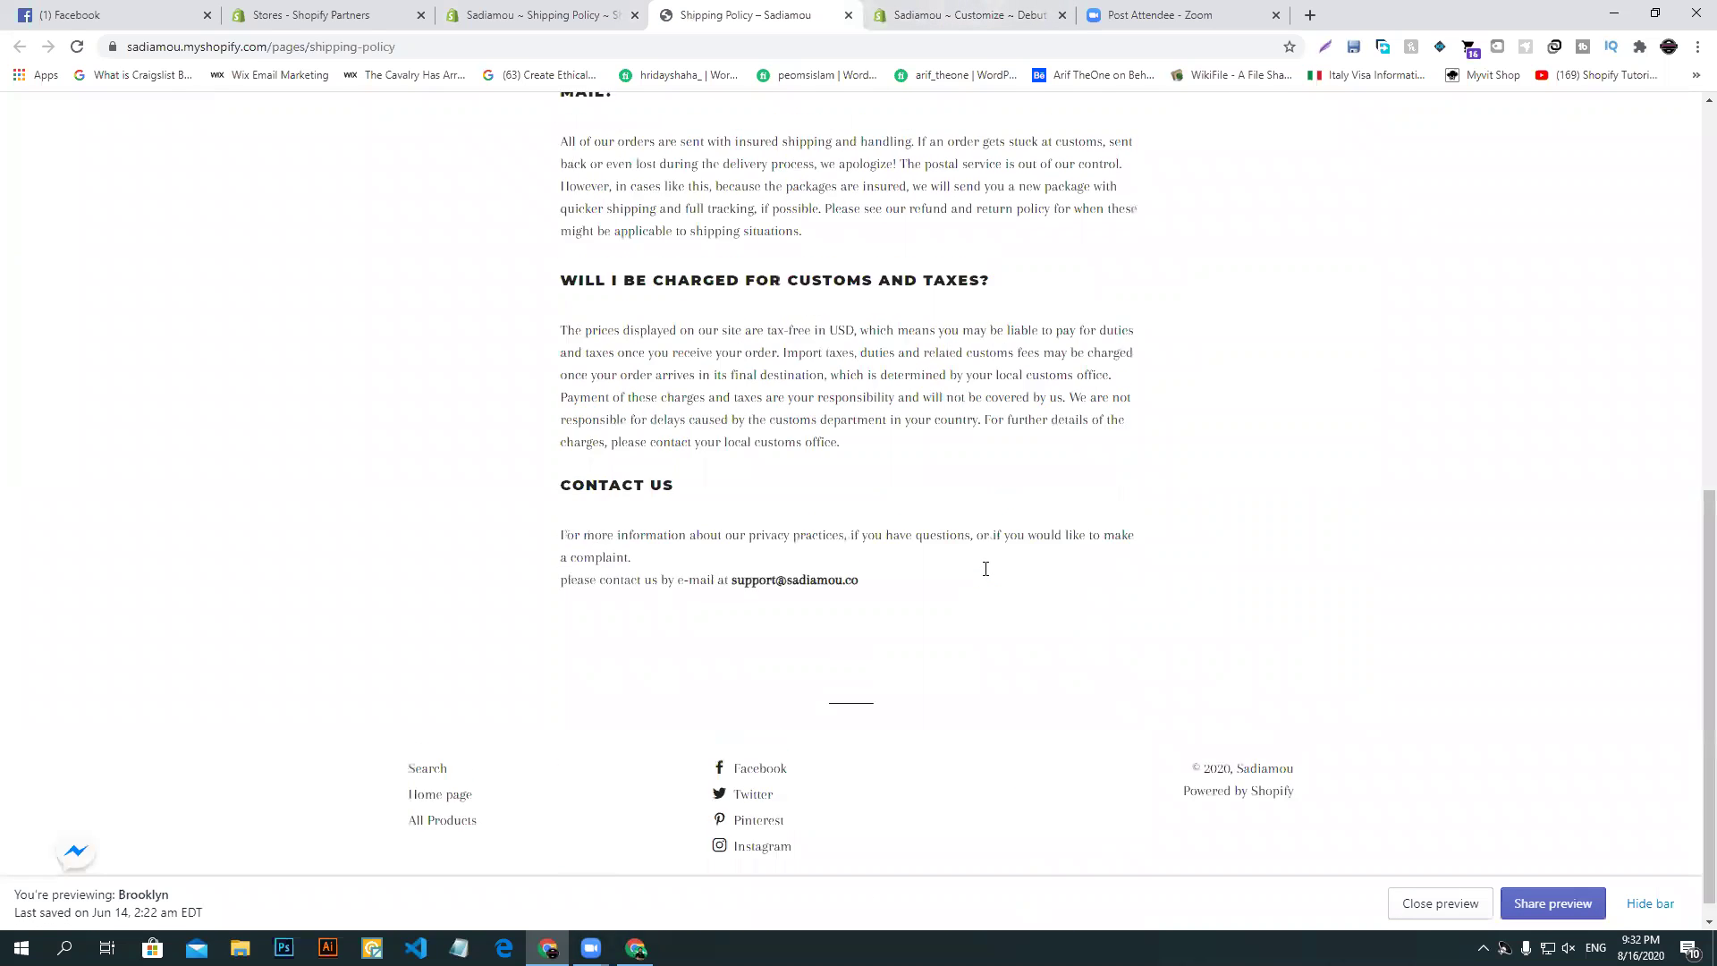
scroll(985, 569, up, 10)
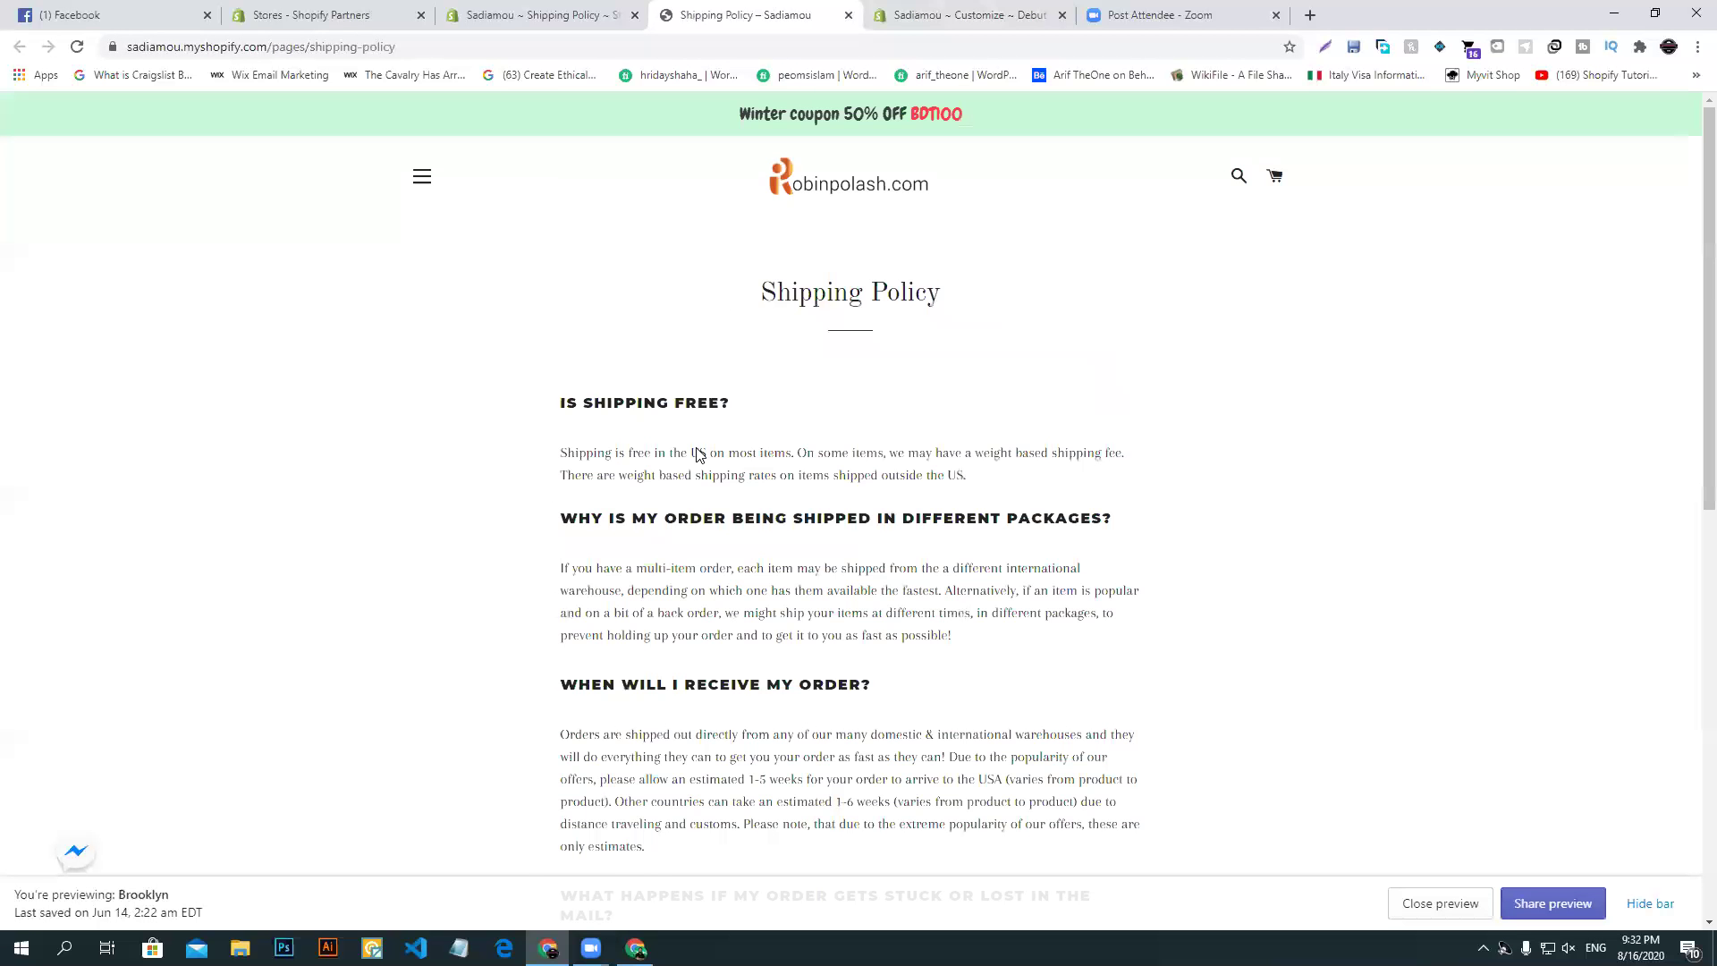
scroll(606, 561, down, 10)
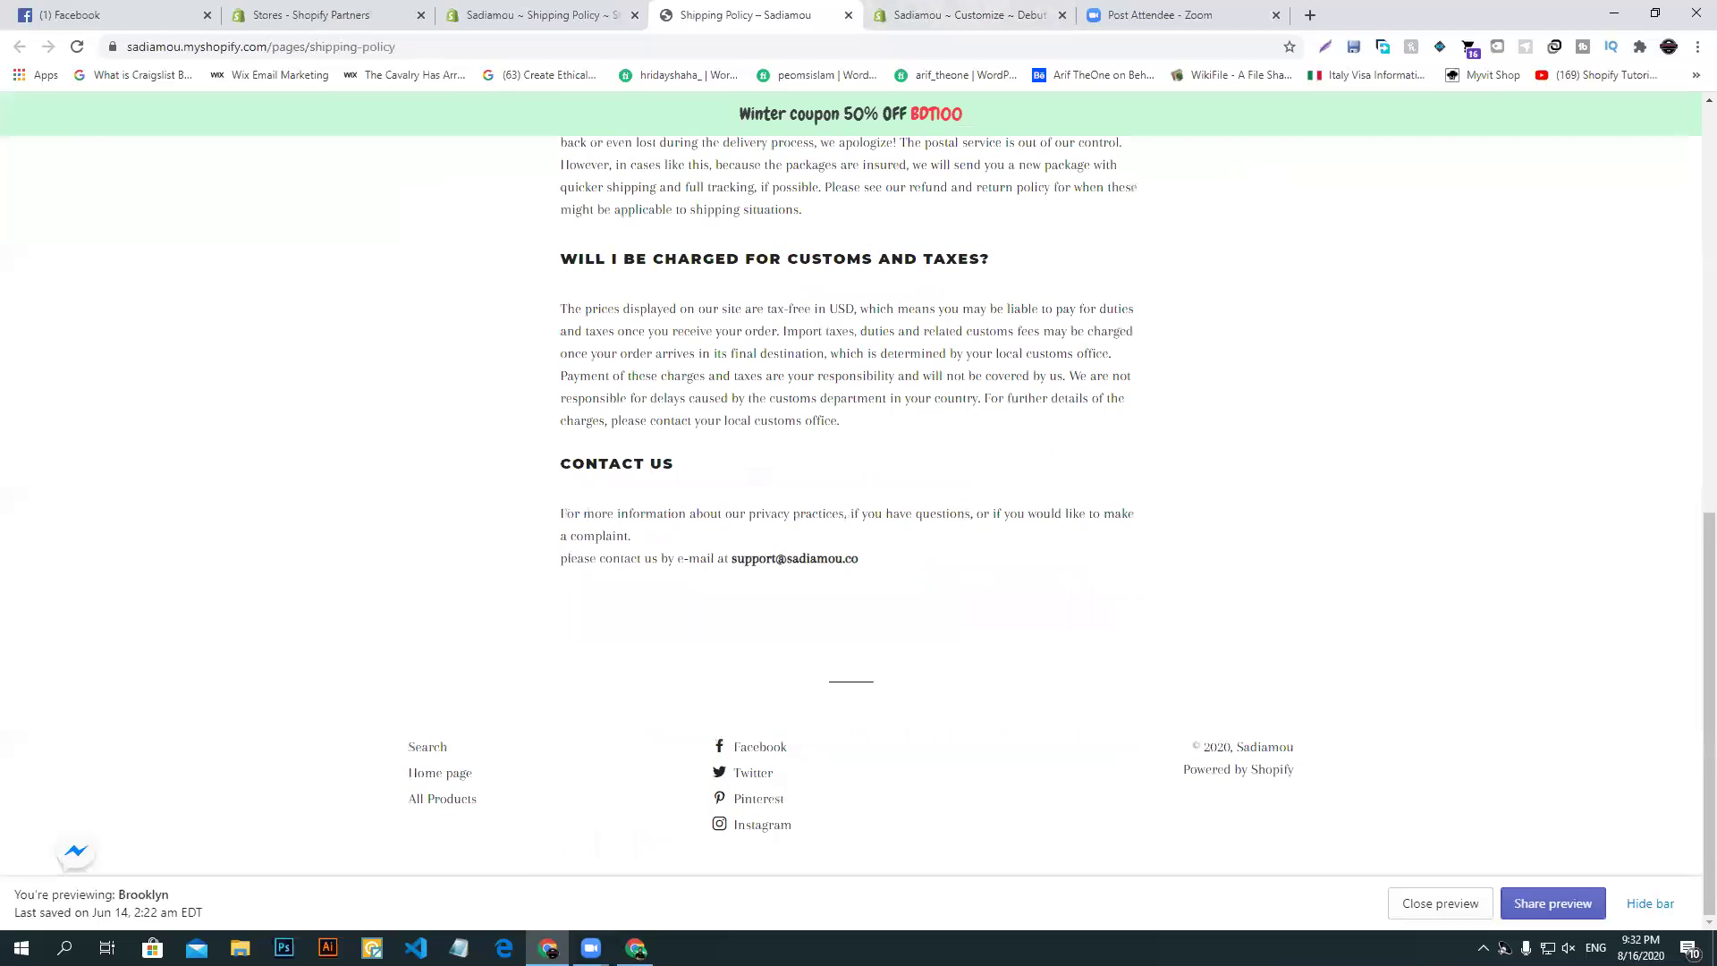
- Compare the puppykits shipping policy with Sadiamou's Shipping Policy page, and close the storefront preview
click(637, 950)
scroll(922, 481, down, 4)
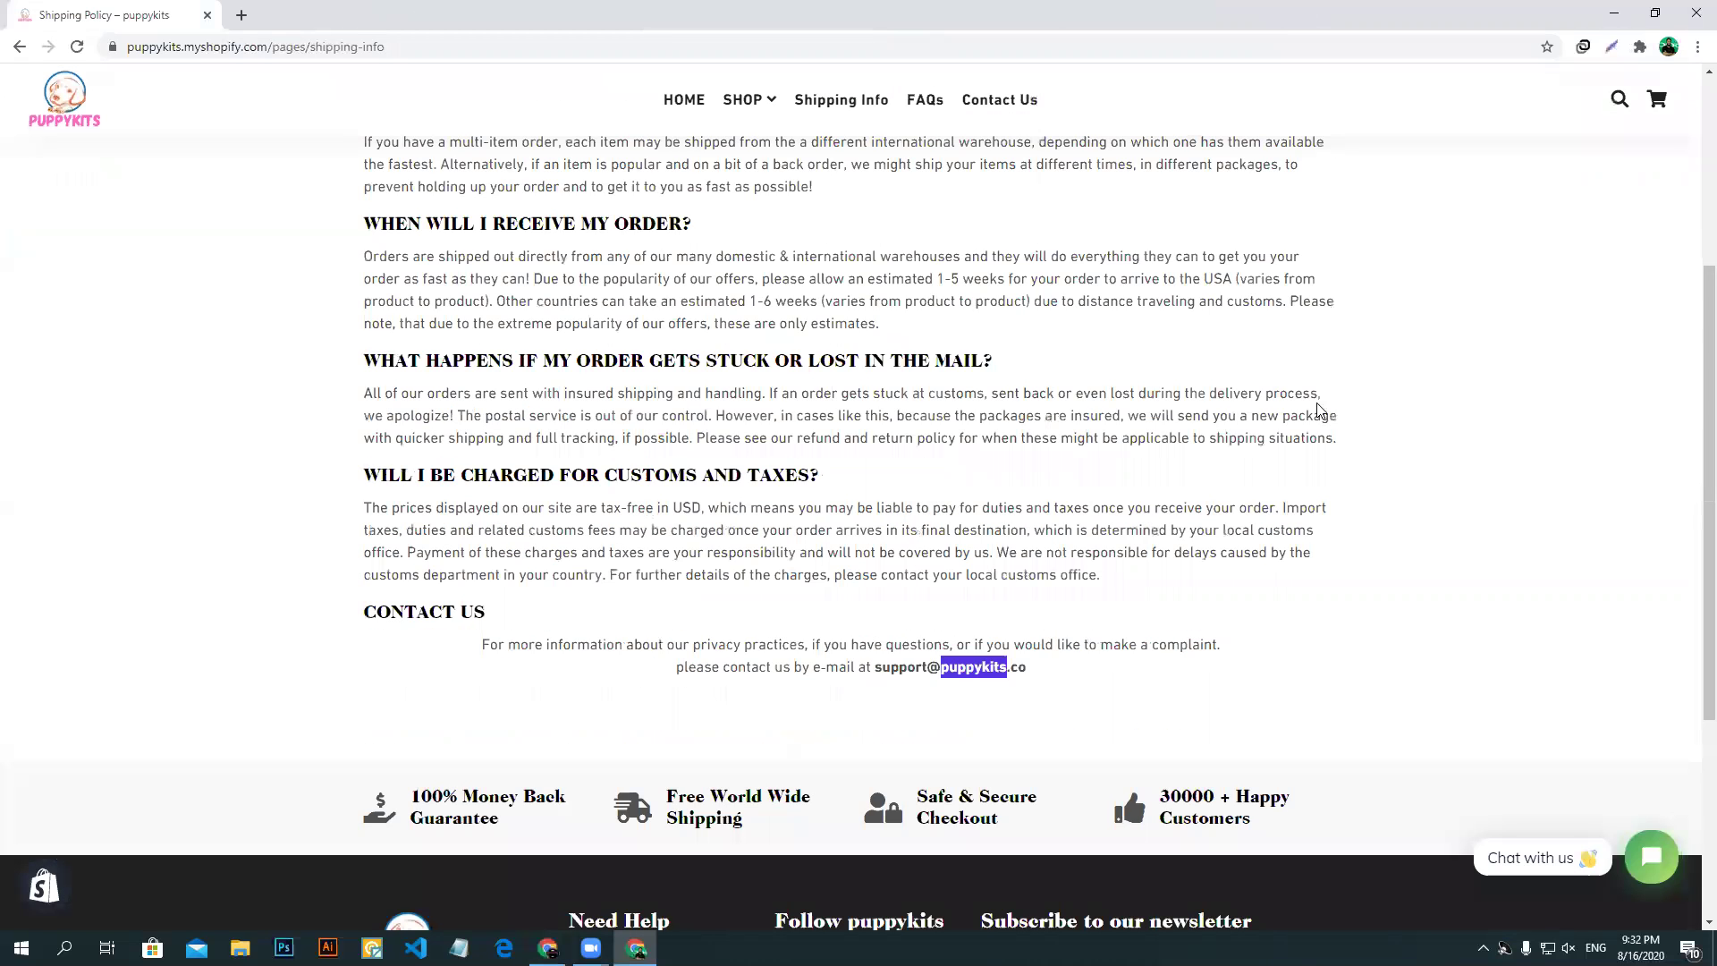
click(1523, 345)
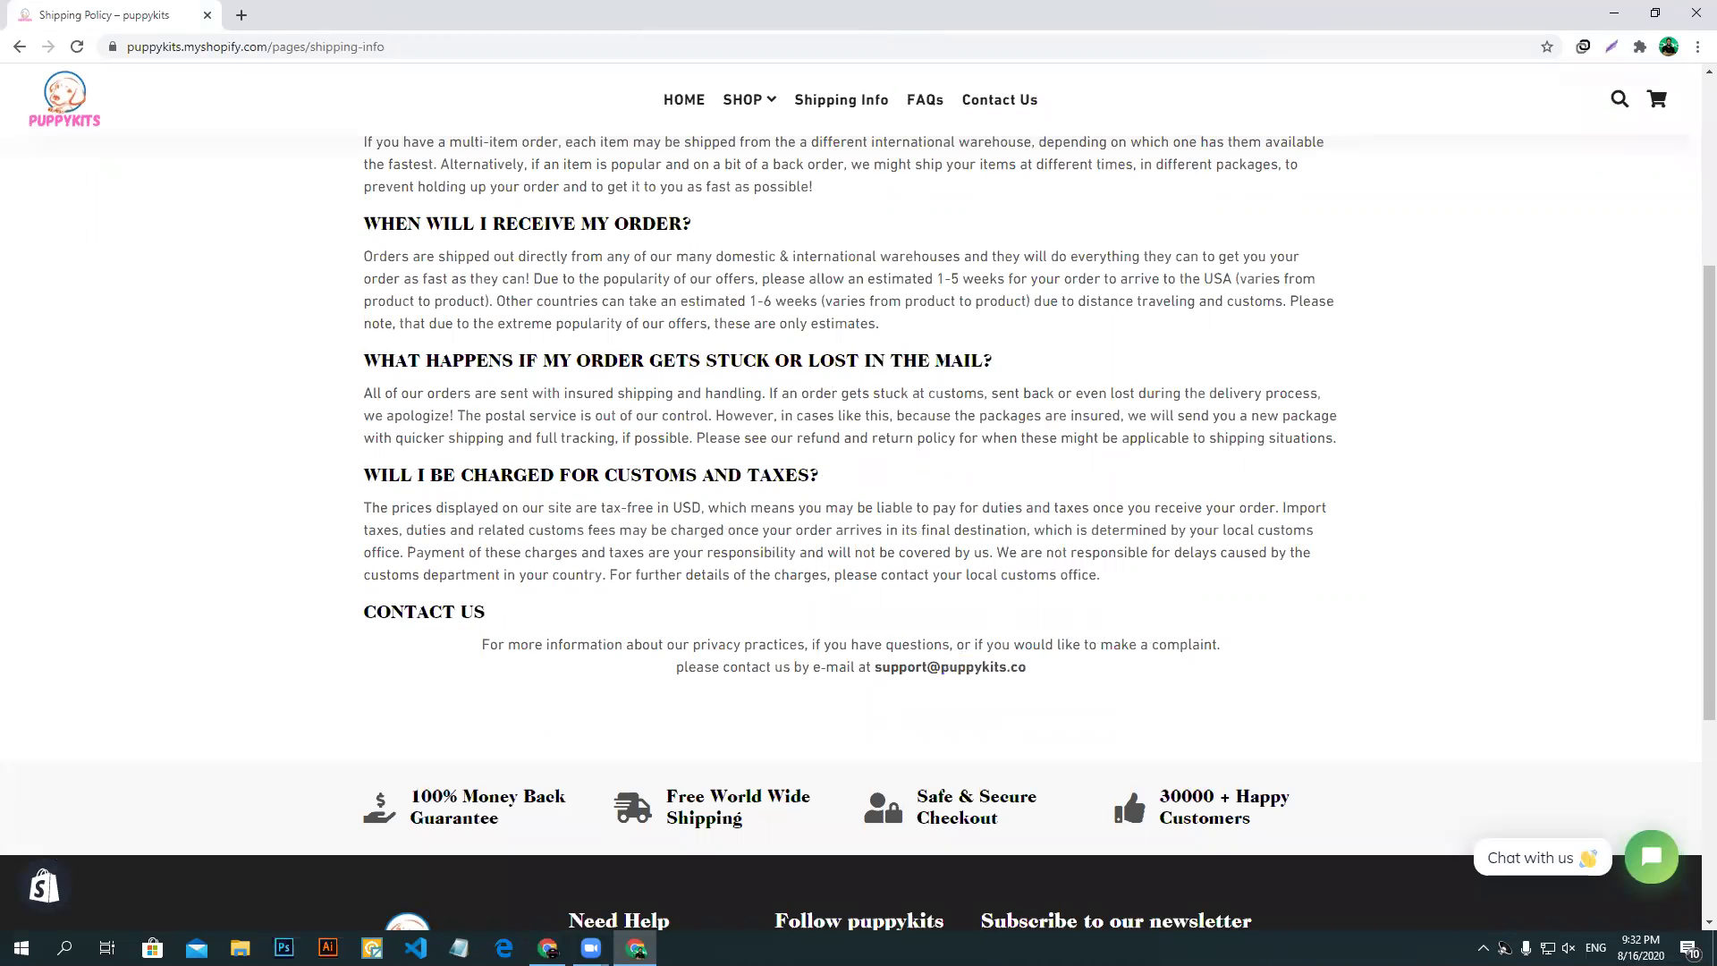
click(548, 948)
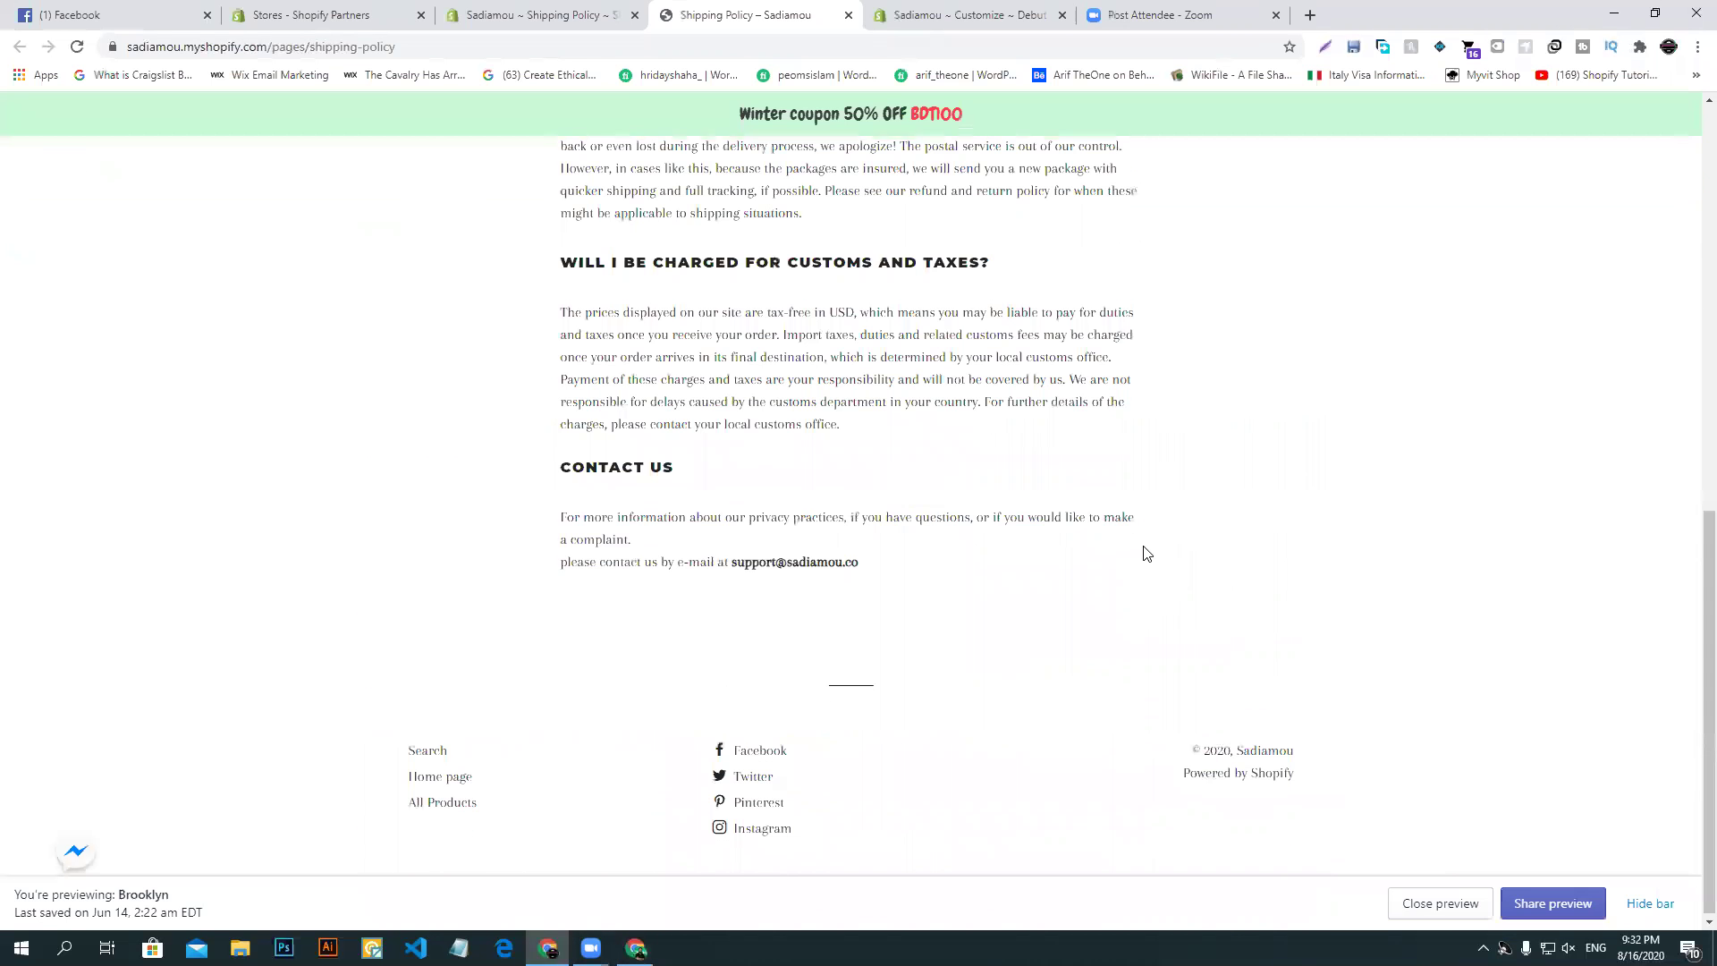
scroll(1144, 551, up, 10)
drag(1694, 331, 1695, 257)
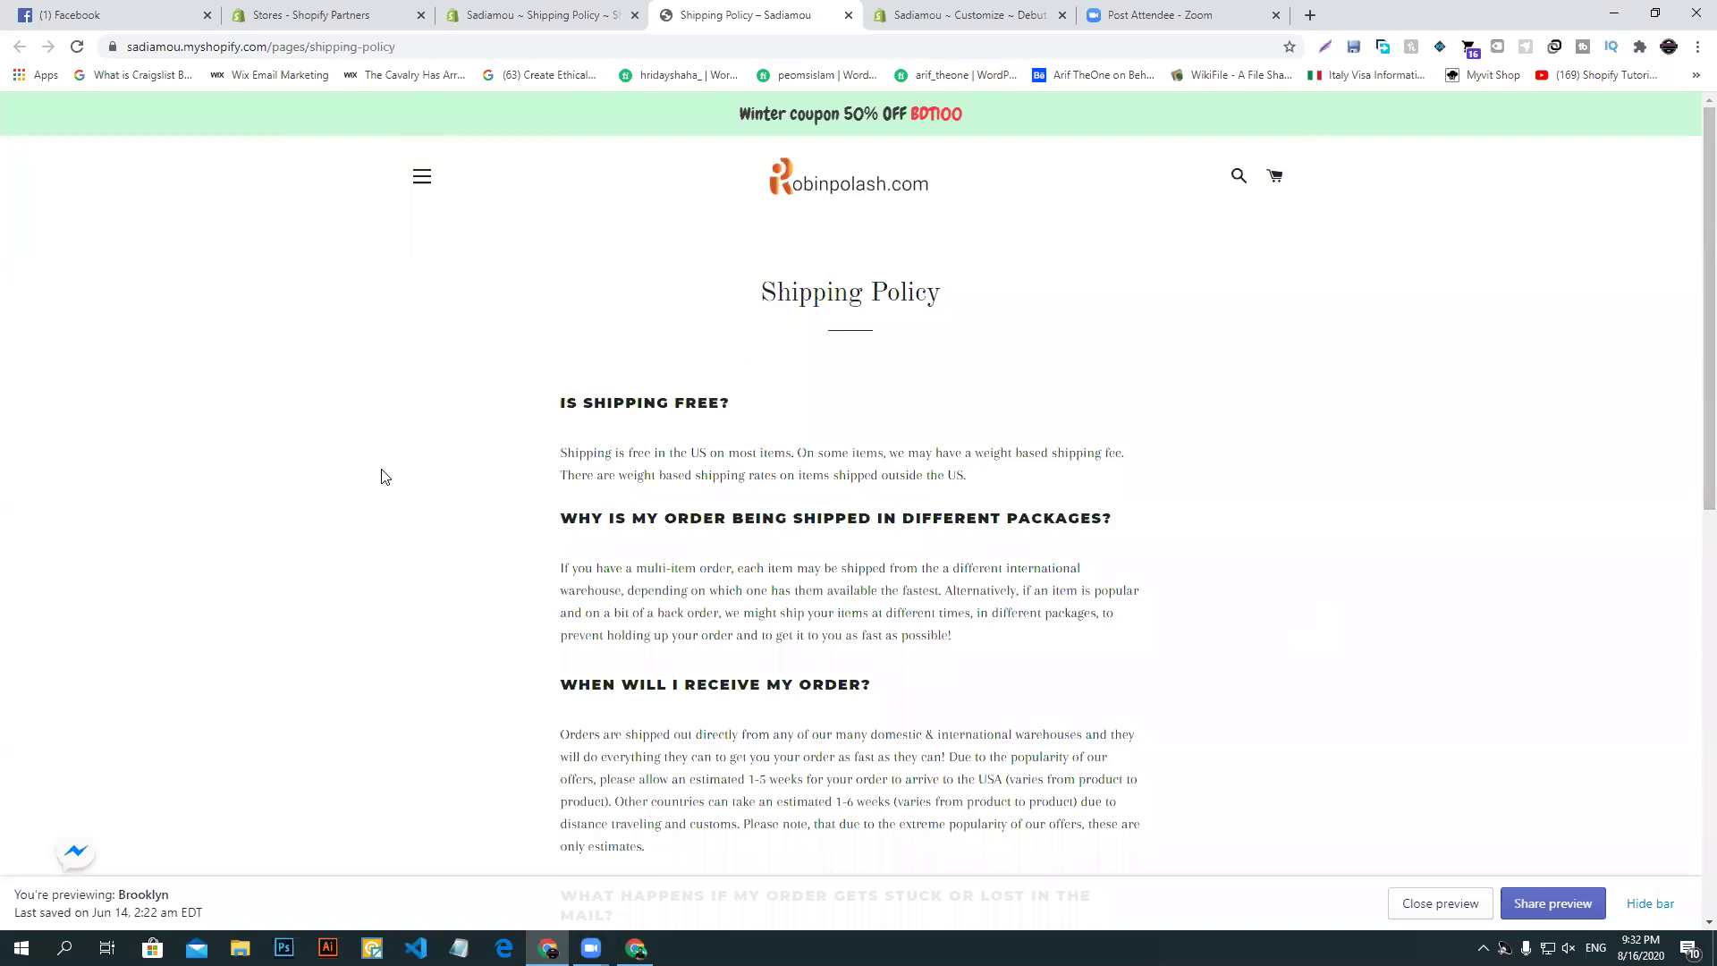
scroll(382, 476, down, 9)
scroll(398, 483, up, 4)
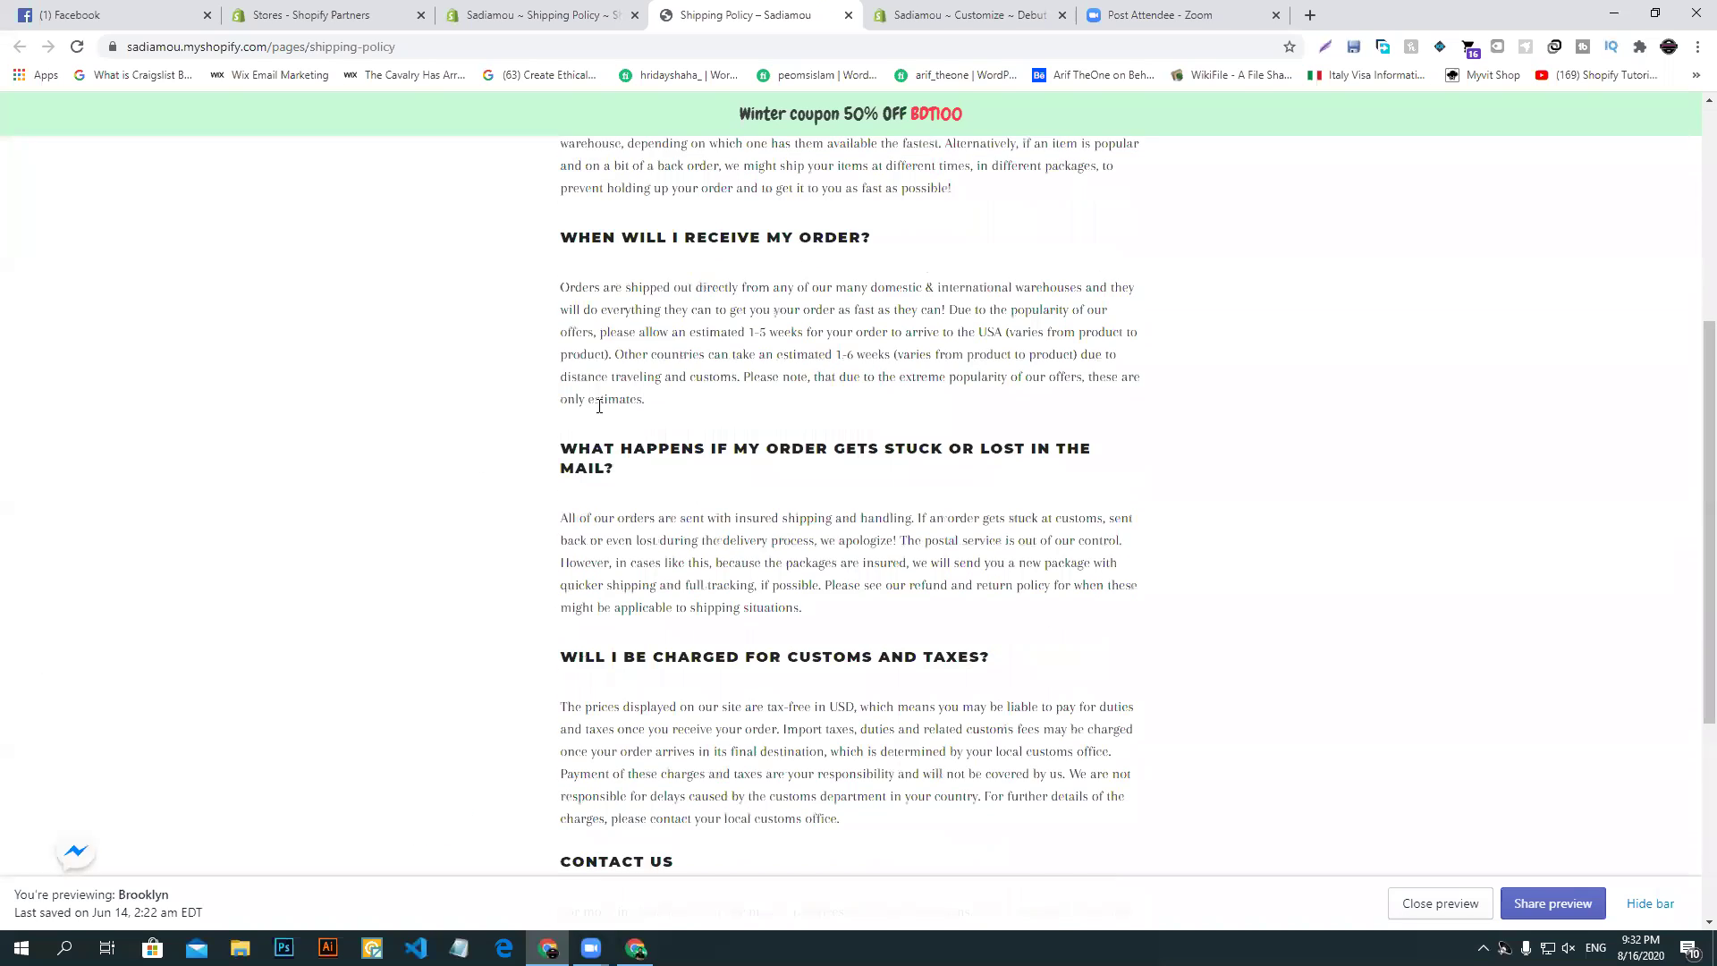
scroll(599, 406, up, 5)
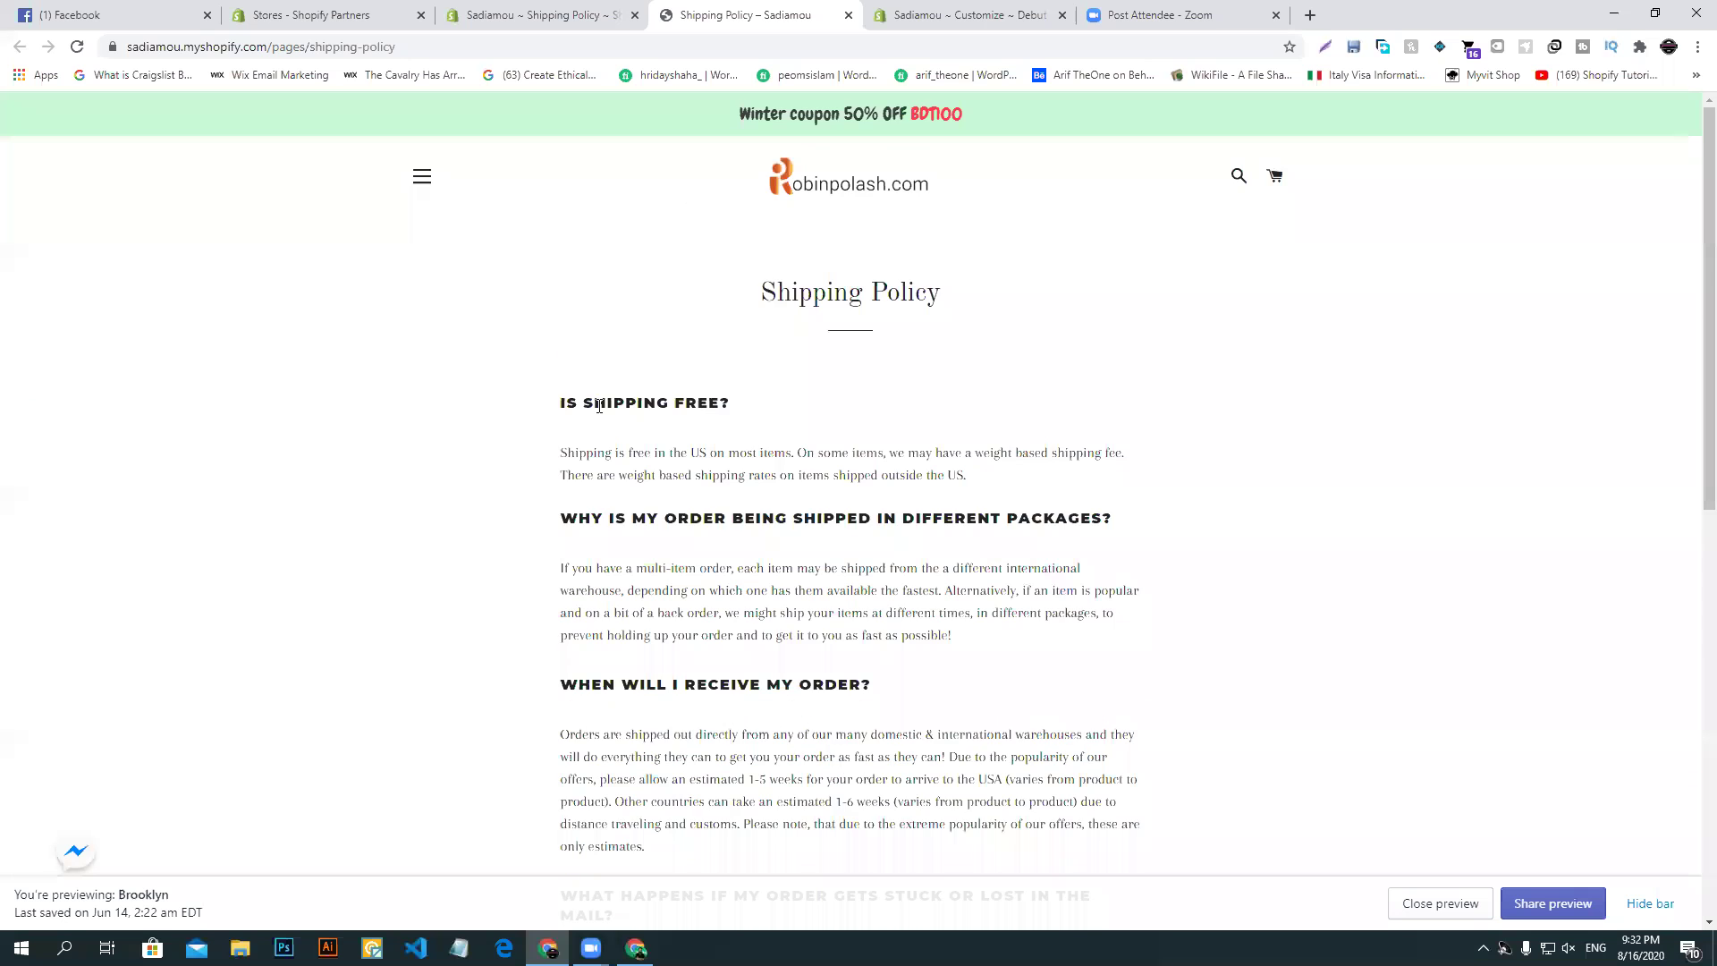
click(848, 15)
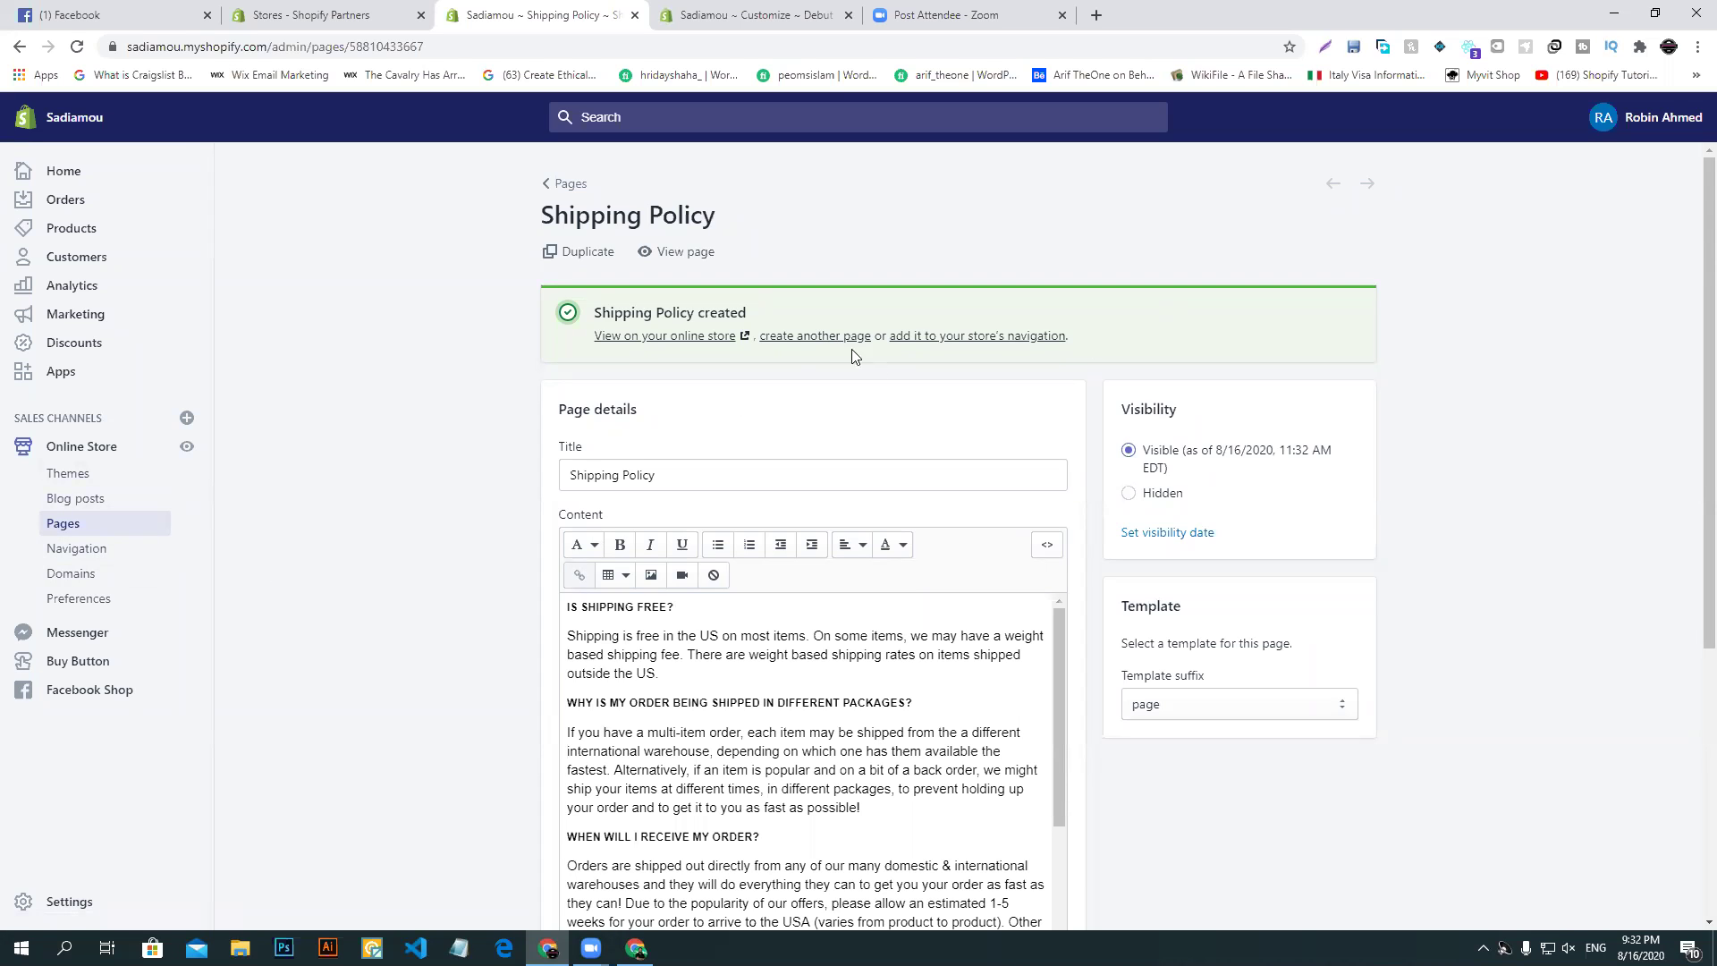
- Start another Sadiamou page and title it "FAQs" by copying the heading from the puppykits FAQs page
click(818, 338)
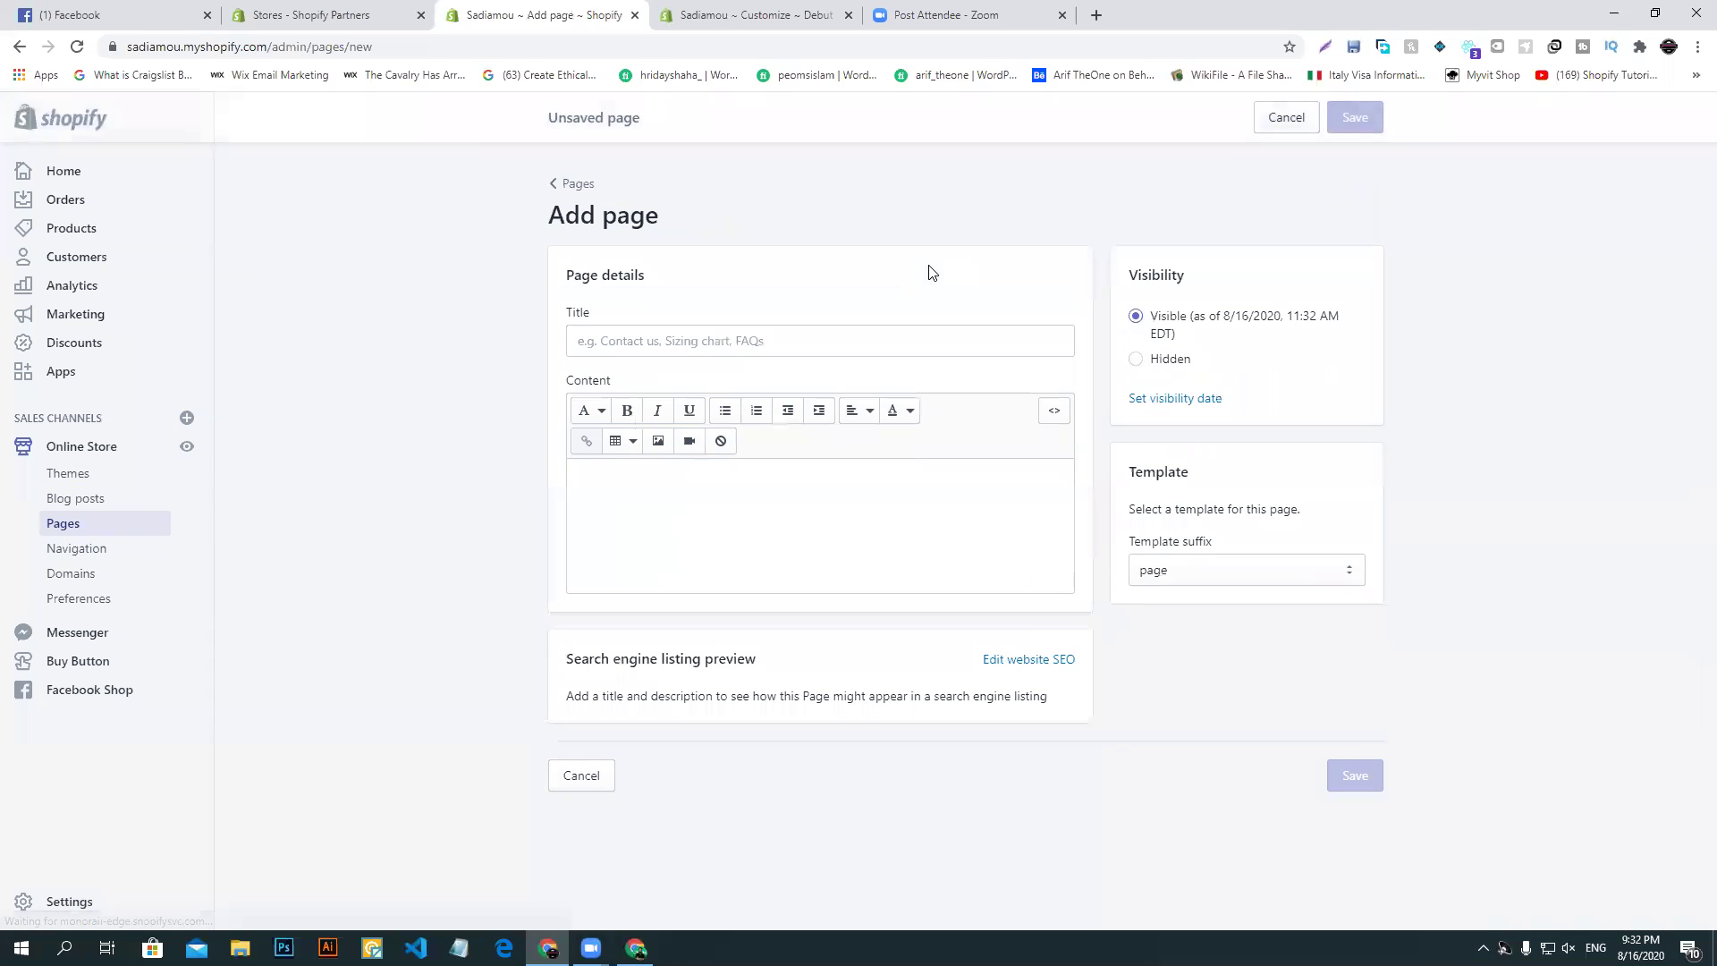
click(680, 350)
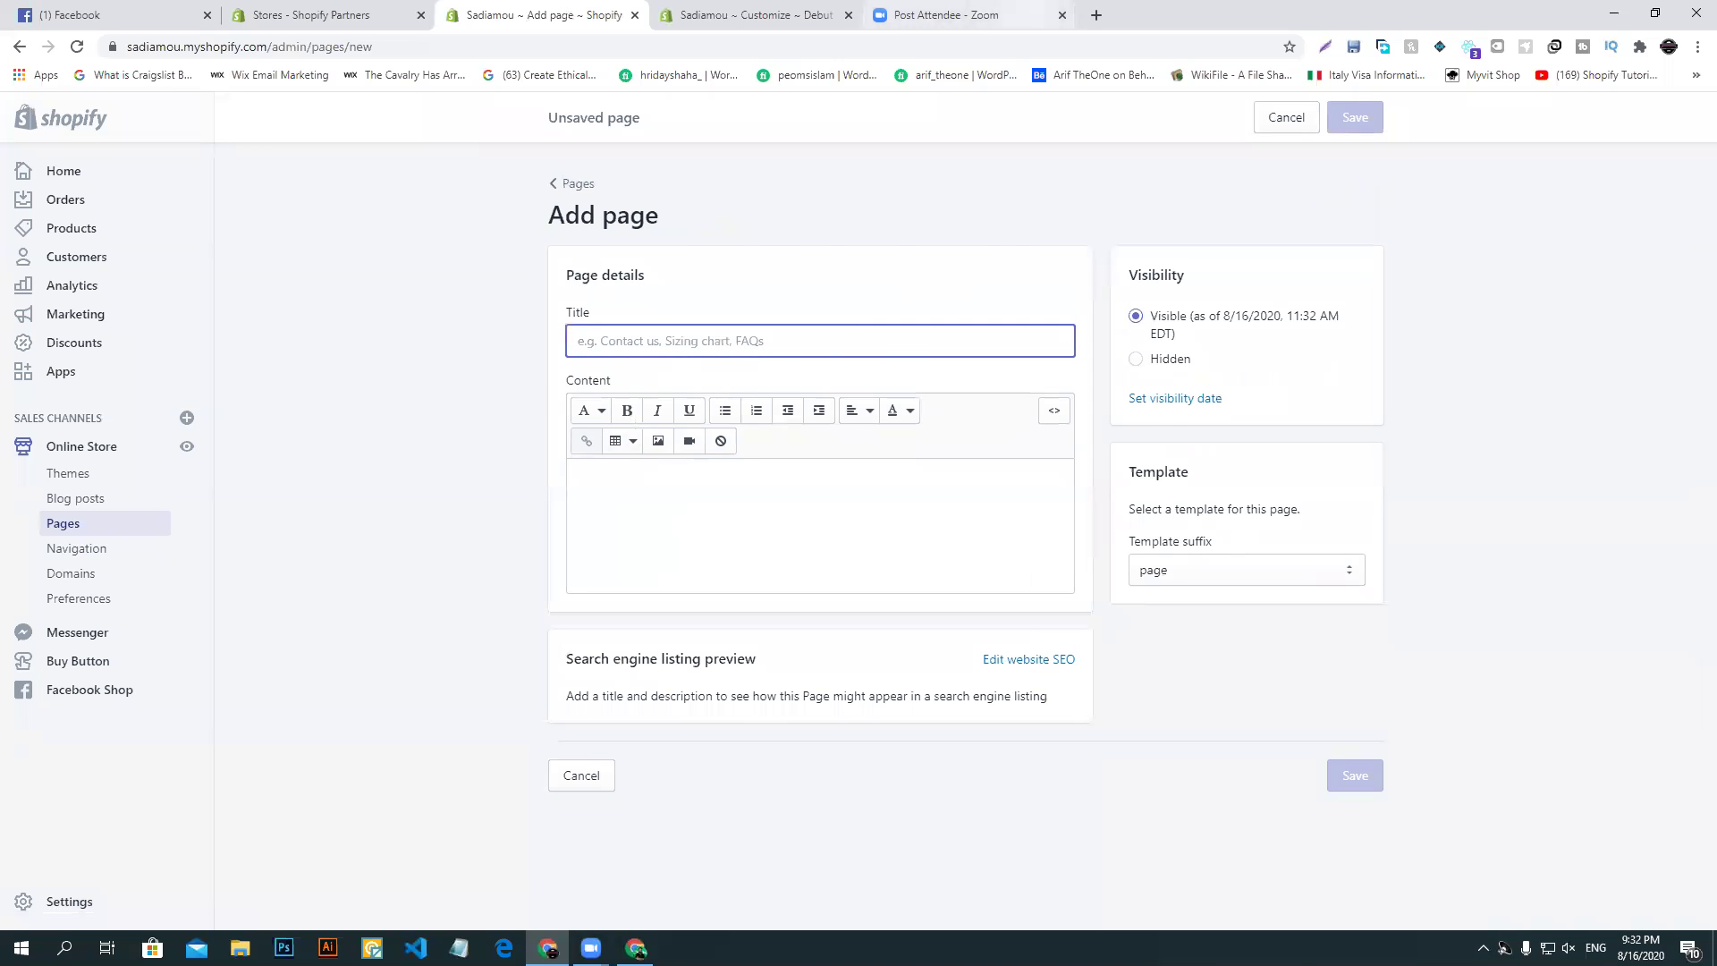
click(636, 948)
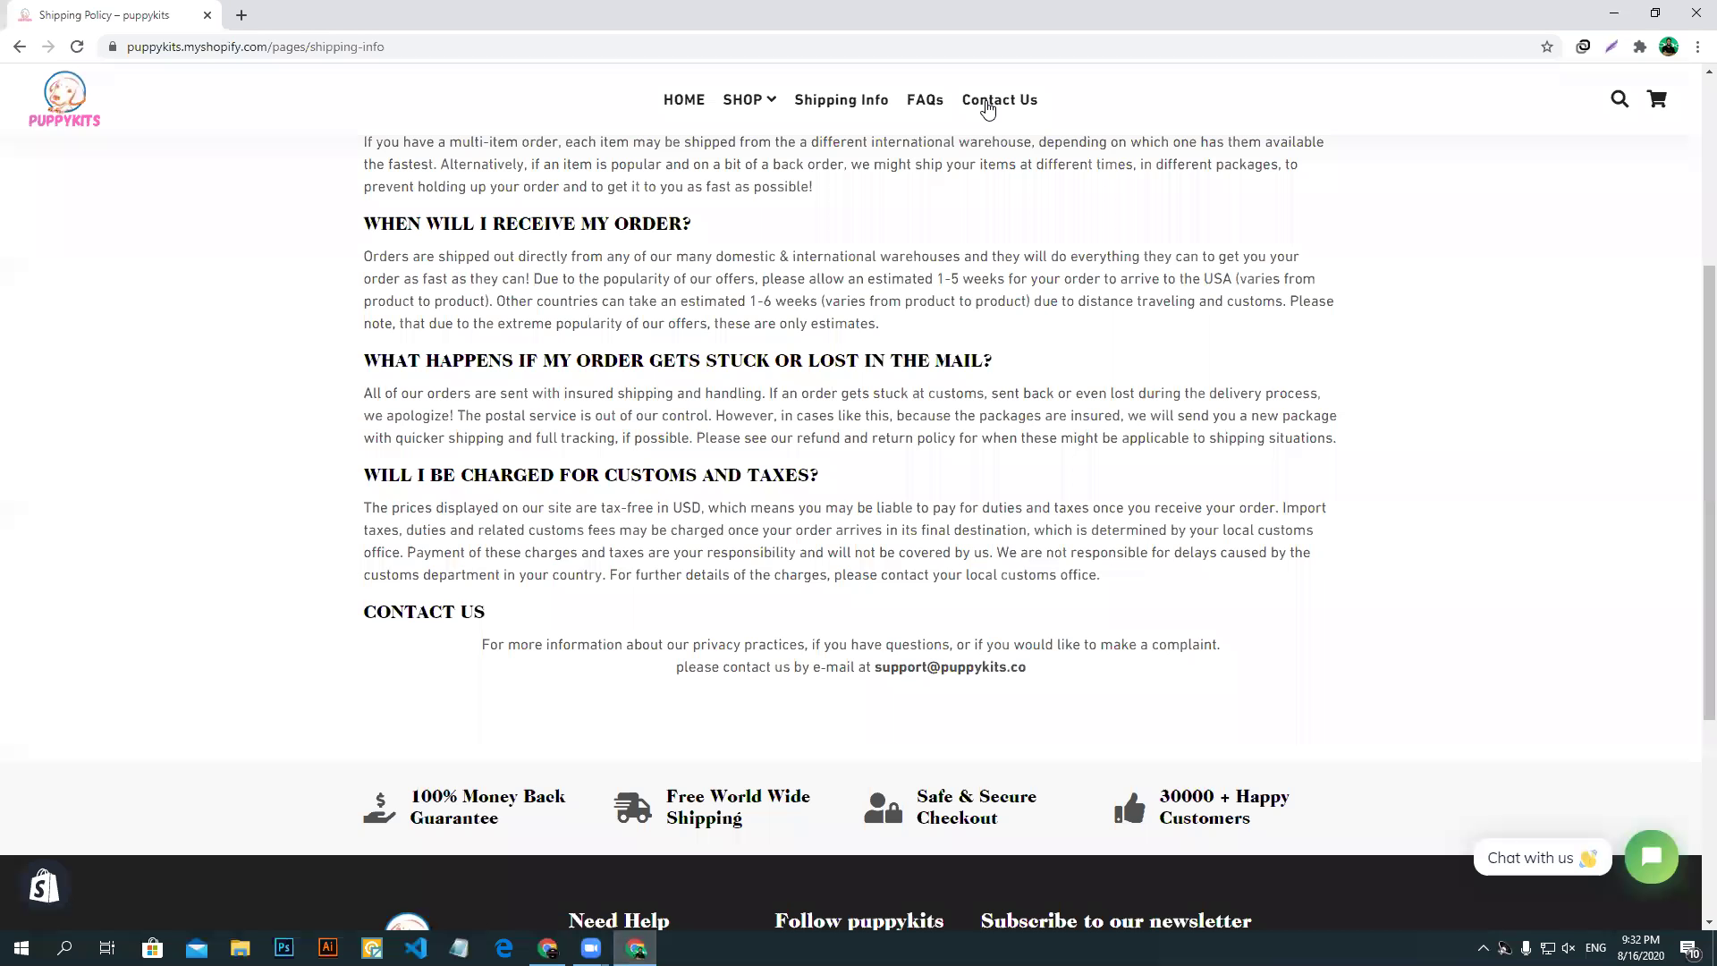
click(925, 101)
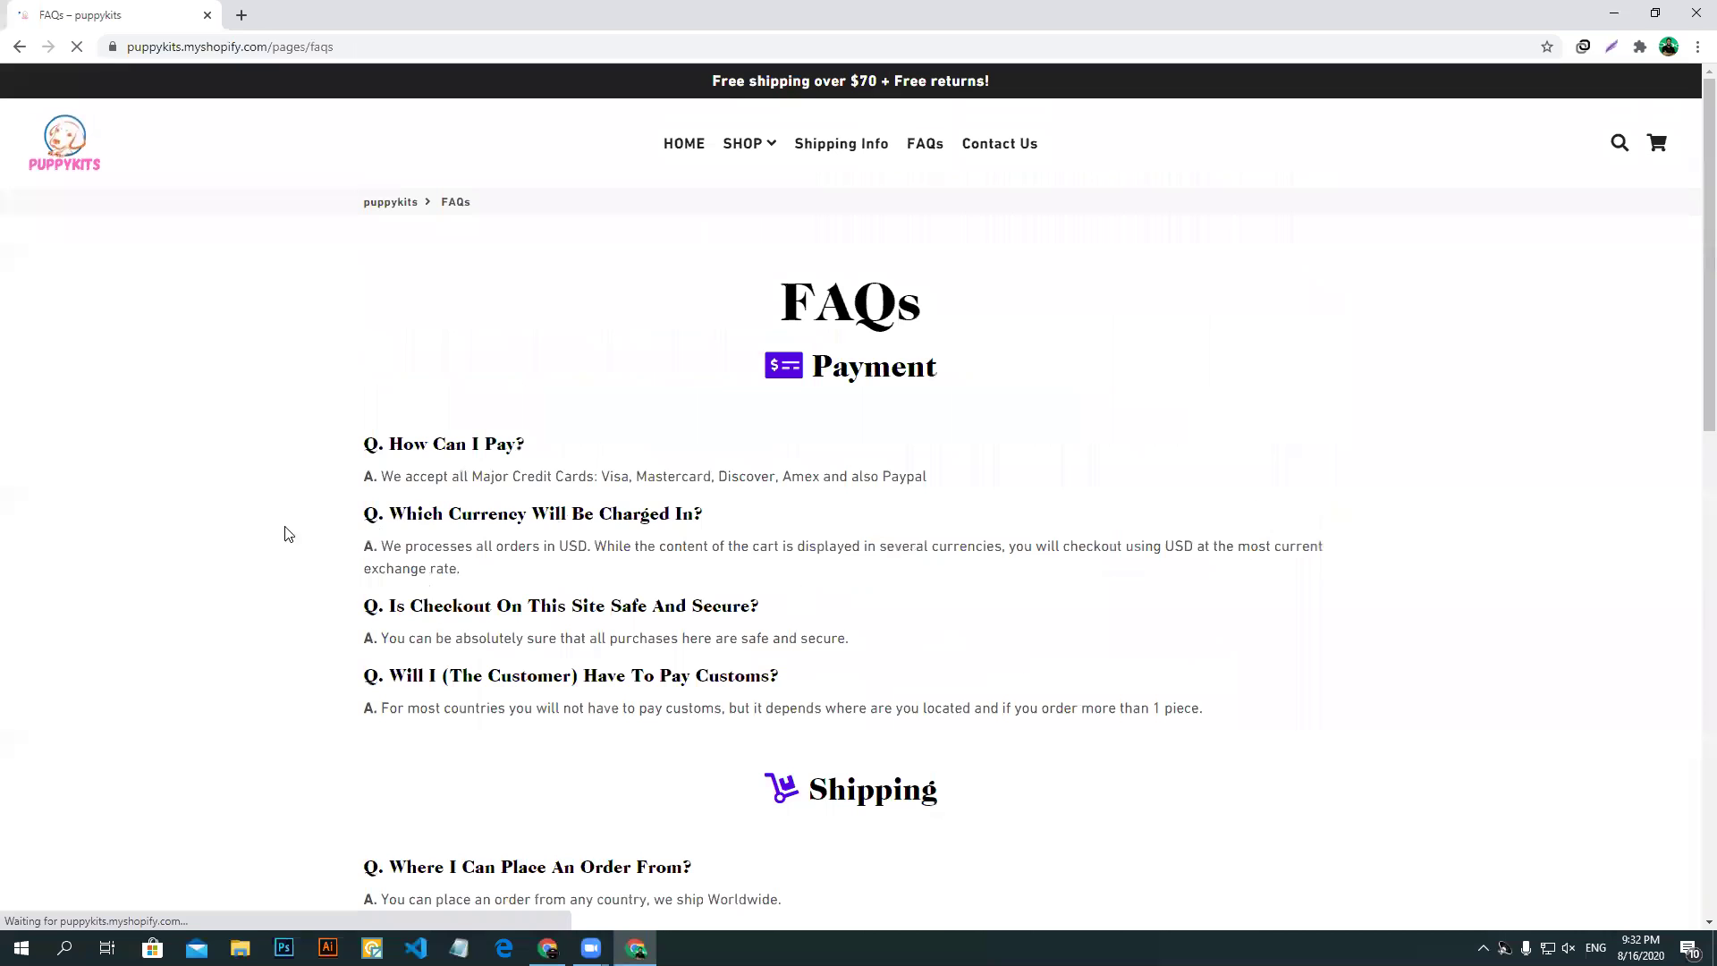
drag(777, 307, 921, 300)
right_click(874, 279)
click(903, 295)
key(alt+Tab)
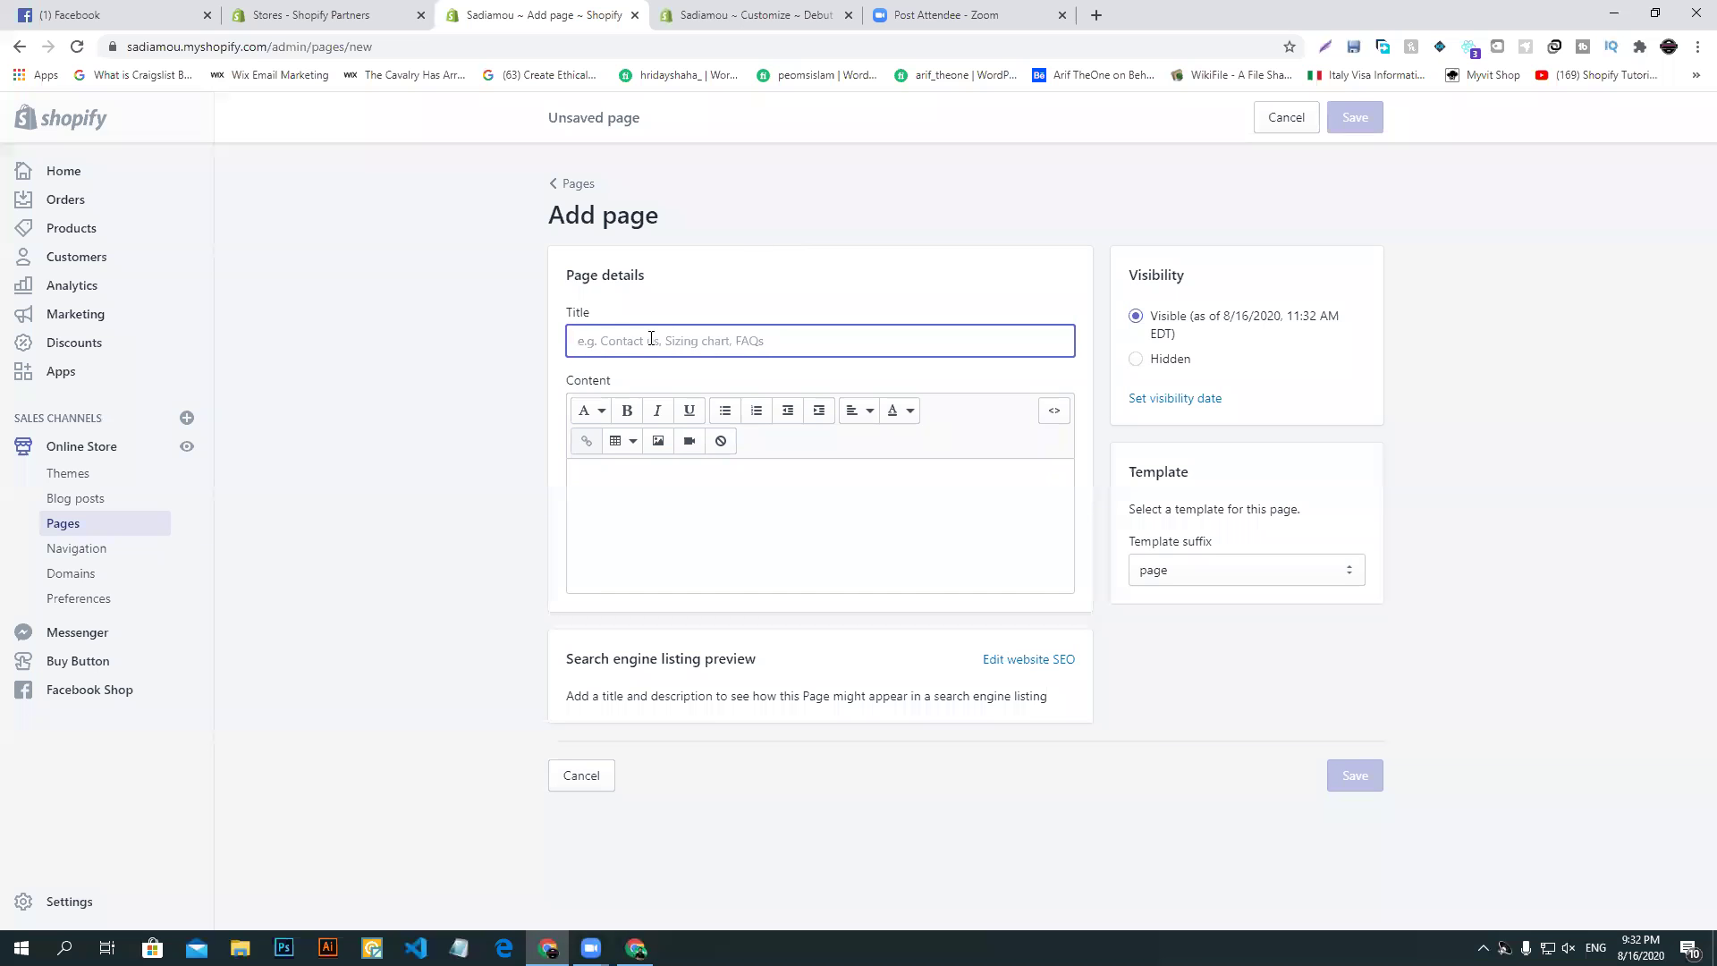
key(ctrl+v)
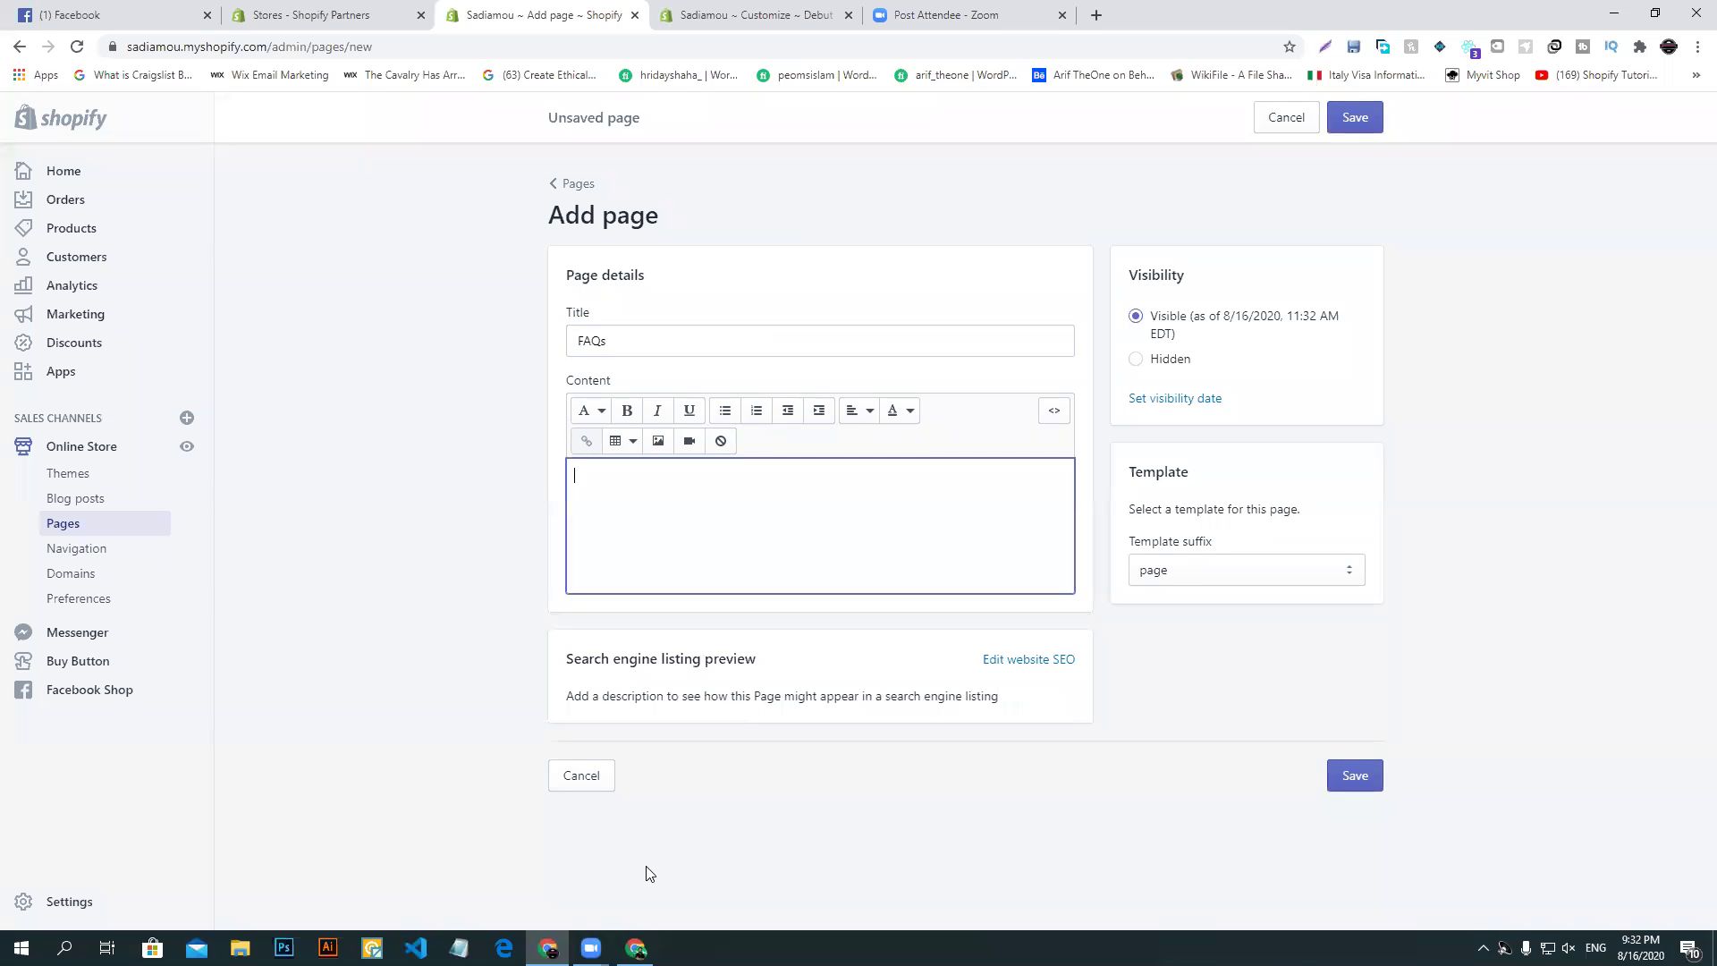
- Switch to the puppykits FAQs page and copy all questions and answers, starting from the Payment heading
click(636, 948)
drag(356, 441, 1090, 639)
scroll(1089, 639, down, 1)
drag(364, 170, 1026, 273)
click(476, 328)
drag(476, 328, 432, 386)
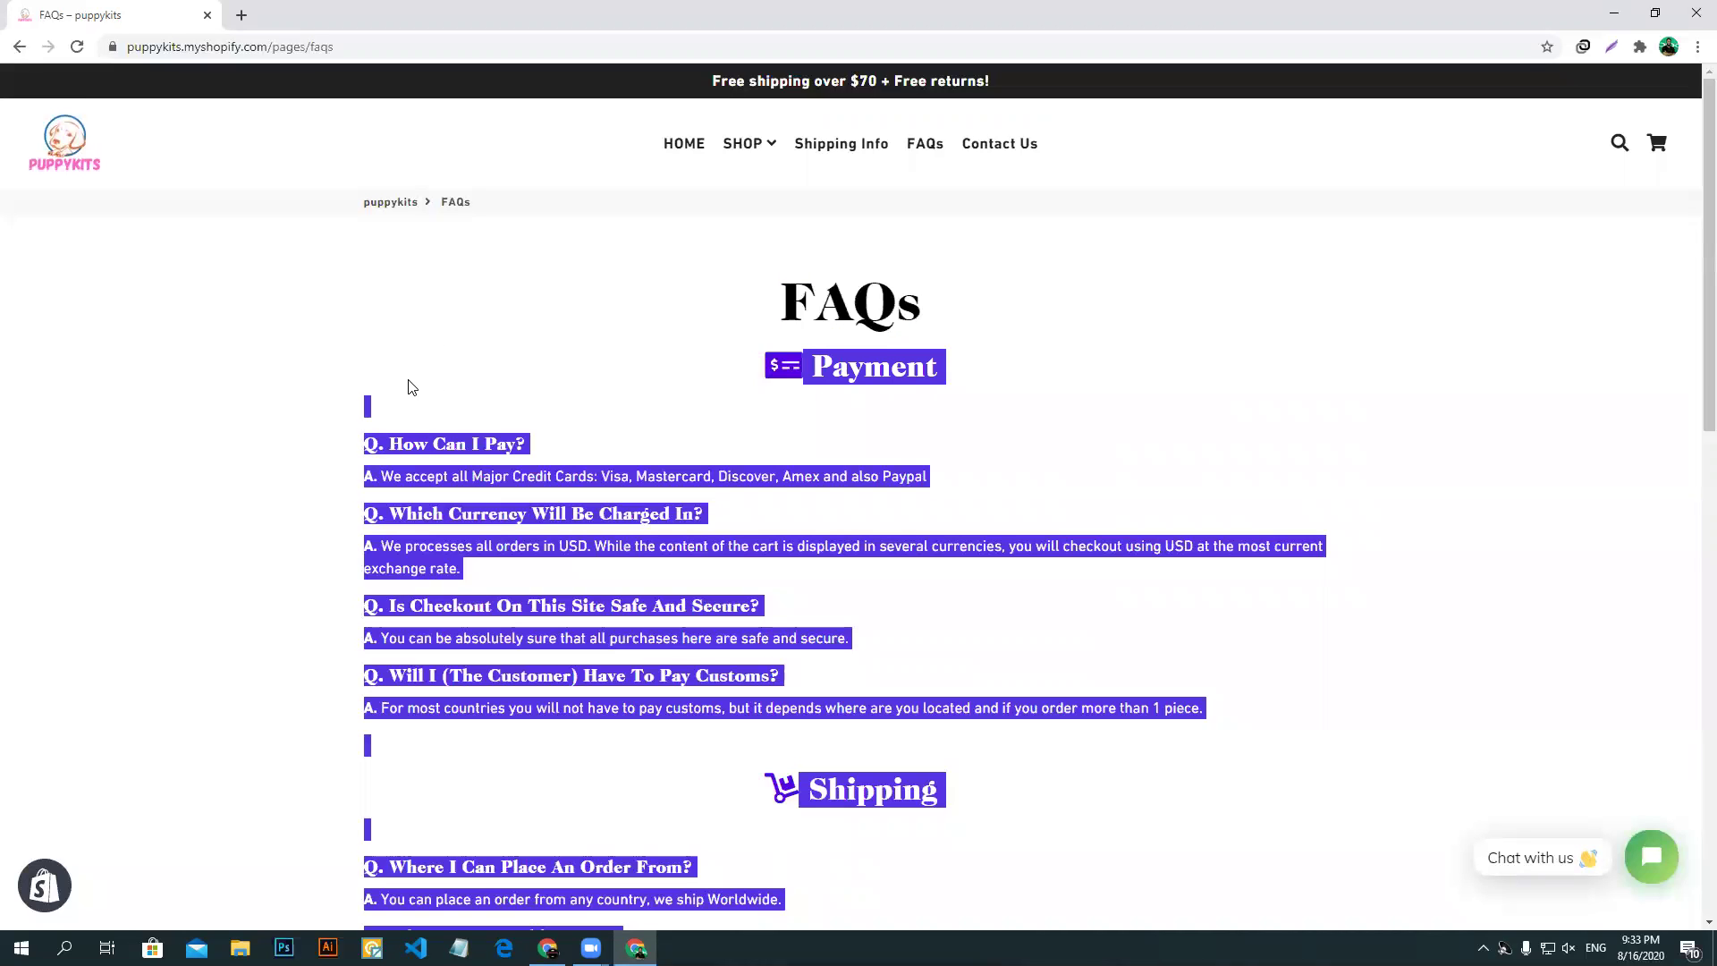
right_click(905, 374)
click(930, 387)
- Return to Sadiamou's unsaved FAQs page and paste the copied questions and answers as its content
click(548, 948)
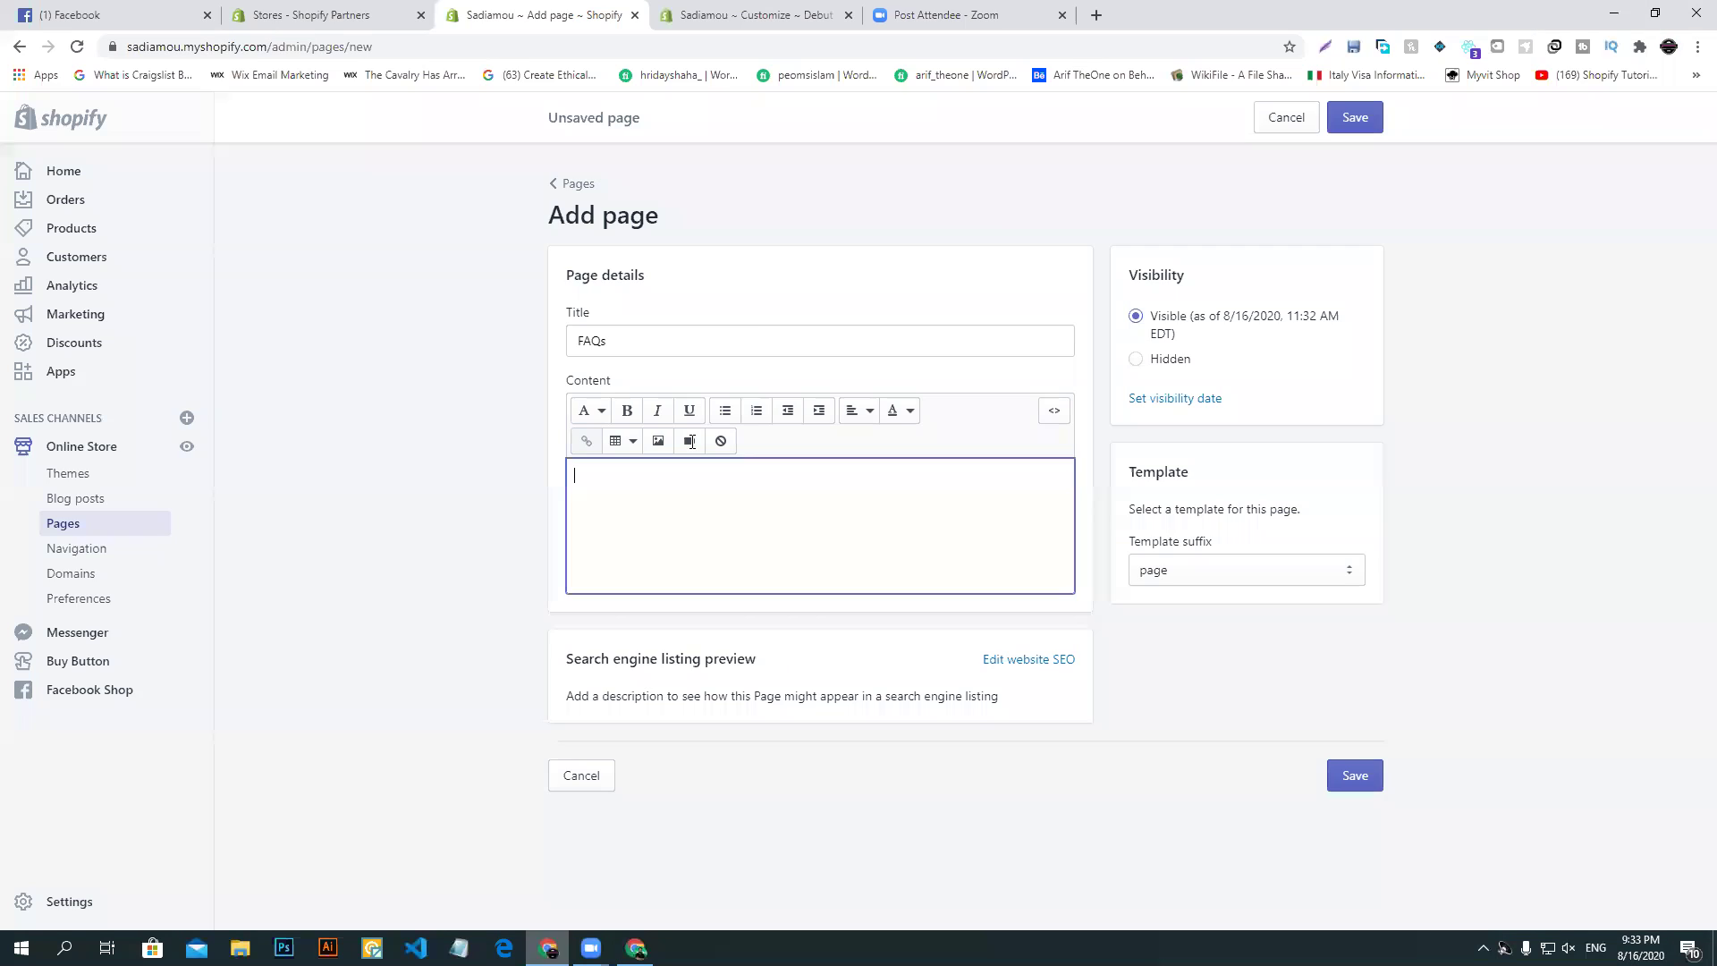
key(ctrl+v)
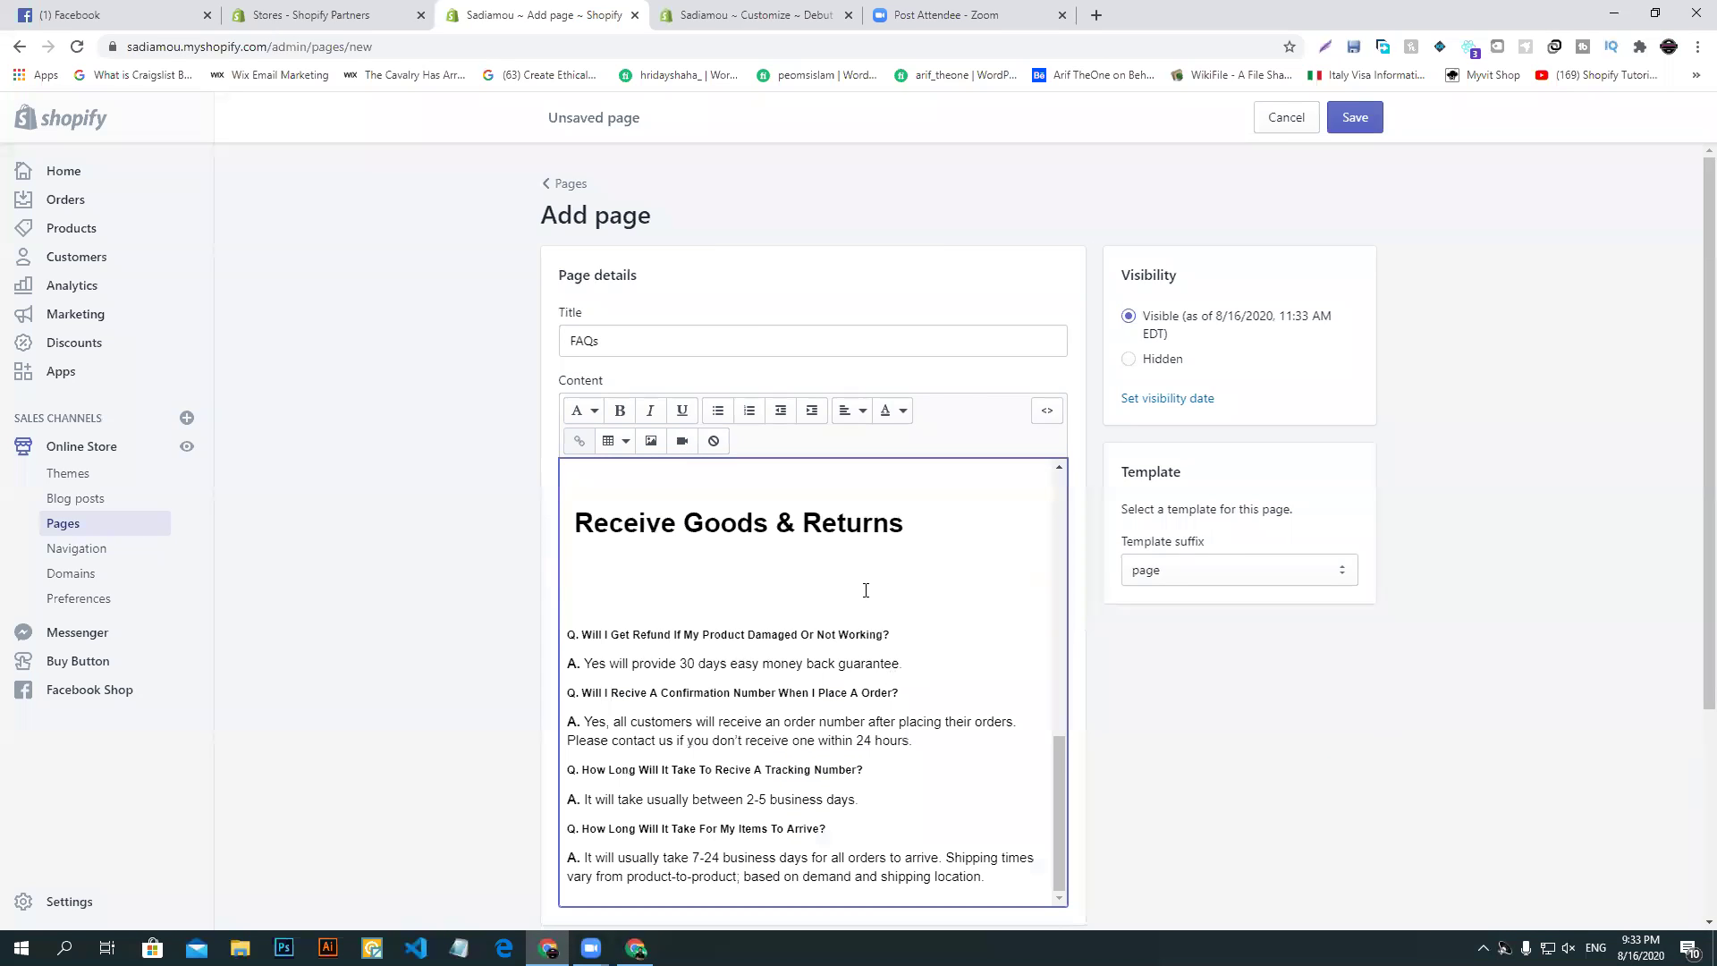
scroll(866, 590, down, 3)
- Check the heading layout on the puppykits FAQs page, and center-align the "Receive Goods & Returns" heading in Sadiamou's FAQs content
click(636, 948)
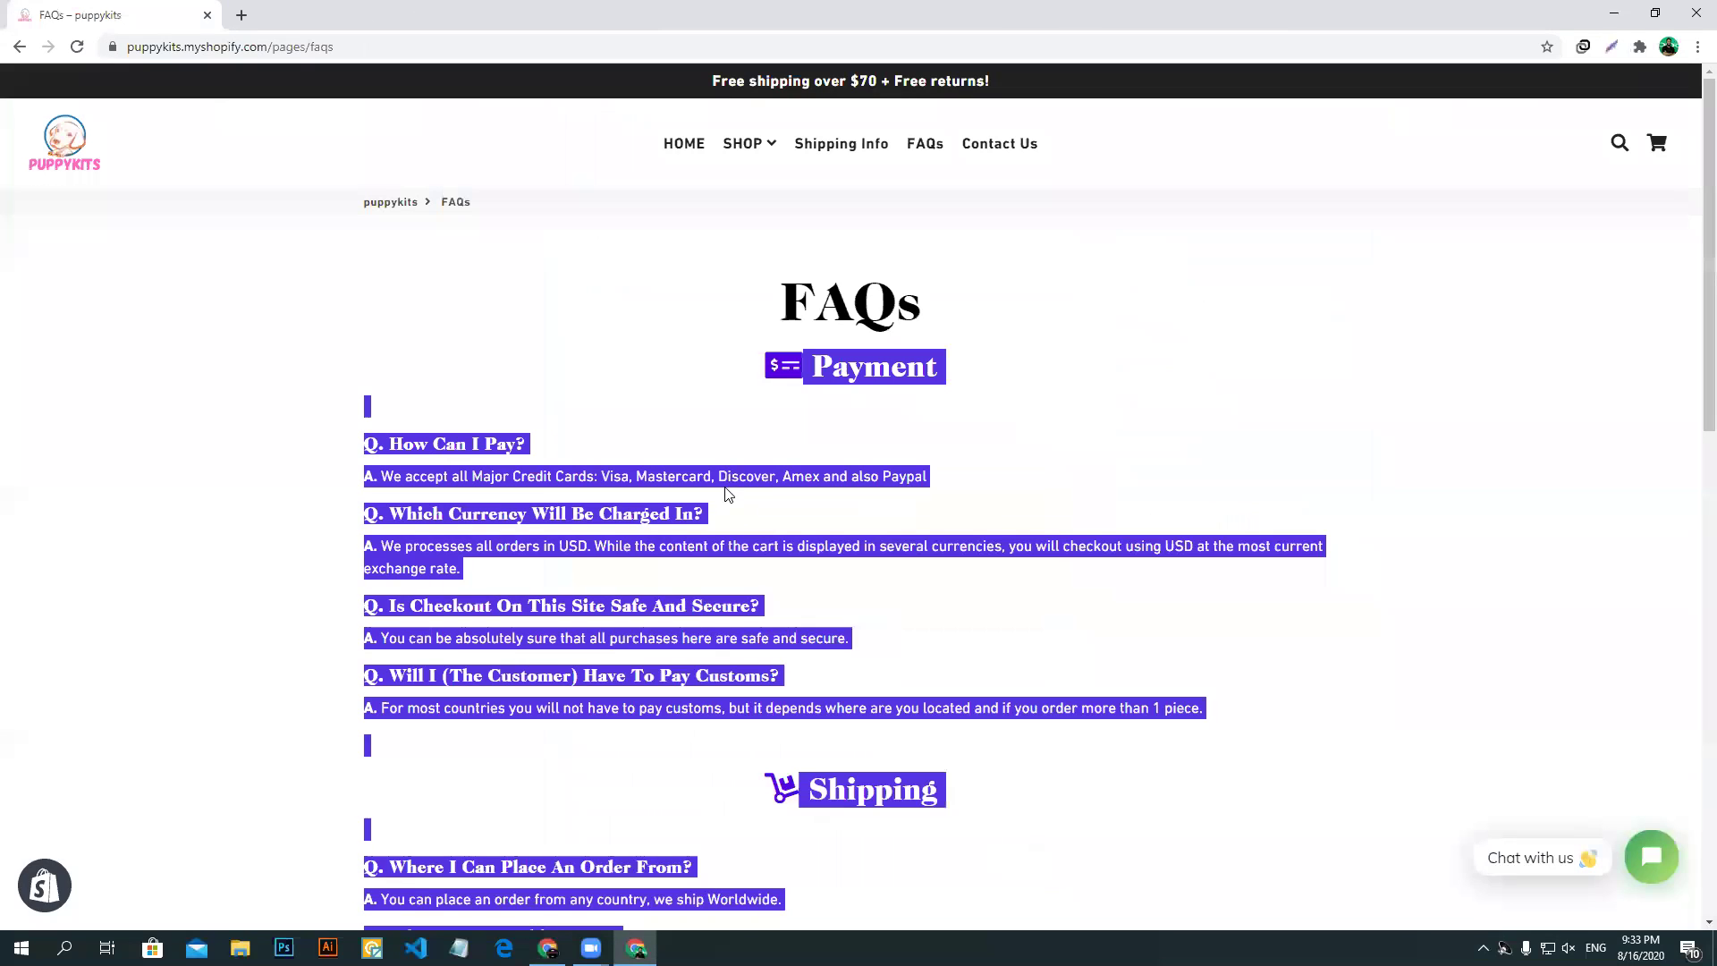
drag(989, 373, 810, 369)
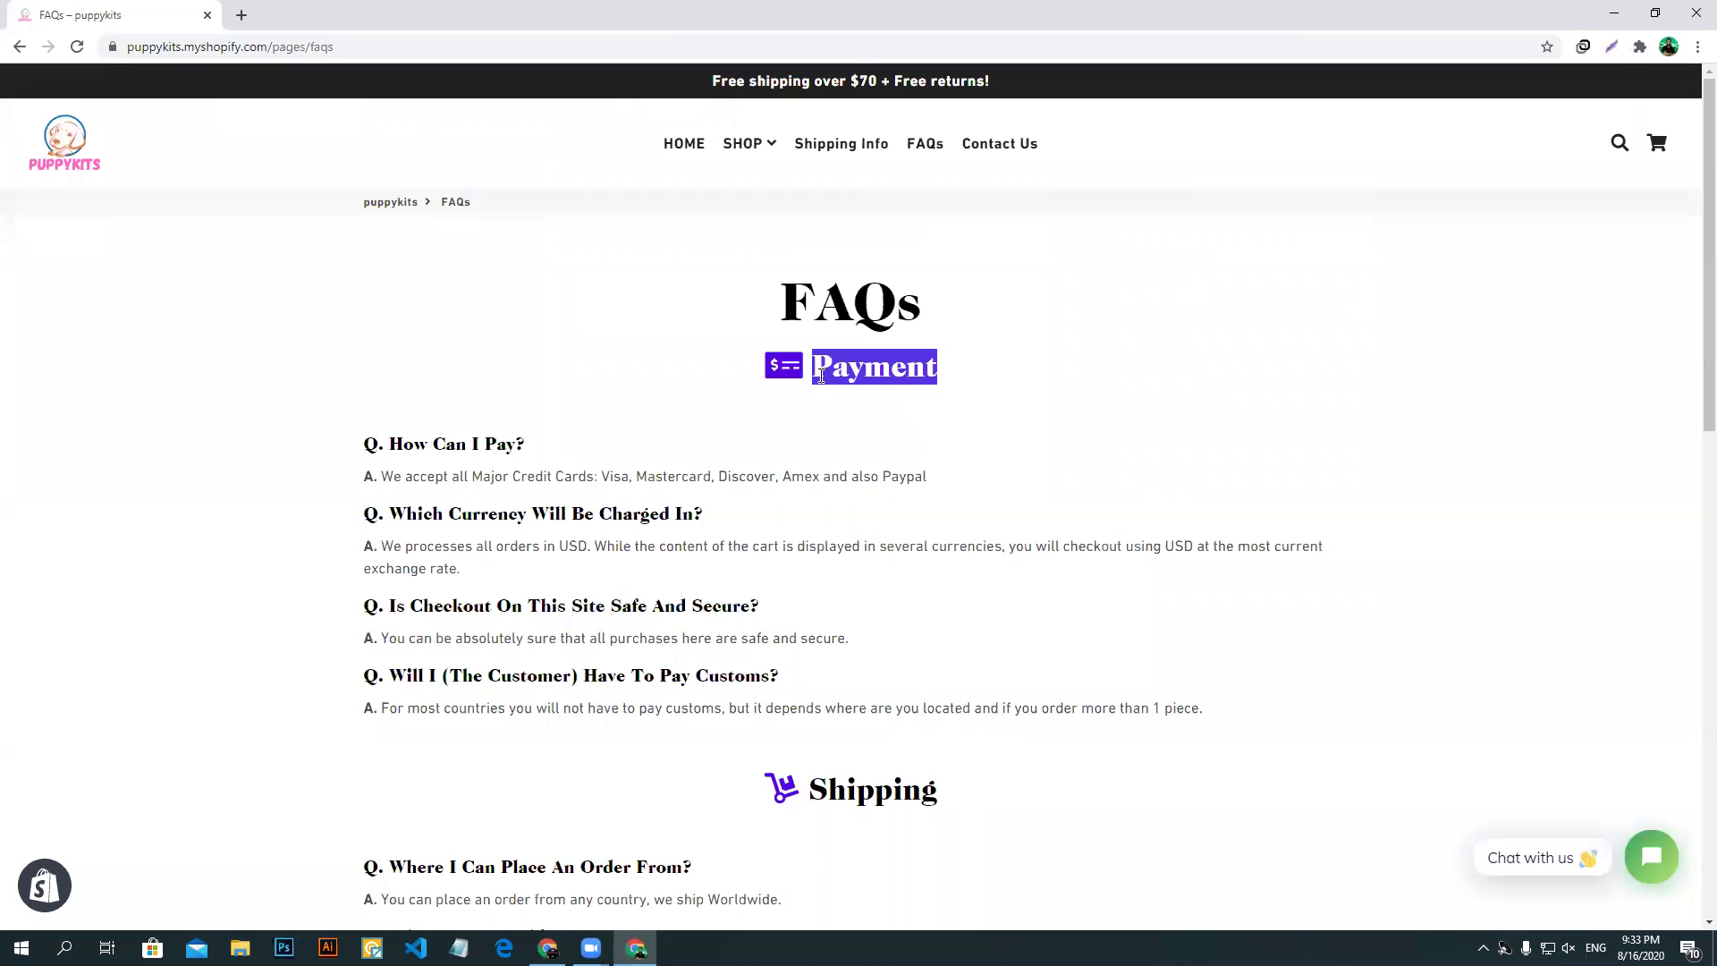
key(alt+Tab)
scroll(1005, 386, up, 2)
scroll(1005, 386, down, 2)
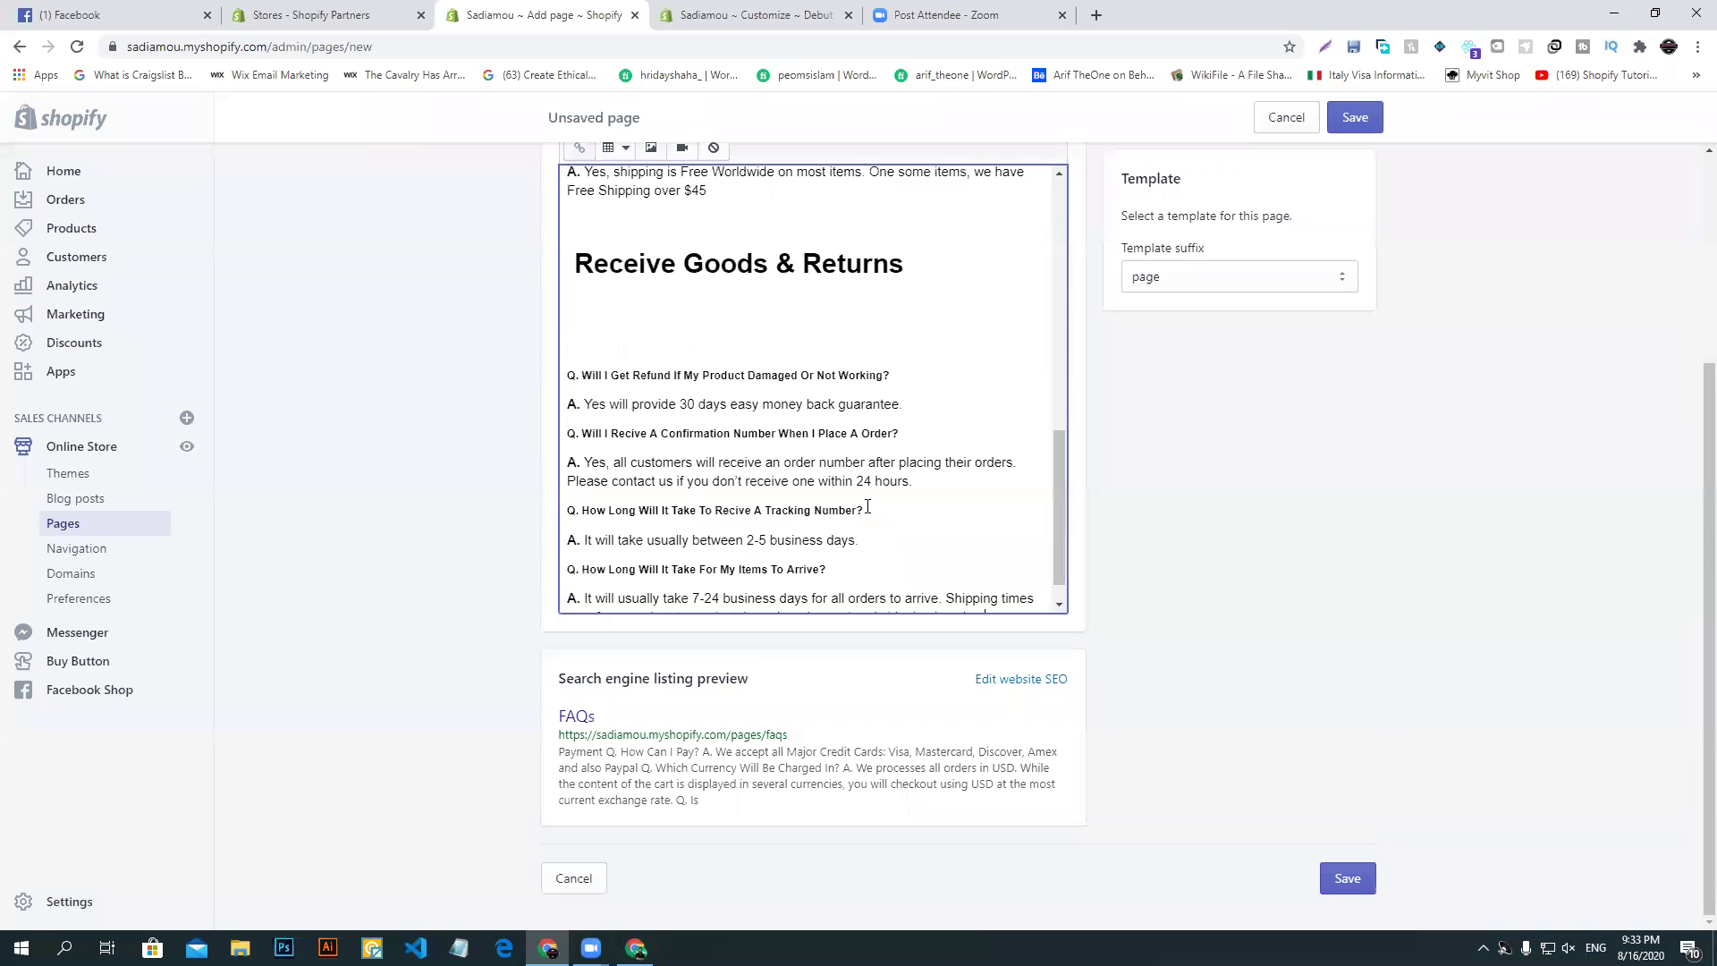
scroll(1568, 618, up, 1)
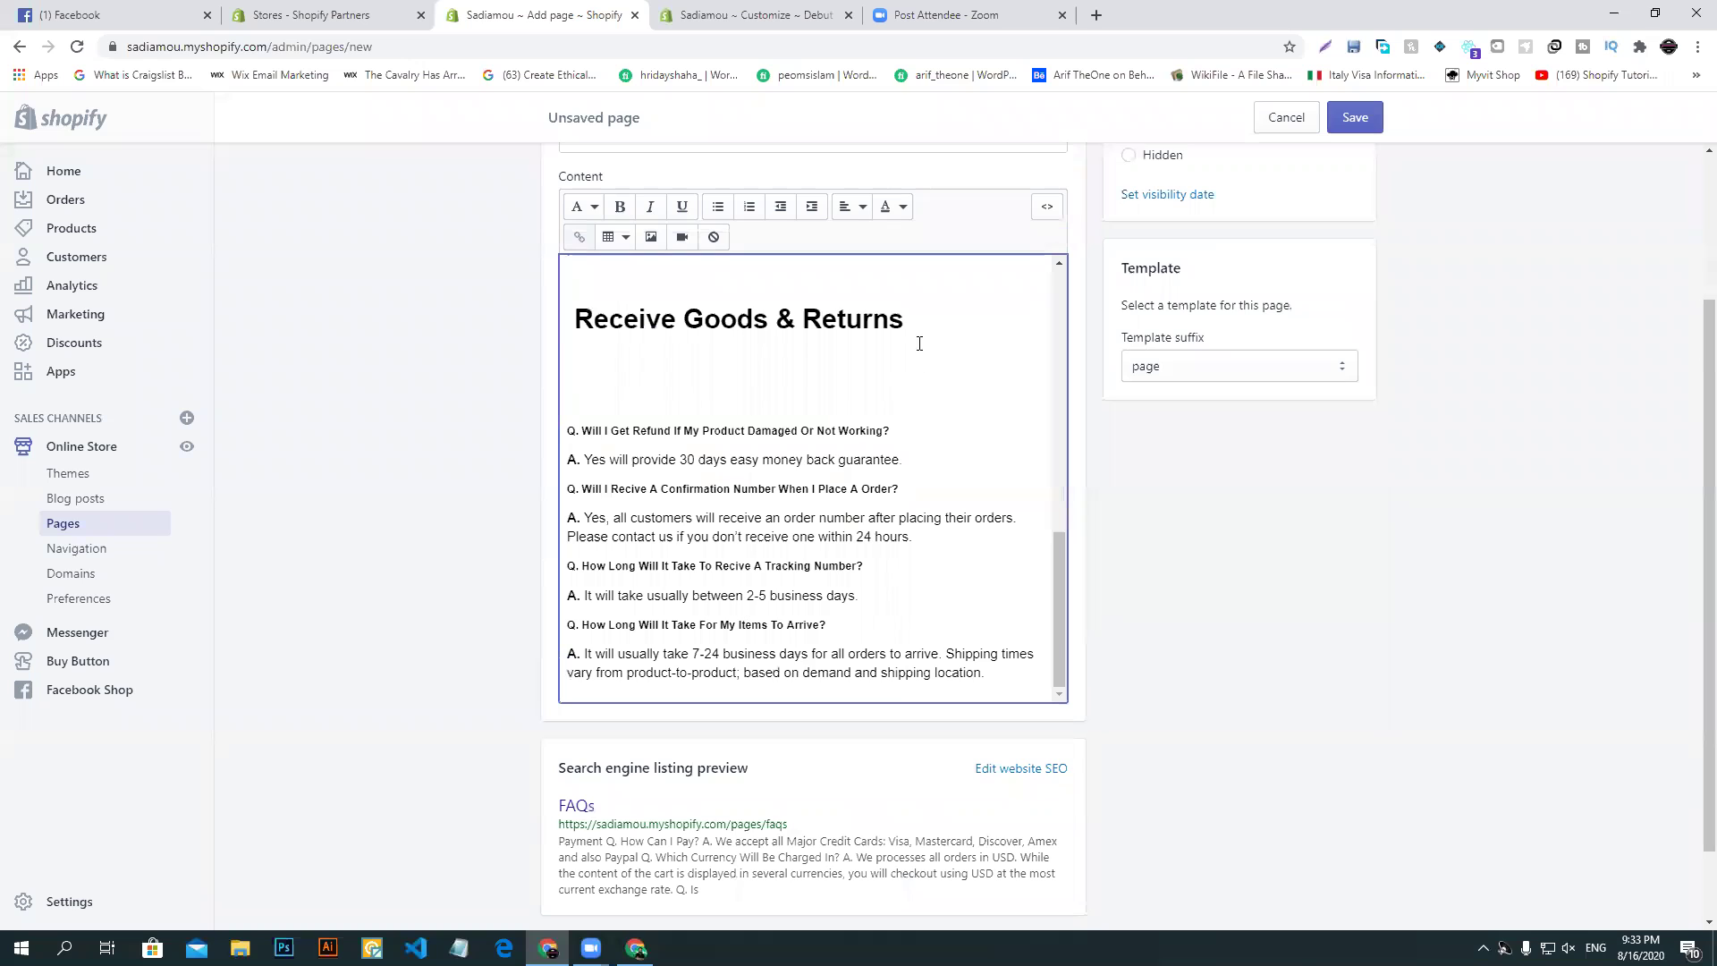
drag(919, 324, 577, 326)
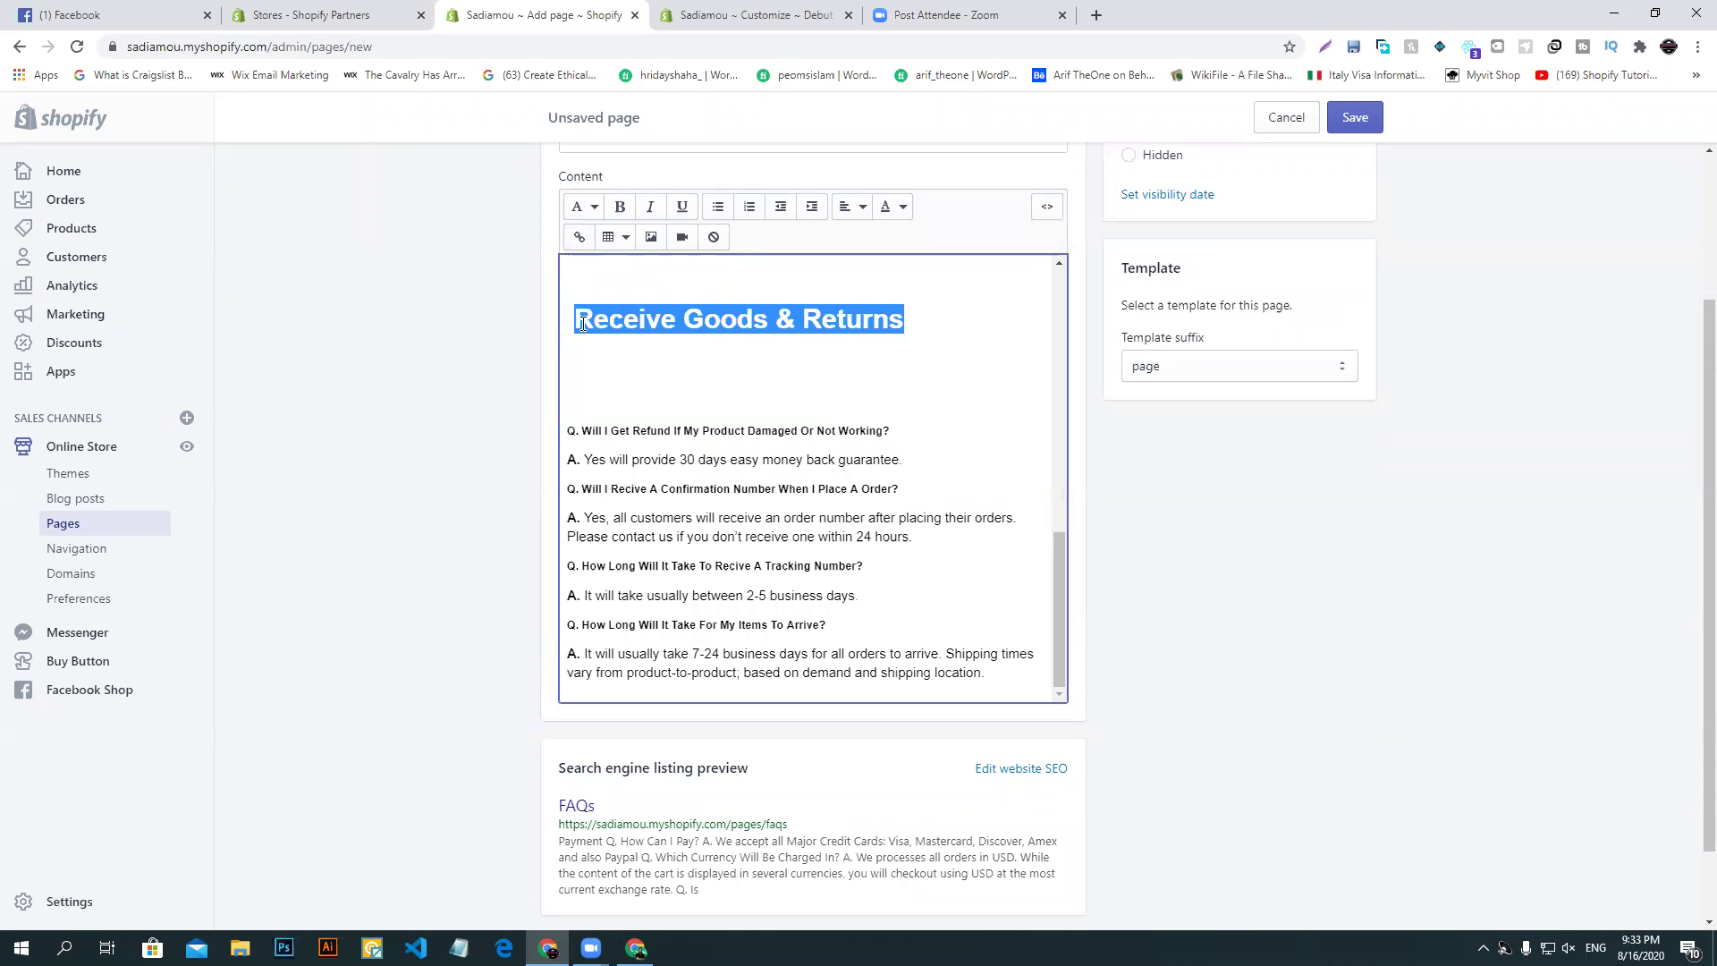
click(858, 209)
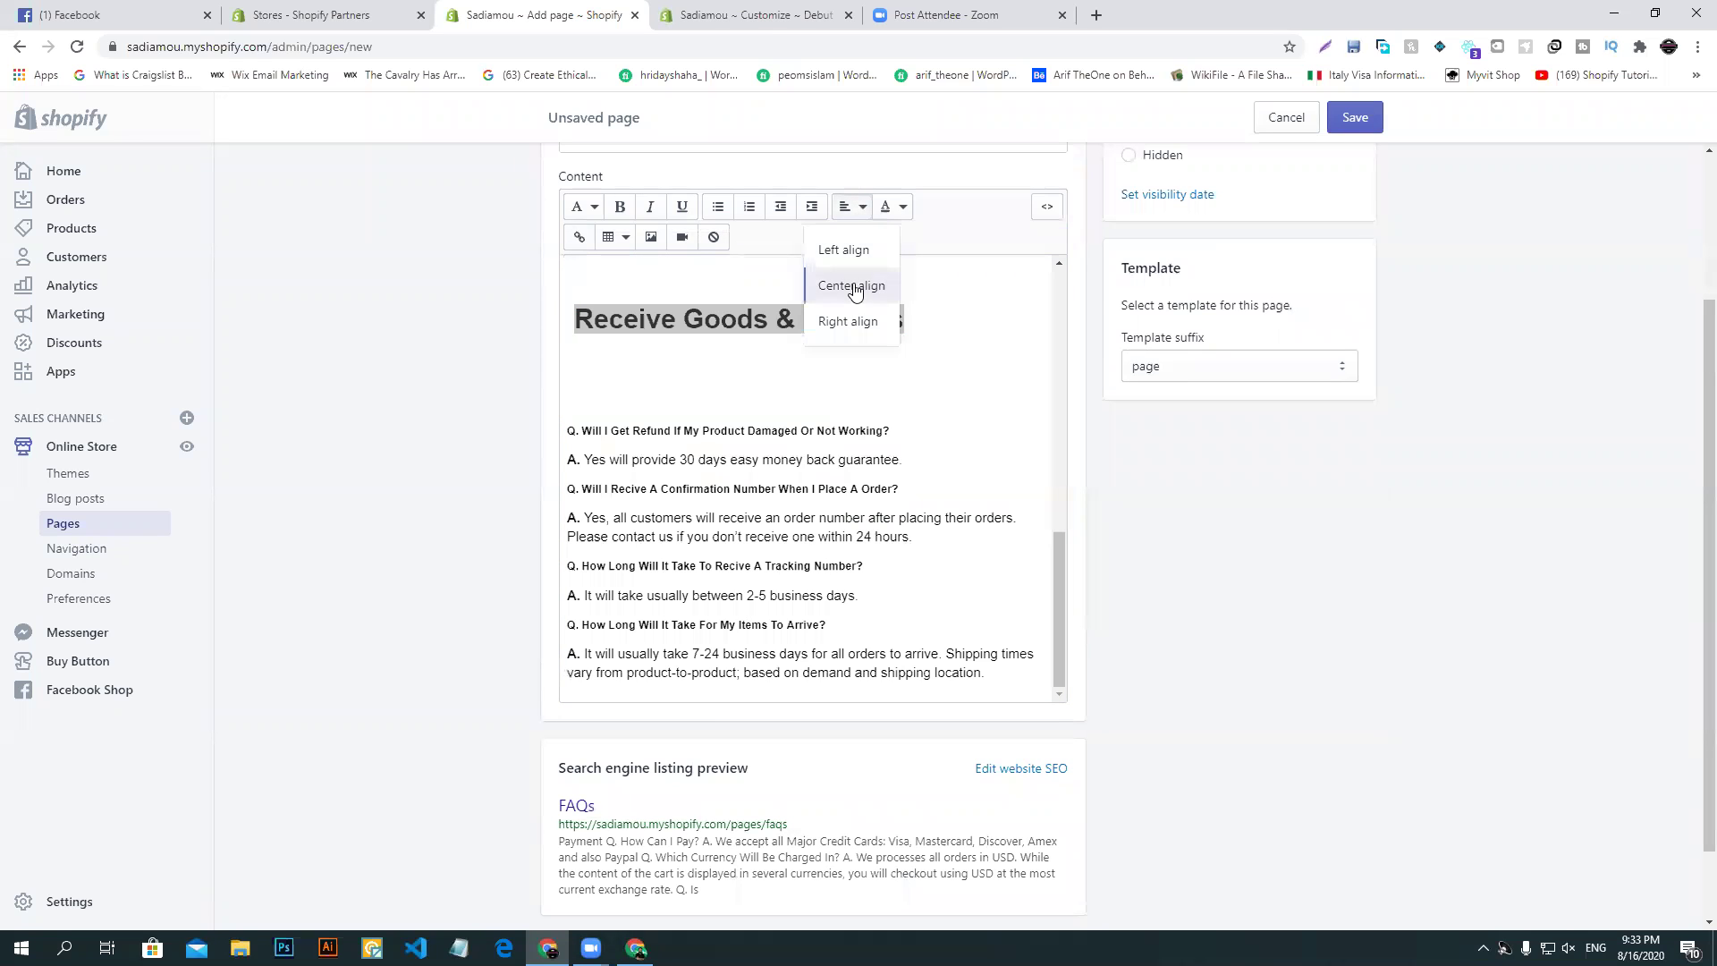
click(864, 286)
- Center-align the "Shipping" heading in the FAQs page content
scroll(1009, 542, up, 5)
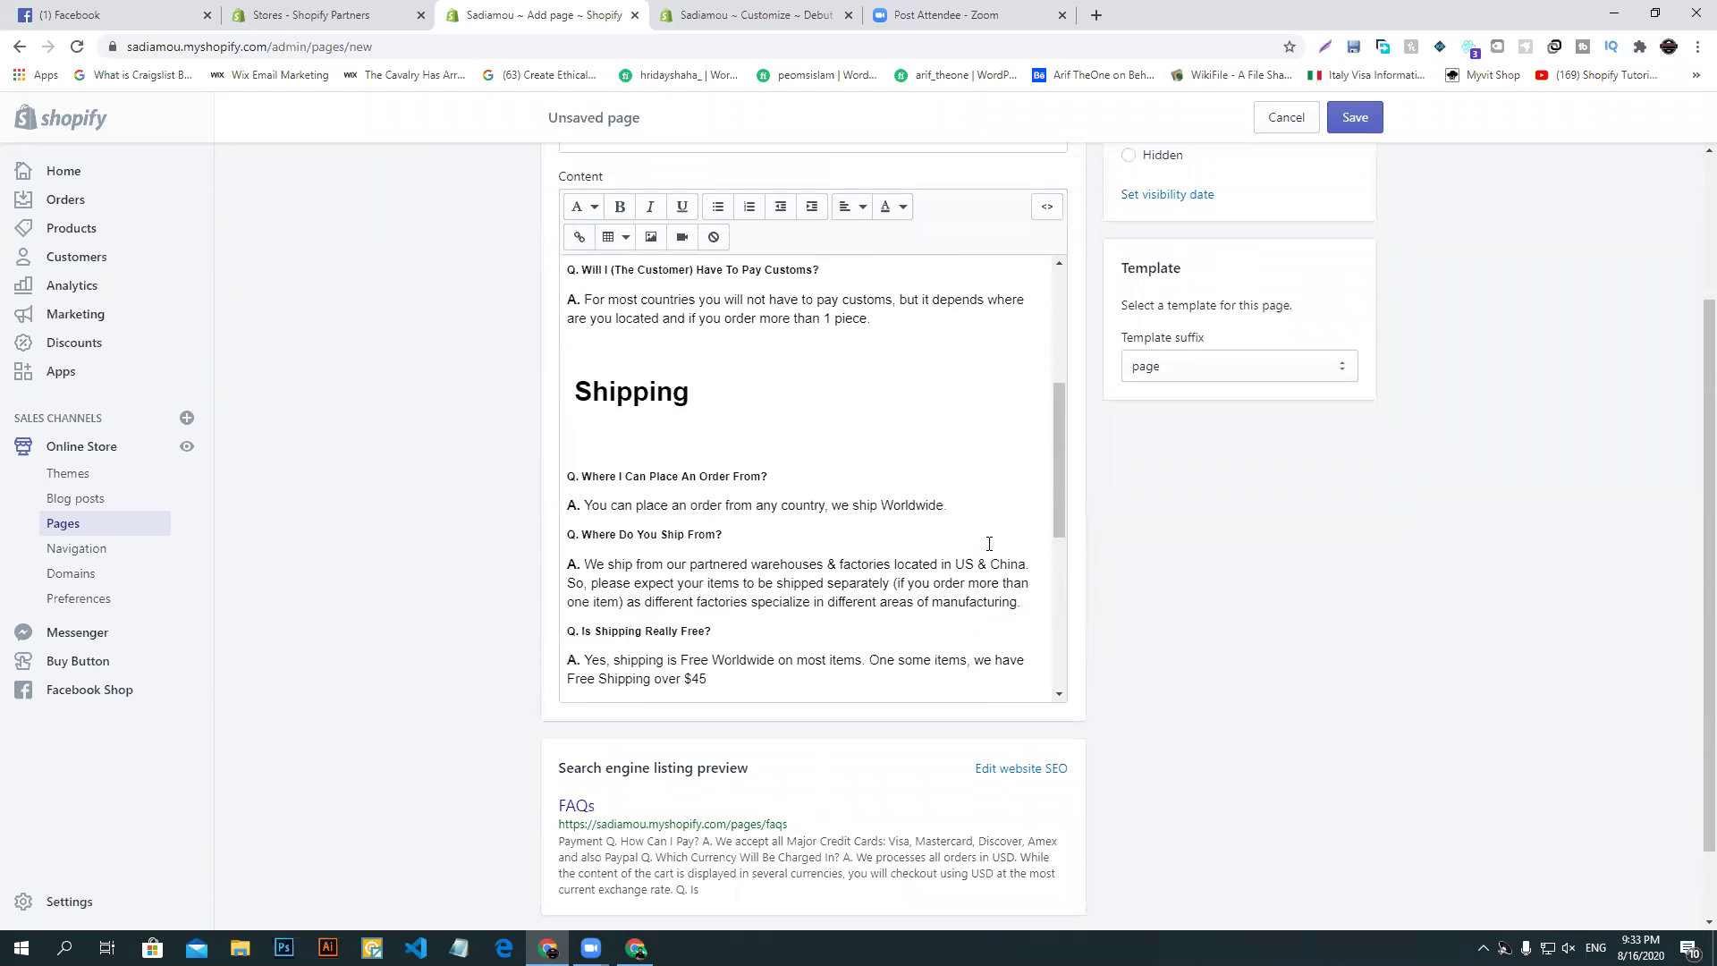
scroll(989, 544, up, 2)
double_click(630, 583)
click(858, 210)
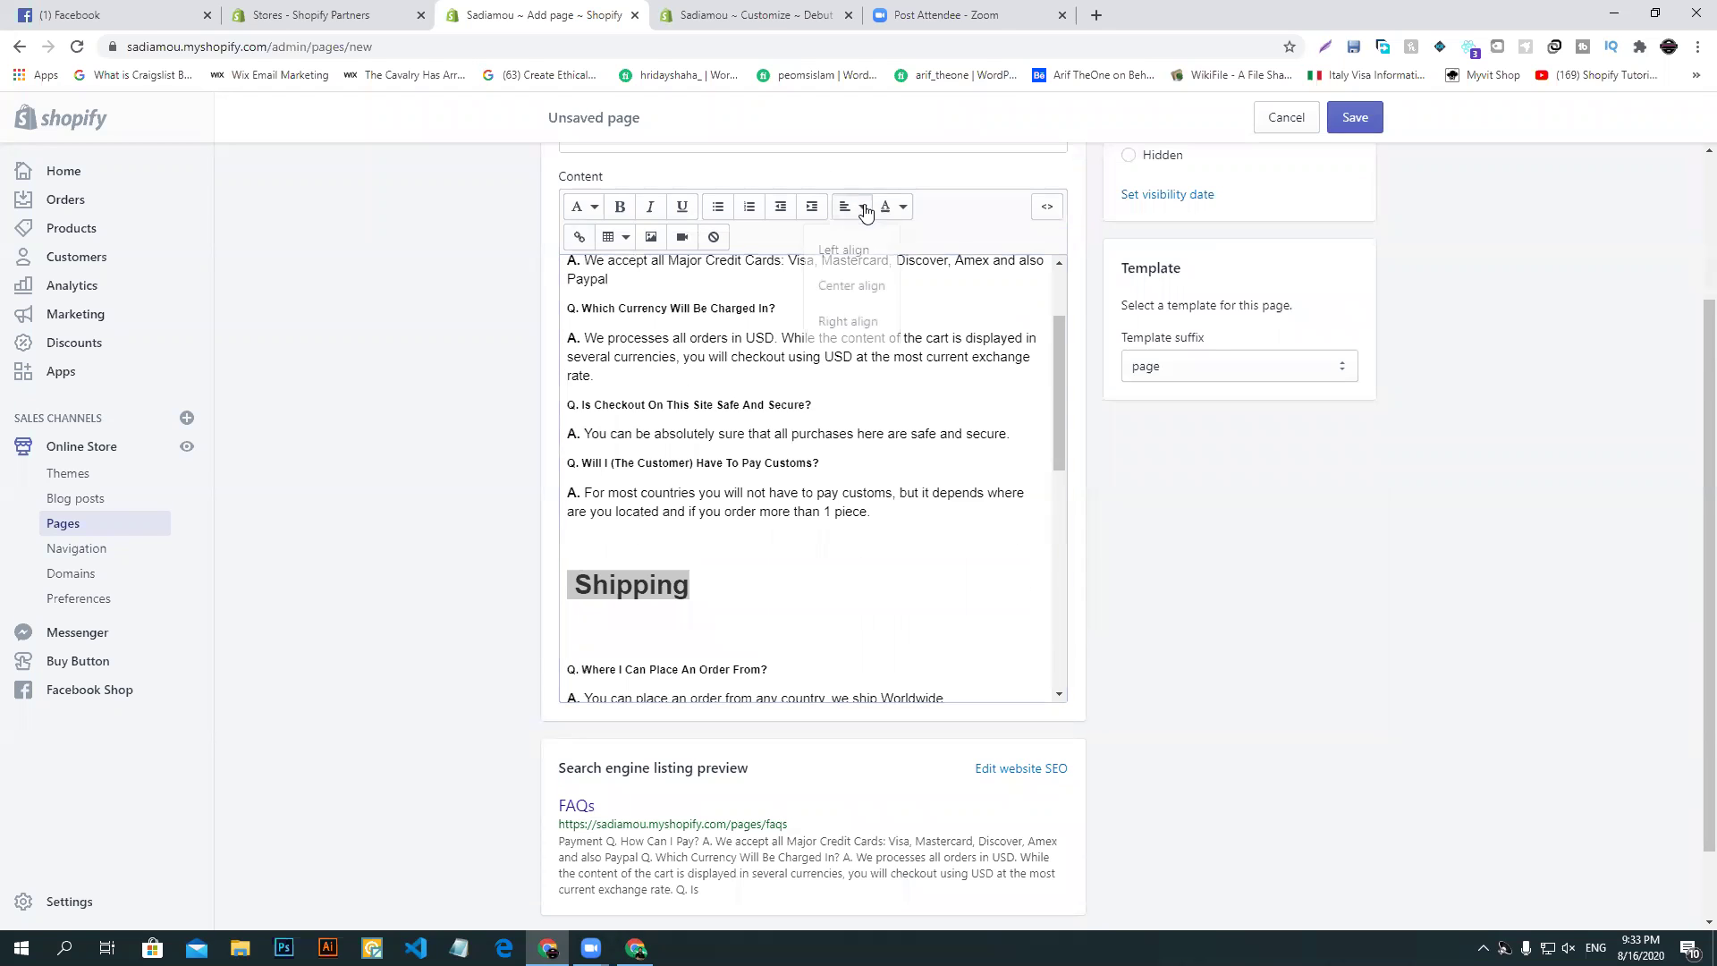
click(864, 287)
- Center-align the "Payment" heading in the FAQs content and save the page
scroll(776, 552, up, 2)
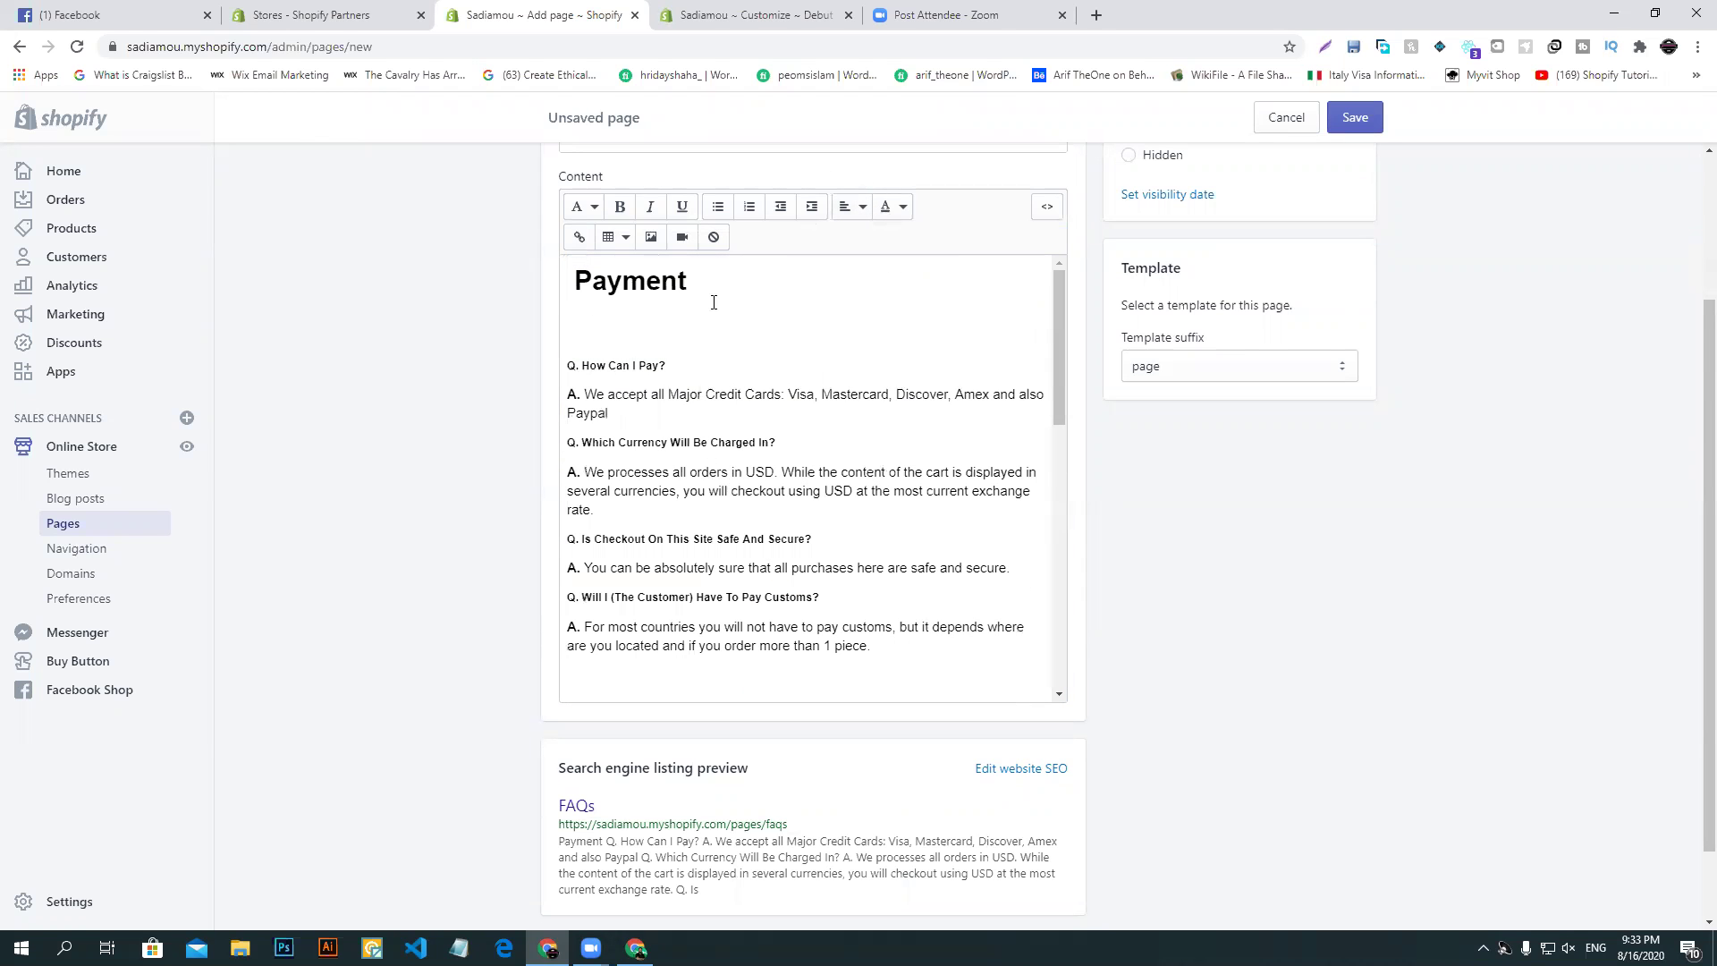
double_click(631, 281)
click(856, 208)
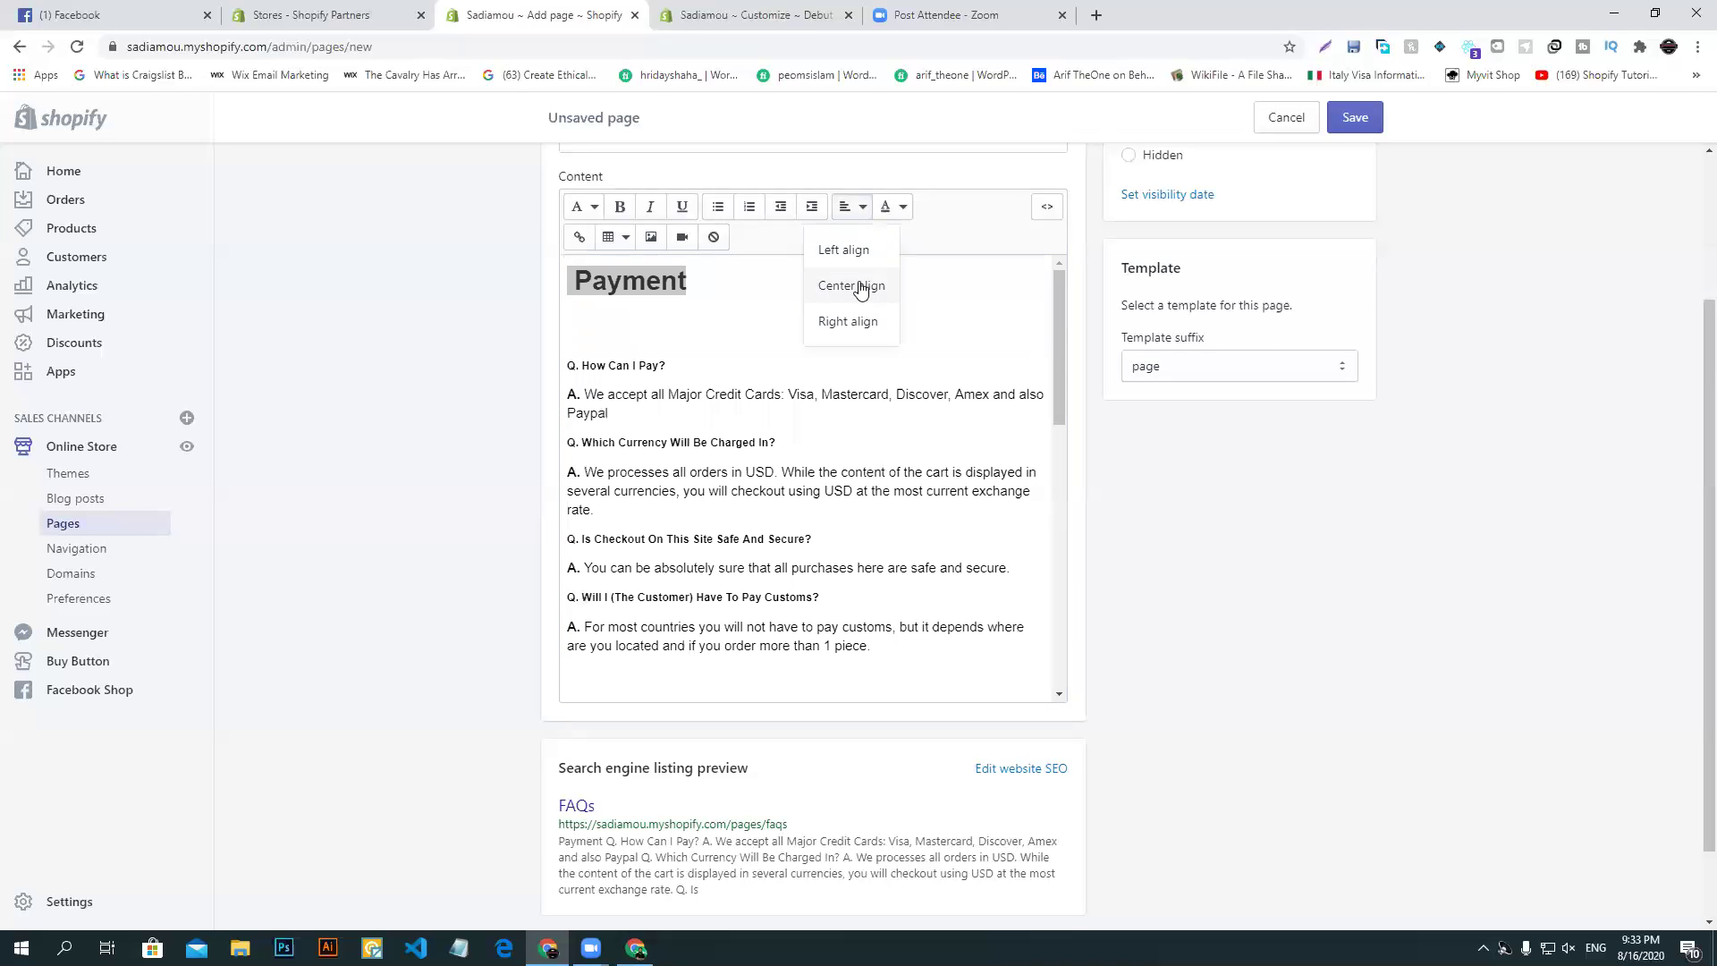
click(861, 288)
click(1355, 117)
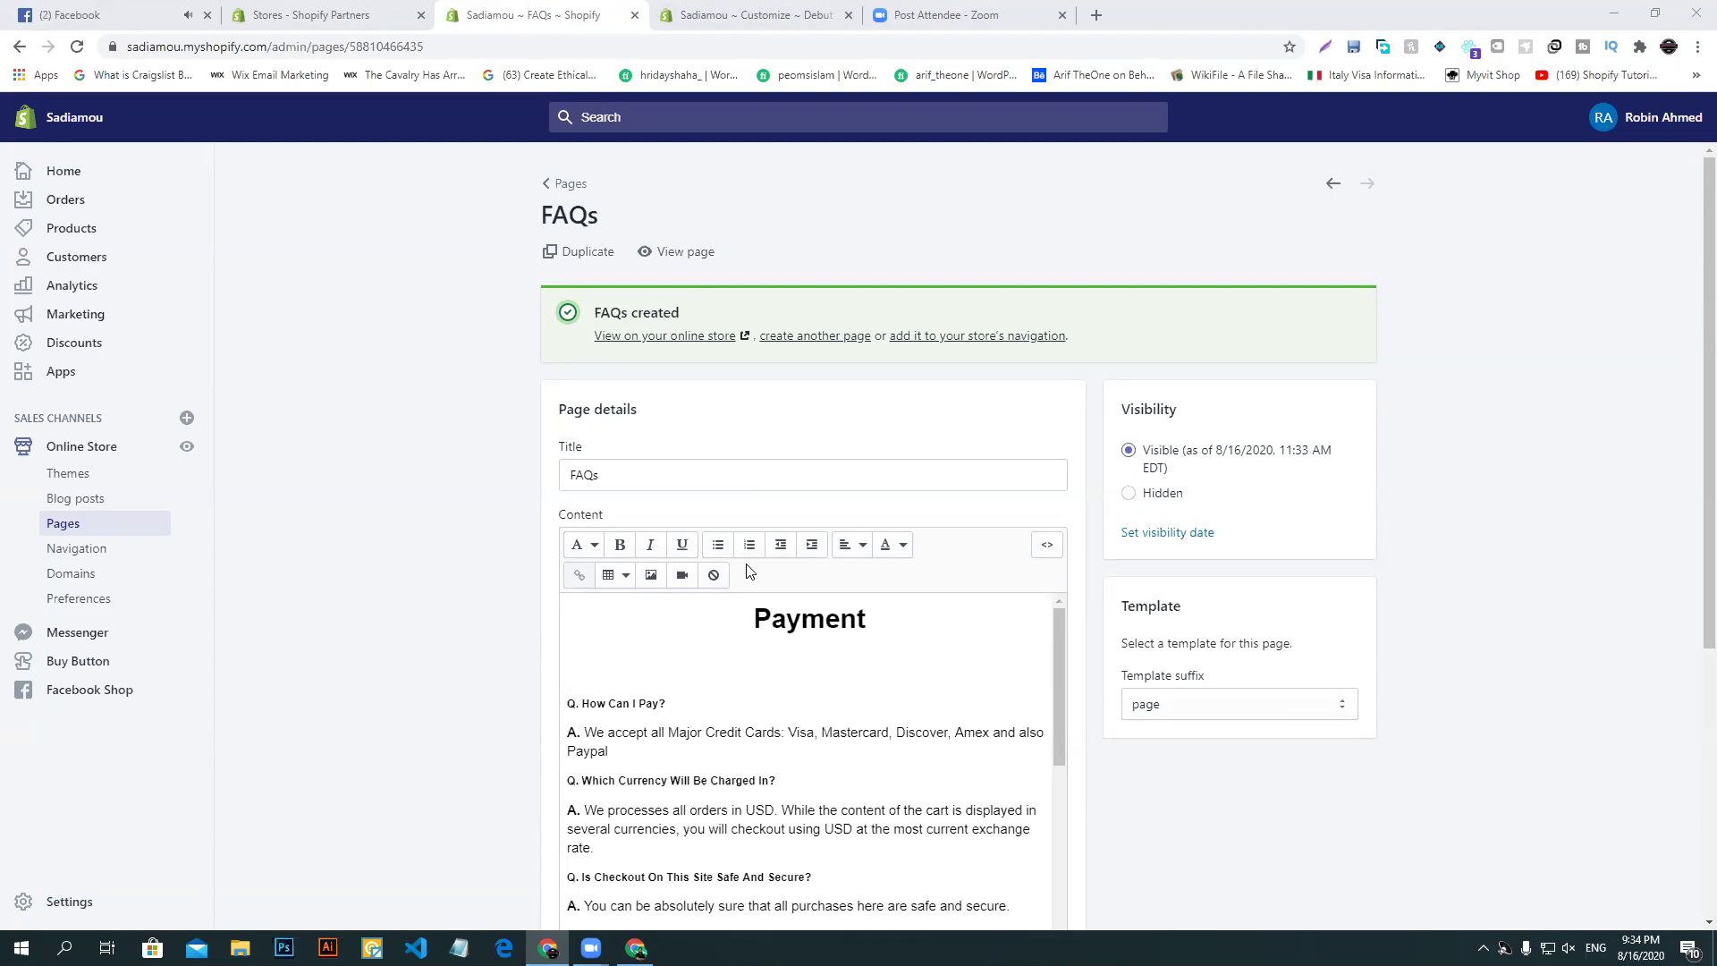
- Start another new Sadiamou page, and copy the "Contact Us" heading from the puppykits Contact Us page
click(807, 337)
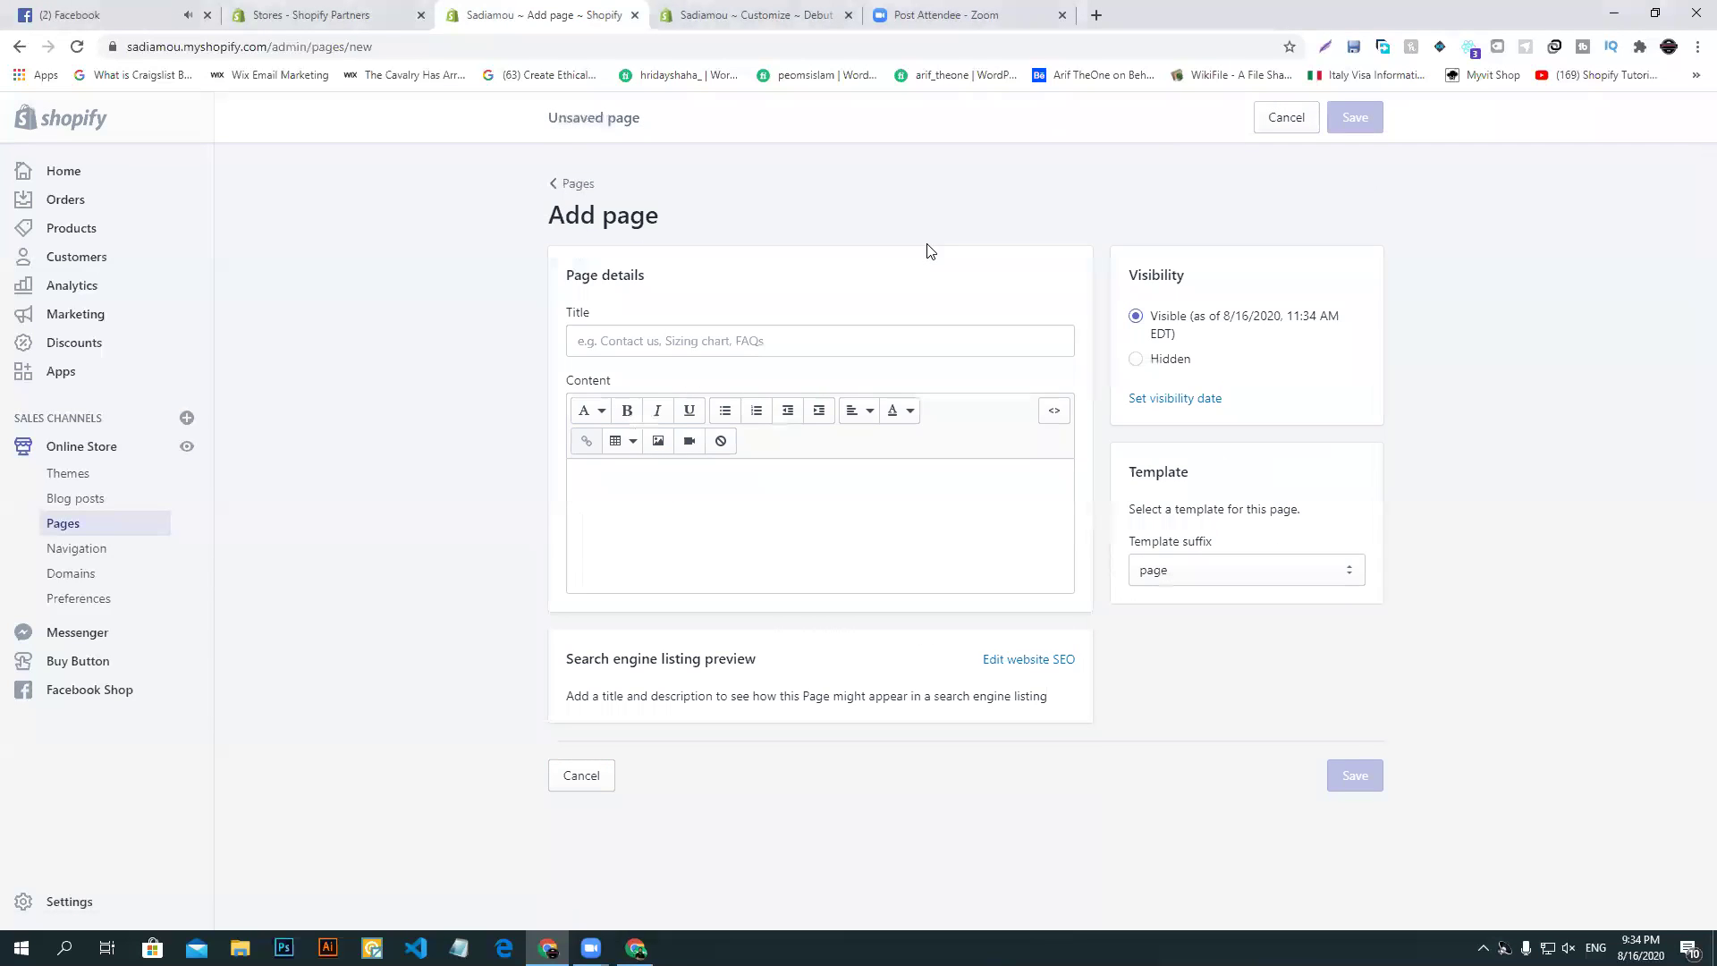
click(756, 12)
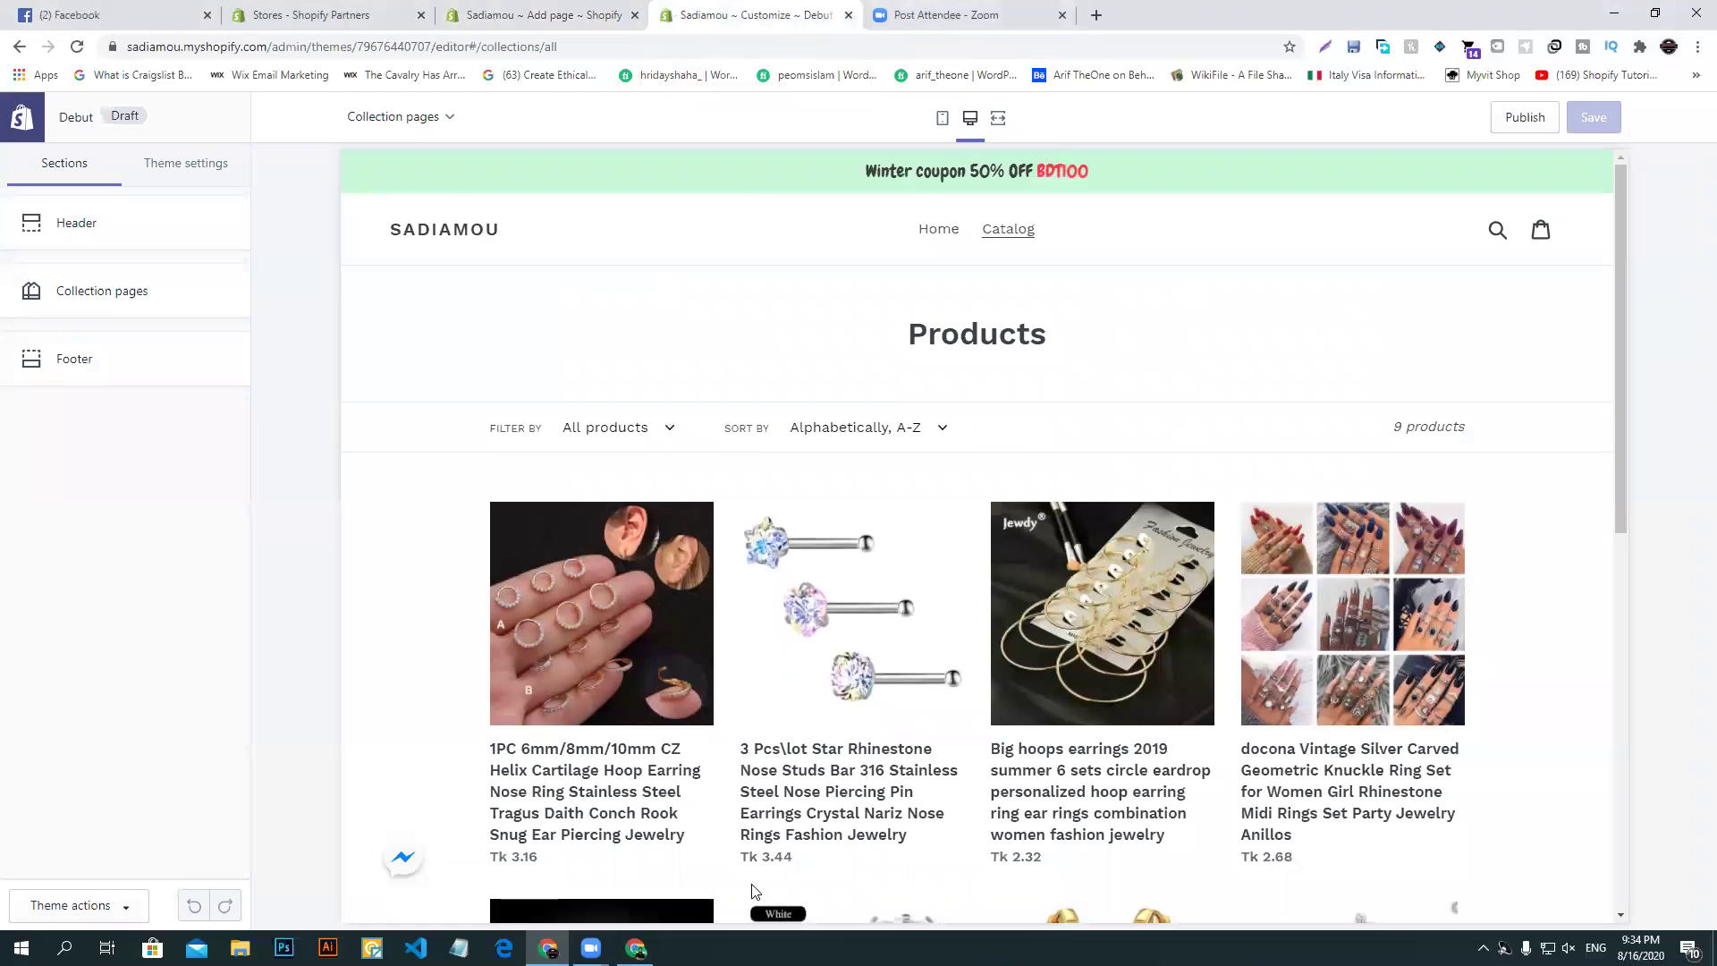
click(636, 948)
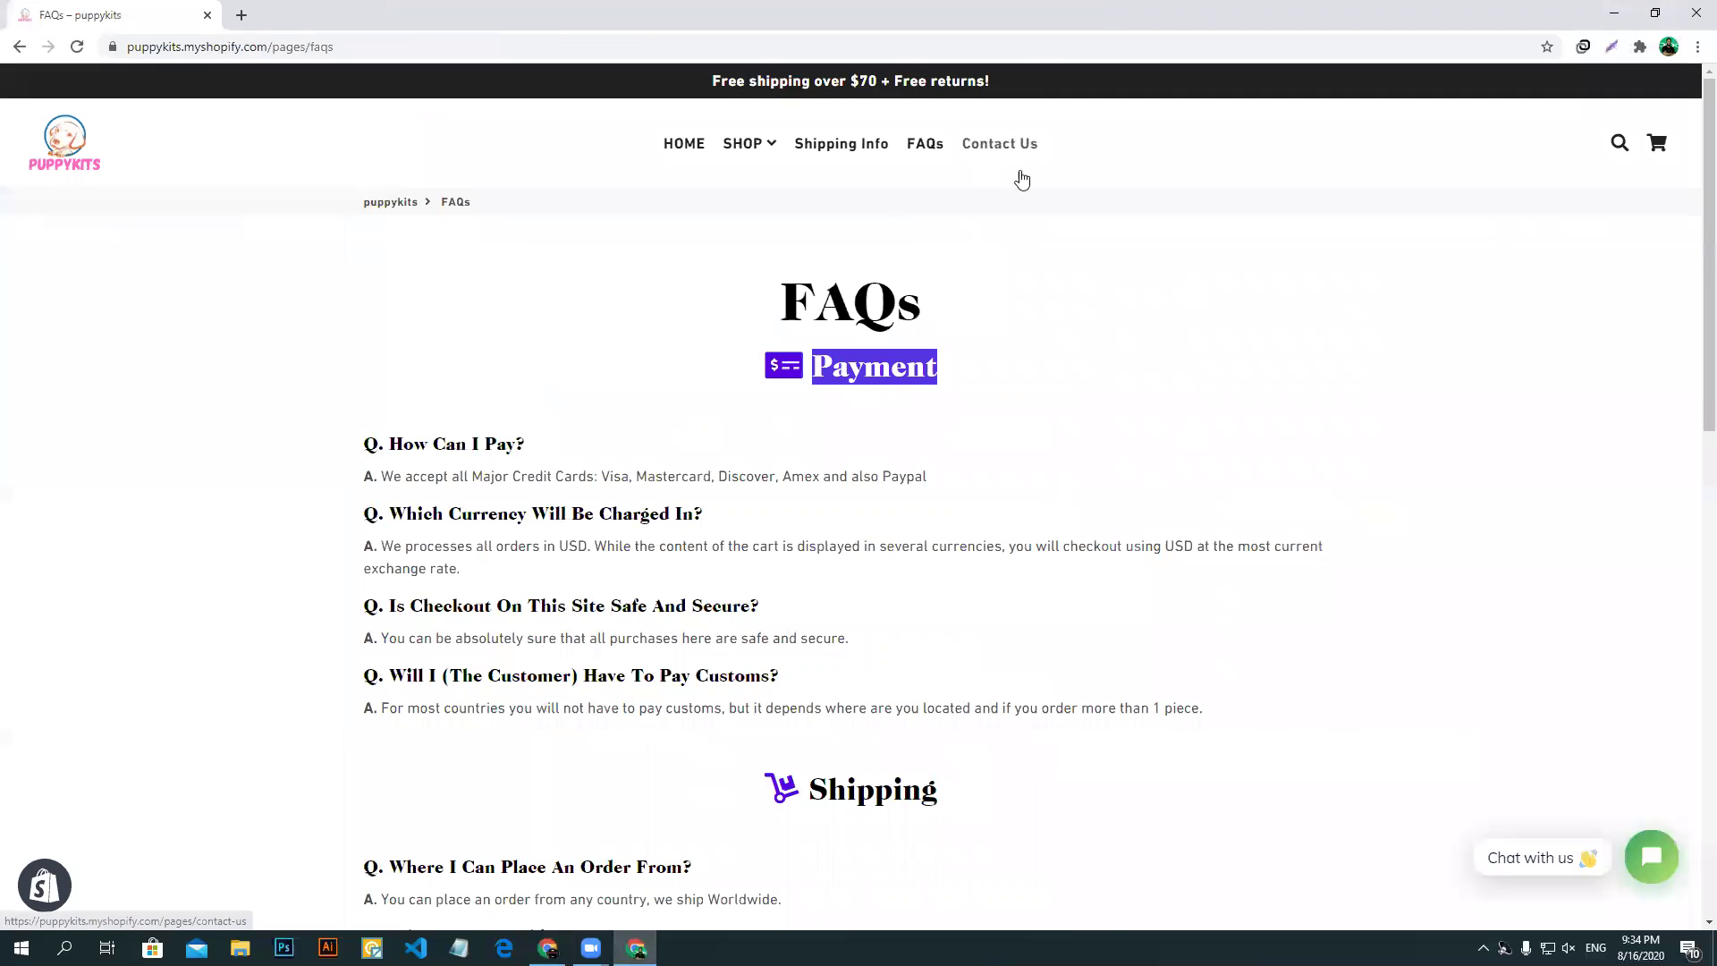
click(1004, 150)
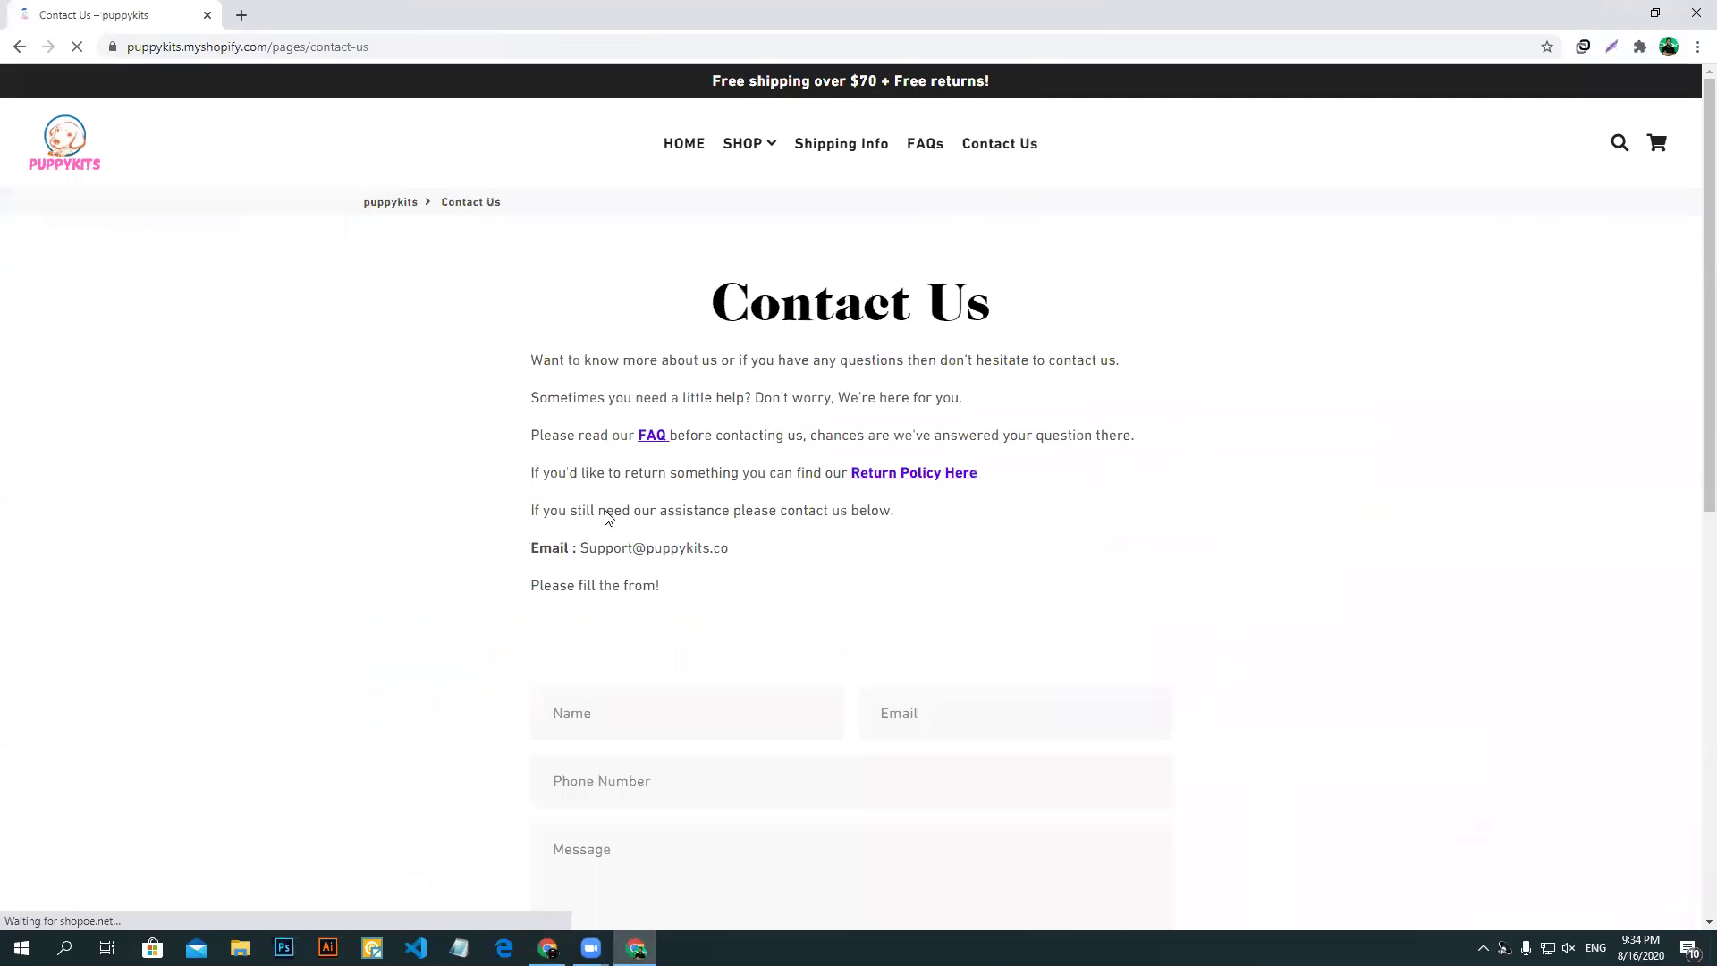
drag(699, 313, 1004, 305)
right_click(1003, 306)
click(975, 323)
- Return to Sadiamou's unsaved page and paste "Contact Us" as its title
click(548, 948)
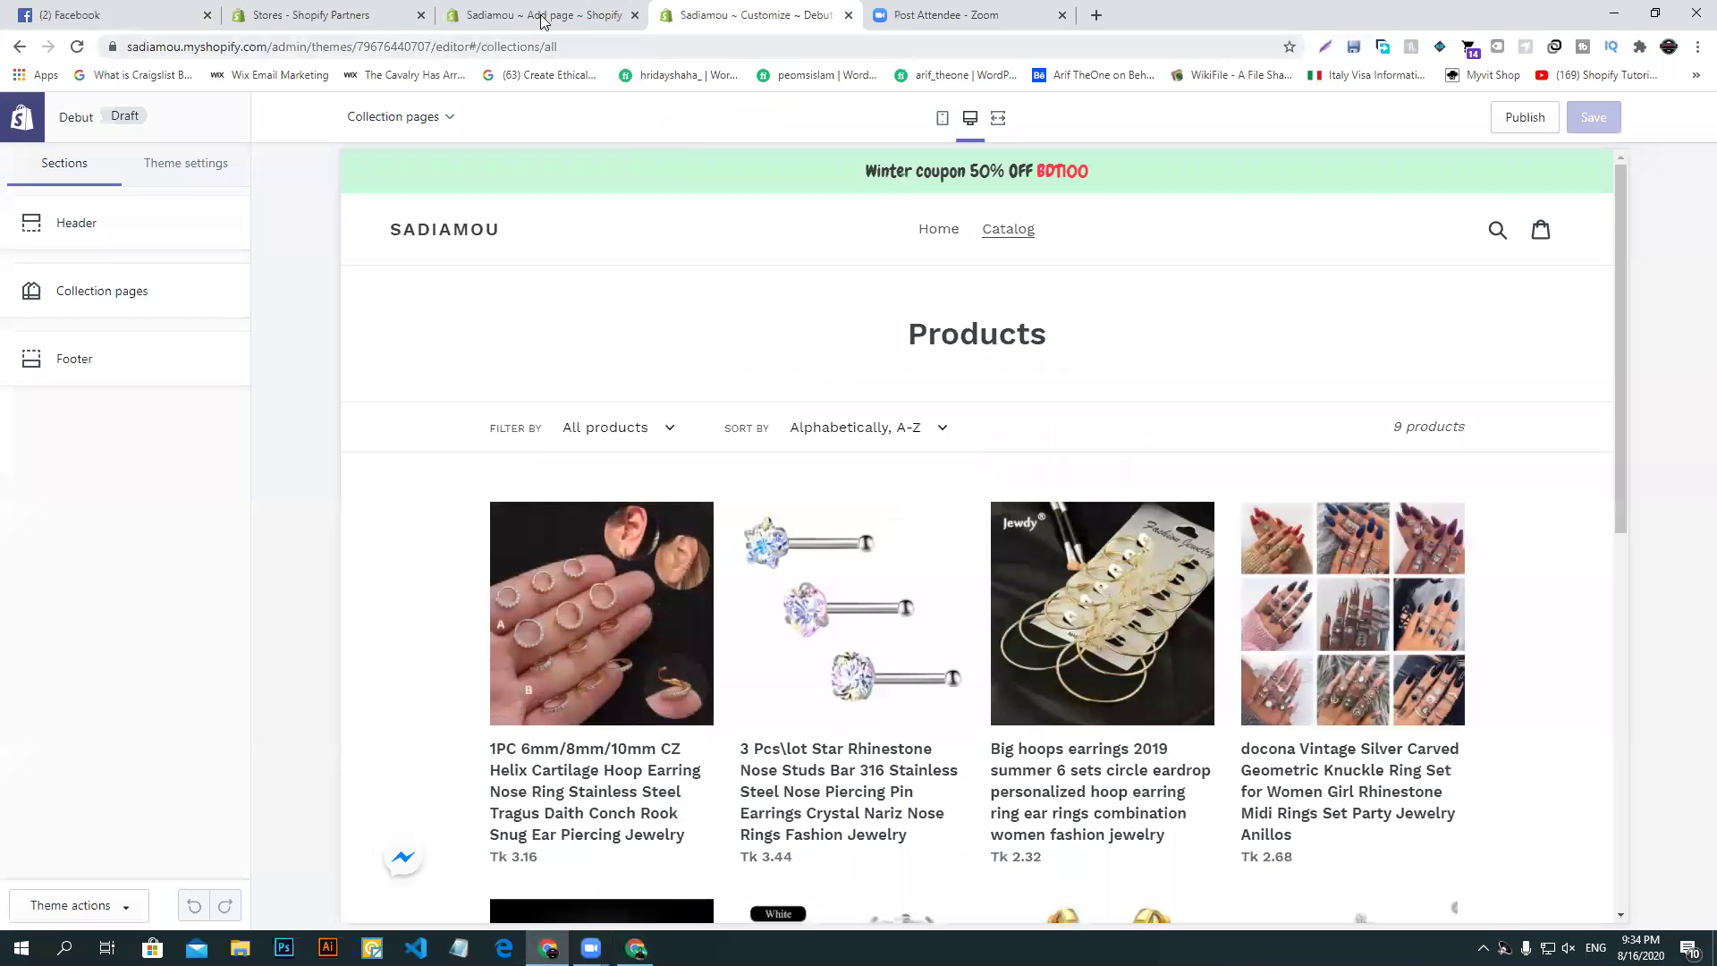
click(357, 15)
click(501, 15)
click(680, 340)
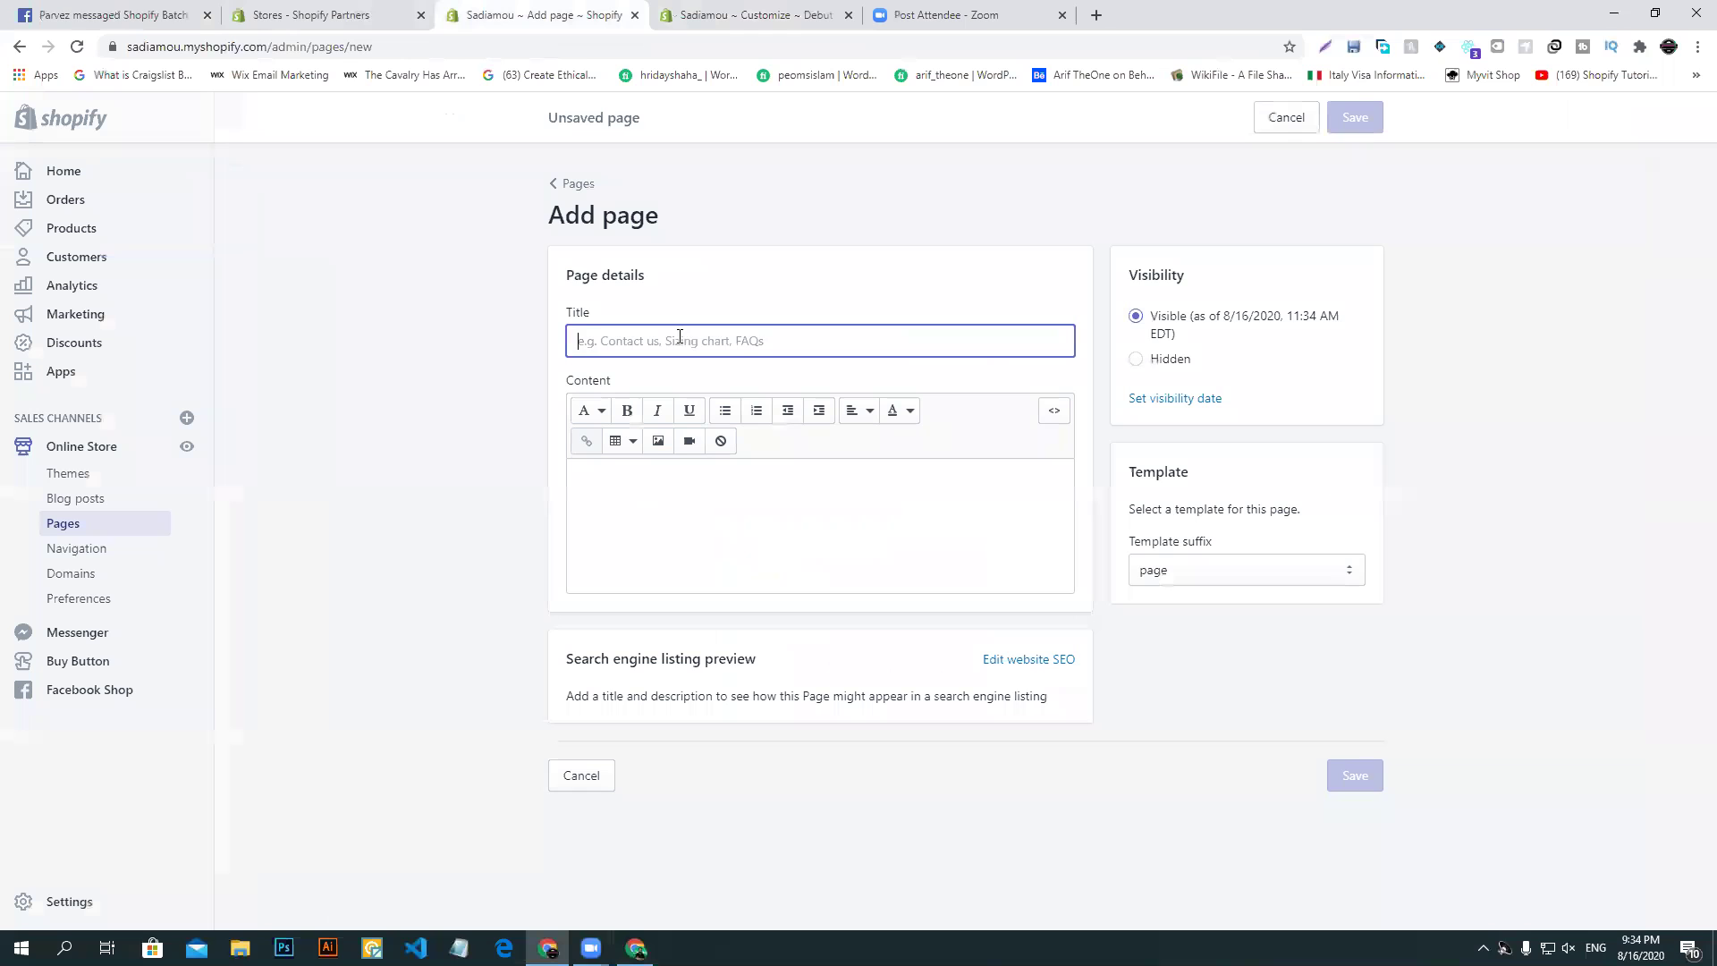
key(ctrl+v)
- Copy the introductory text of the puppykits Contact Us page, from "Want to know more about us" through "Please fill the from!"
key(alt+Tab)
drag(528, 368, 665, 586)
right_click(712, 361)
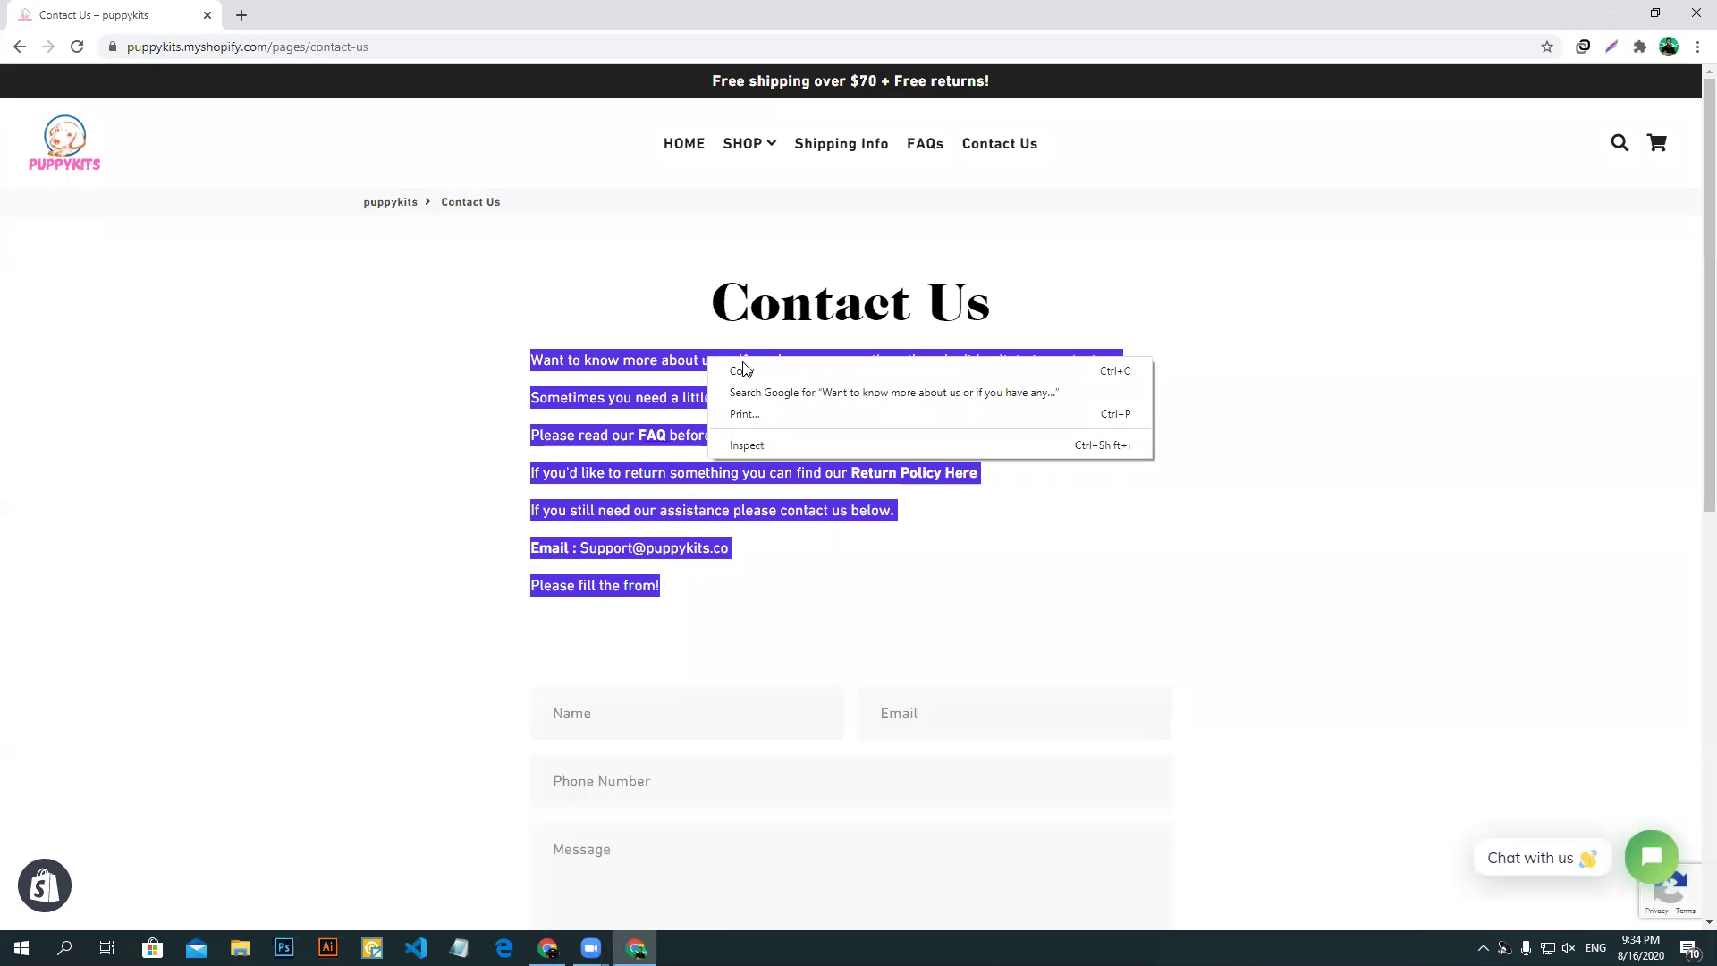
click(746, 372)
click(810, 619)
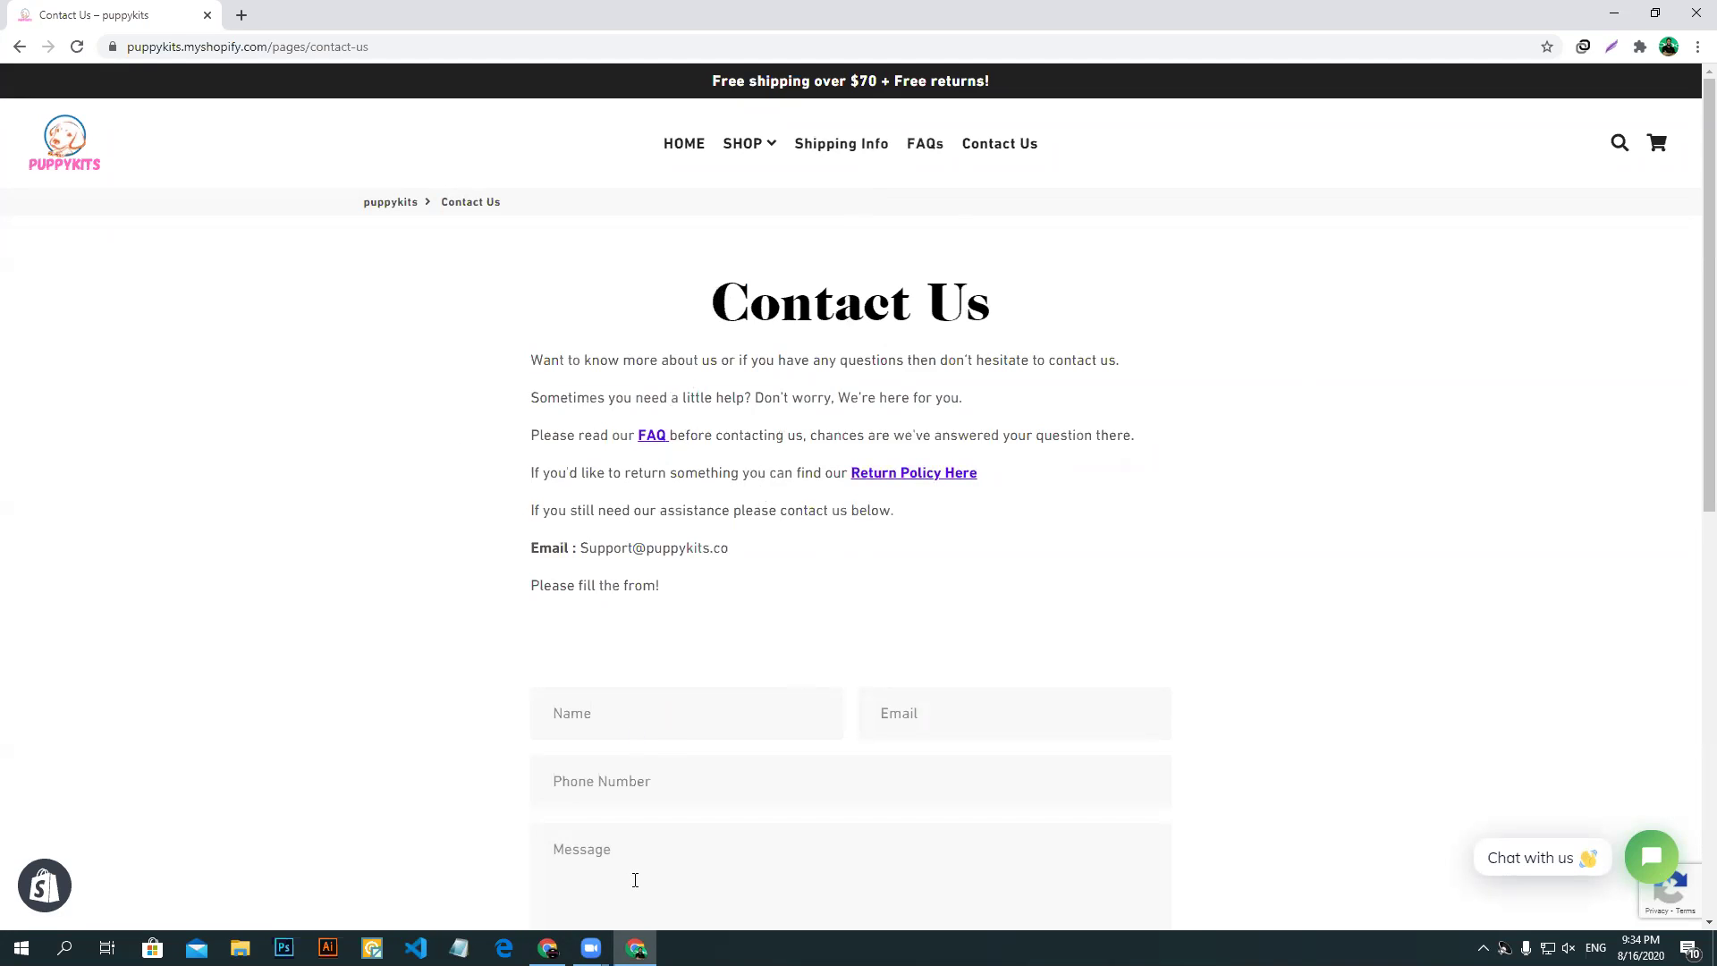
- Paste the copied introductory text as the content of Sadiamou's Contact Us page and select the puppykits domain in its email line
click(548, 948)
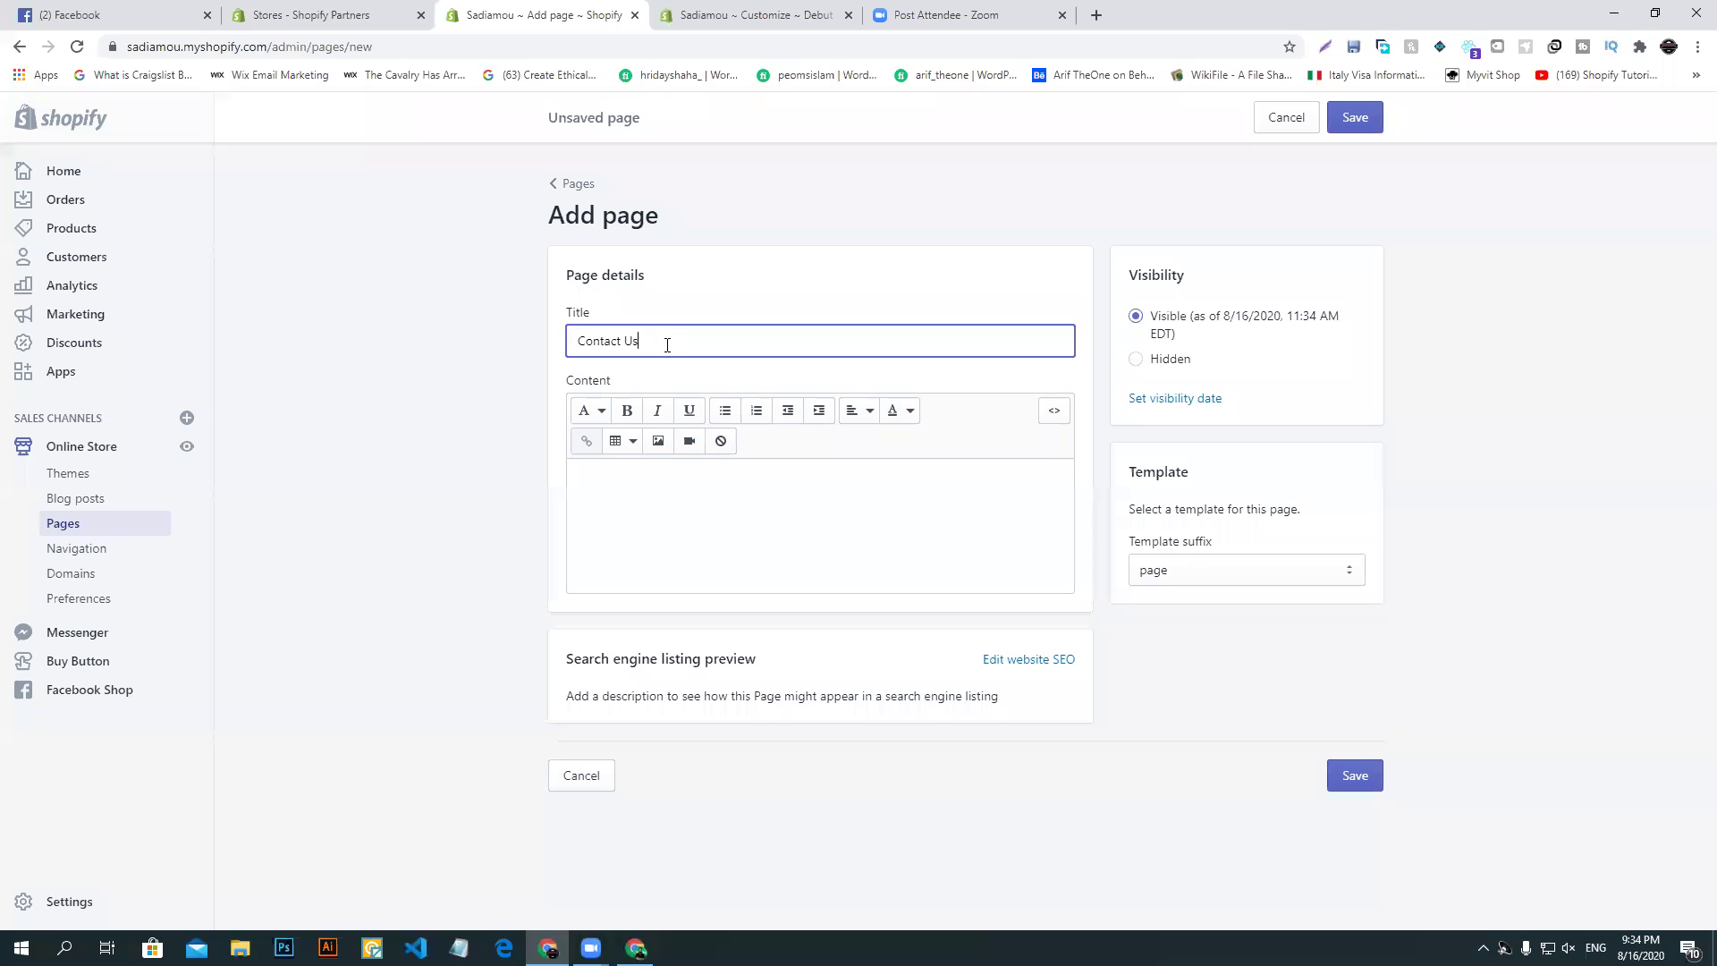
click(662, 507)
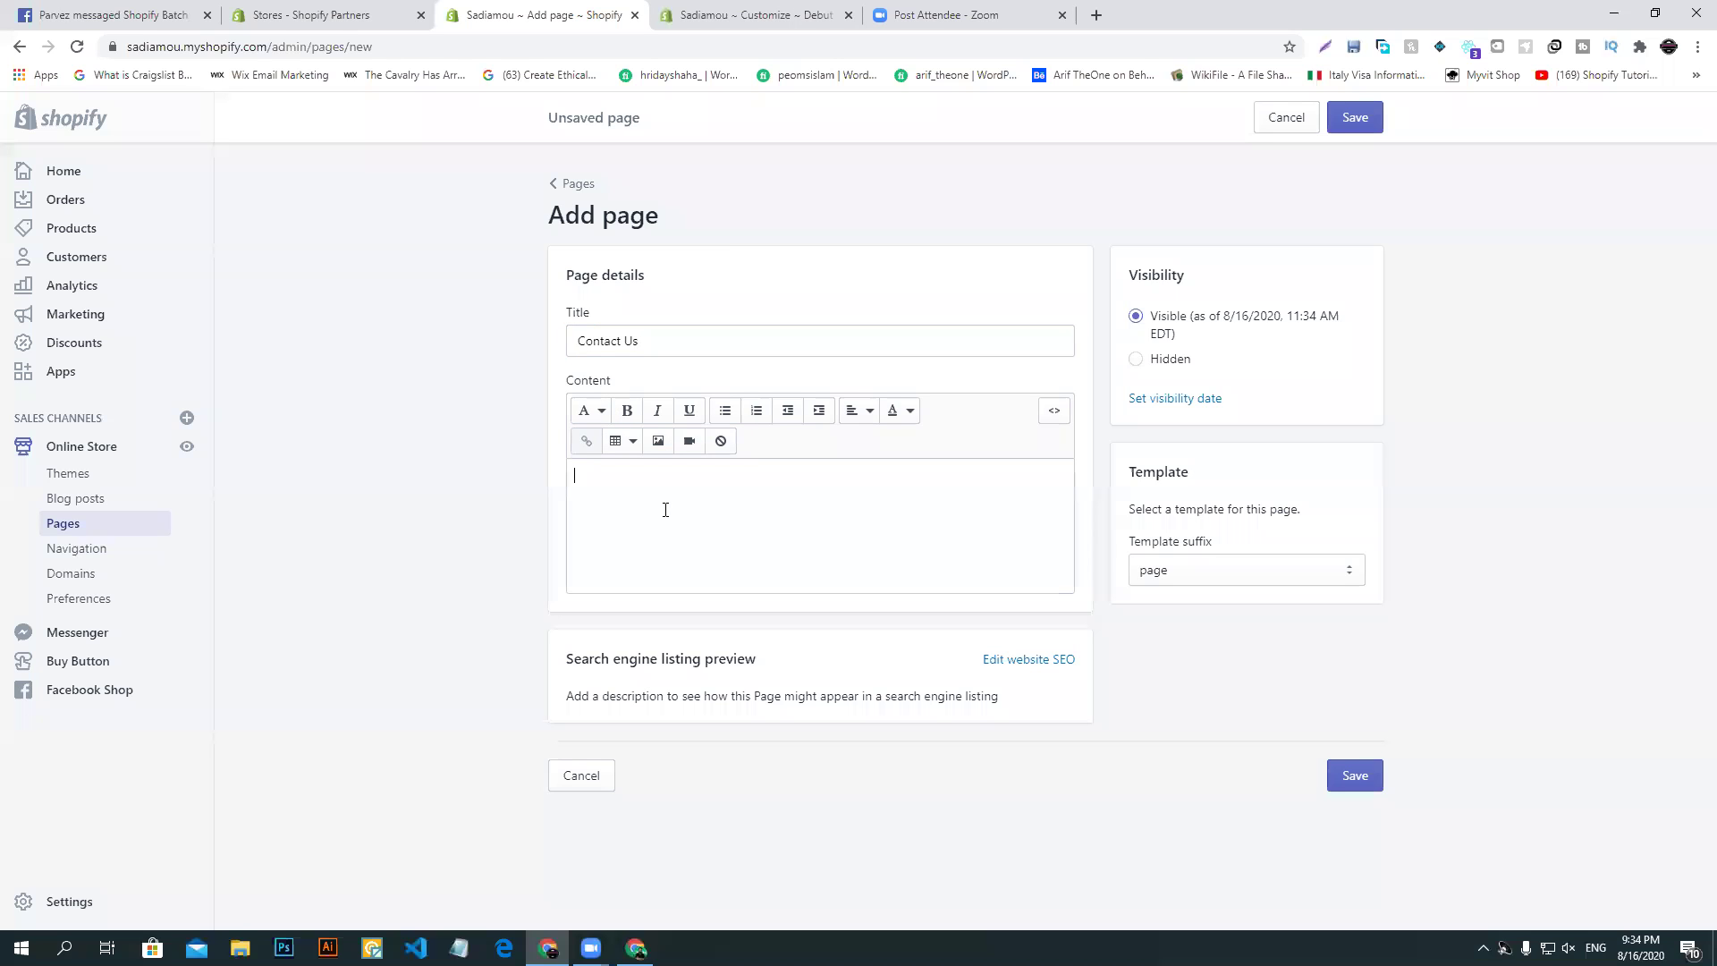
key(ctrl+v)
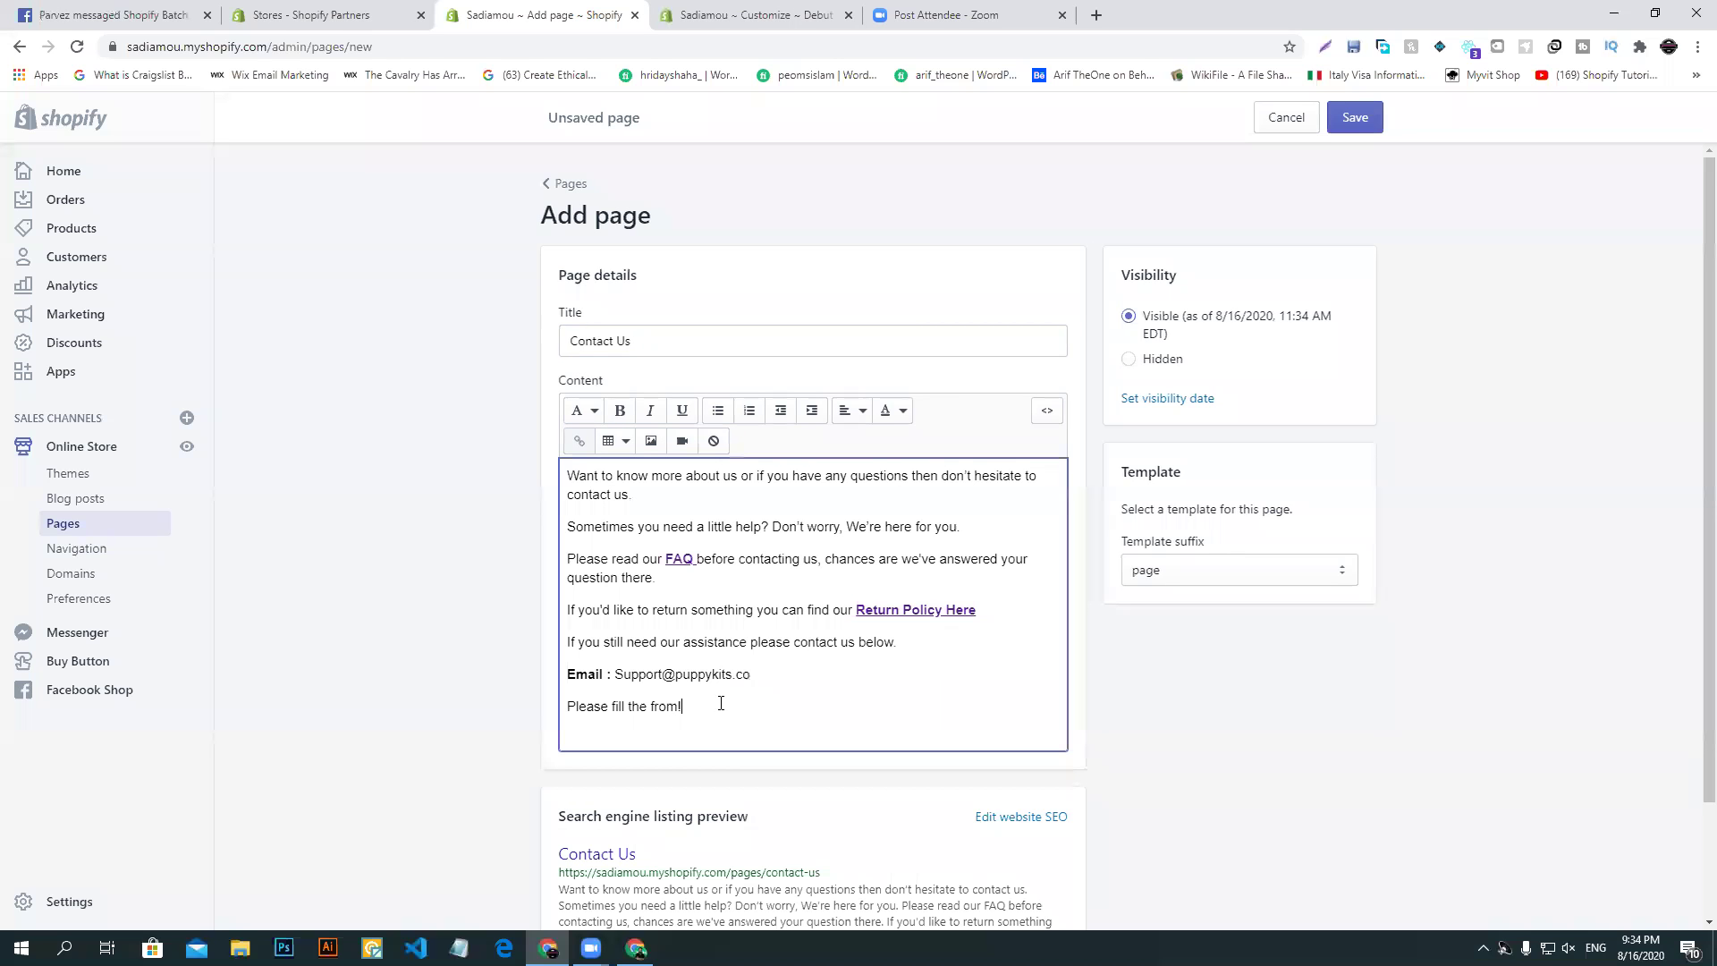
drag(678, 674, 734, 679)
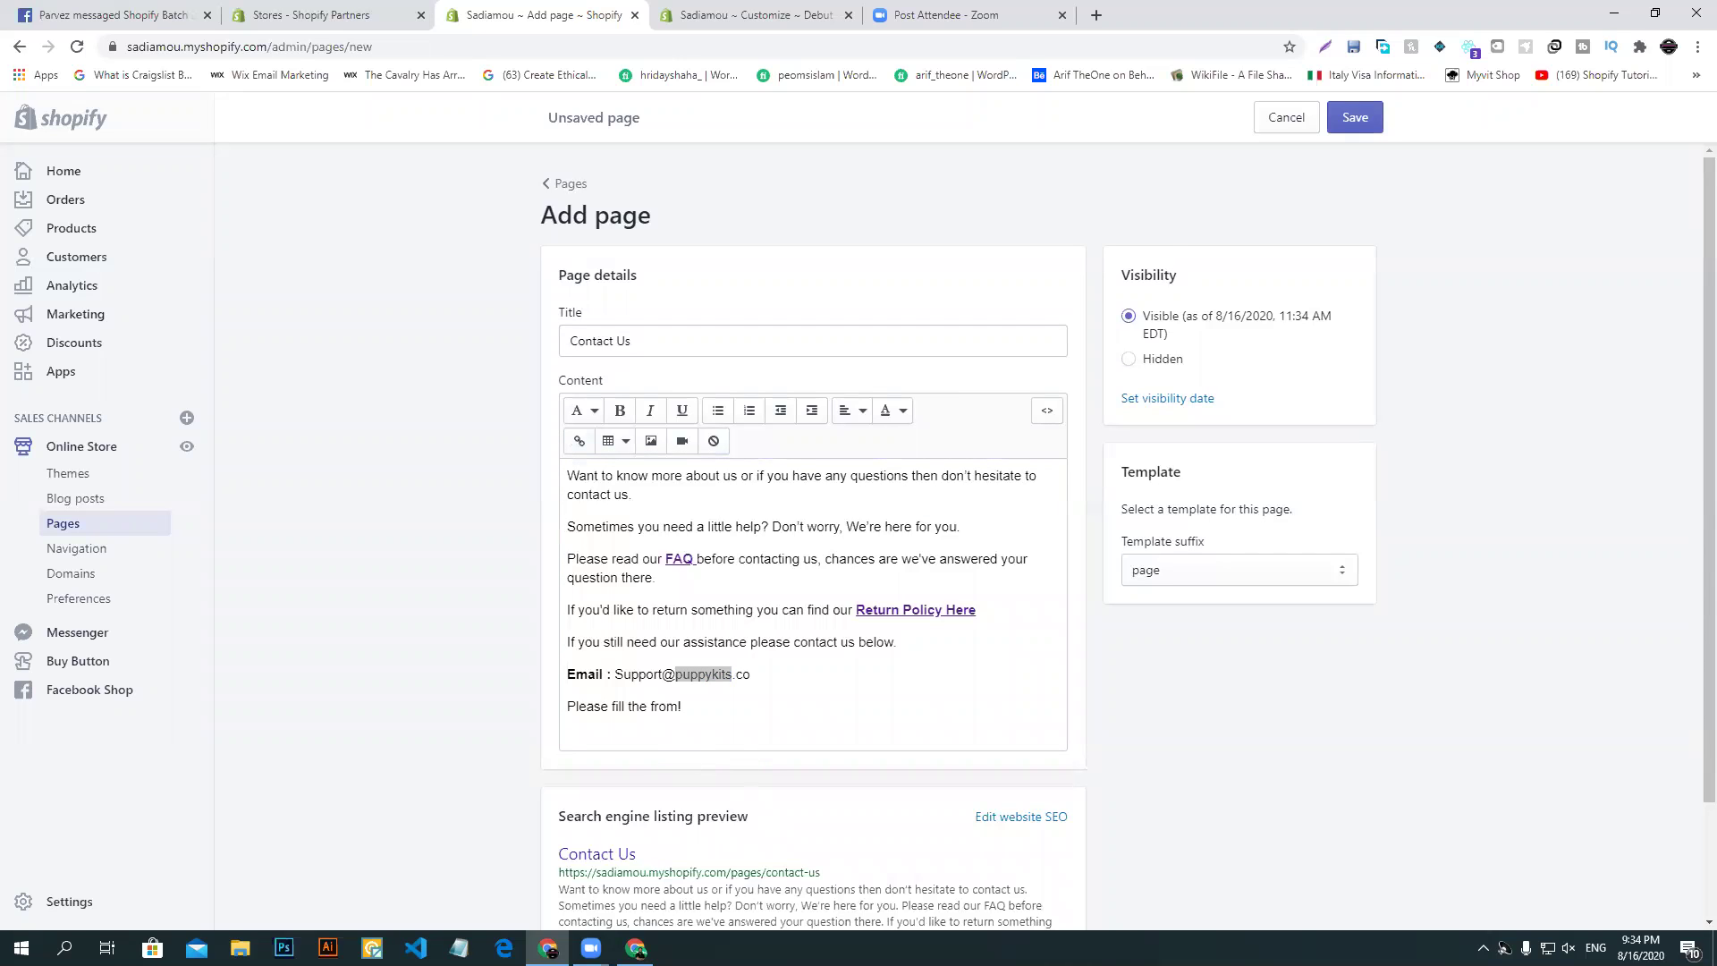
- Examine the text and the name, email, phone number and message fields of the contact form on the puppykits Contact Us page
key(alt+Tab)
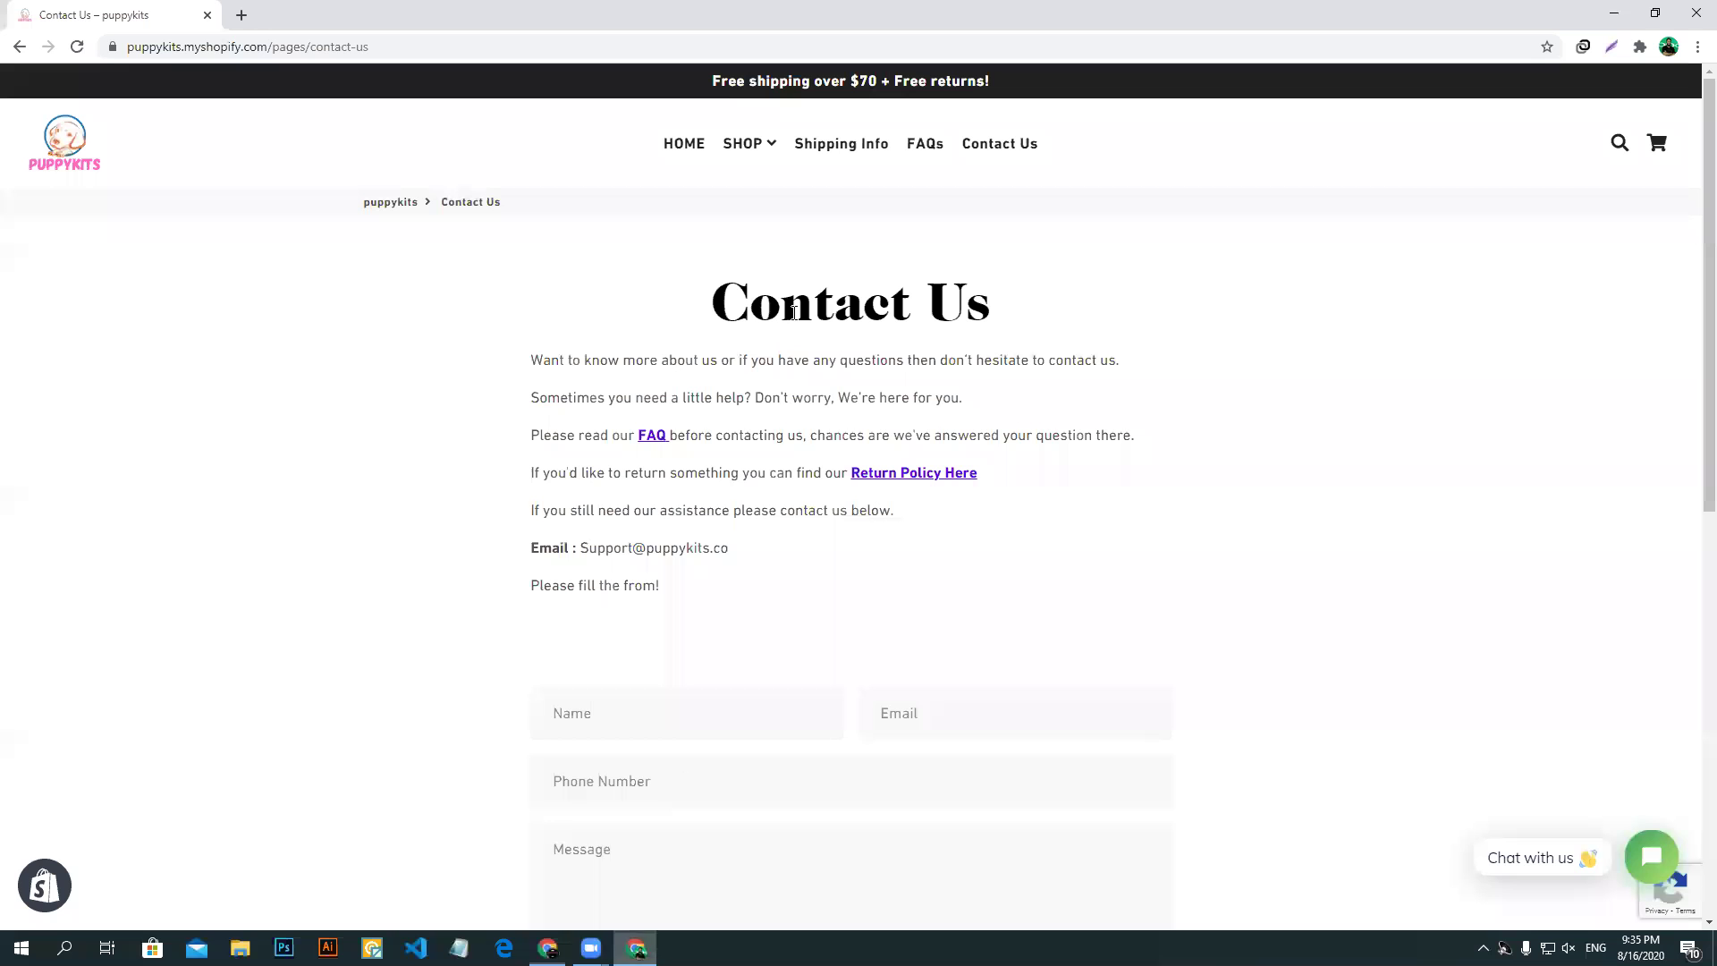
scroll(1354, 421, down, 4)
scroll(1288, 444, up, 3)
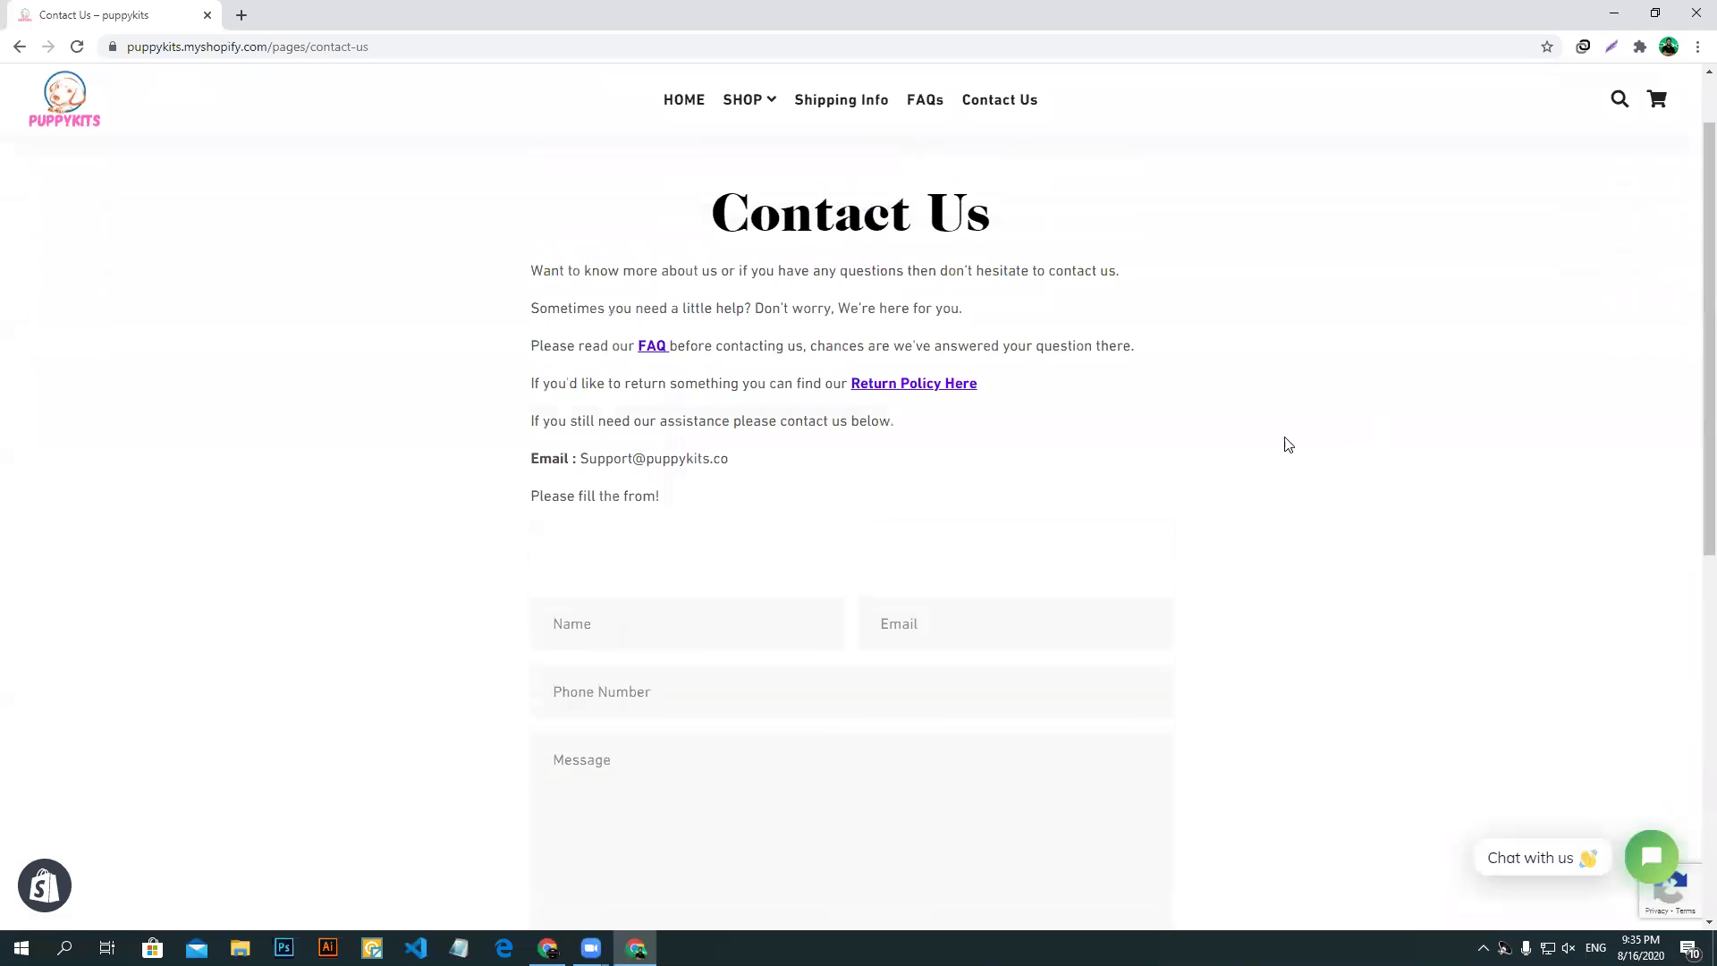
drag(521, 261, 1565, 414)
click(544, 680)
click(567, 624)
click(626, 711)
click(586, 760)
scroll(1624, 580, down, 2)
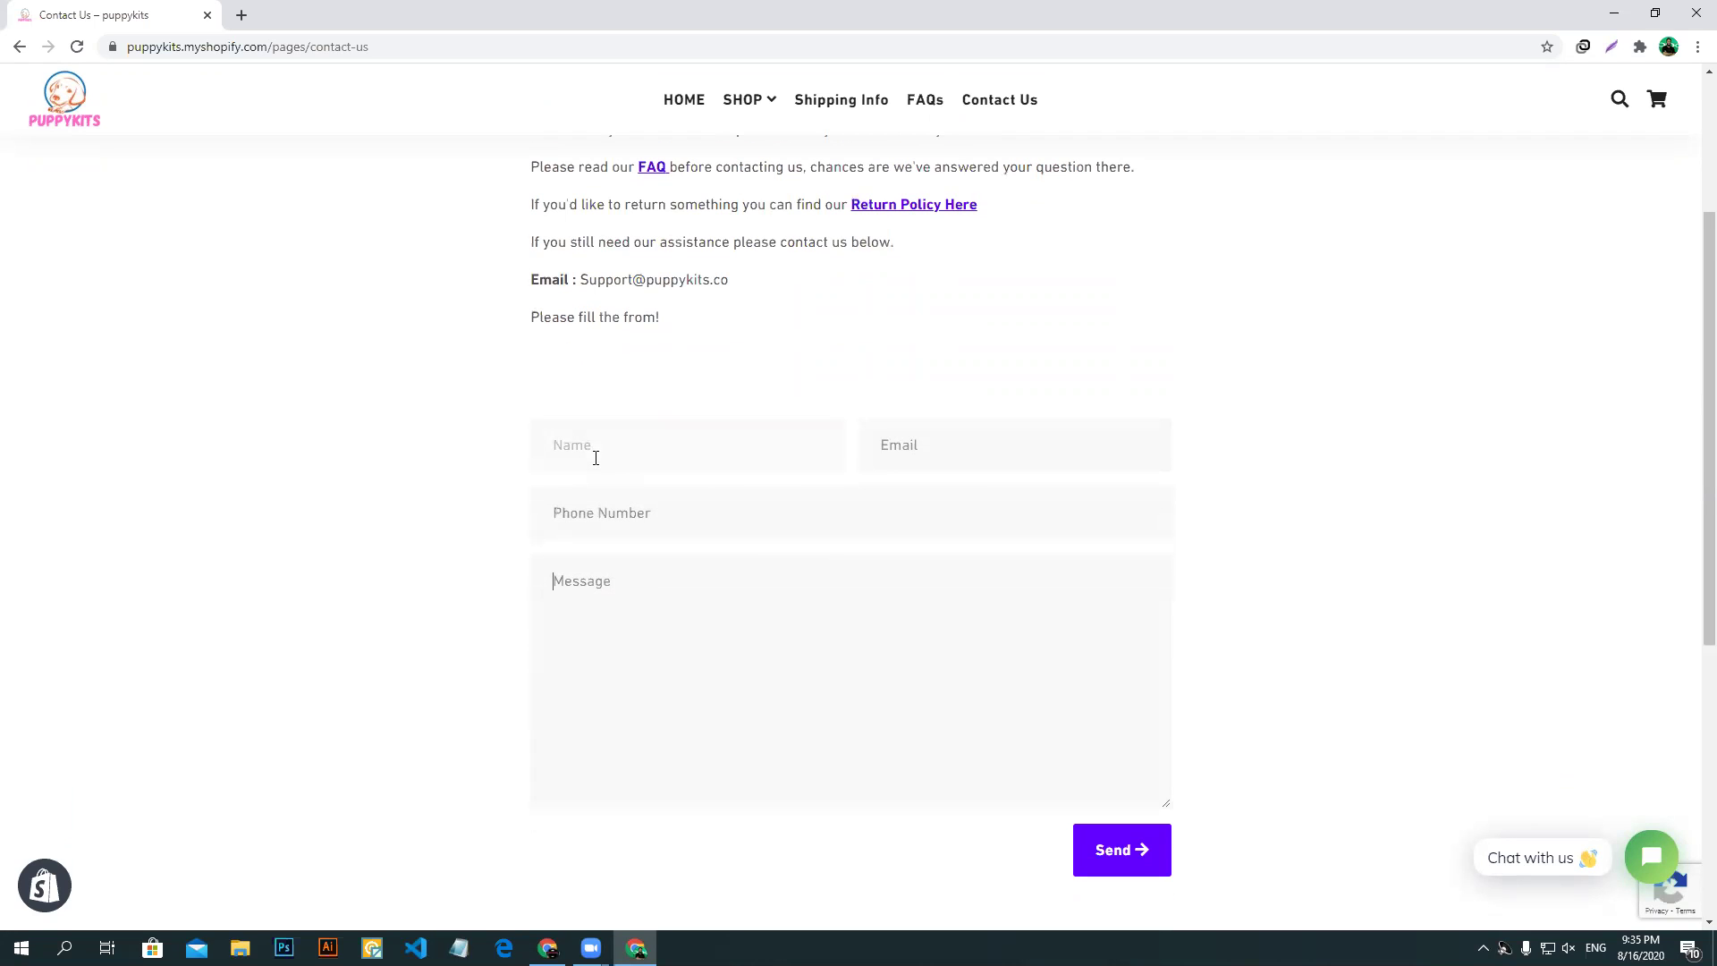
click(579, 517)
click(667, 510)
click(599, 583)
scroll(1238, 706, down, 3)
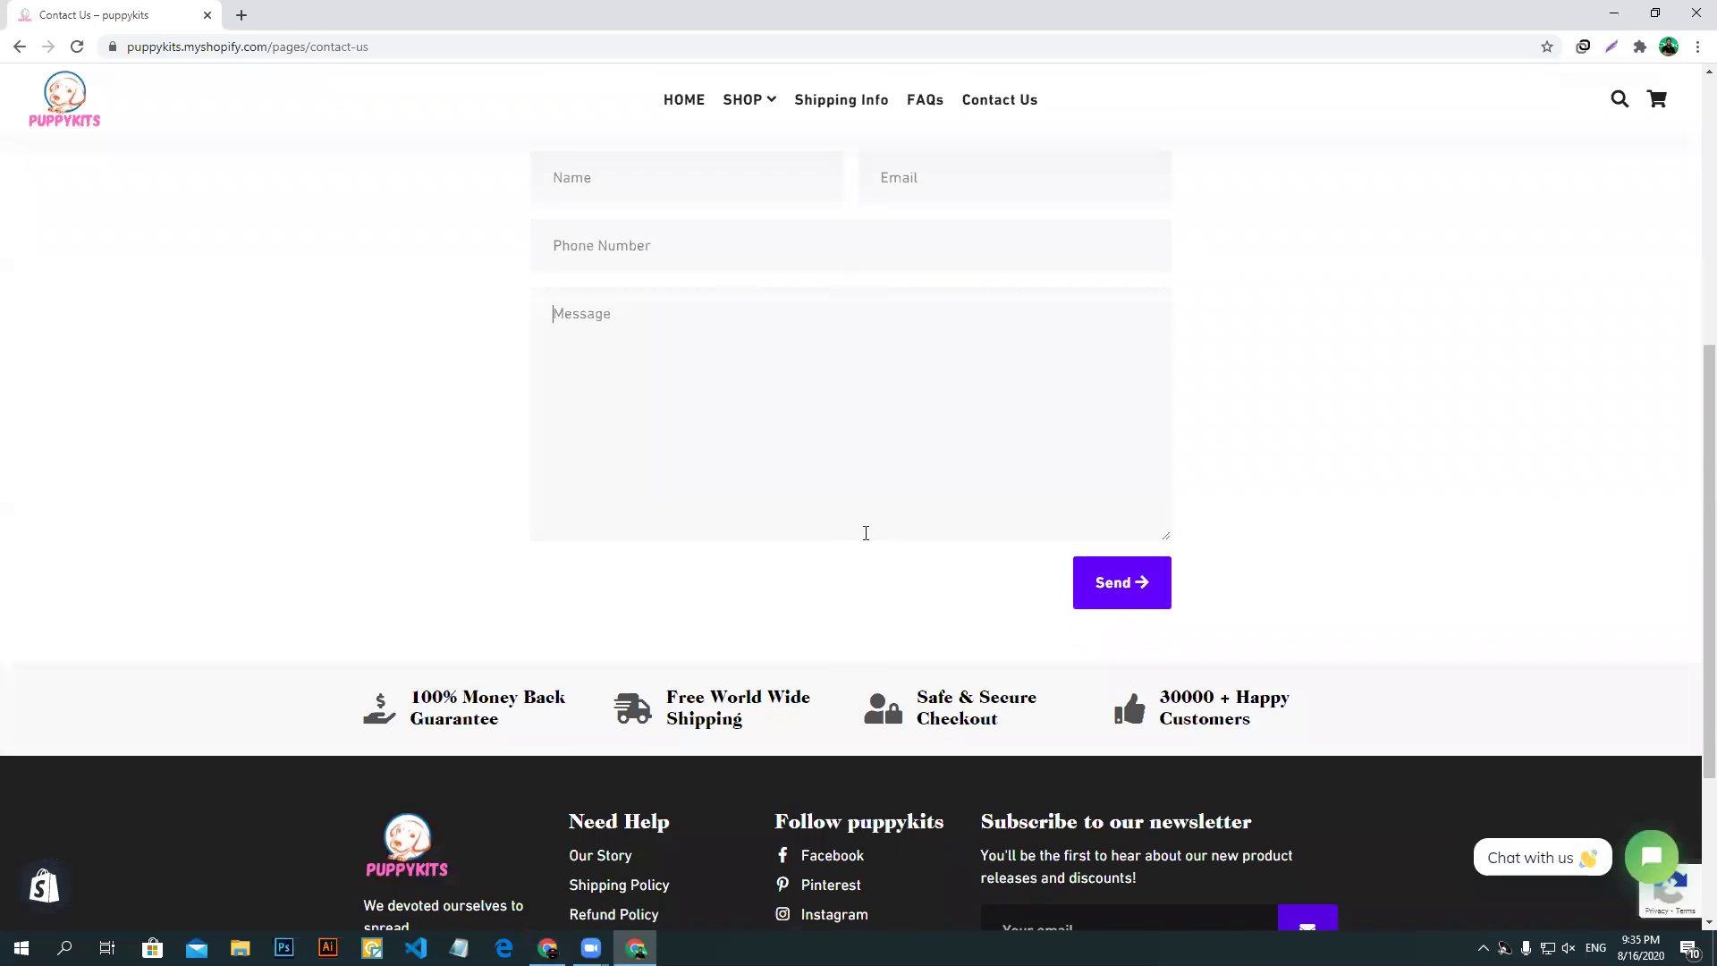
scroll(623, 876, up, 3)
- Return to Sadiamou's unsaved Contact Us page and review the available template suffix options
click(548, 948)
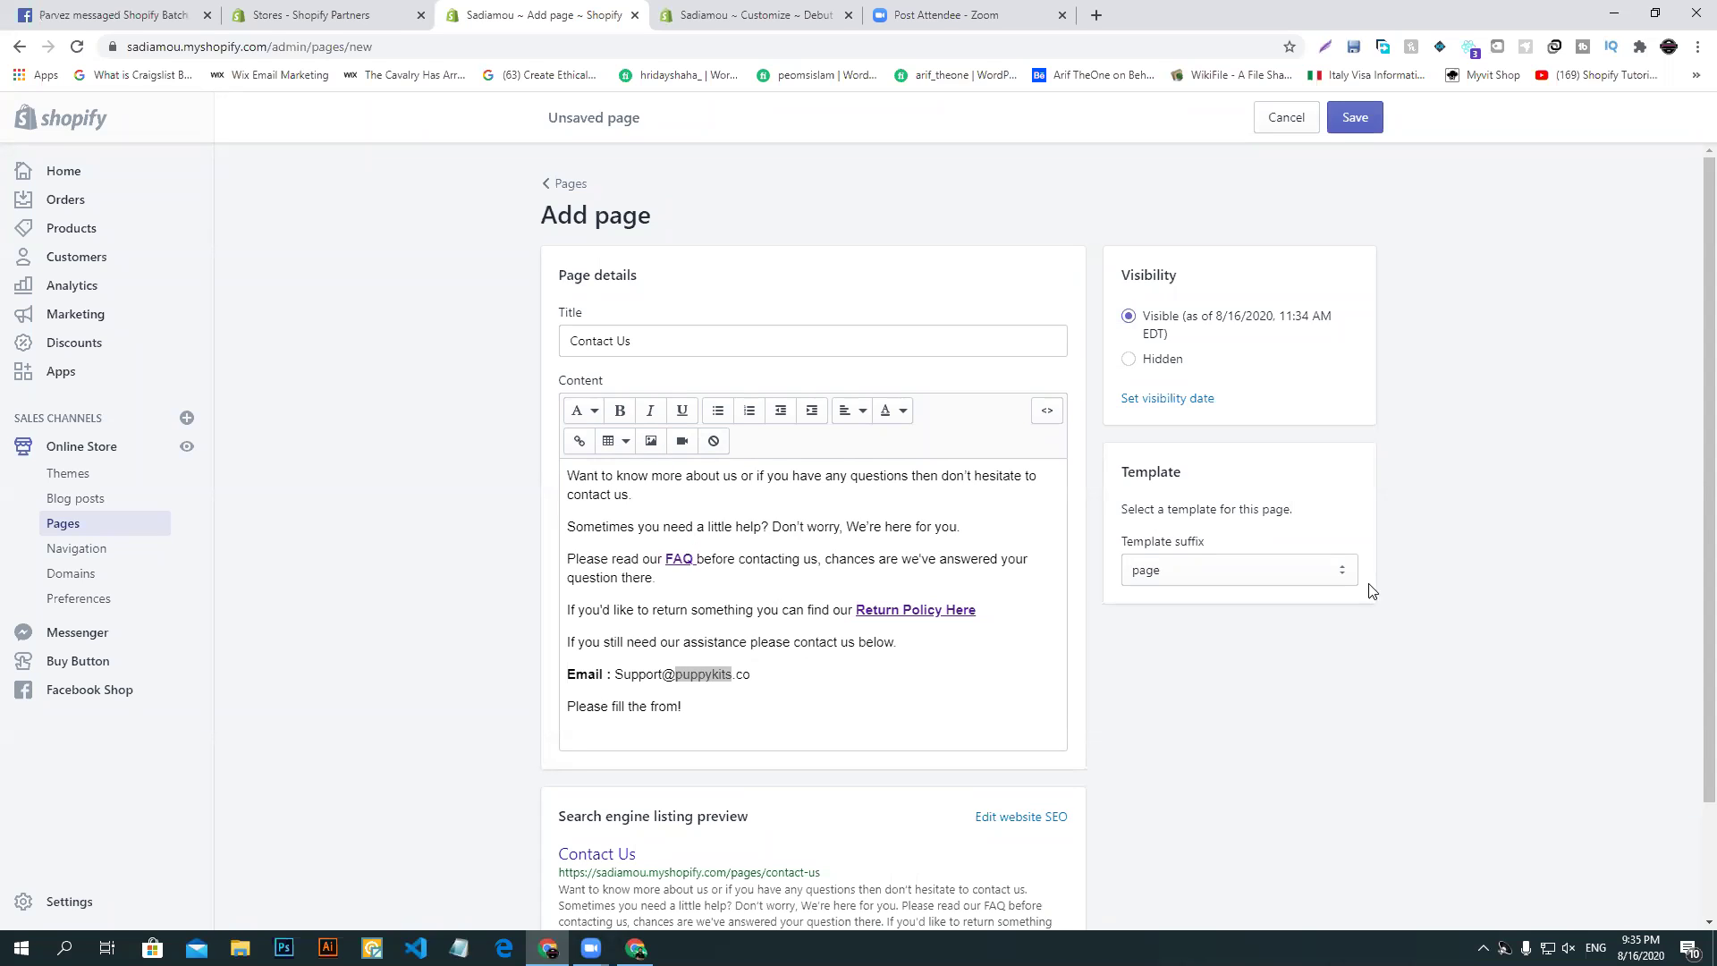
click(1288, 571)
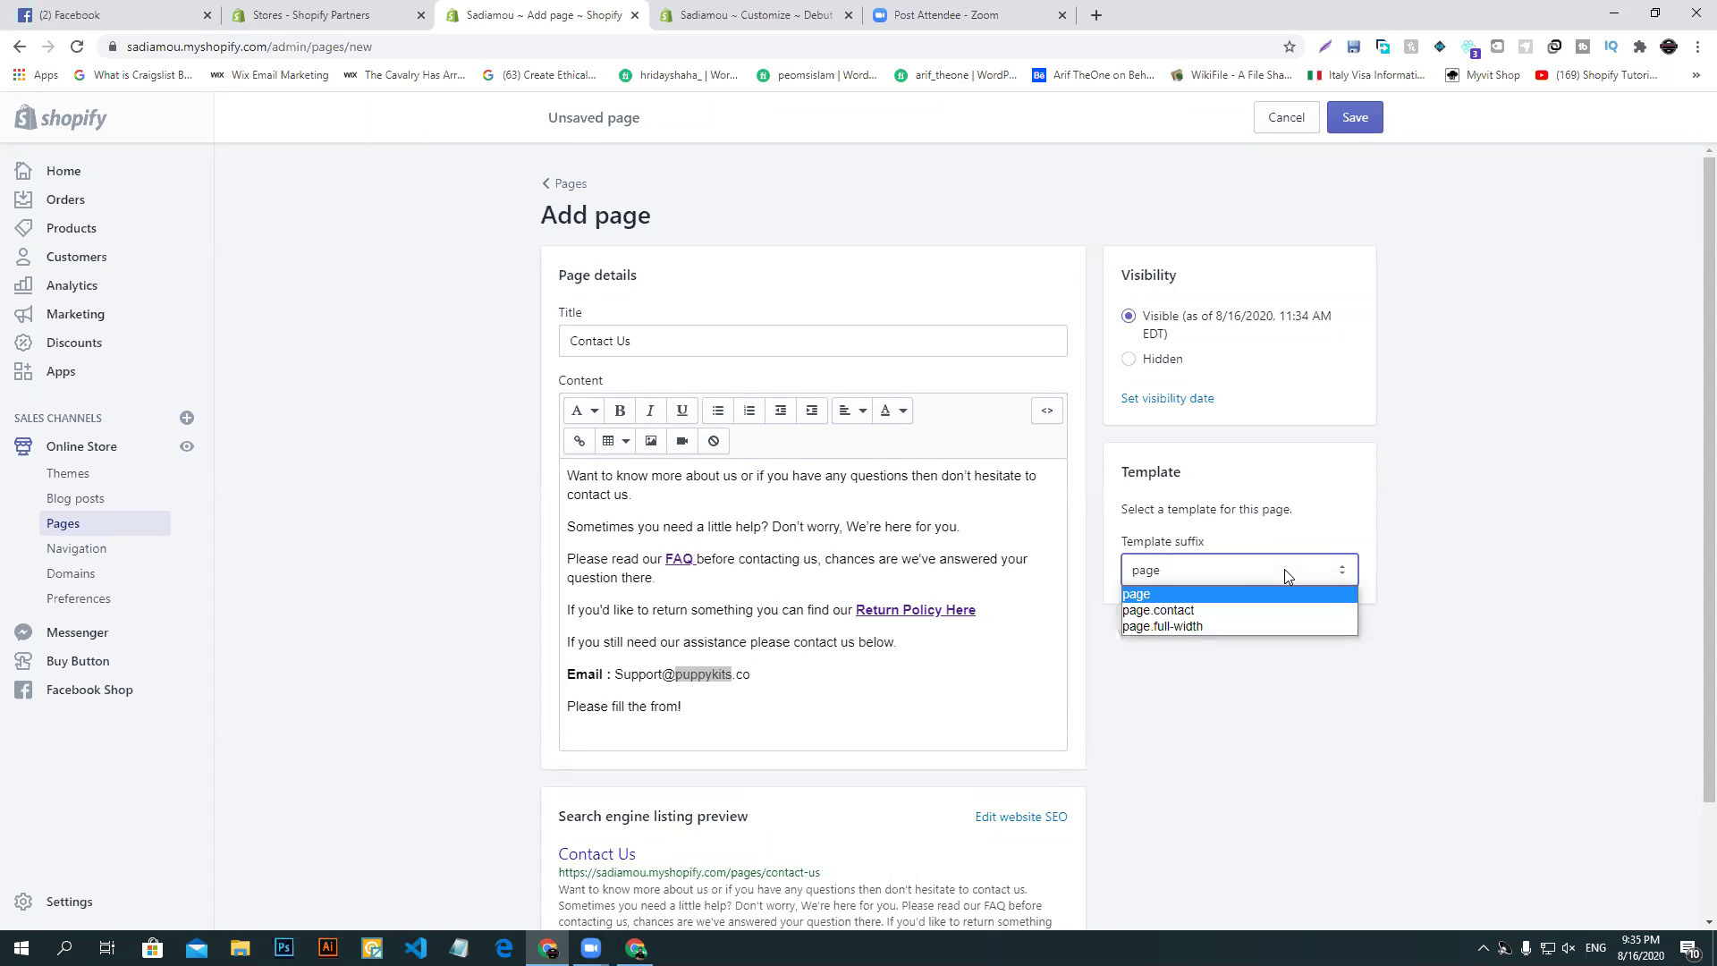
click(1478, 572)
drag(1142, 471, 1188, 474)
click(1313, 488)
click(1561, 518)
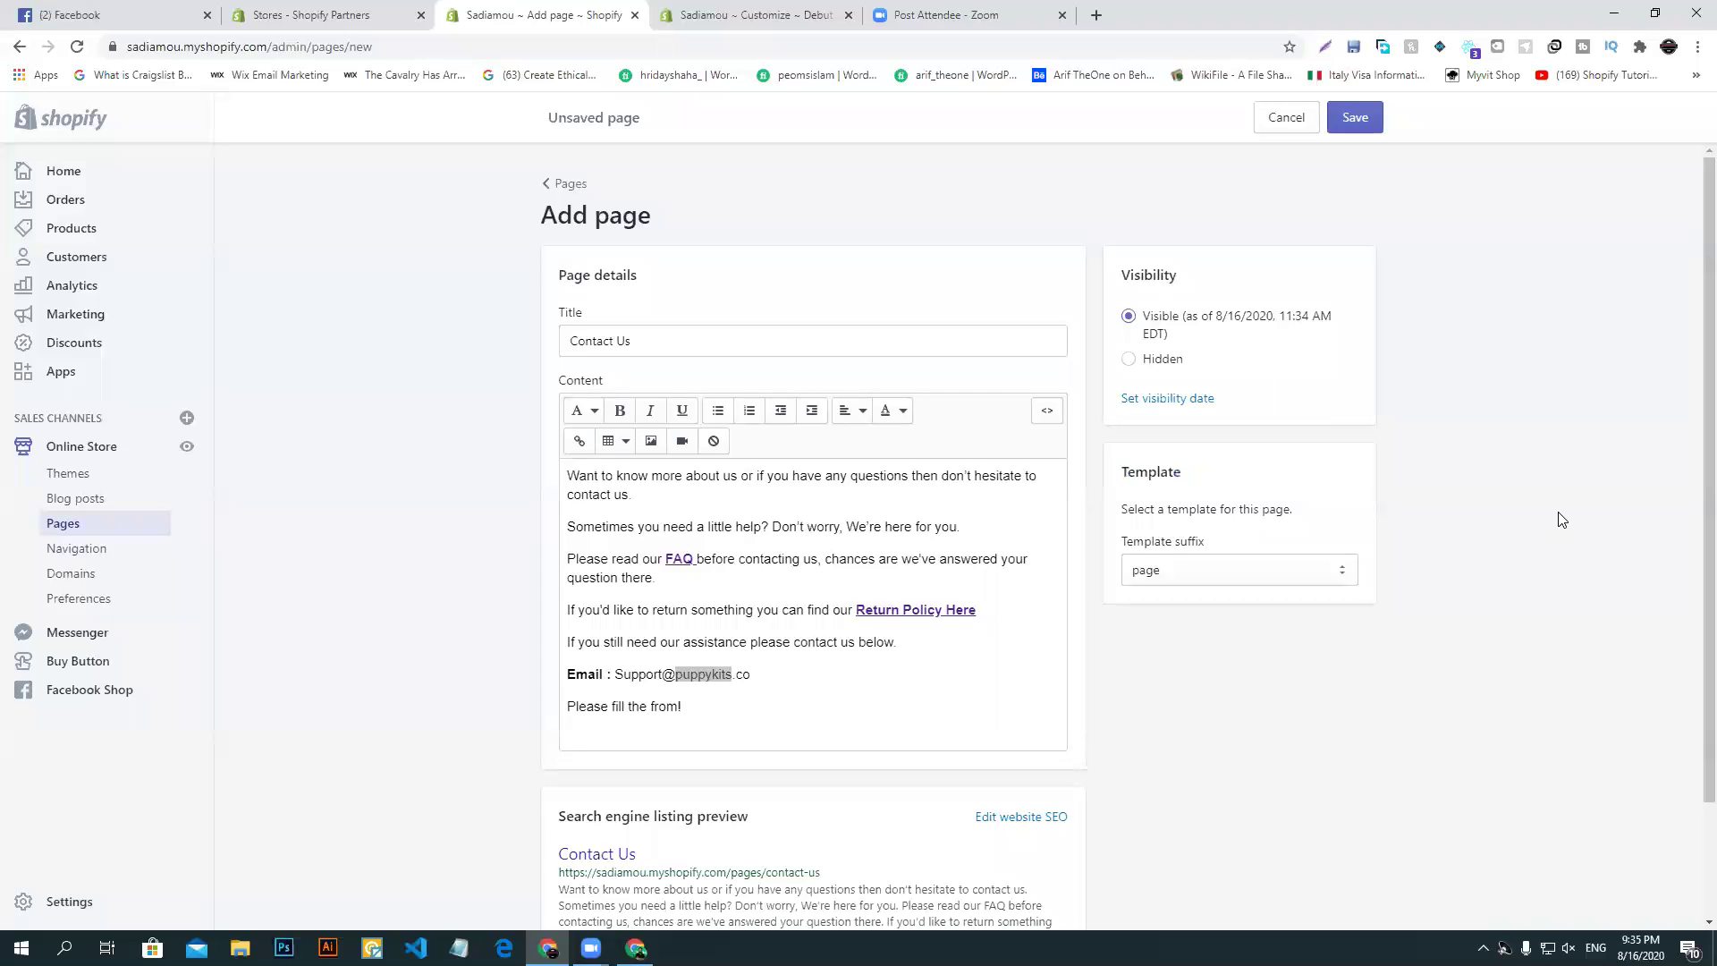
click(1254, 578)
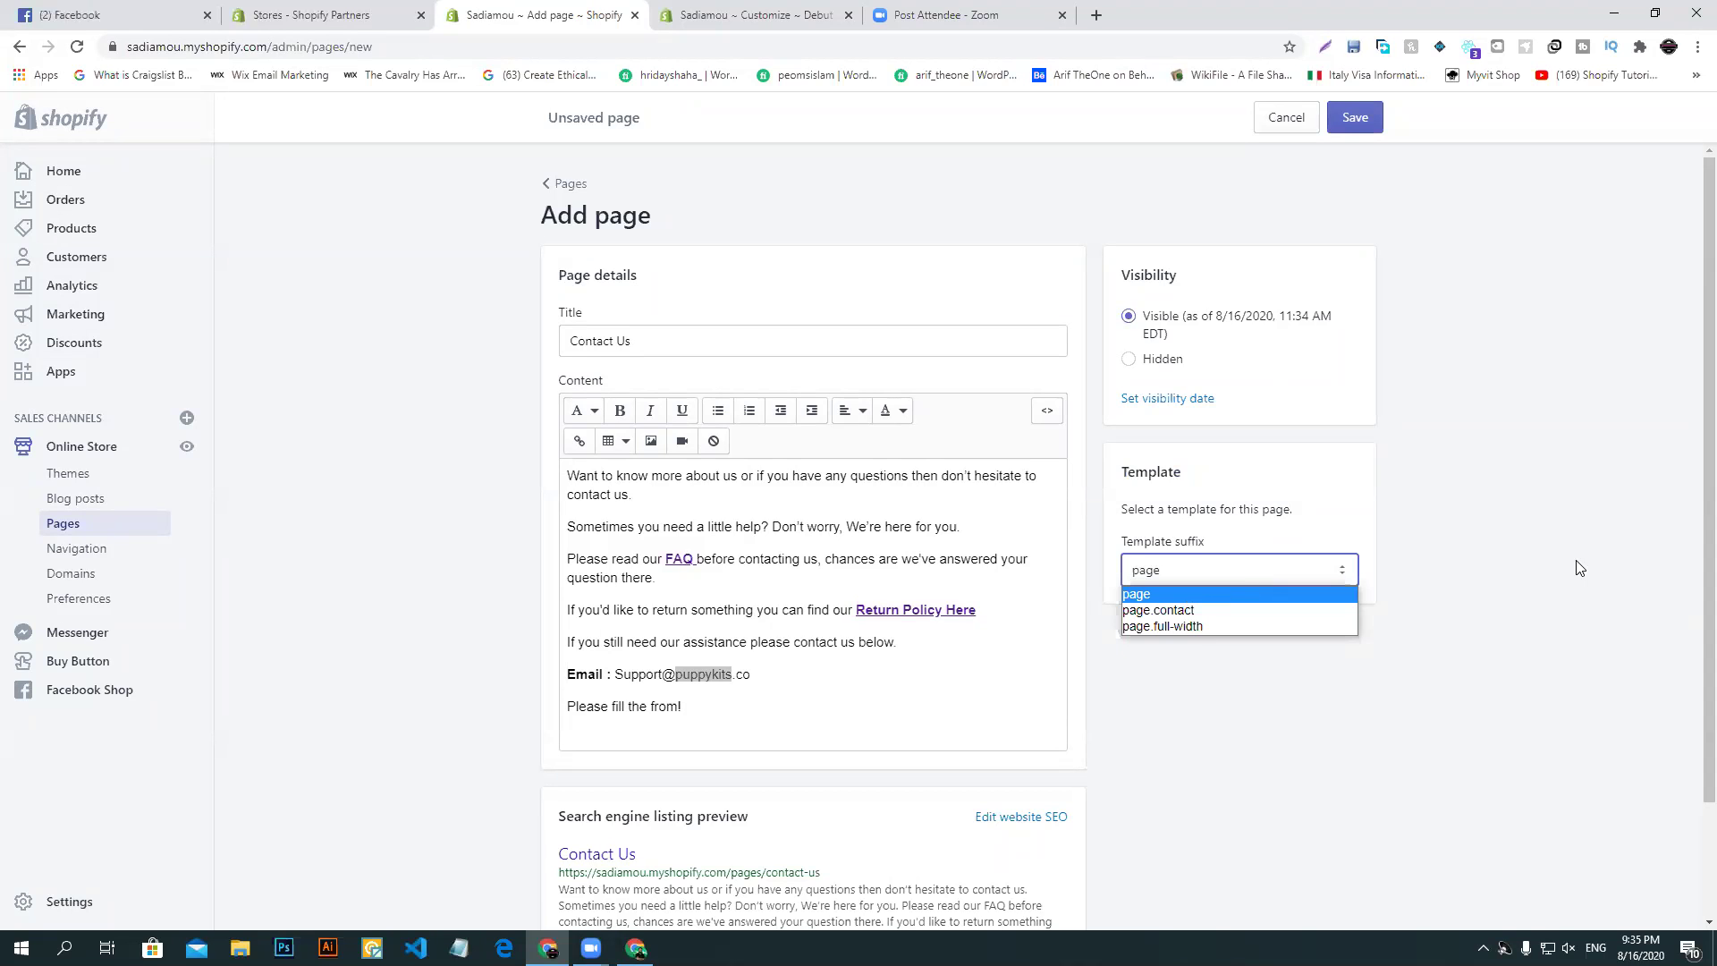
click(1222, 594)
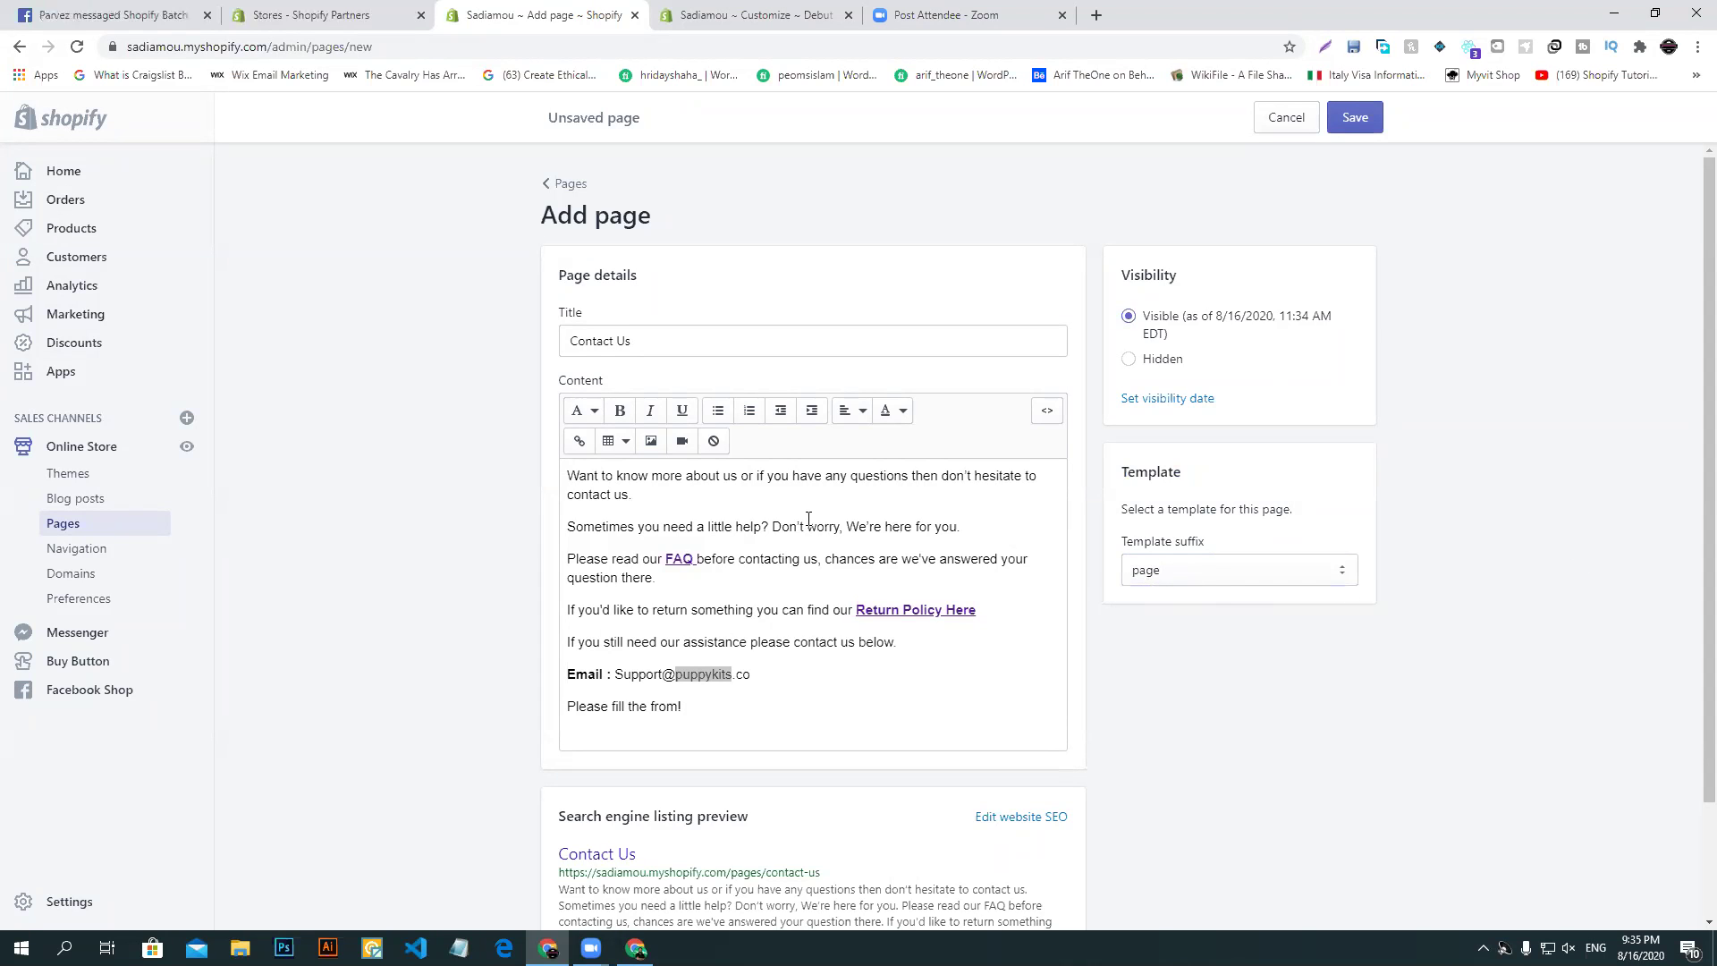
- Try the page.contact template suffix for the Contact Us page and switch it back to page
click(1290, 573)
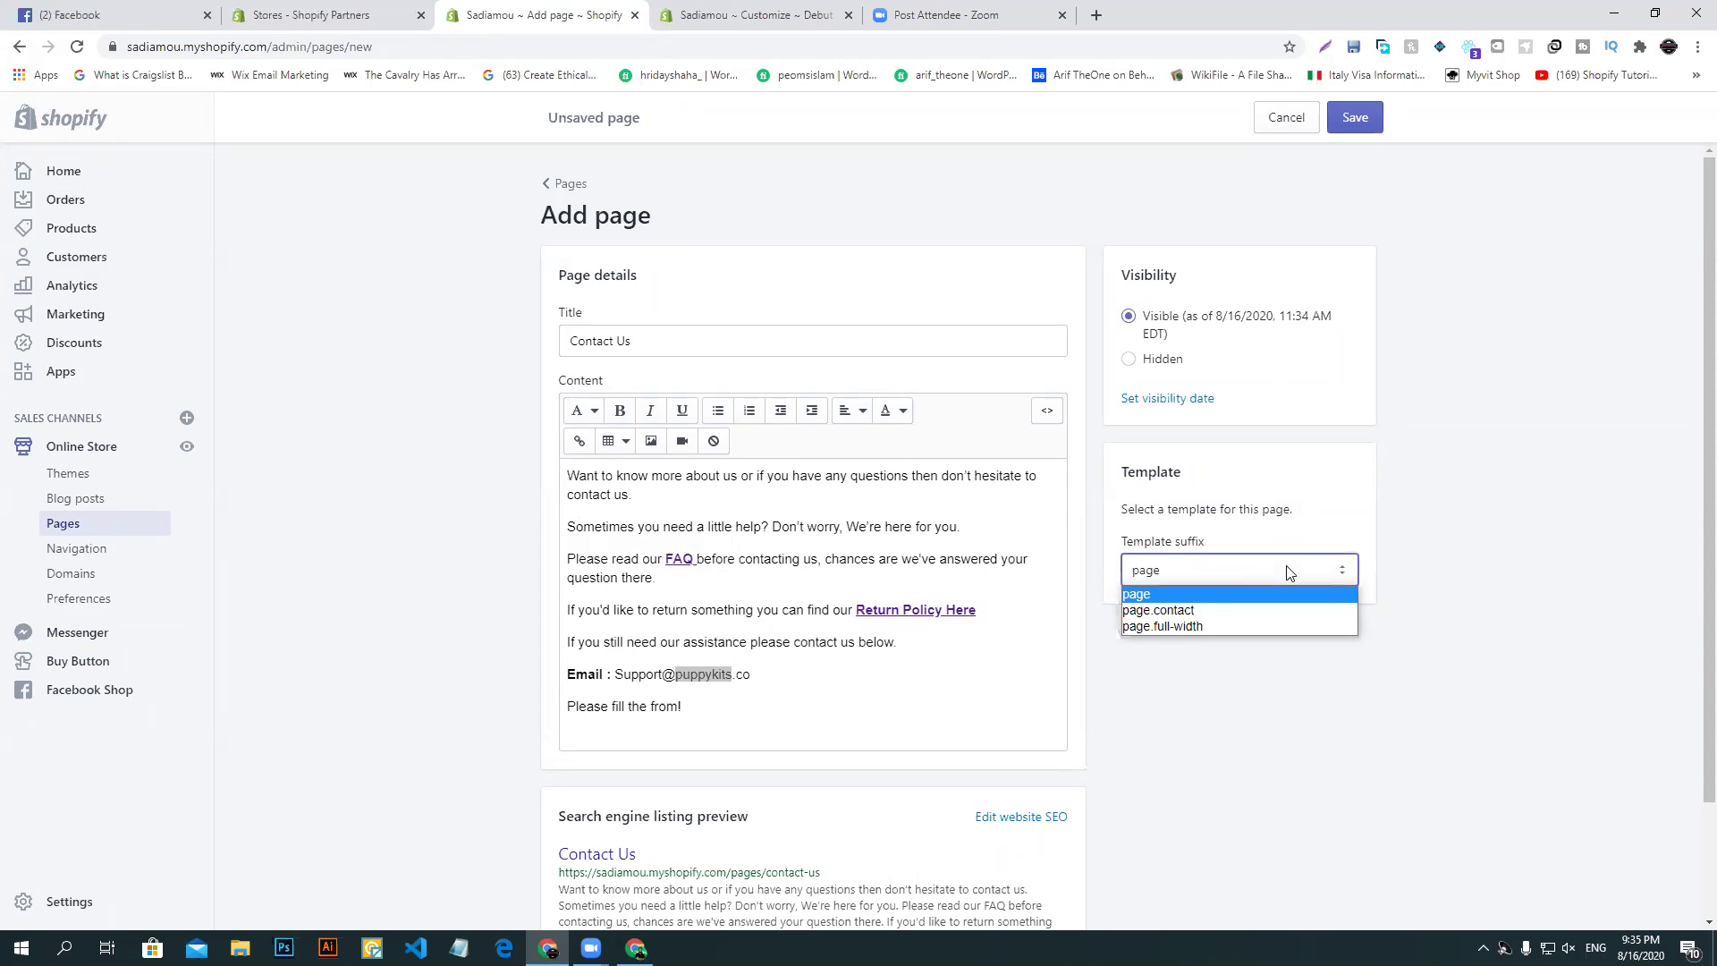
click(1204, 614)
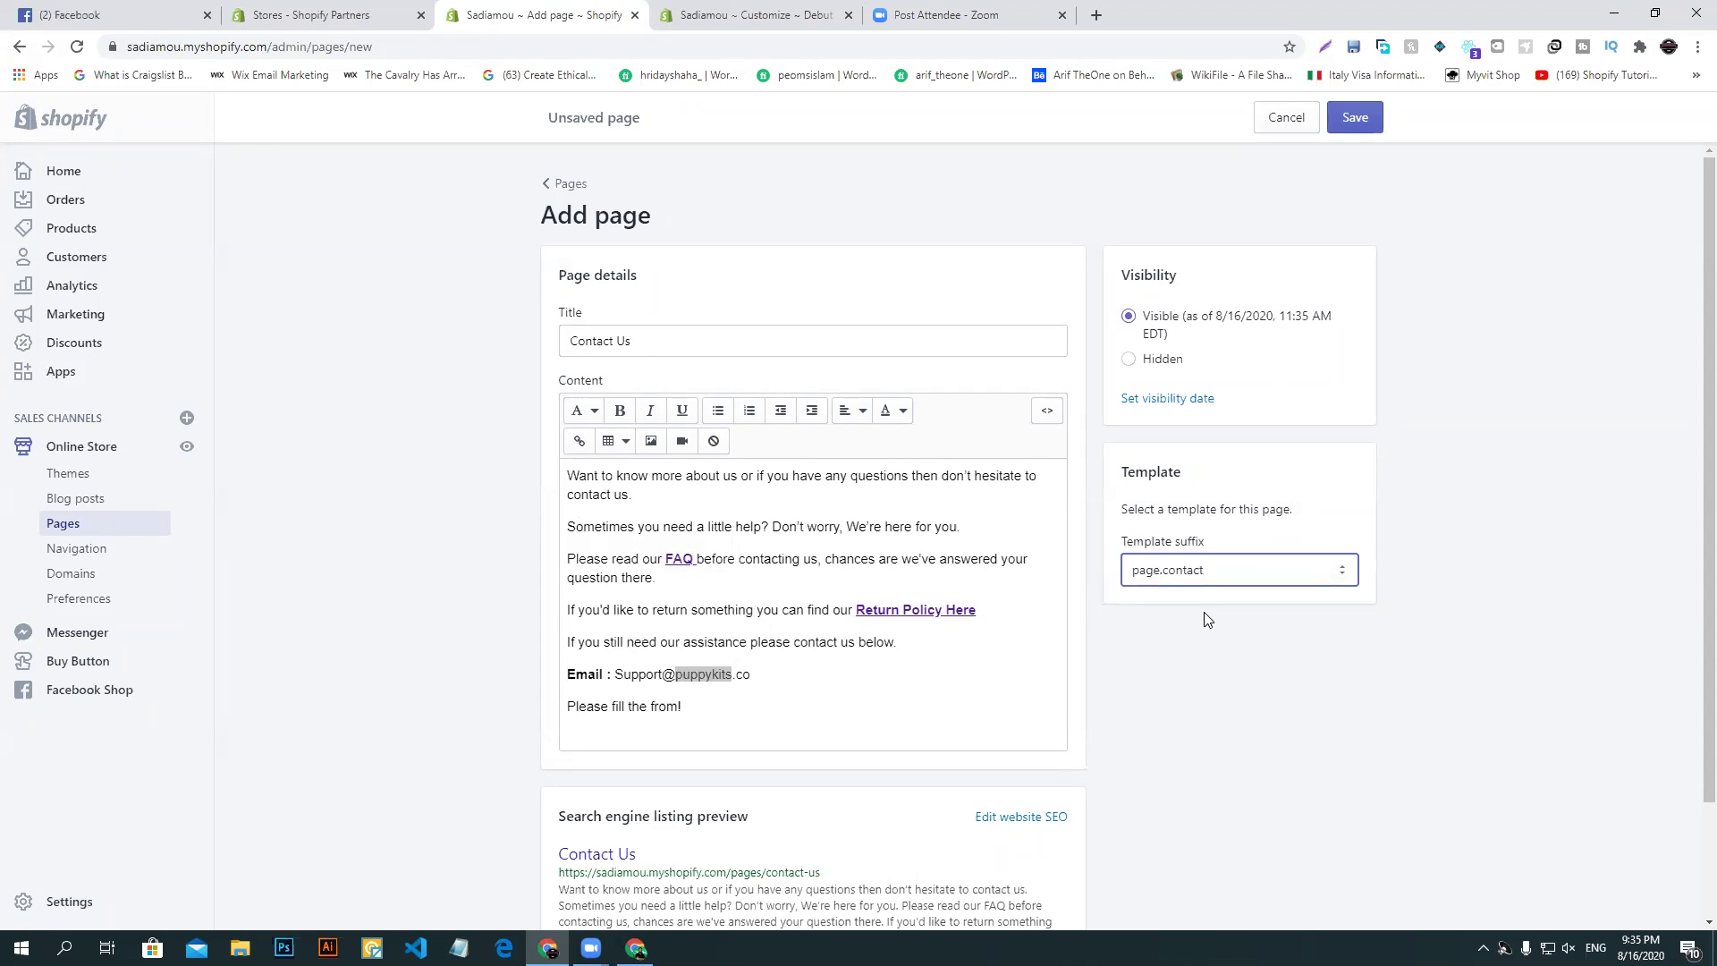
click(1279, 579)
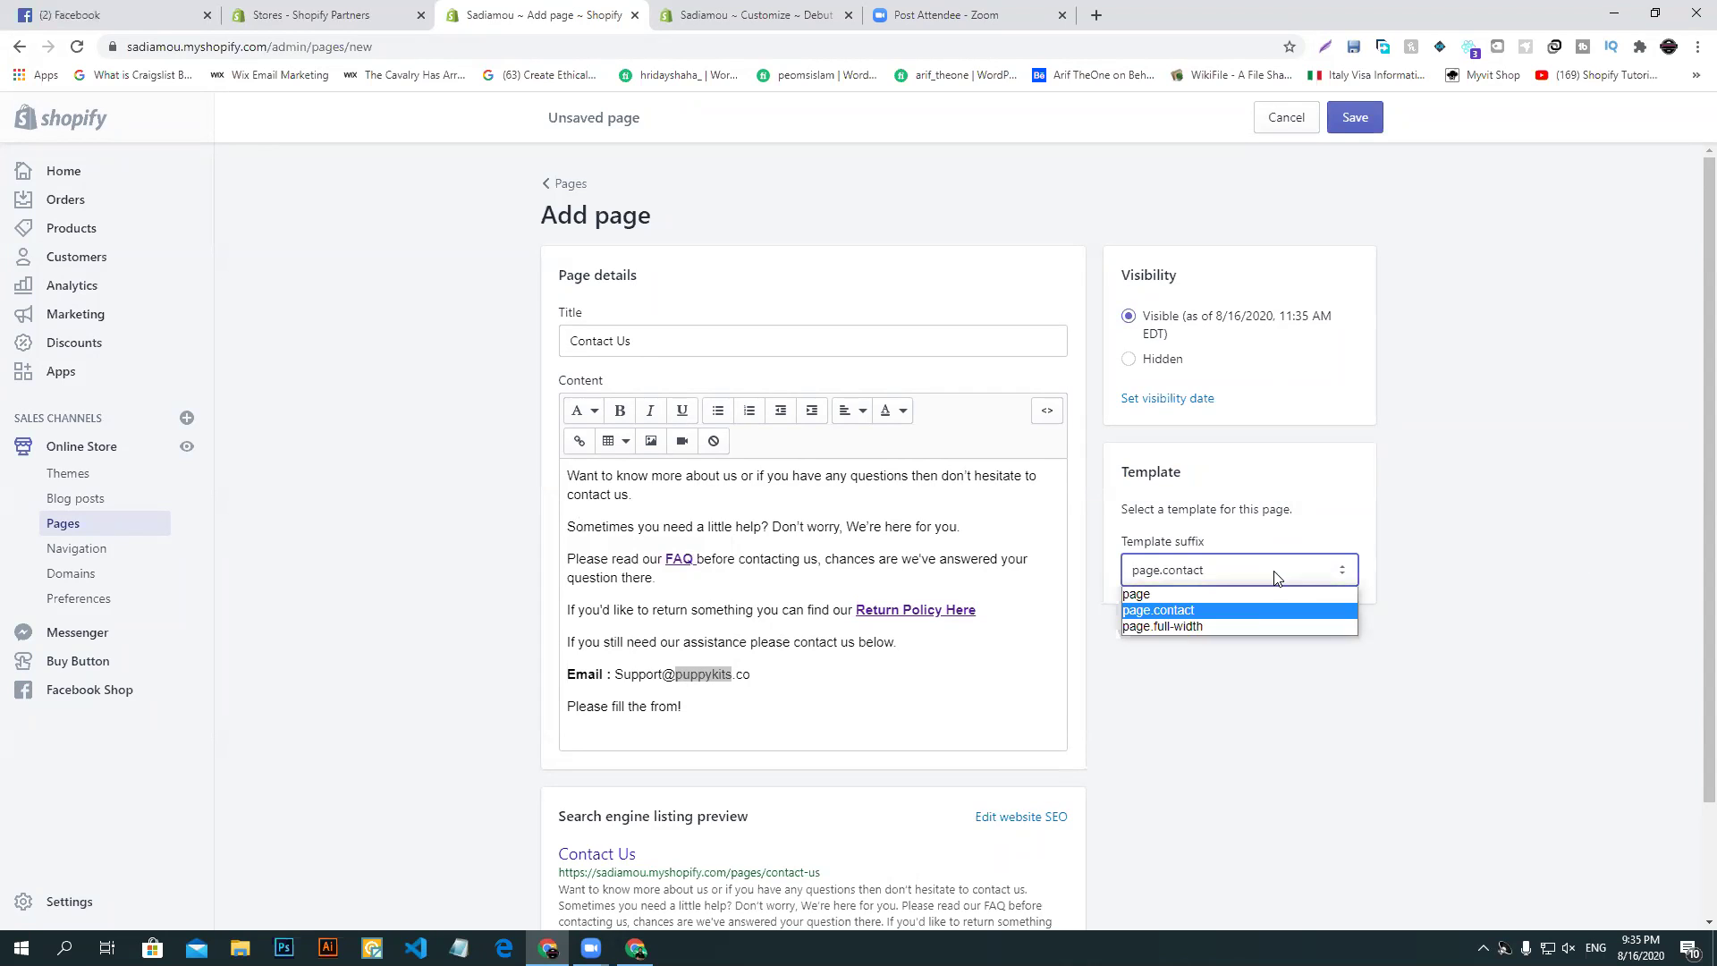
click(1160, 595)
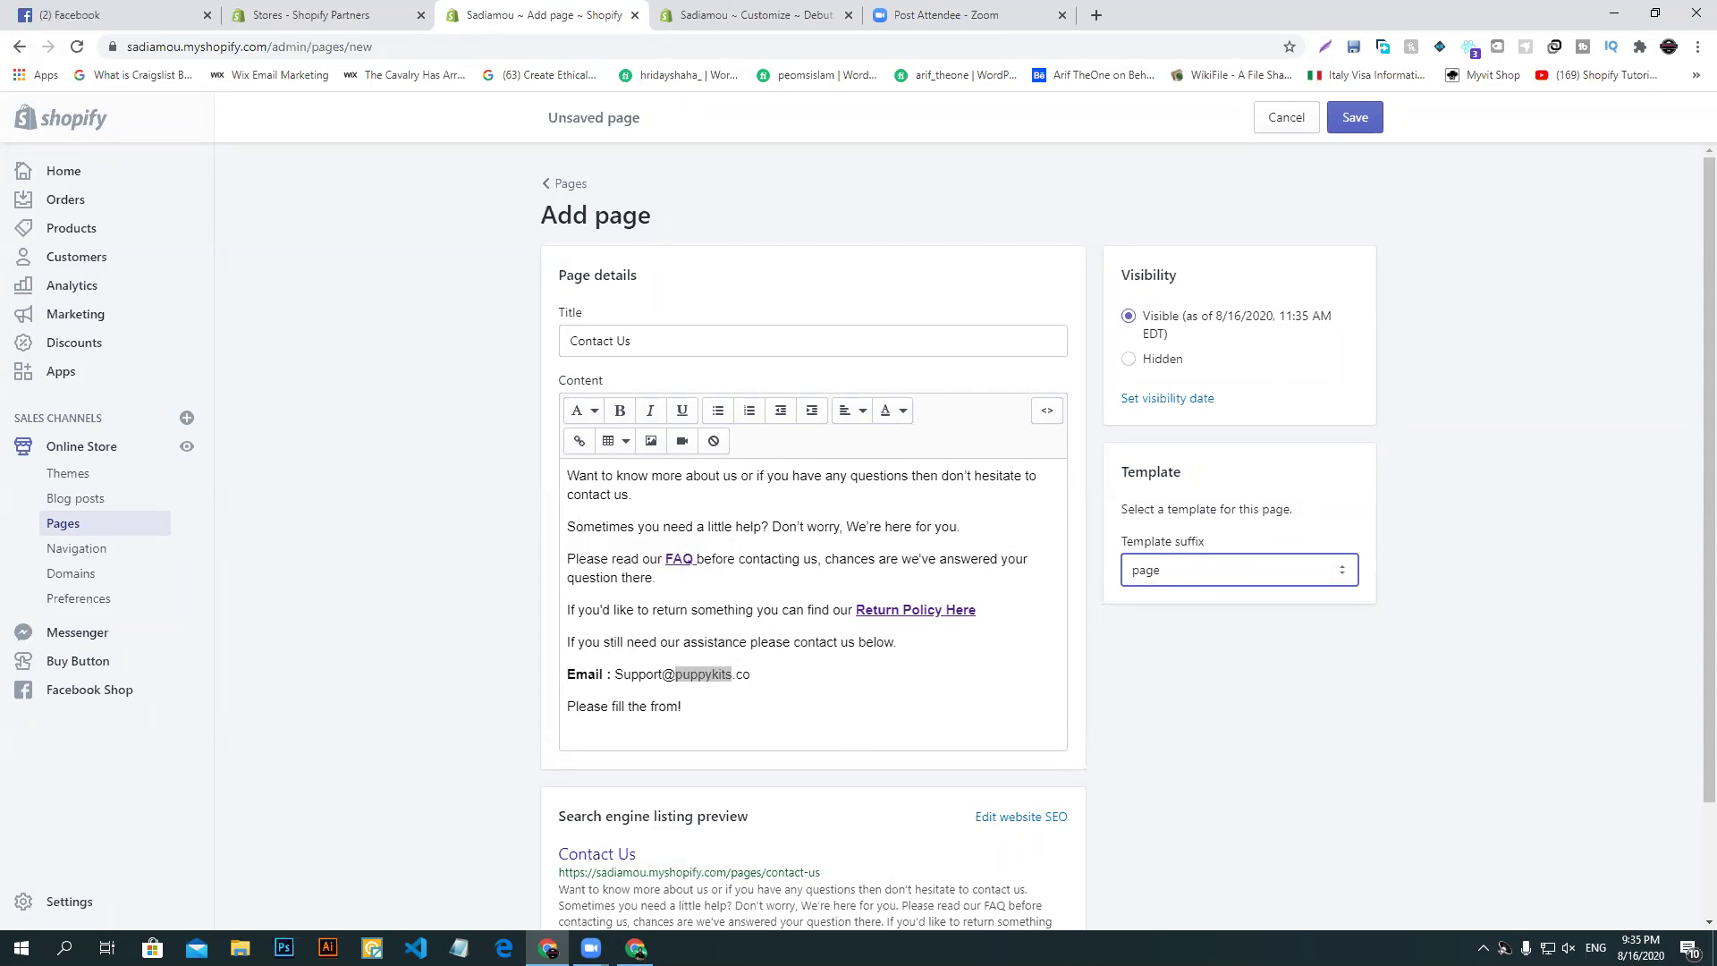
key(alt+Tab)
key(alt+Tab)
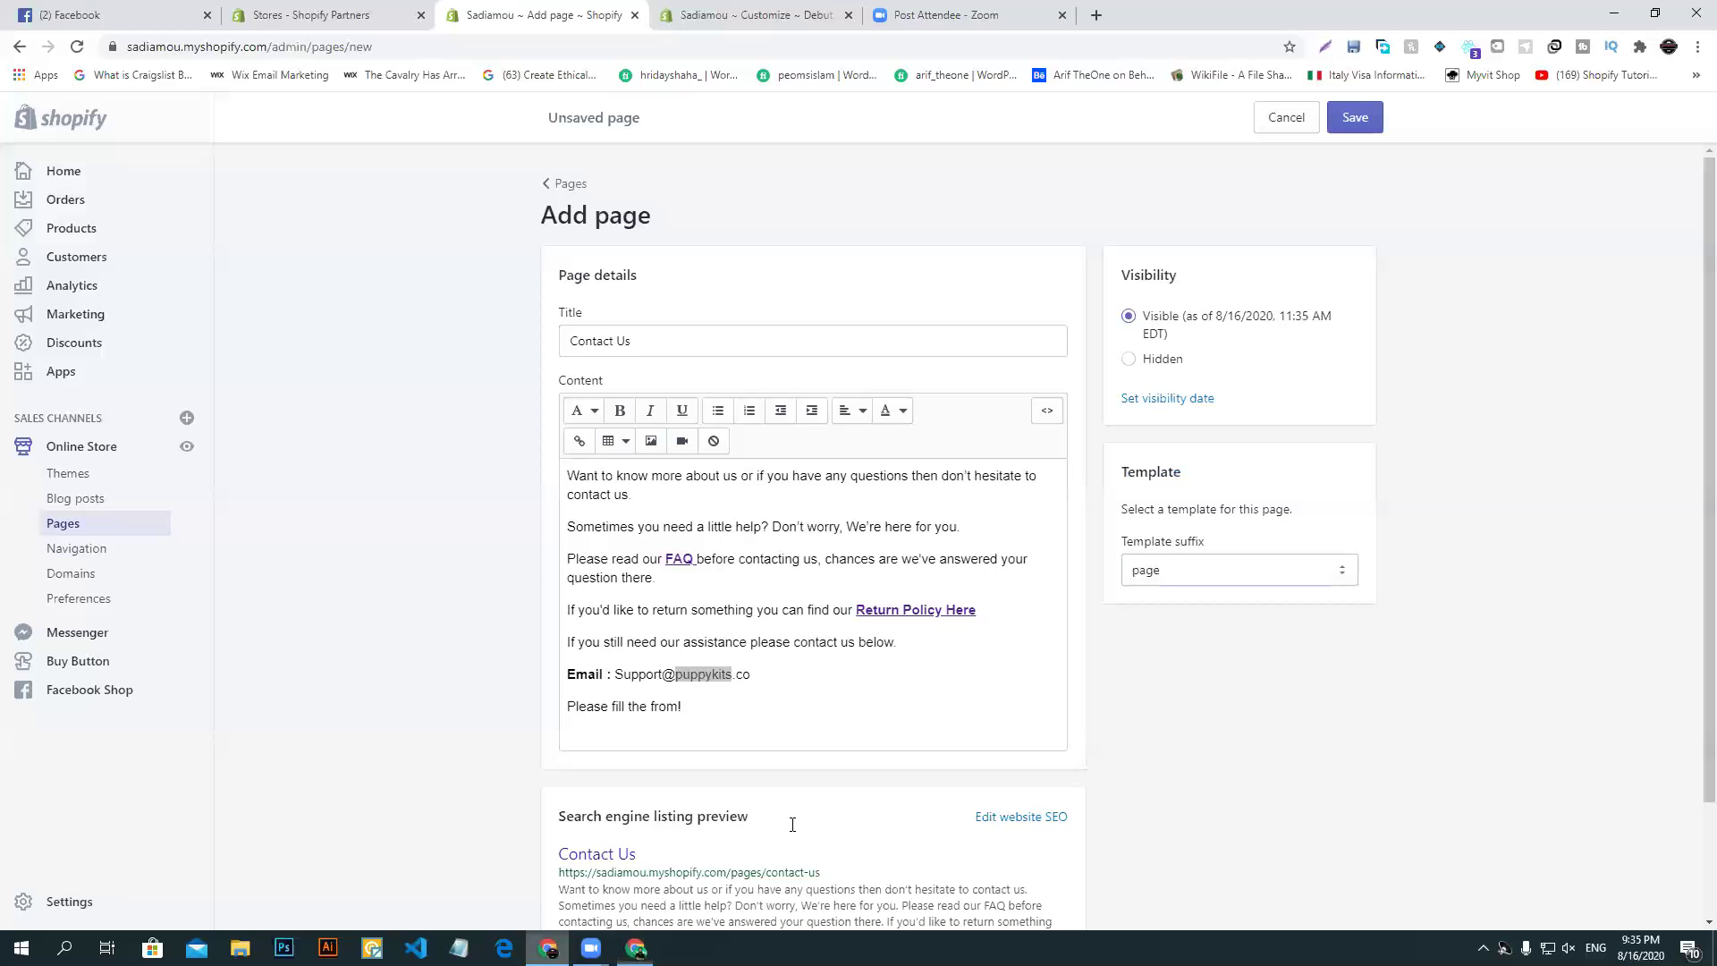
- Set the Contact Us page's template suffix to page.contact and save the page
click(1299, 572)
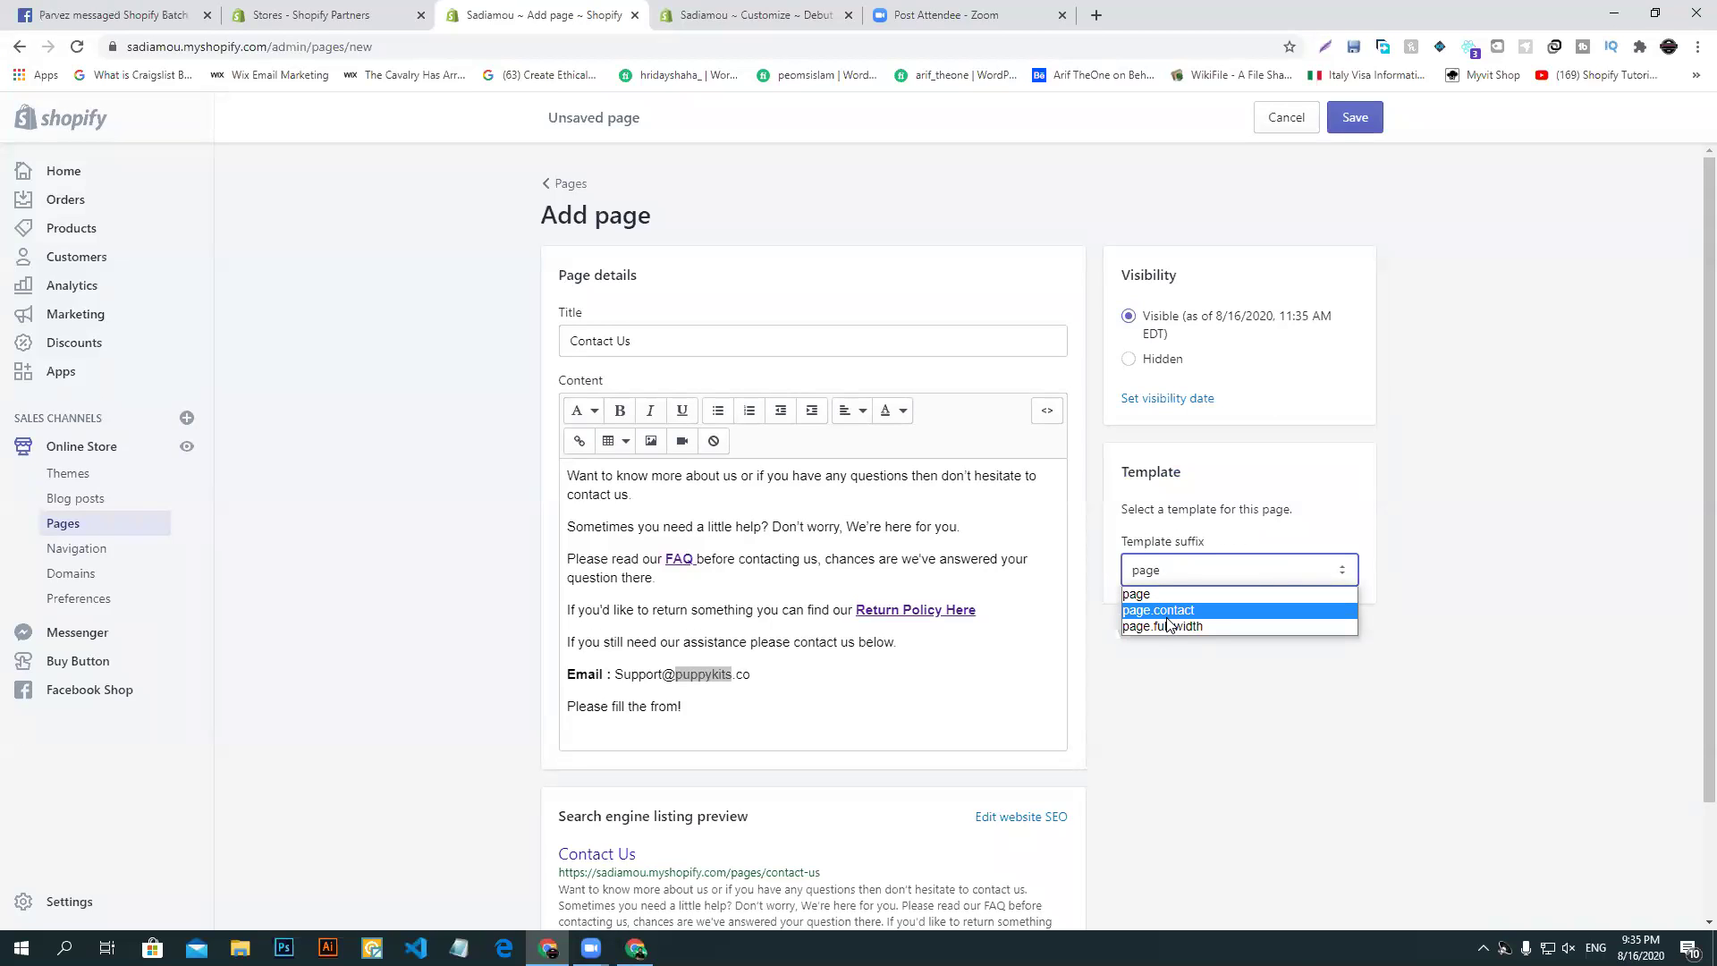
click(1201, 611)
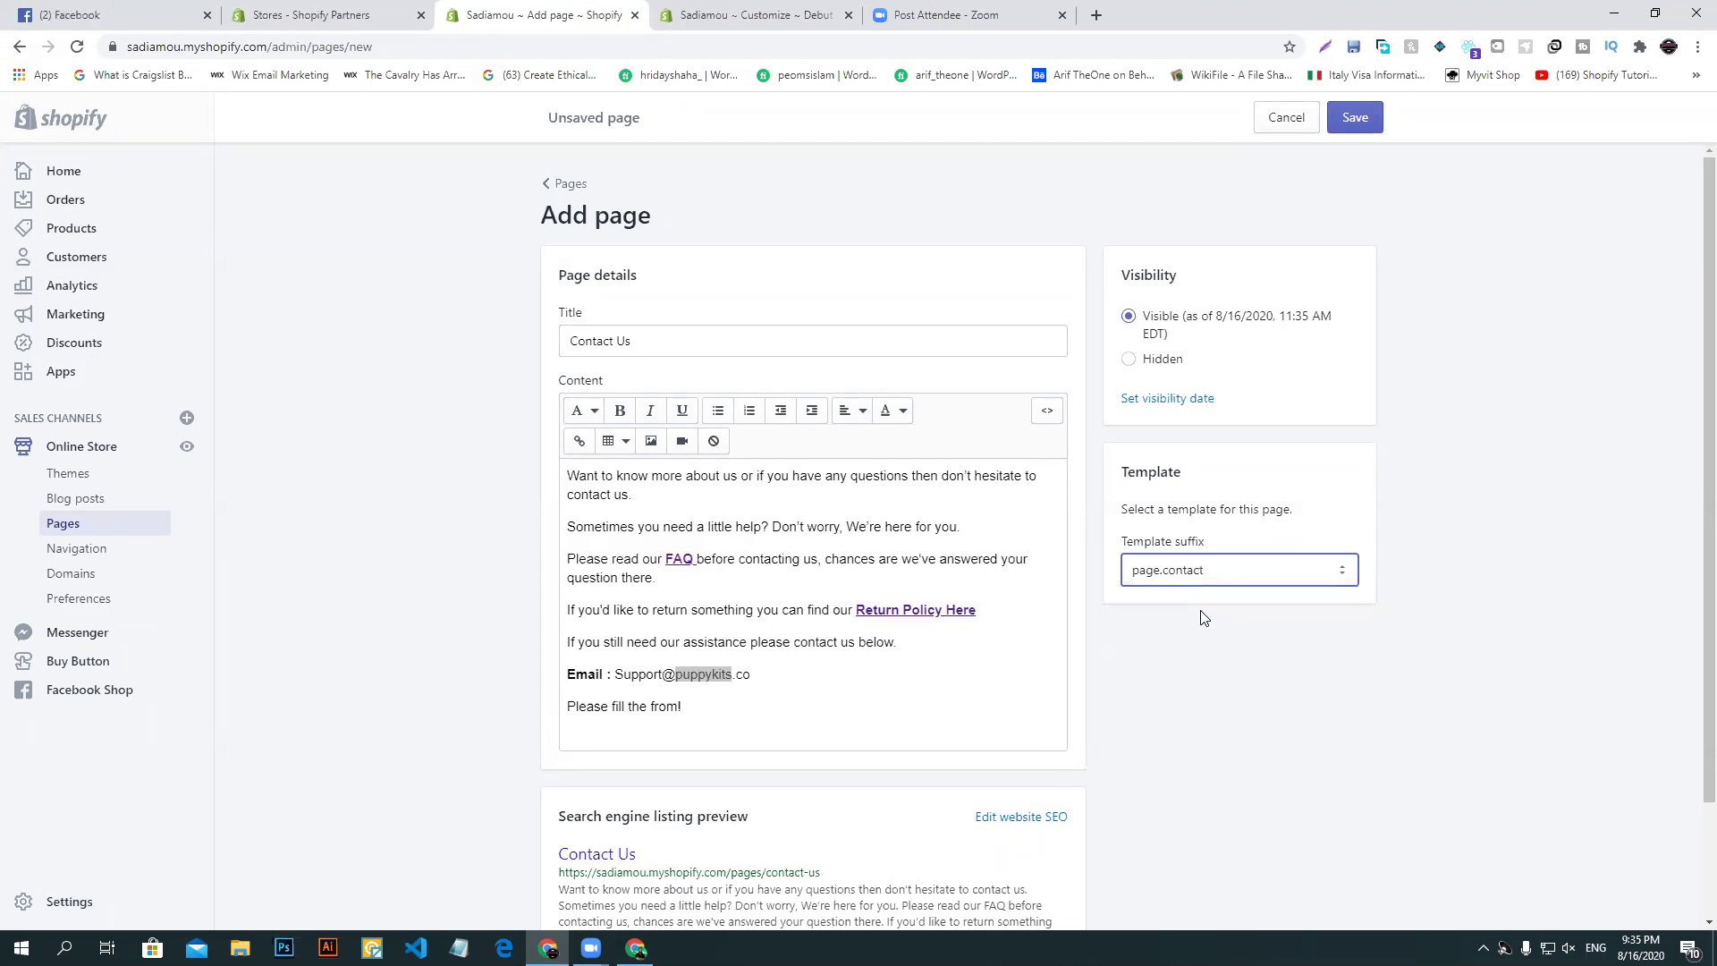
click(1355, 118)
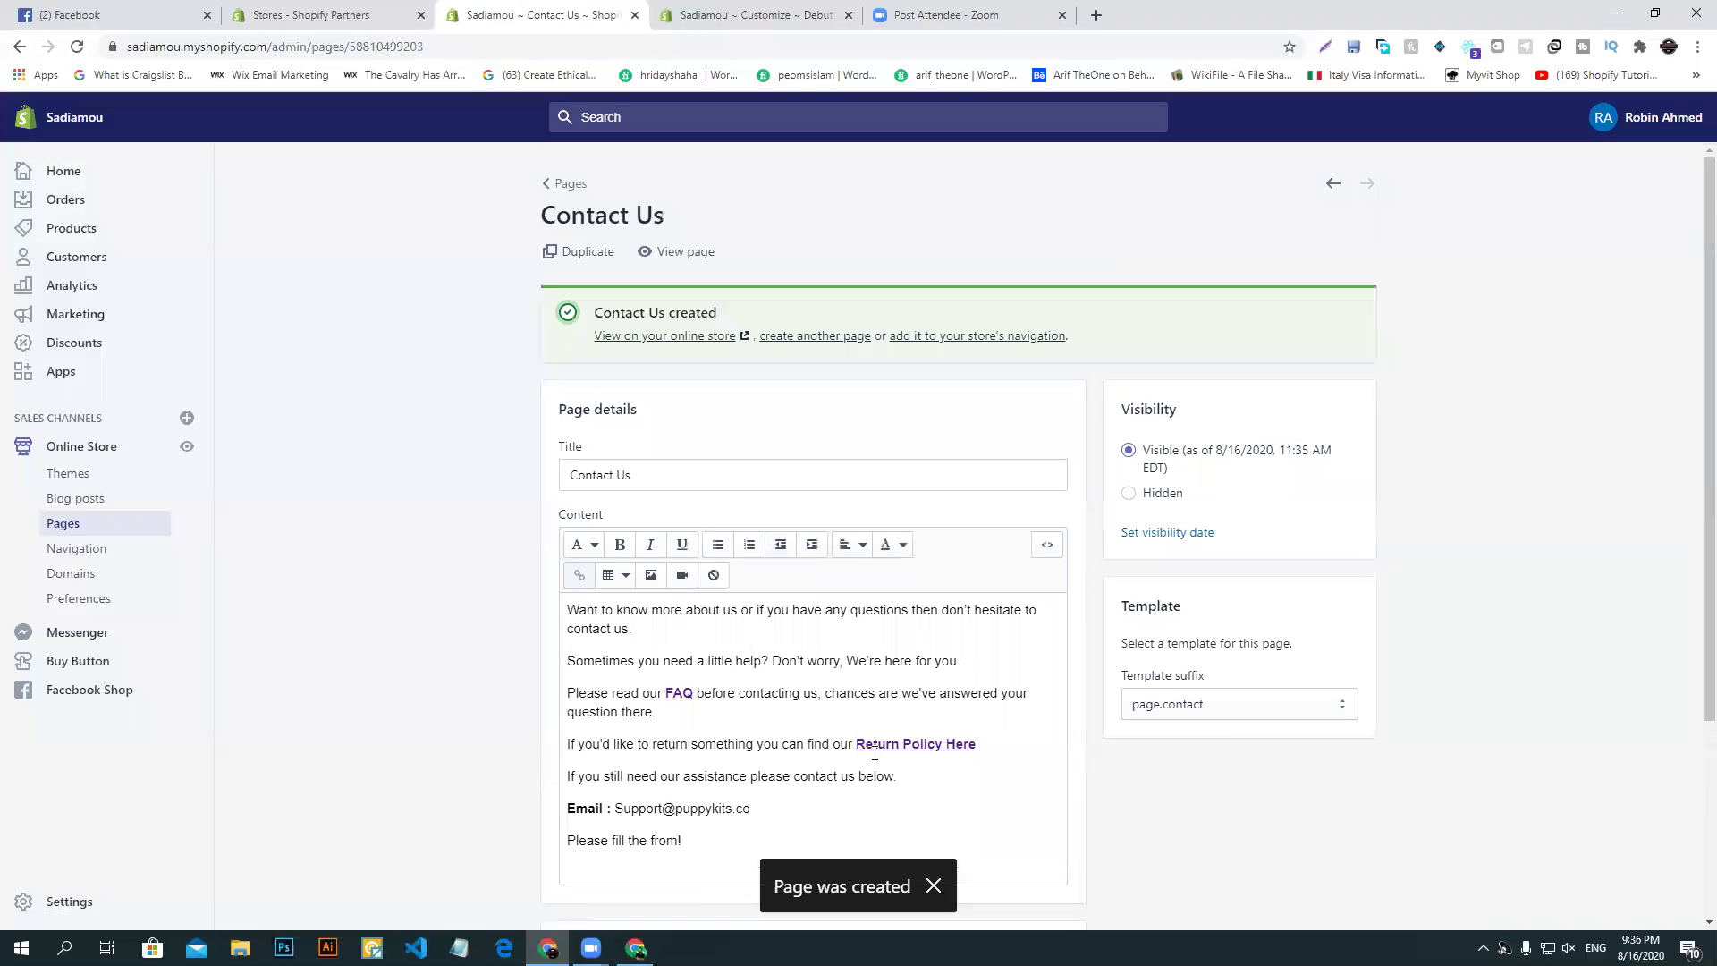
scroll(728, 612, down, 3)
scroll(728, 612, up, 3)
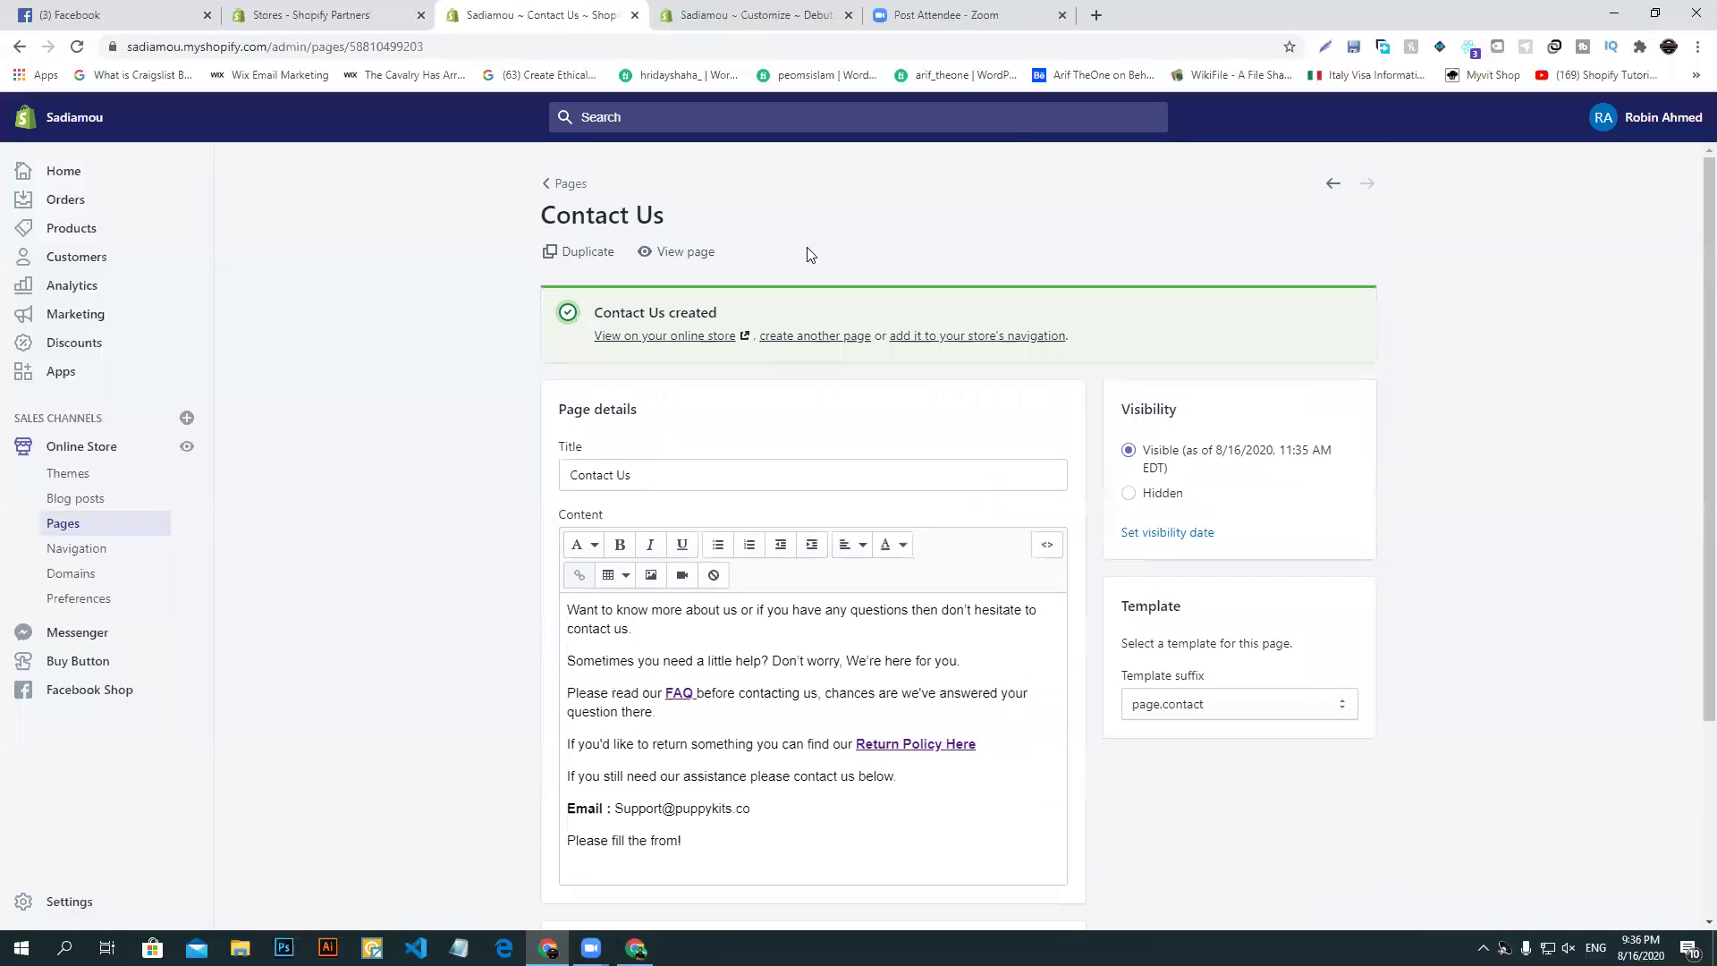
- View the new Contact Us page on the Sadiamou storefront, check its contact form fields, and return to the page editor
click(675, 253)
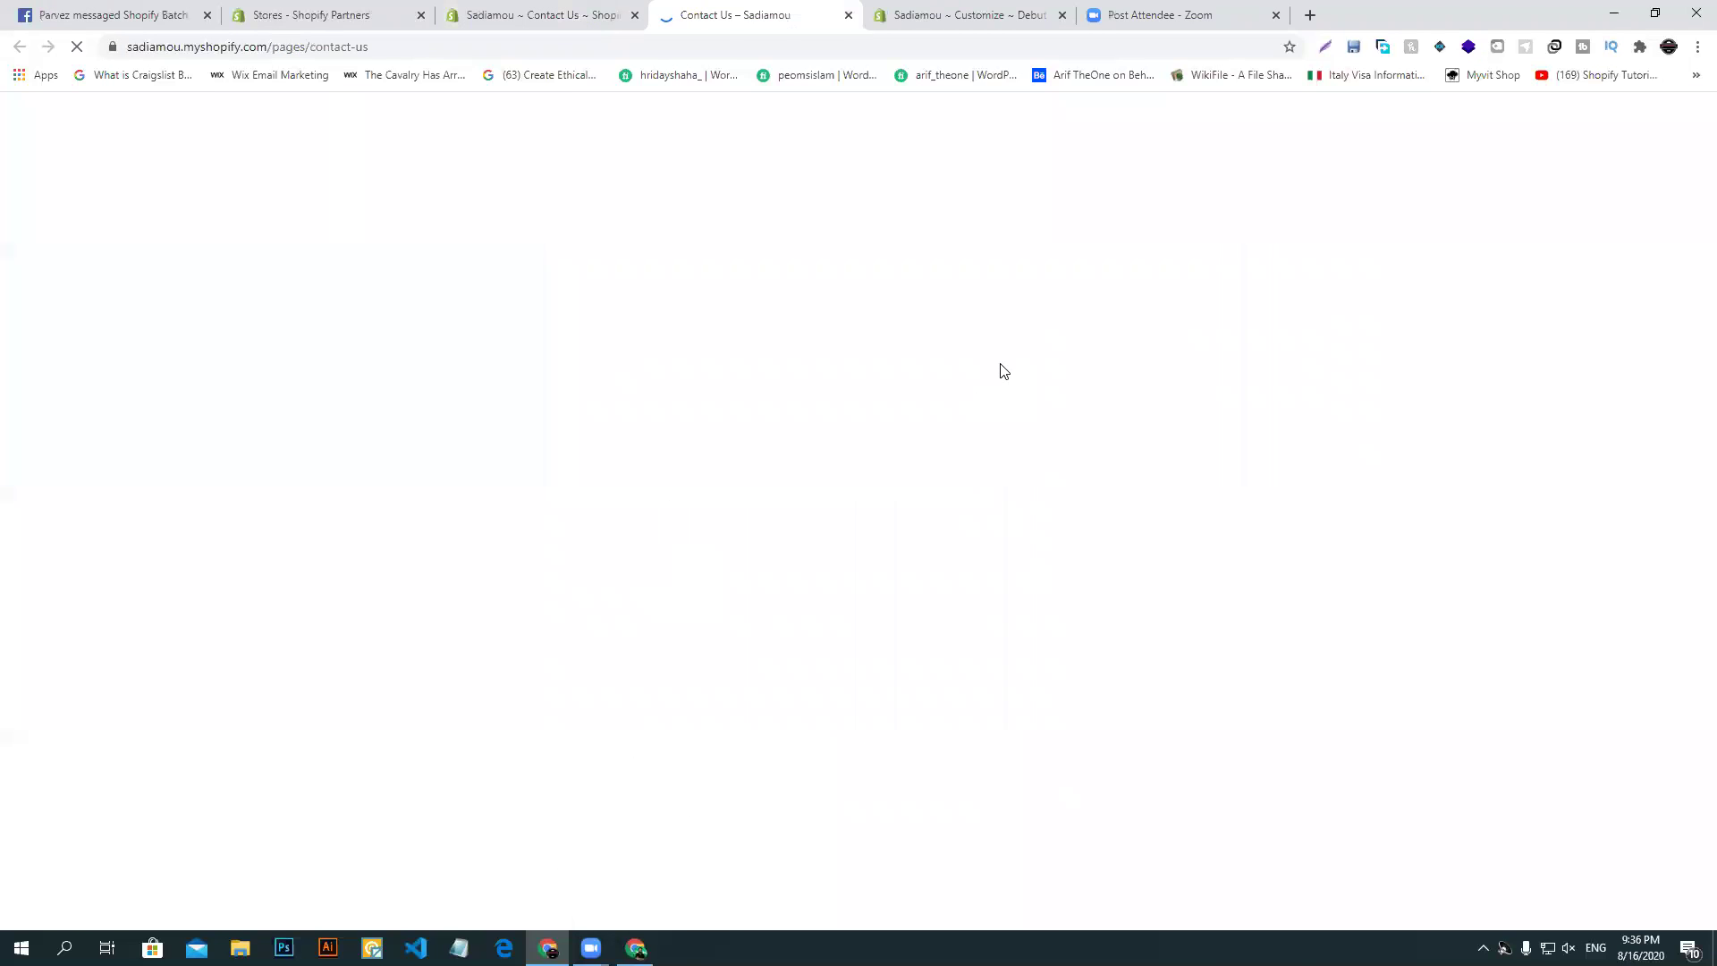
scroll(931, 579, down, 3)
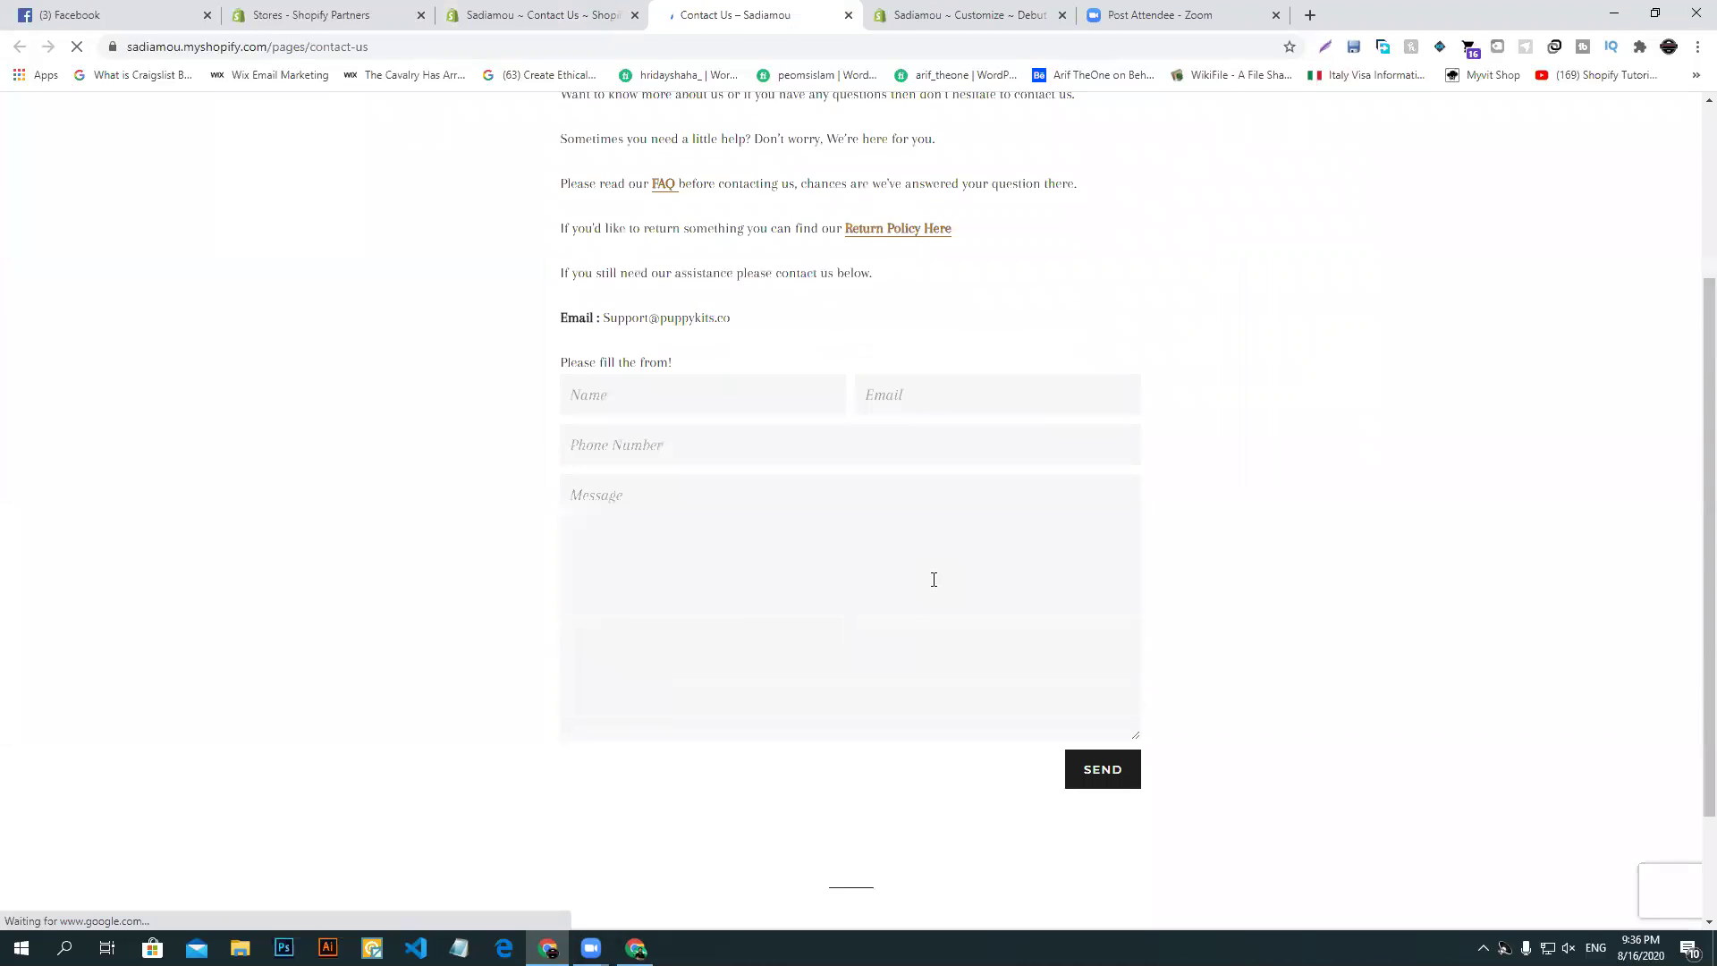
click(618, 395)
click(879, 399)
click(651, 447)
click(402, 642)
click(653, 584)
scroll(1074, 590, down, 3)
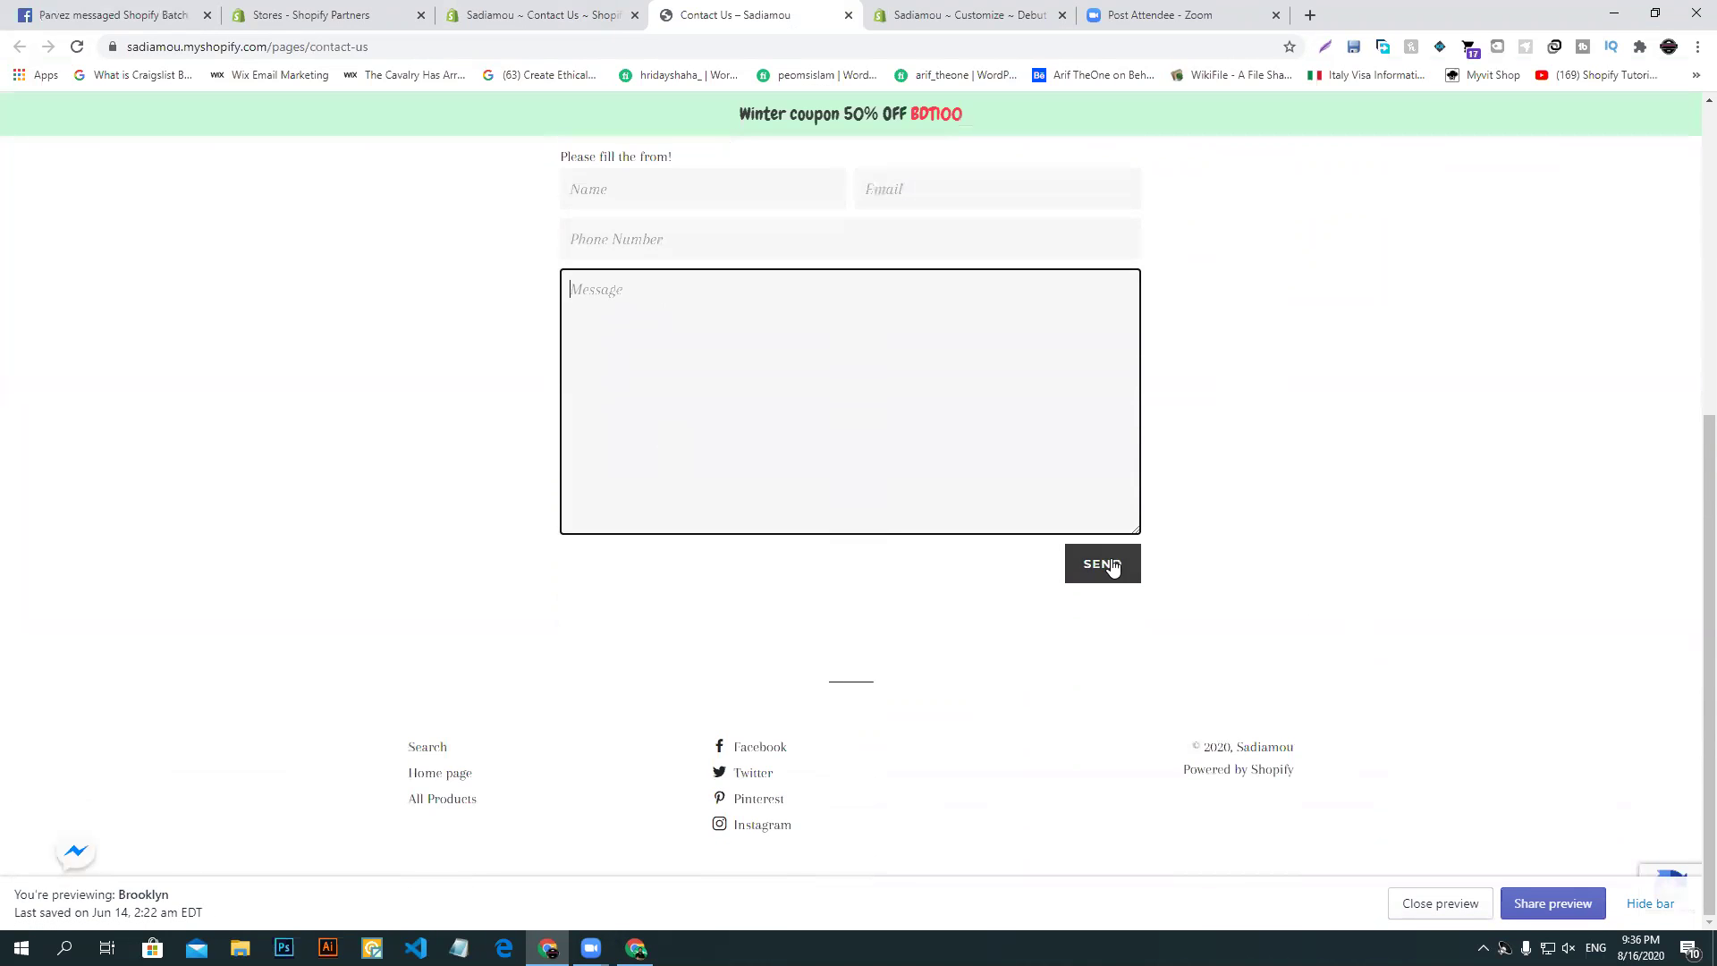
click(578, 11)
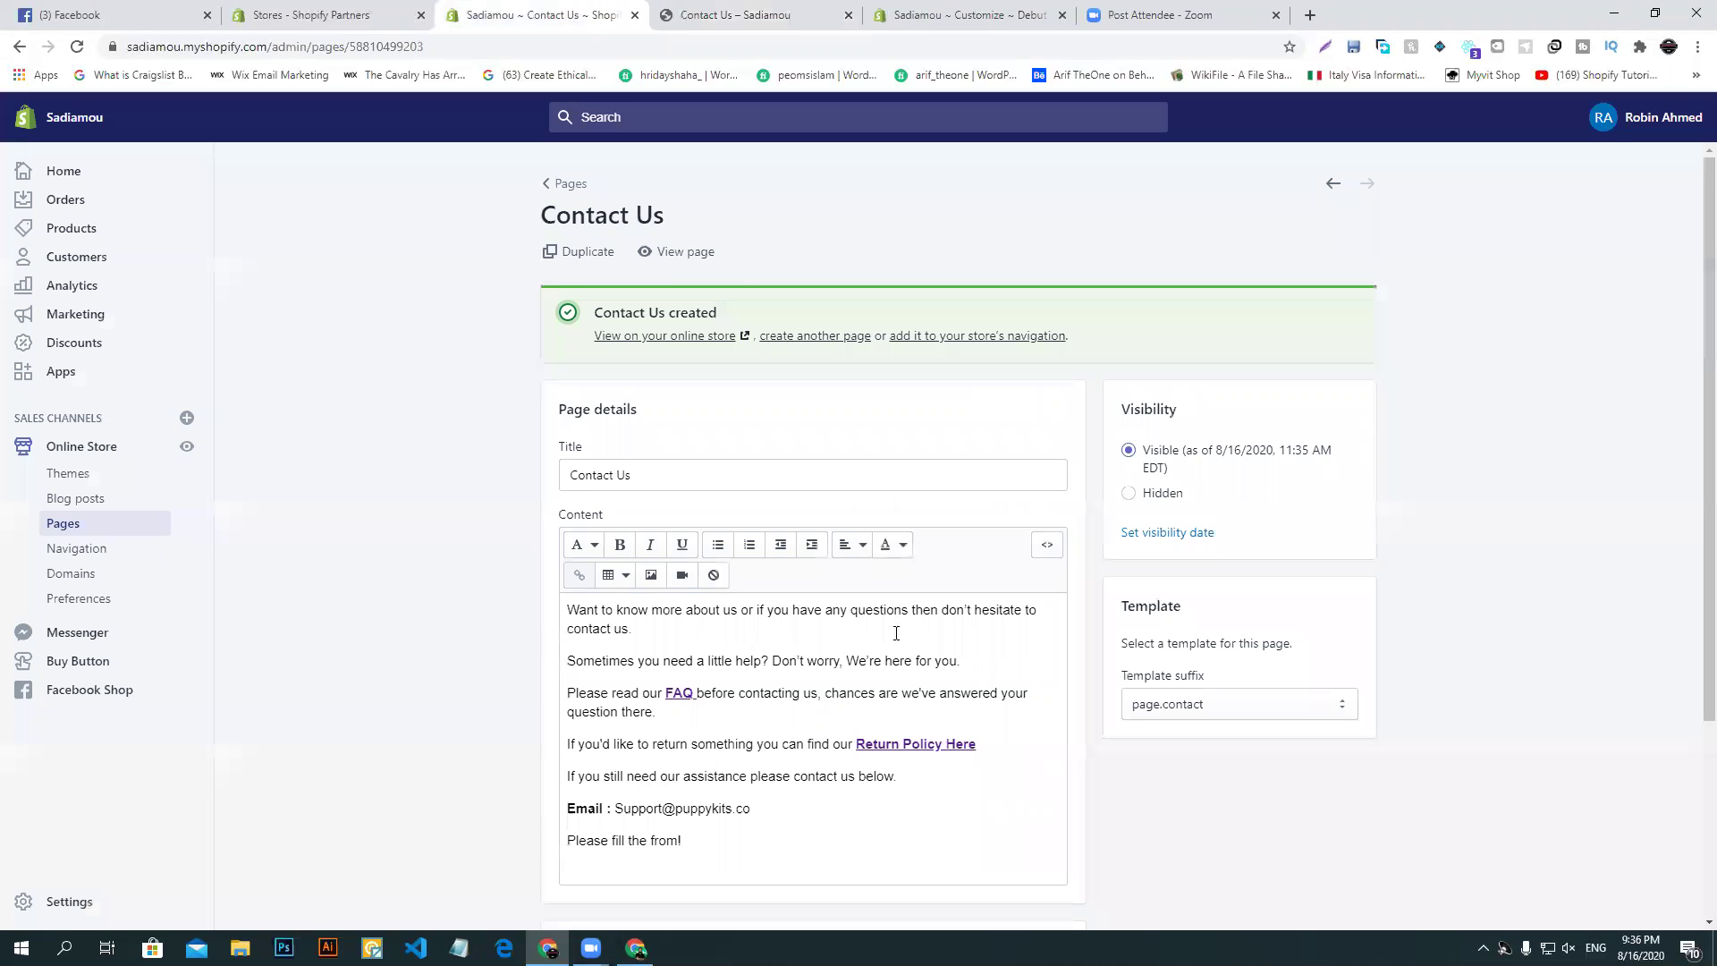
scroll(871, 664, down, 3)
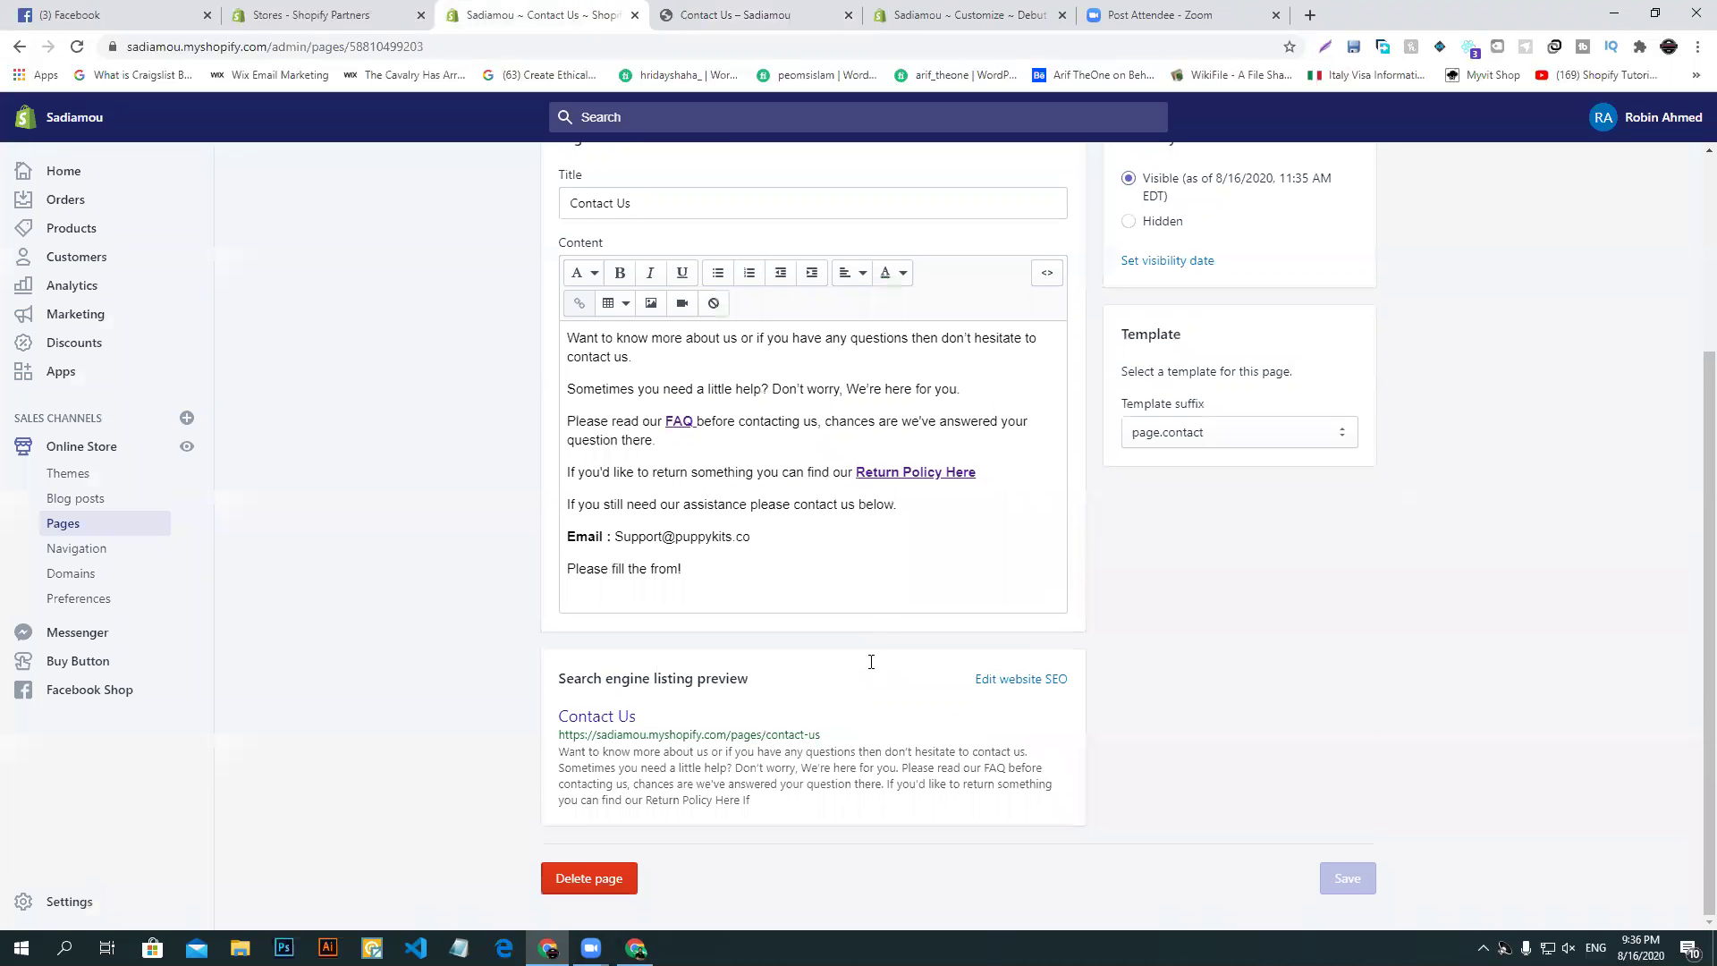
- Close the Contact Us storefront preview and start creating another page in Sadiamou
scroll(924, 662, up, 5)
scroll(900, 657, down, 5)
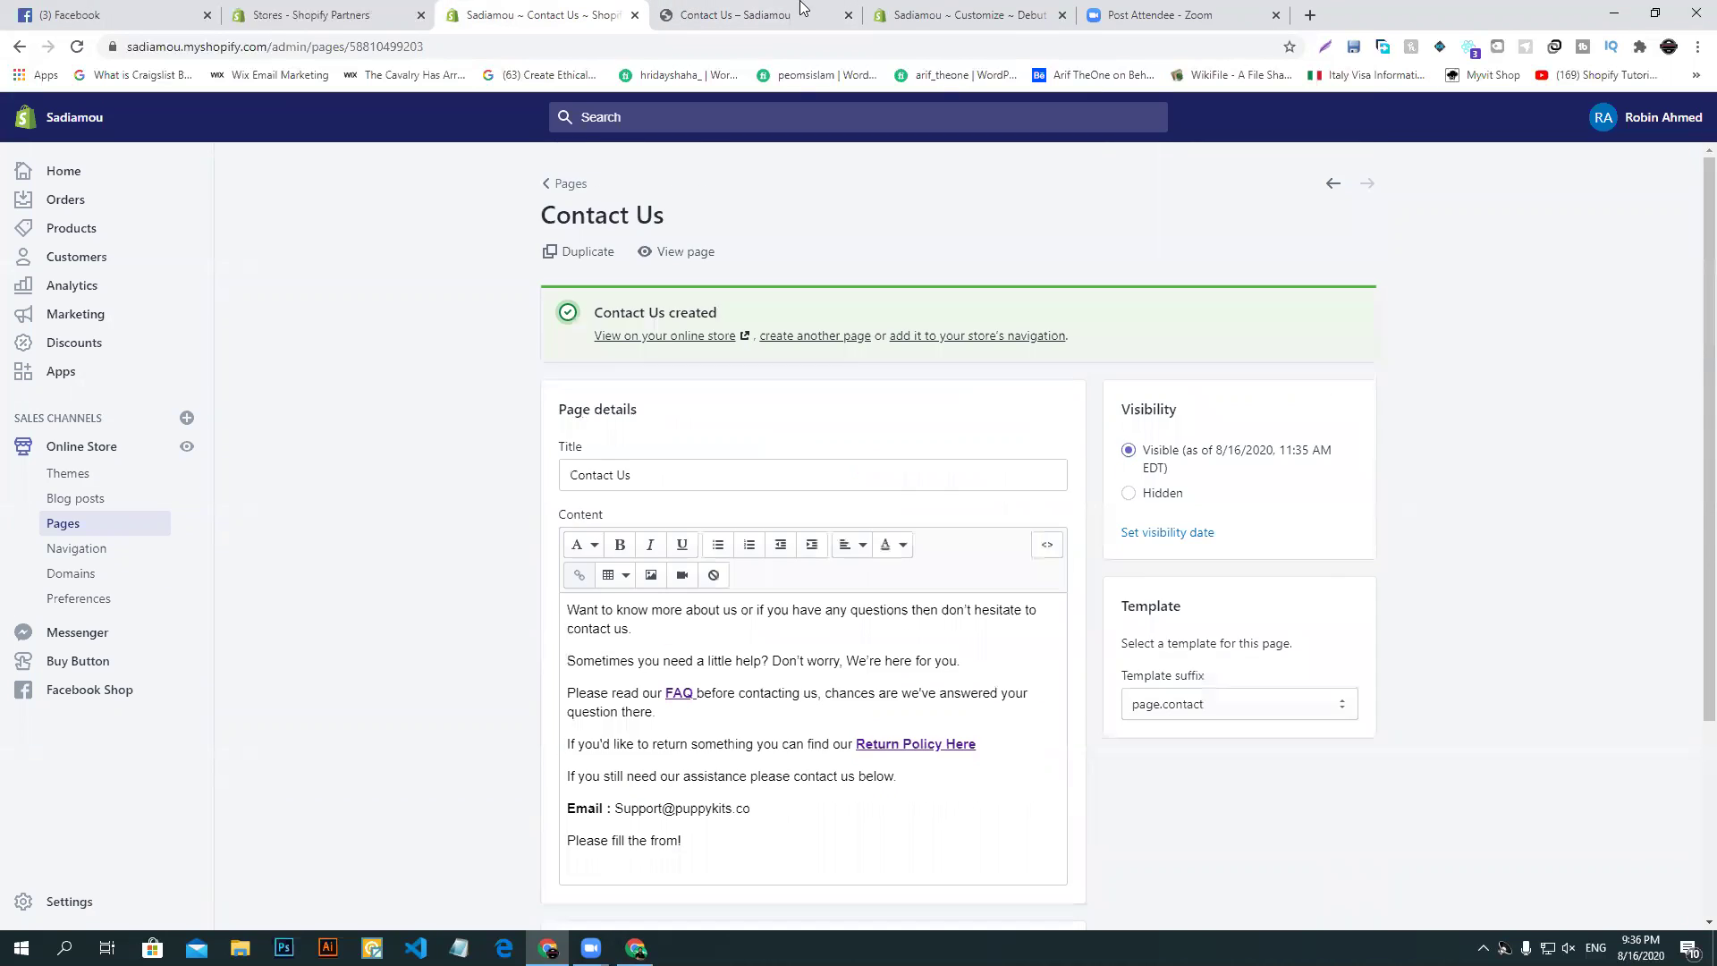
click(775, 10)
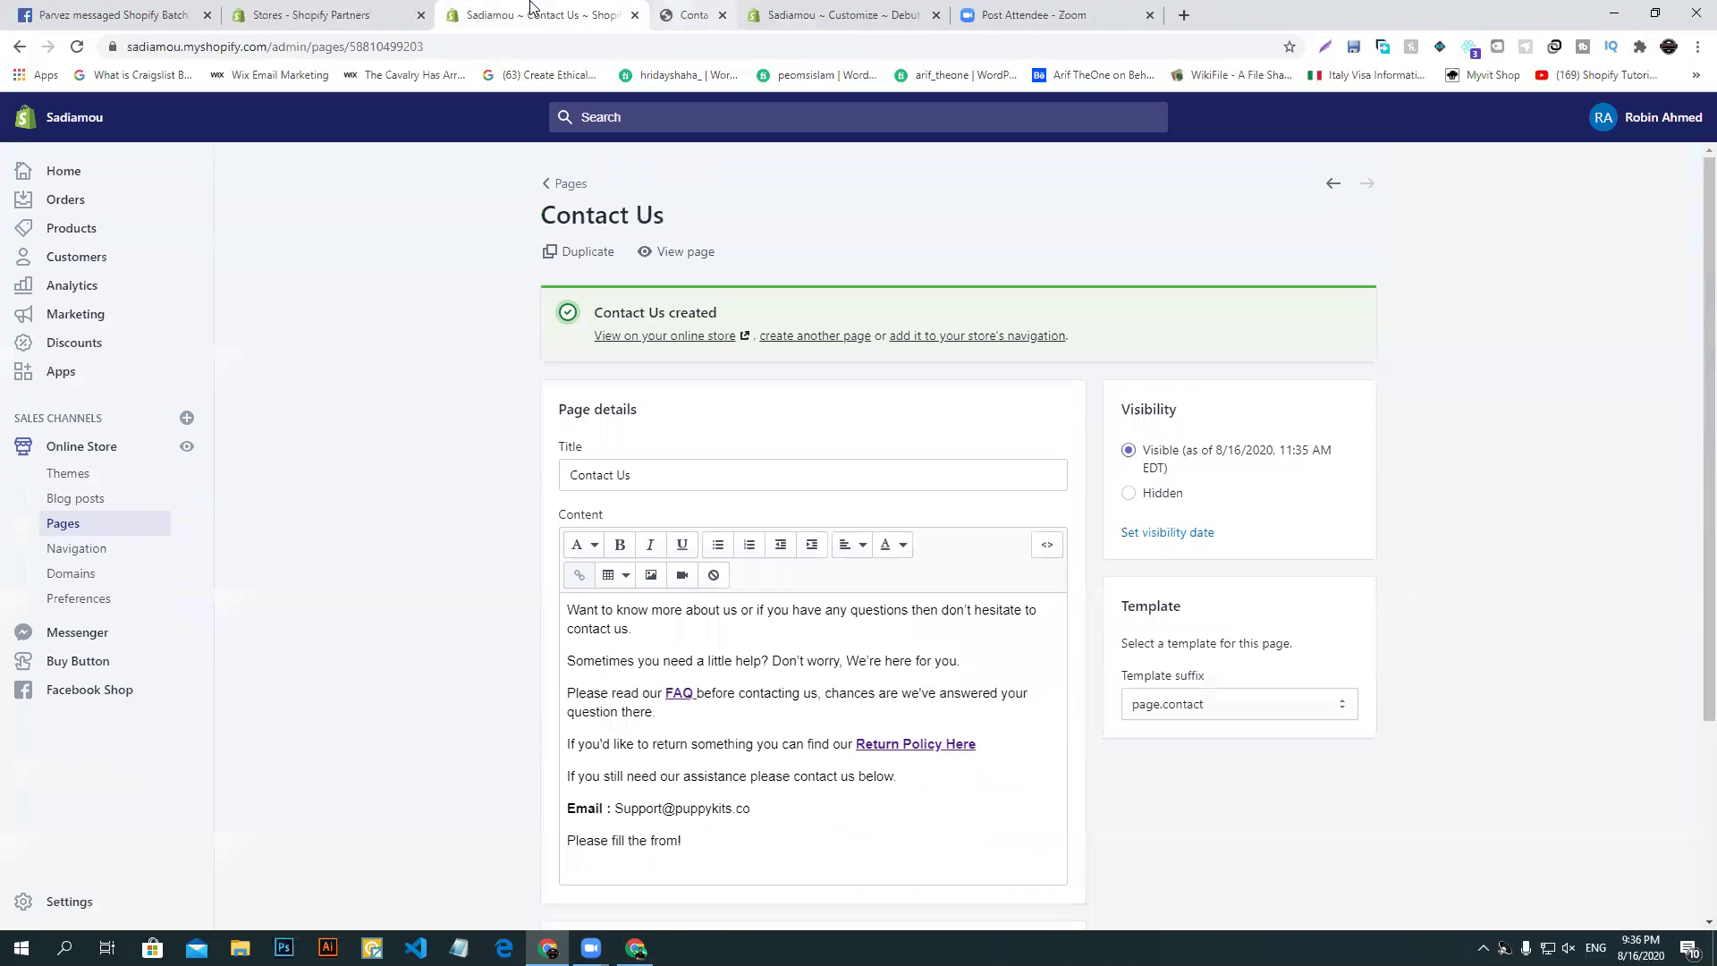
click(849, 15)
click(791, 345)
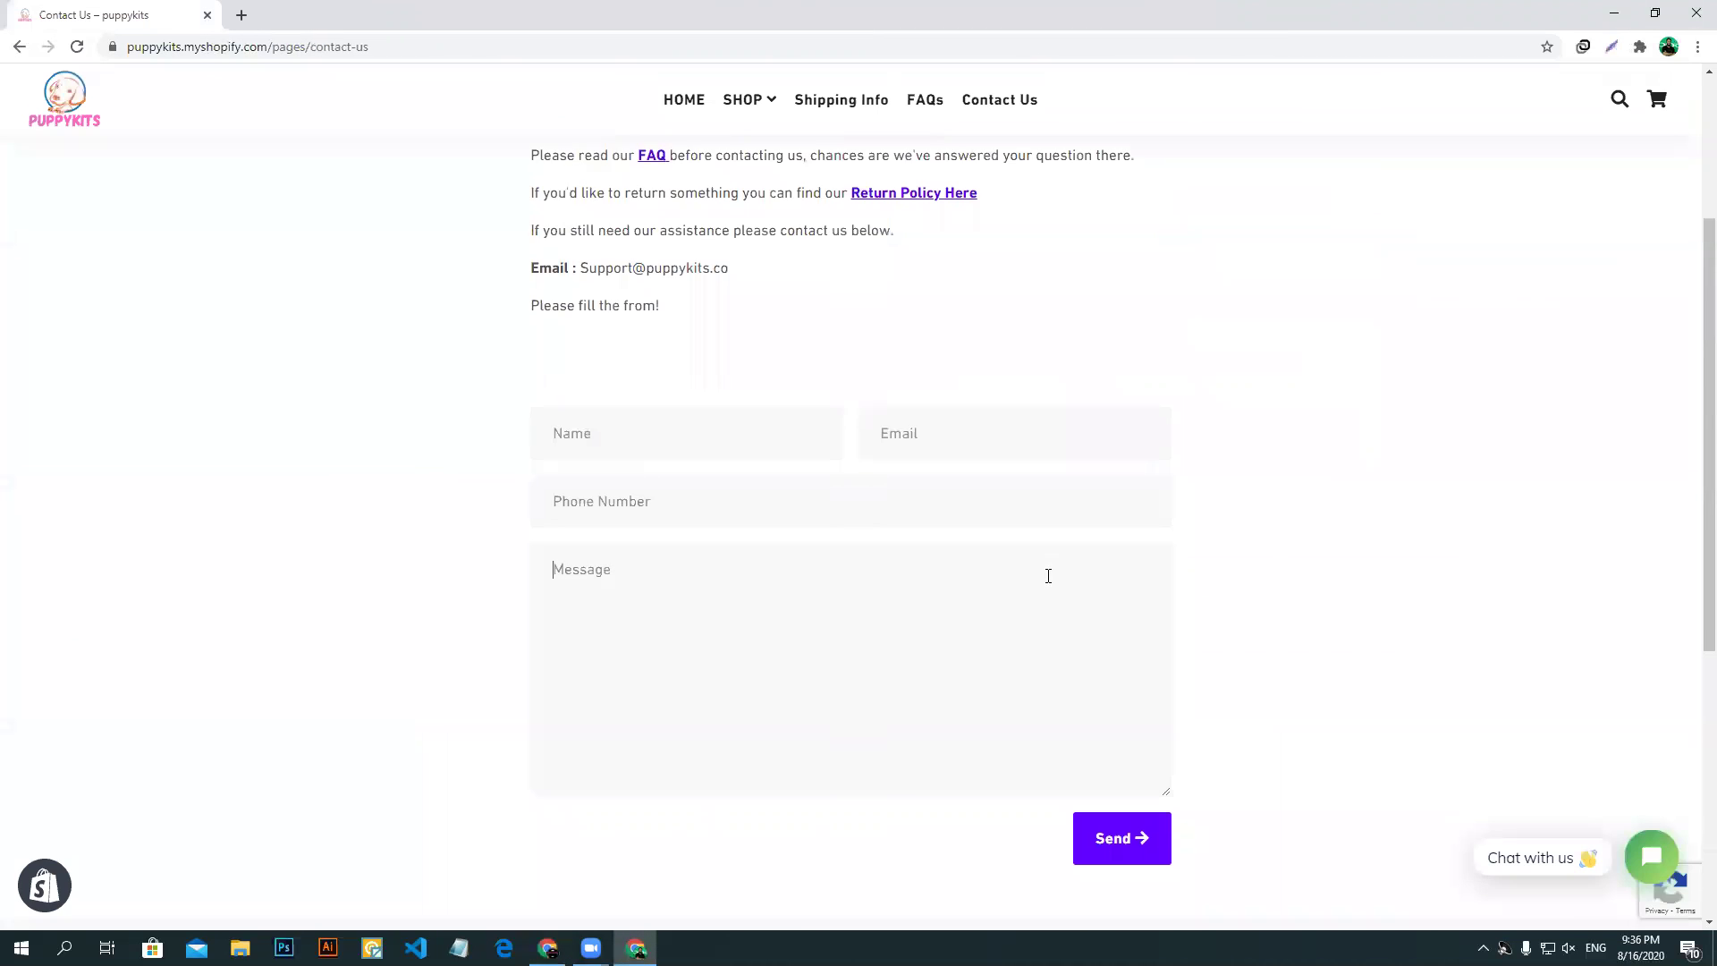
- Copy the "About Us" heading from puppykits' Our Story page and use it as the new Sadiamou page's title
scroll(1048, 576, down, 6)
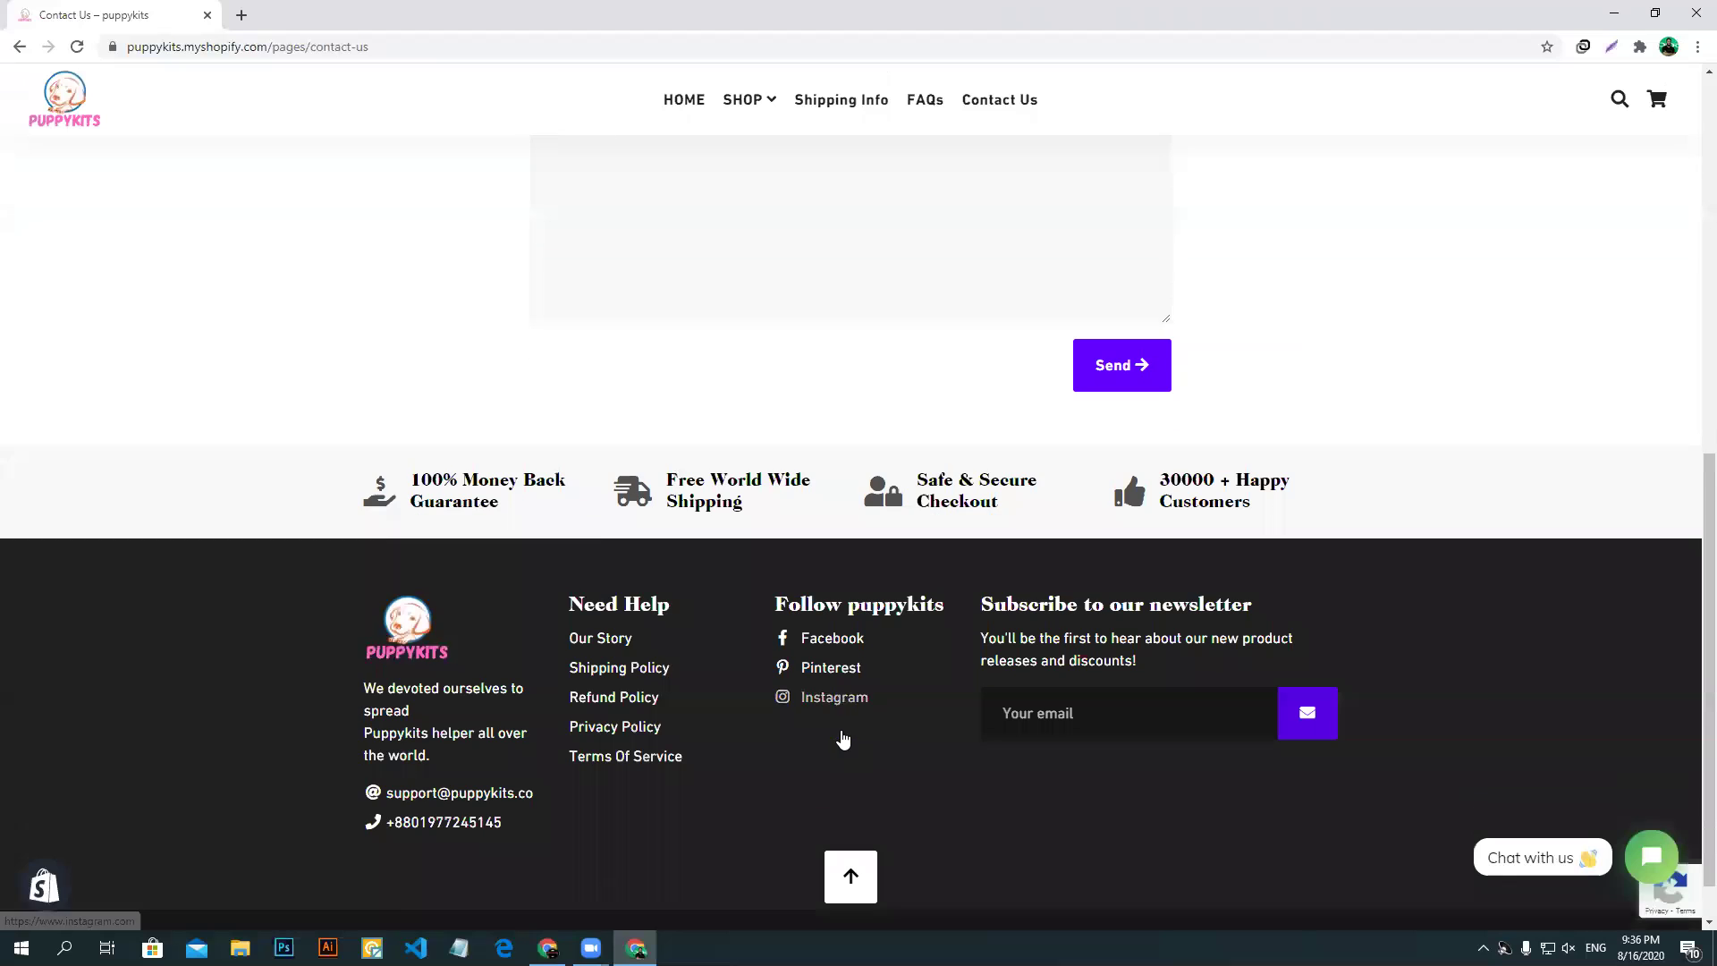
click(617, 584)
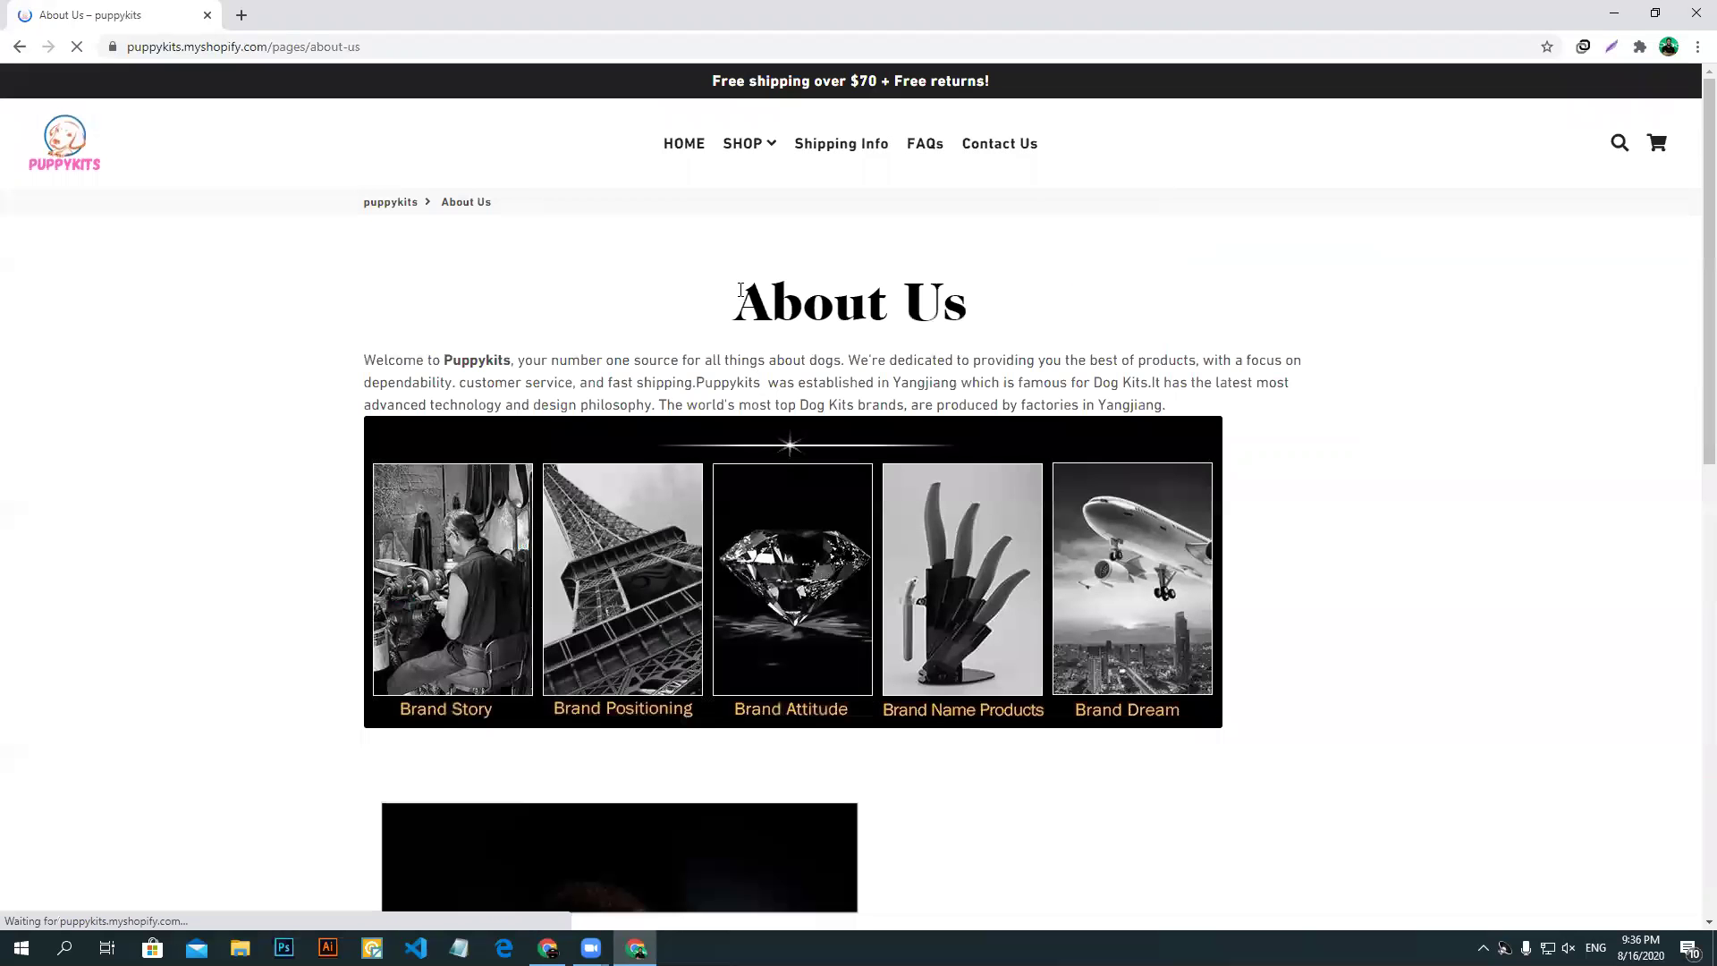
drag(741, 289, 973, 306)
right_click(928, 291)
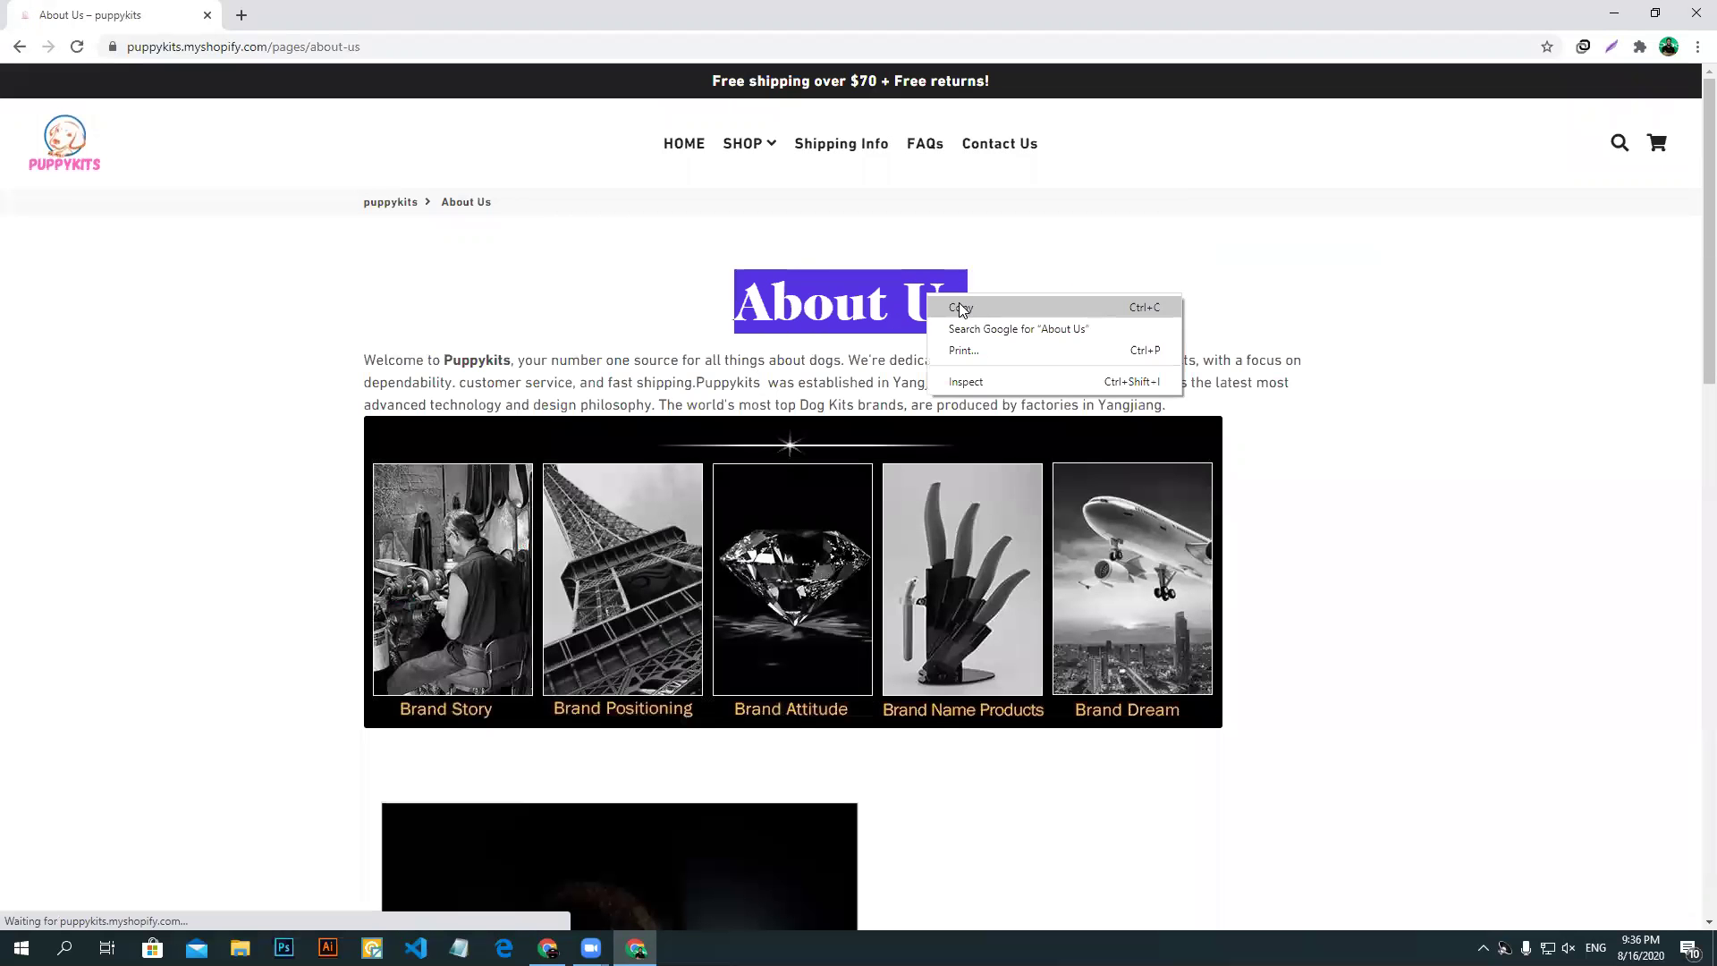
click(961, 308)
key(alt+Tab)
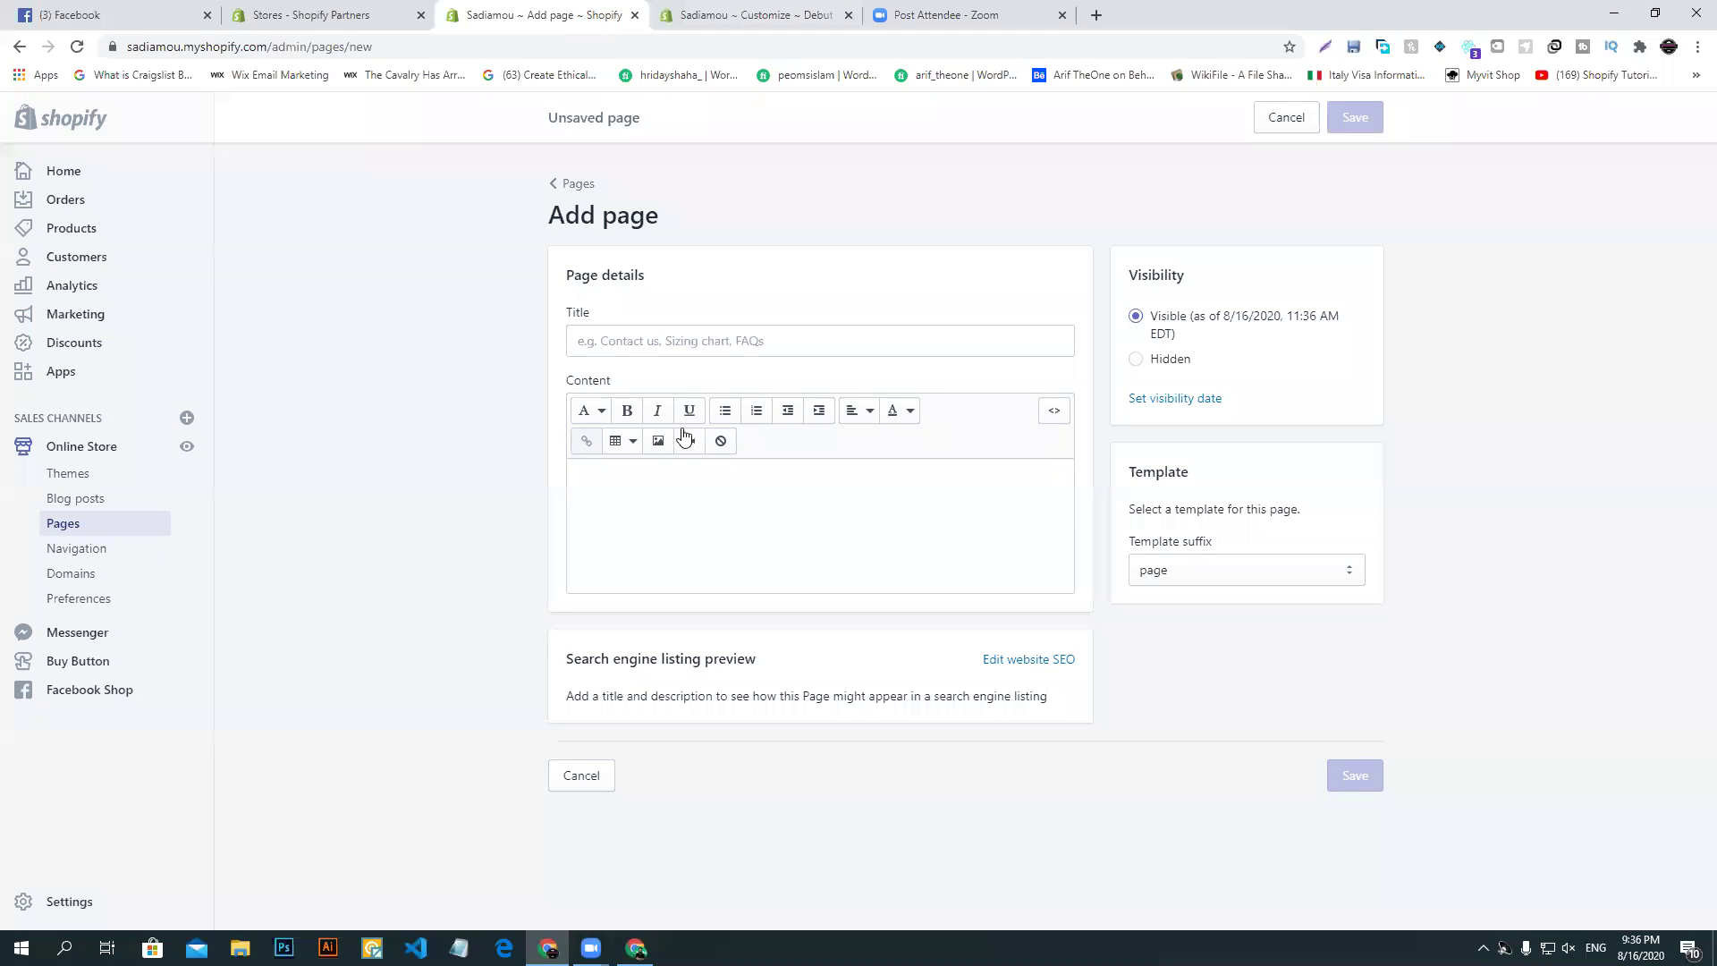
click(658, 345)
key(ctrl+v)
- Copy the introductory paragraph from puppykits' About Us page into the new Sadiamou page's content
click(675, 527)
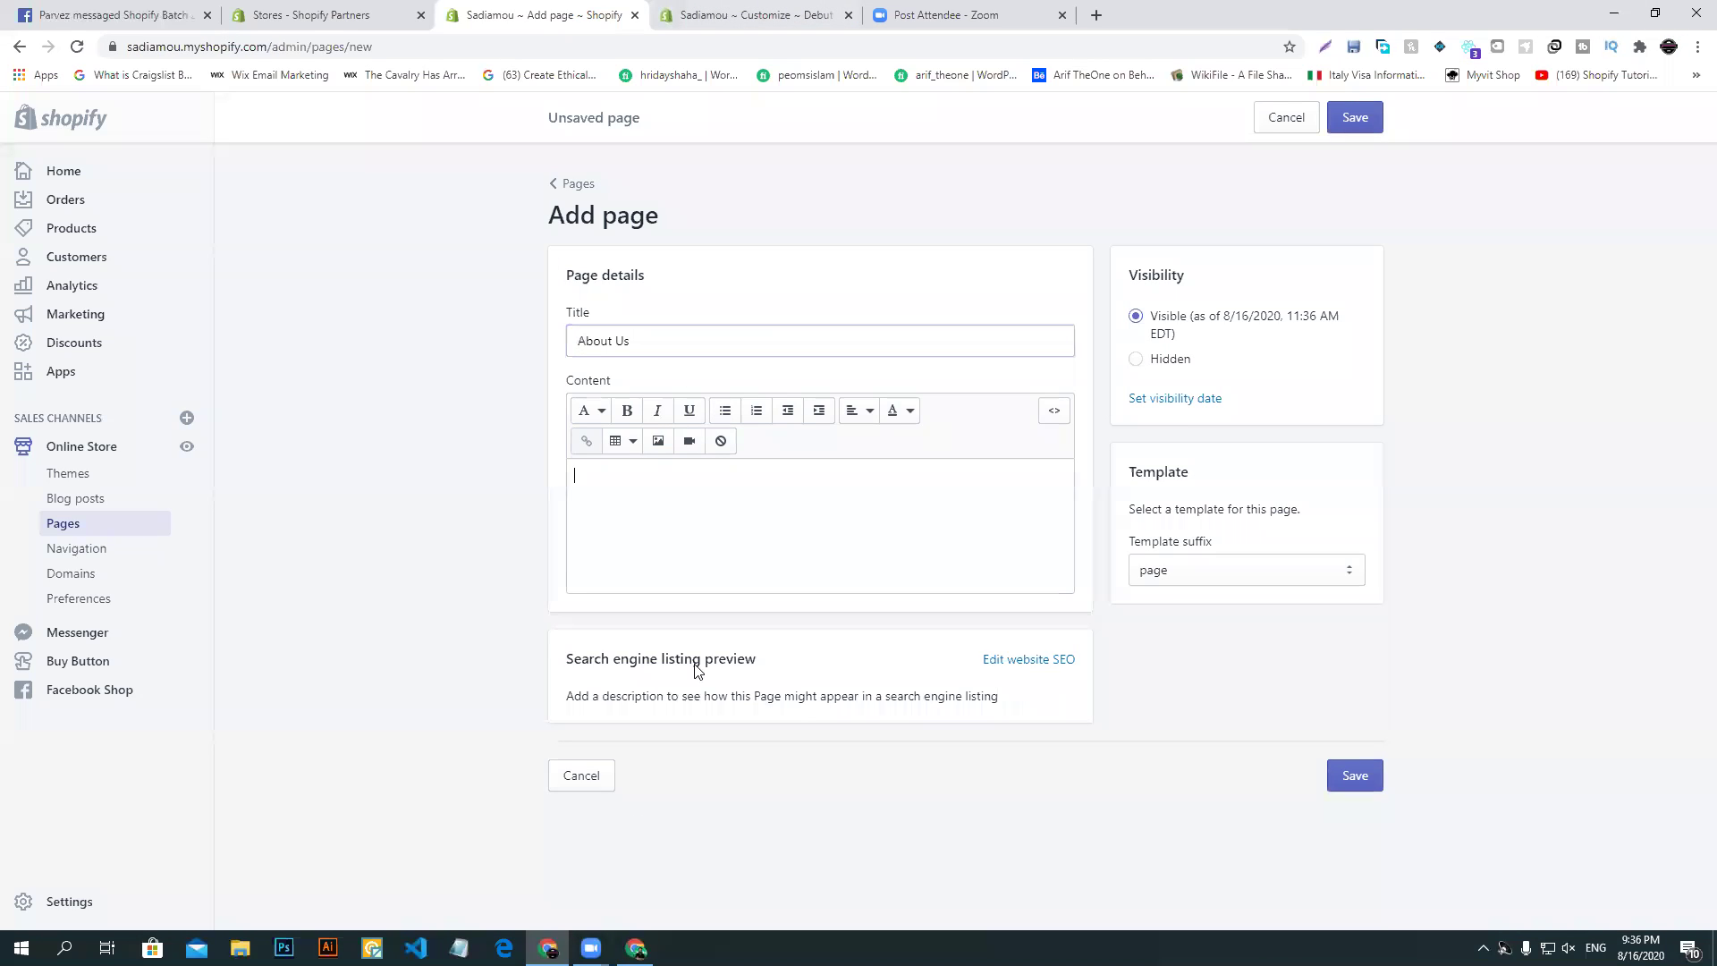
click(636, 948)
drag(367, 358, 1172, 407)
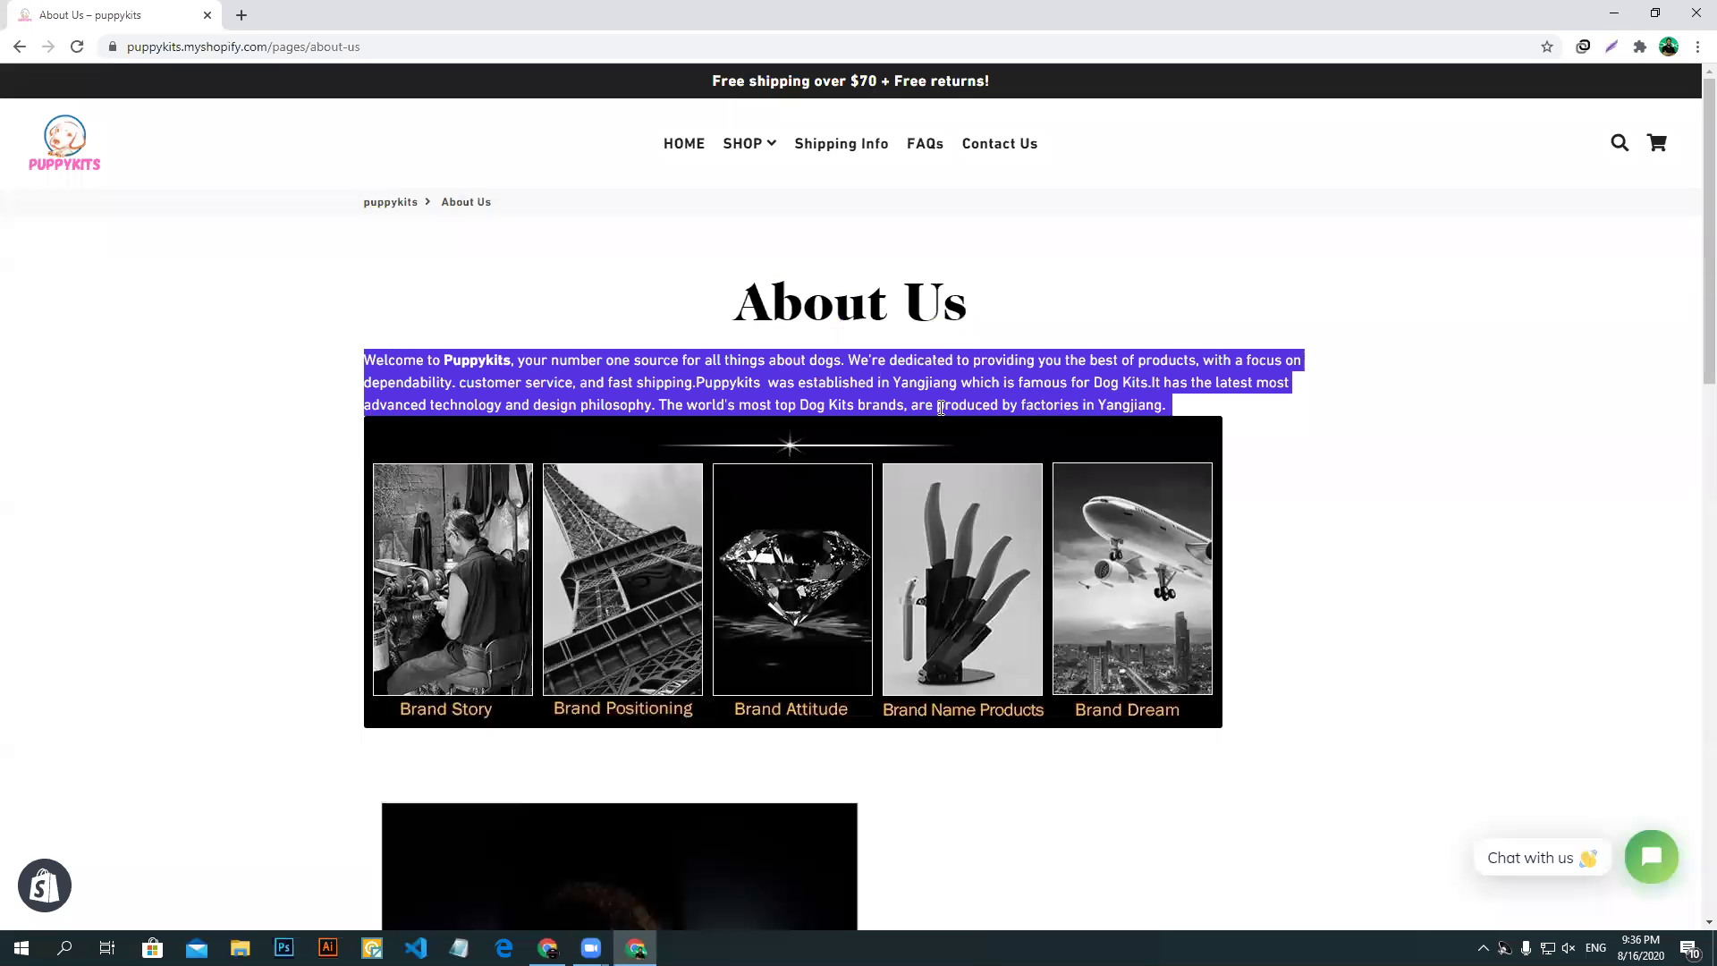
right_click(1095, 381)
click(1124, 393)
scroll(1016, 721, down, 8)
scroll(944, 484, up, 8)
click(547, 948)
click(602, 525)
key(ctrl+v)
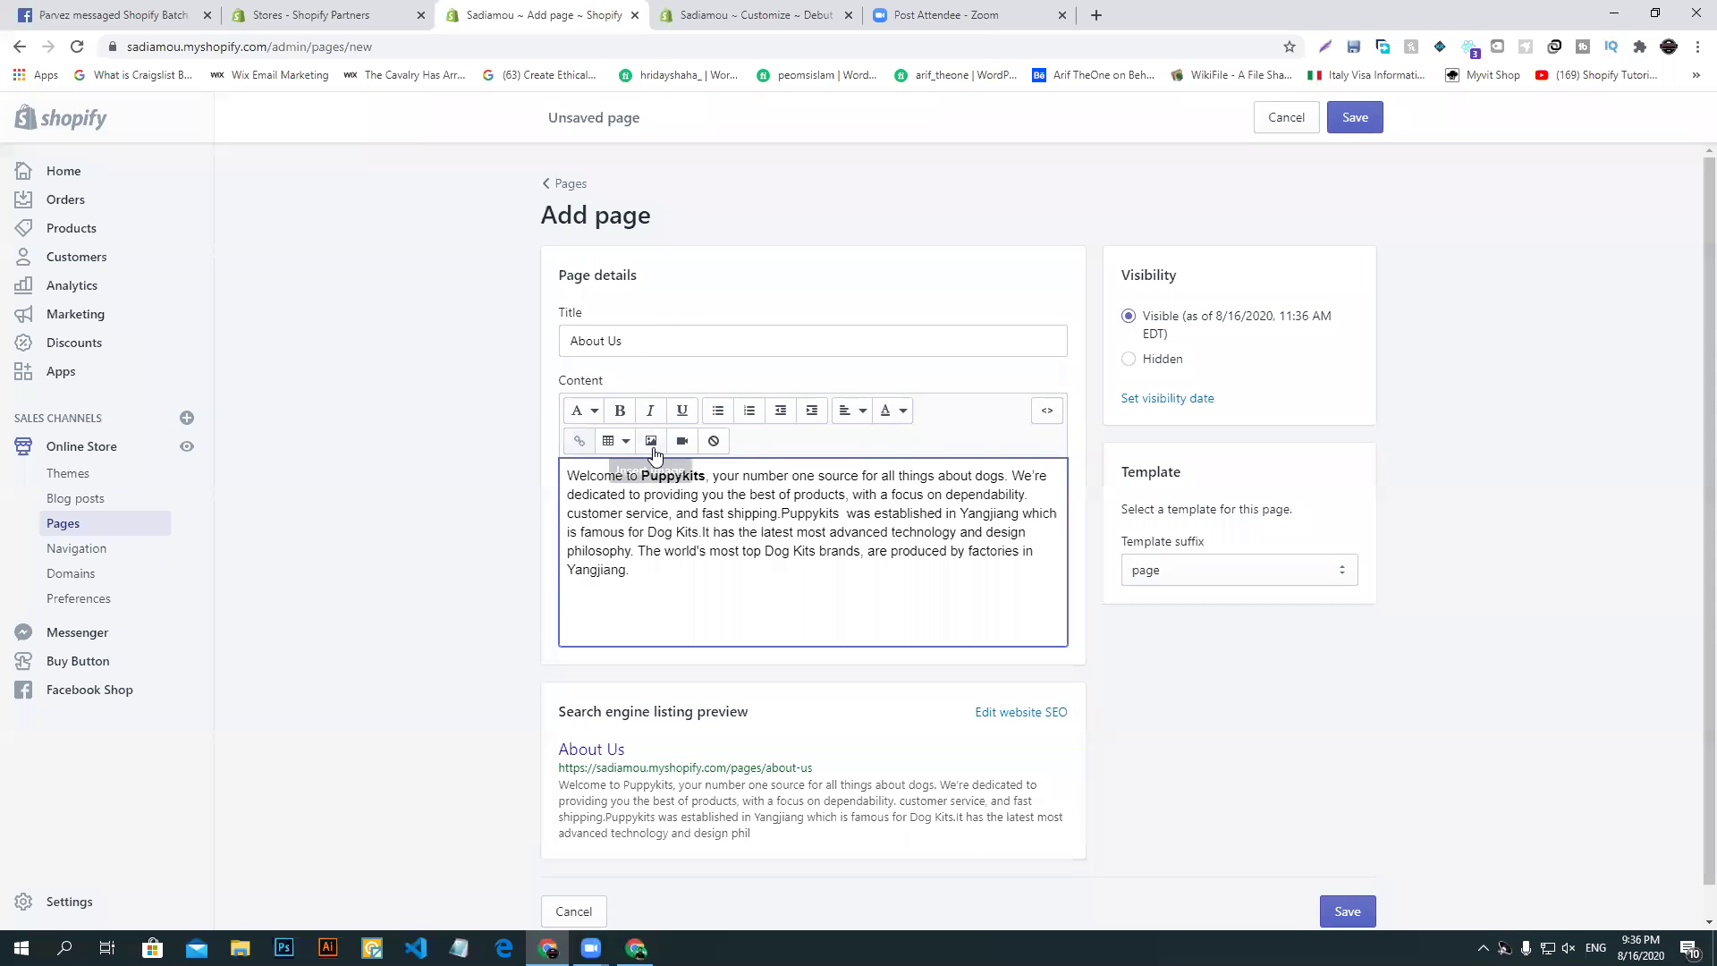
- Insert the uploaded scattered-diamonds image at Original size below the About Us text and save the page
click(647, 442)
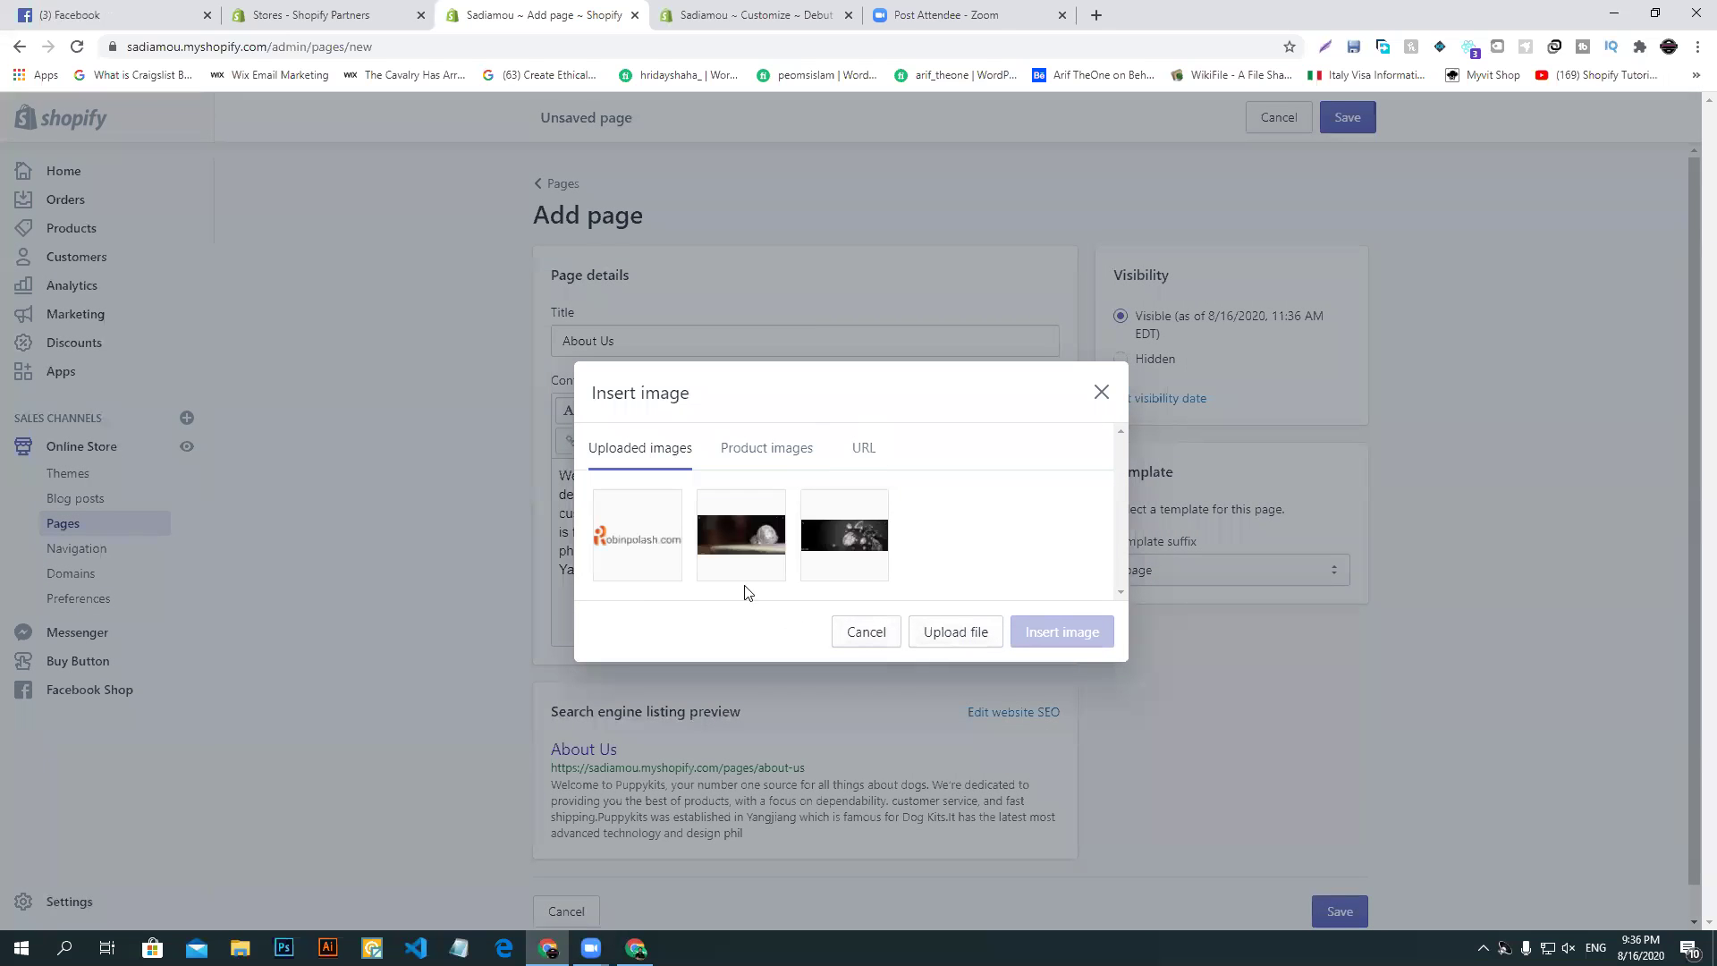
click(846, 541)
click(850, 662)
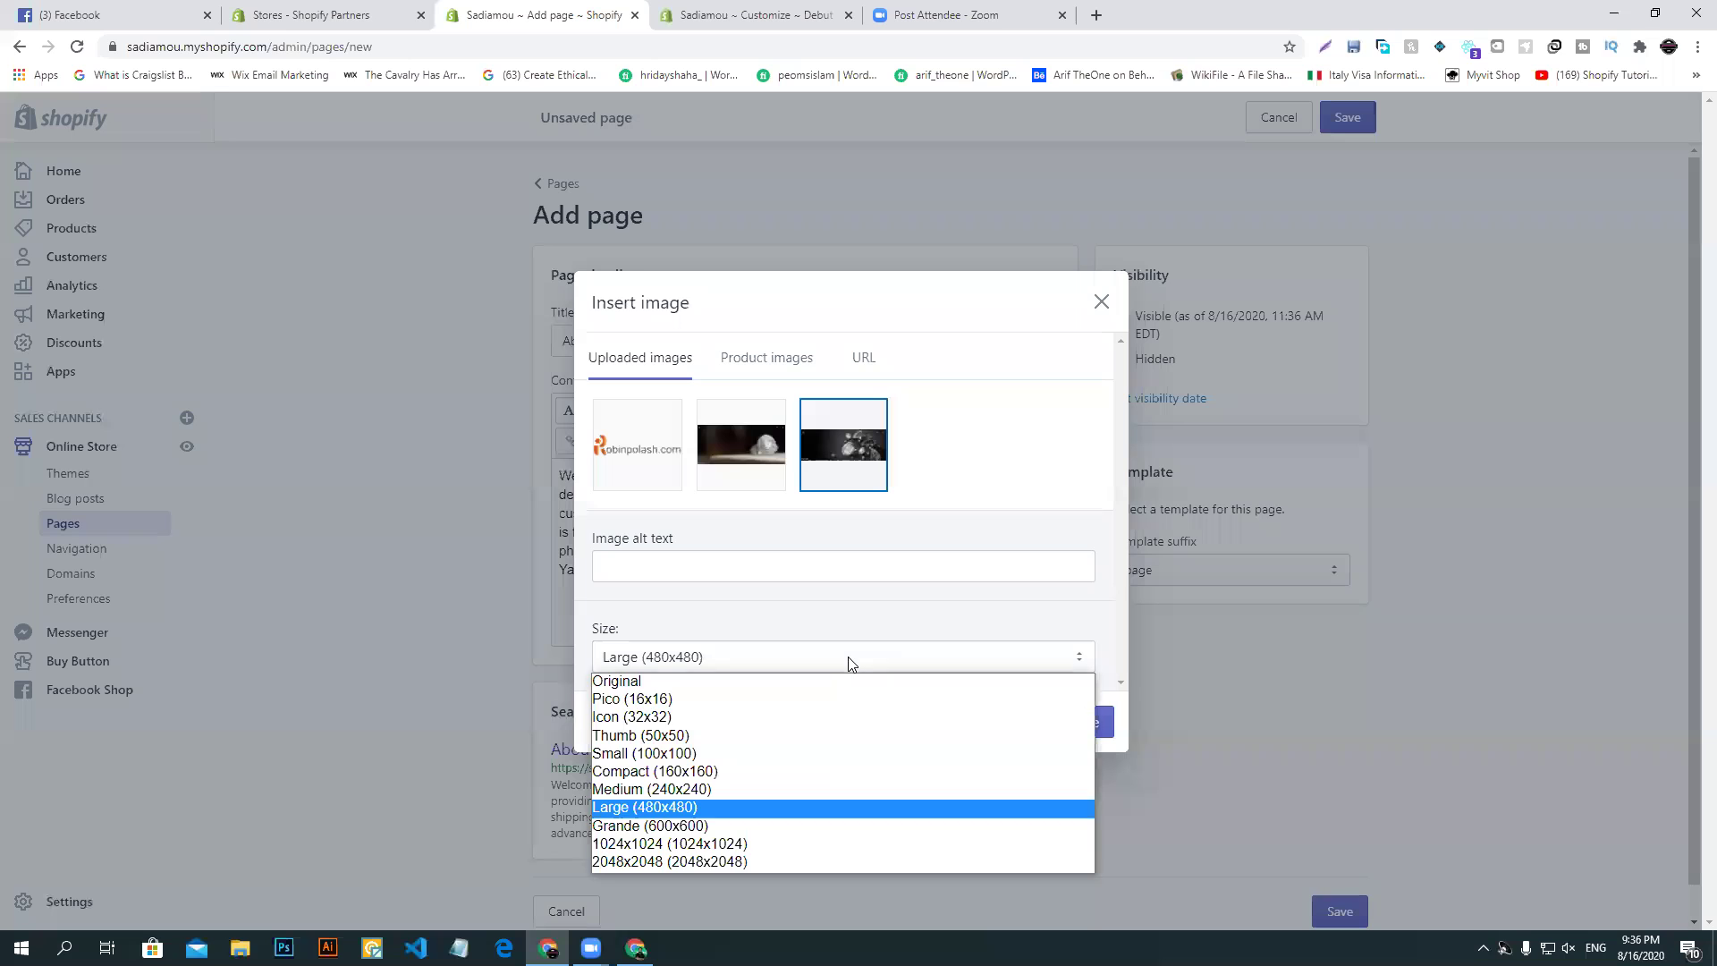
click(663, 686)
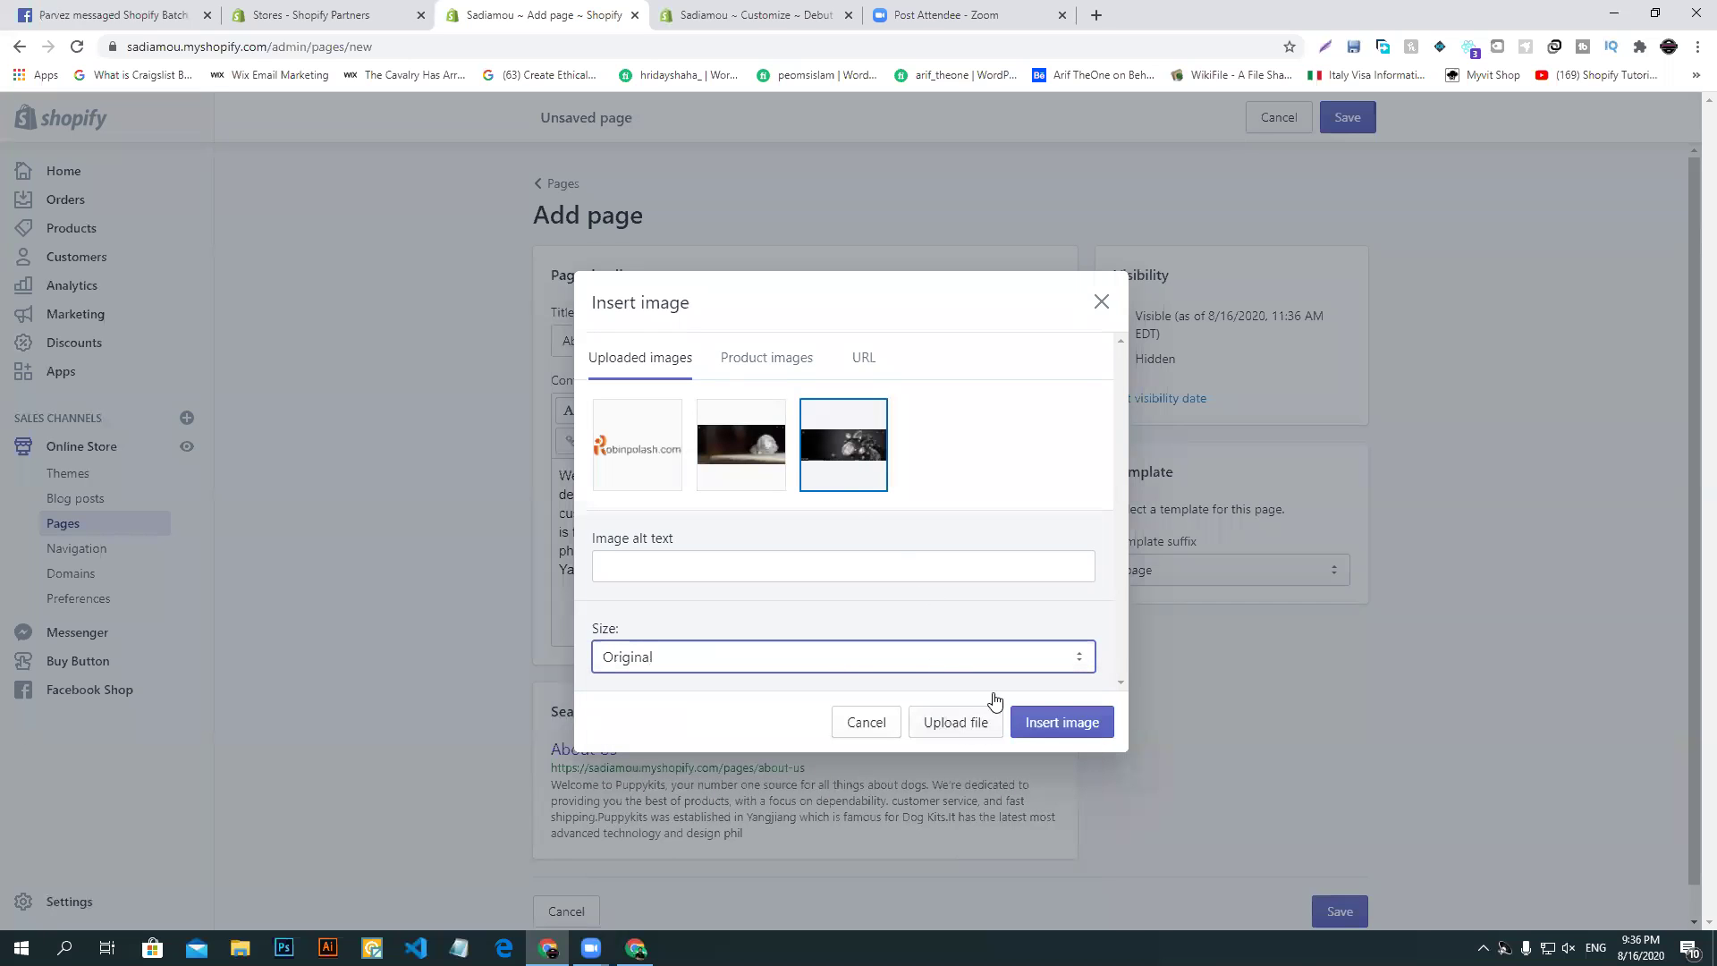
click(839, 445)
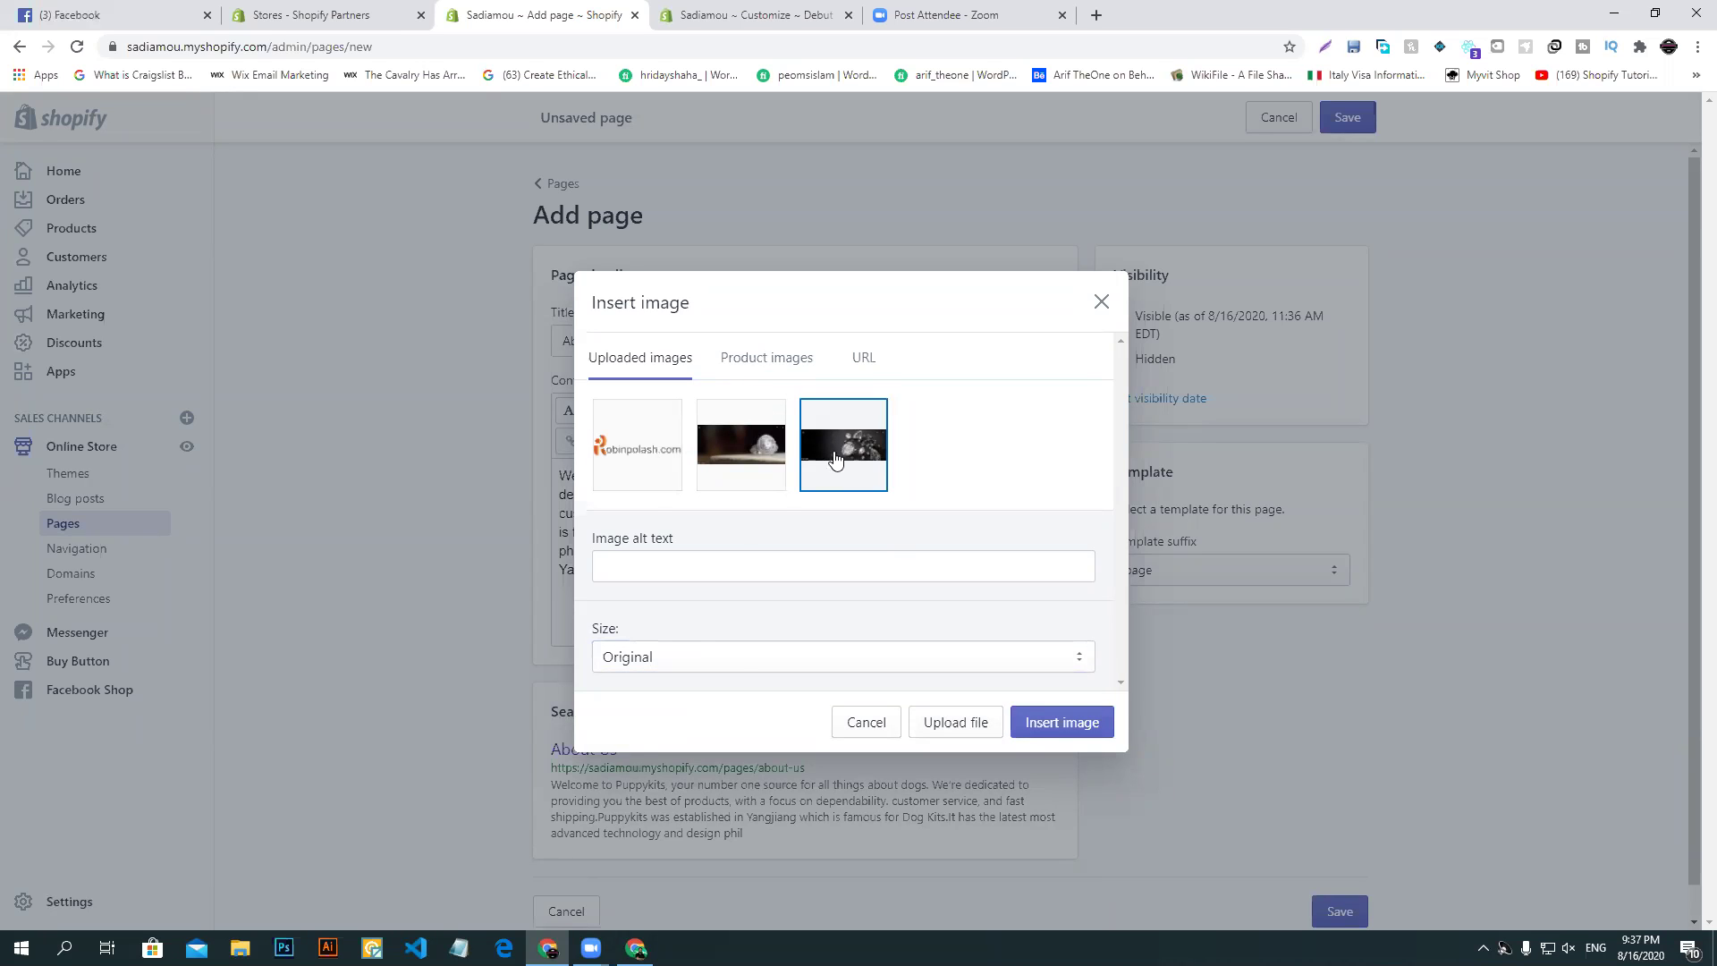
click(645, 656)
click(626, 680)
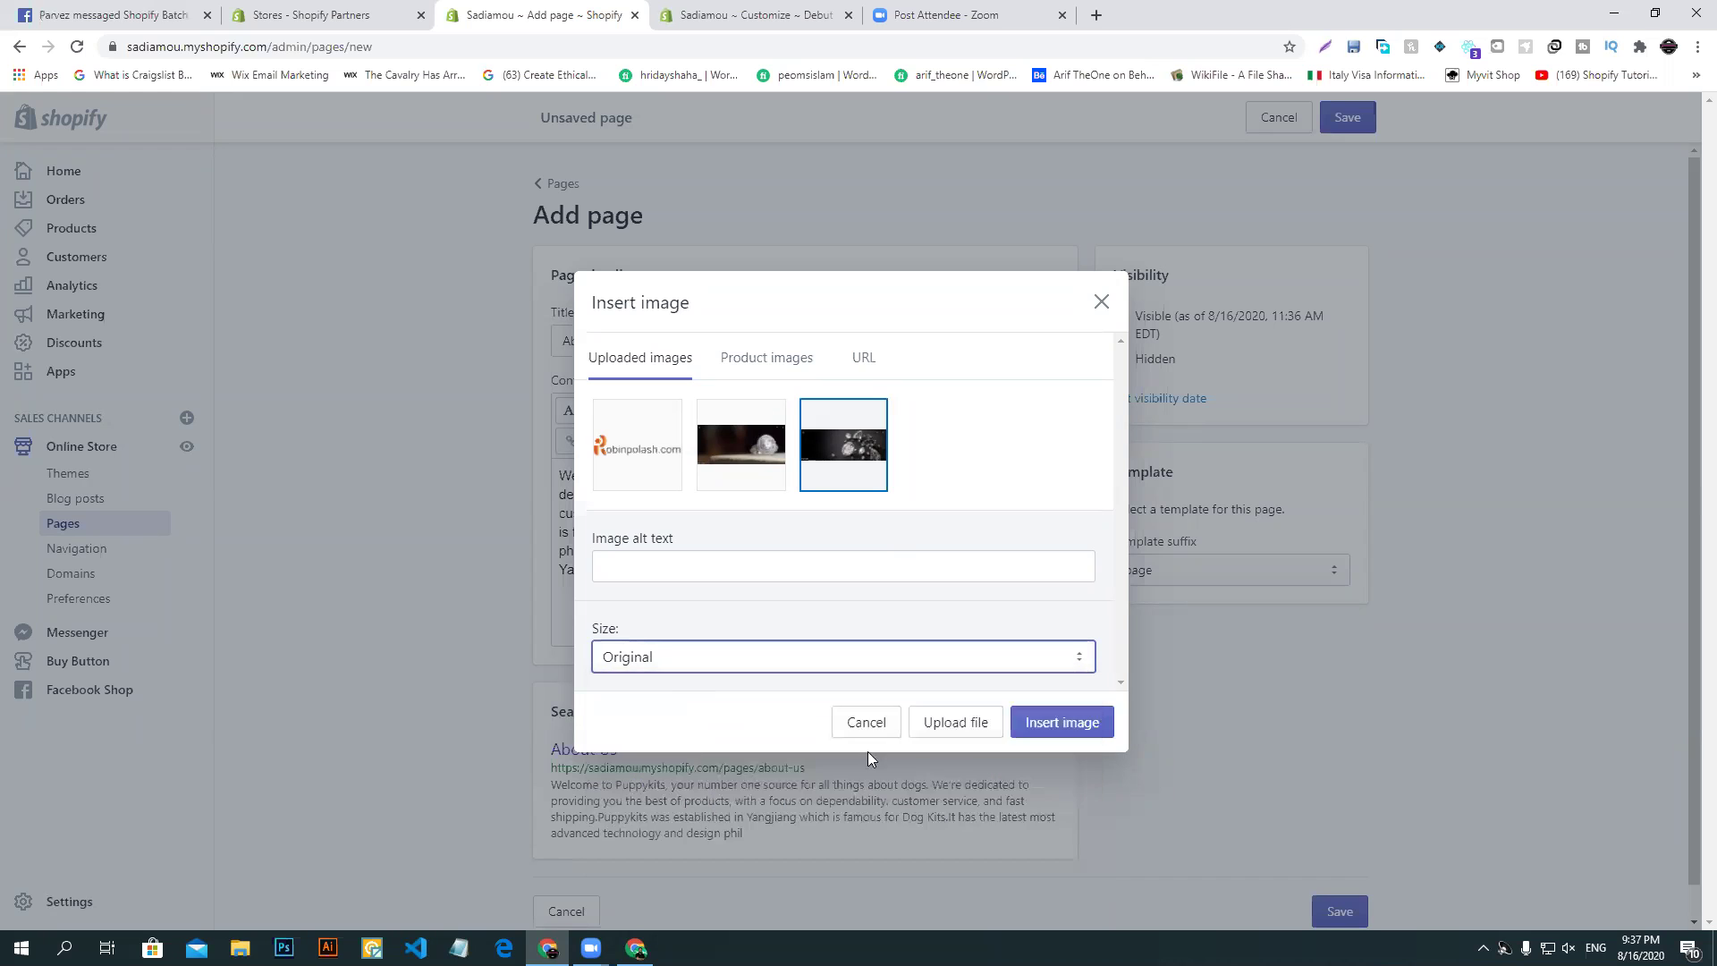
click(1096, 723)
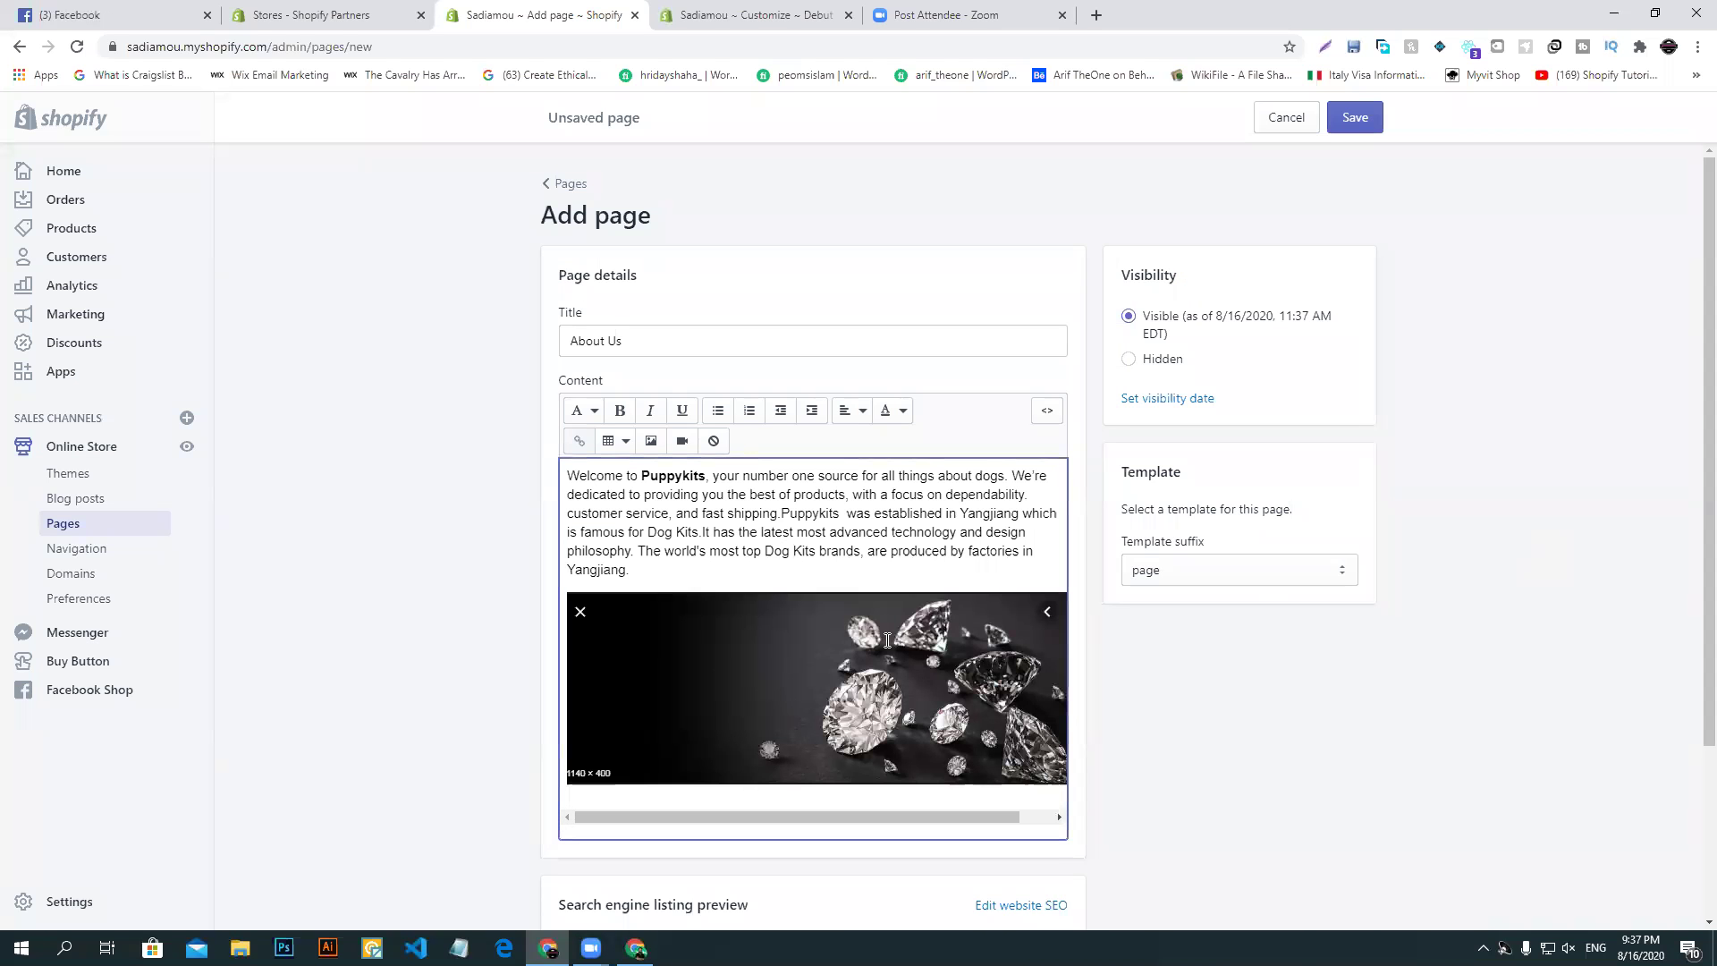
click(1351, 117)
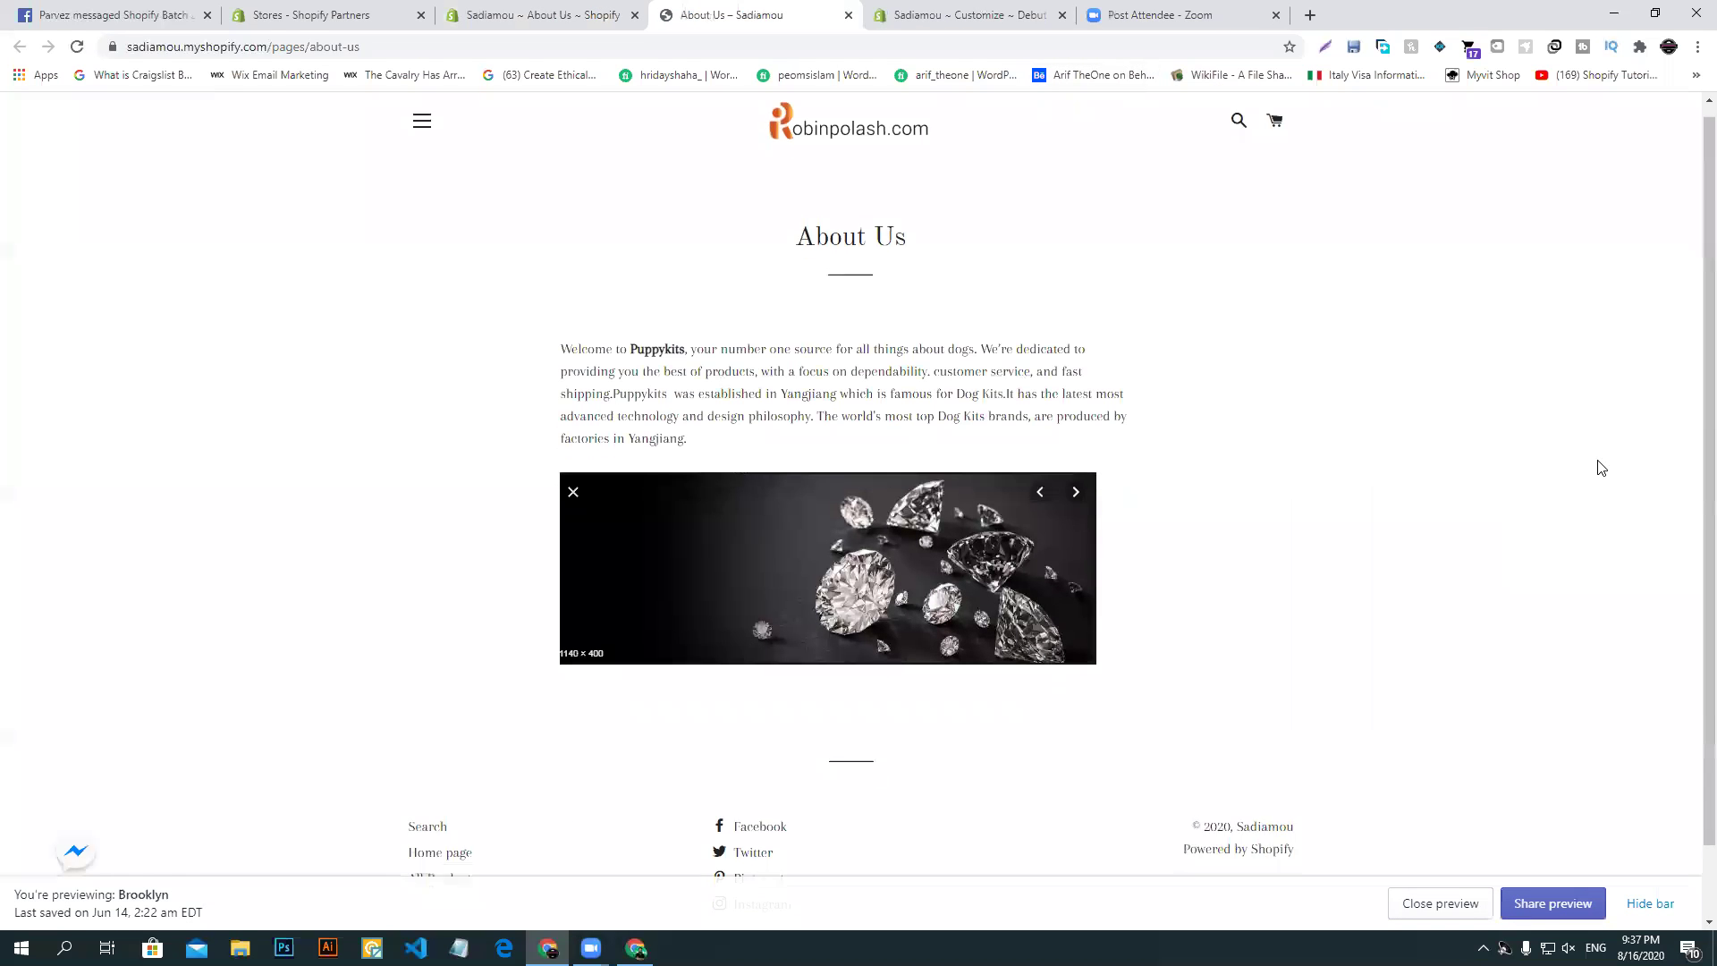
- Check the new About Us page's text and image on the Sadiamou storefront and return to its editor
scroll(1599, 468, down, 1)
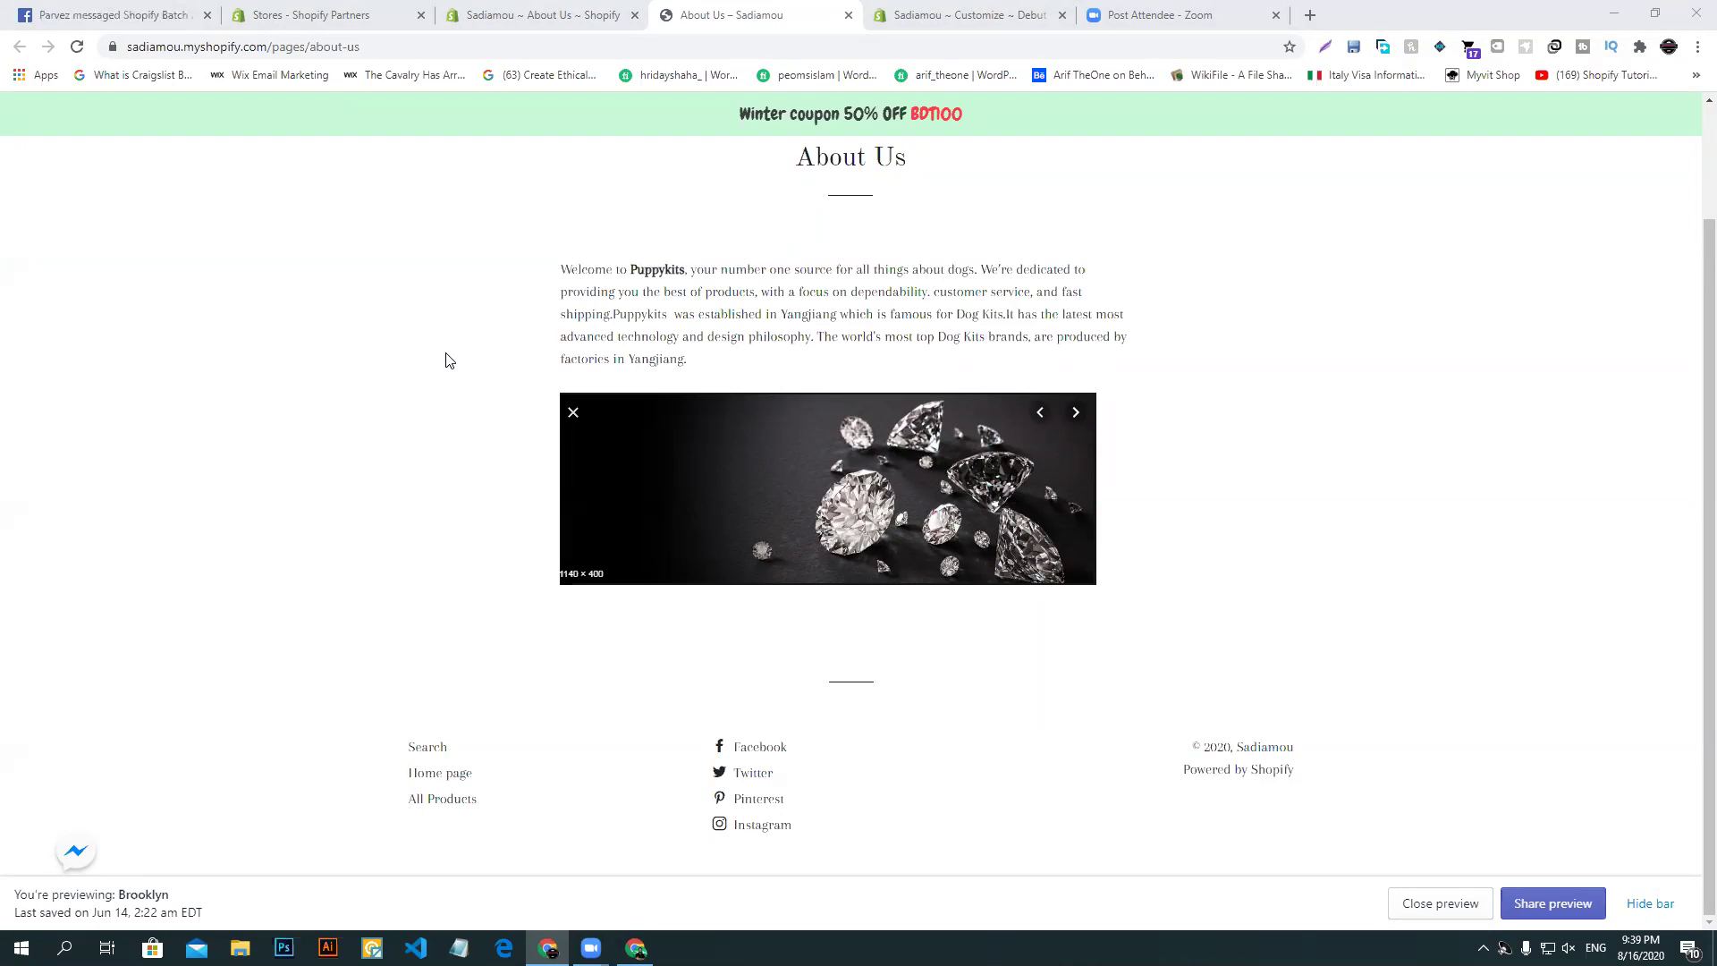
click(539, 5)
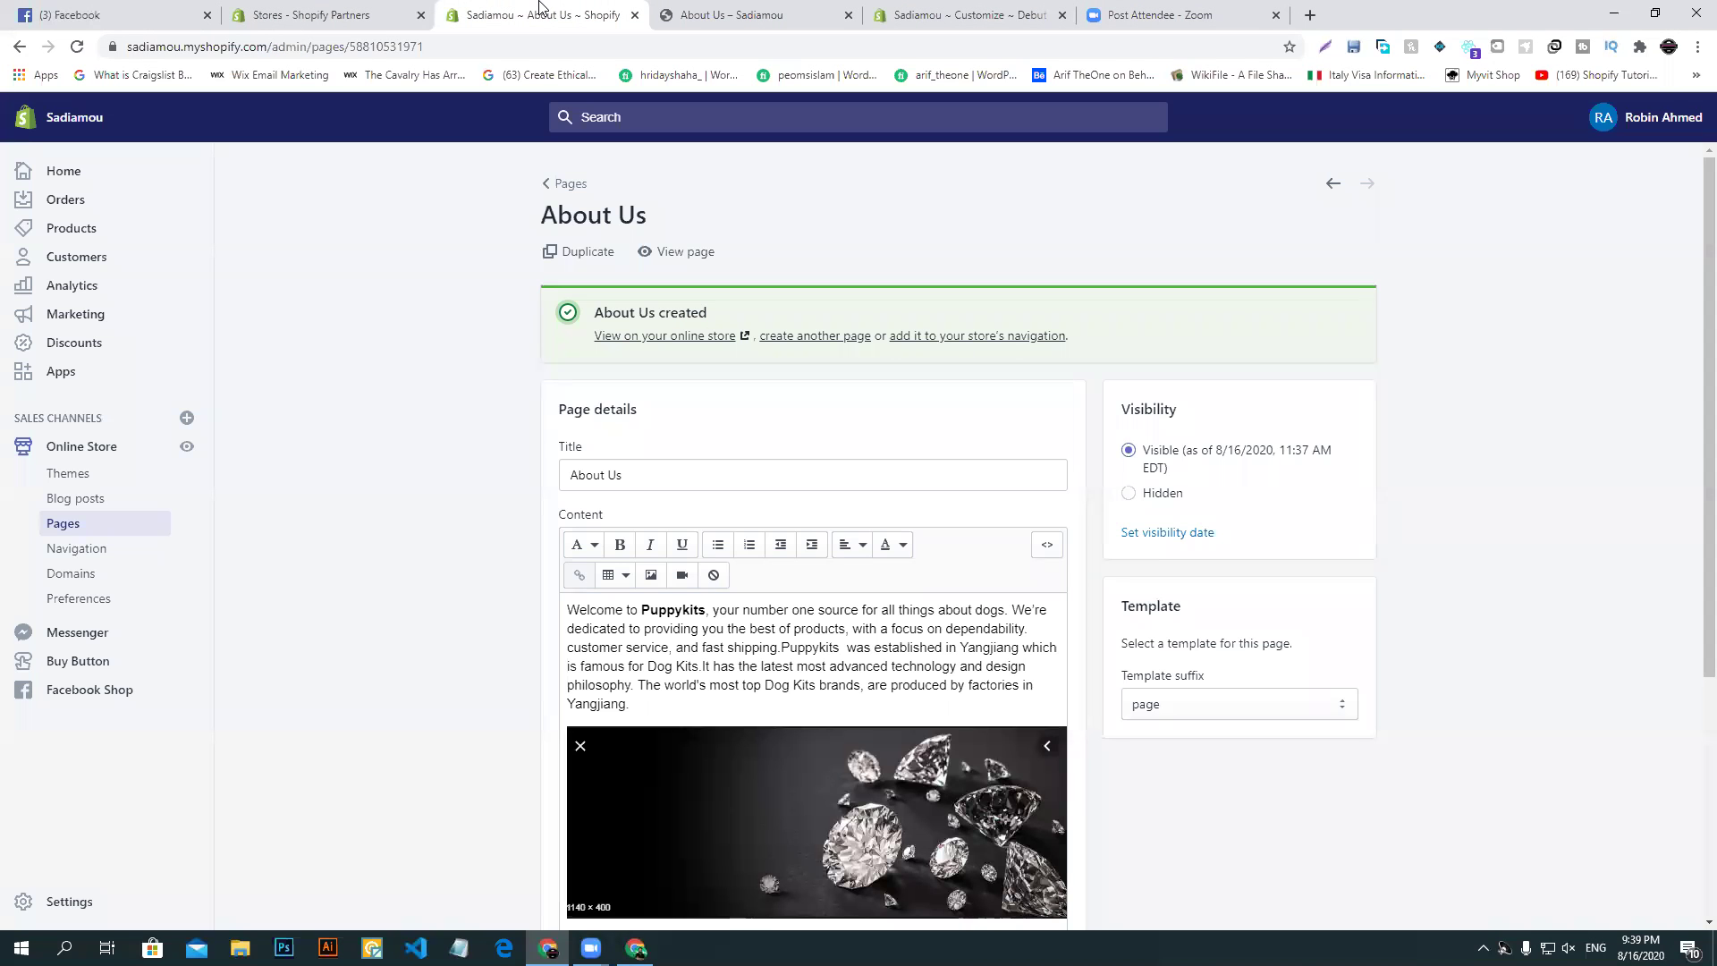
click(718, 7)
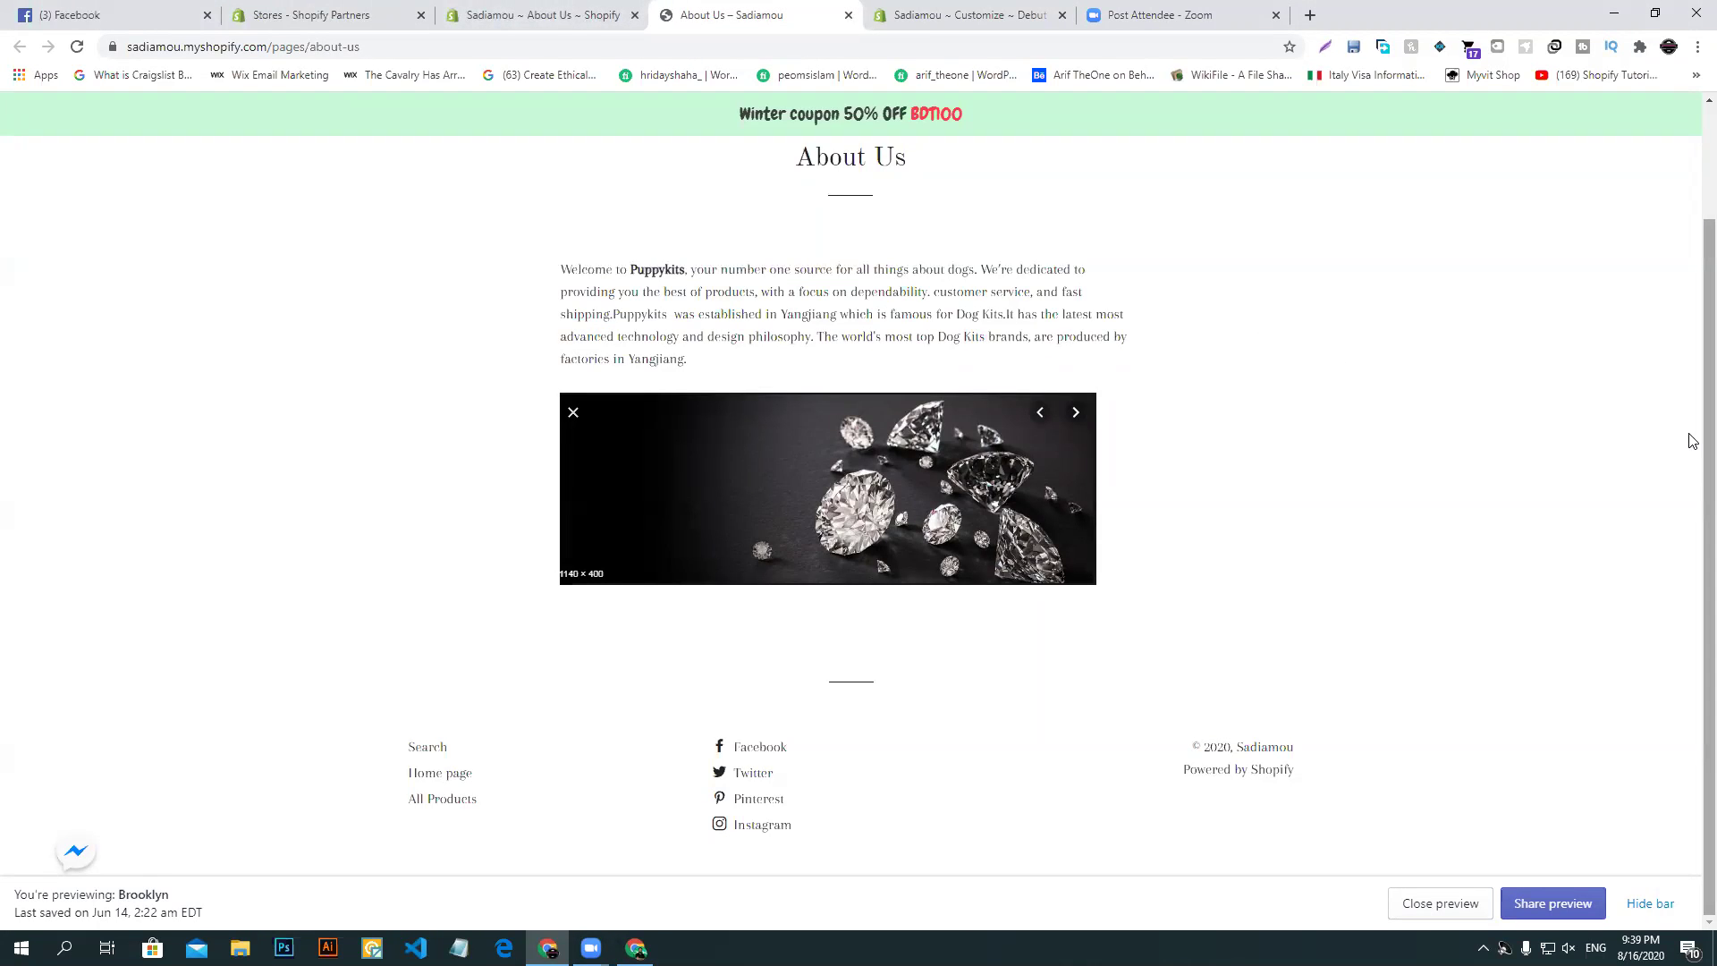
scroll(1693, 441, up, 2)
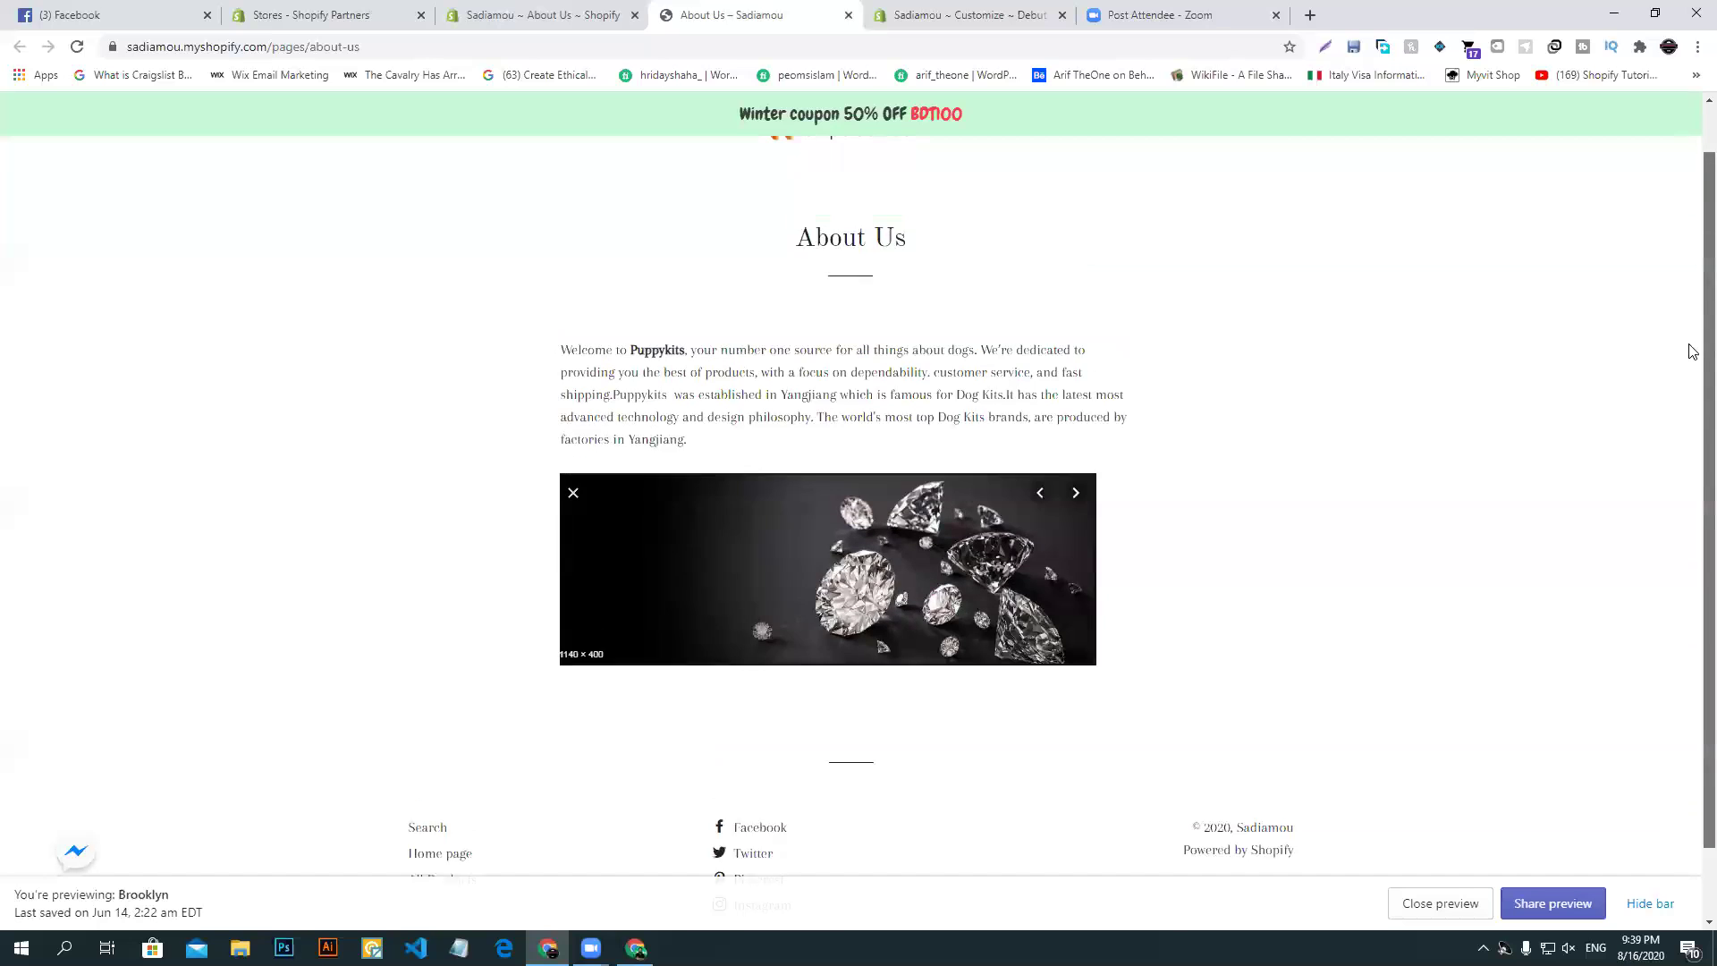
click(581, 15)
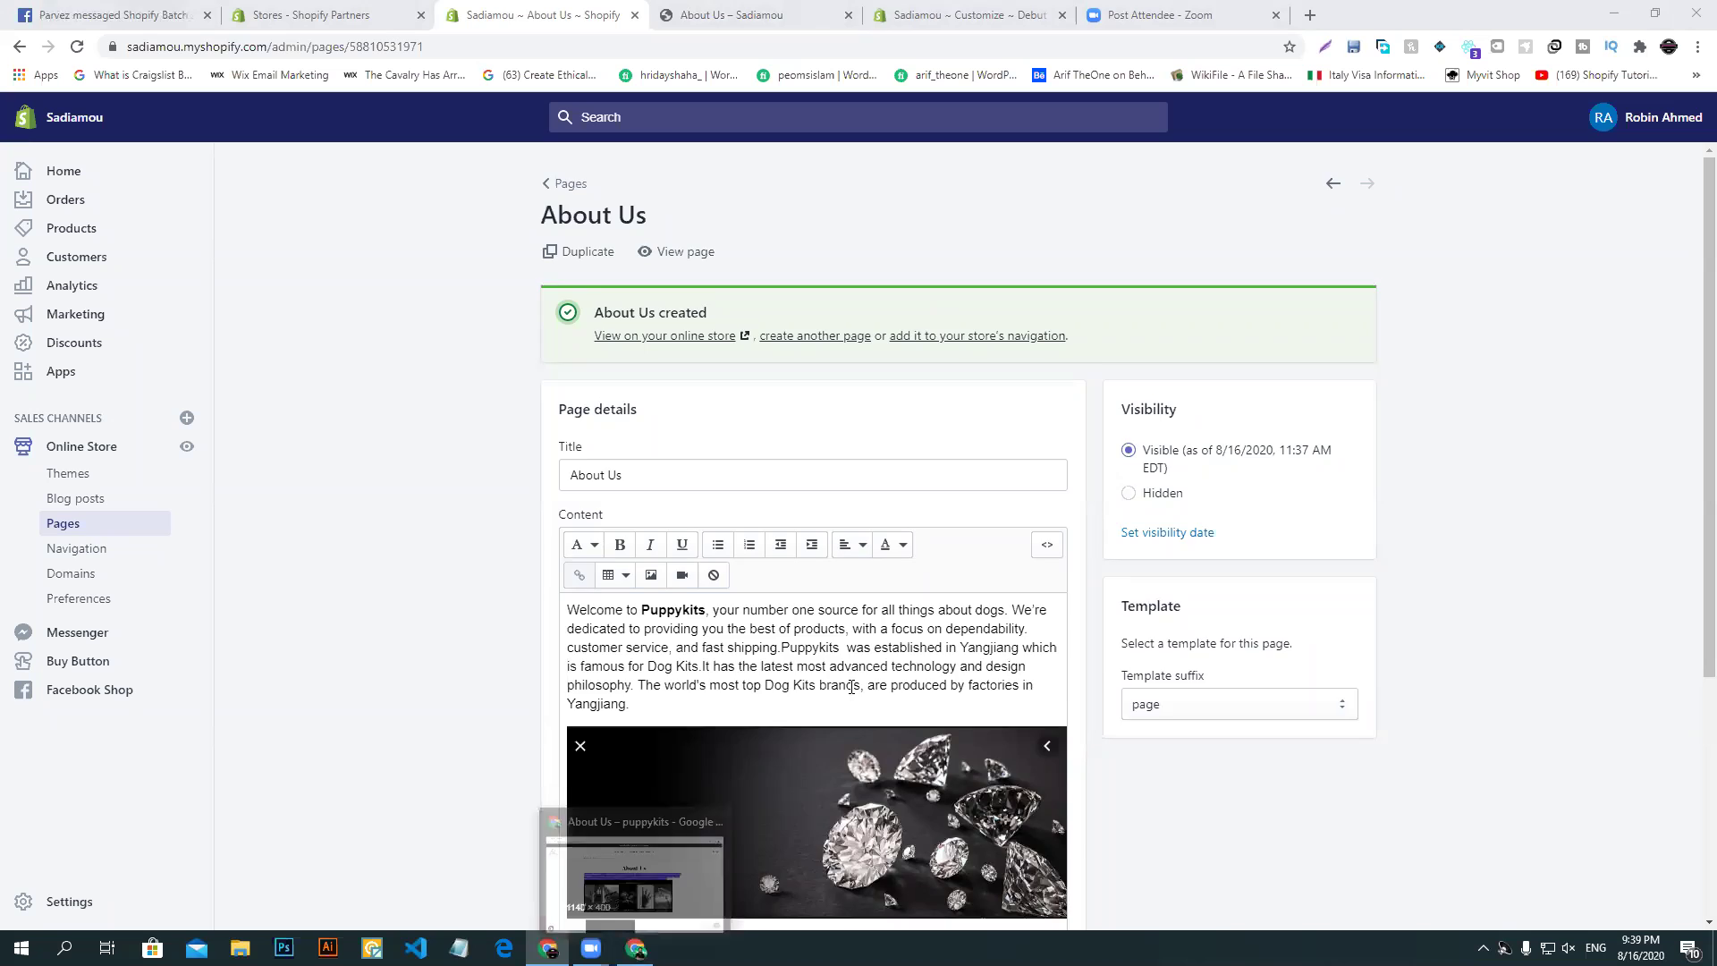
- Review the About Us page's content and search listing preview, highlighting the store name Puppykits in the opening sentence
scroll(851, 686, down, 4)
scroll(885, 671, up, 4)
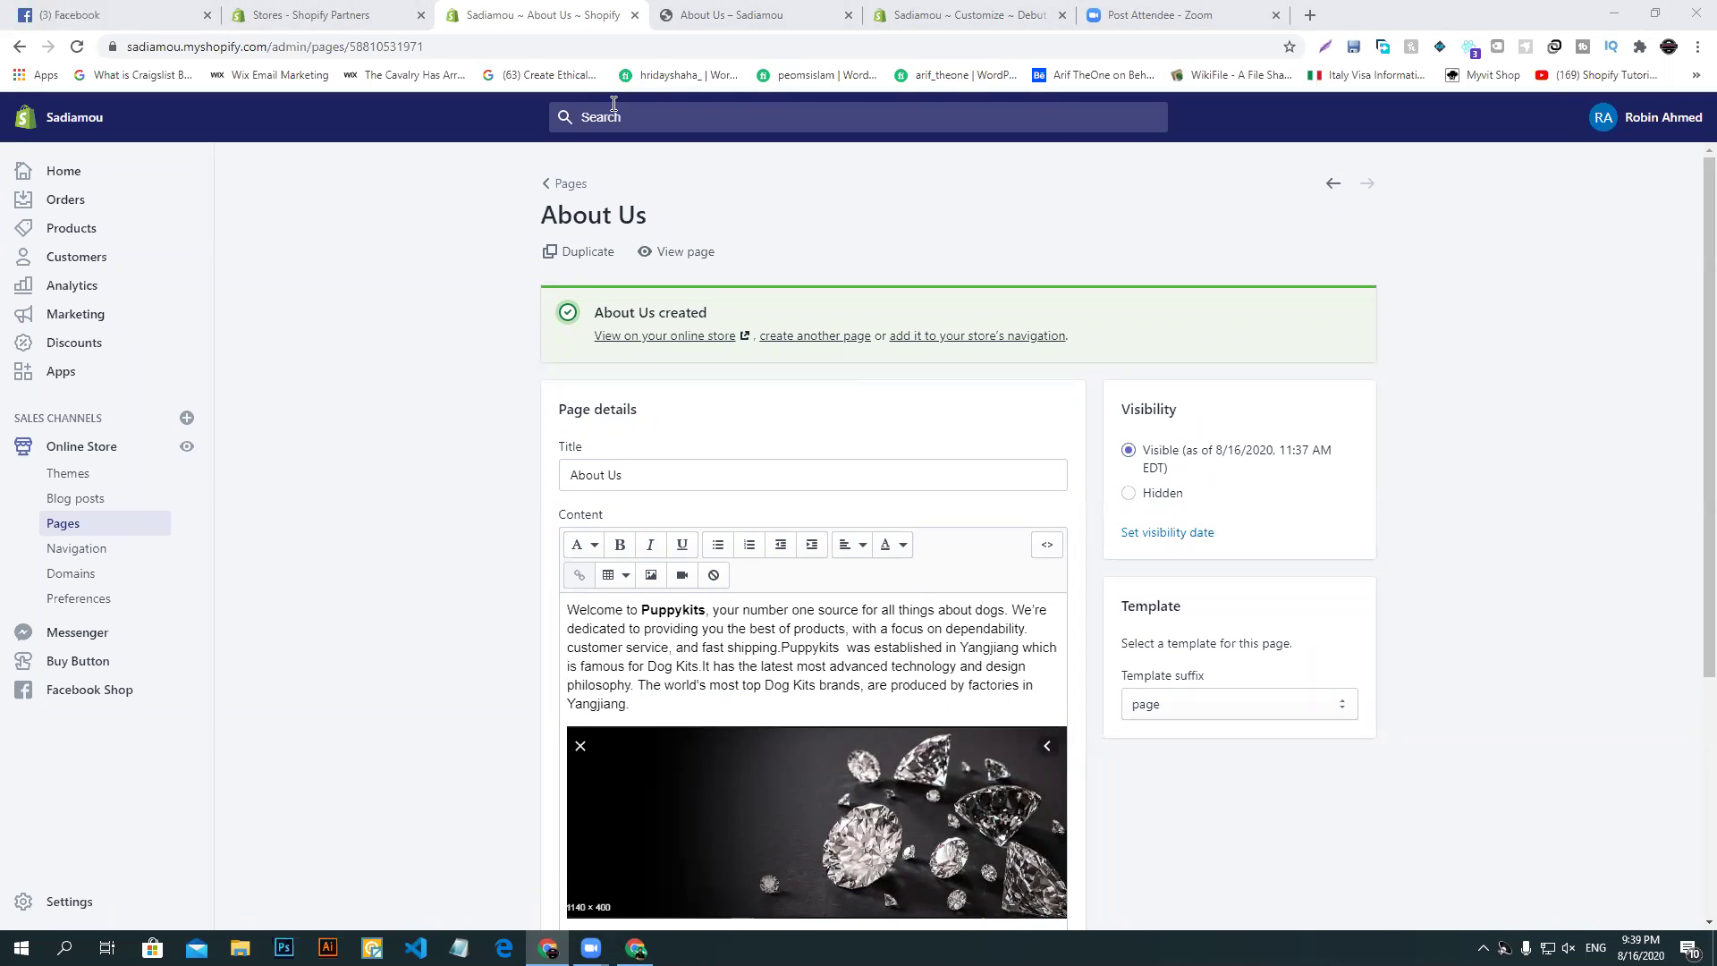
scroll(1355, 479, down, 4)
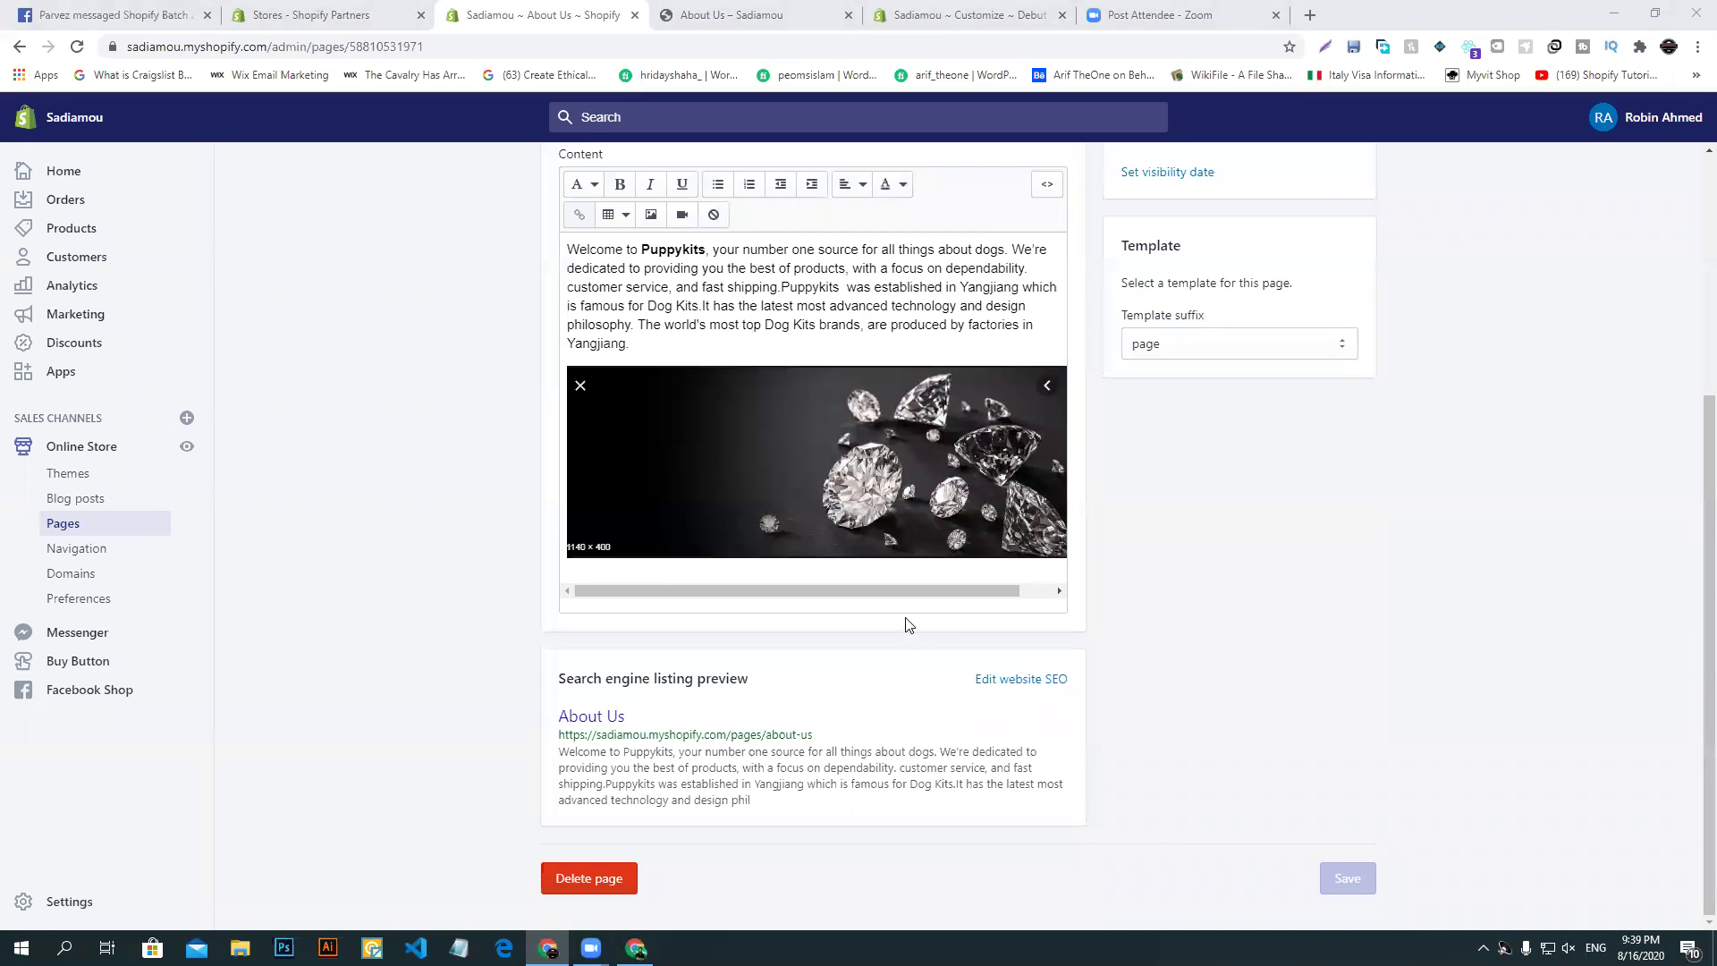
scroll(892, 476, up, 4)
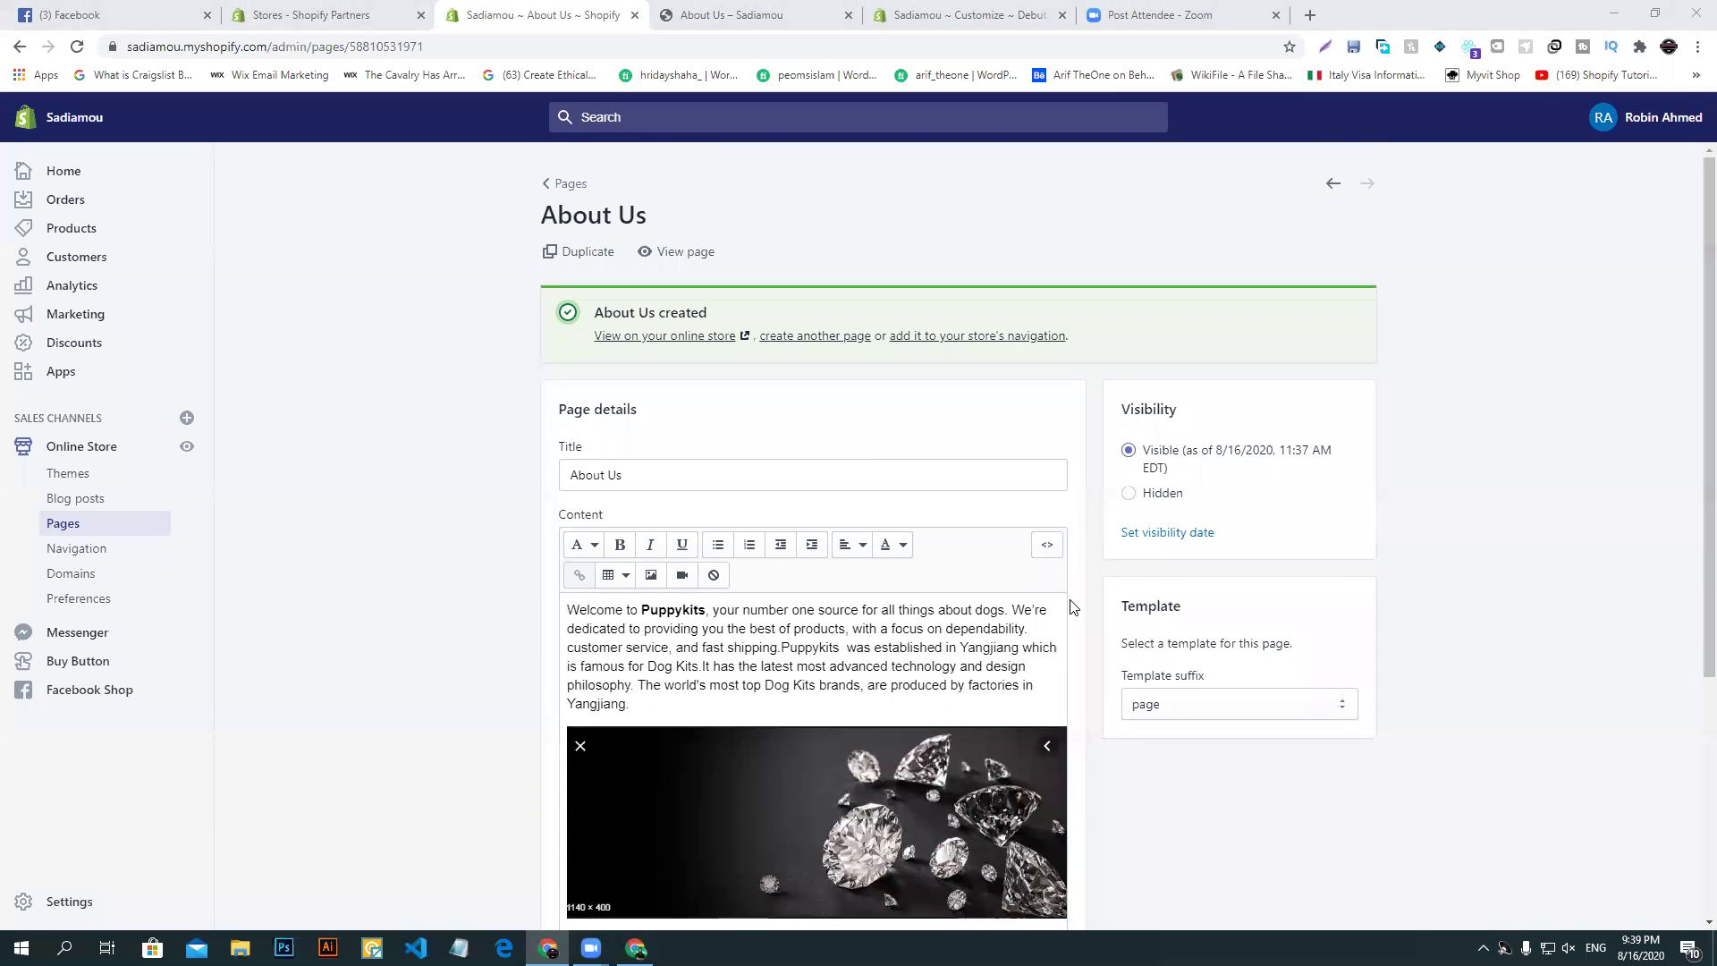
scroll(1693, 376, down, 4)
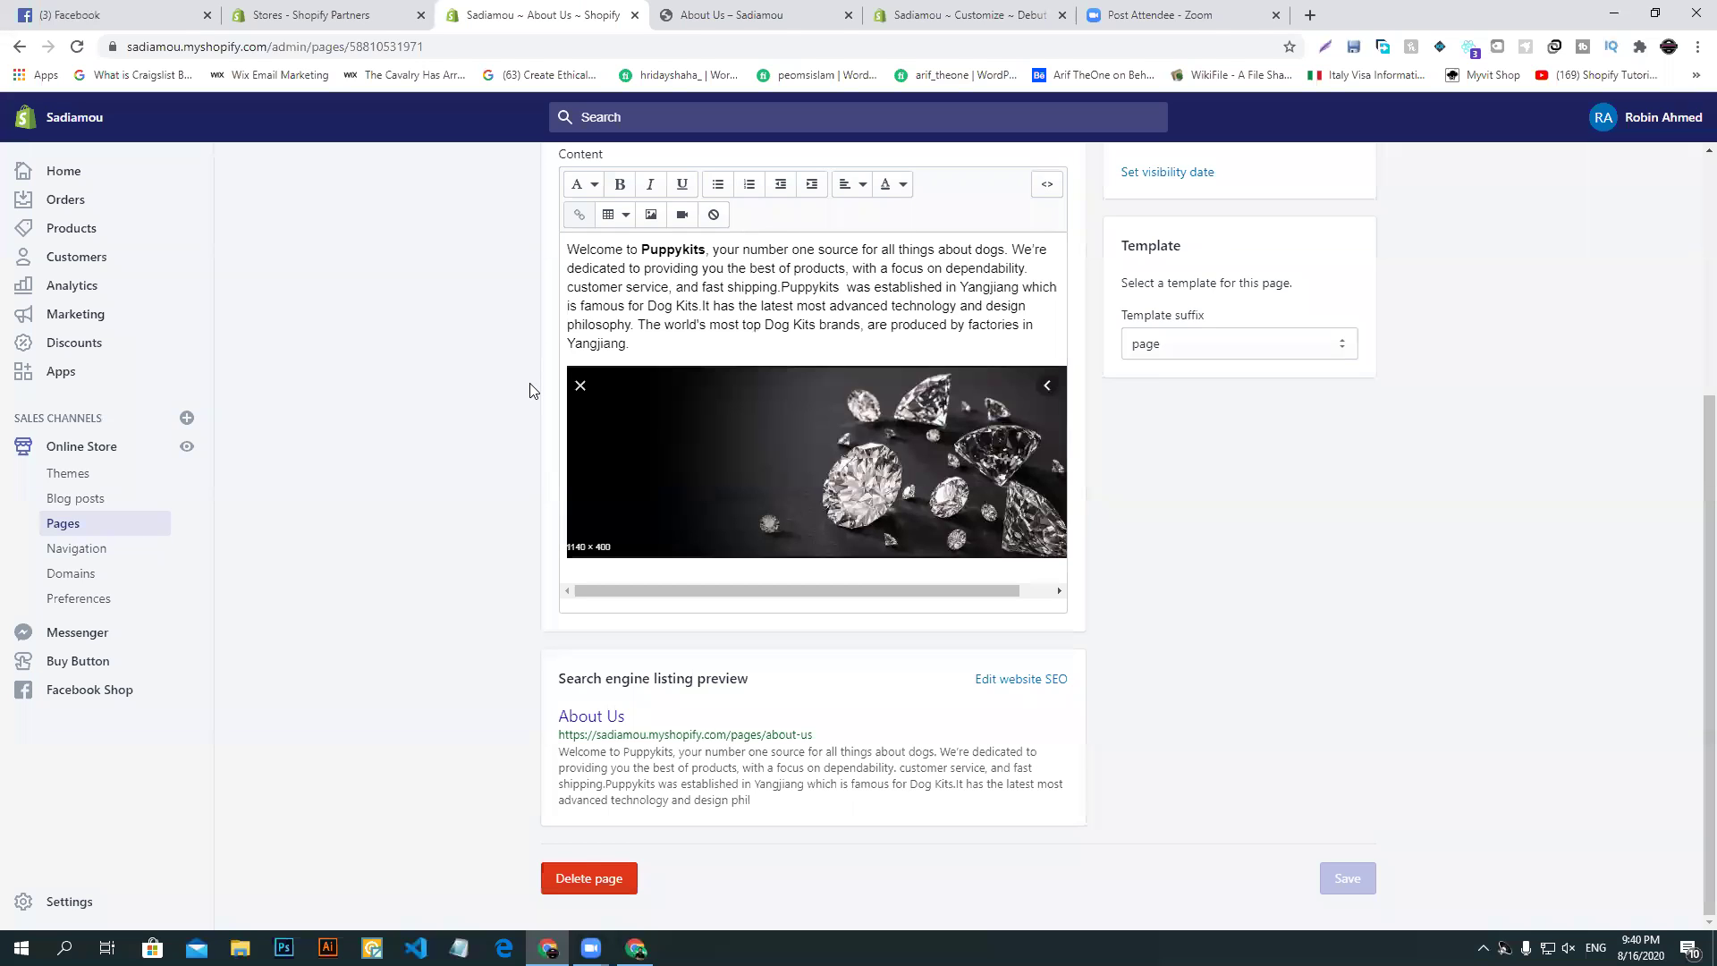
drag(640, 249, 676, 251)
click(644, 249)
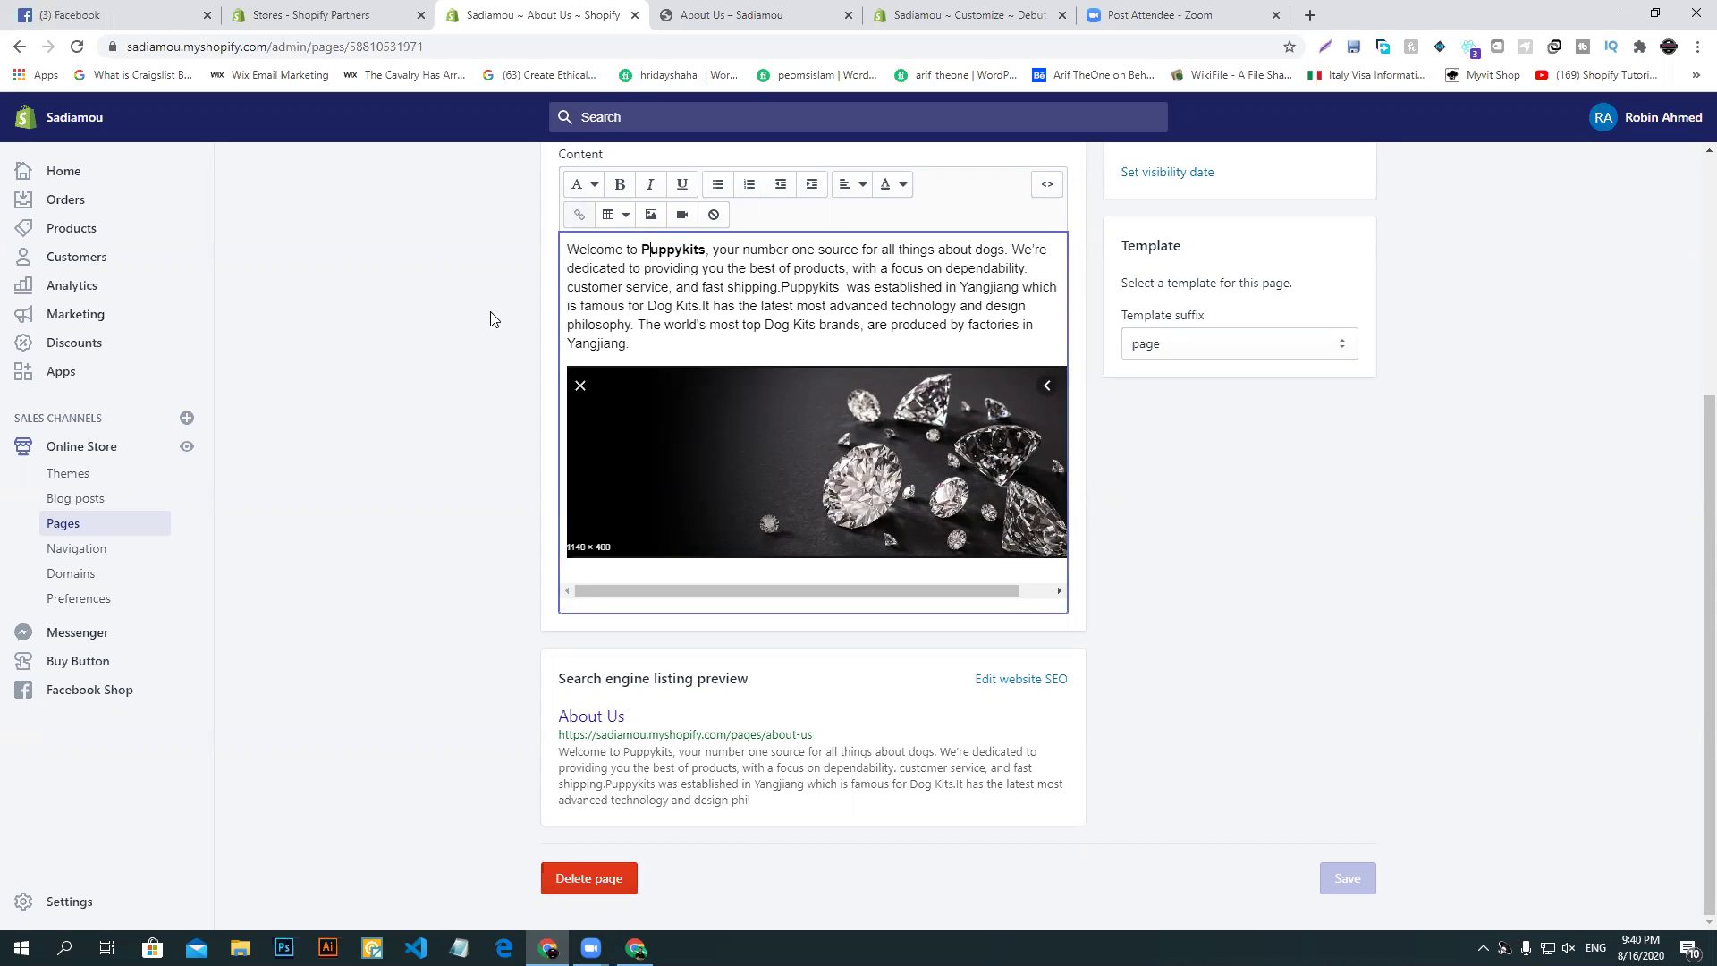
drag(643, 249, 708, 250)
key(ctrl+b)
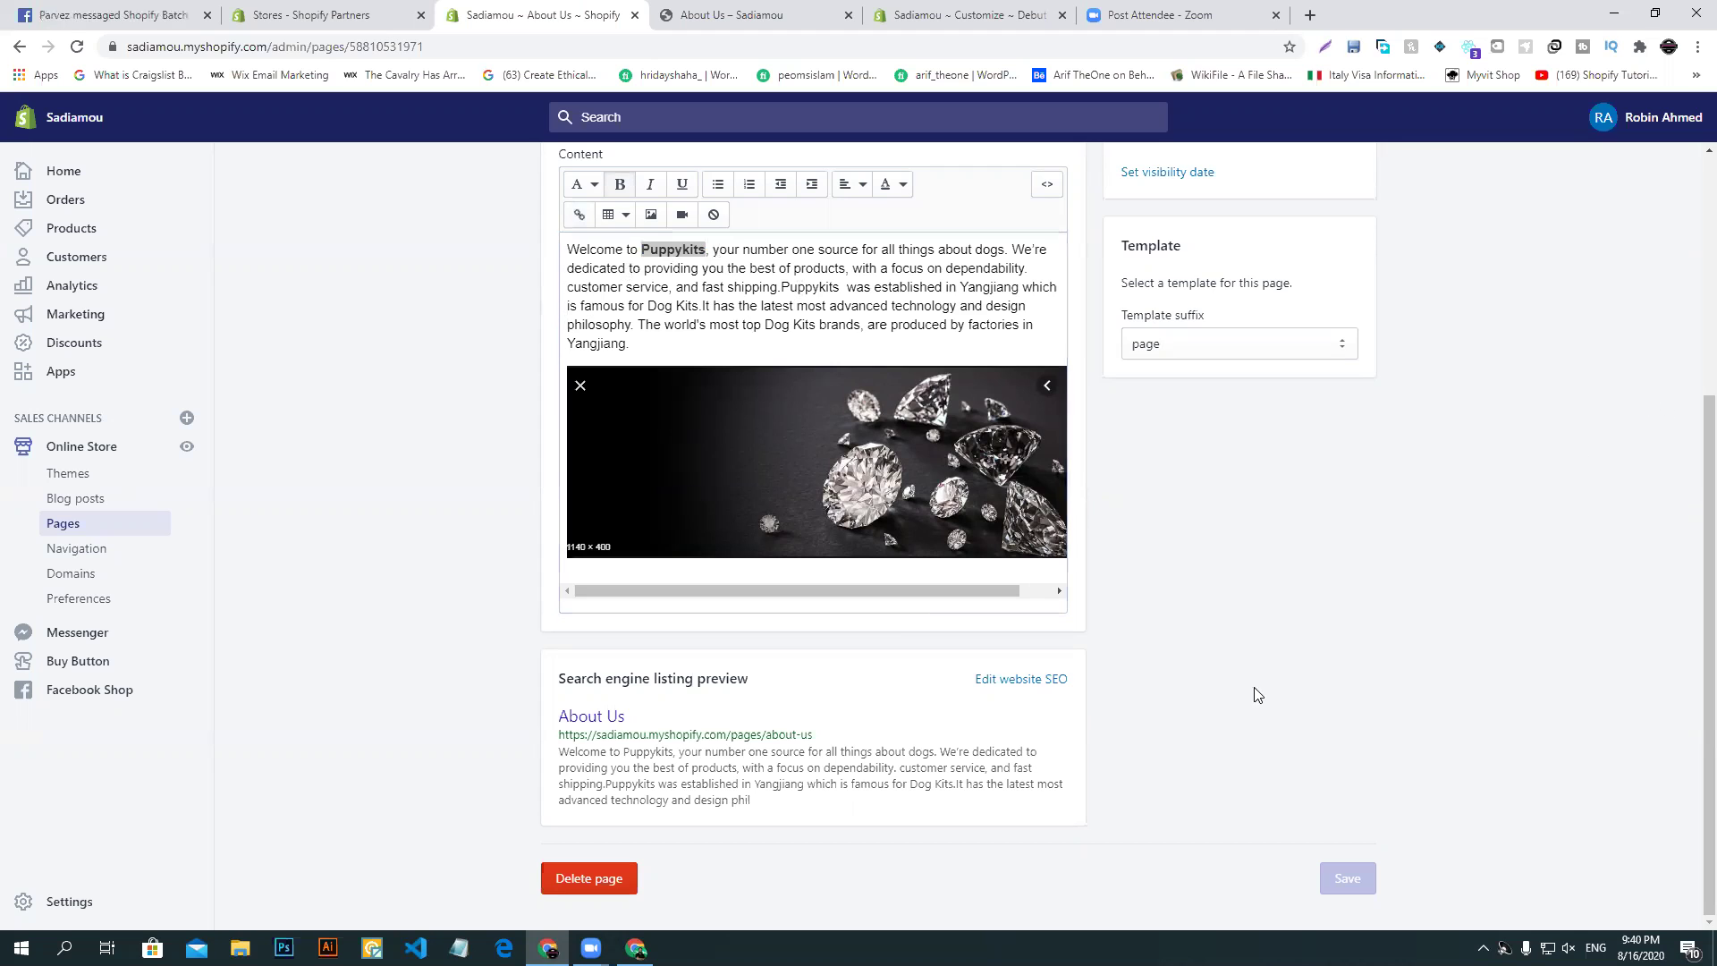
drag(1708, 549, 1708, 154)
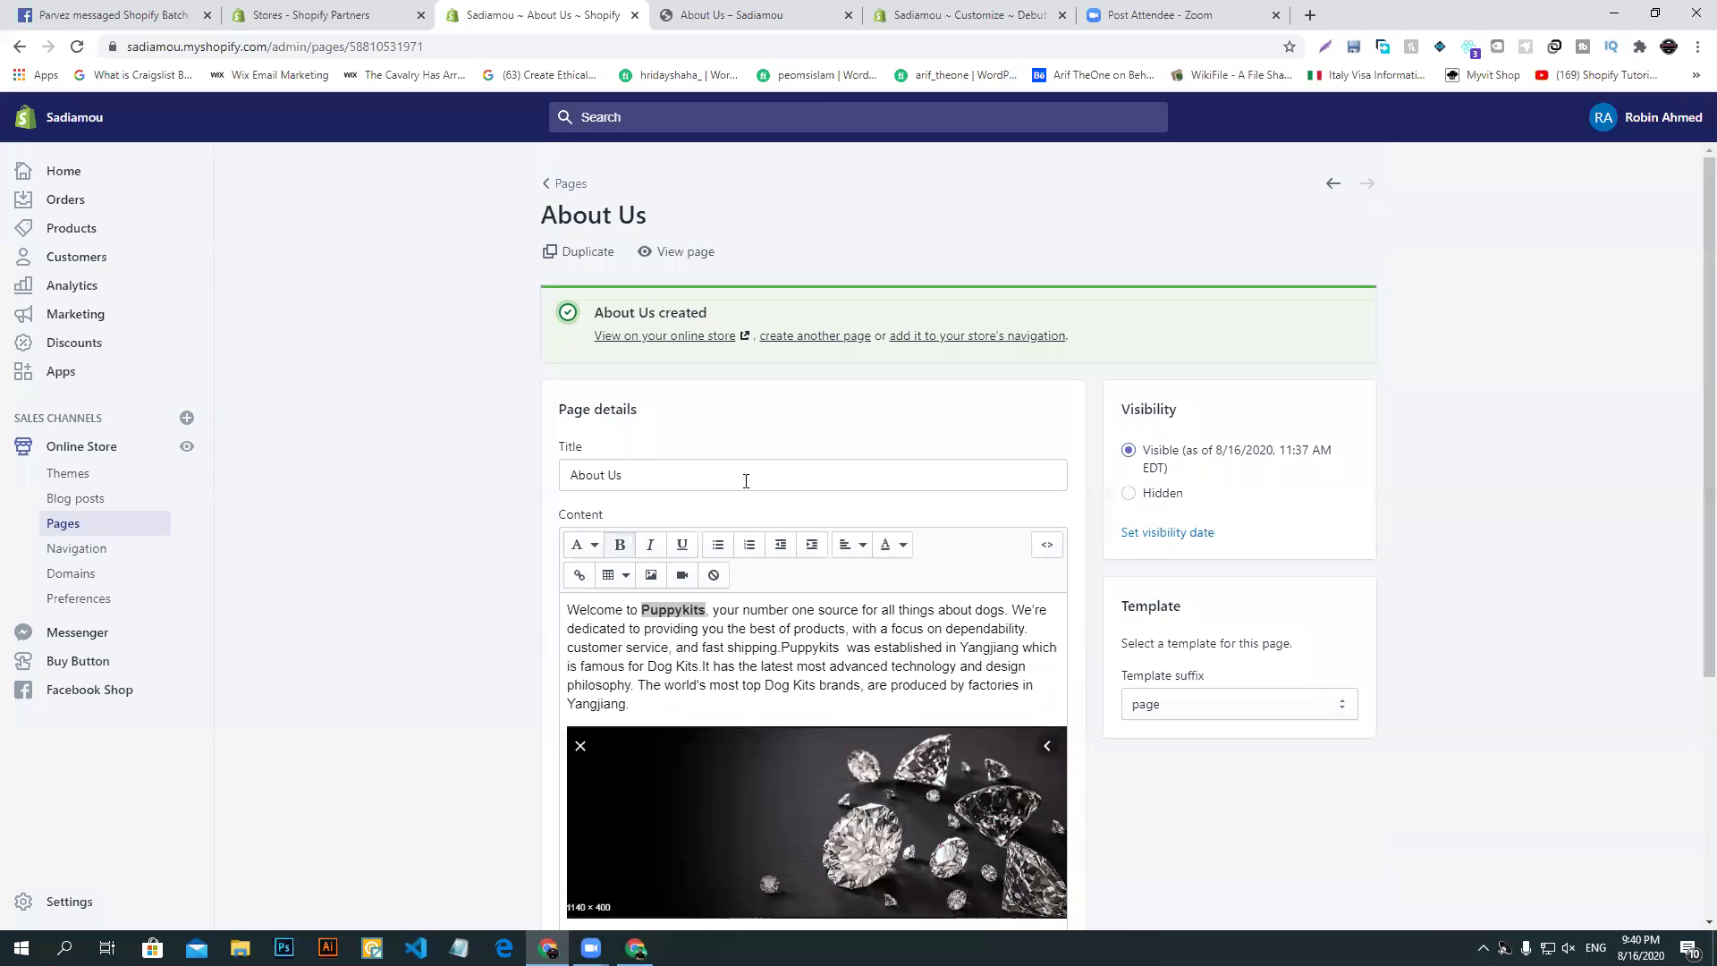
scroll(1691, 537, down, 4)
scroll(1691, 379, up, 4)
scroll(1690, 492, down, 4)
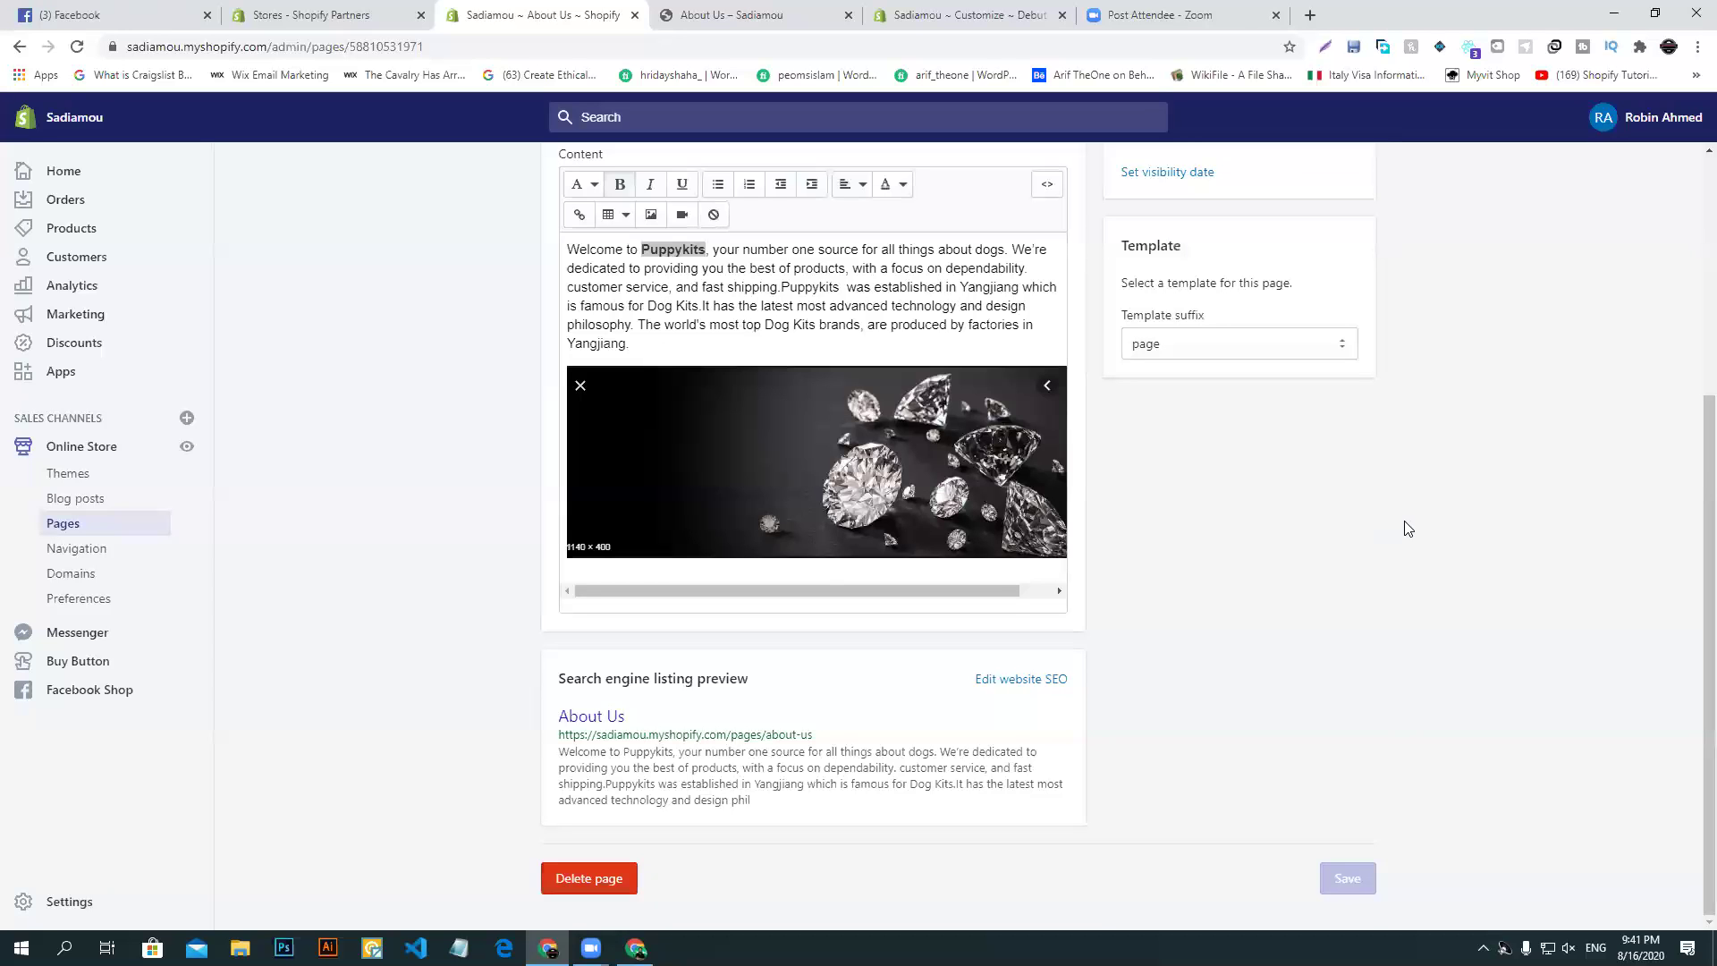
scroll(829, 561, up, 4)
- Close the About Us storefront preview and start creating another Sadiamou page
click(733, 14)
click(536, 14)
click(846, 15)
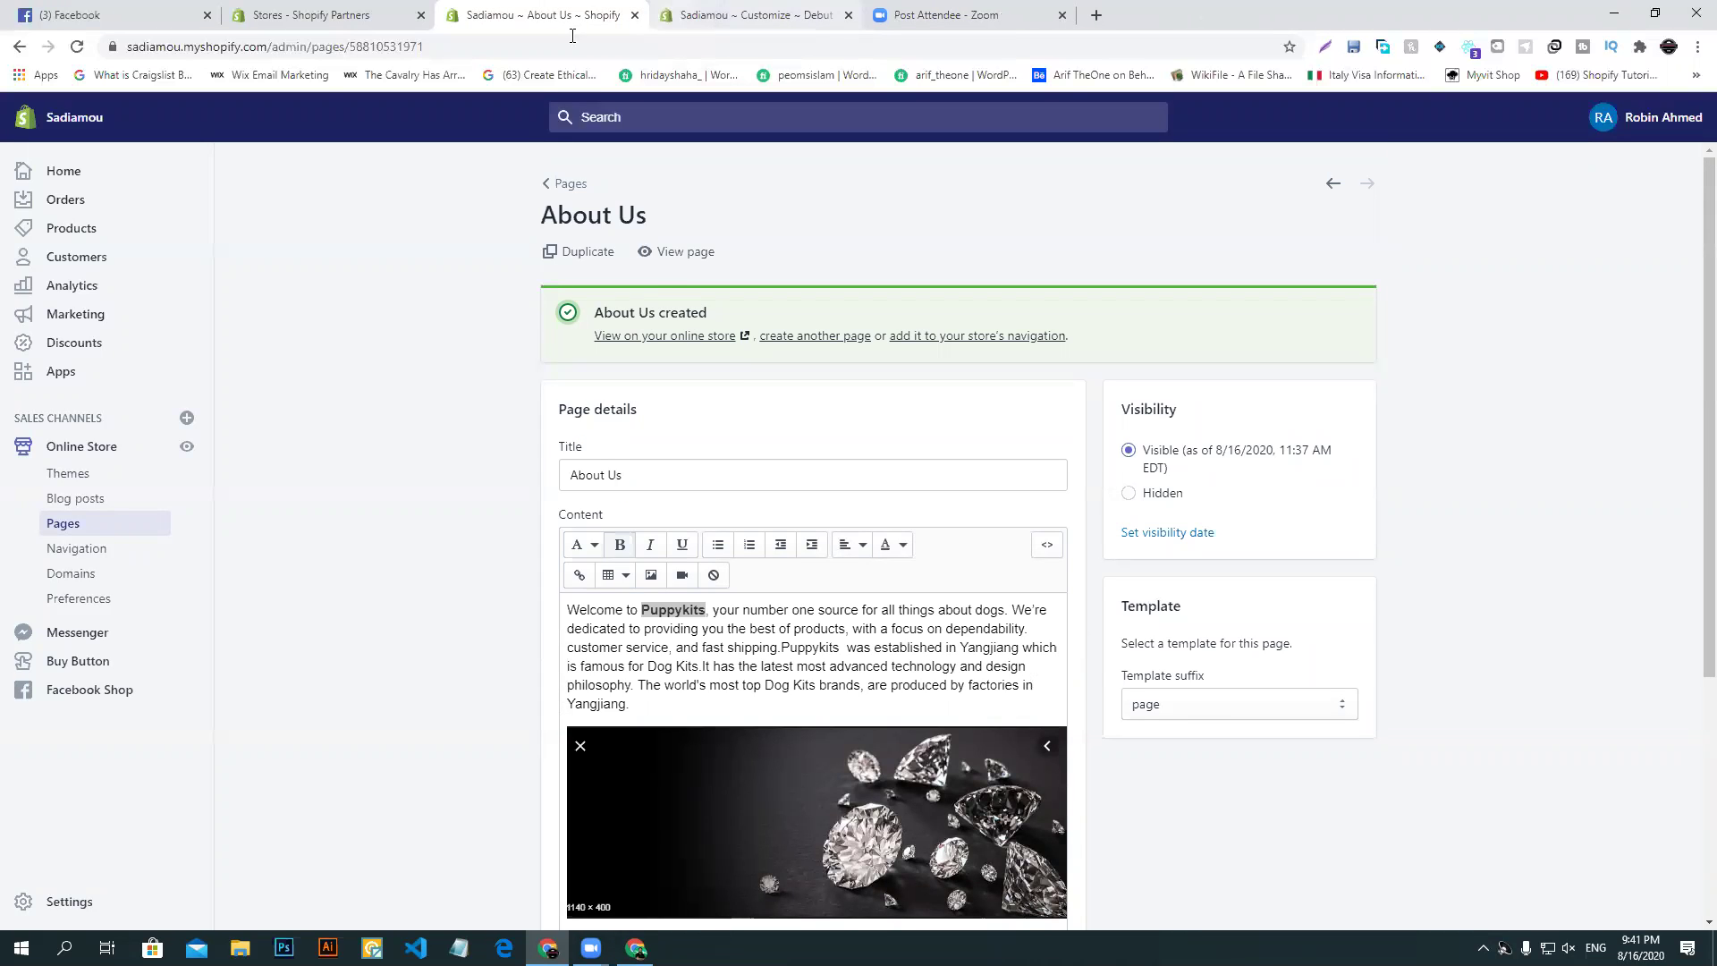
click(813, 337)
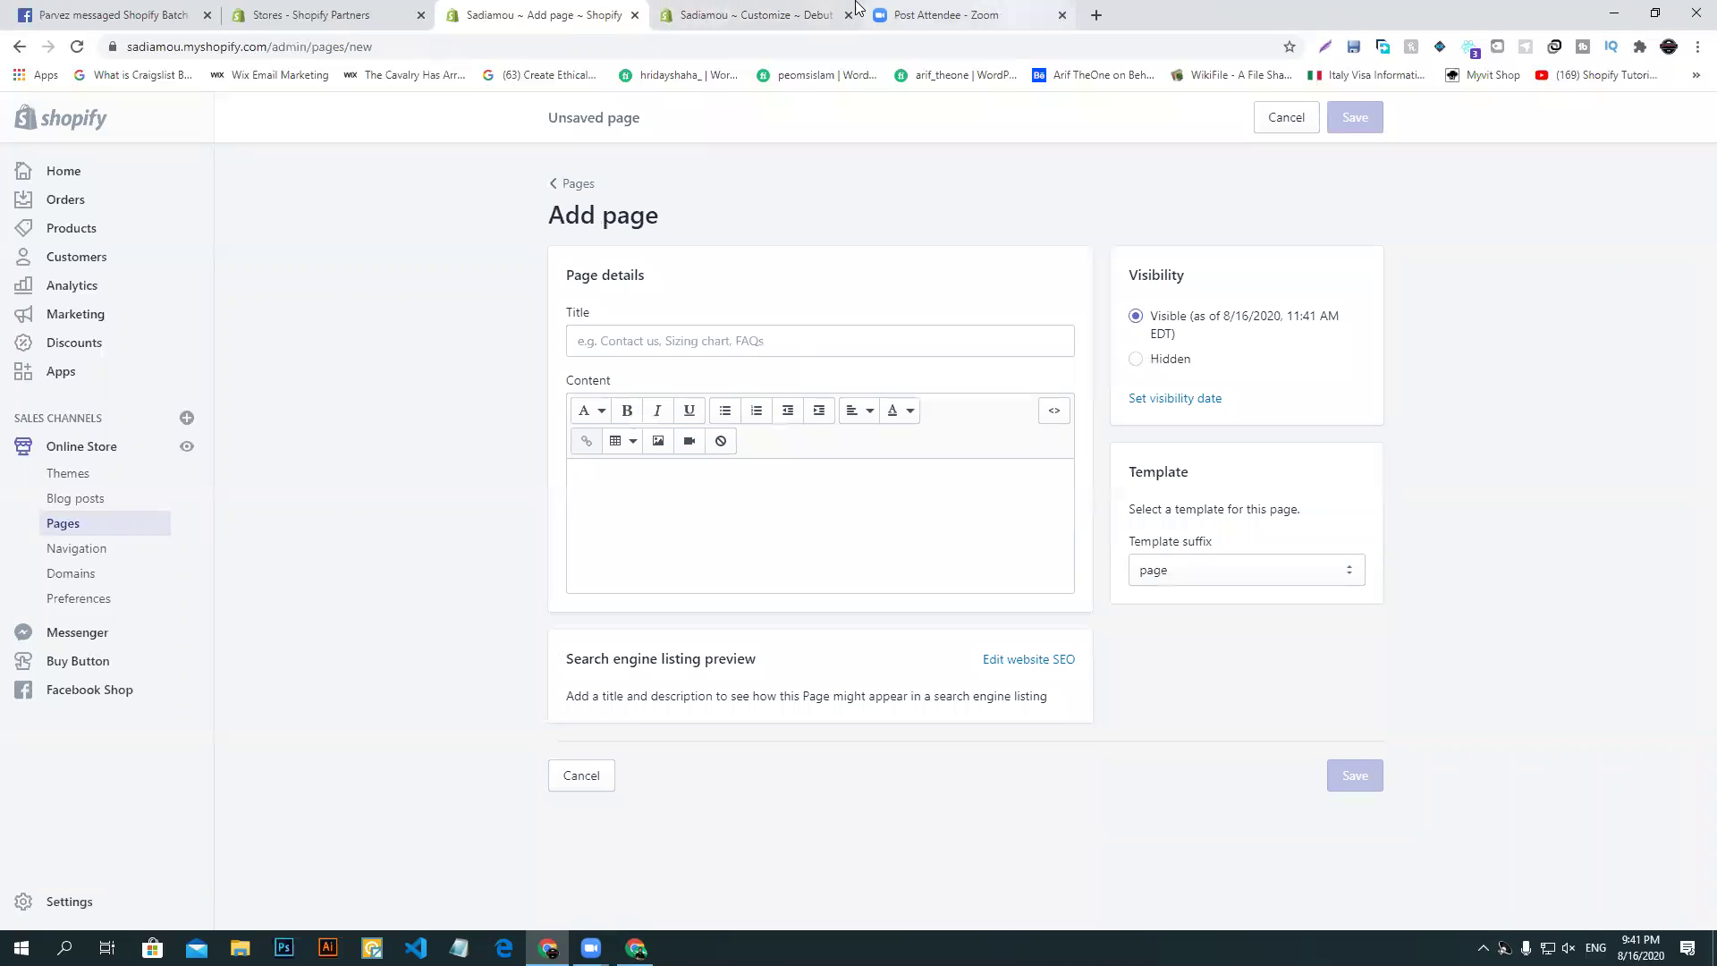
- Open puppykits' Shipping Policy page from the Need Help links and copy its "Shipping Policy" heading
click(636, 949)
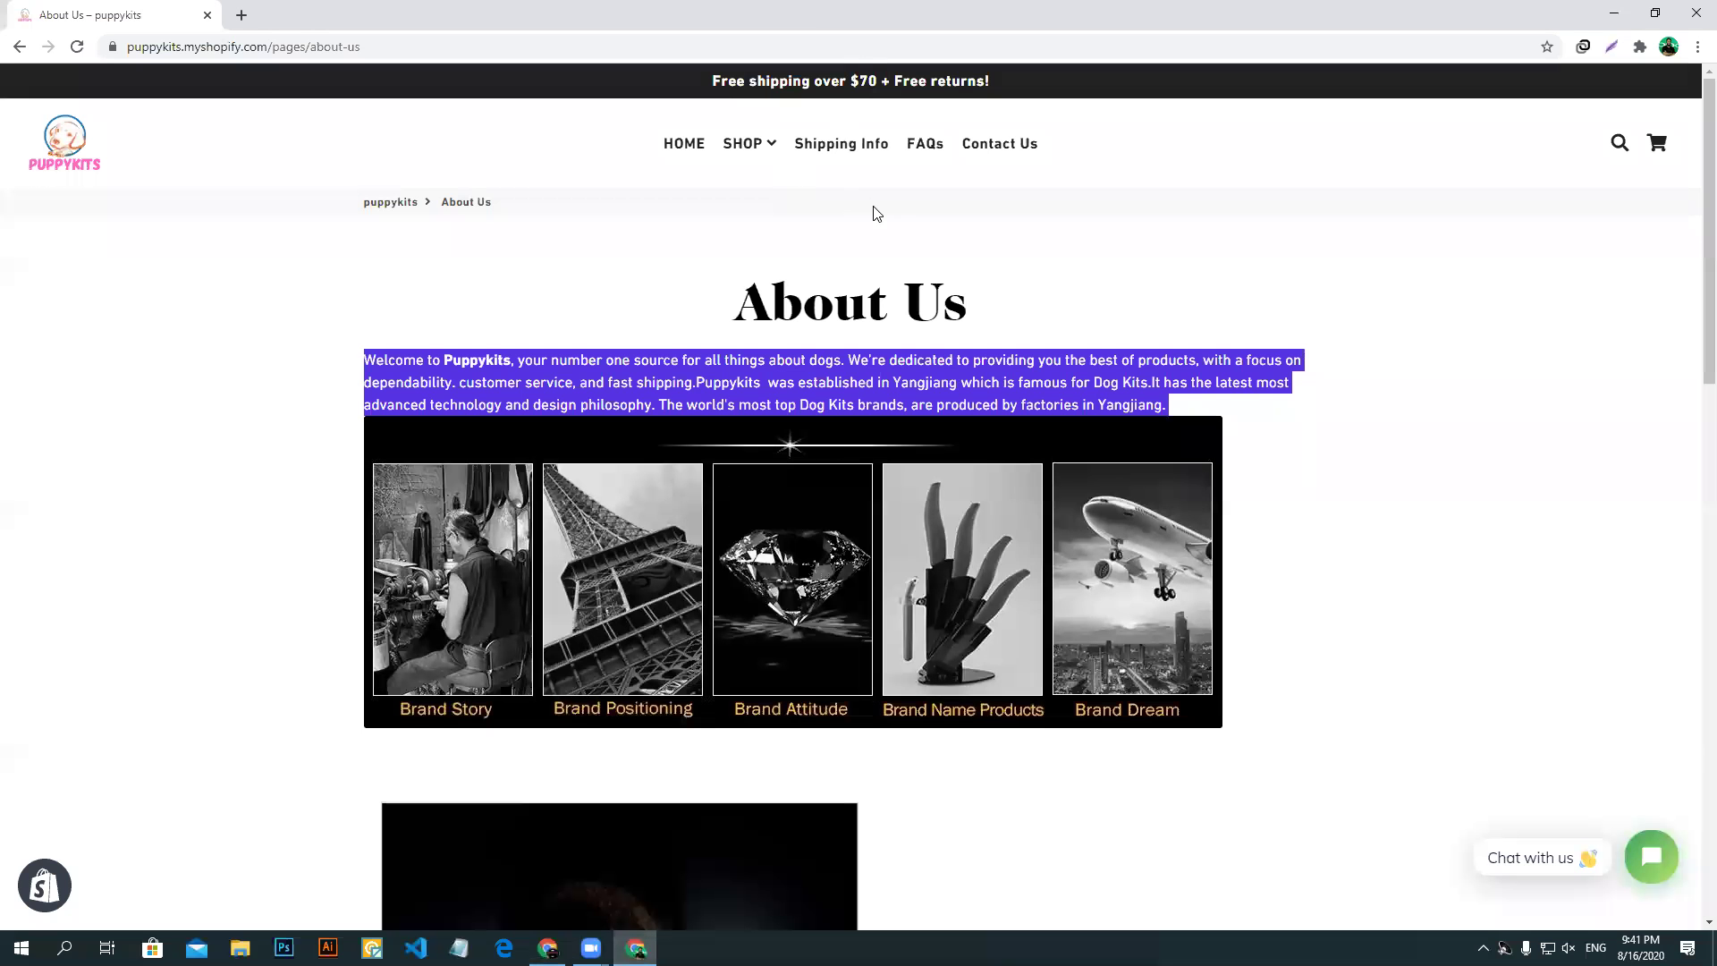
scroll(755, 626, down, 20)
click(617, 615)
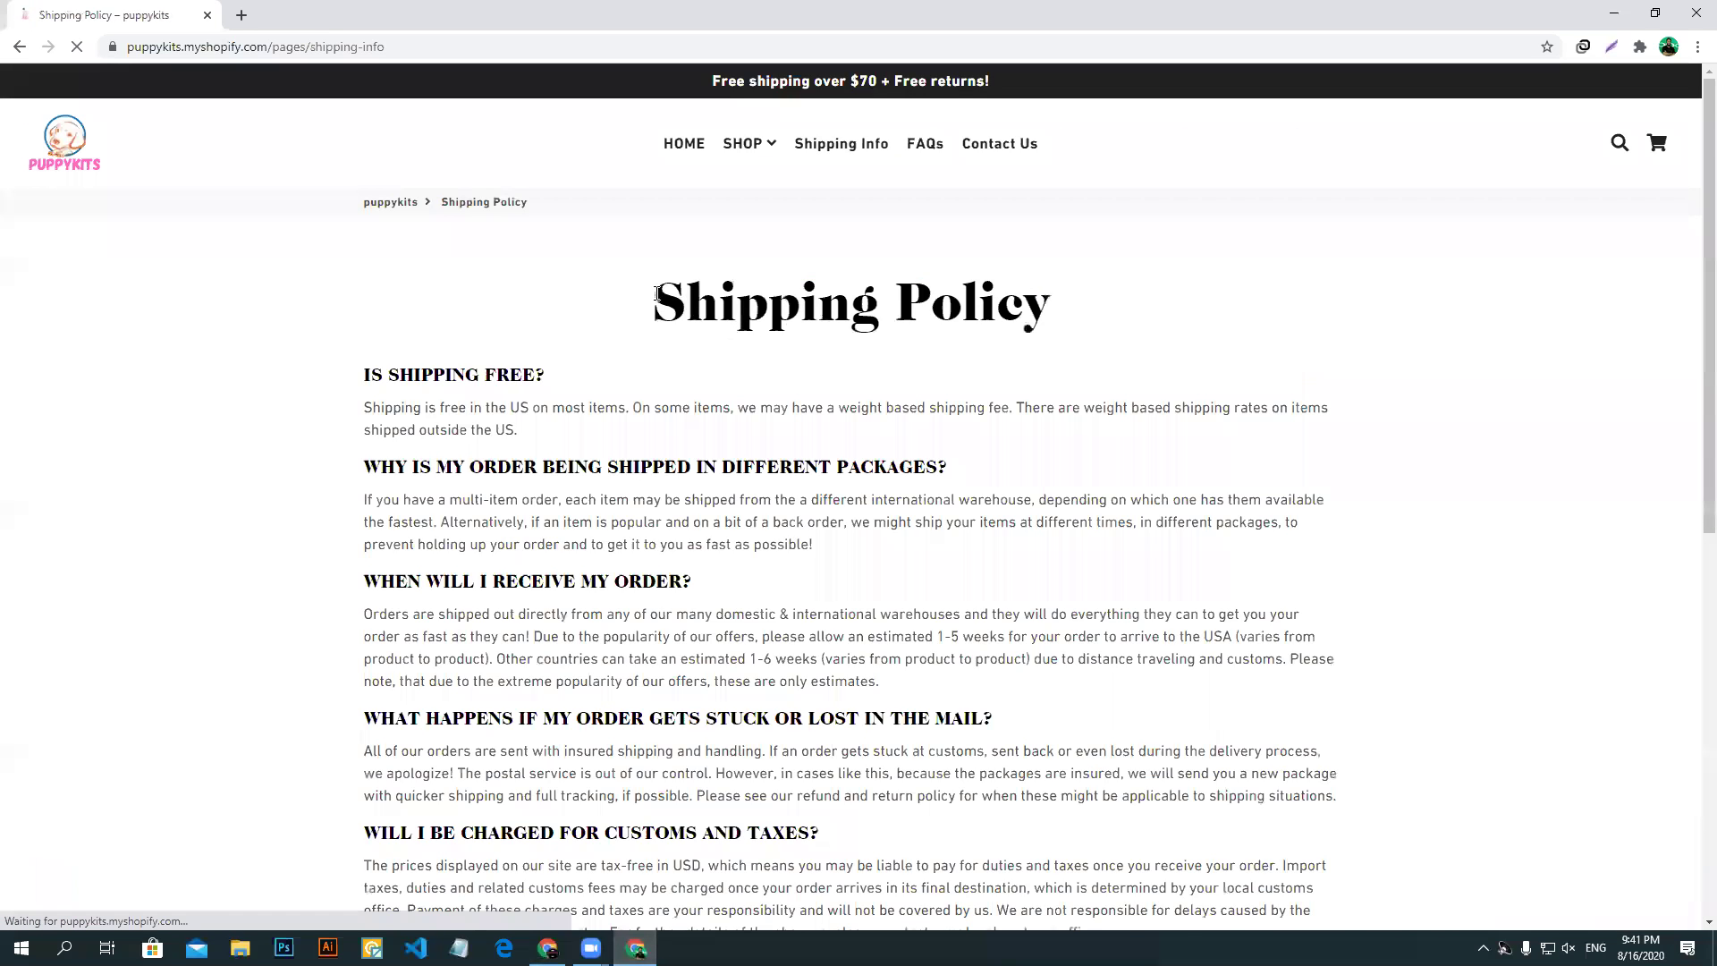
triple_click(1063, 312)
key(ctrl+c)
right_click(1062, 312)
click(1096, 324)
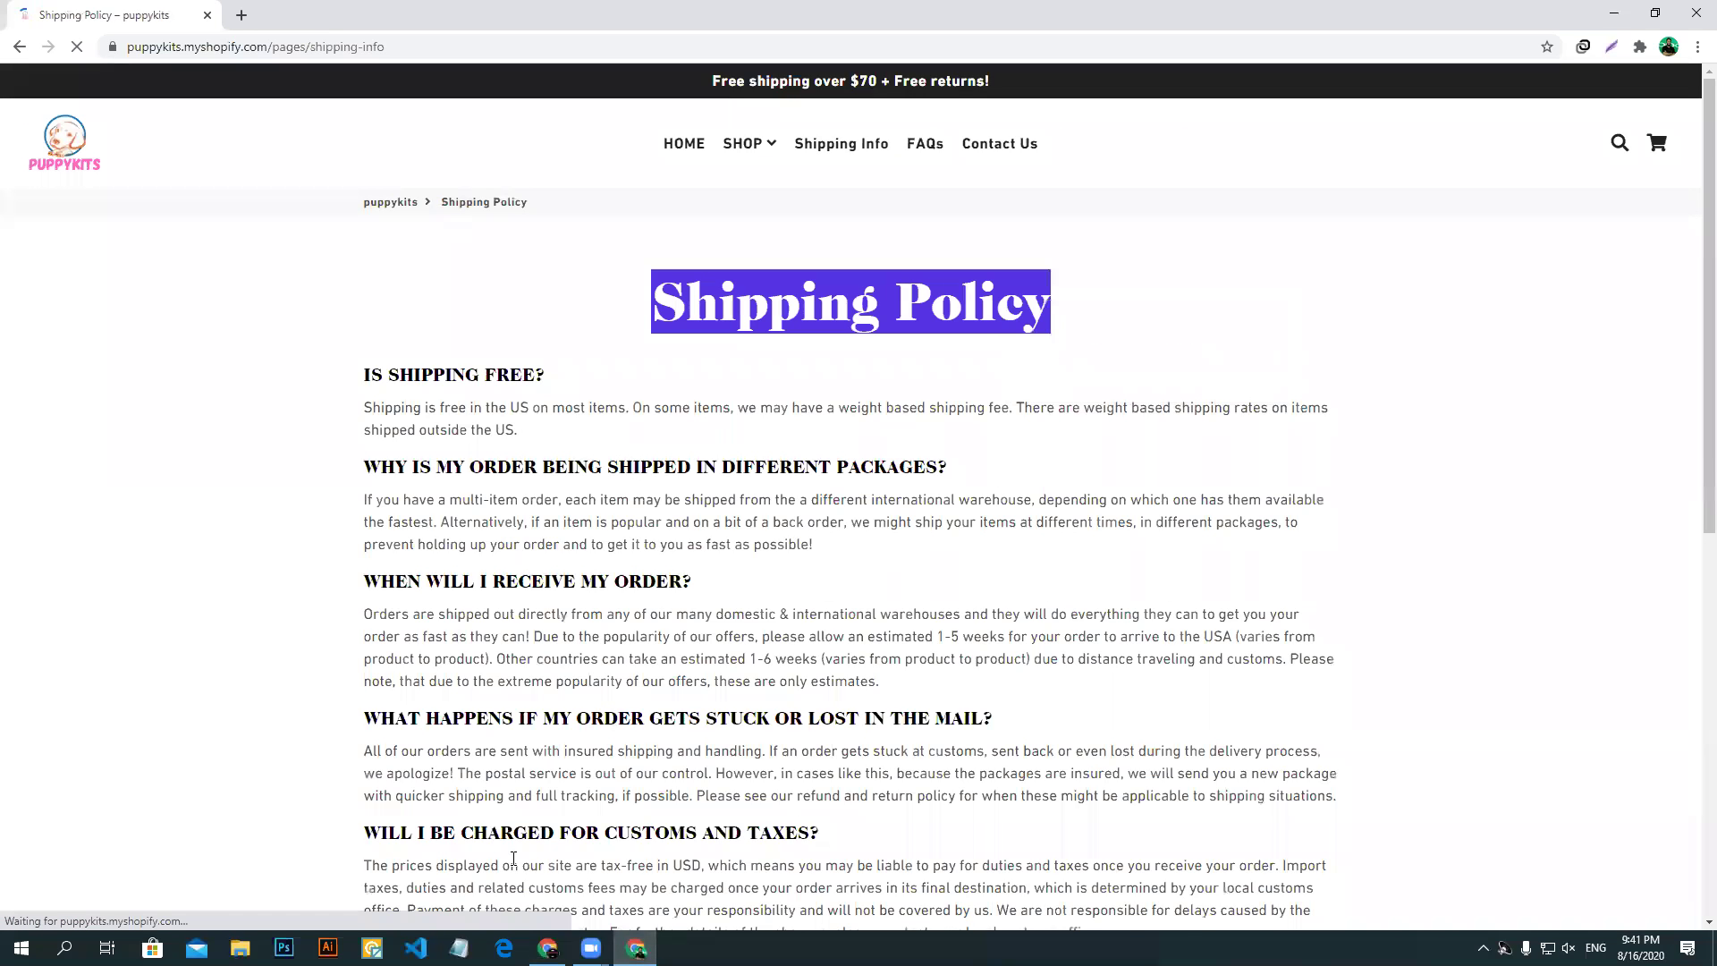
- Title the new Sadiamou page "Shipping Policy" using the copied heading and place the cursor in its content
key(alt+Tab)
click(606, 345)
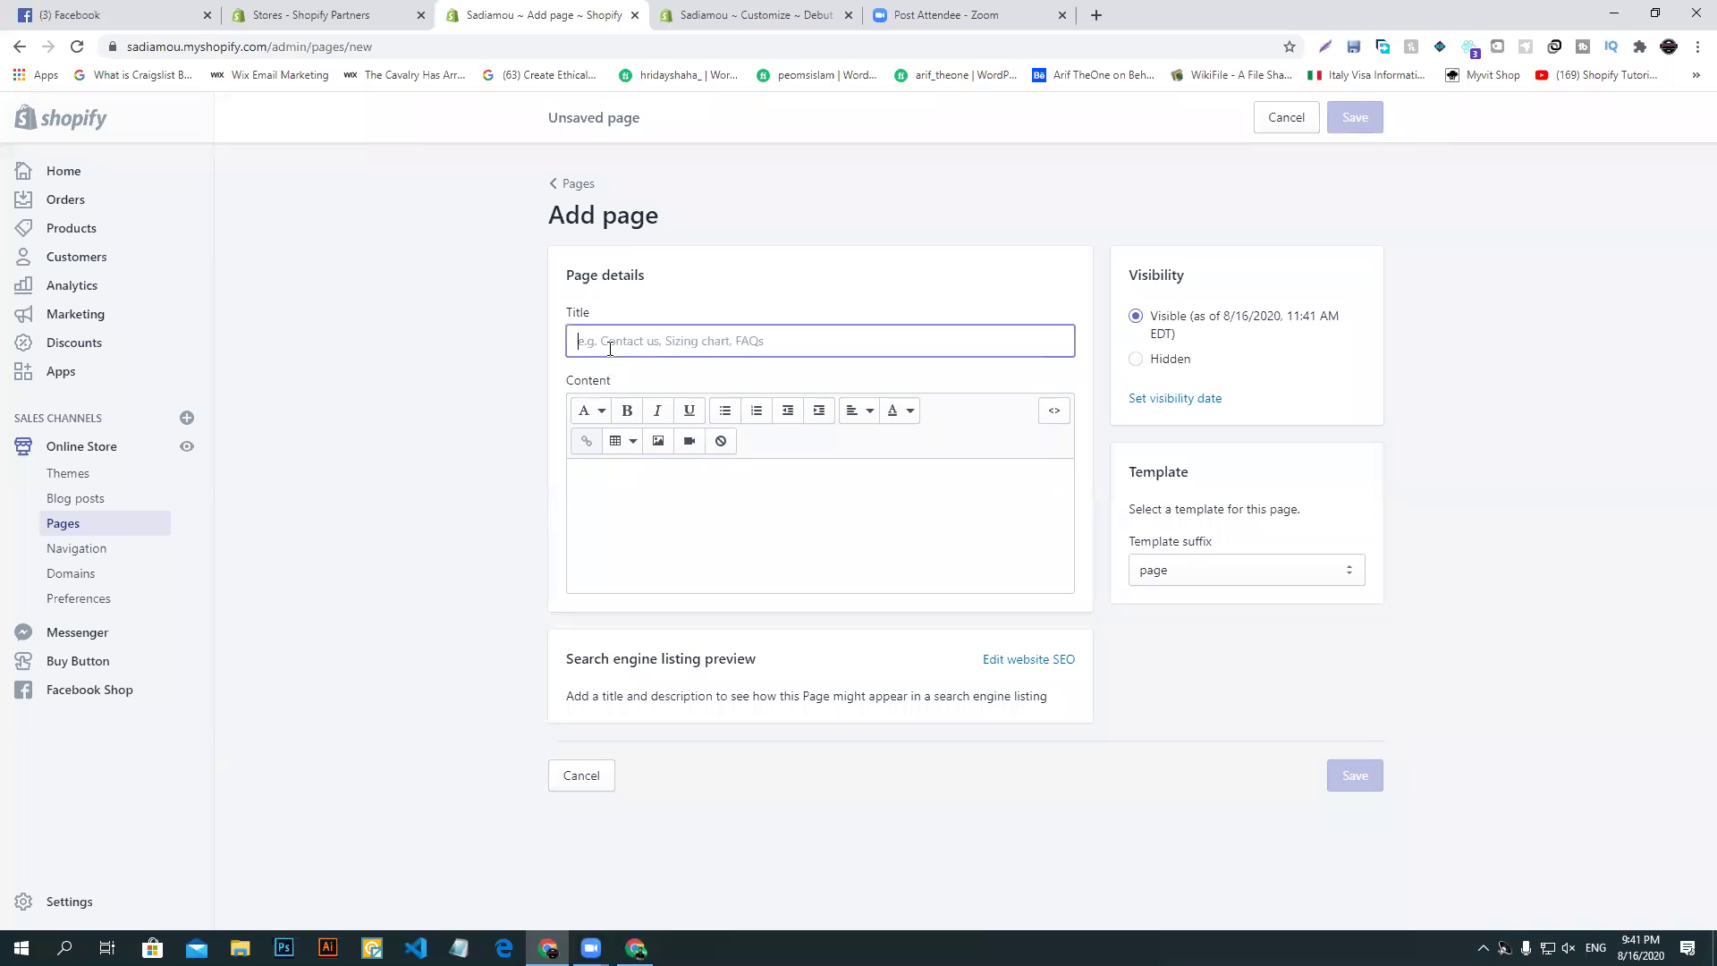
key(ctrl+v)
click(716, 490)
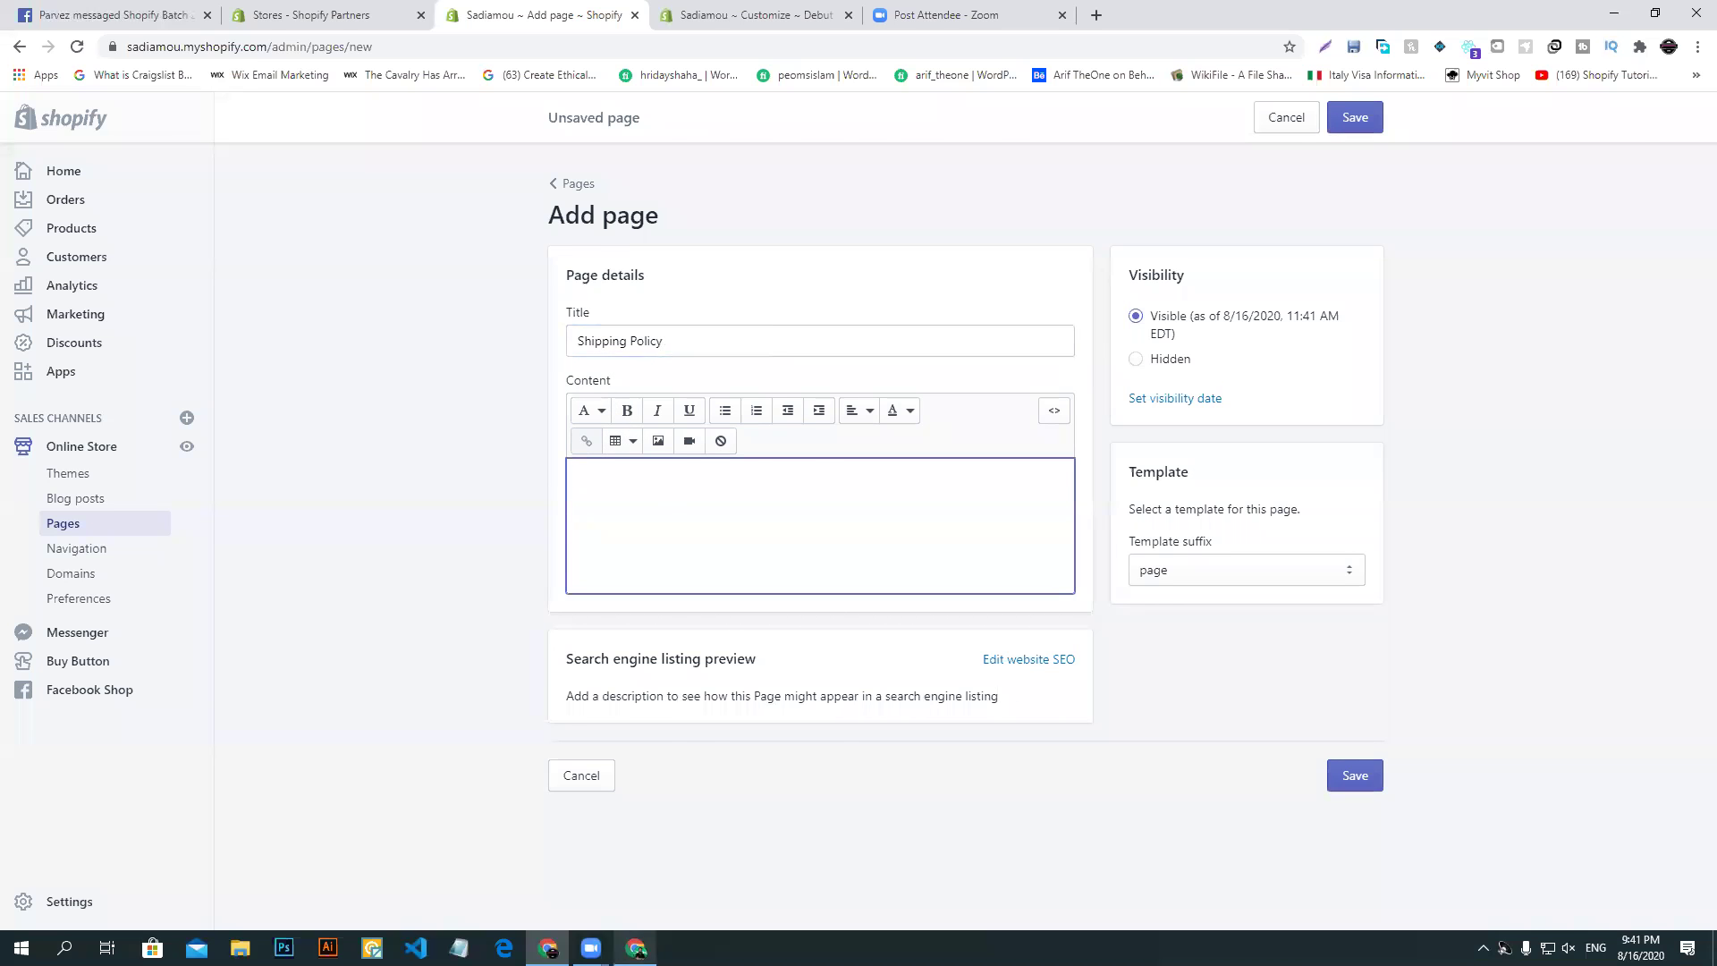
- Copy the full body text below the heading of puppykits' Shipping Policy page, through the Contact Us section
click(636, 948)
drag(362, 367, 1188, 925)
drag(1188, 303, 1081, 294)
right_click(1081, 293)
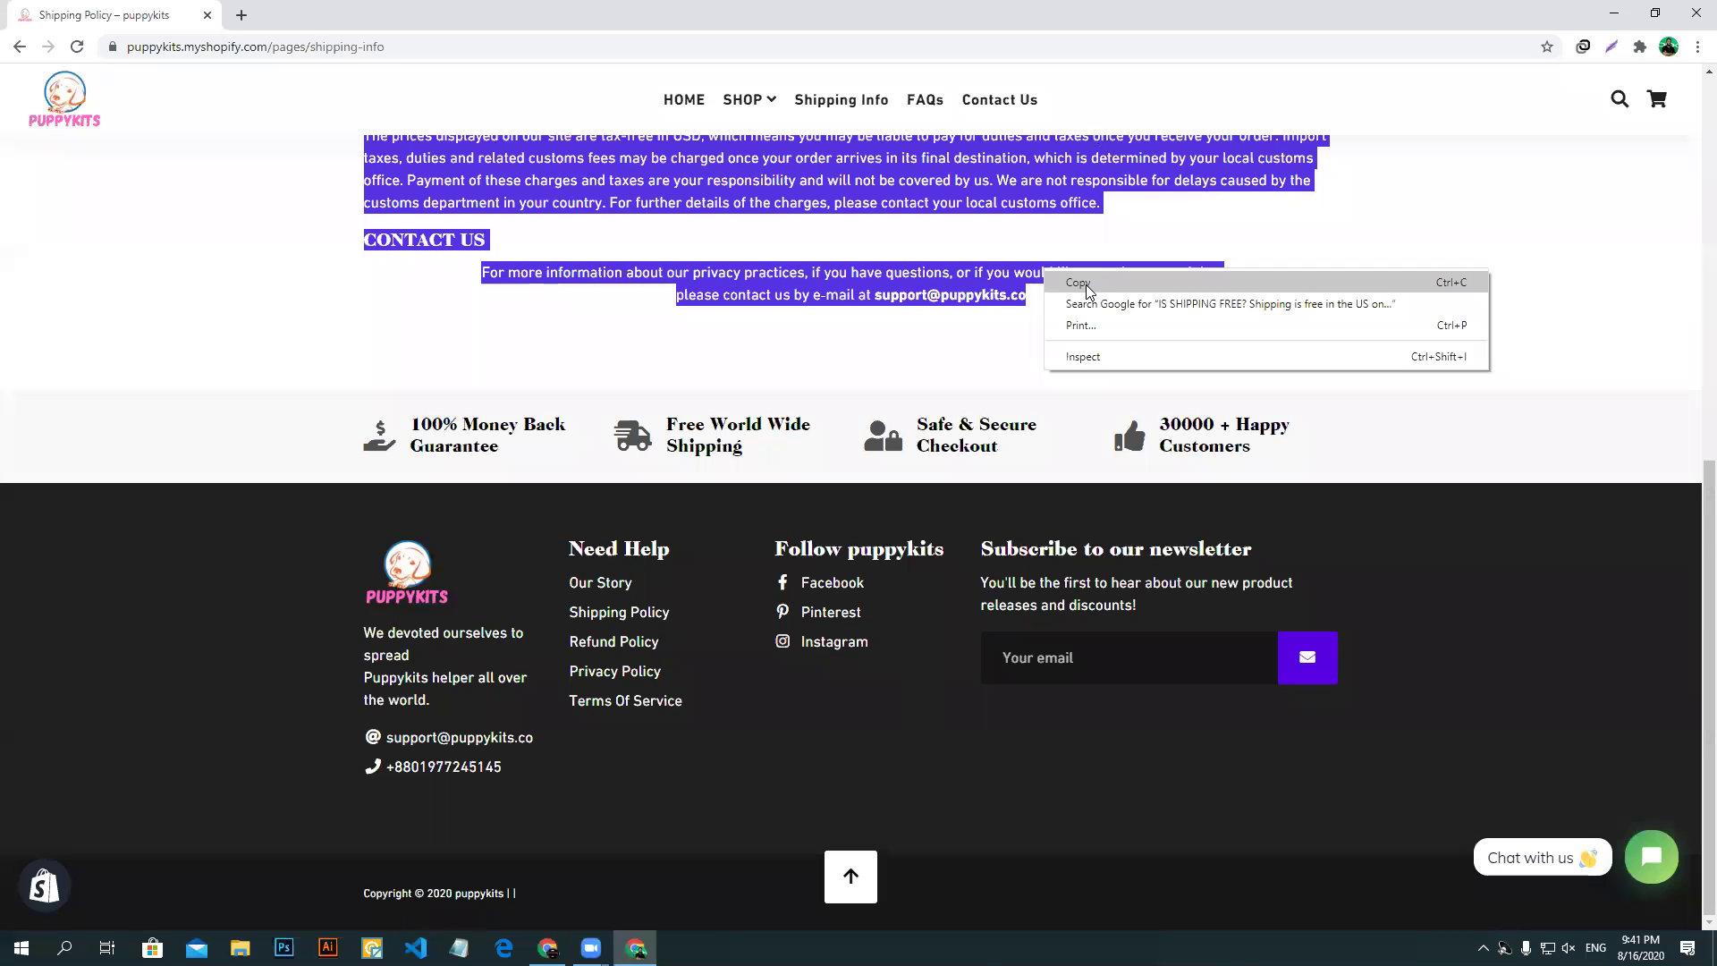
click(1086, 284)
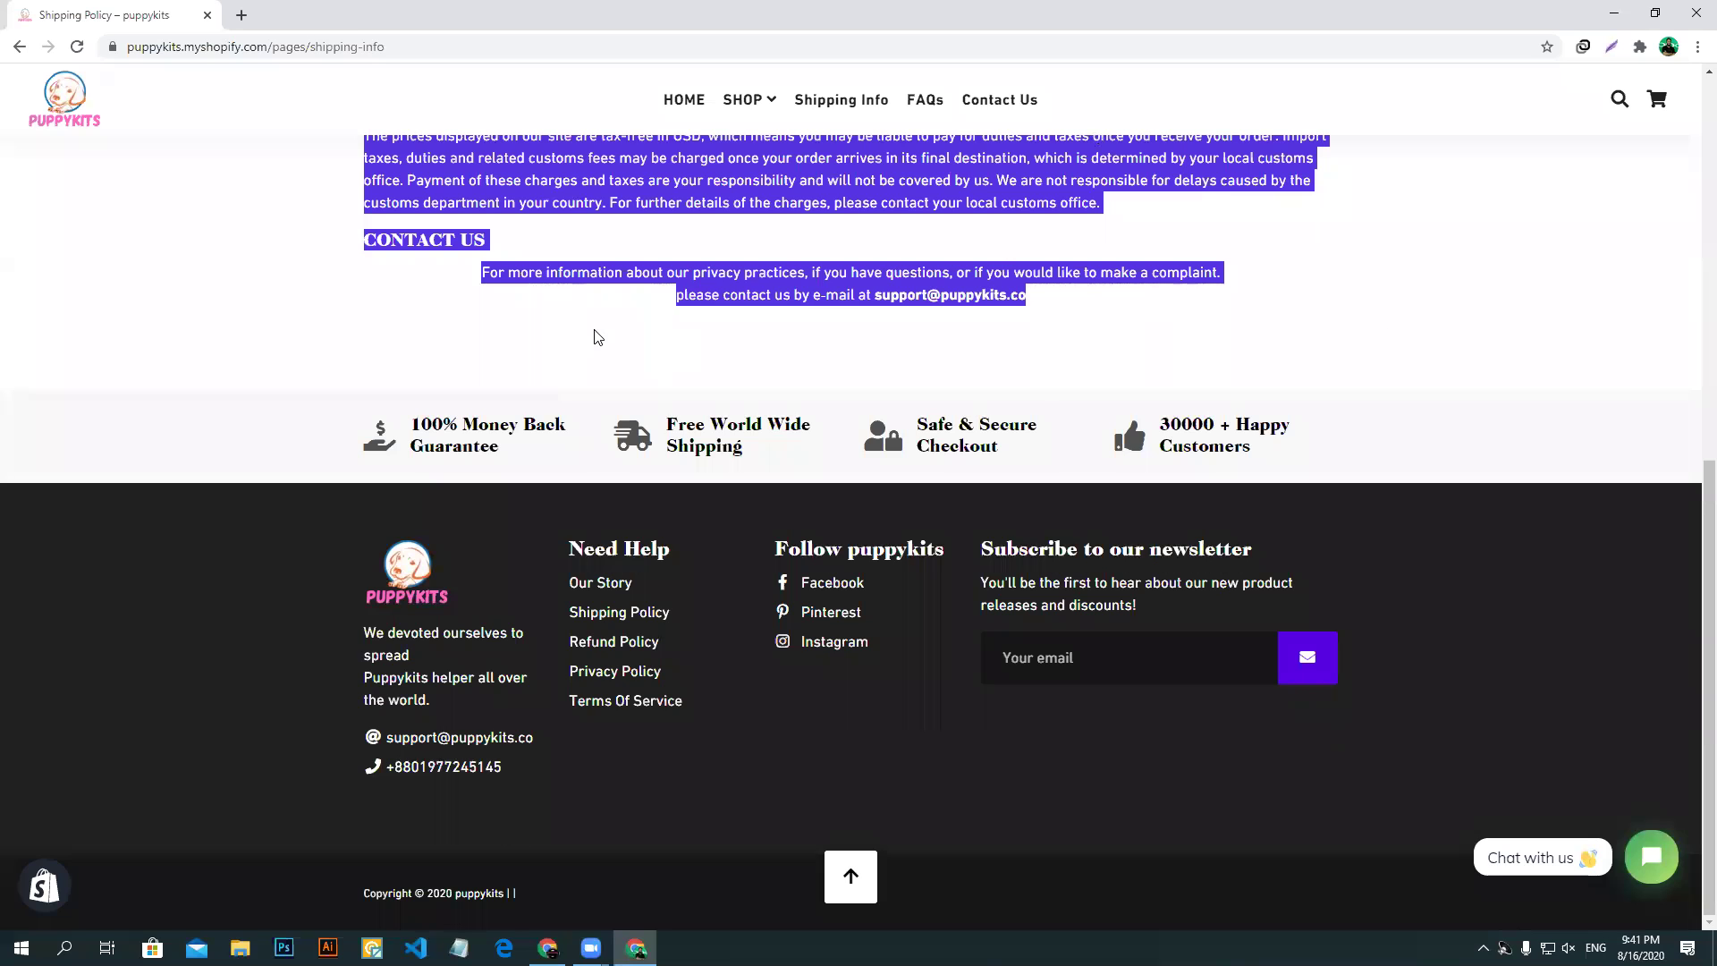
click(291, 329)
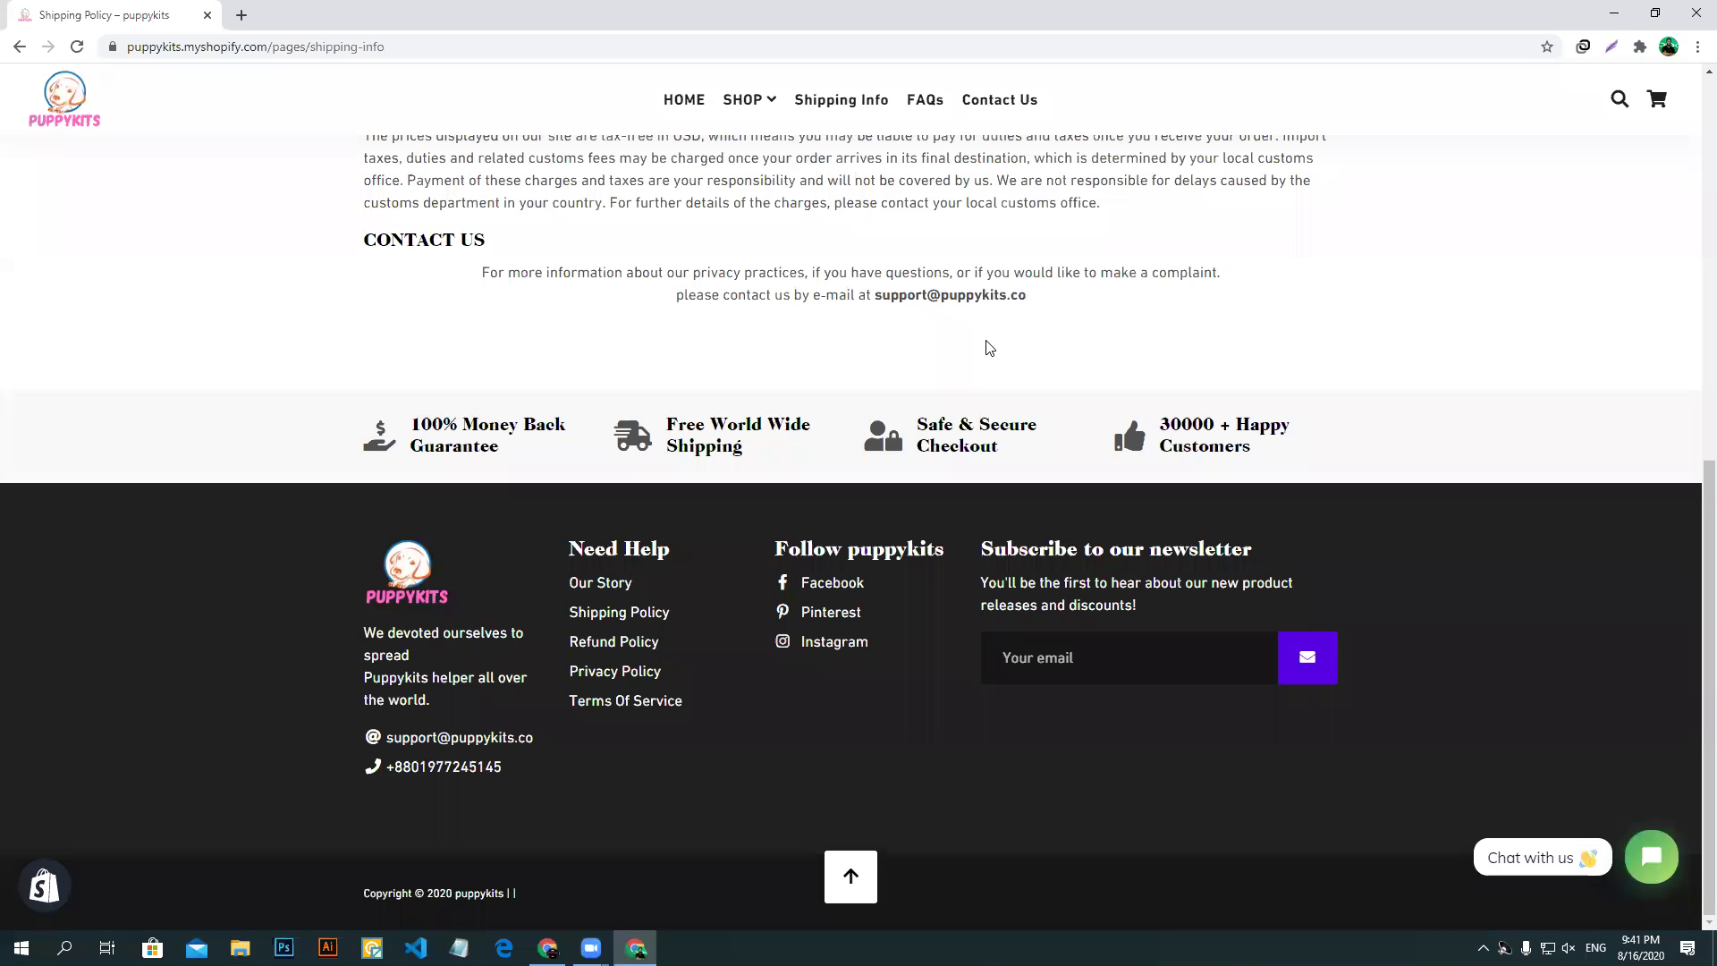
- Paste the copied shipping text into the Sadiamou Shipping Policy page's content and save the page
click(548, 949)
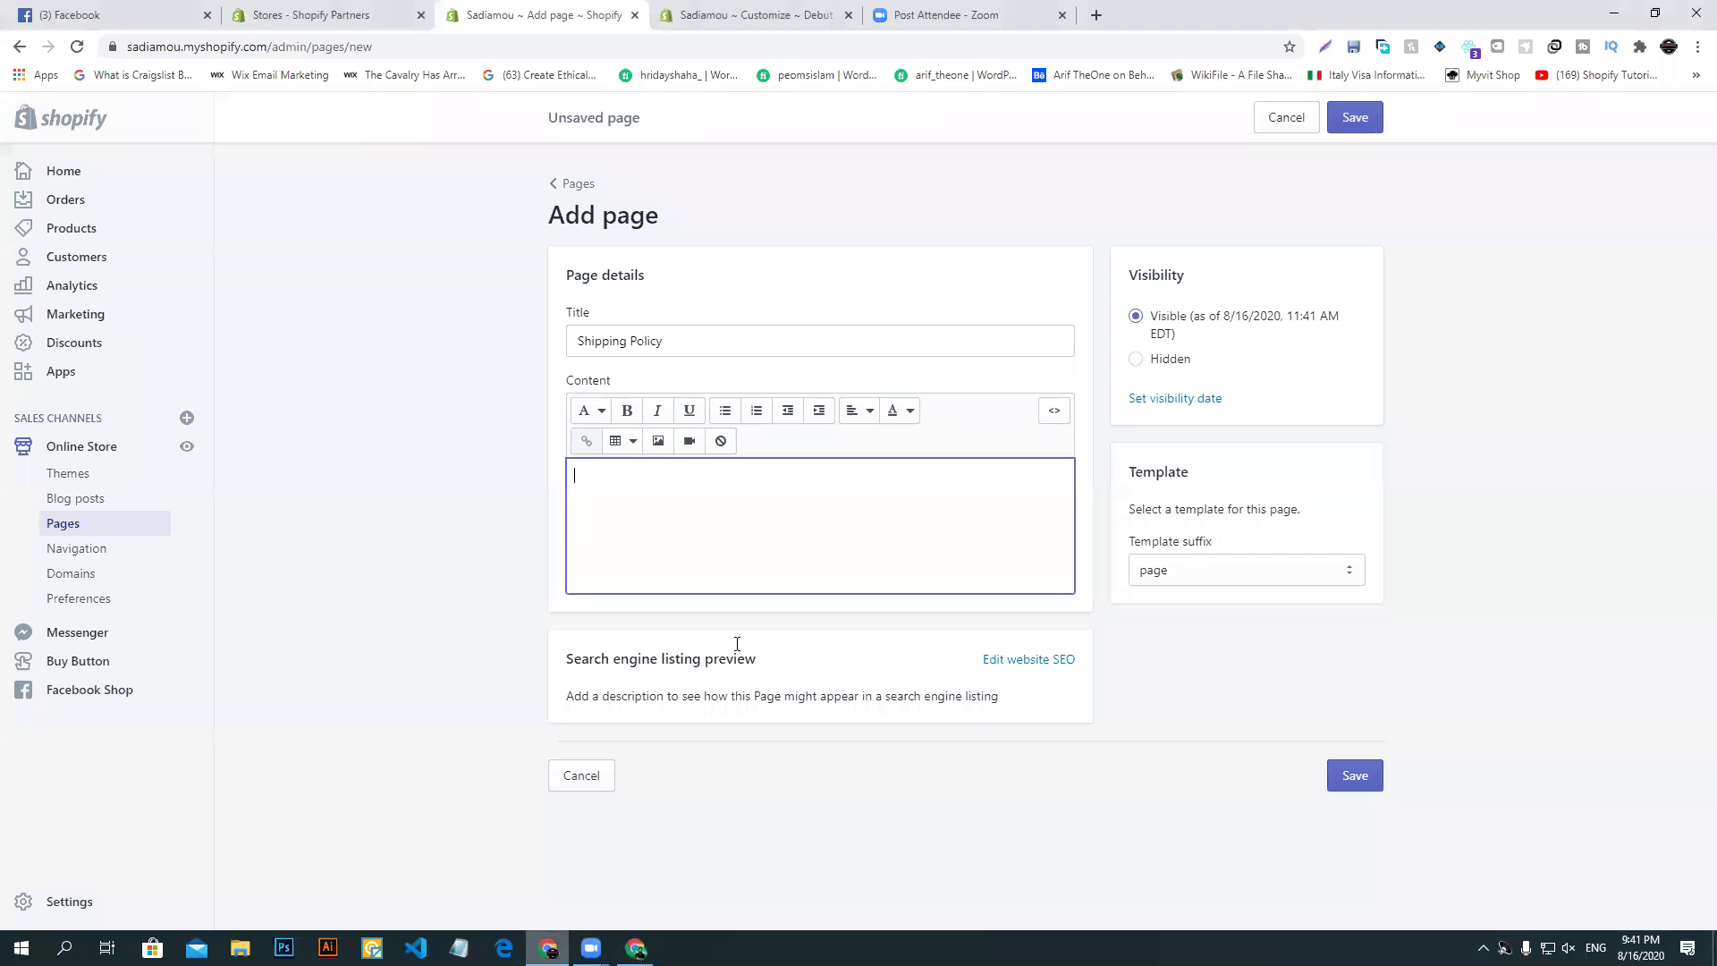
key(ctrl+v)
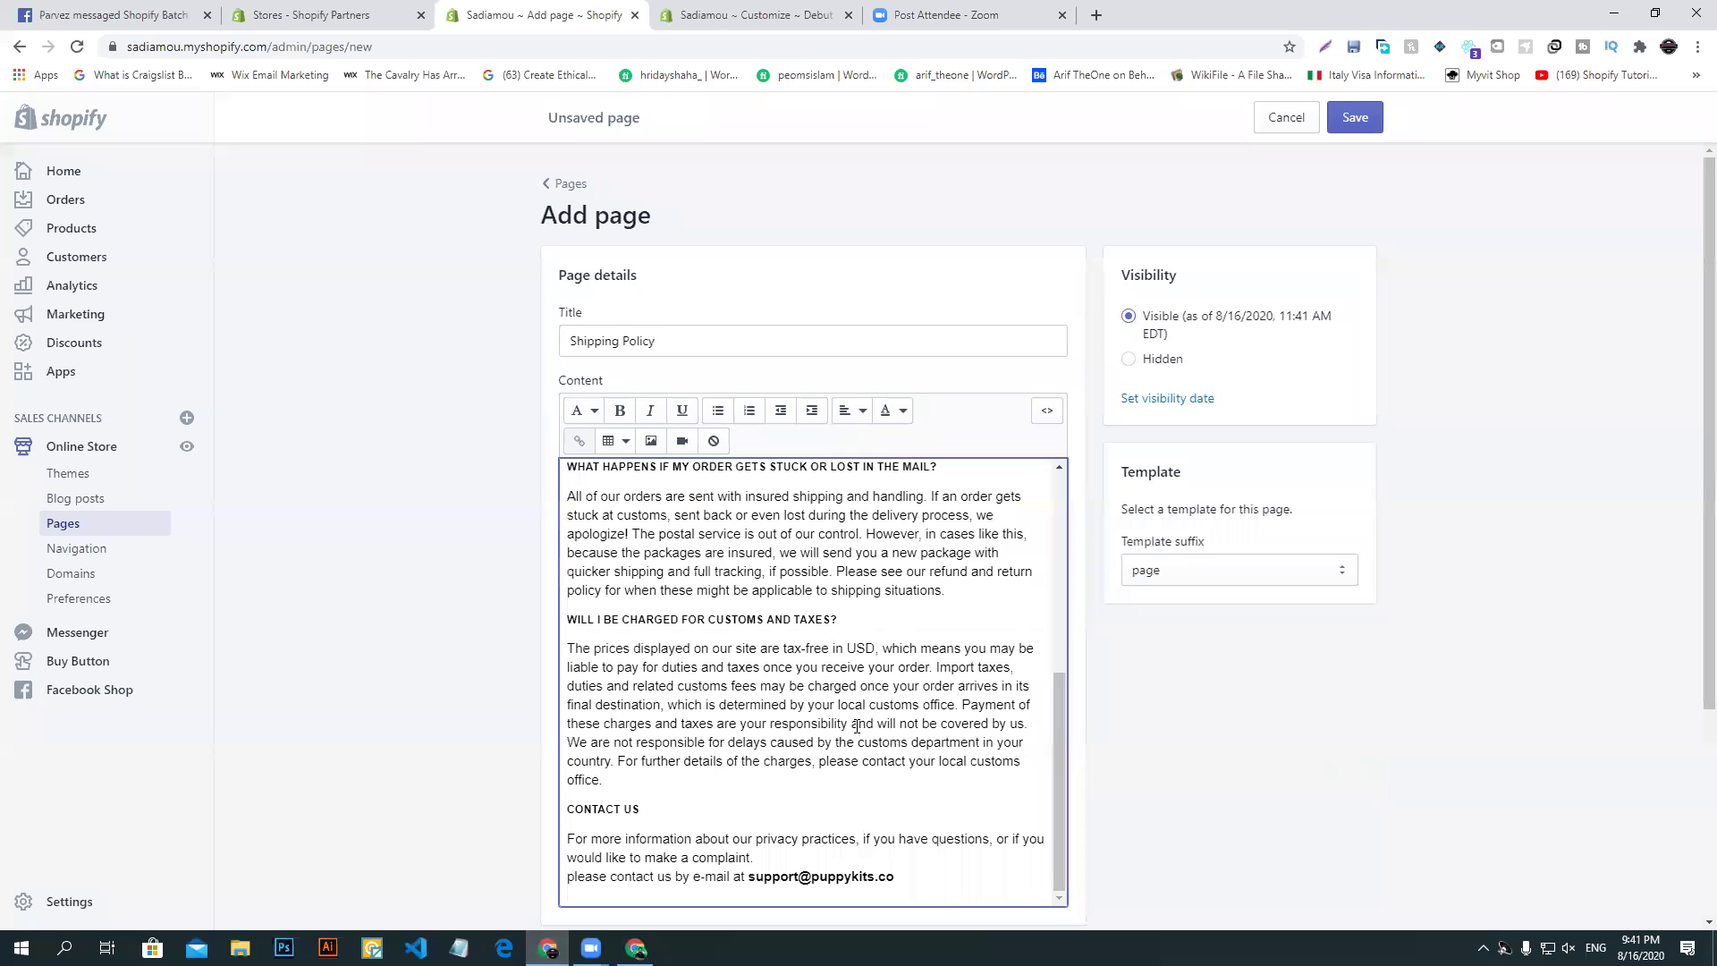
scroll(857, 717, up, 10)
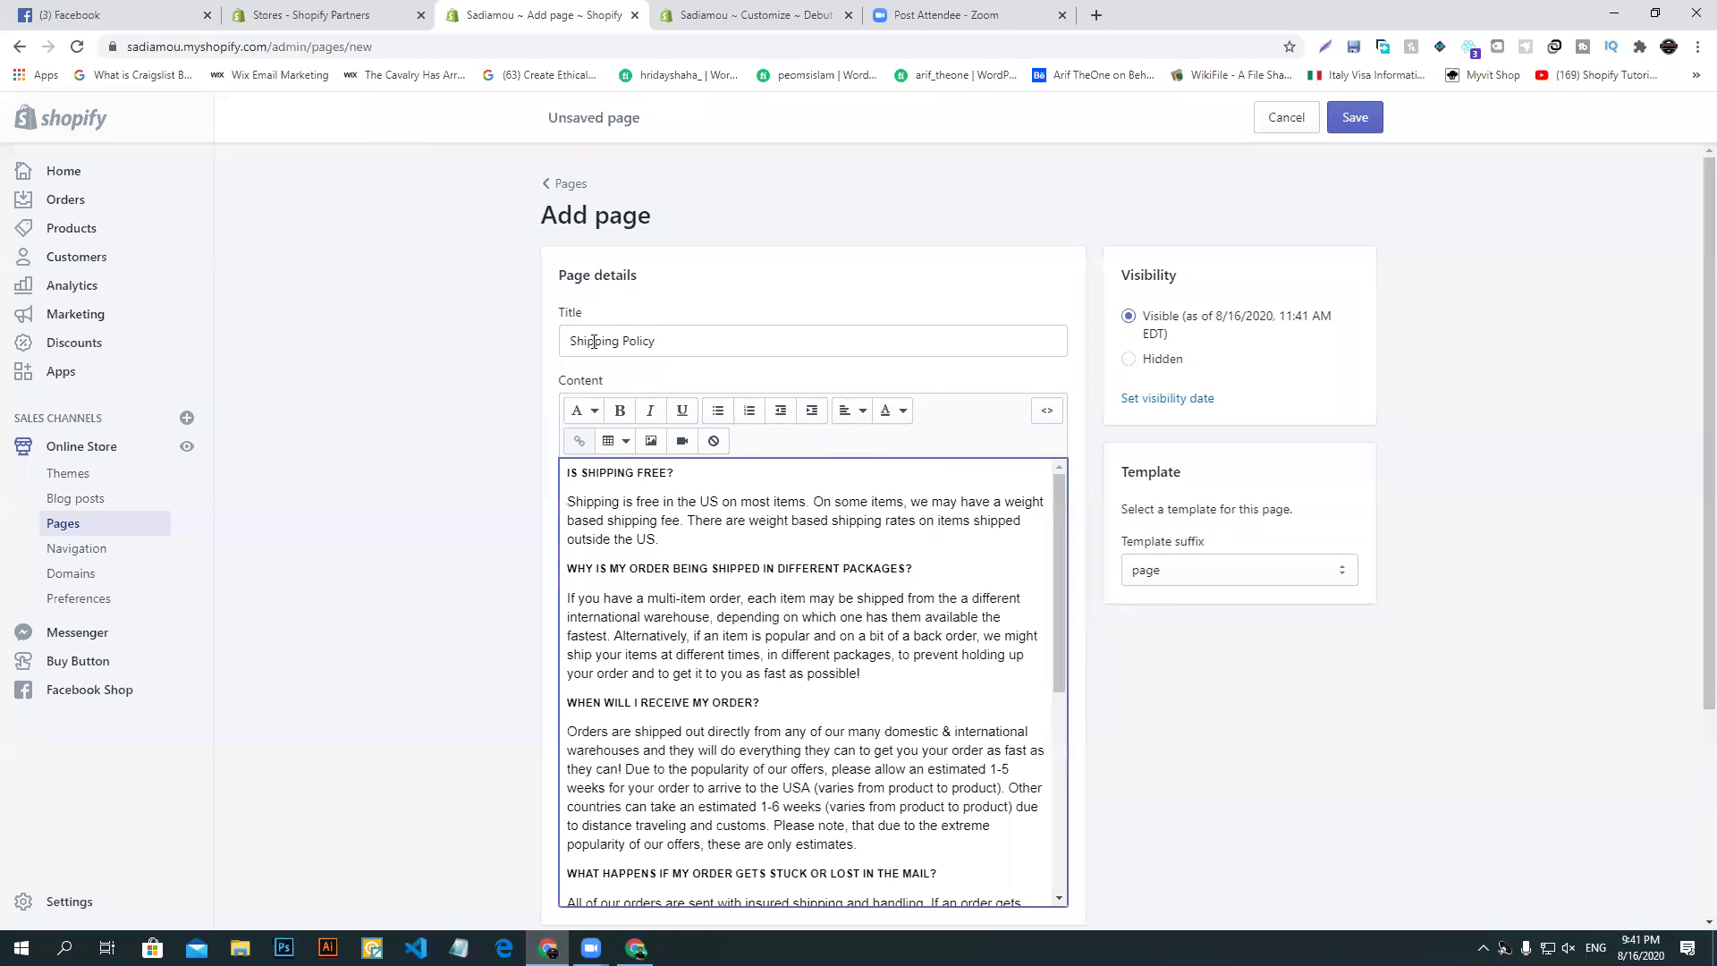
click(1355, 117)
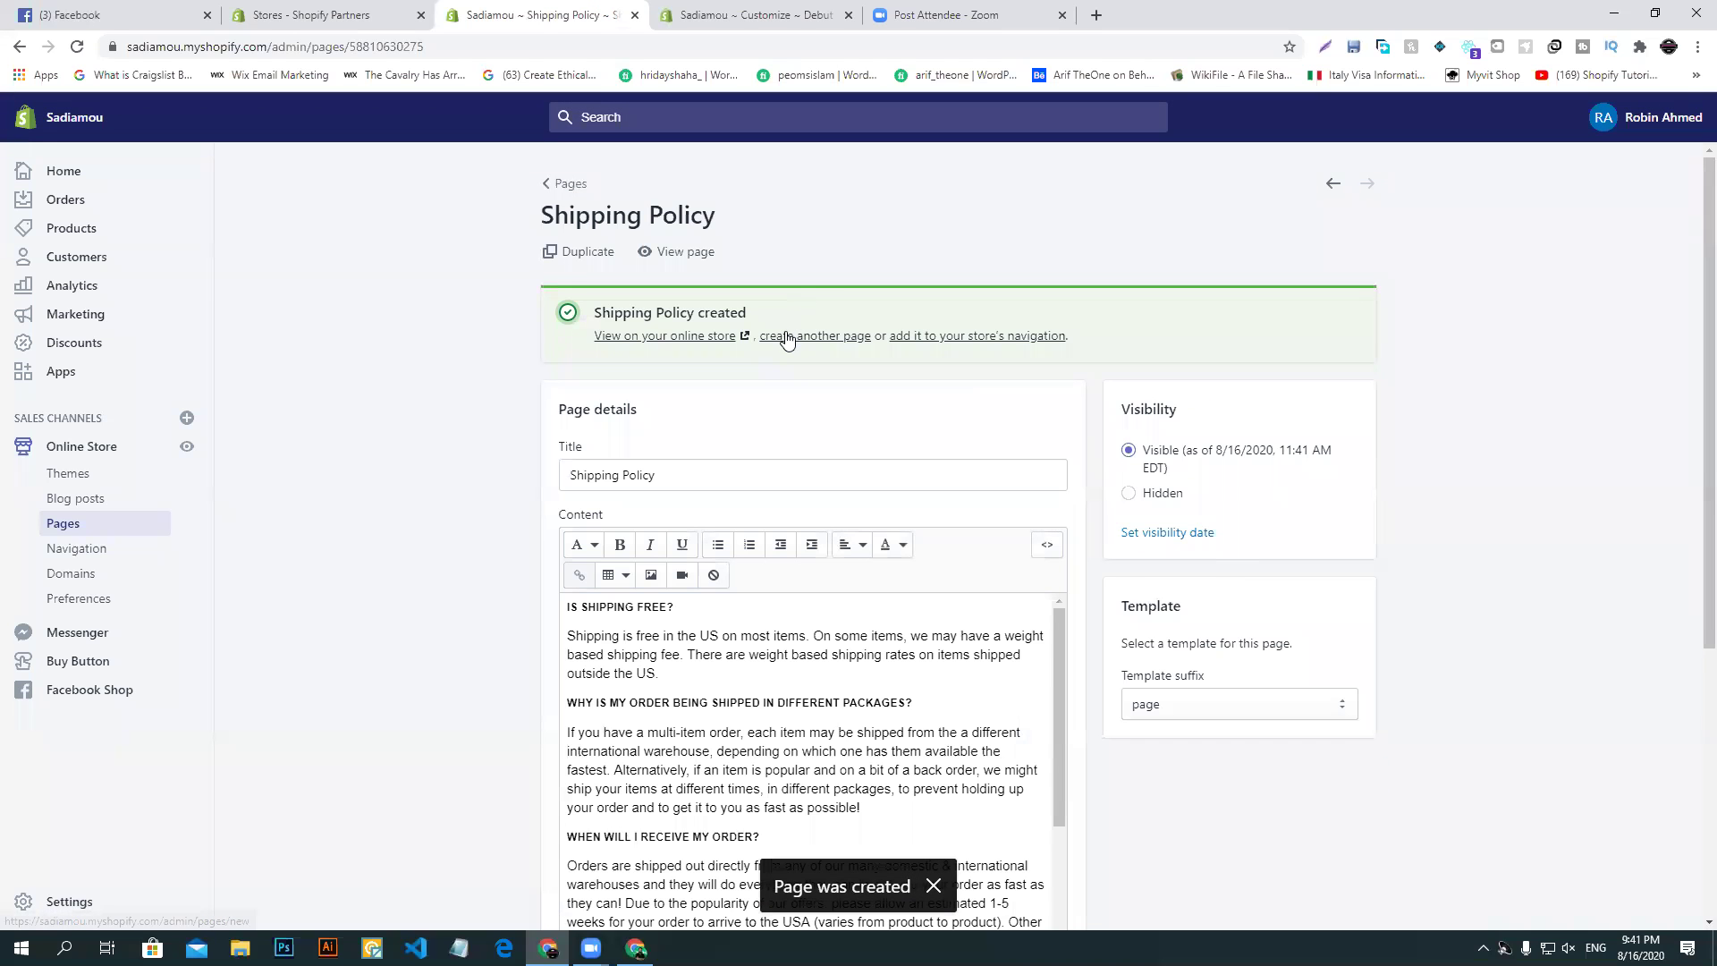
- Start creating another Sadiamou page and open puppykits' Refund Policy page from its Need Help links
click(792, 335)
key(alt+Tab)
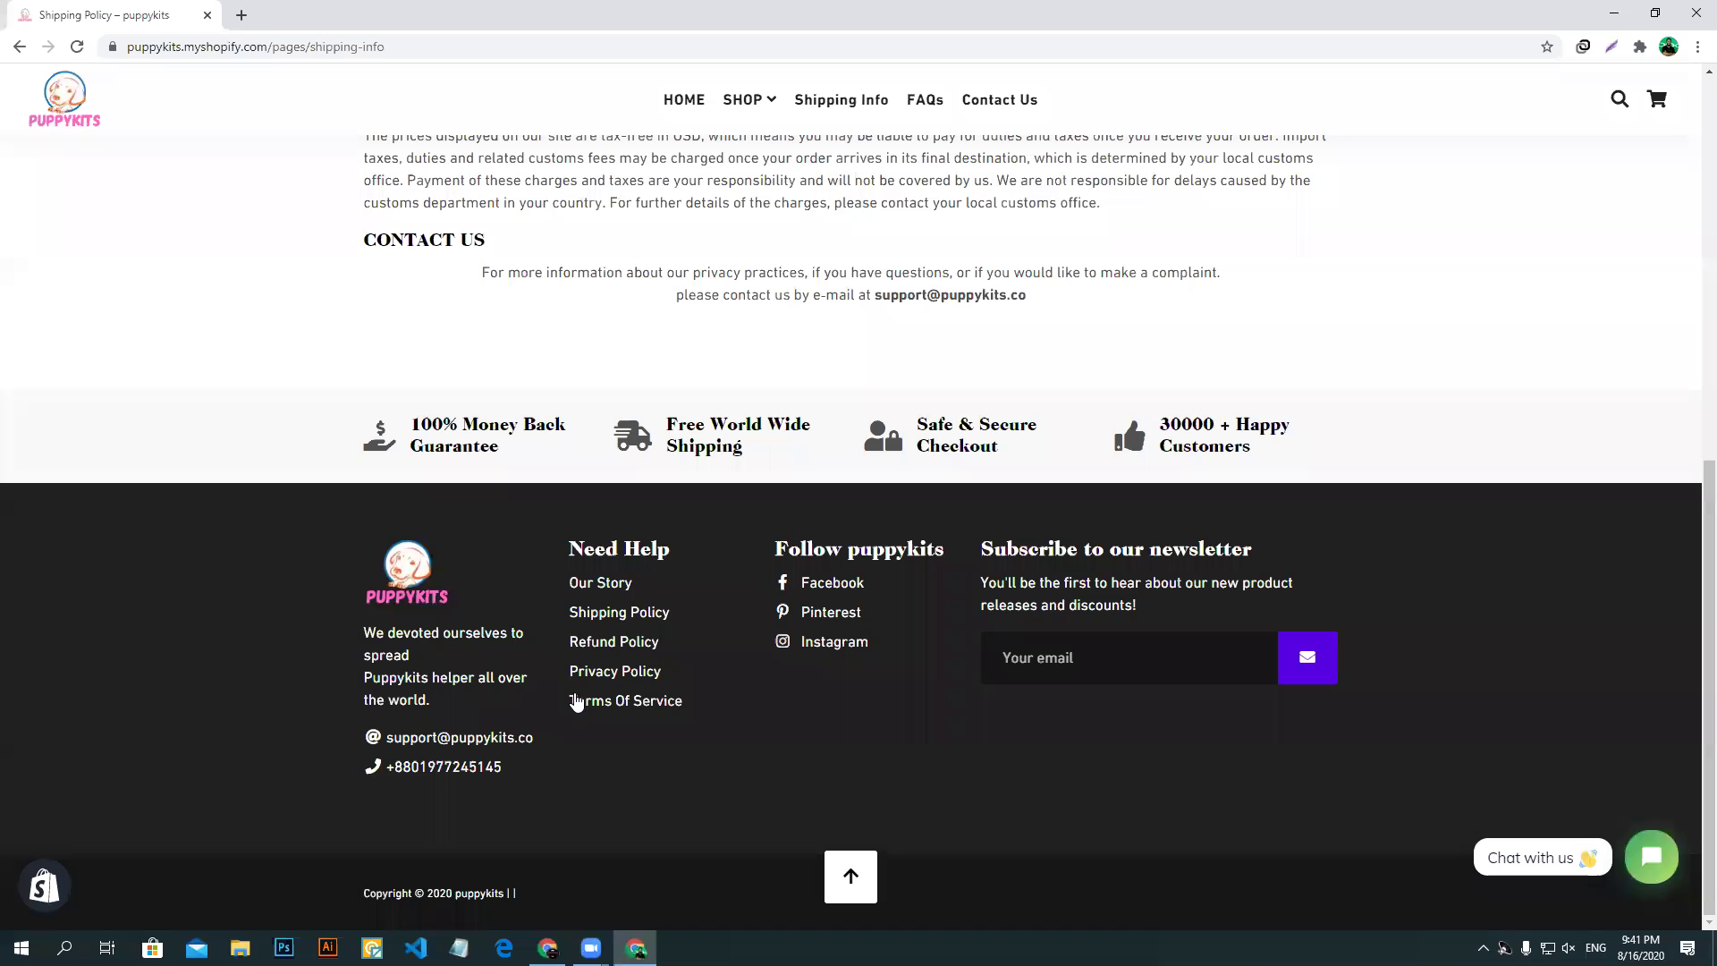
click(604, 642)
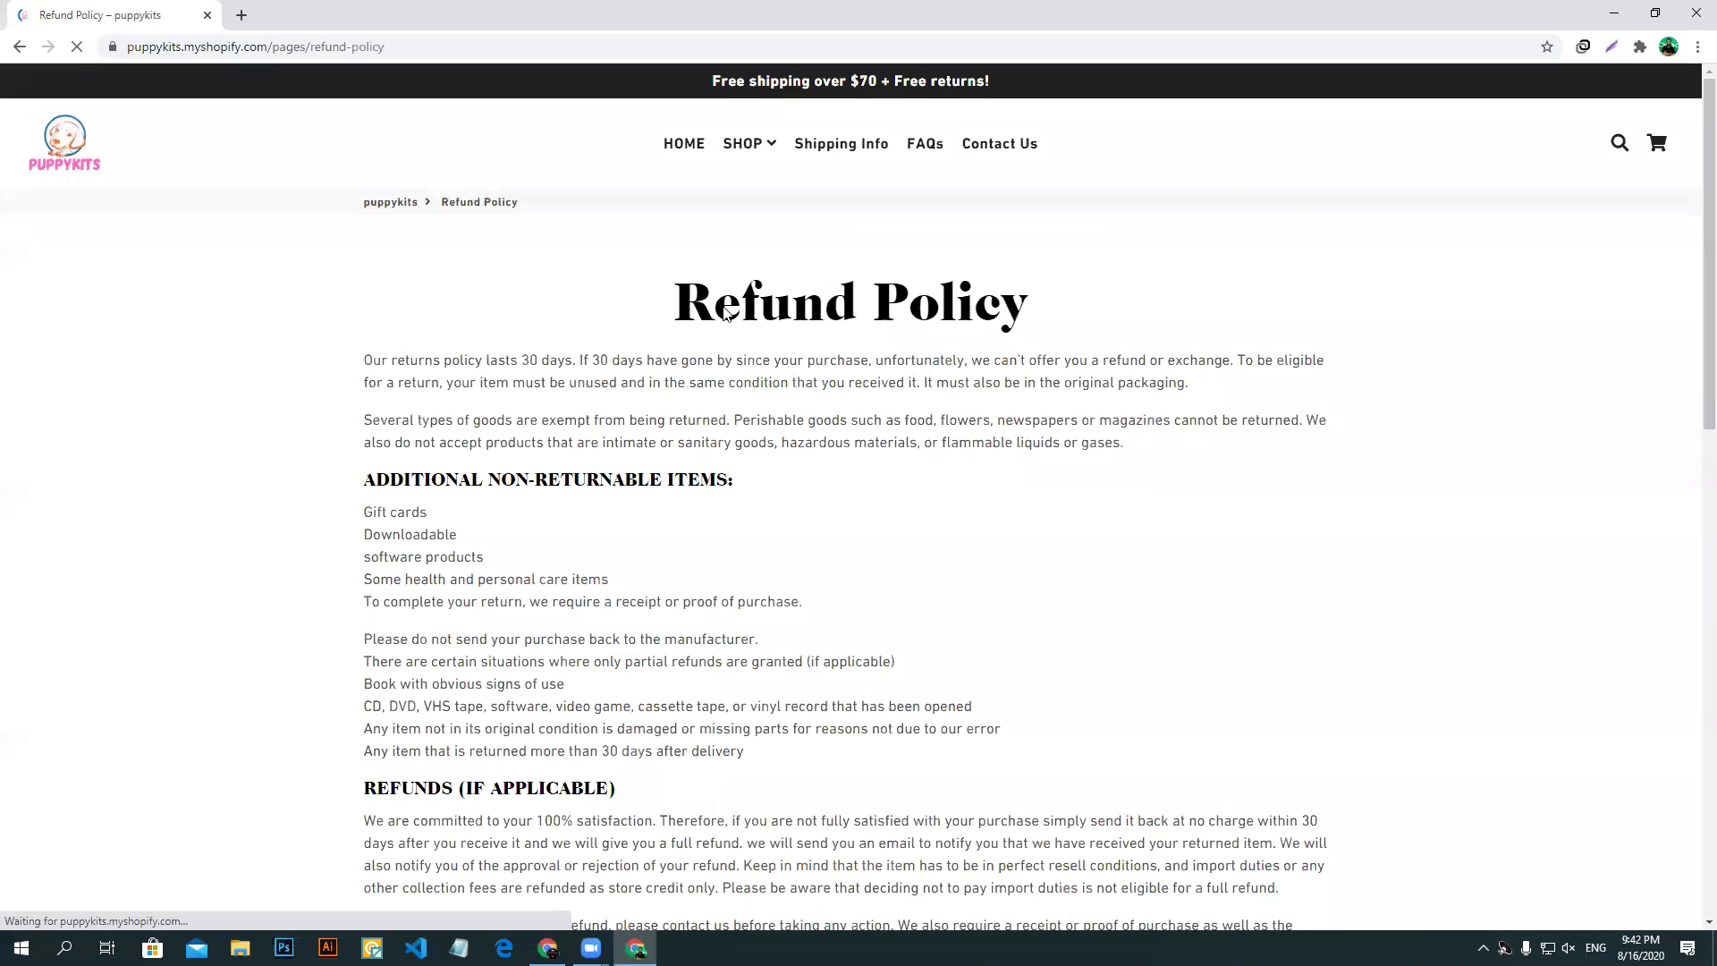
- Copy puppykits' "Refund Policy" heading into the title of the new Sadiamou page
drag(680, 309, 1018, 319)
right_click(988, 313)
click(1009, 326)
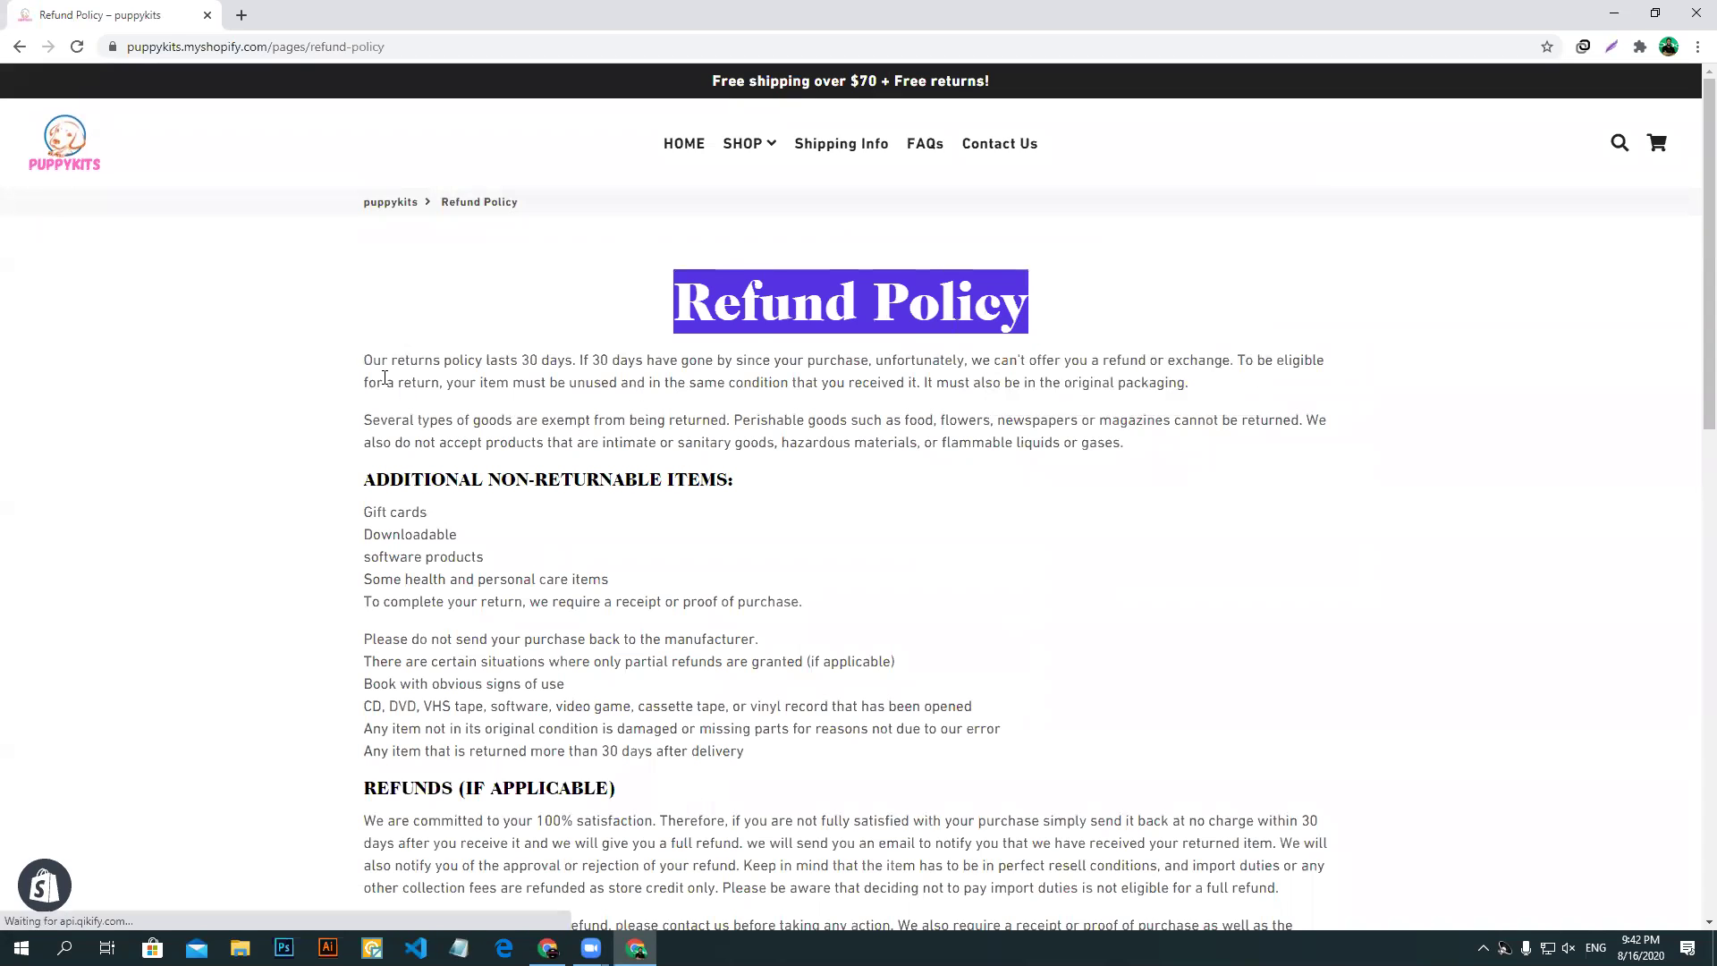
click(548, 948)
click(653, 346)
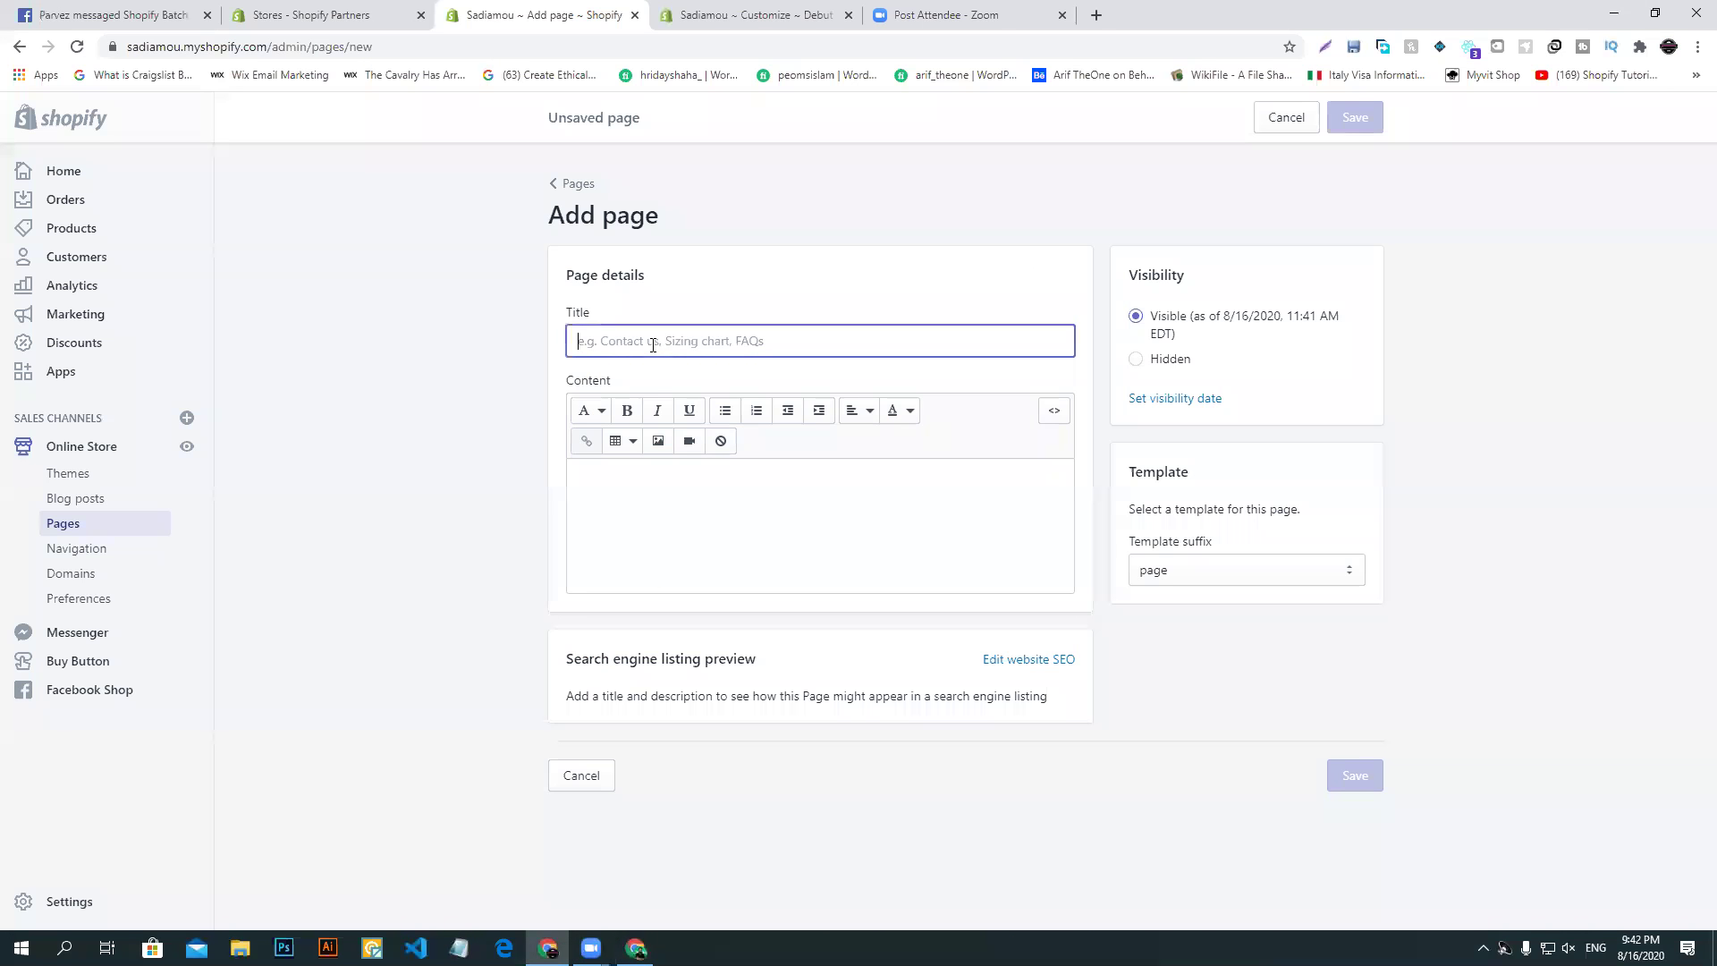
key(ctrl+v)
- Copy the full body text of puppykits' Refund Policy page, from the returns paragraph through the Shipping section
click(636, 948)
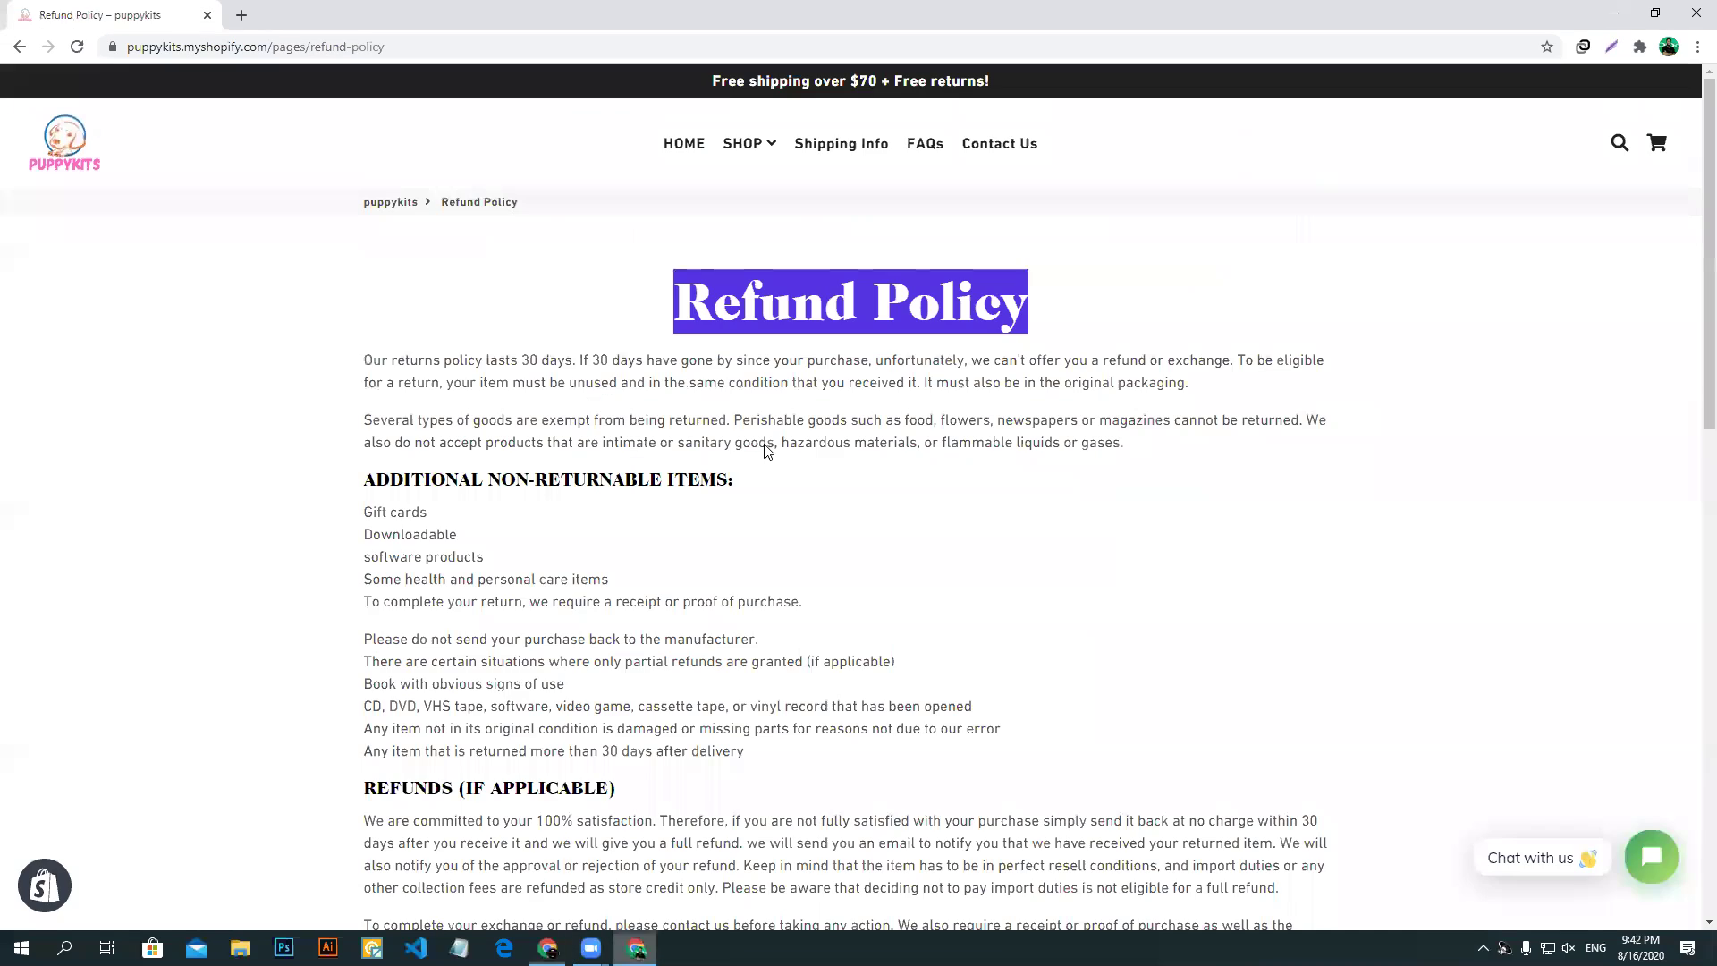
drag(367, 360, 1252, 930)
scroll(847, 165, down, 4)
drag(847, 165, 909, 309)
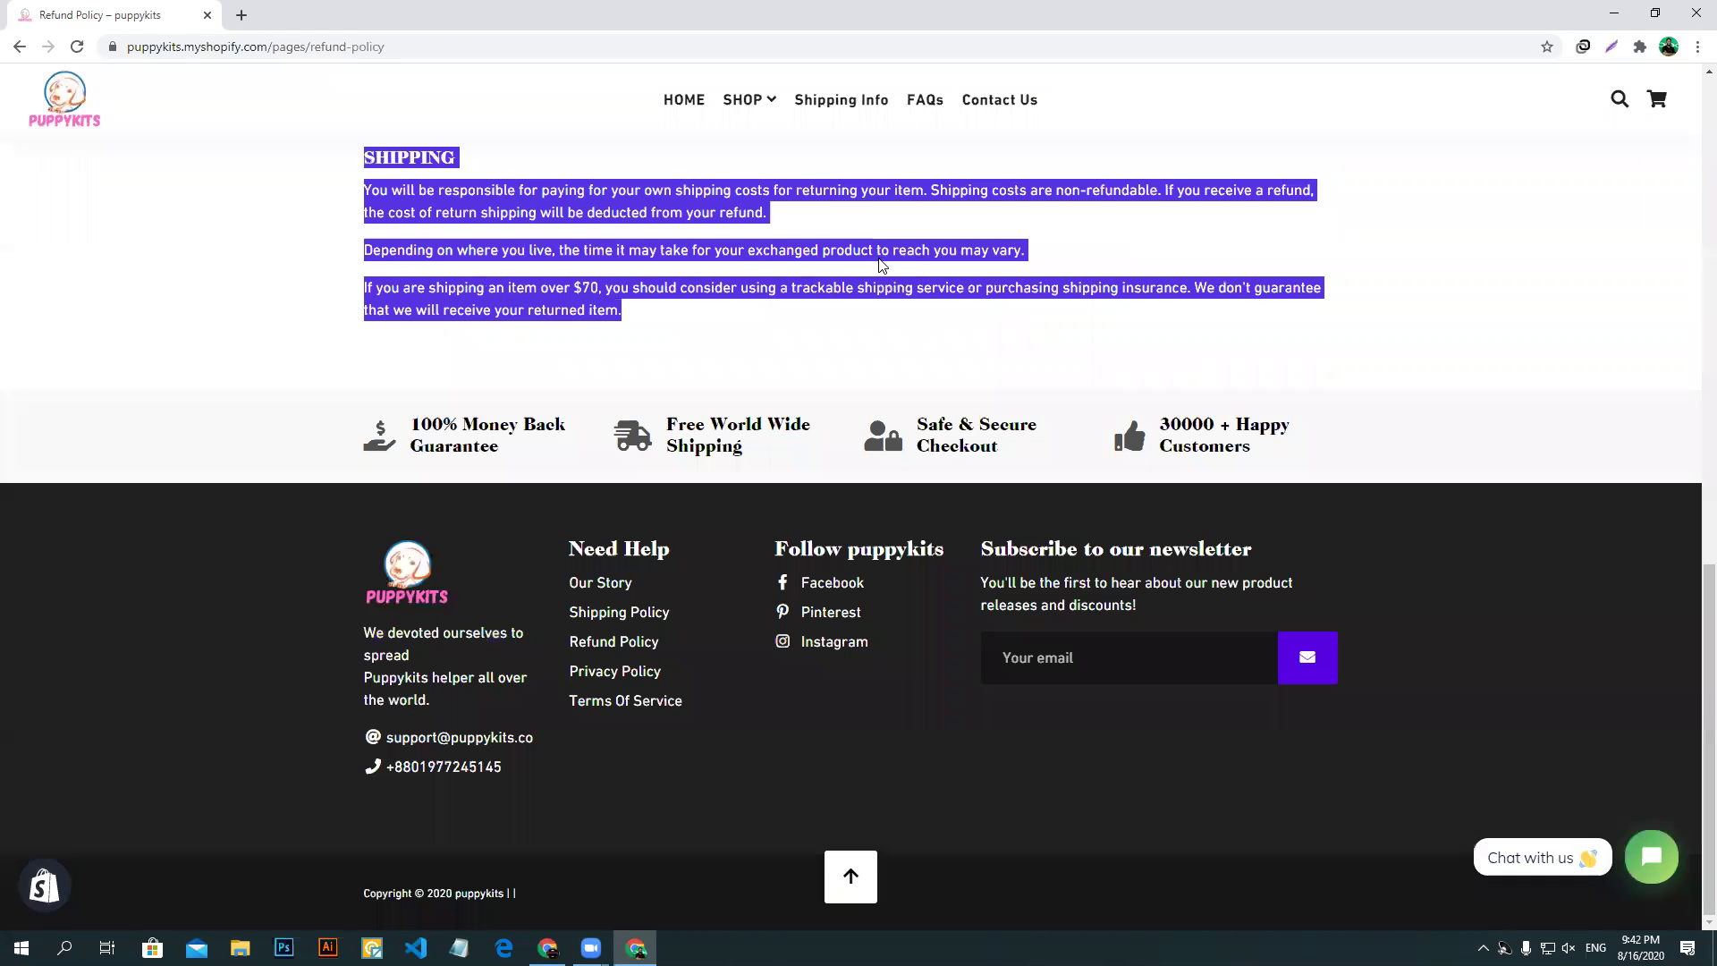
right_click(908, 307)
click(911, 299)
- Paste the copied refund text into the Sadiamou Refund Policy page's content and save the page
click(547, 947)
click(660, 481)
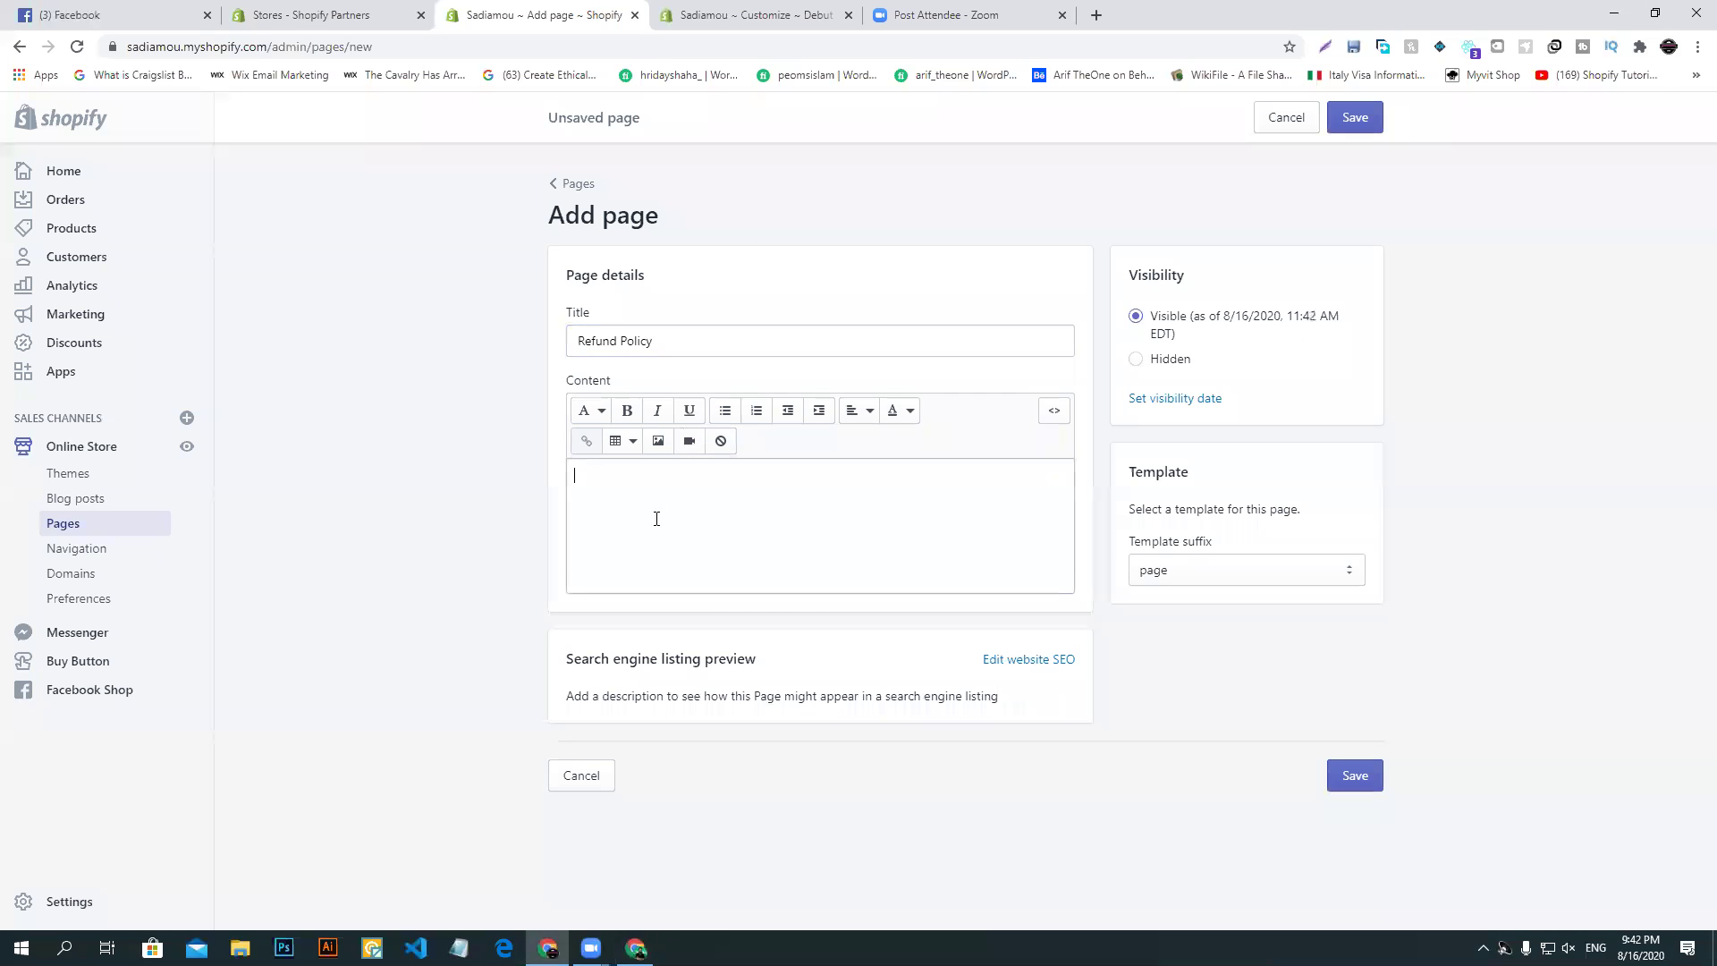
key(ctrl+v)
click(1356, 117)
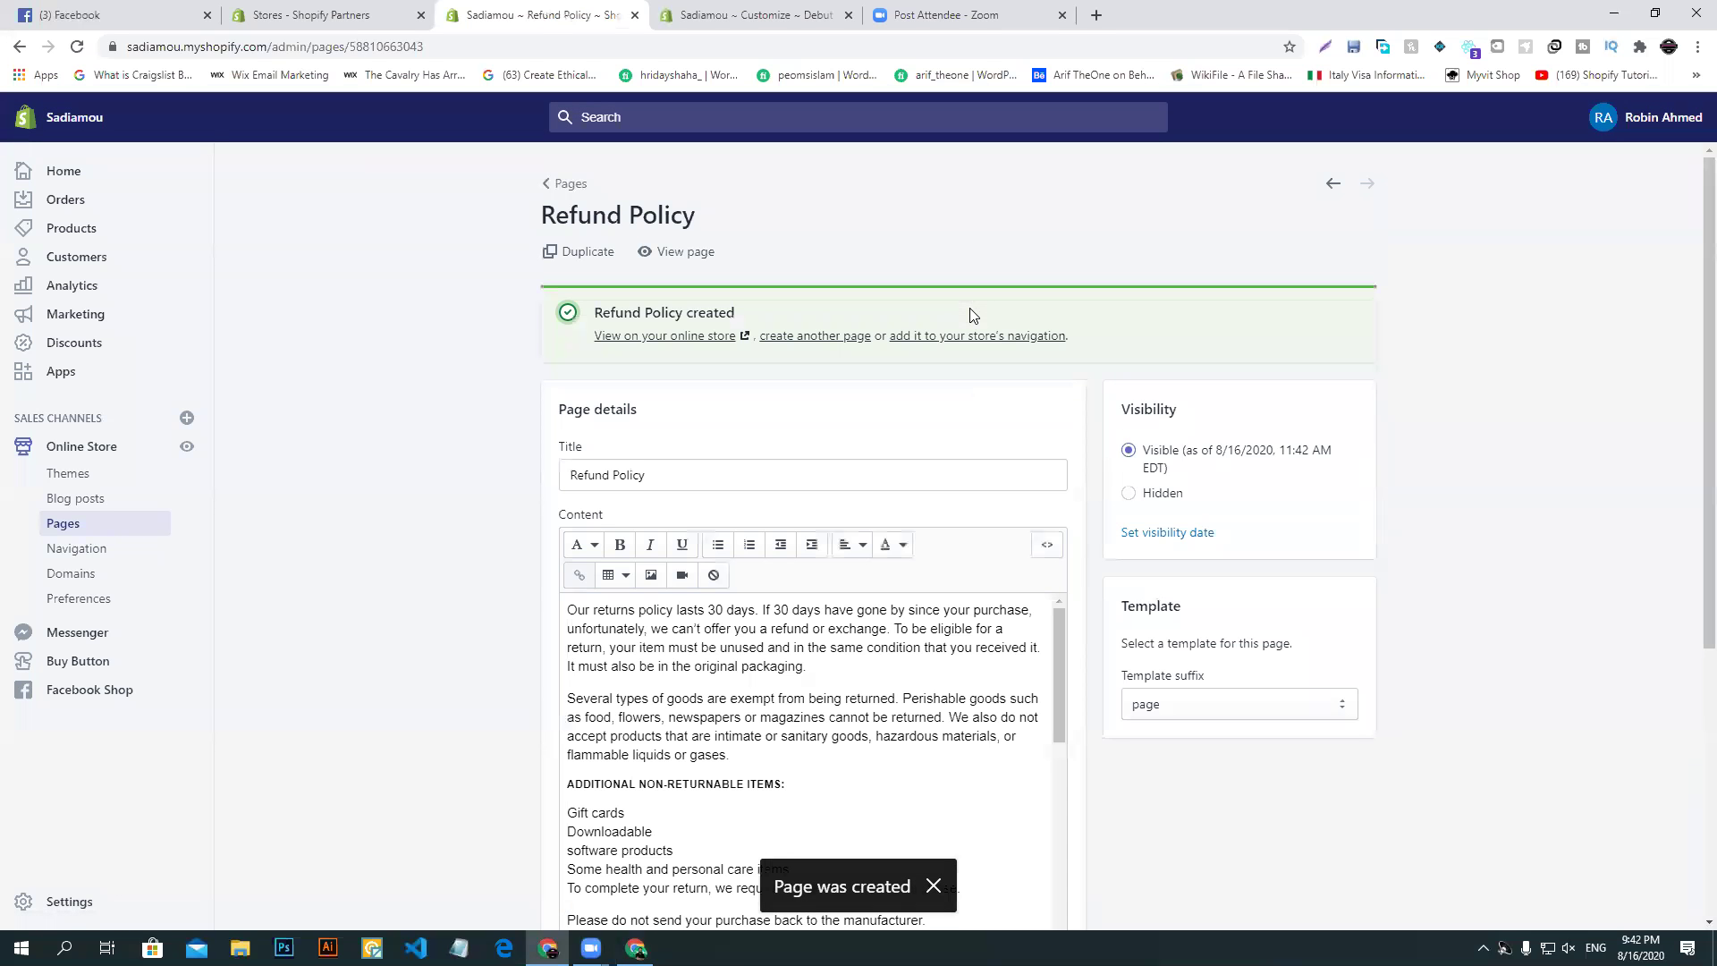
- Open puppykits' Privacy Policy page from the Need Help links and copy its "Privacy Policy" heading
click(635, 948)
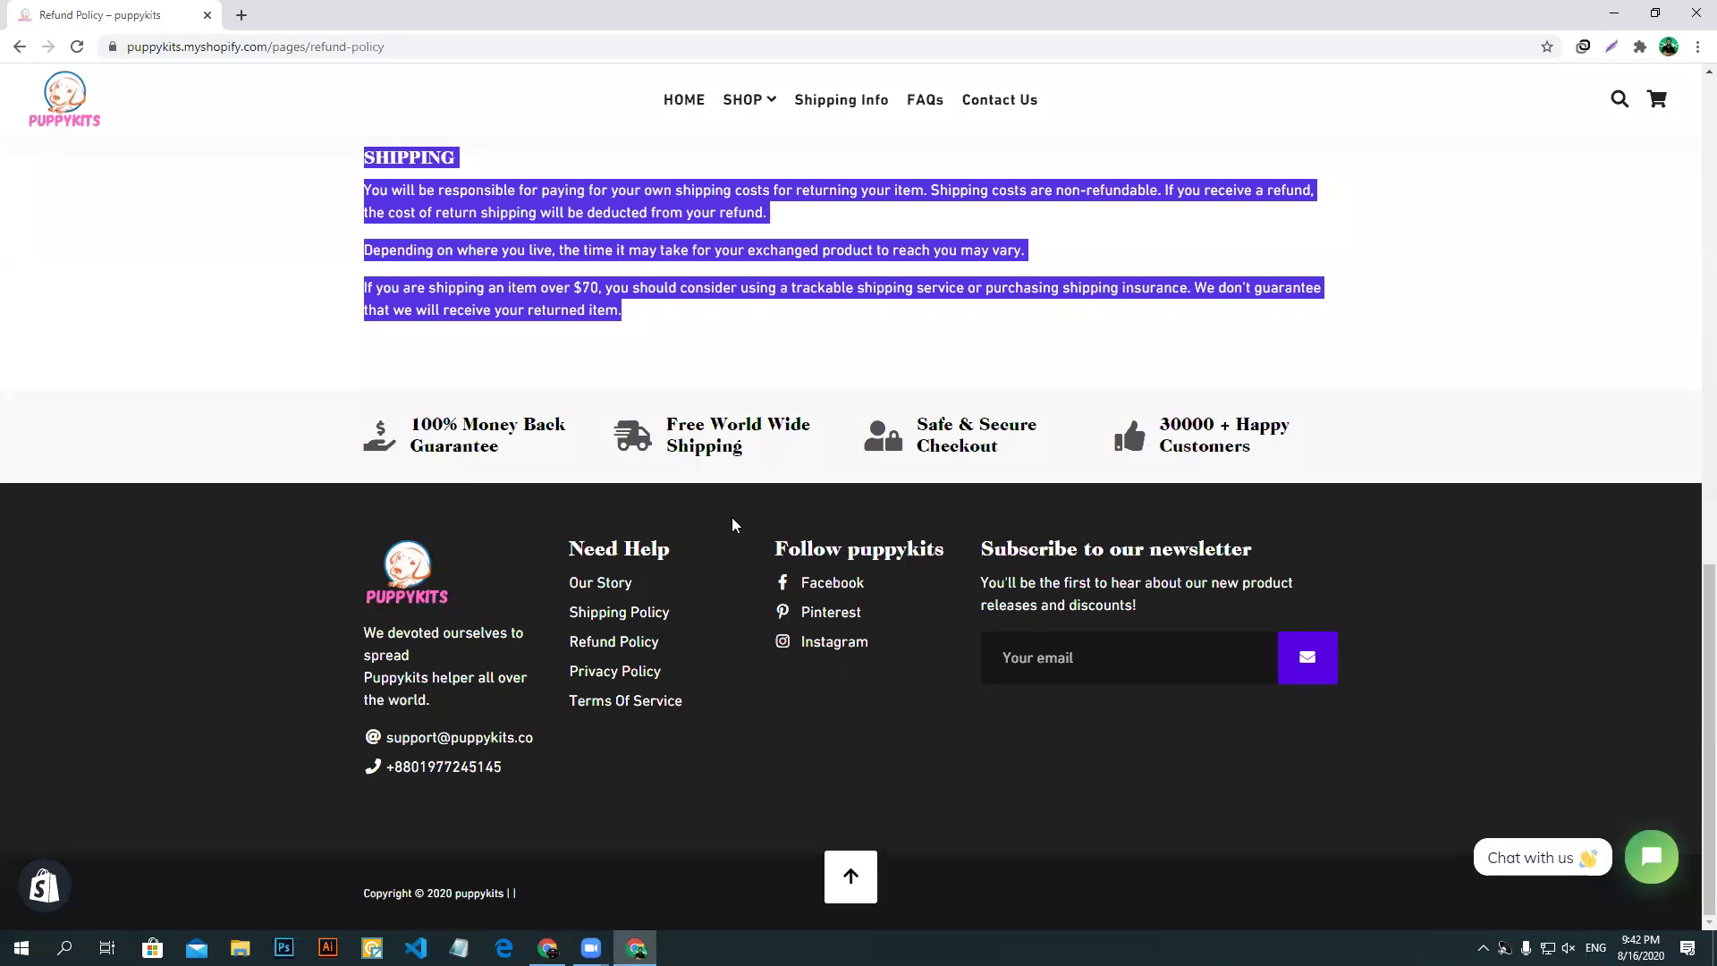
click(616, 671)
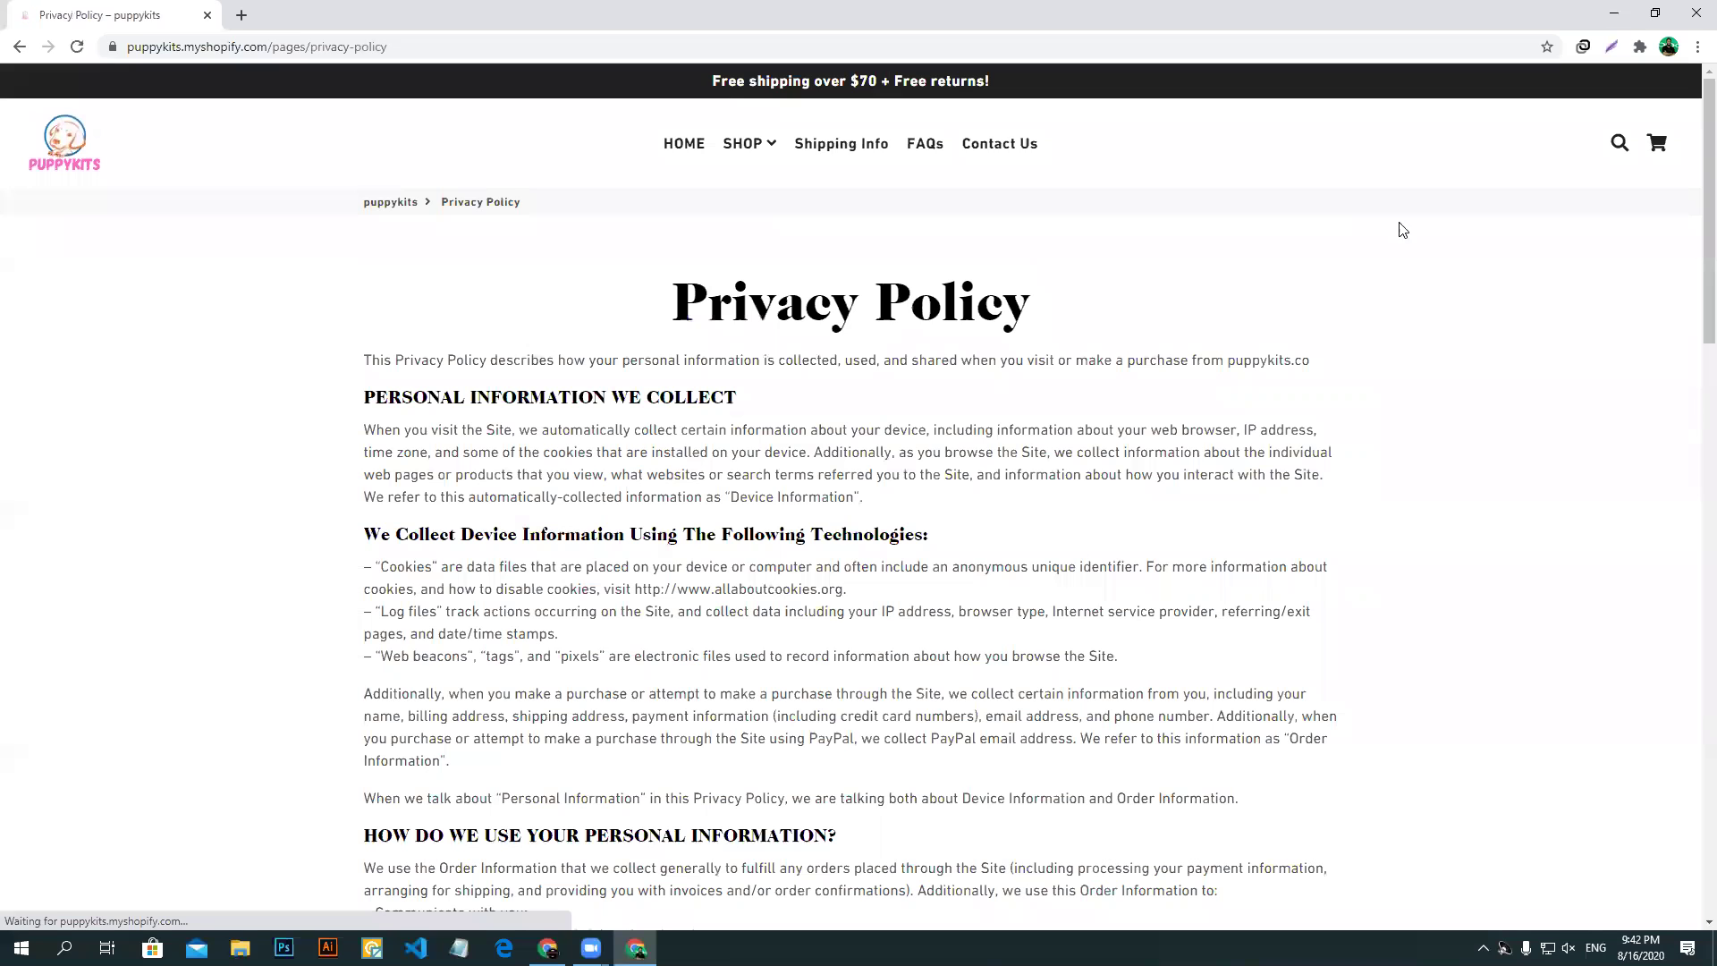
triple_click(839, 326)
right_click(906, 320)
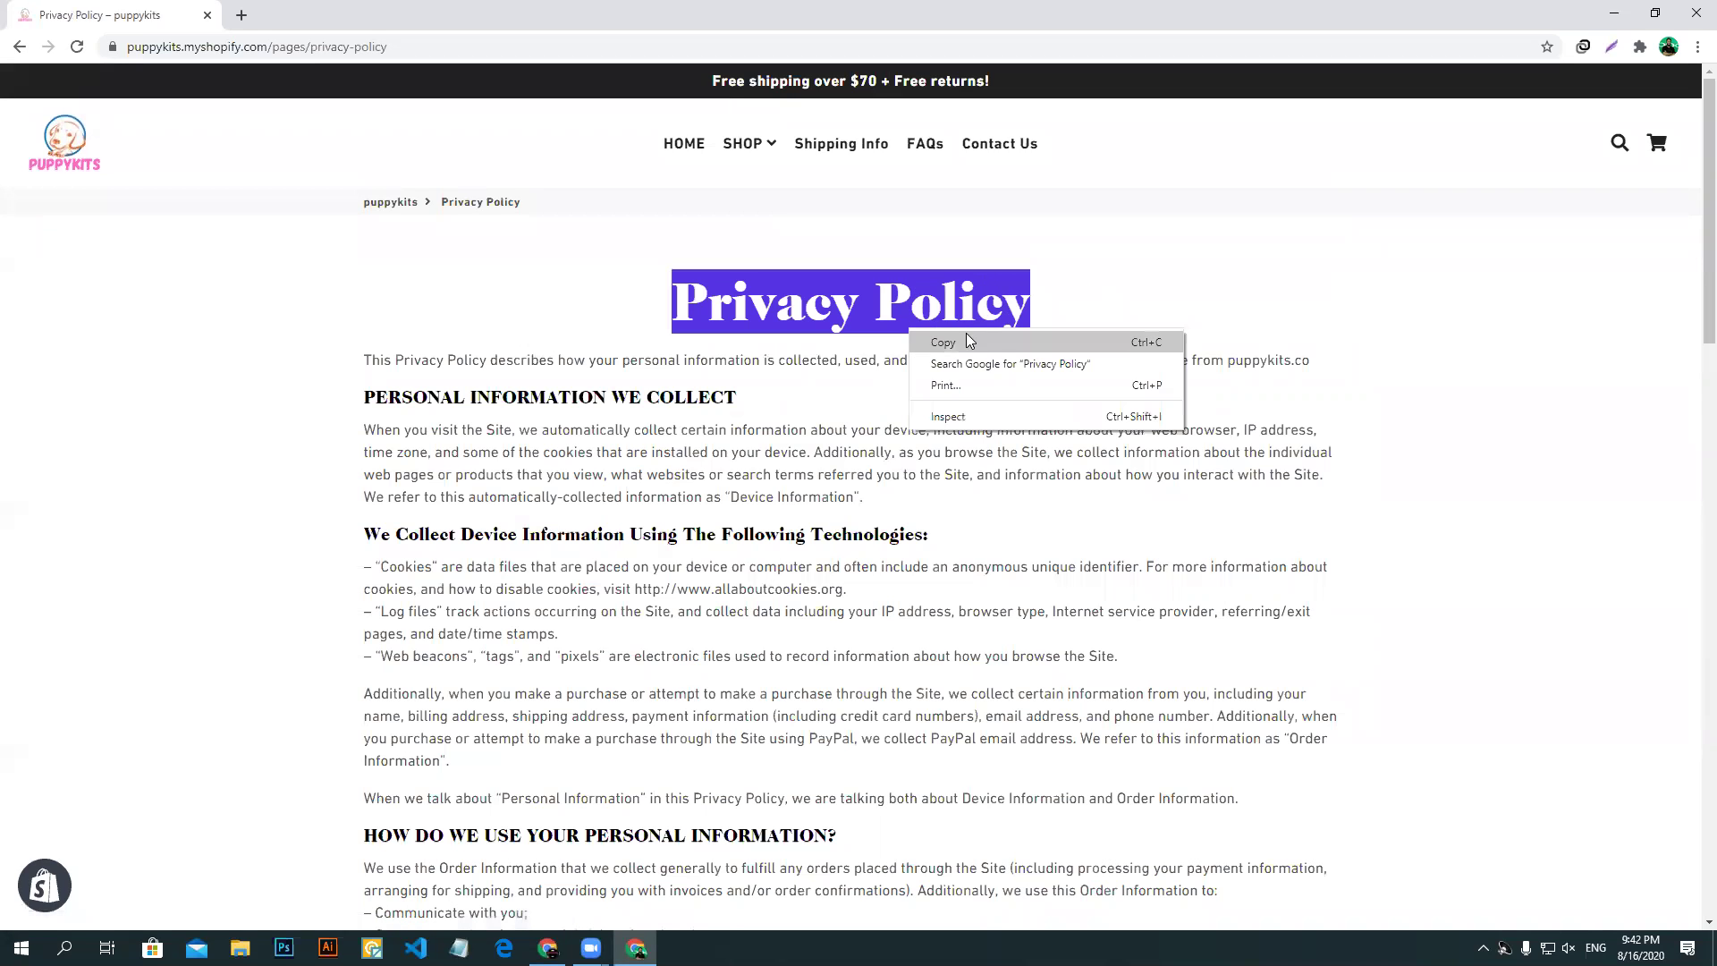
click(955, 338)
- Create another Sadiamou page, title it "Privacy Policy" and place the cursor in its content
click(547, 948)
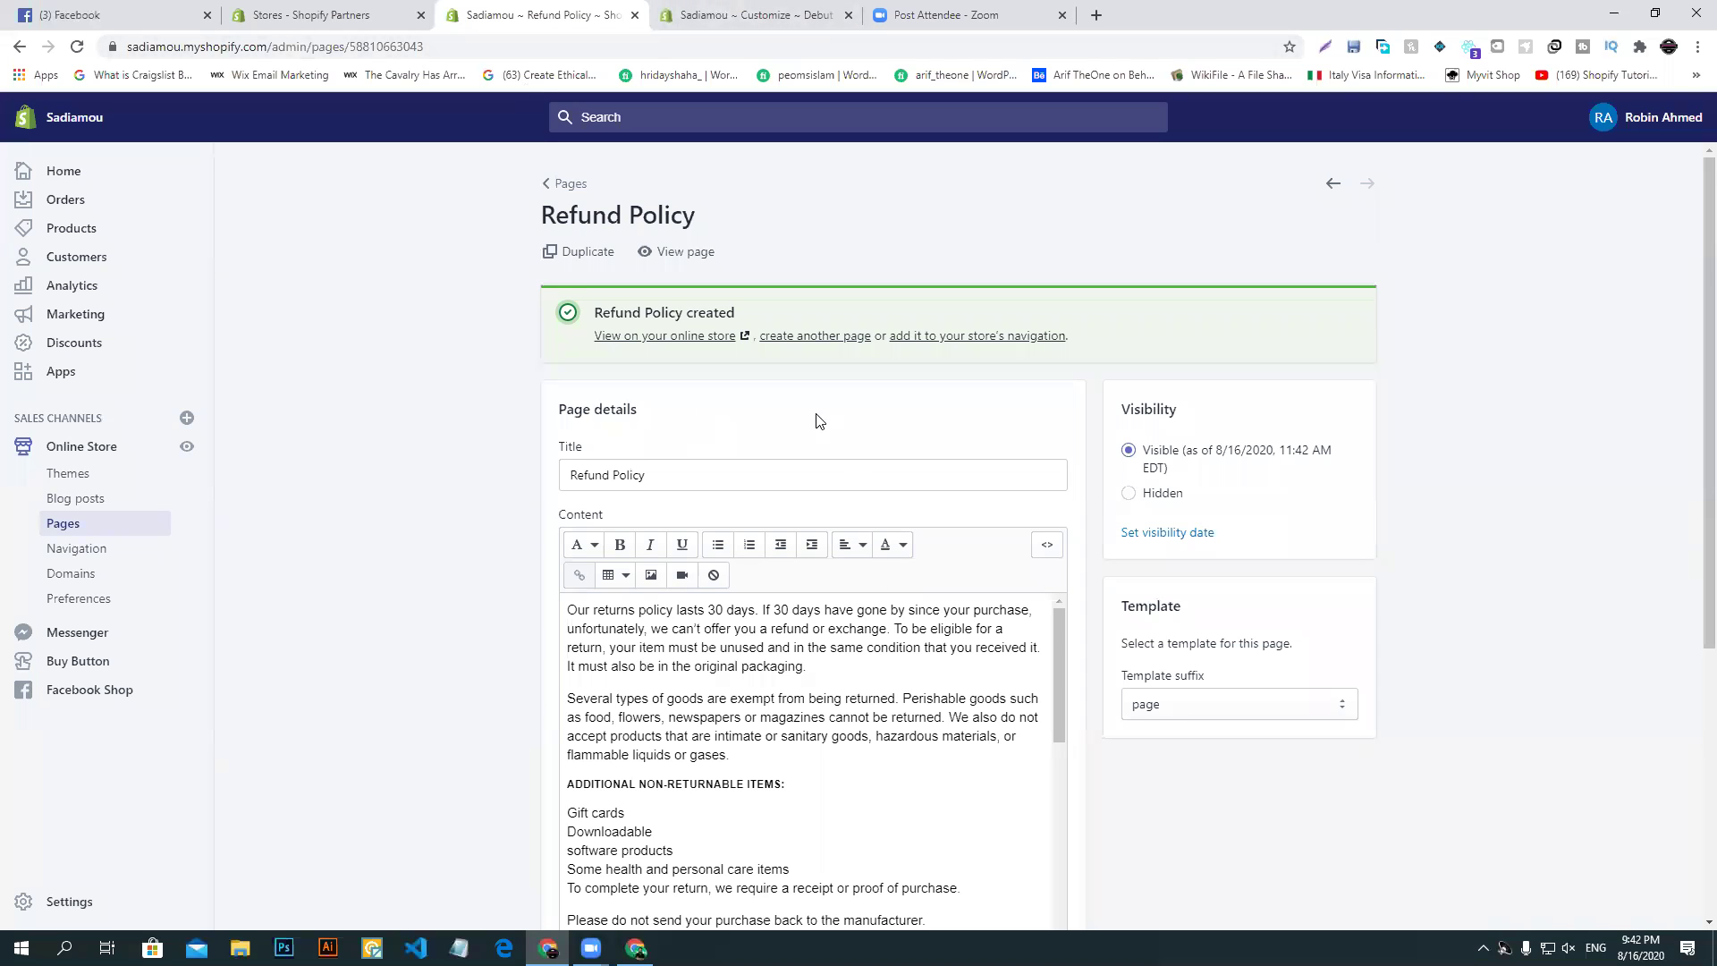
click(827, 336)
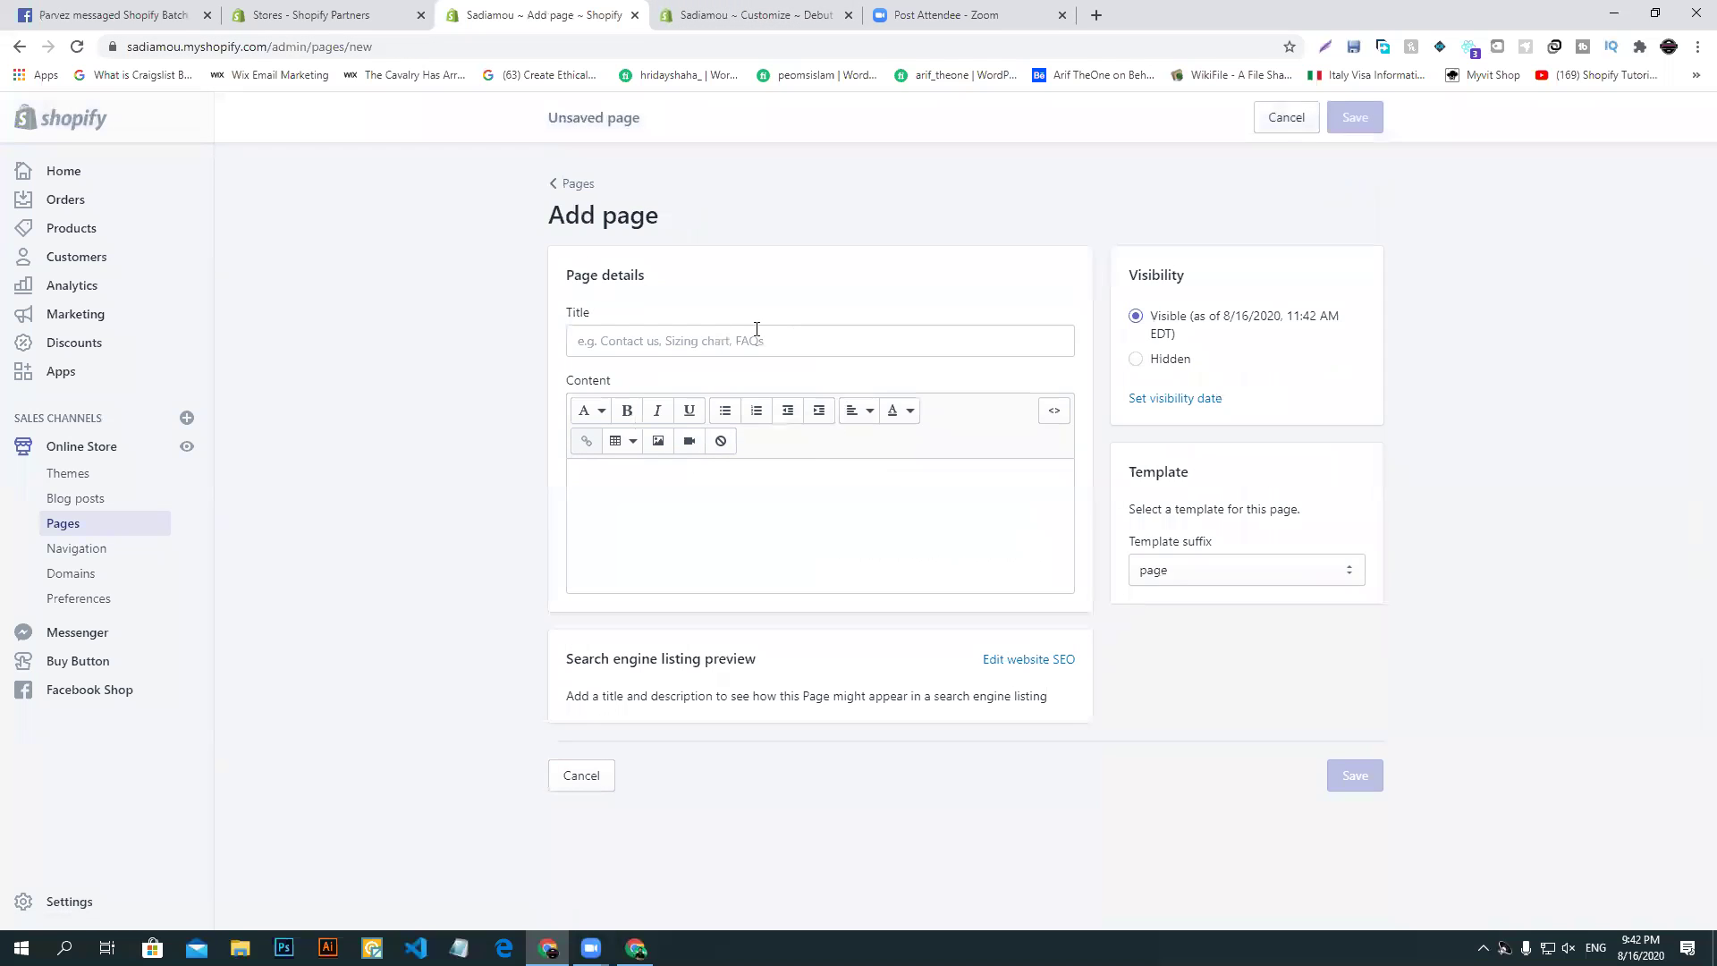
click(699, 334)
text(Privacy Policy)
click(763, 528)
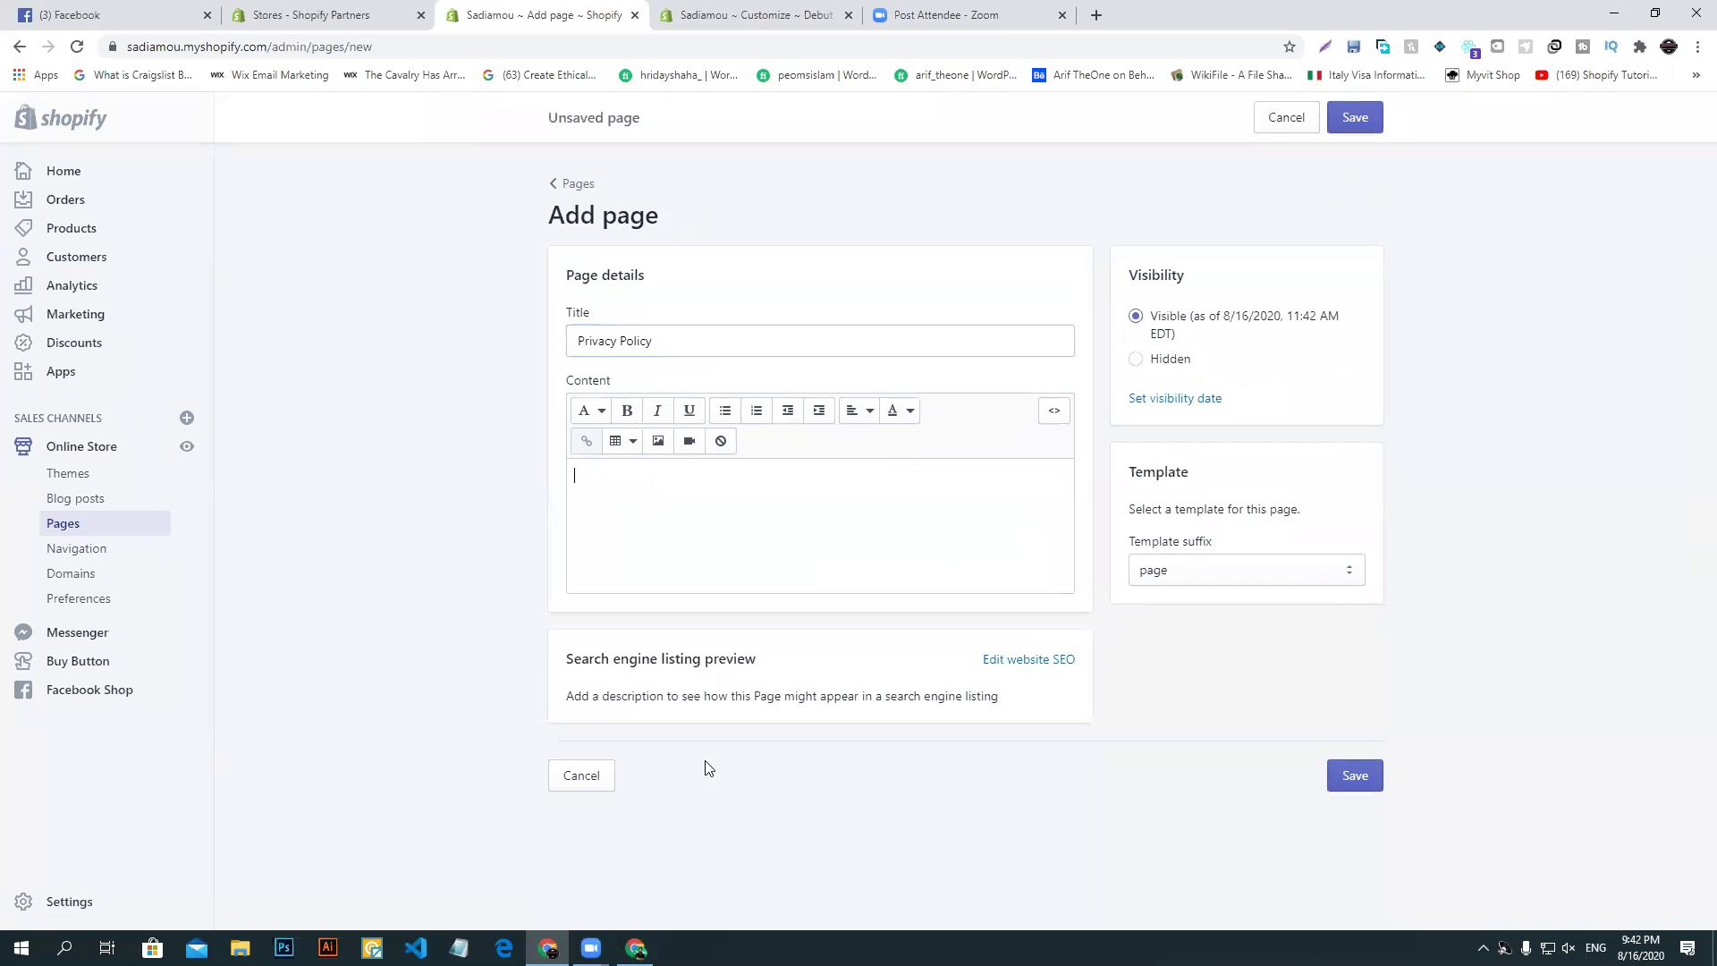
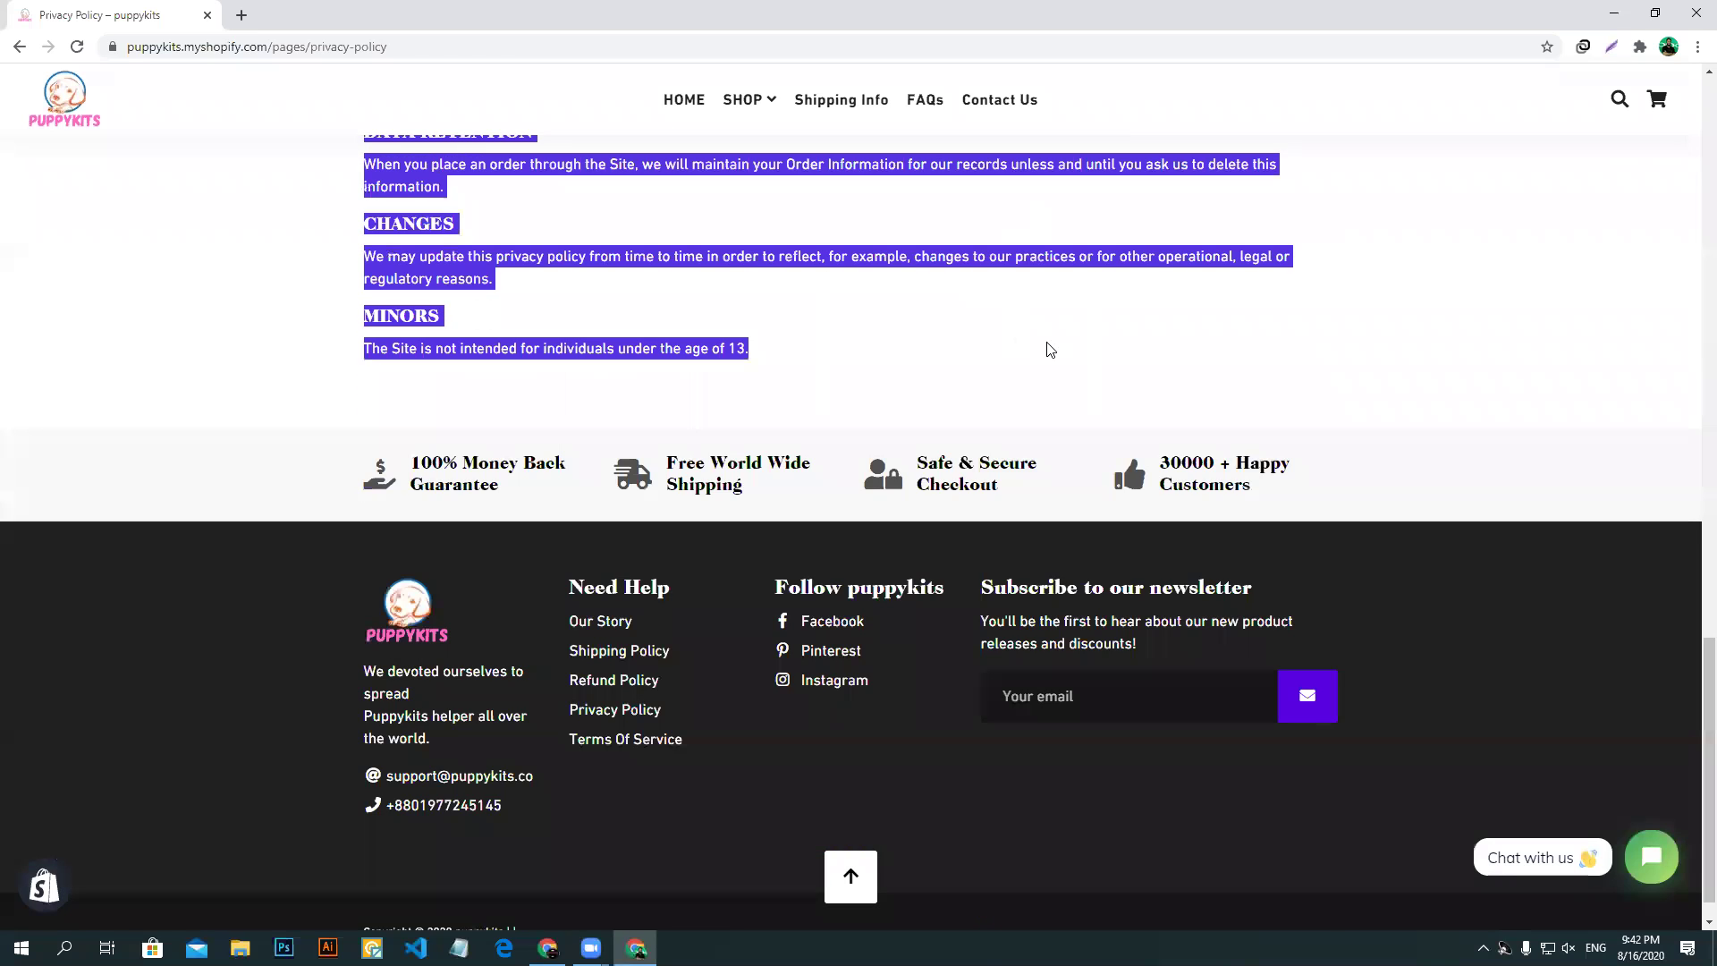
- Copy the full puppykits privacy text into the Sadiamou Privacy Policy page's content and save the page
right_click(1029, 254)
click(1064, 266)
click(548, 948)
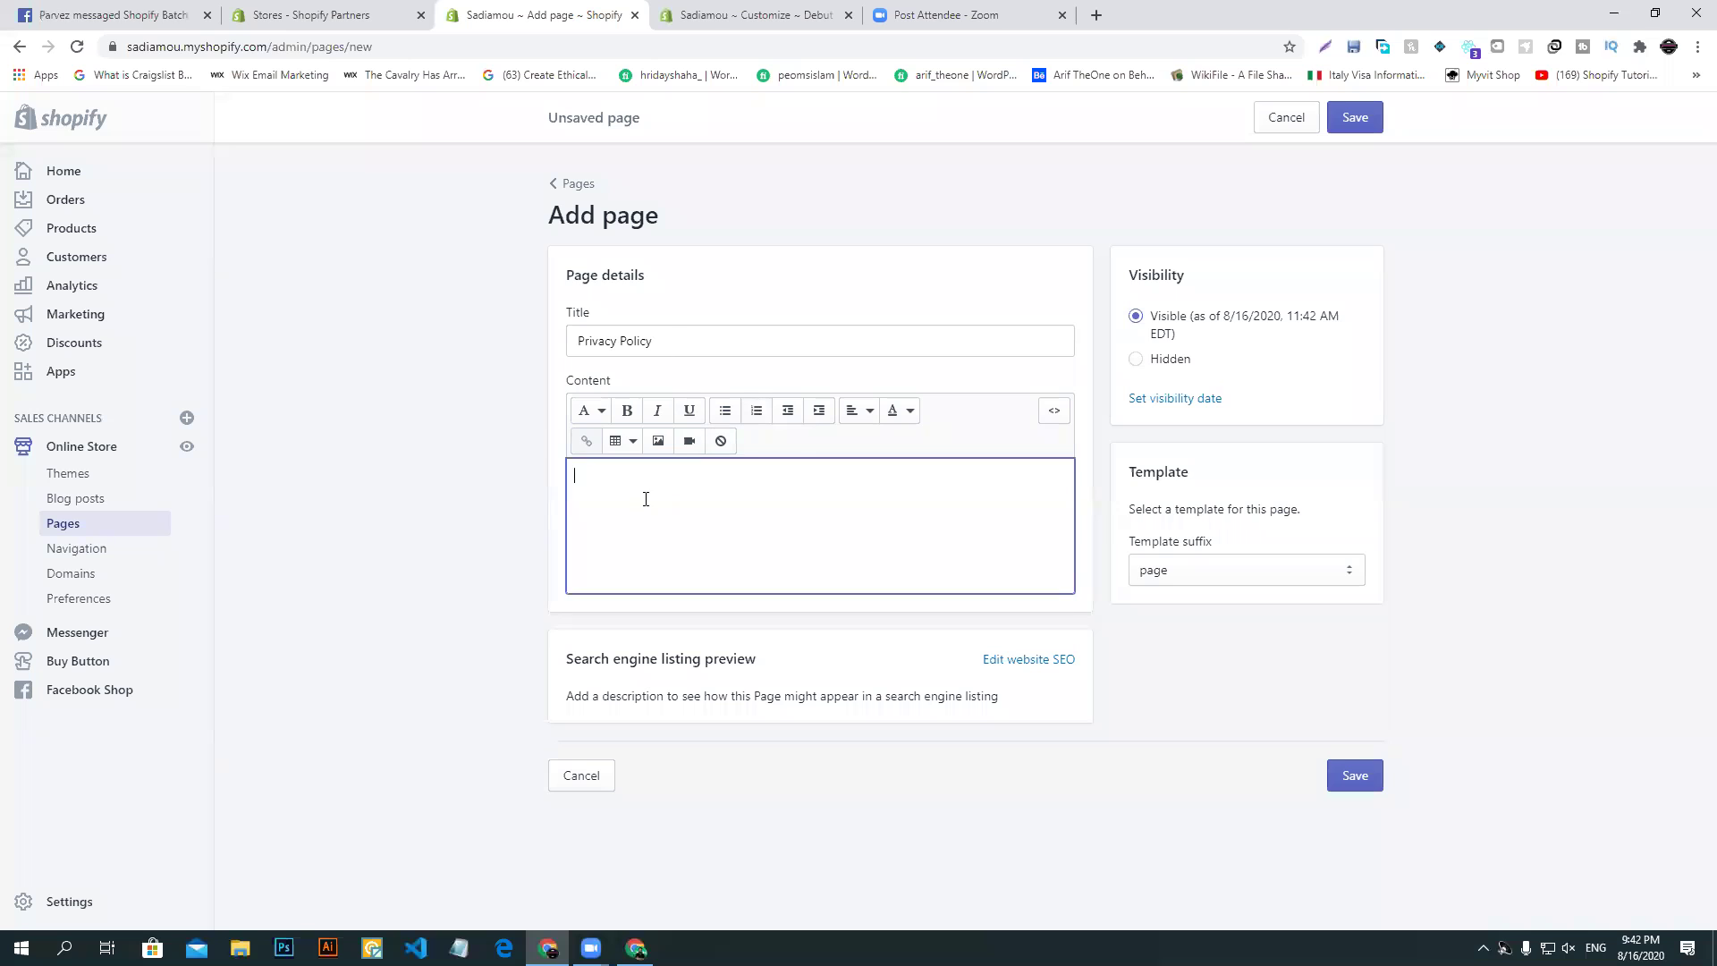
key(ctrl+v)
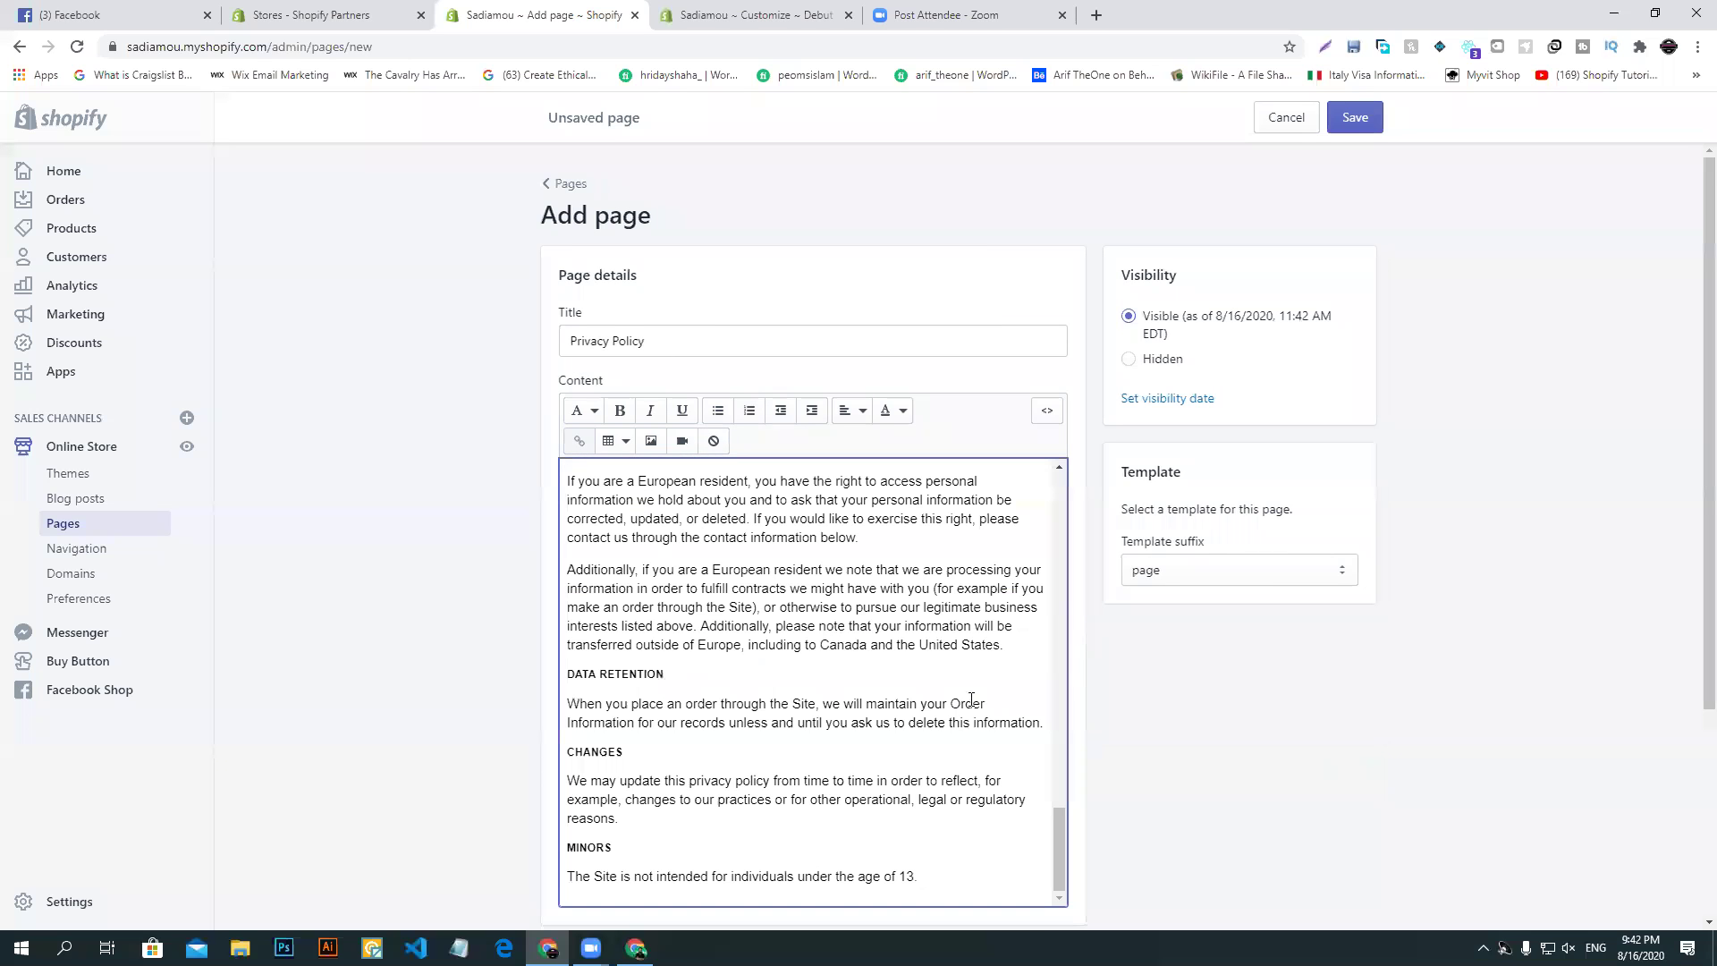
click(1355, 118)
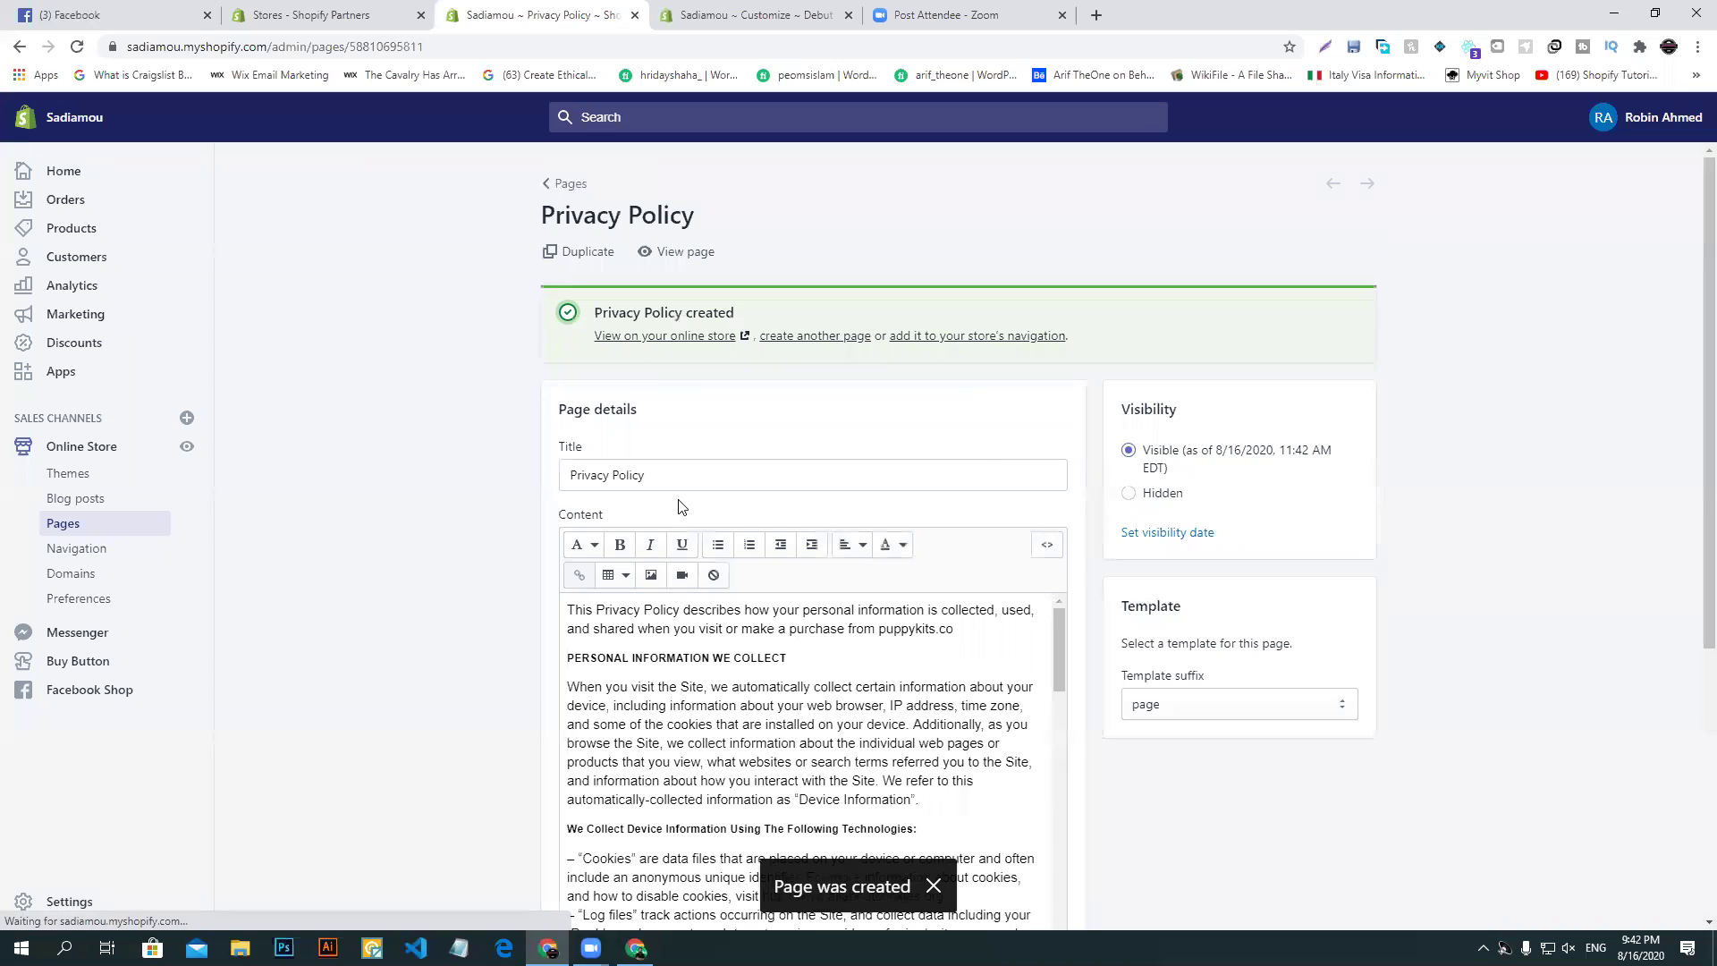
- Start creating another Sadiamou page and open puppykits' Terms Of Service page from its Need Help links
click(815, 336)
click(635, 948)
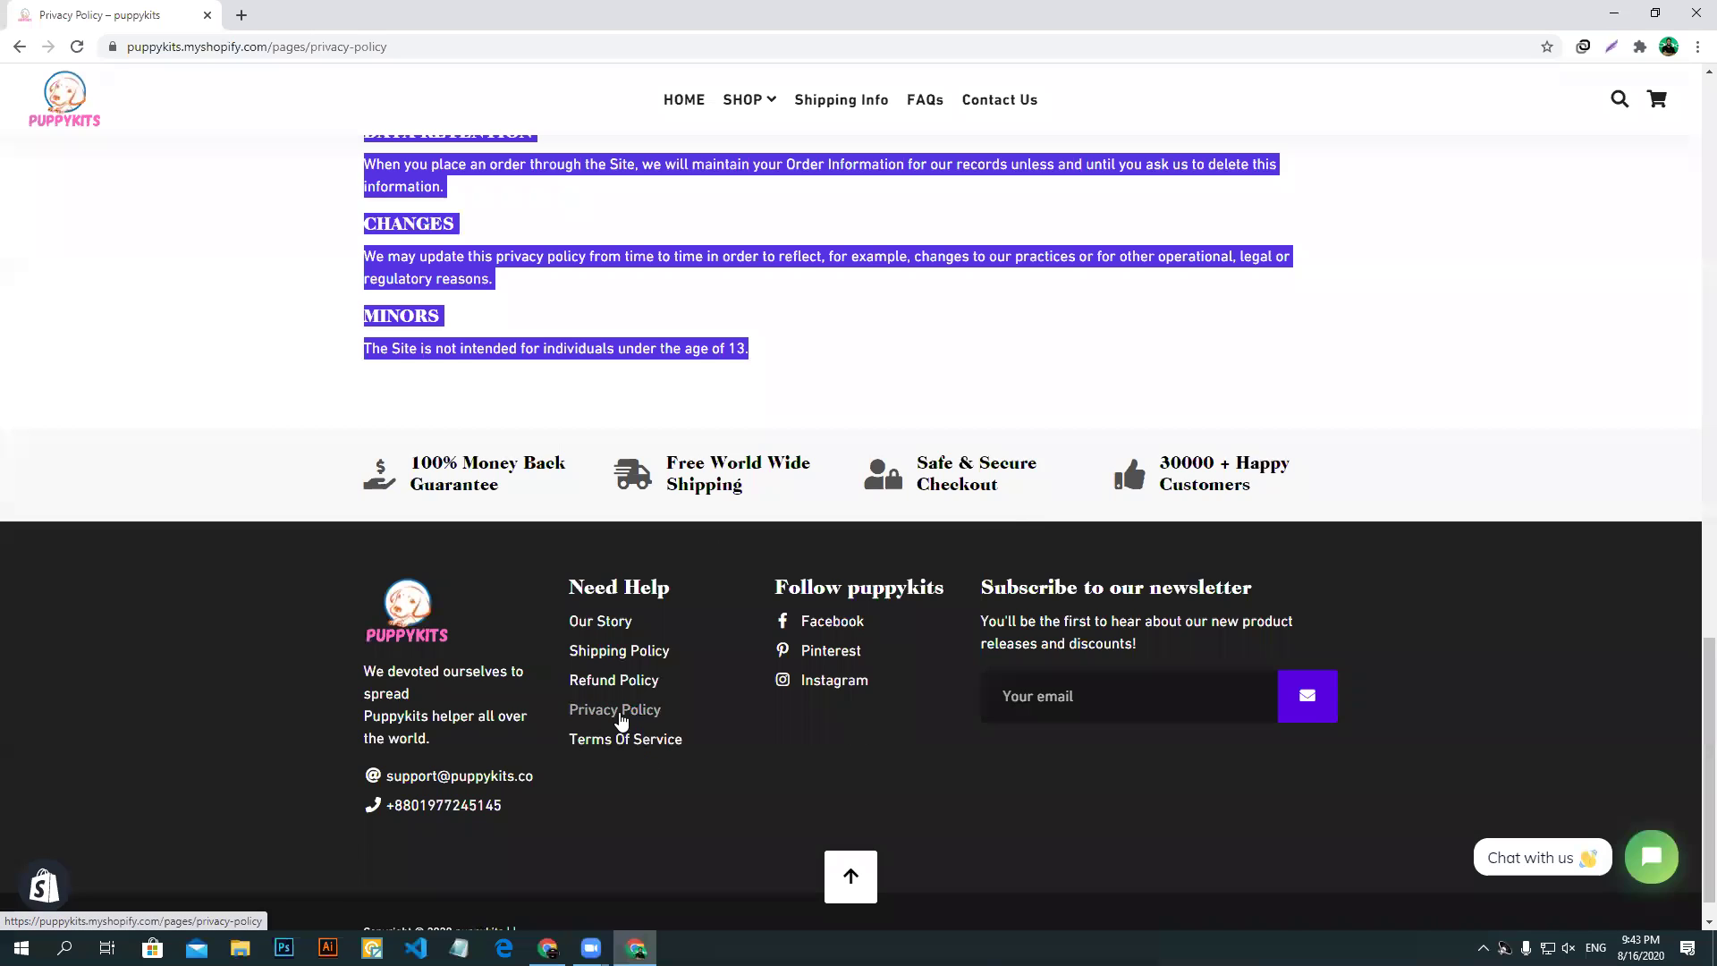
scroll(858, 698, up, 13)
scroll(889, 687, down, 4)
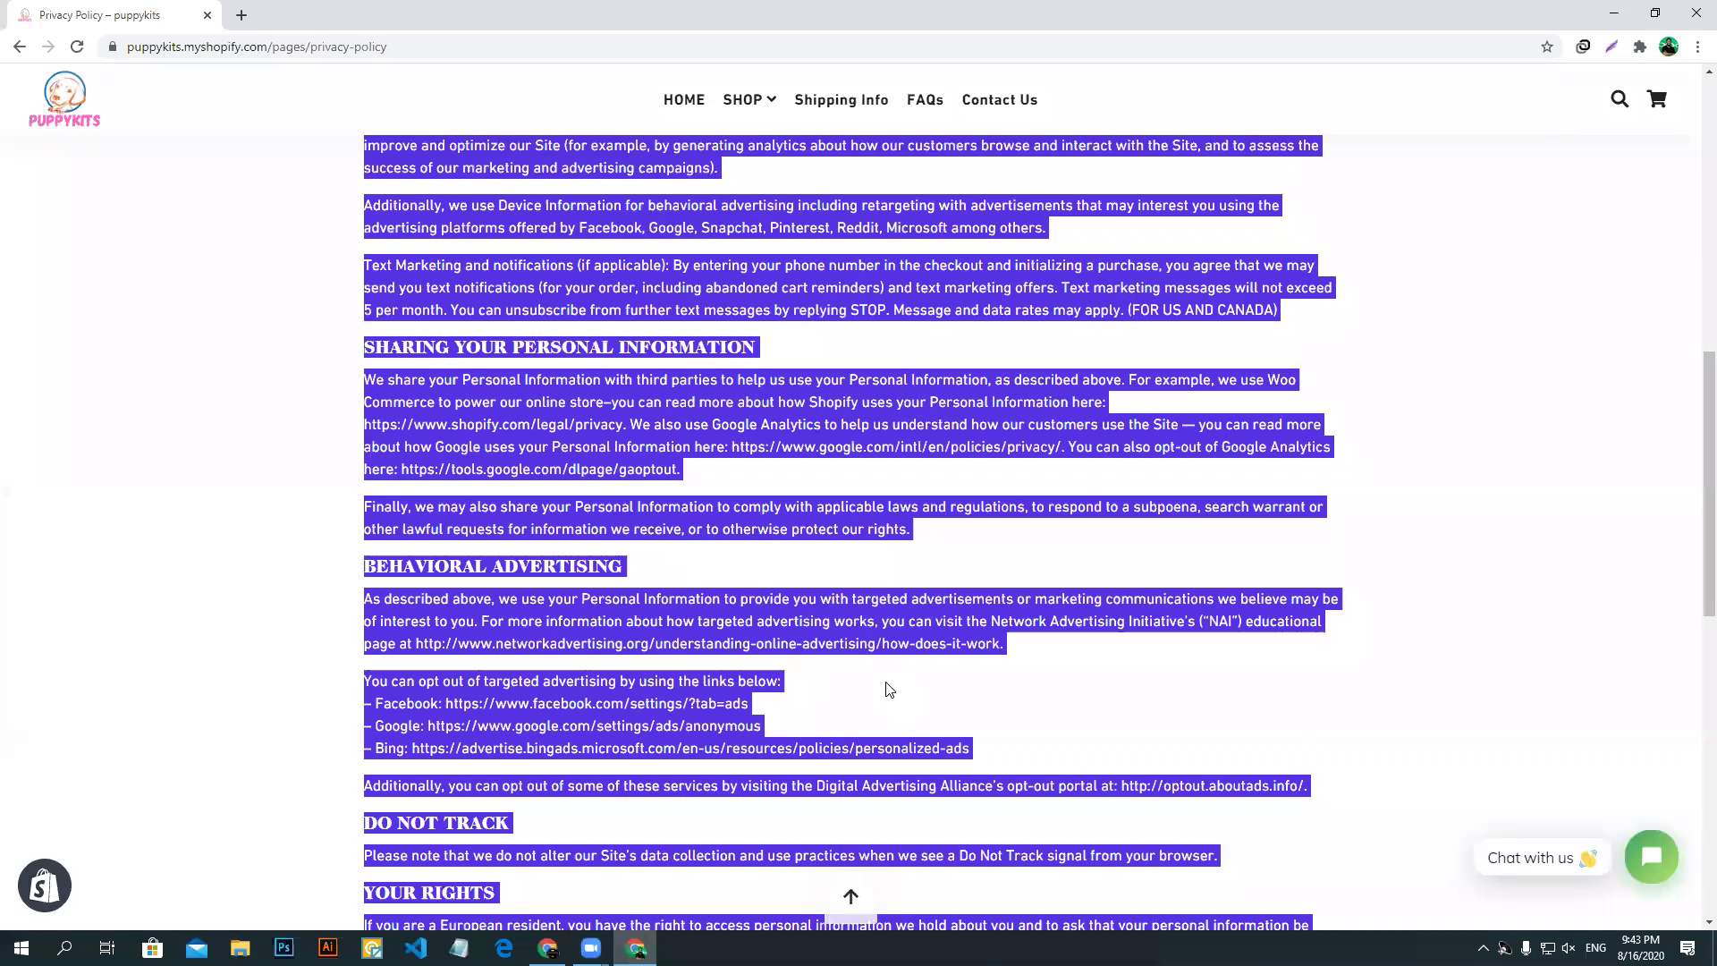
scroll(631, 720, down, 10)
click(620, 702)
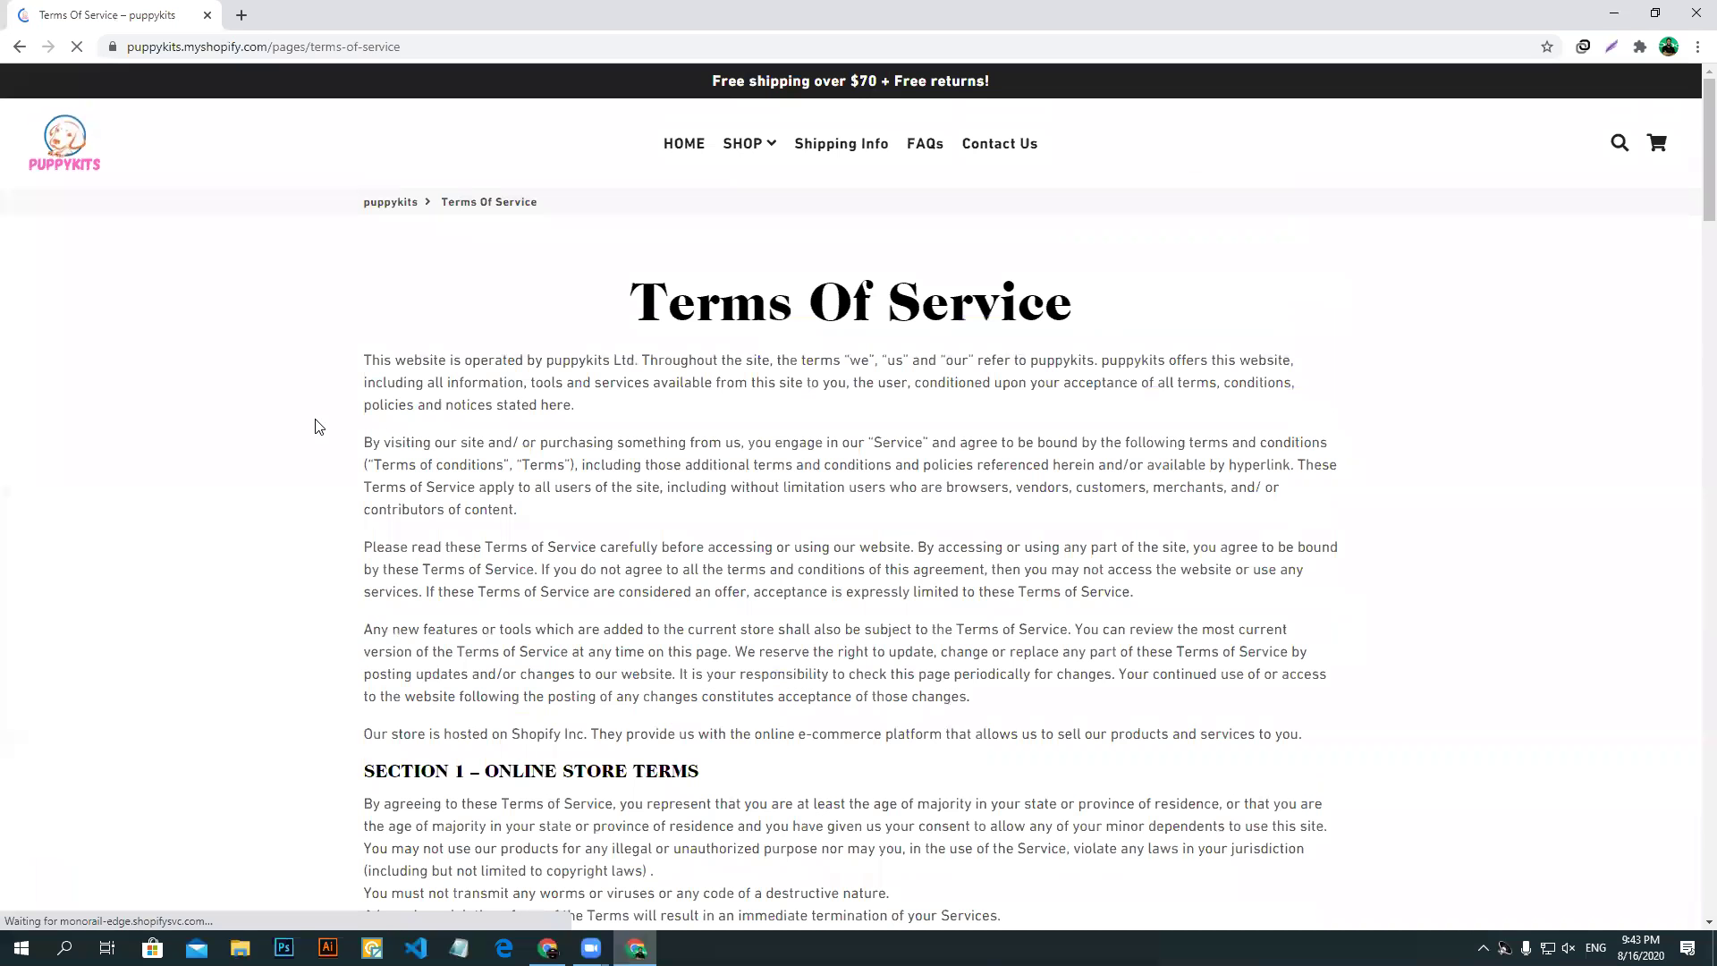
- Copy puppykits' "Terms Of Service" heading into the new Sadiamou page's title and place the cursor in its content
drag(621, 307, 1145, 297)
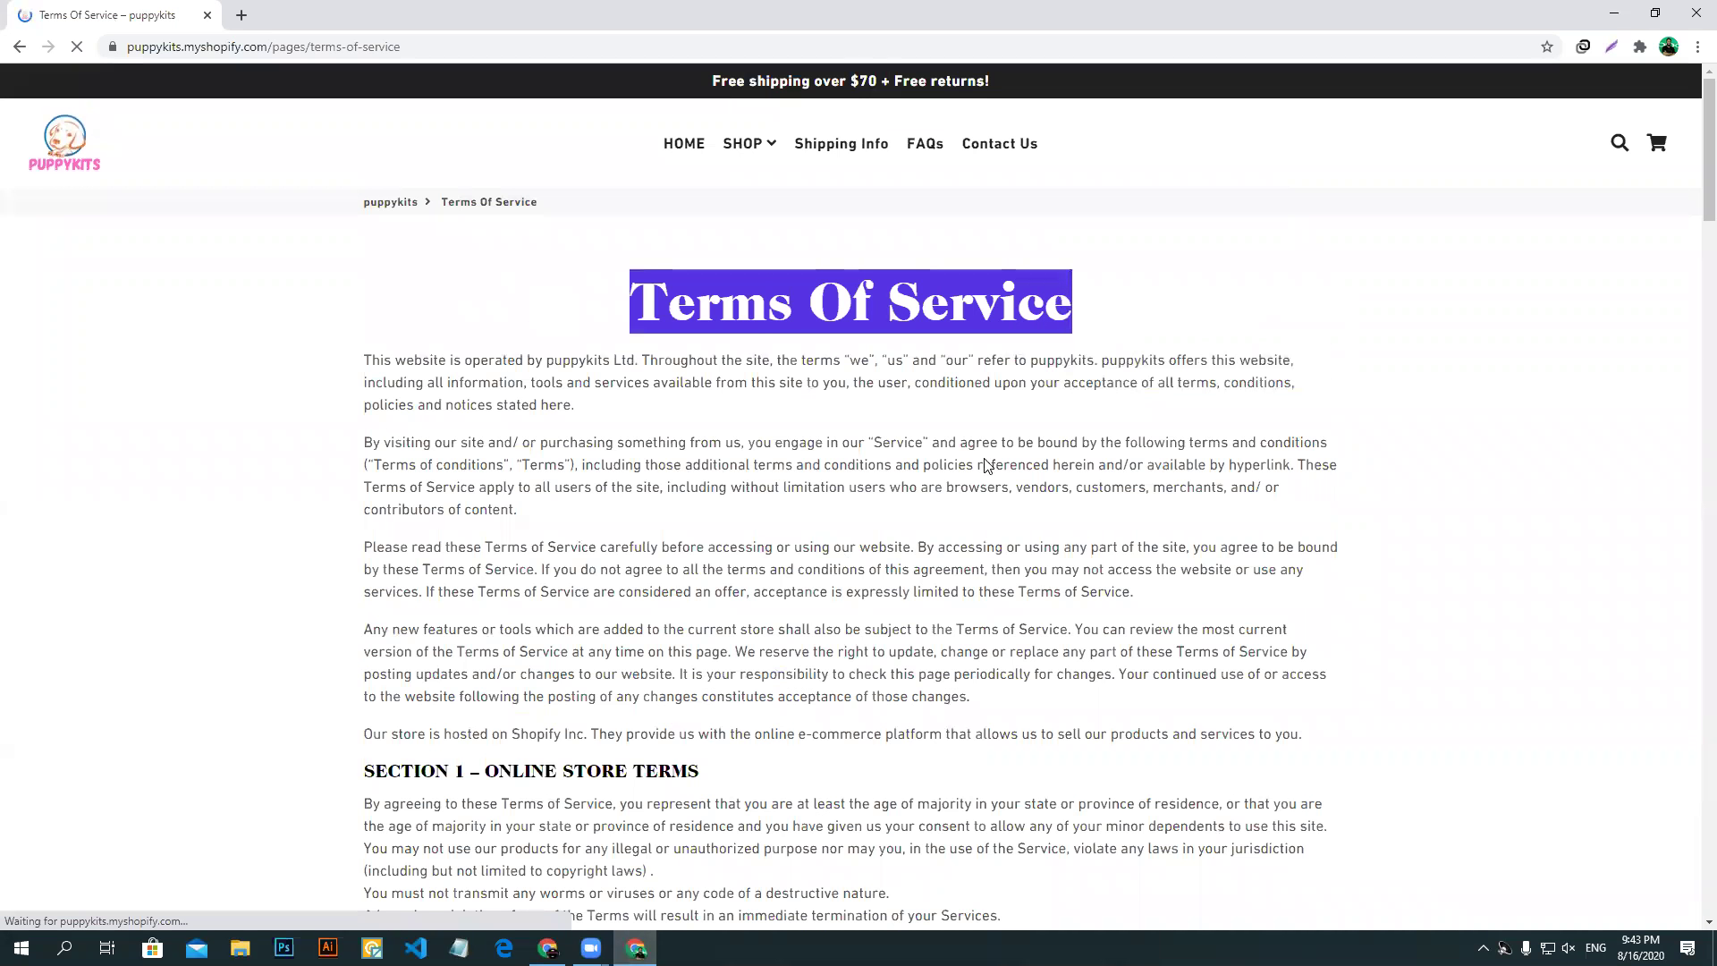
key(ctrl+c)
click(548, 948)
click(670, 340)
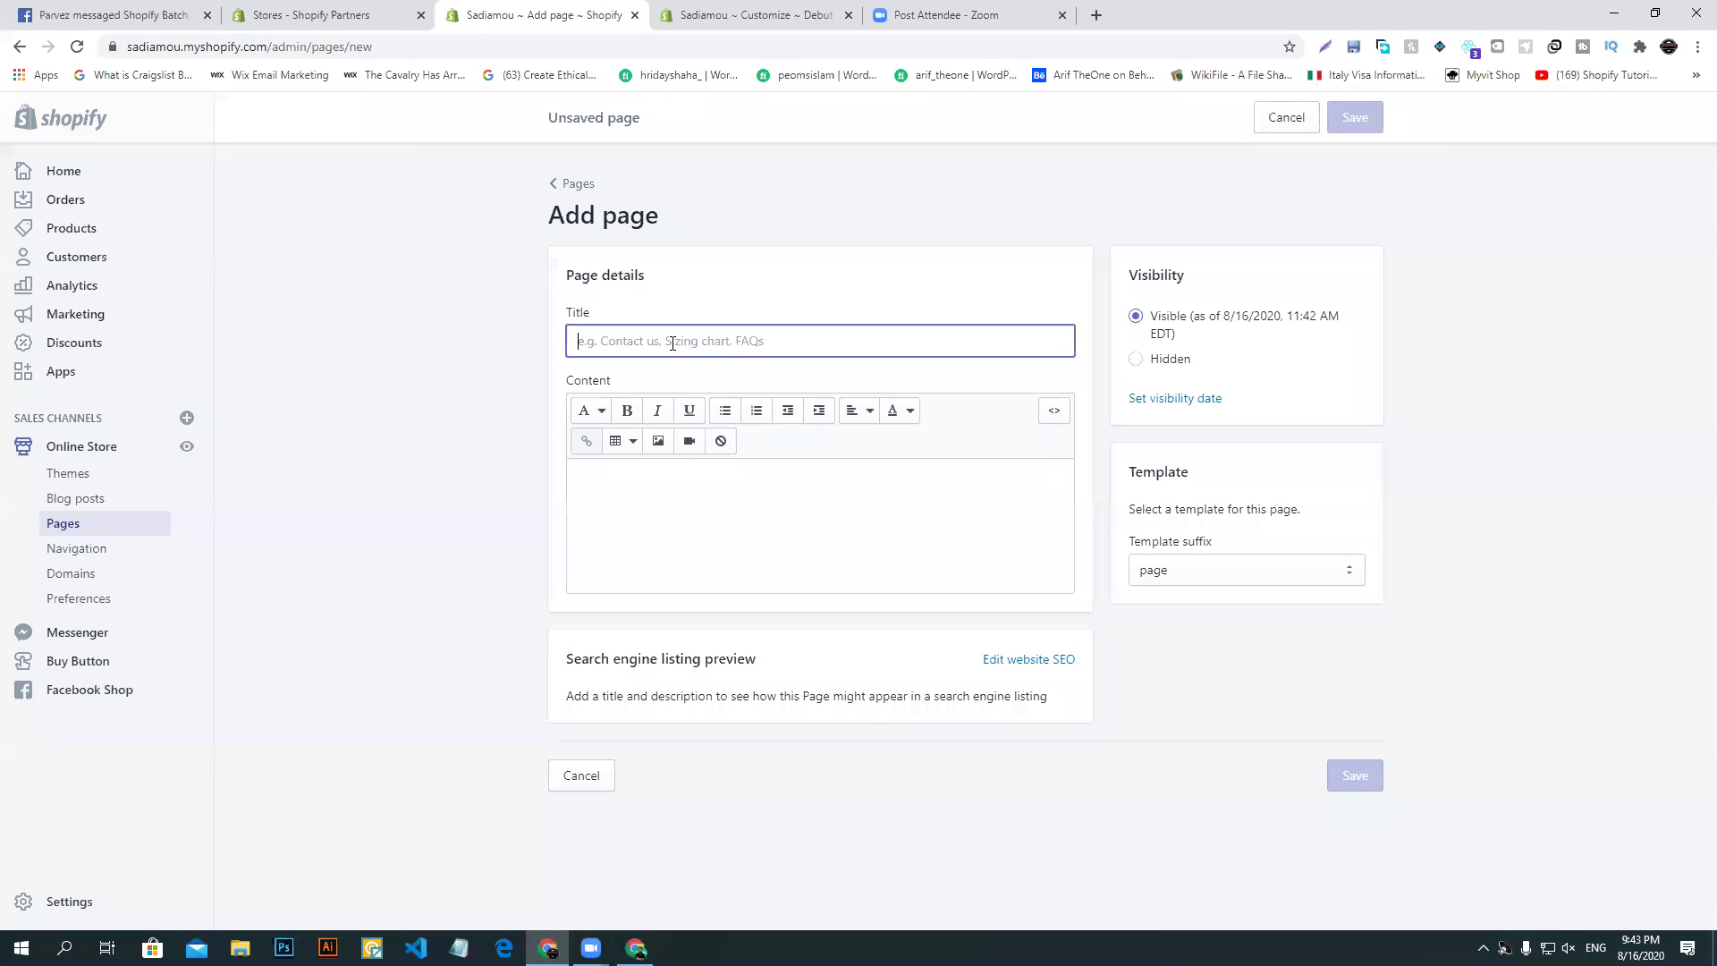
key(ctrl+v)
click(664, 555)
- Copy the full body text of puppykits' Terms Of Service page and return to the new Sadiamou page
click(636, 948)
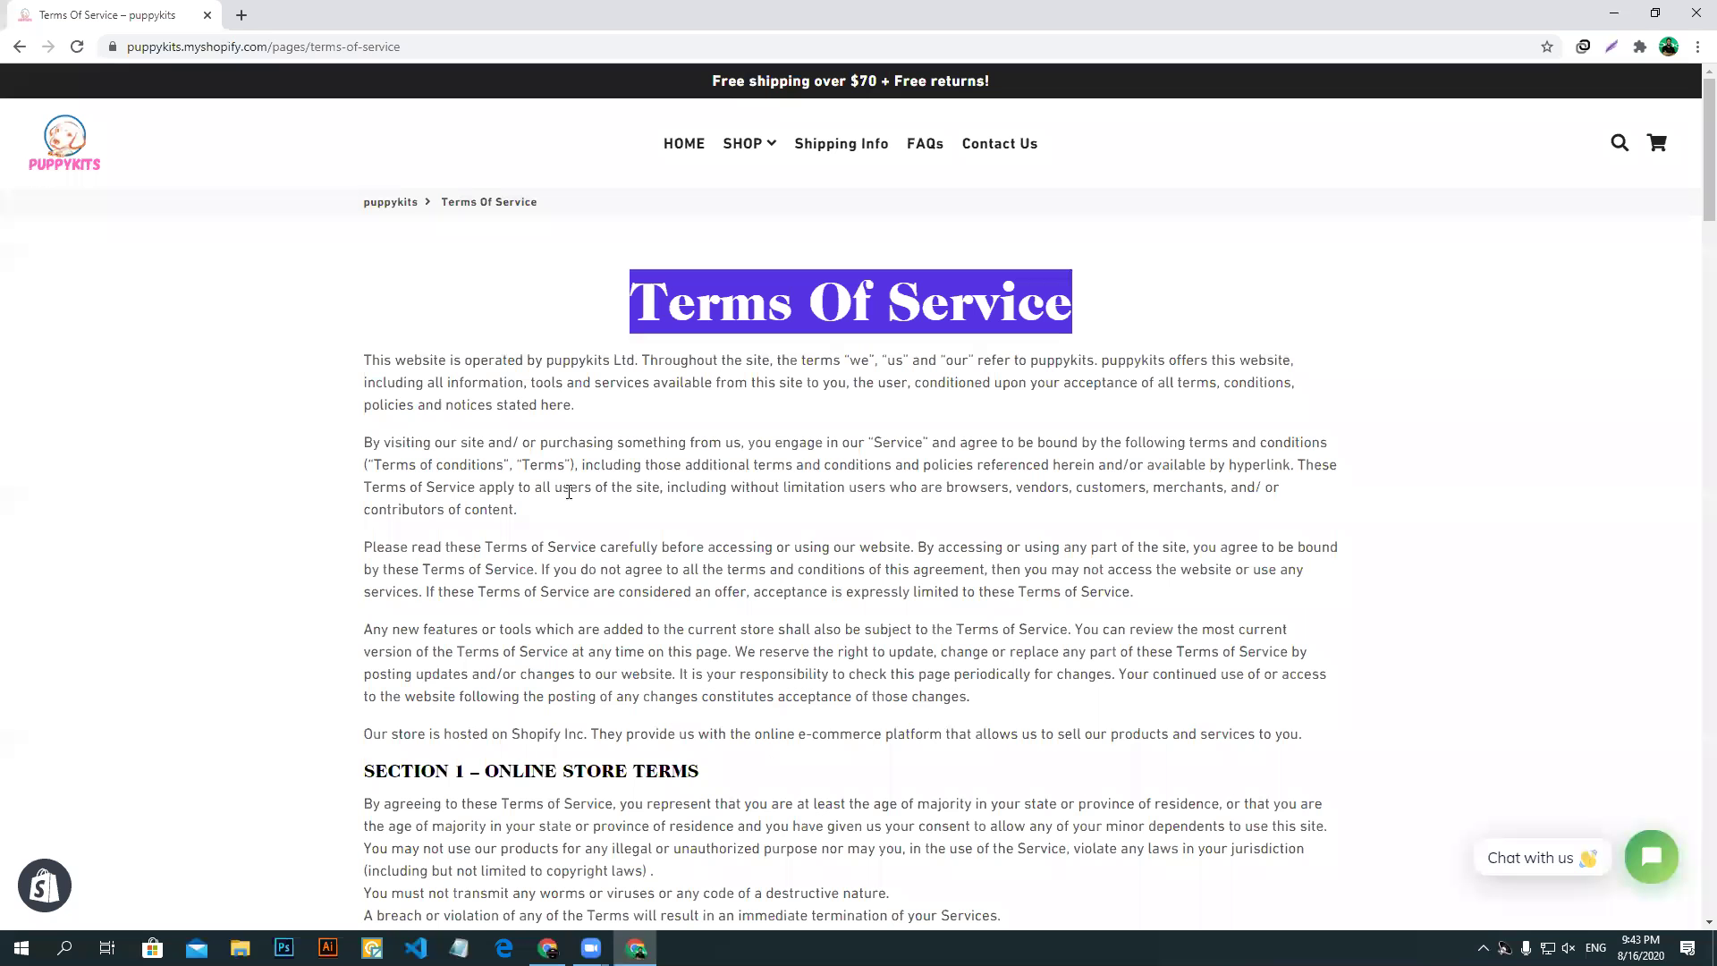
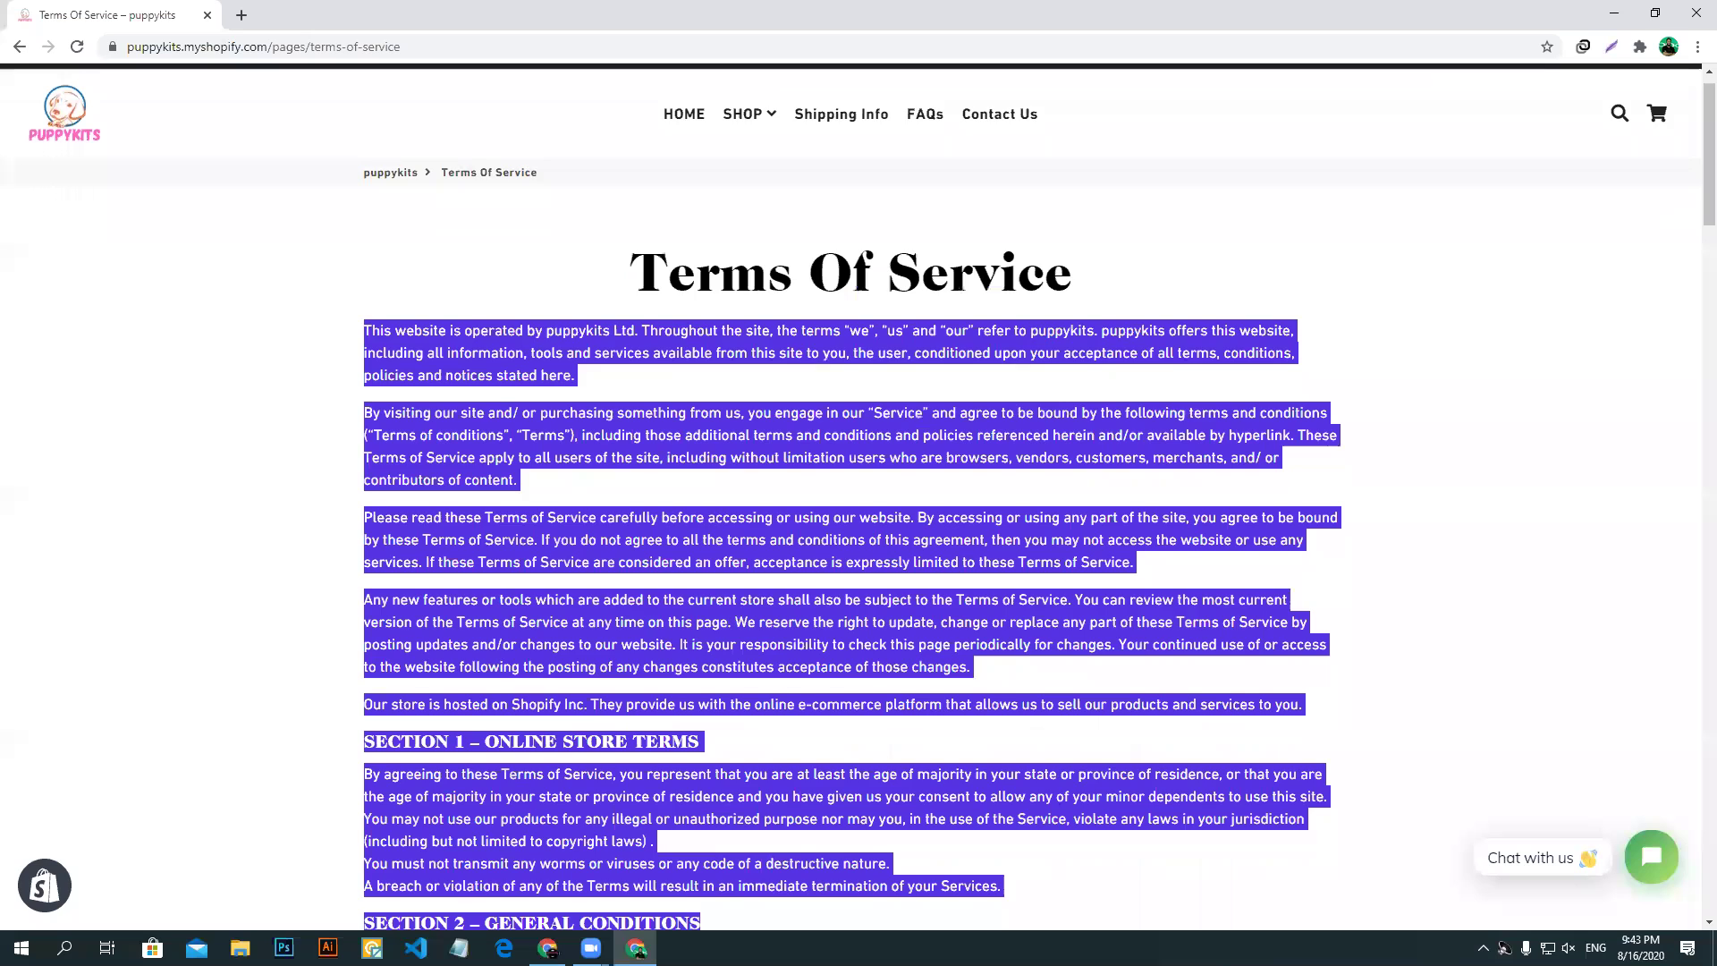
scroll(1040, 816, down, 15)
scroll(1091, 451, down, 10)
drag(1201, 555, 1326, 752)
right_click(941, 637)
click(1048, 662)
key(alt+Tab)
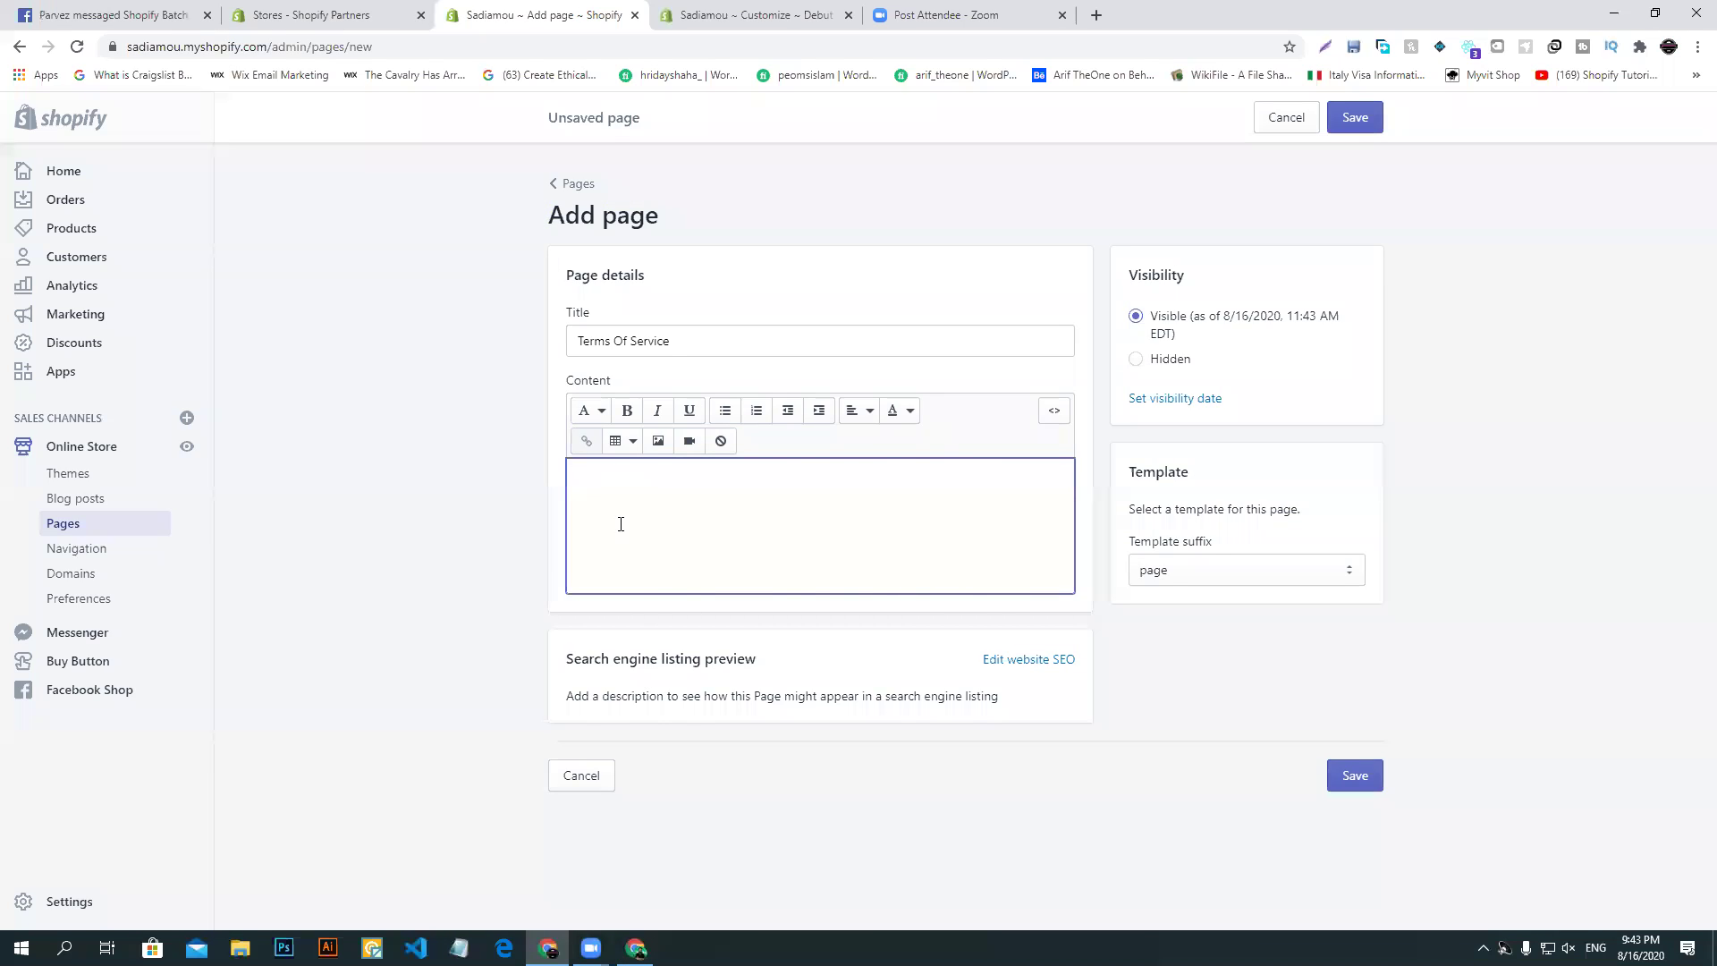
- Fill the Terms Of Service page's content with the copied puppykits text and save the page
key(ctrl+v)
click(1352, 122)
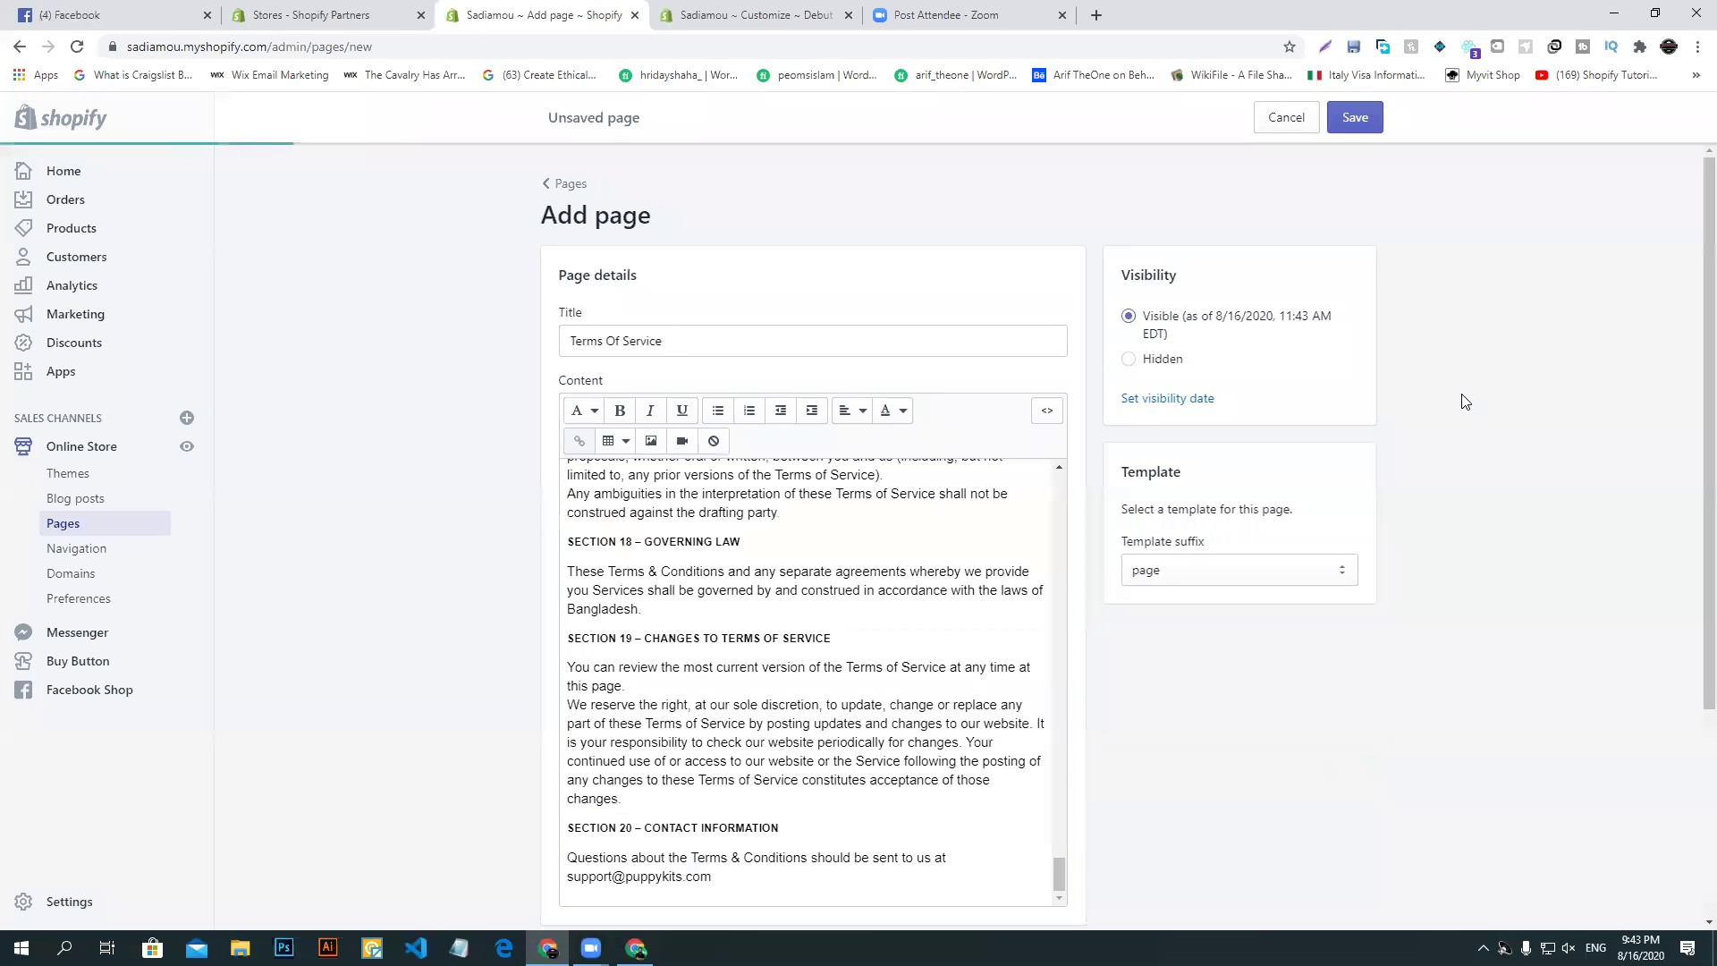
- Switch to Facebook and read the Shopify Batch 2 group chat, including the shared meeting screenshot
click(79, 12)
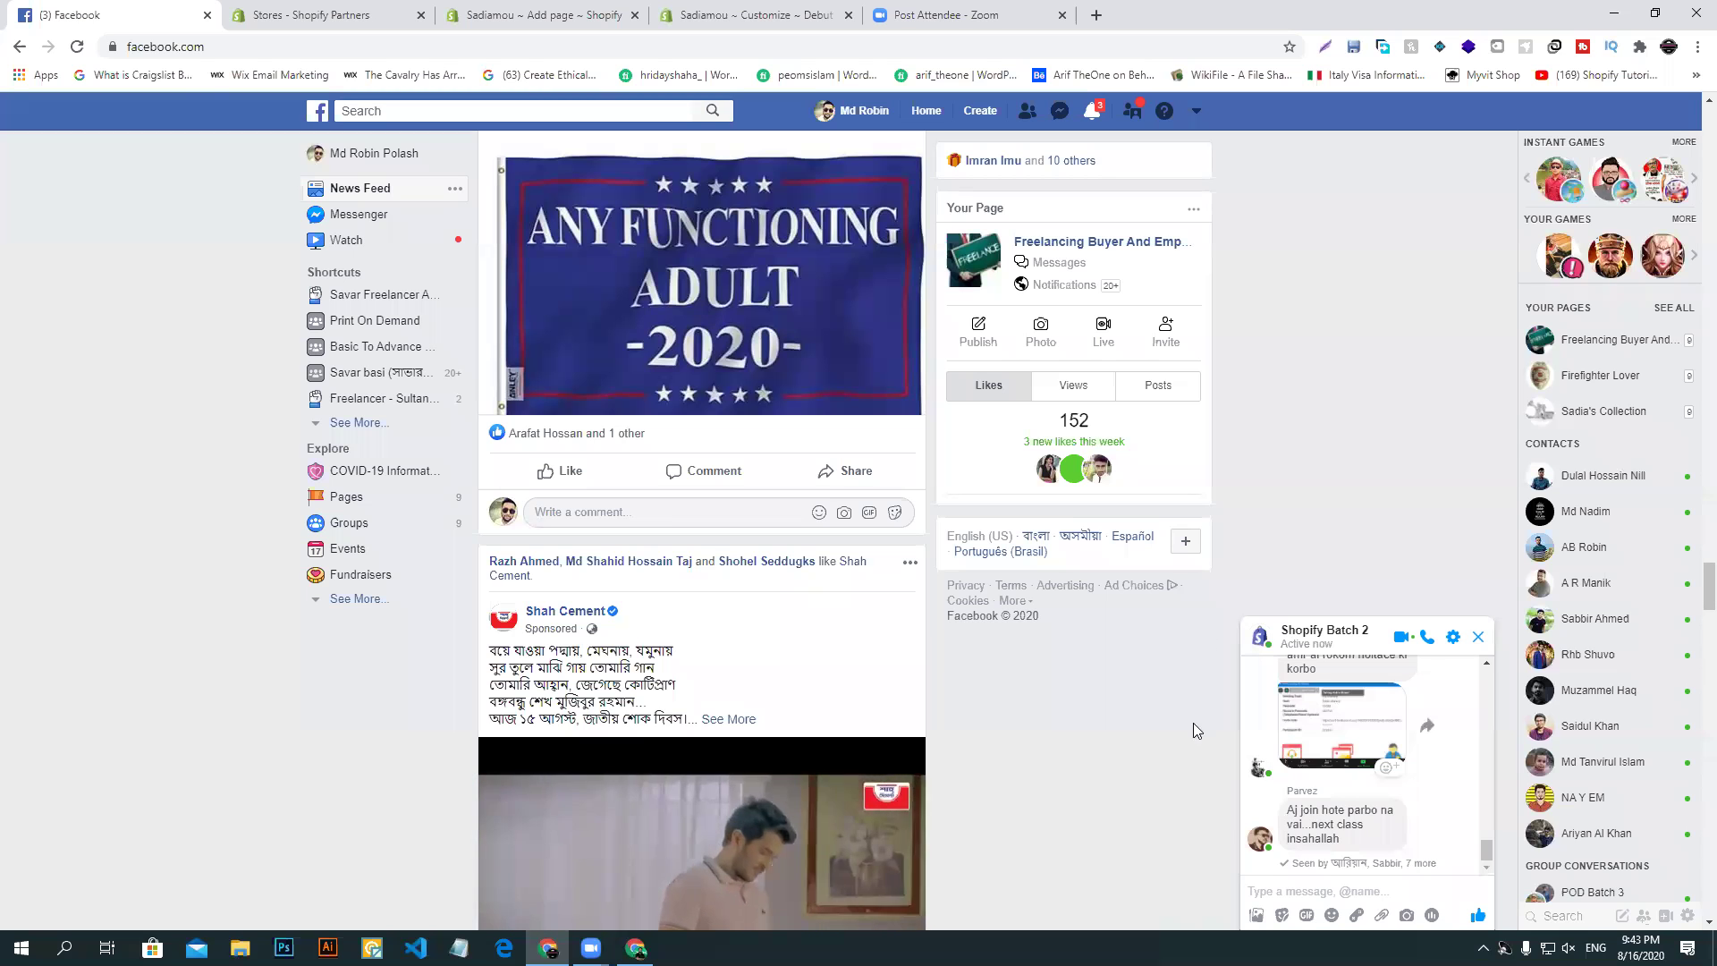
scroll(1449, 756, up, 2)
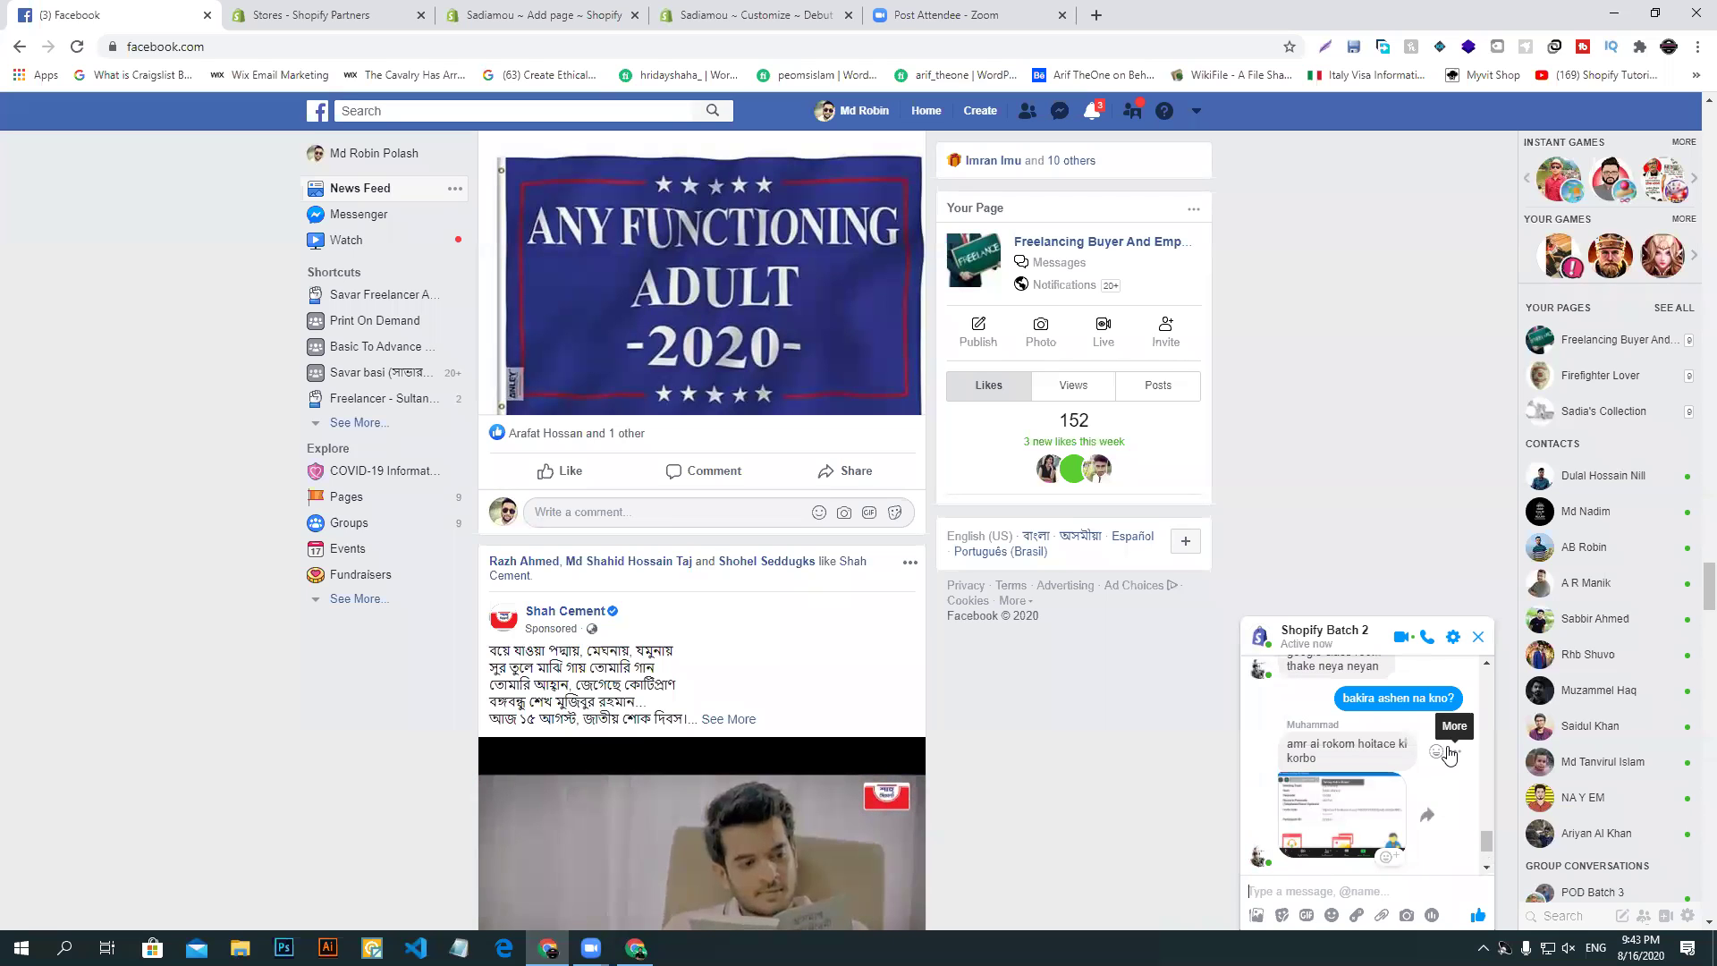
scroll(1422, 751, down, 2)
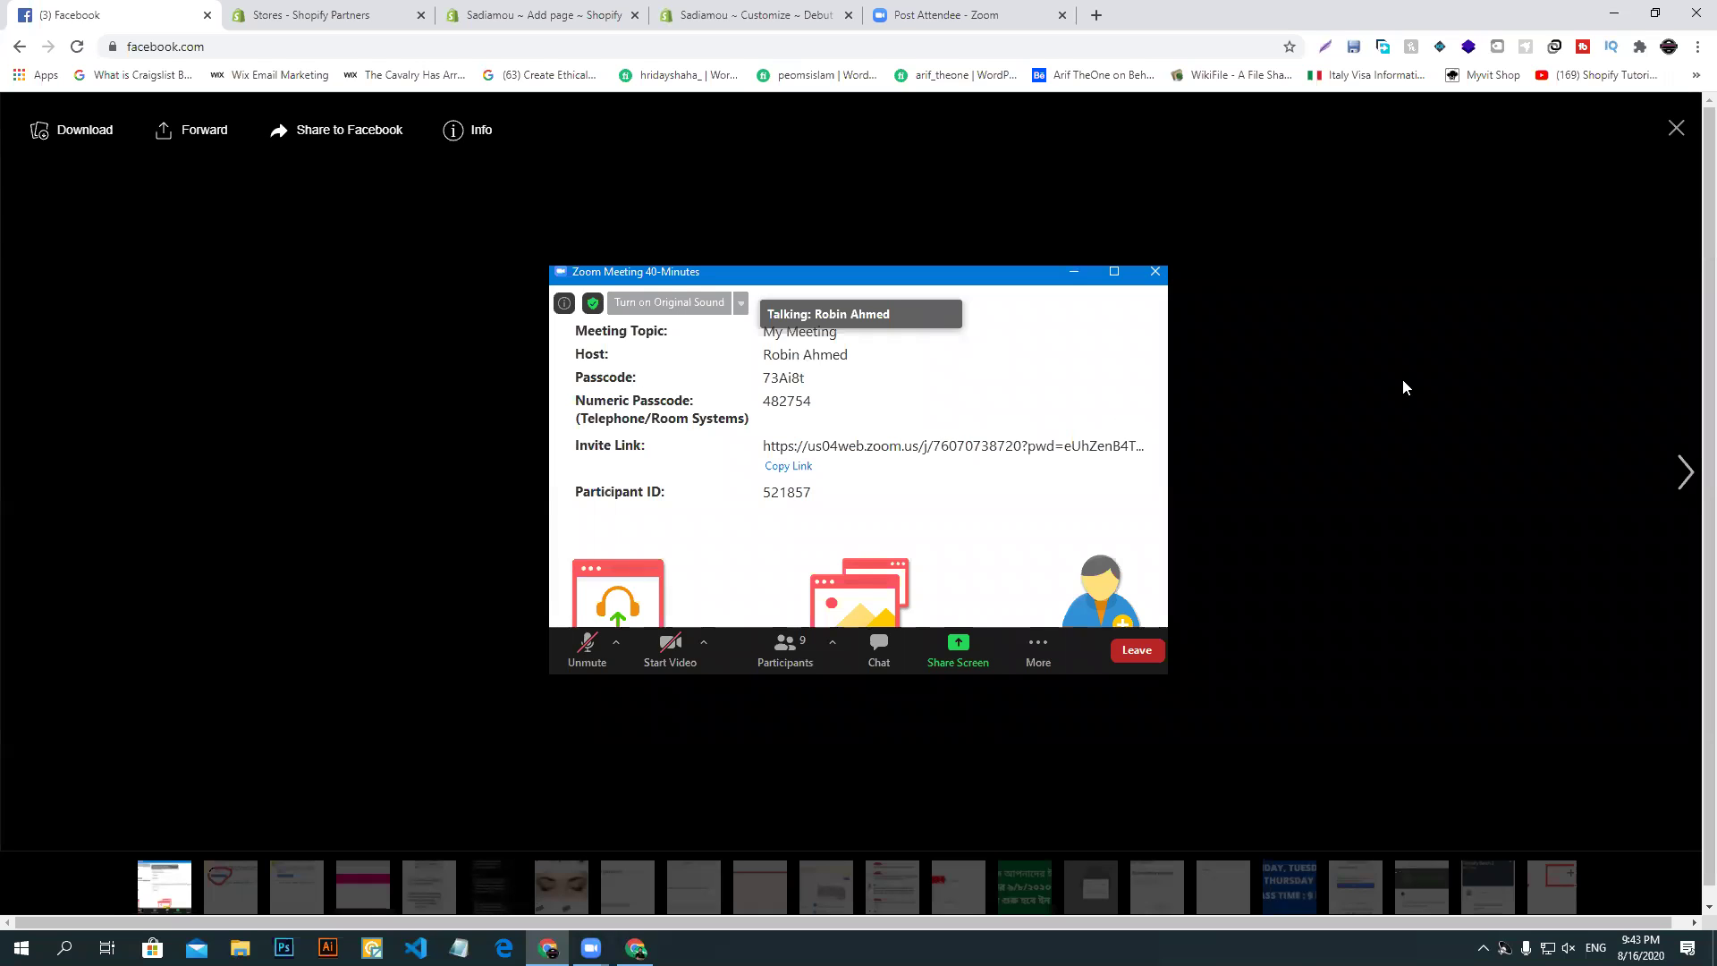
click(1676, 133)
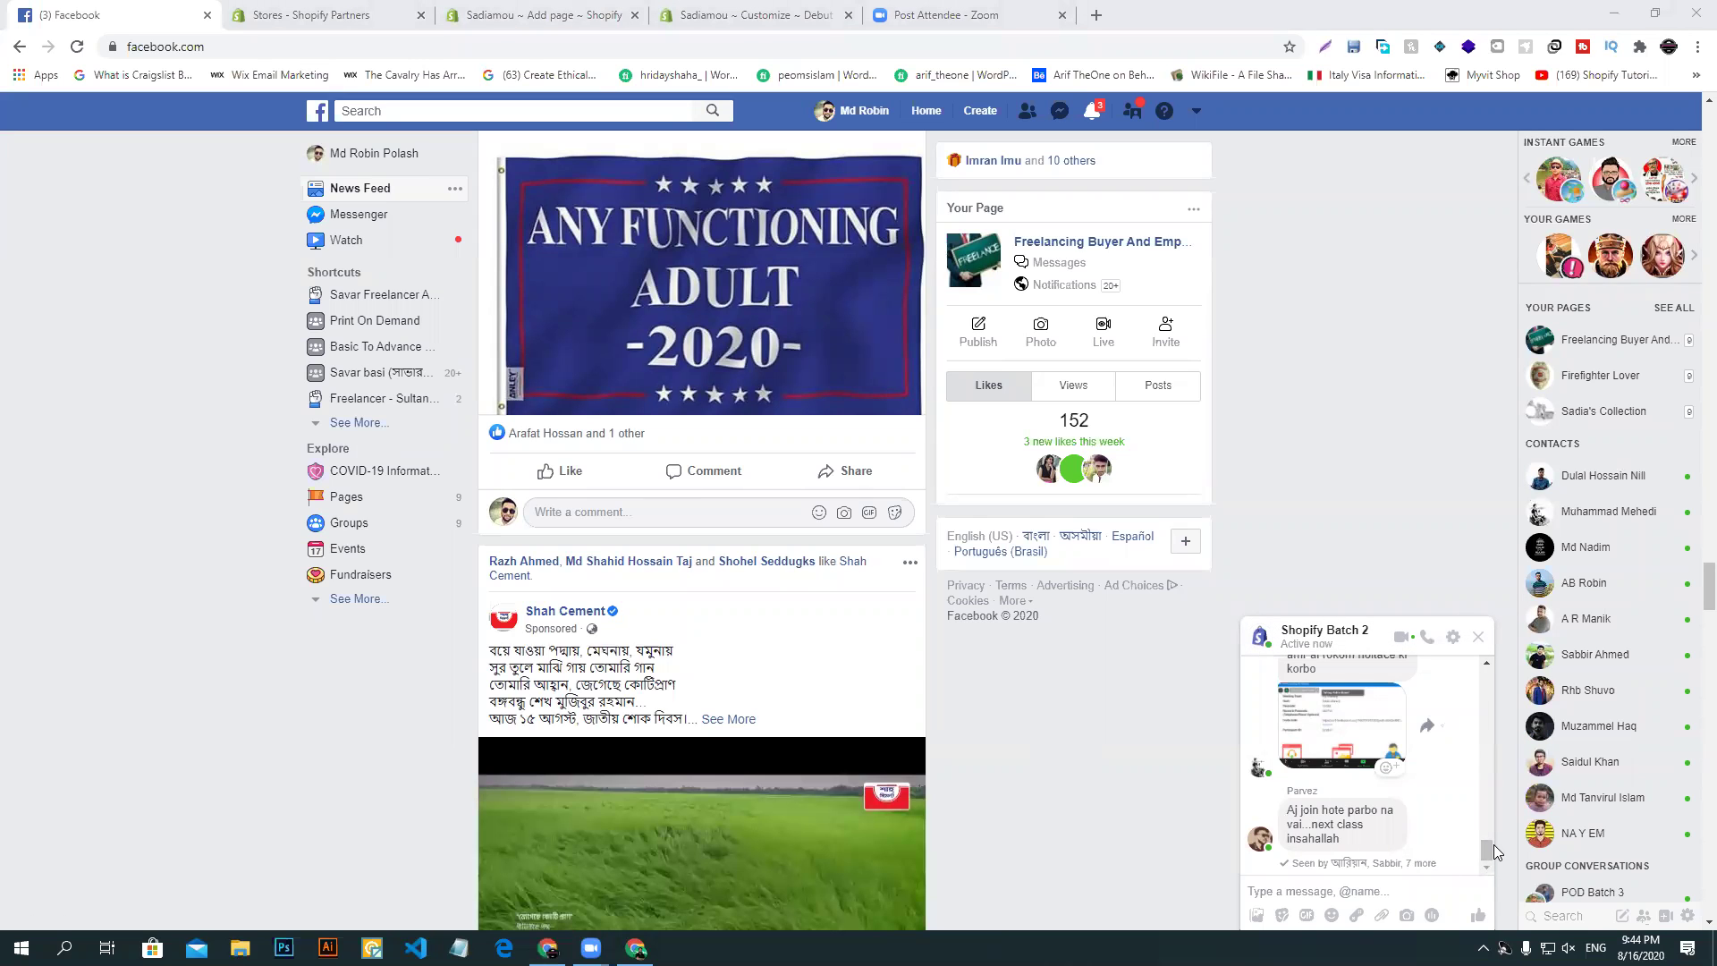
mouse_move(1483, 846)
mouse_down()
mouse_move(1489, 823)
mouse_move(1481, 859)
mouse_up()
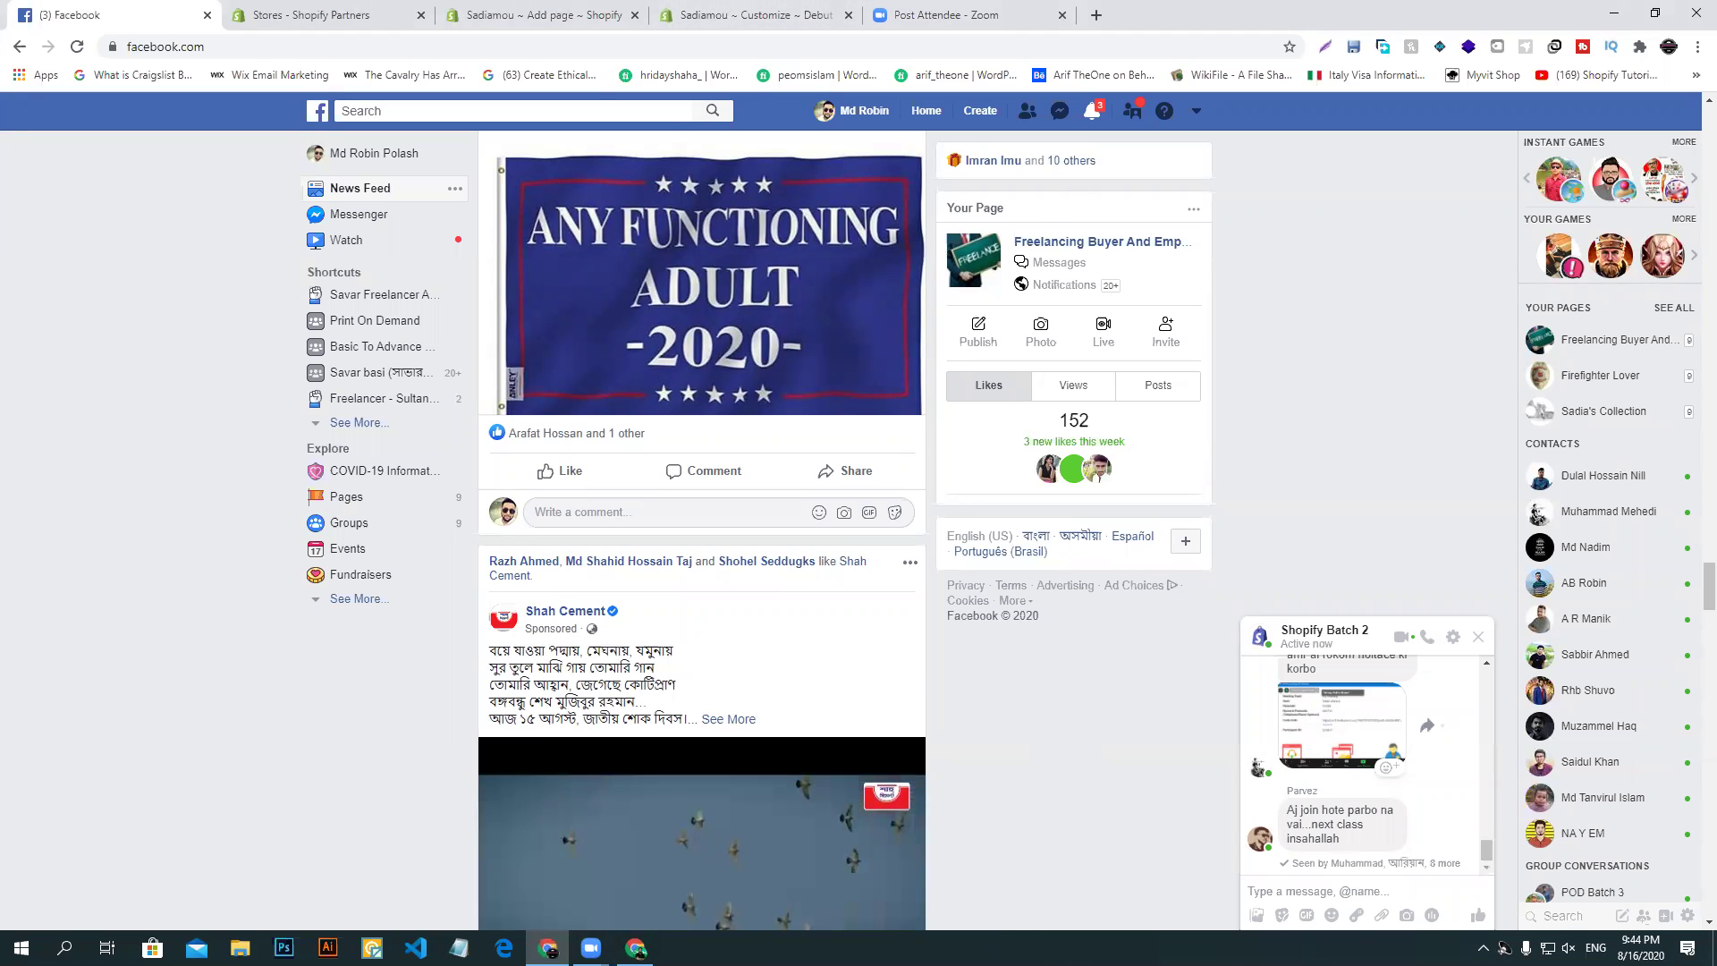
- Review the header of puppykits' Terms Of Service page and the footer in Sadiamou's theme preview
key(alt+Tab)
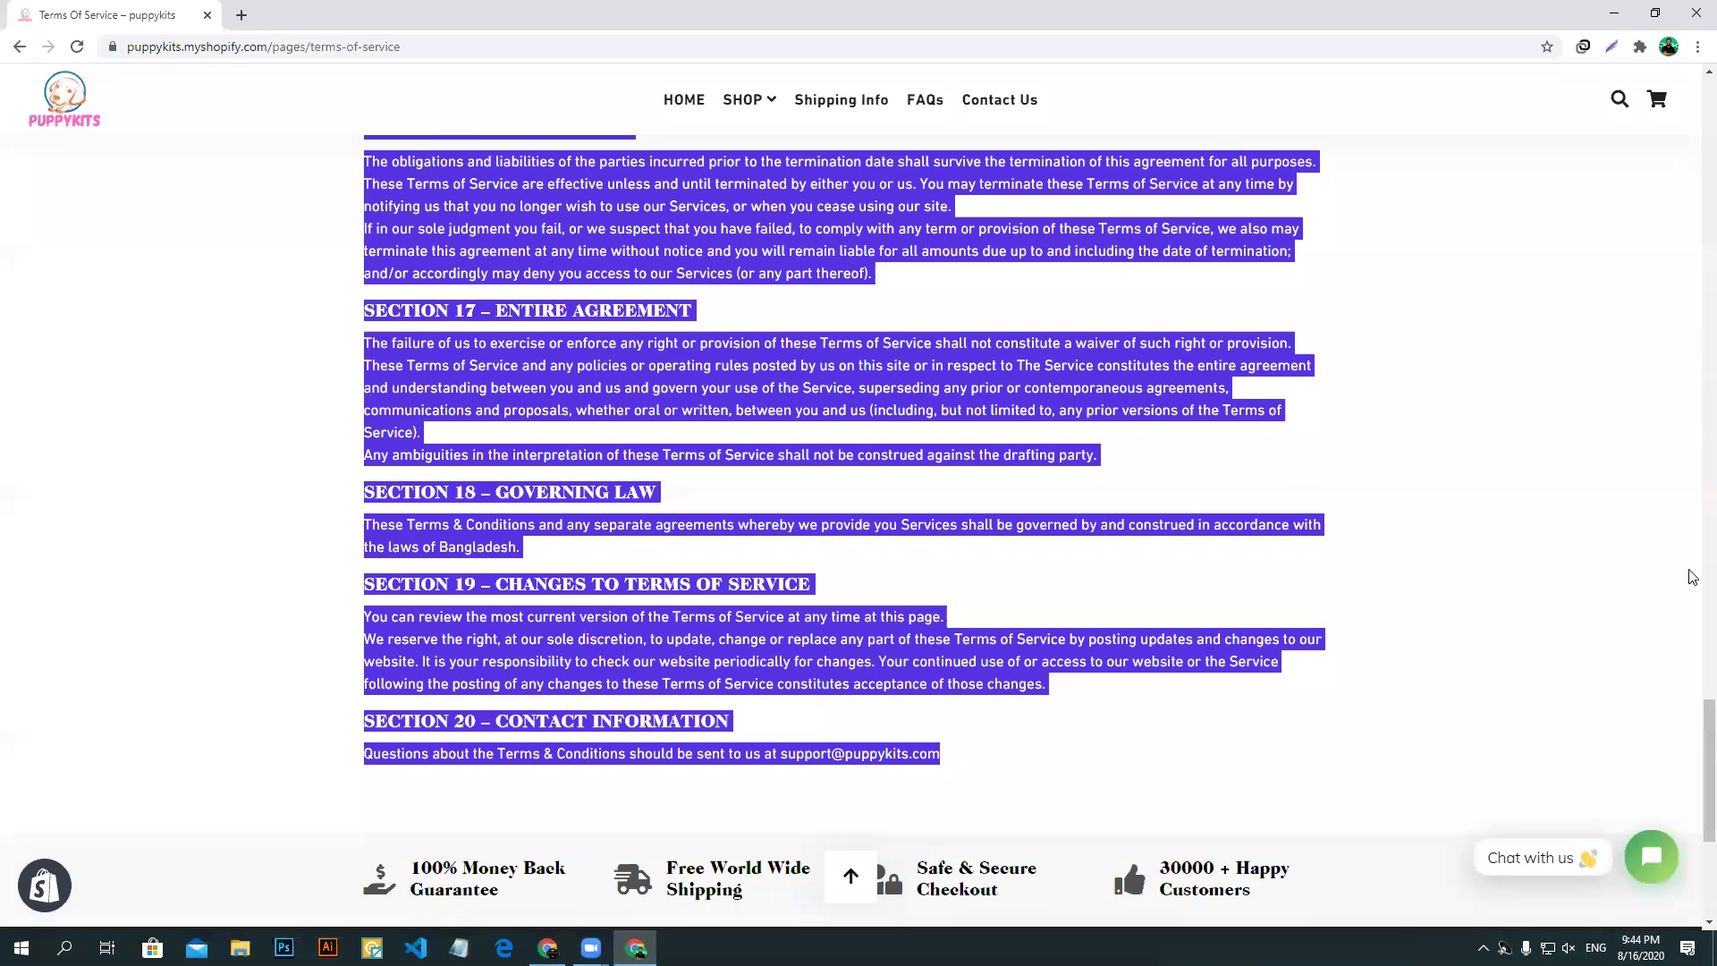
scroll(1694, 427, up, 10)
scroll(1693, 98, up, 15)
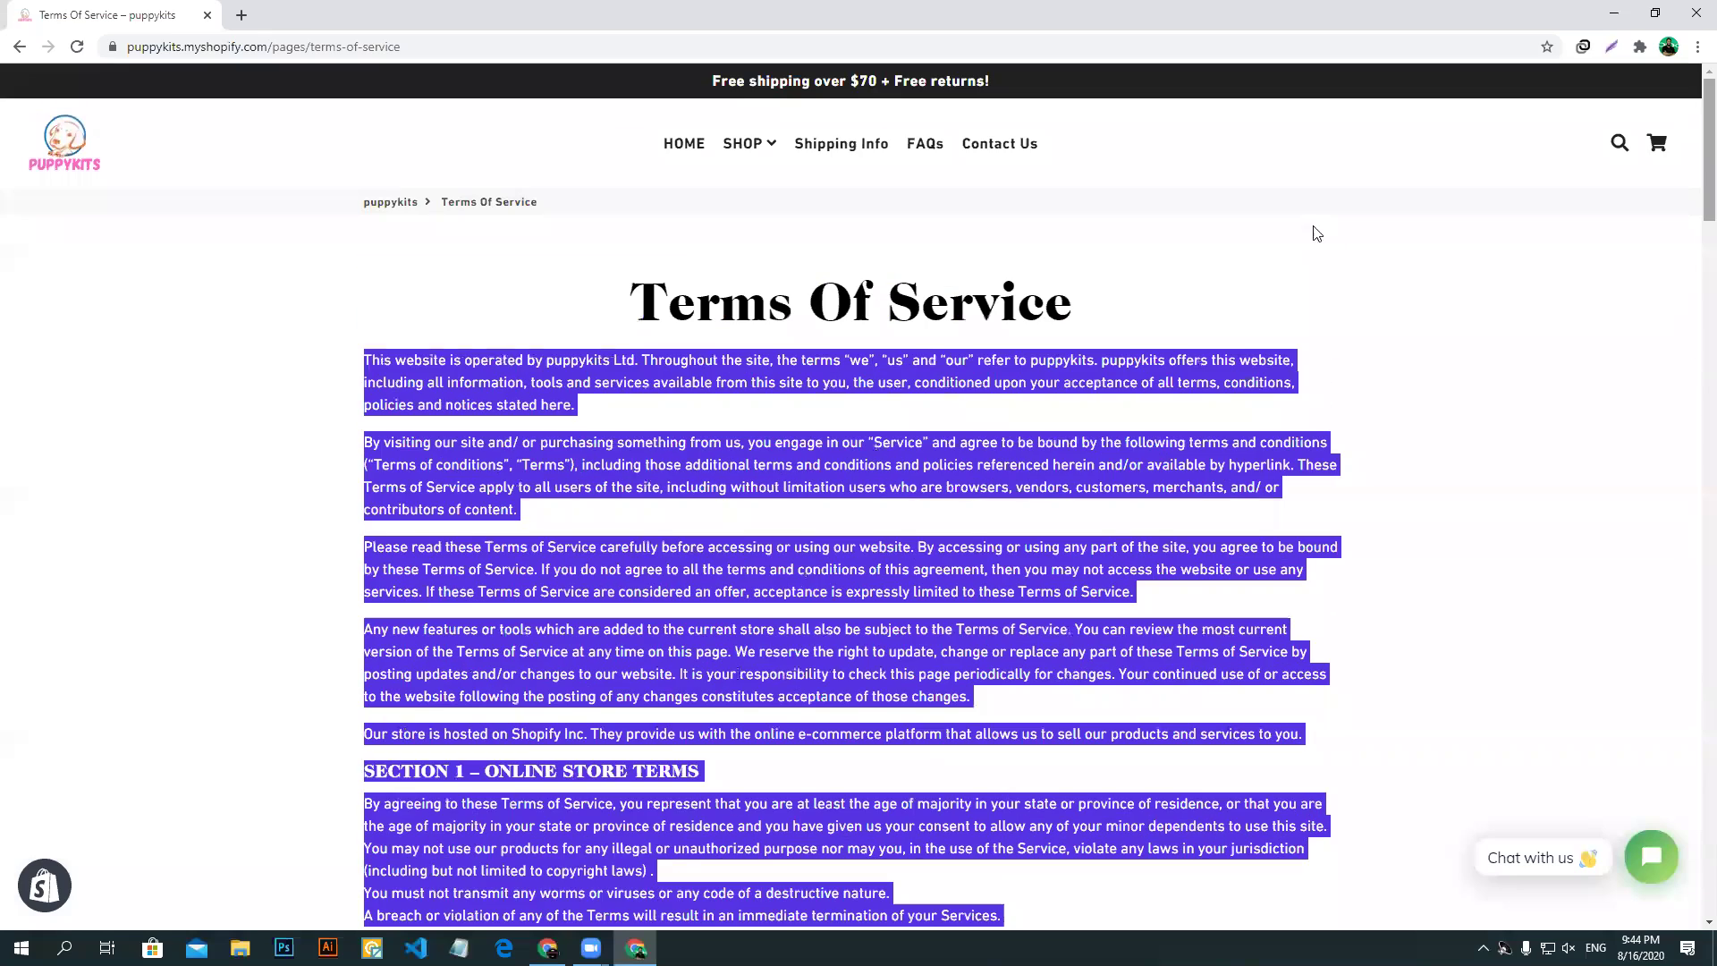
click(113, 369)
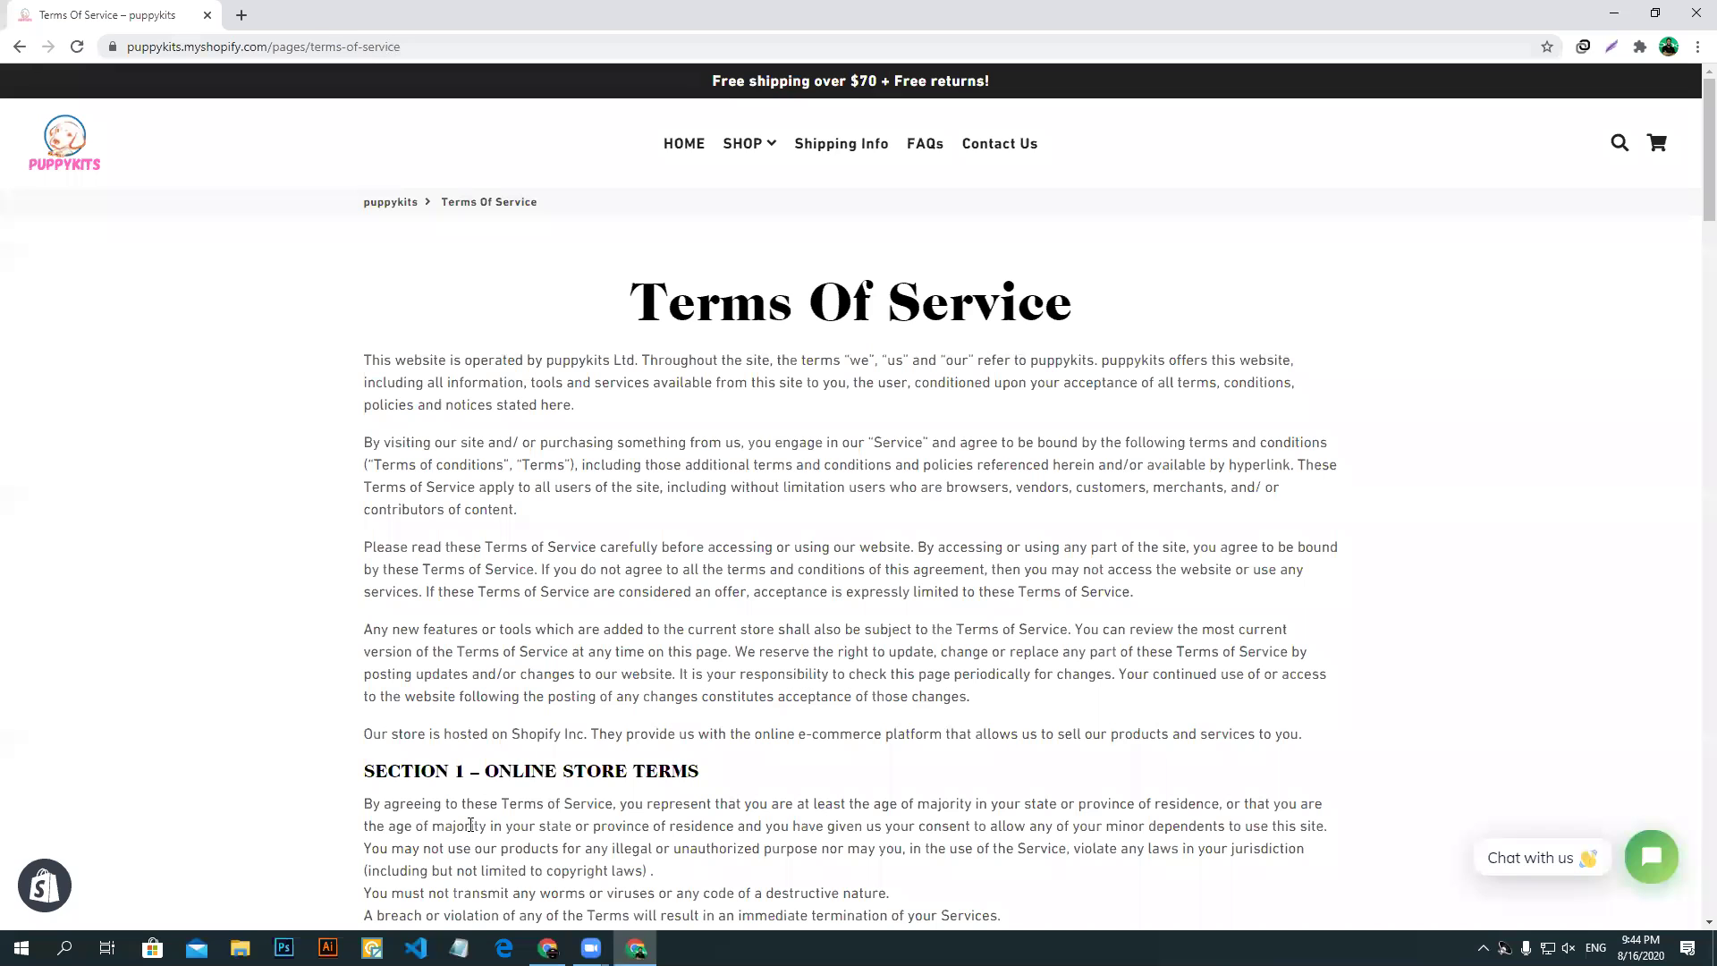
key(alt+Tab)
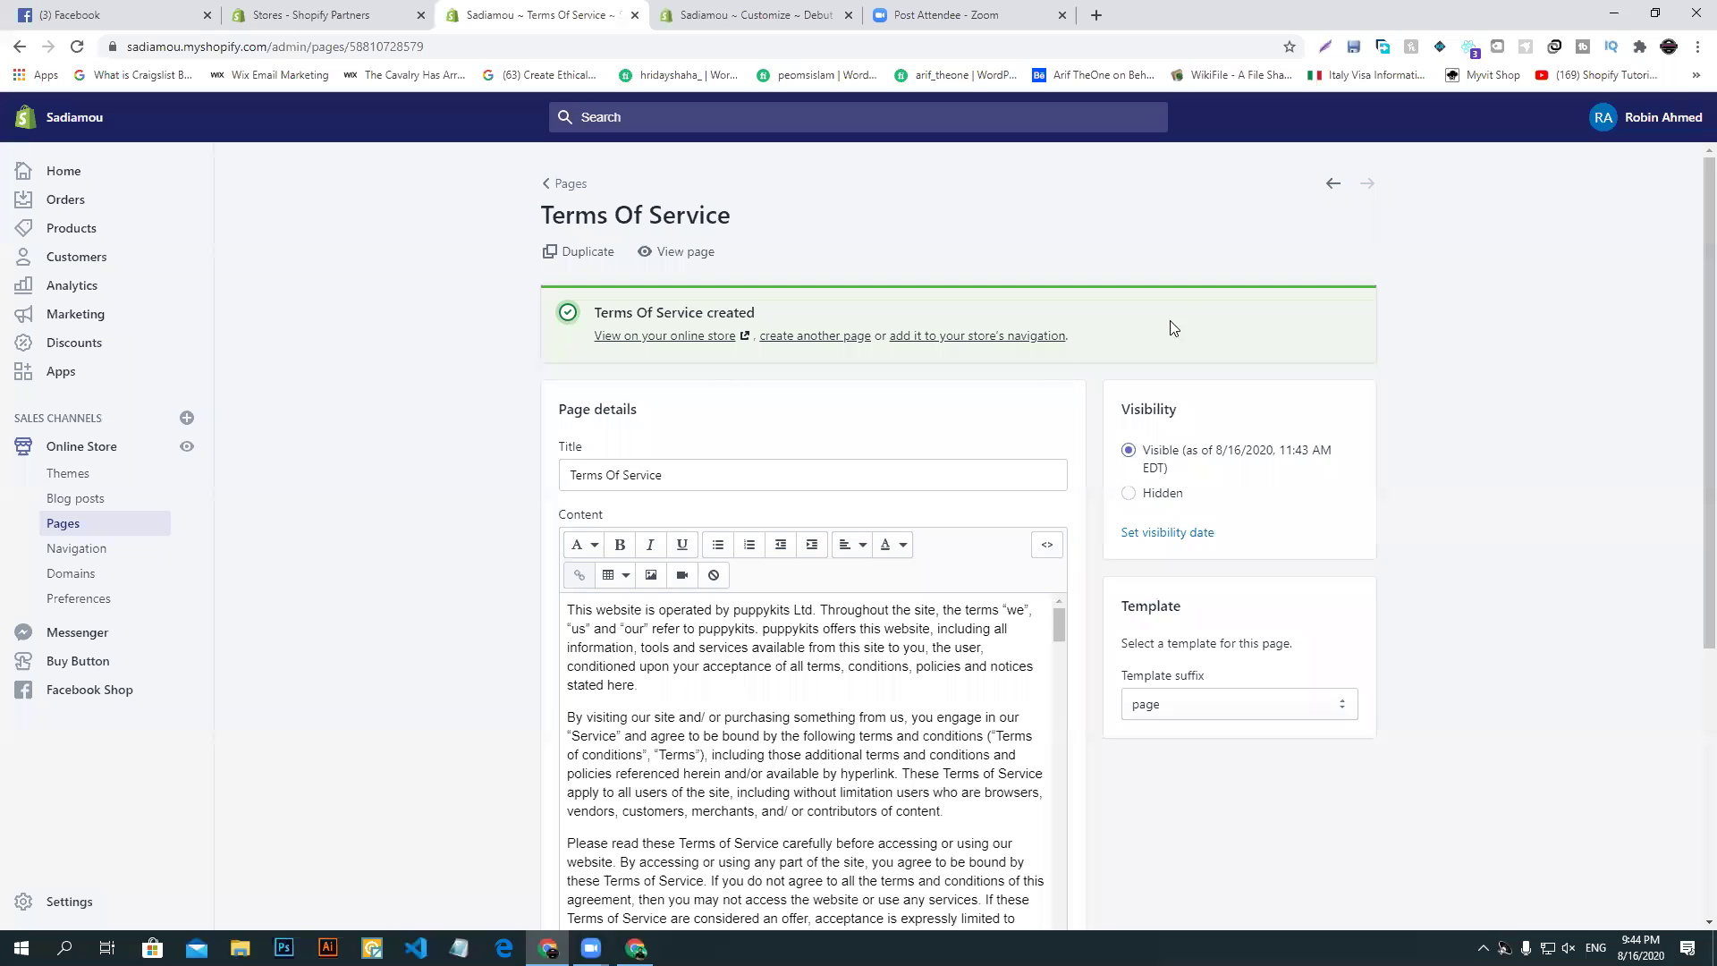
key(ctrl+Tab)
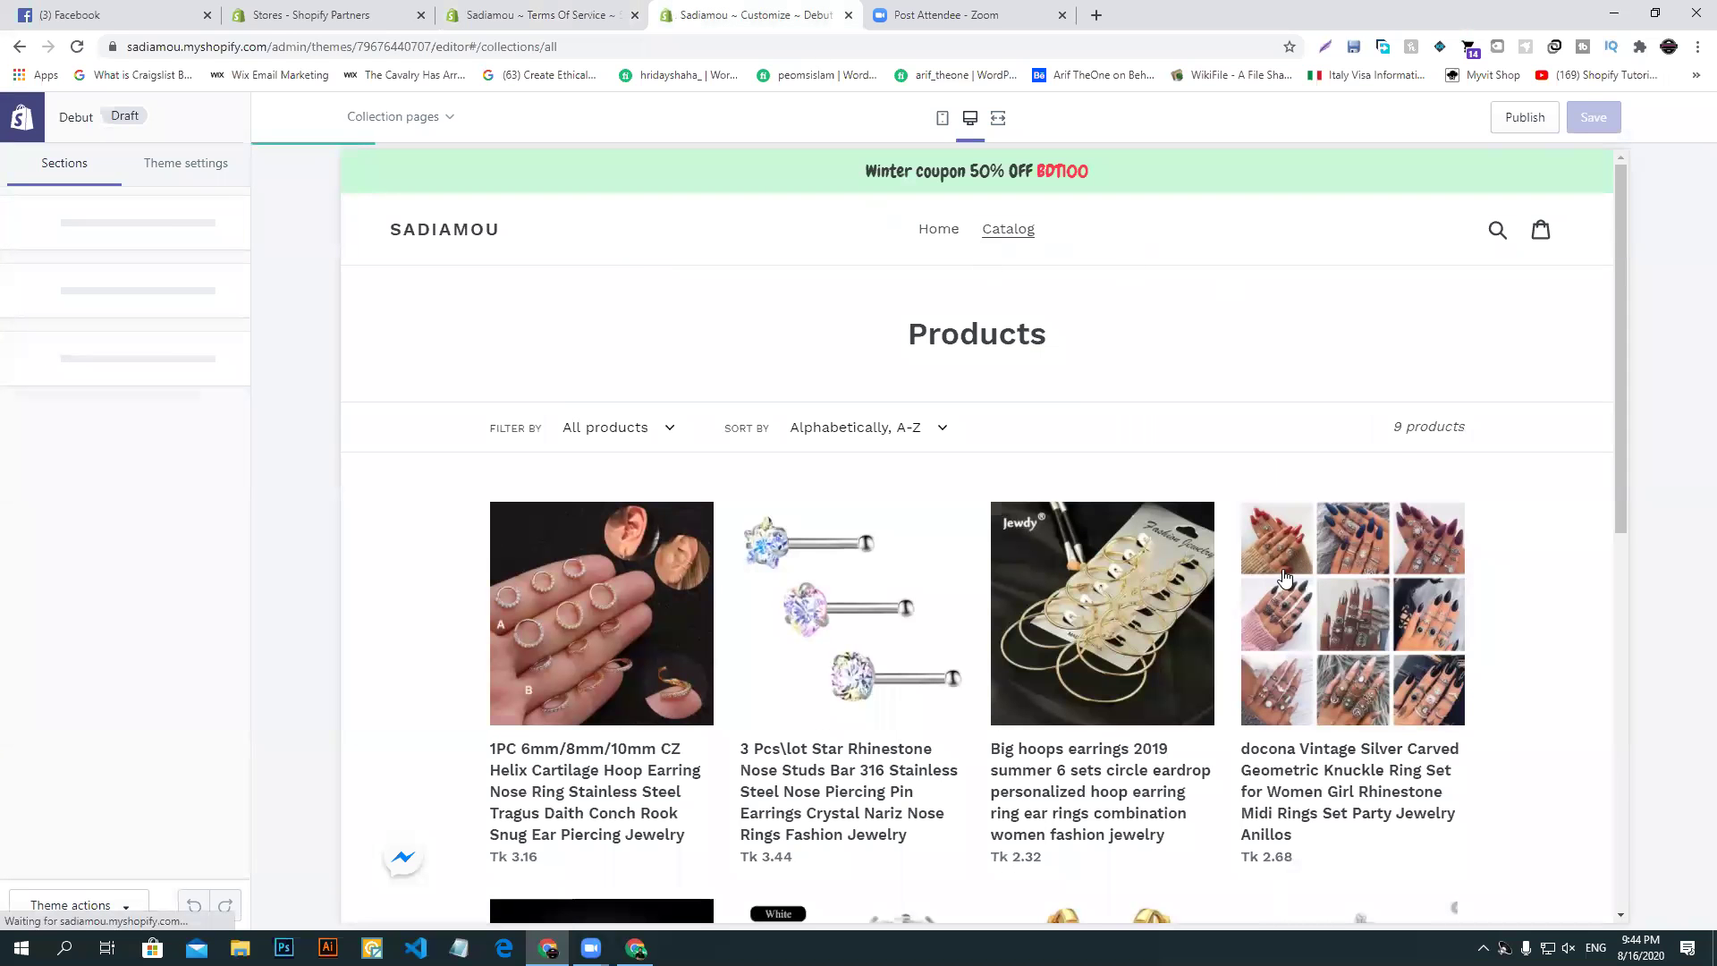
scroll(1284, 577, down, 10)
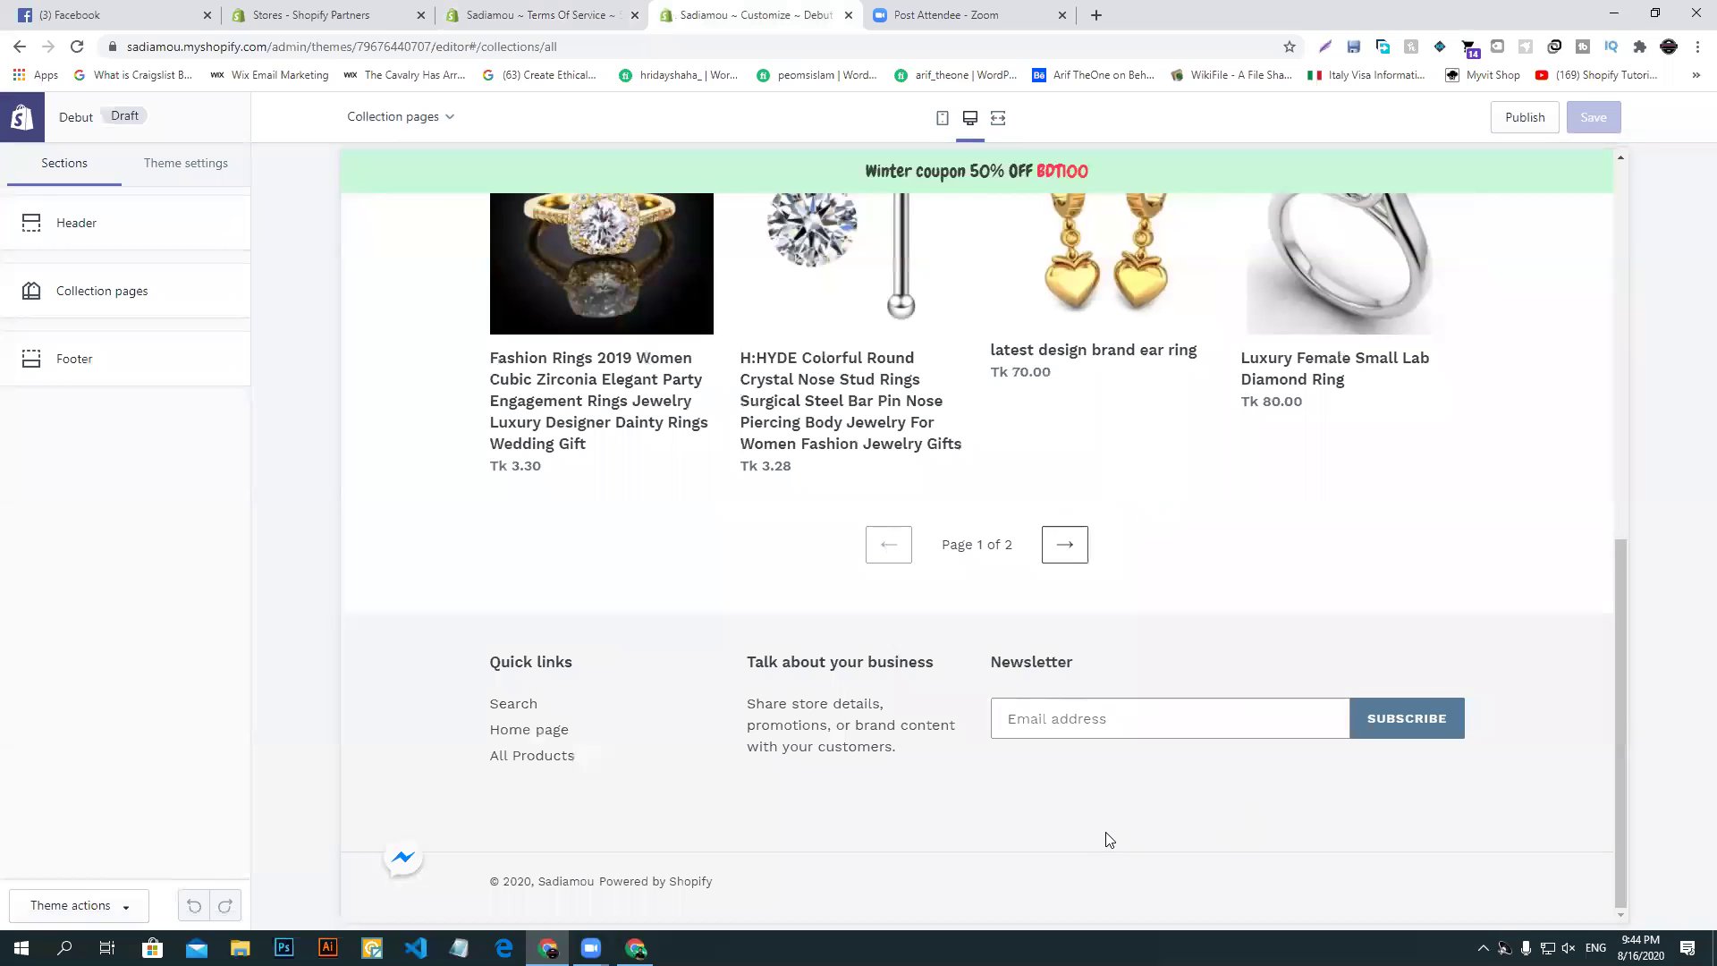
- Remove the Catalog item from Sadiamou's Main menu in the store navigation and save the menu
click(536, 15)
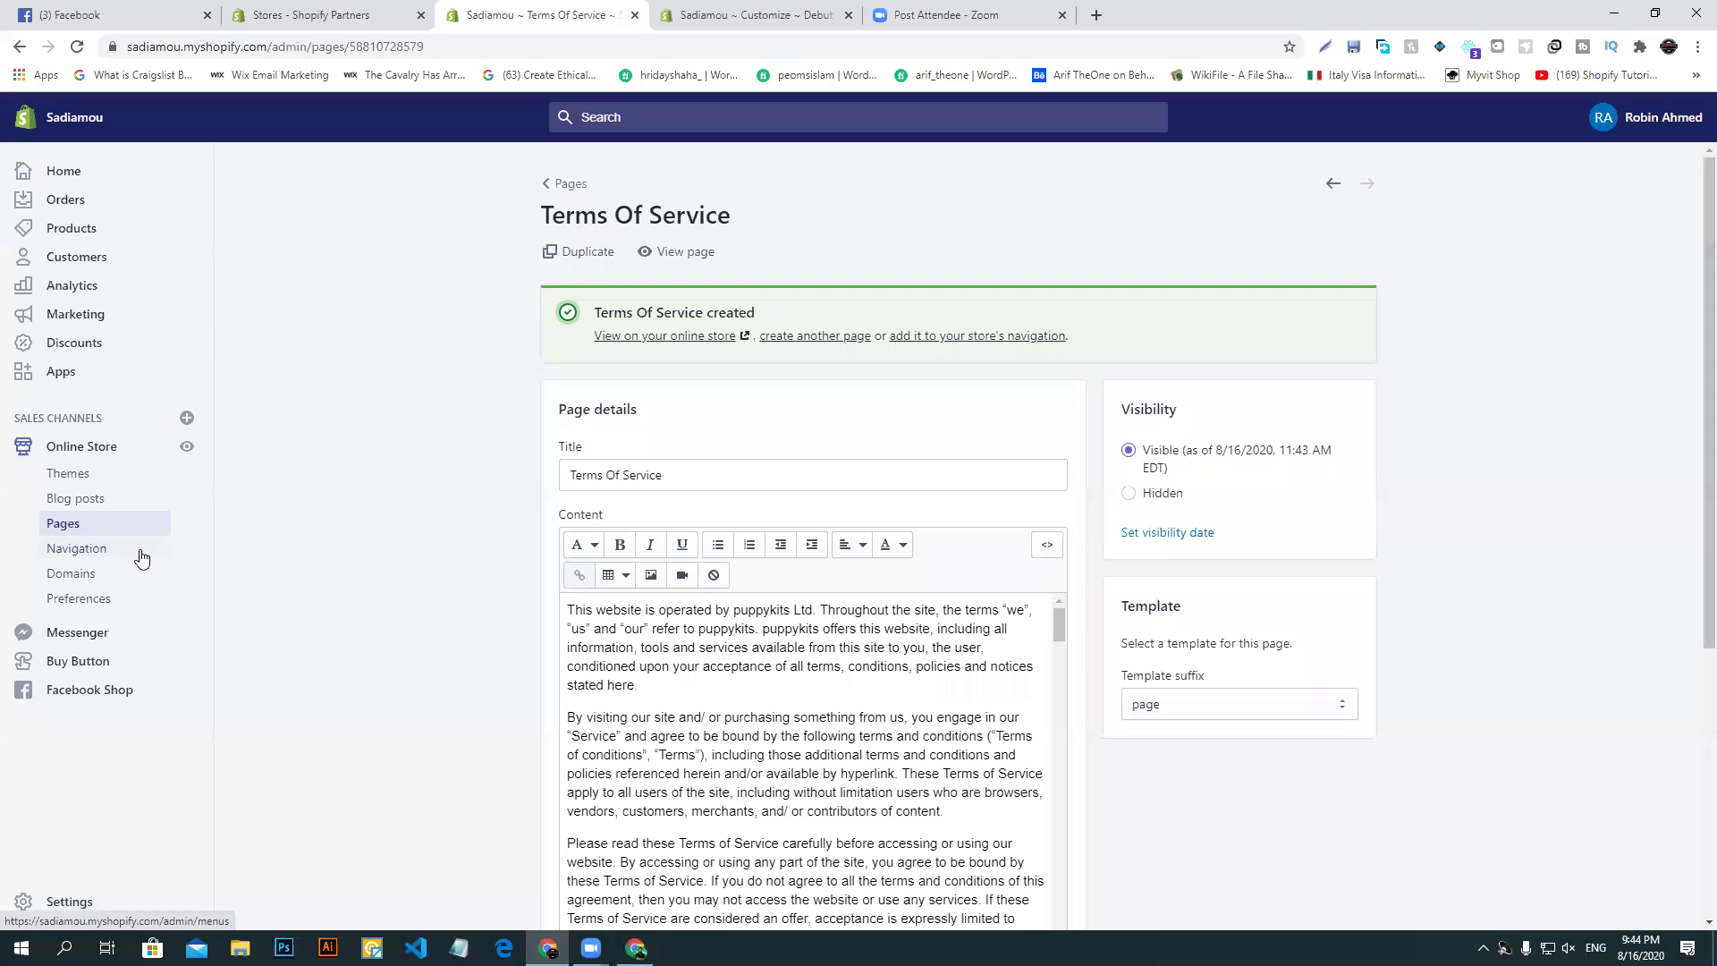
click(92, 547)
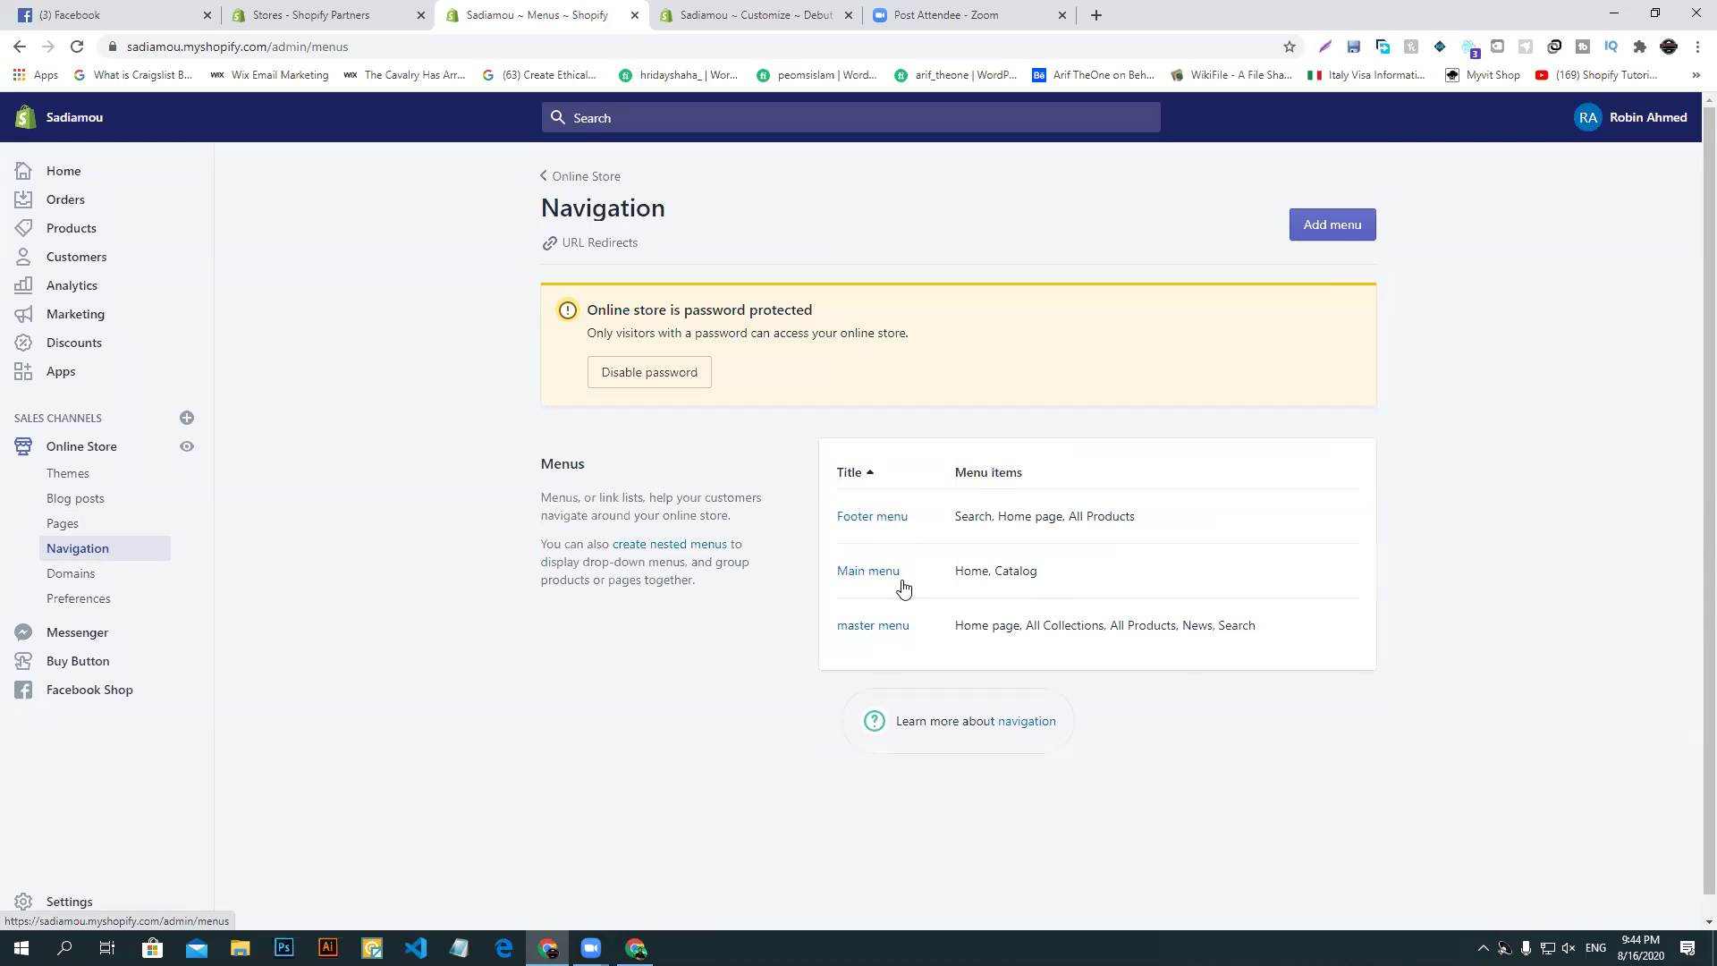
scroll(1434, 573, down, 1)
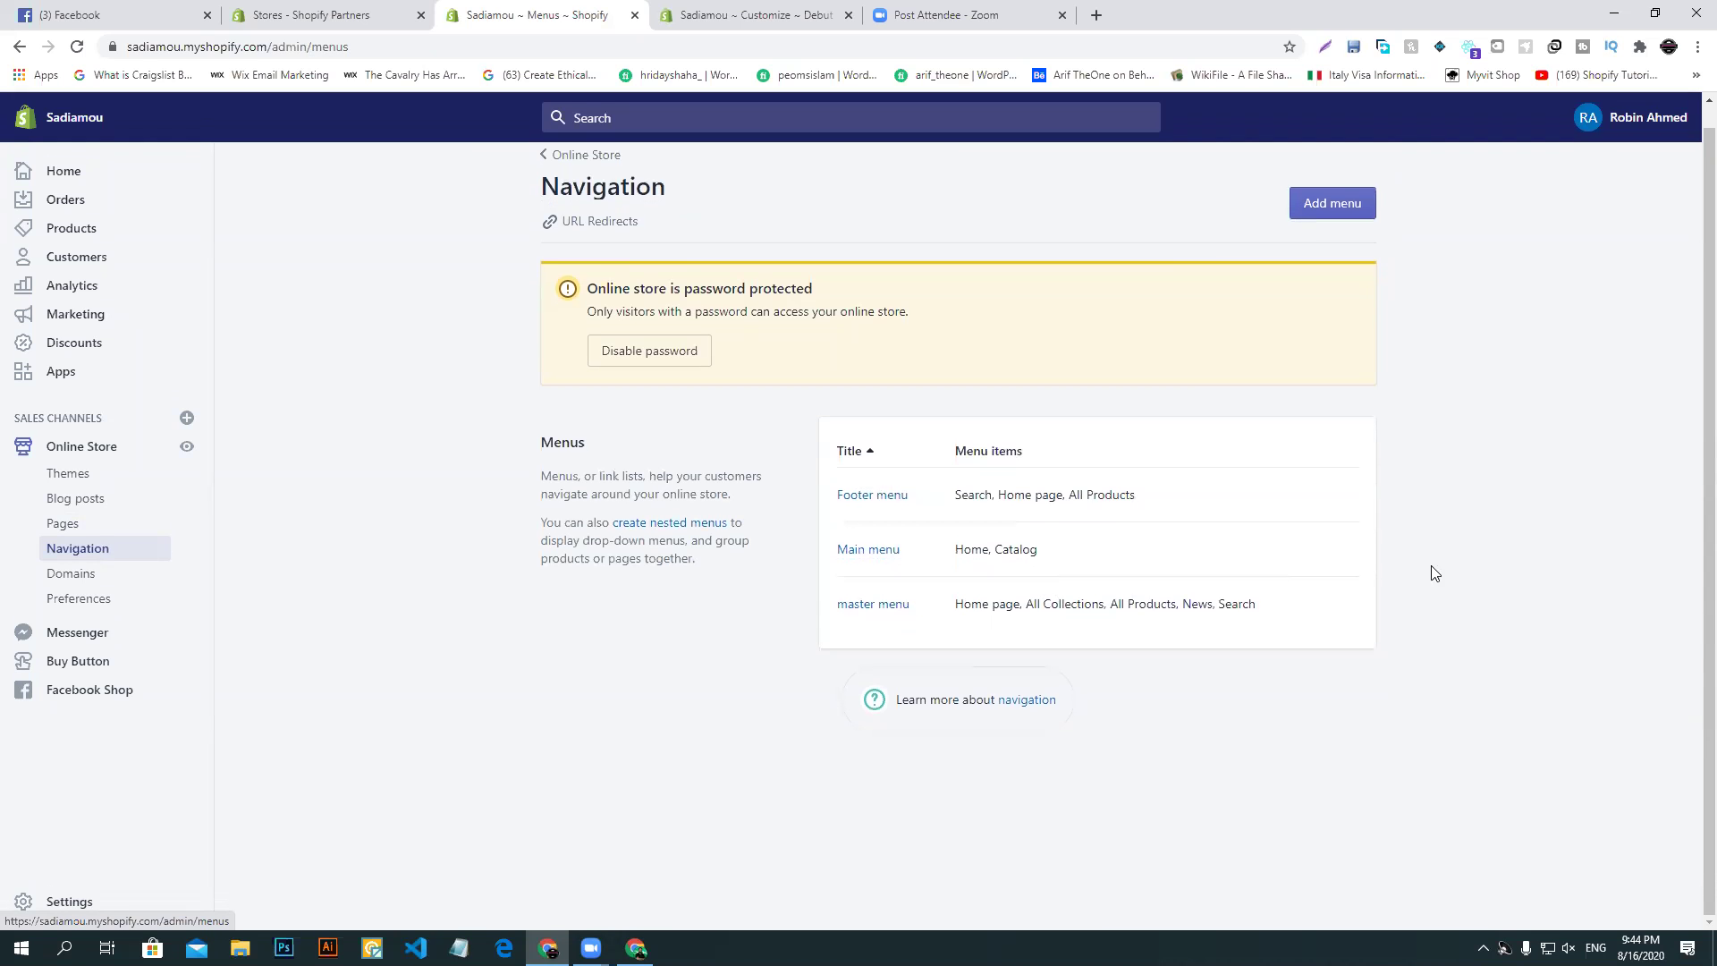
click(884, 554)
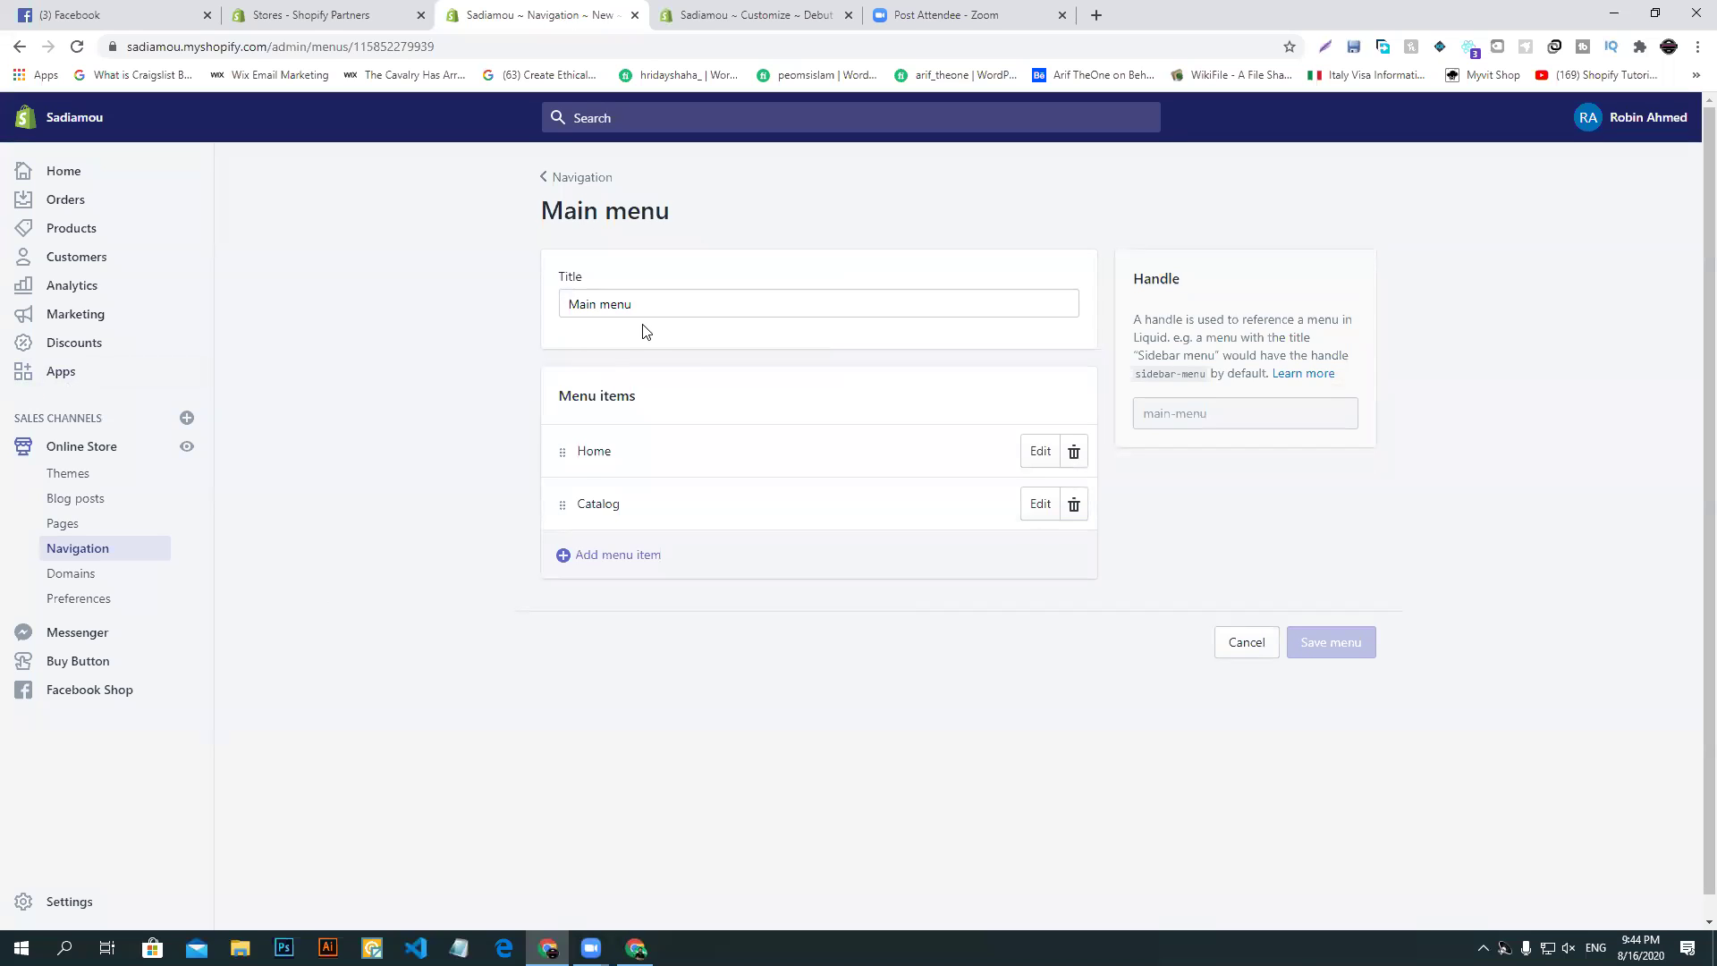
click(1075, 506)
click(1060, 330)
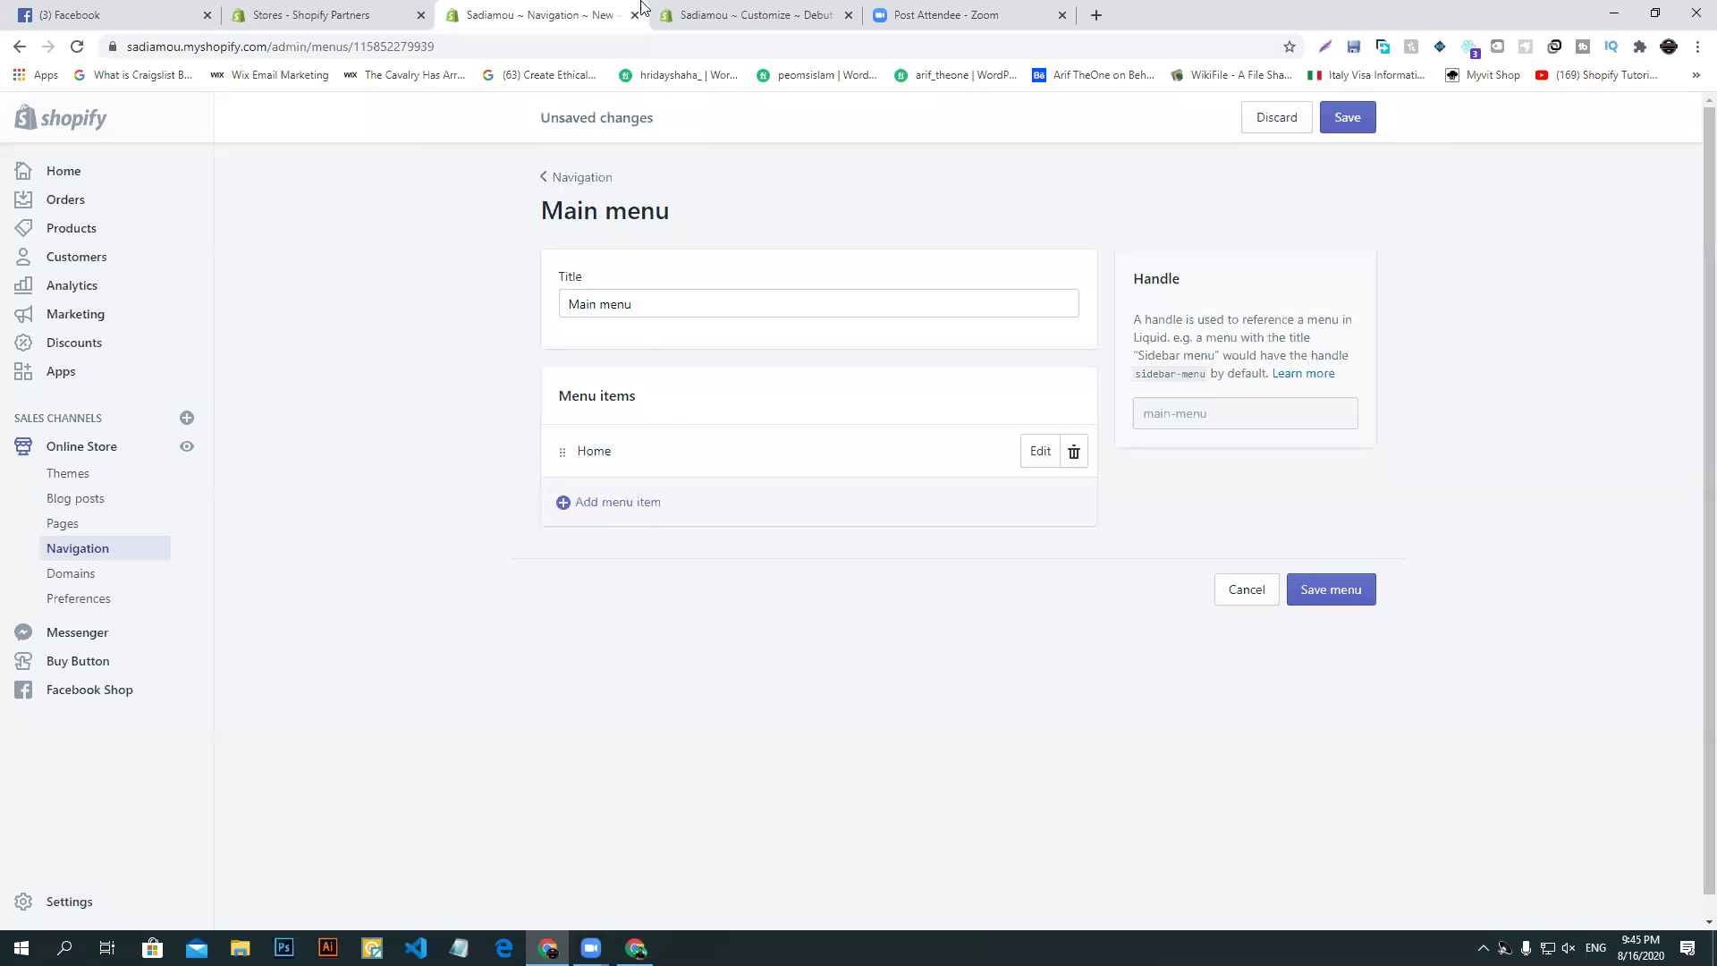
click(1339, 592)
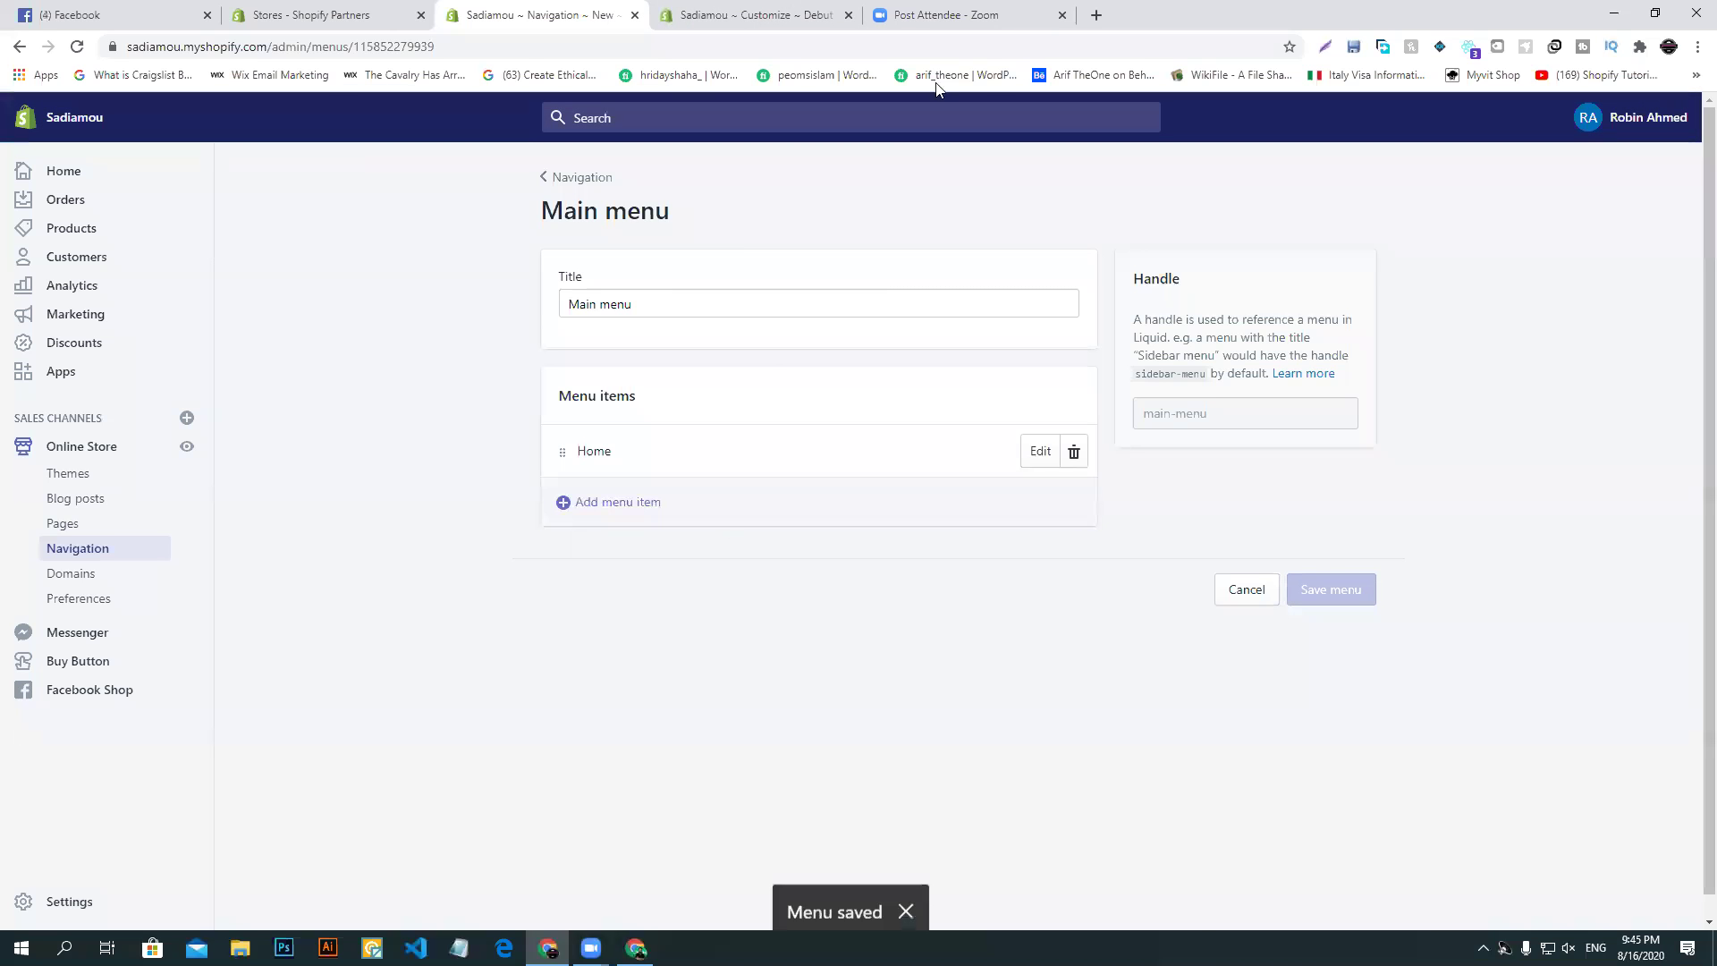
- Show the Home page in the Debut theme editor to check the header menu
click(755, 15)
scroll(843, 453, up, 10)
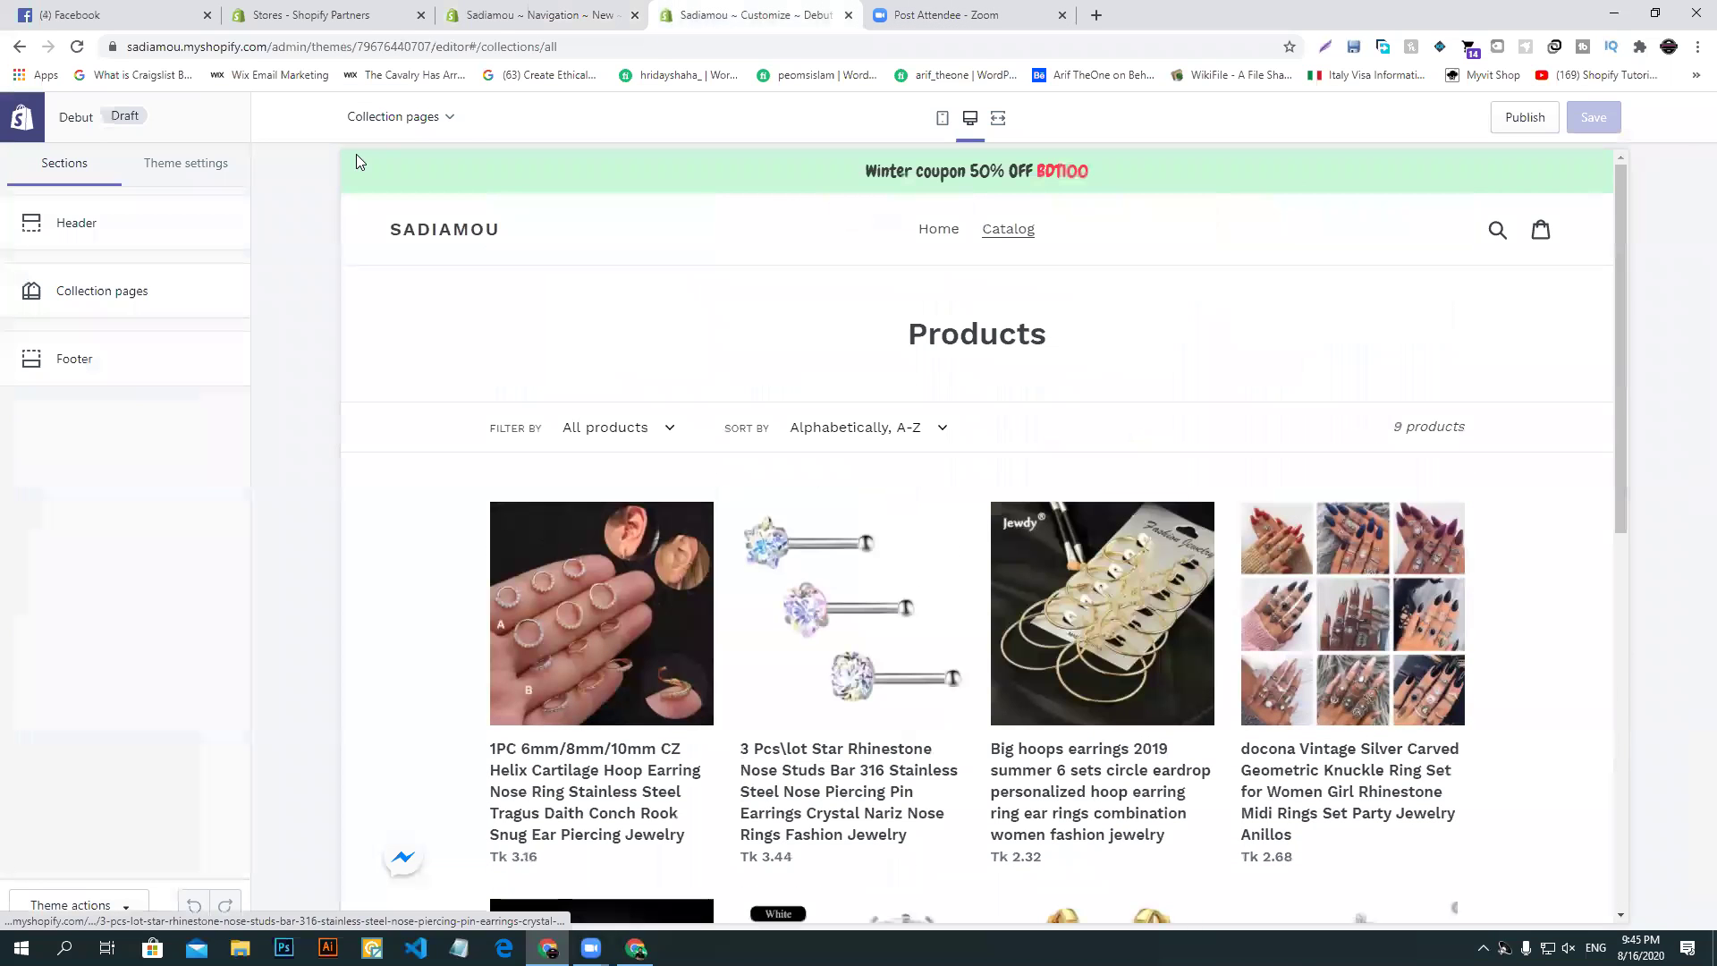
click(430, 117)
click(399, 169)
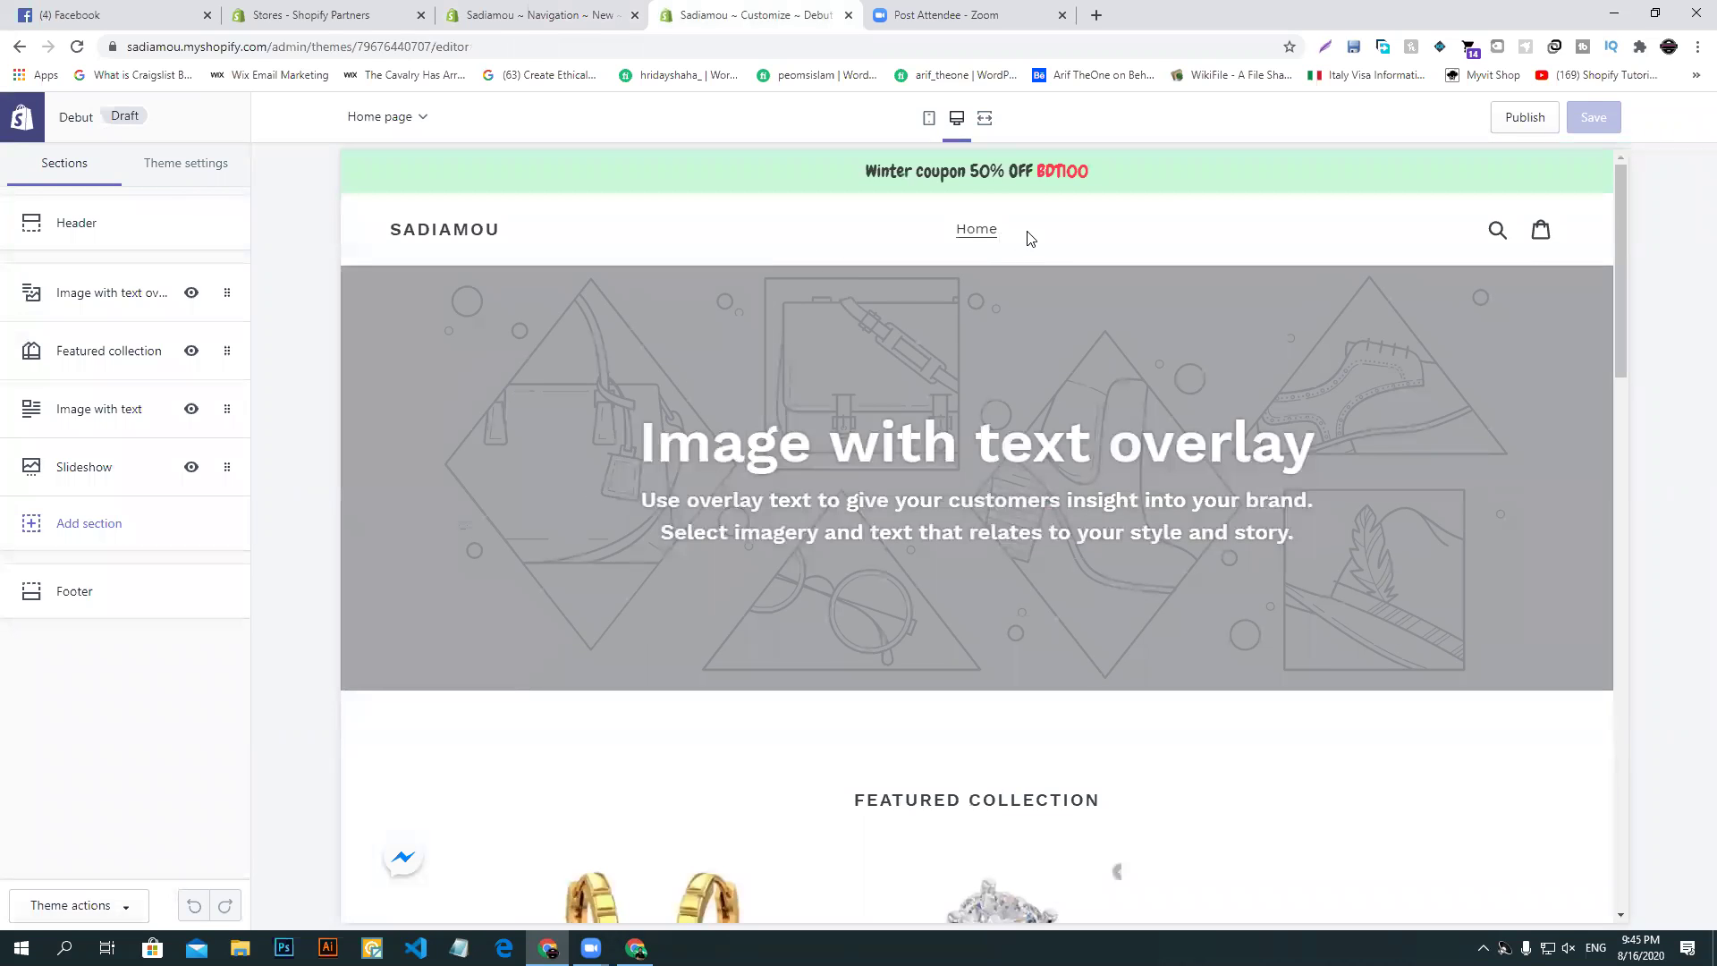
- Start a new Main menu item and name it "Shipping Info", copied from puppykits' header navigation
click(507, 11)
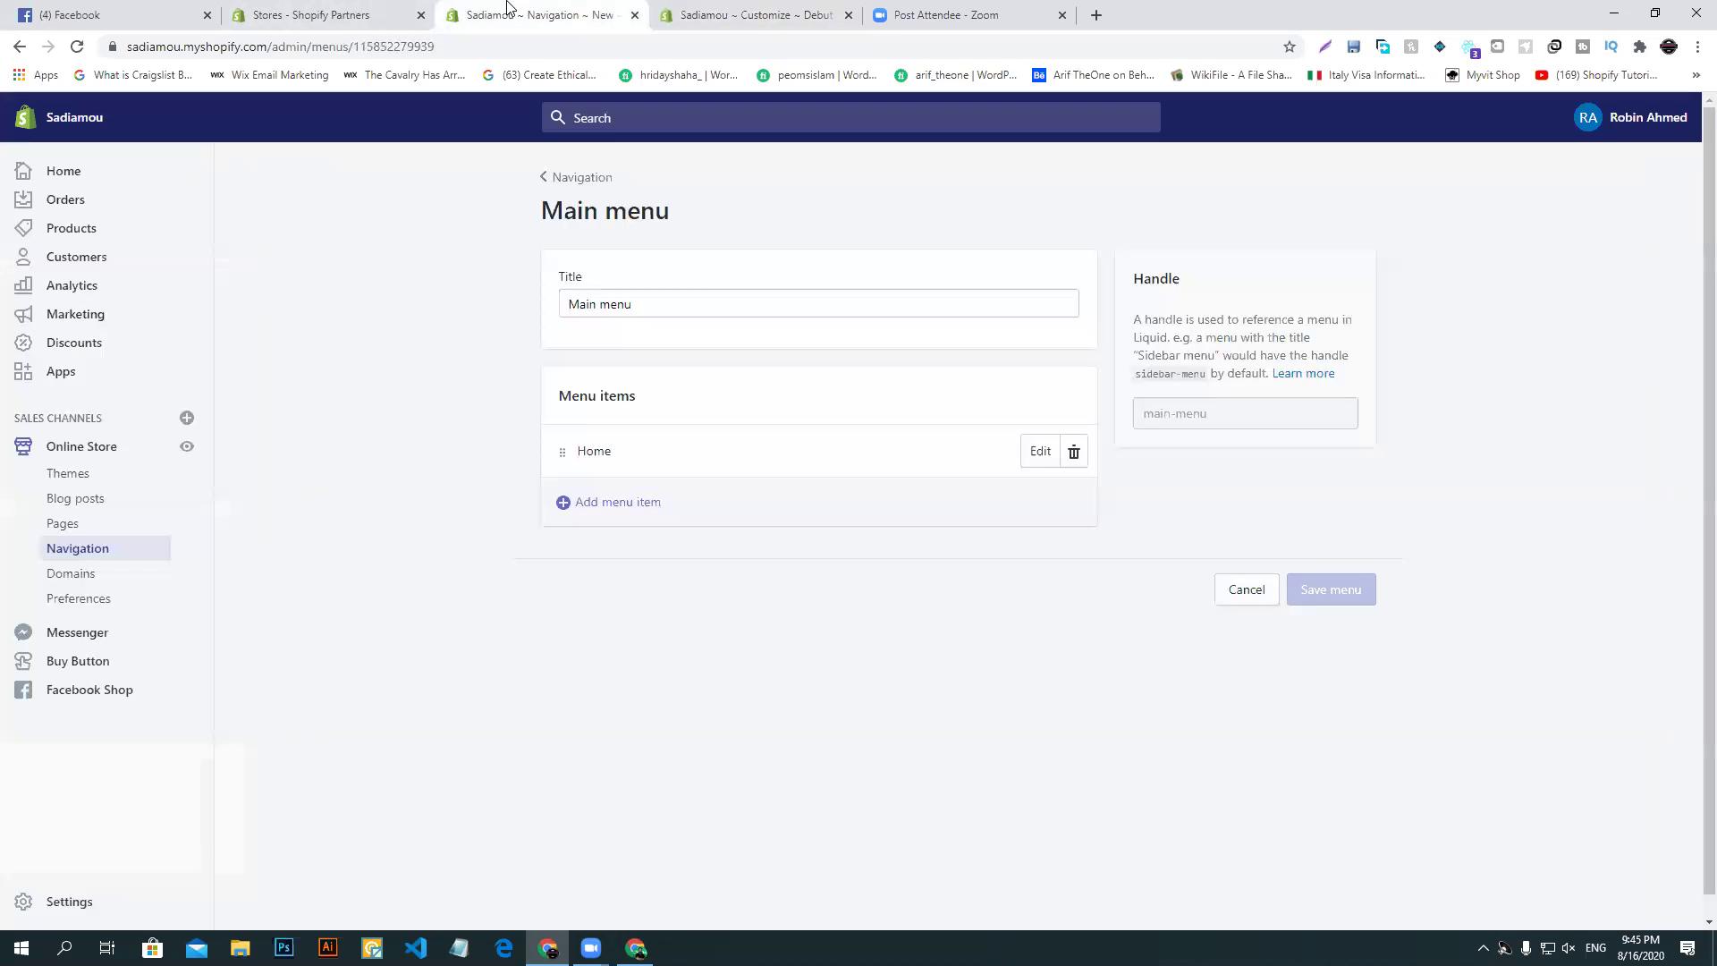
click(609, 508)
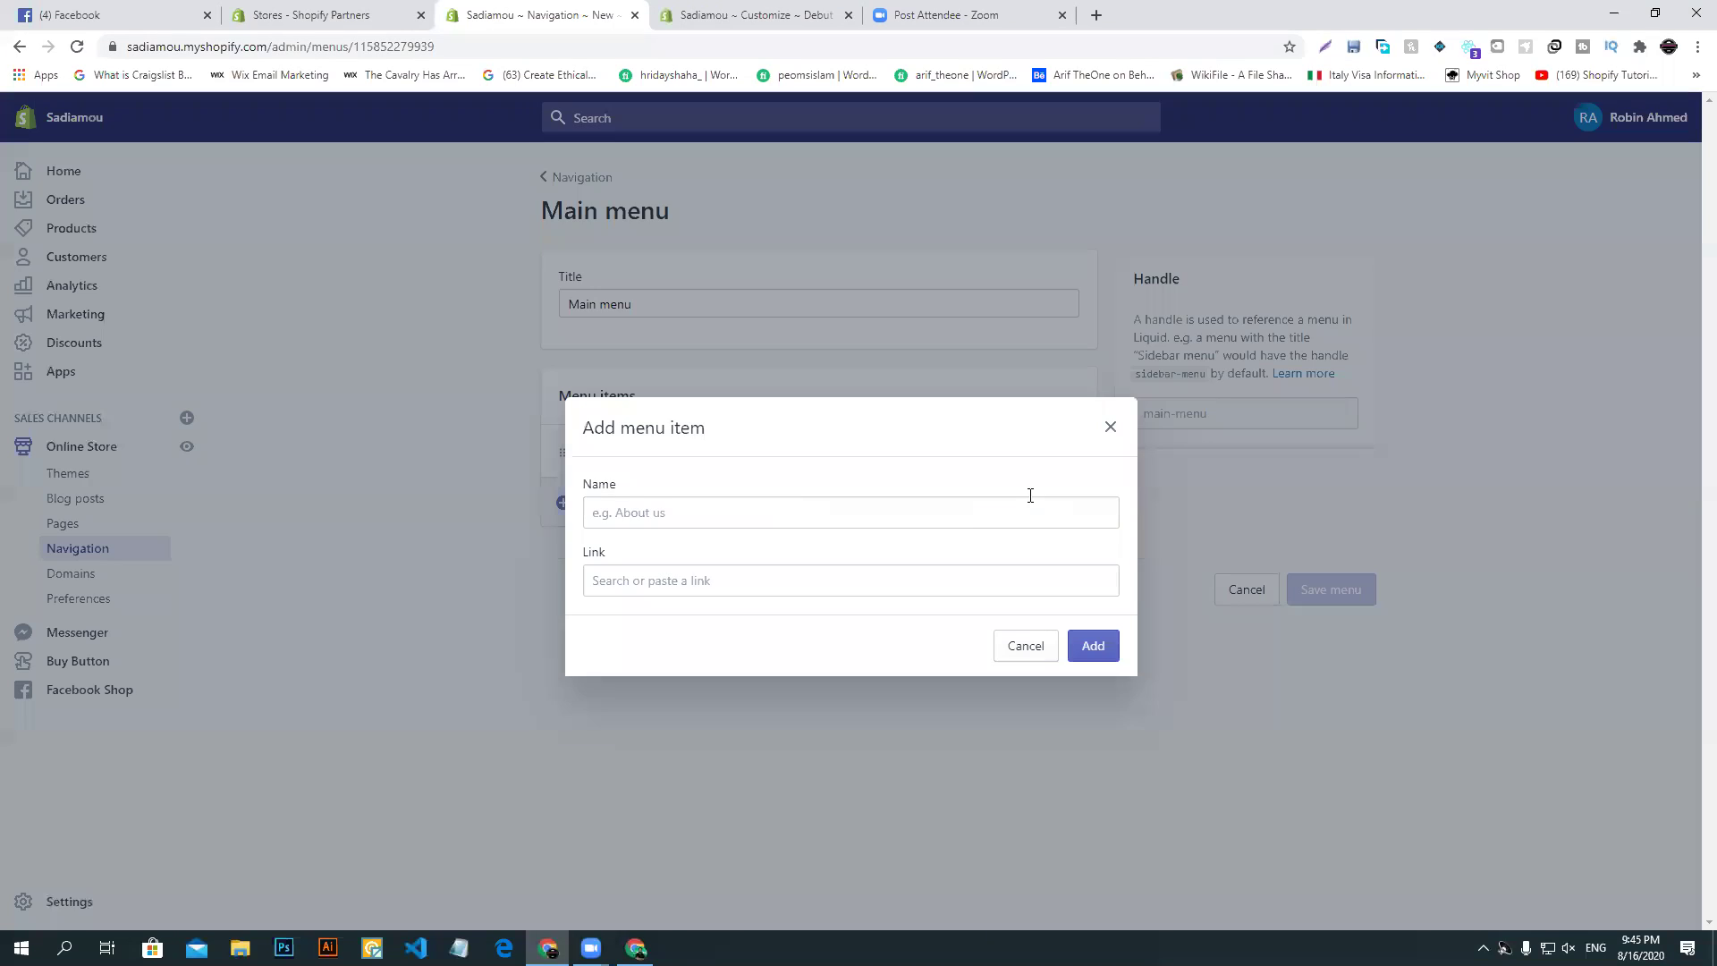
click(787, 511)
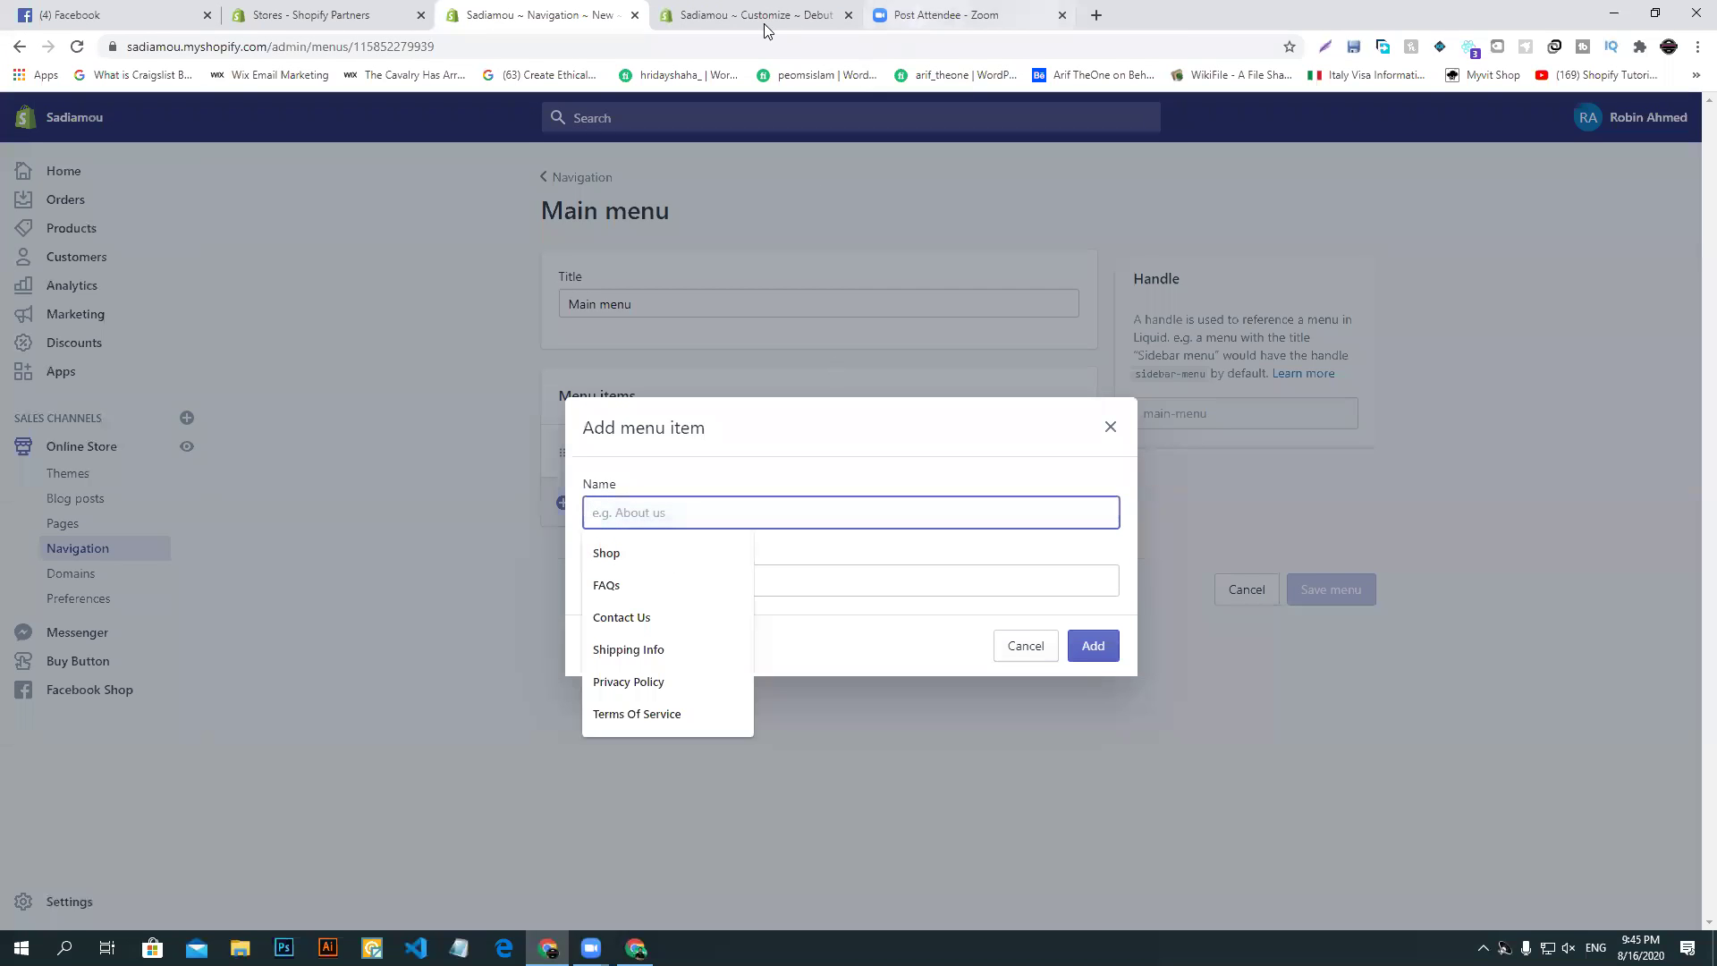
click(637, 946)
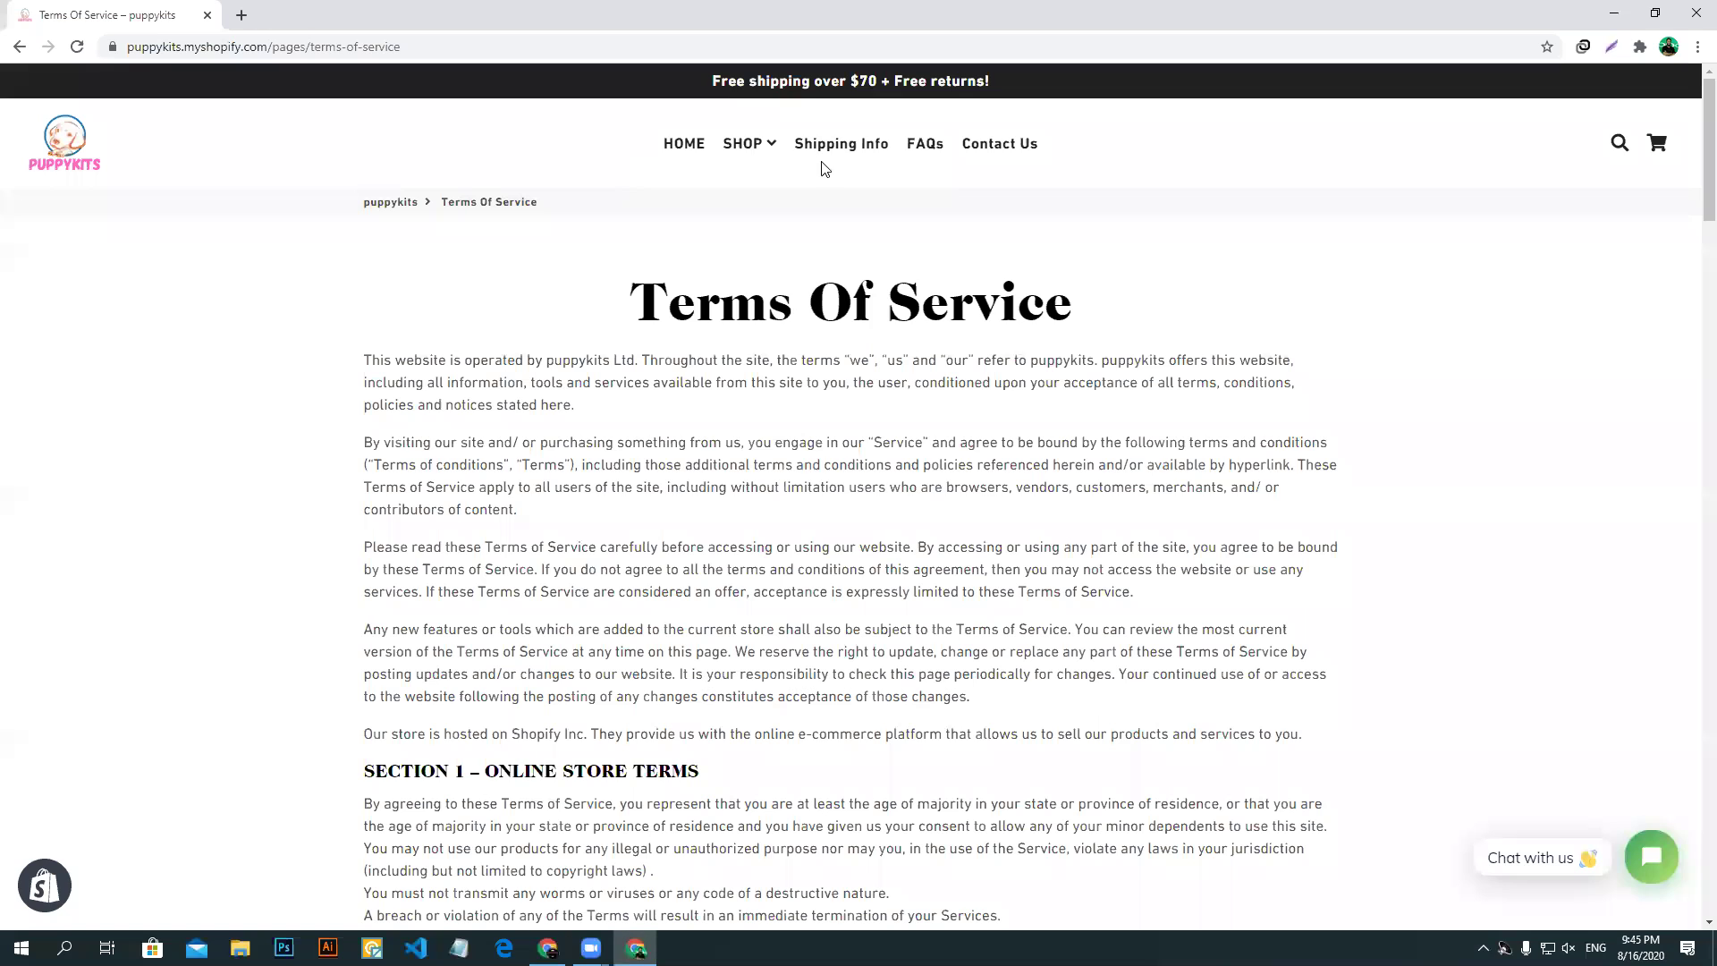
drag(792, 143, 886, 146)
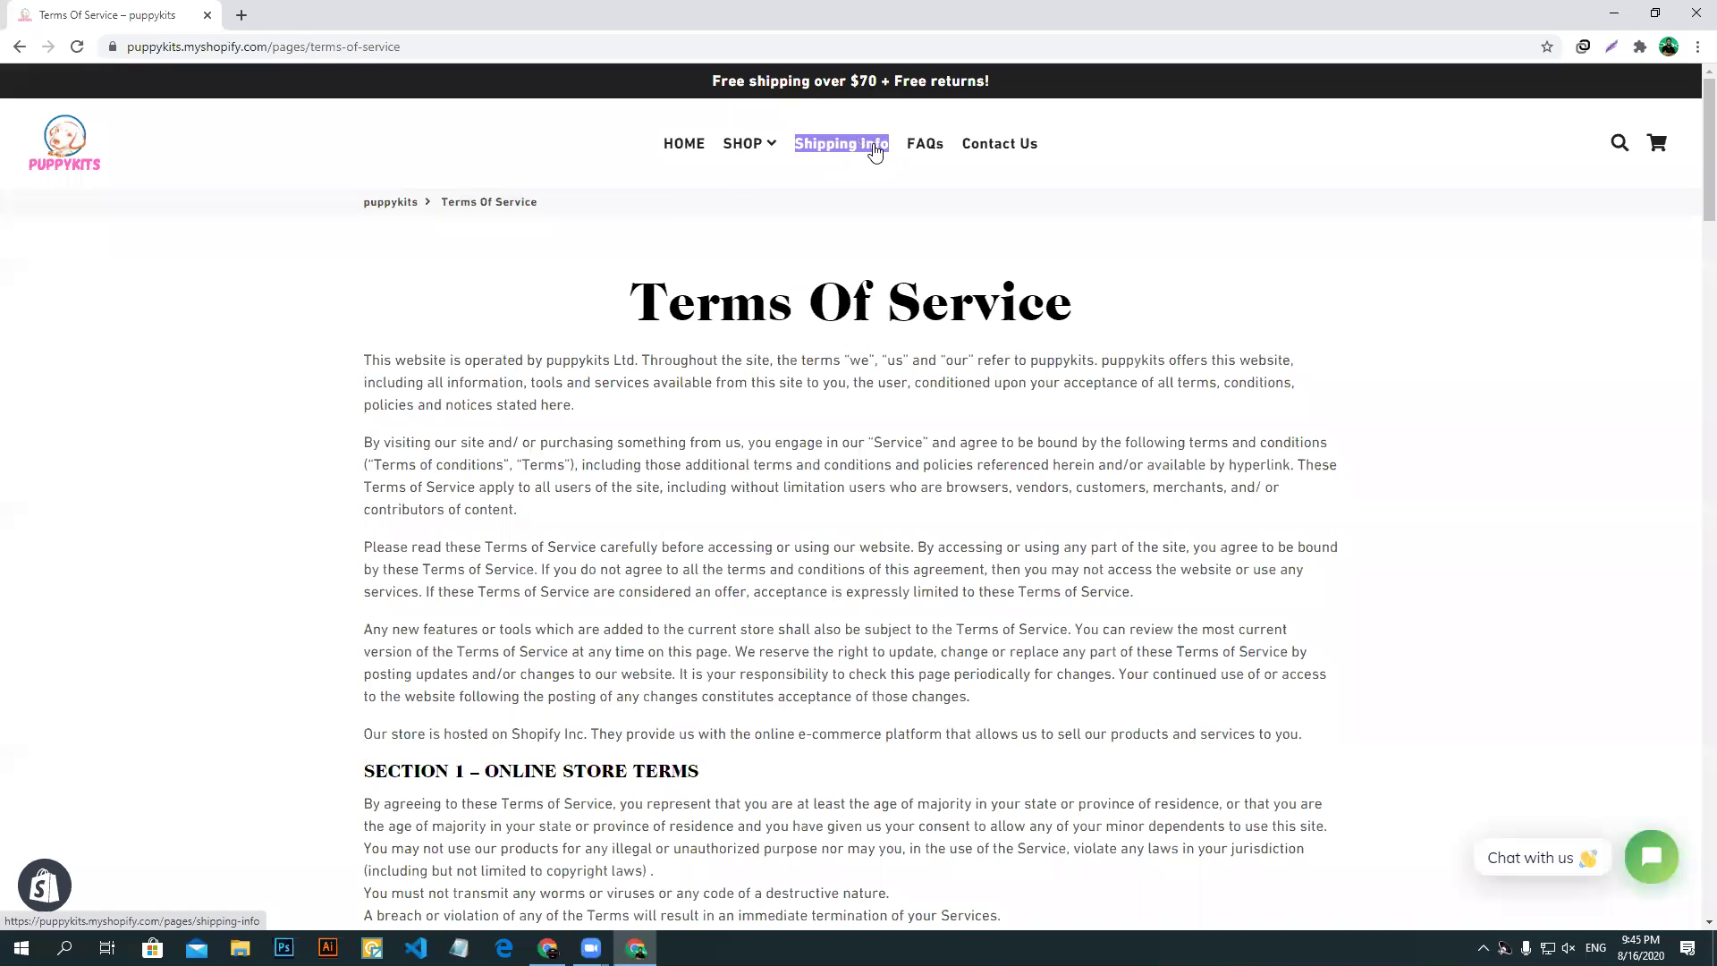
right_click(875, 152)
click(919, 297)
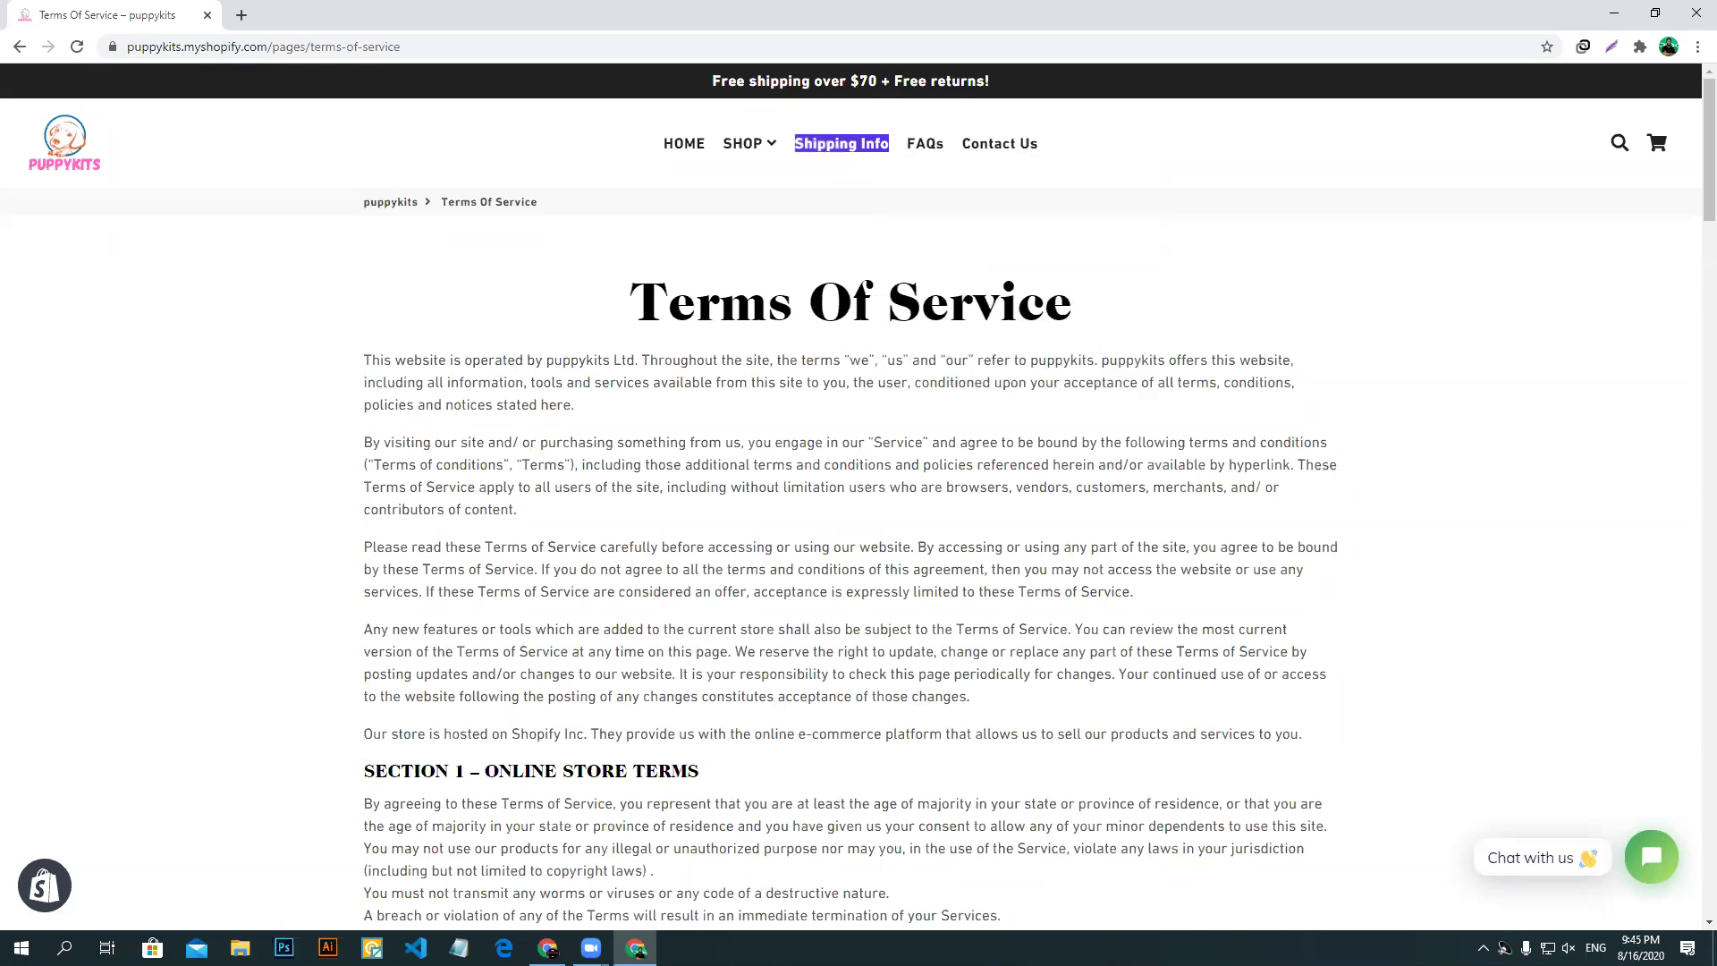
click(547, 946)
click(644, 513)
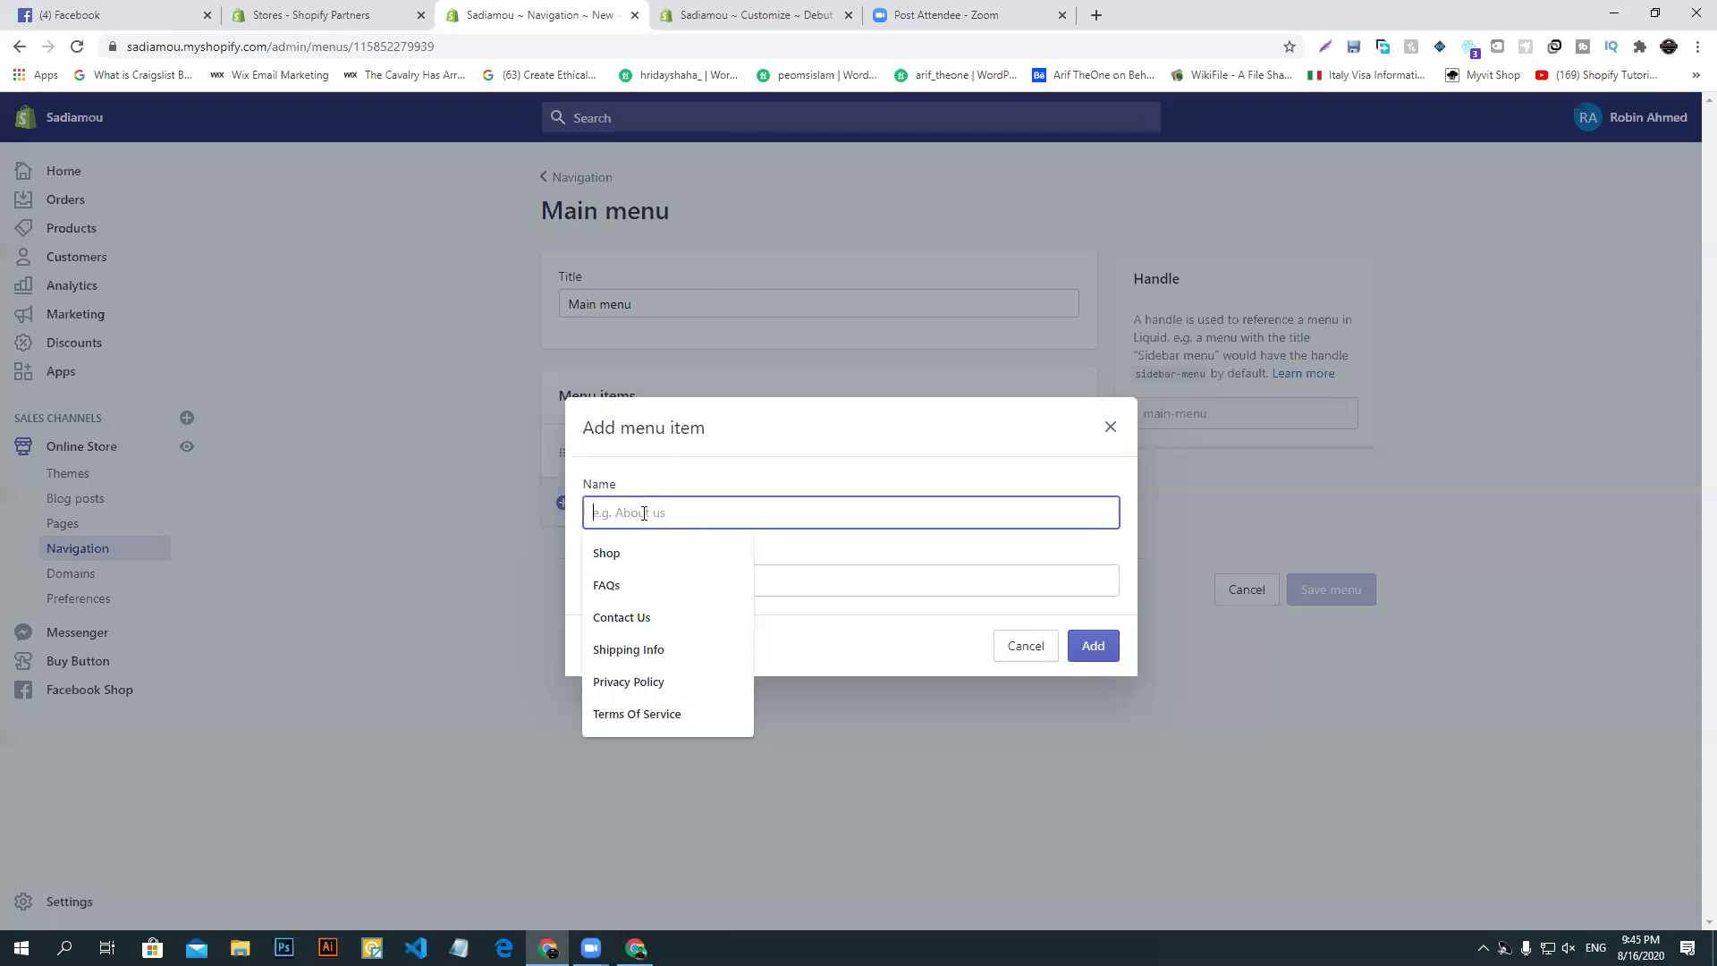
key(ctrl+v)
- Link the Shipping Info item to the Shipping Policy page, add it, save the Main menu and check it in the theme preview
click(686, 581)
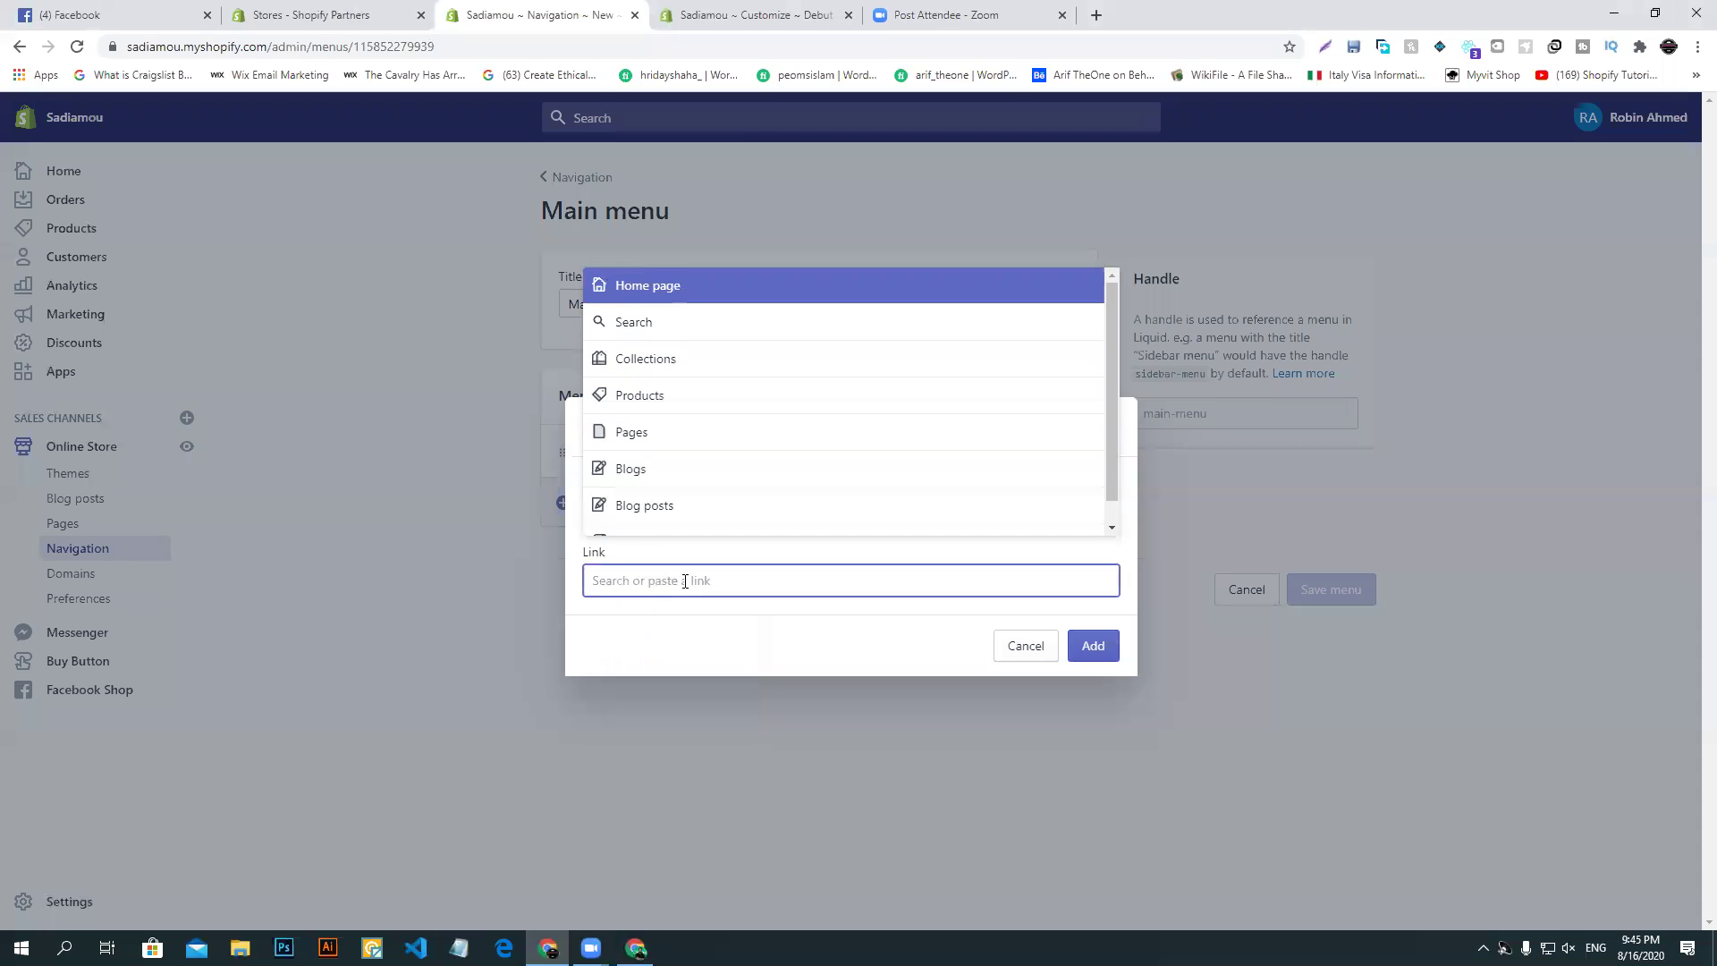
click(687, 640)
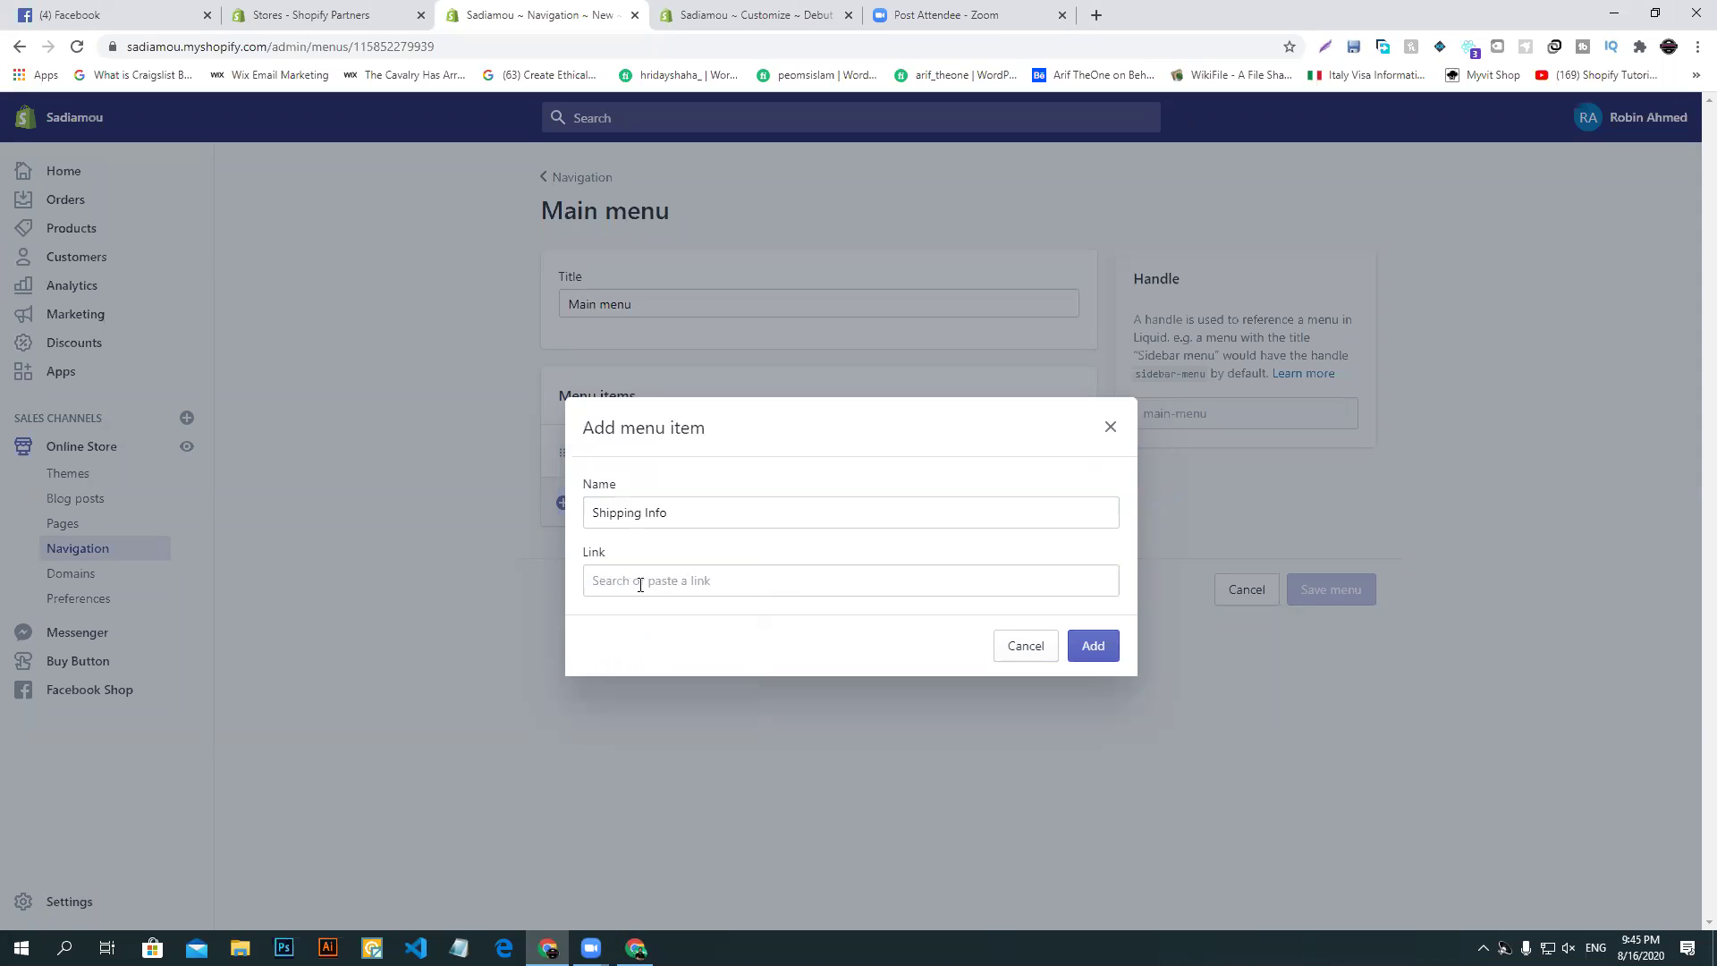
click(705, 583)
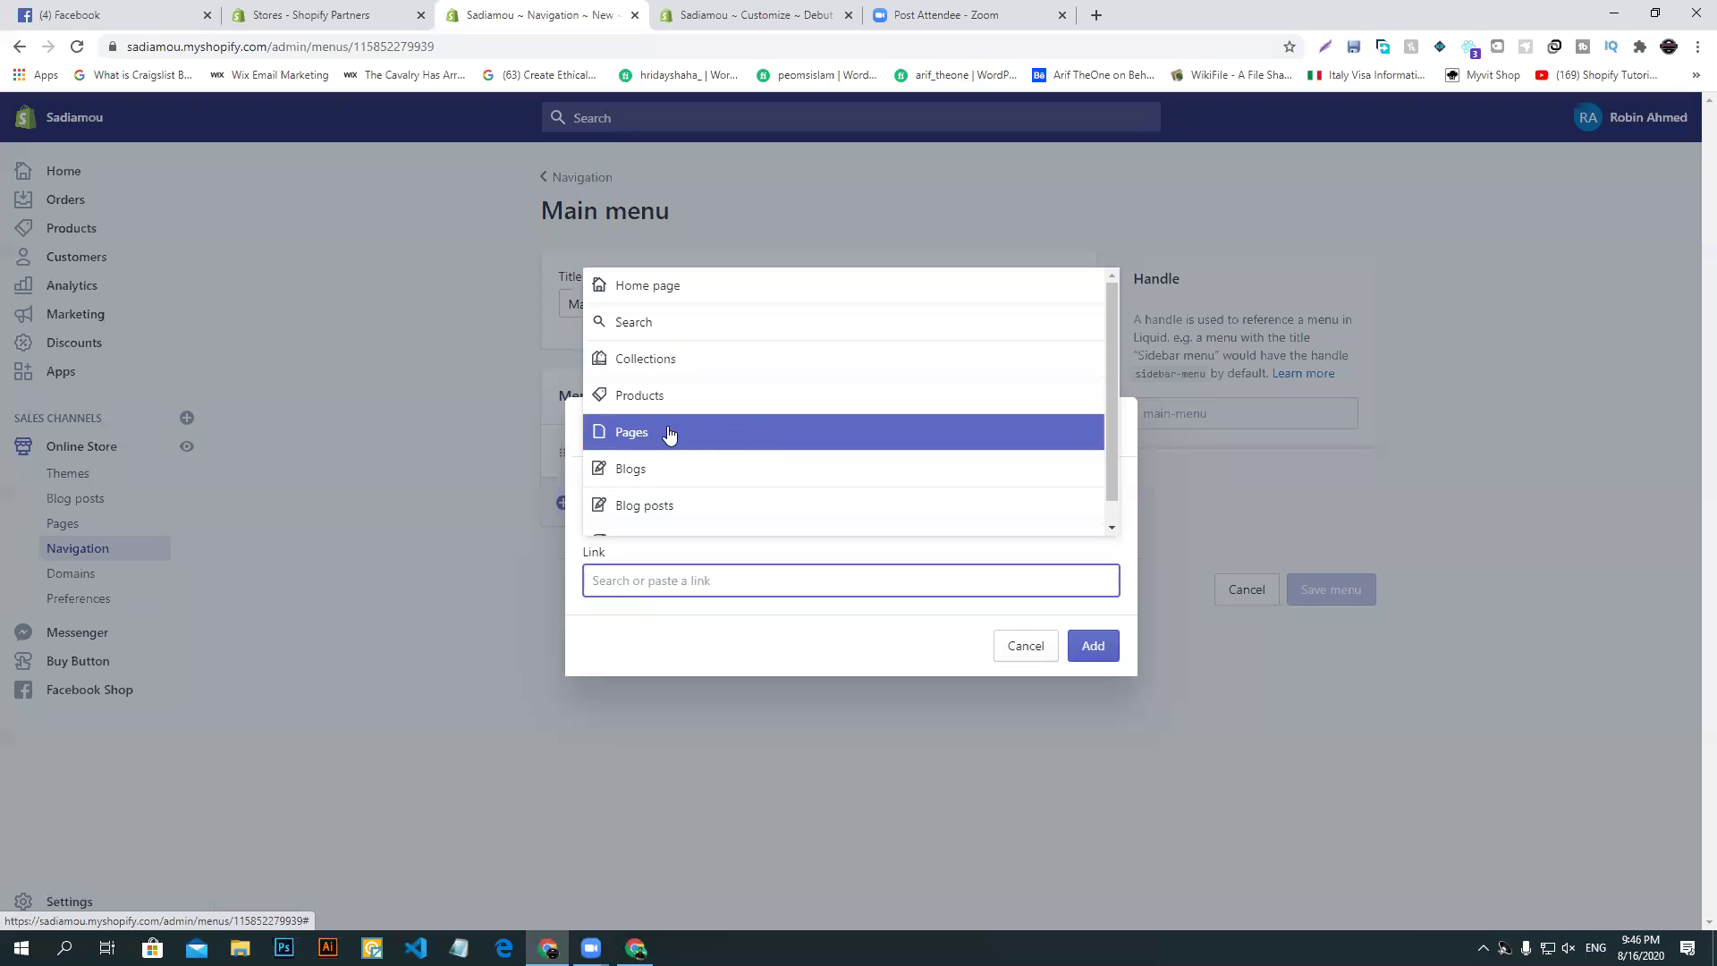
click(707, 435)
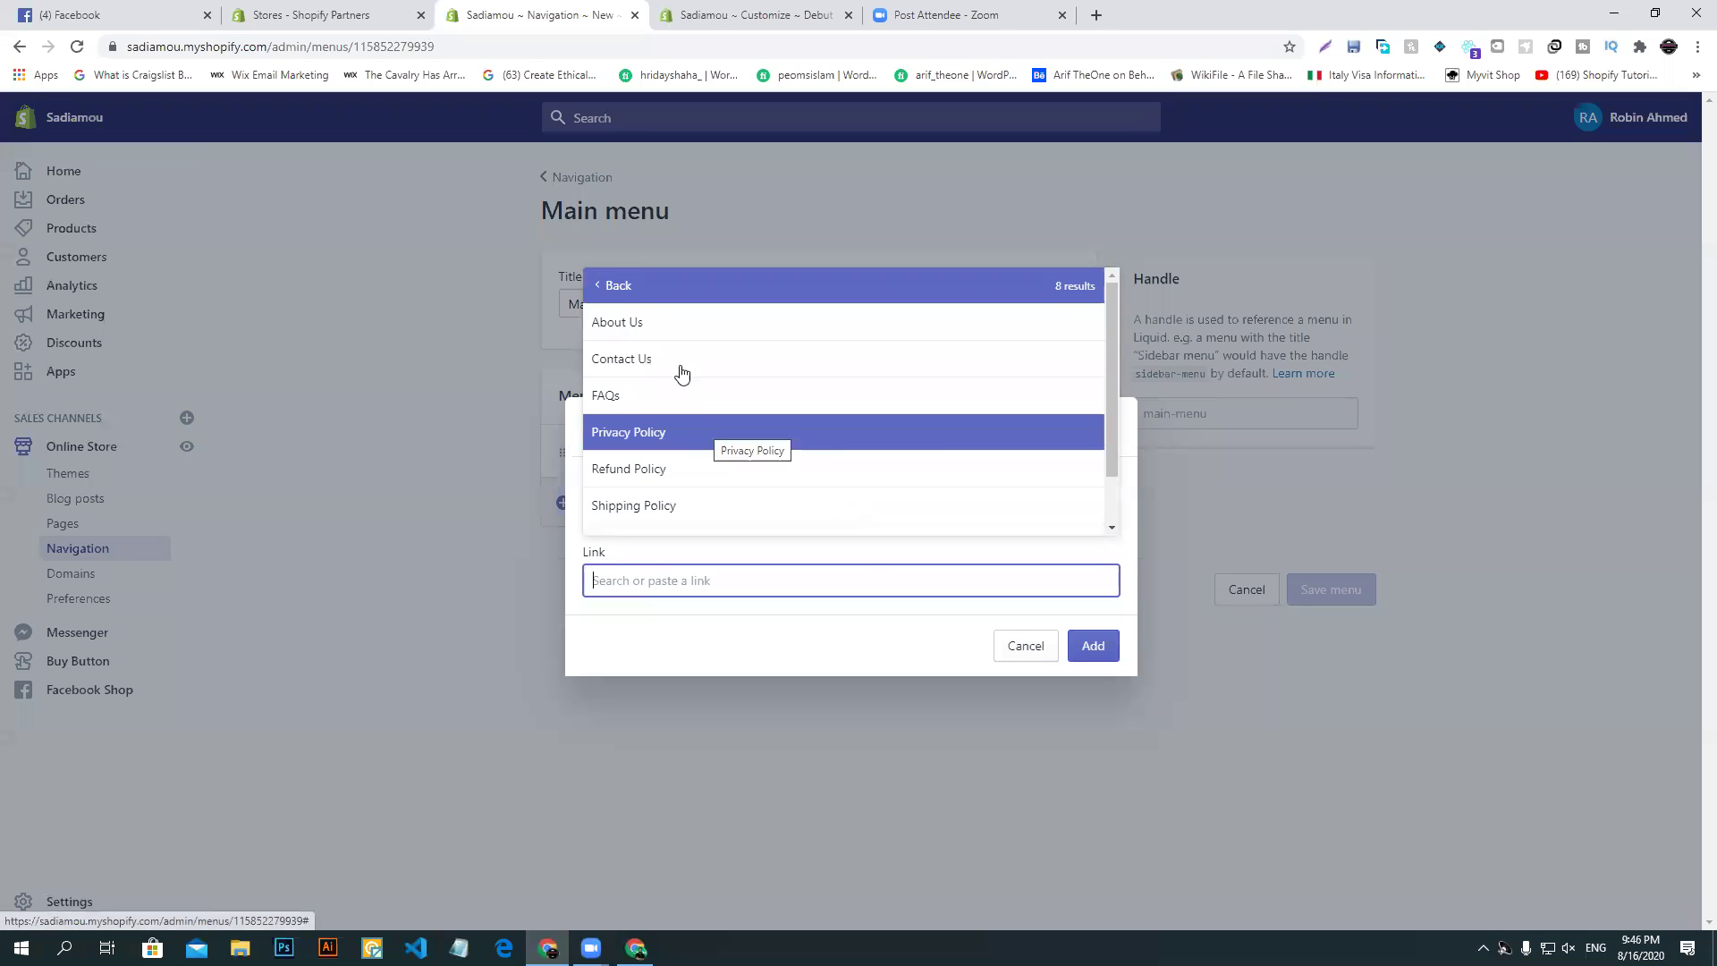
click(663, 504)
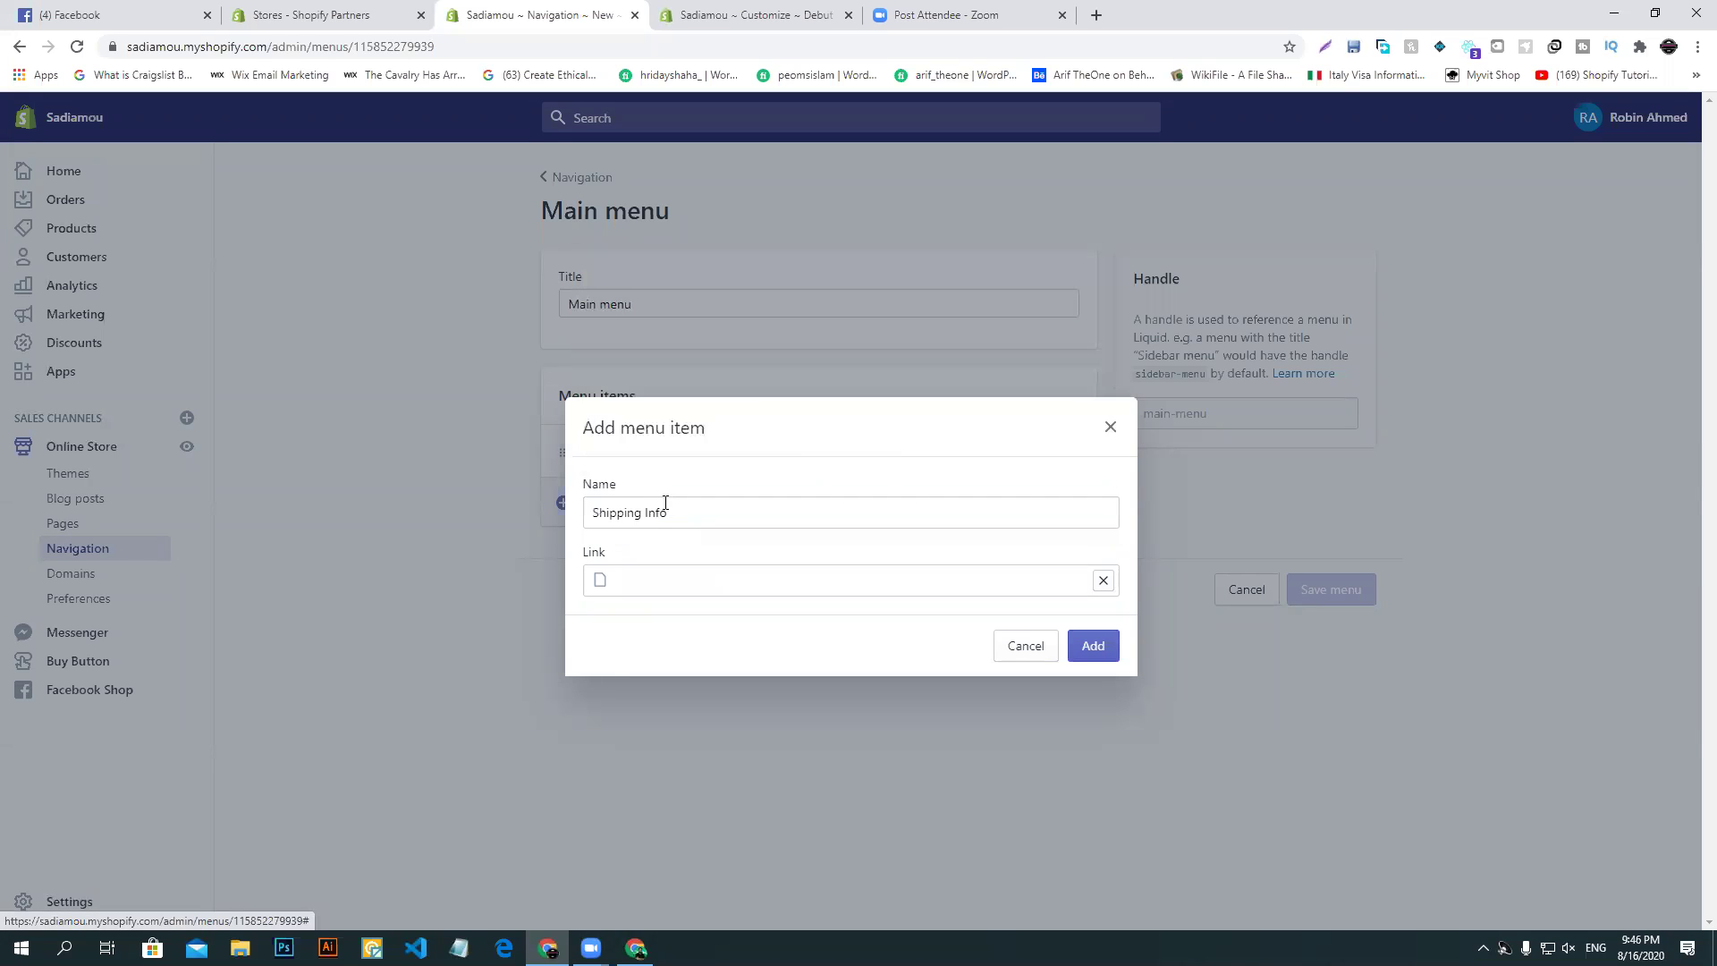
click(1101, 660)
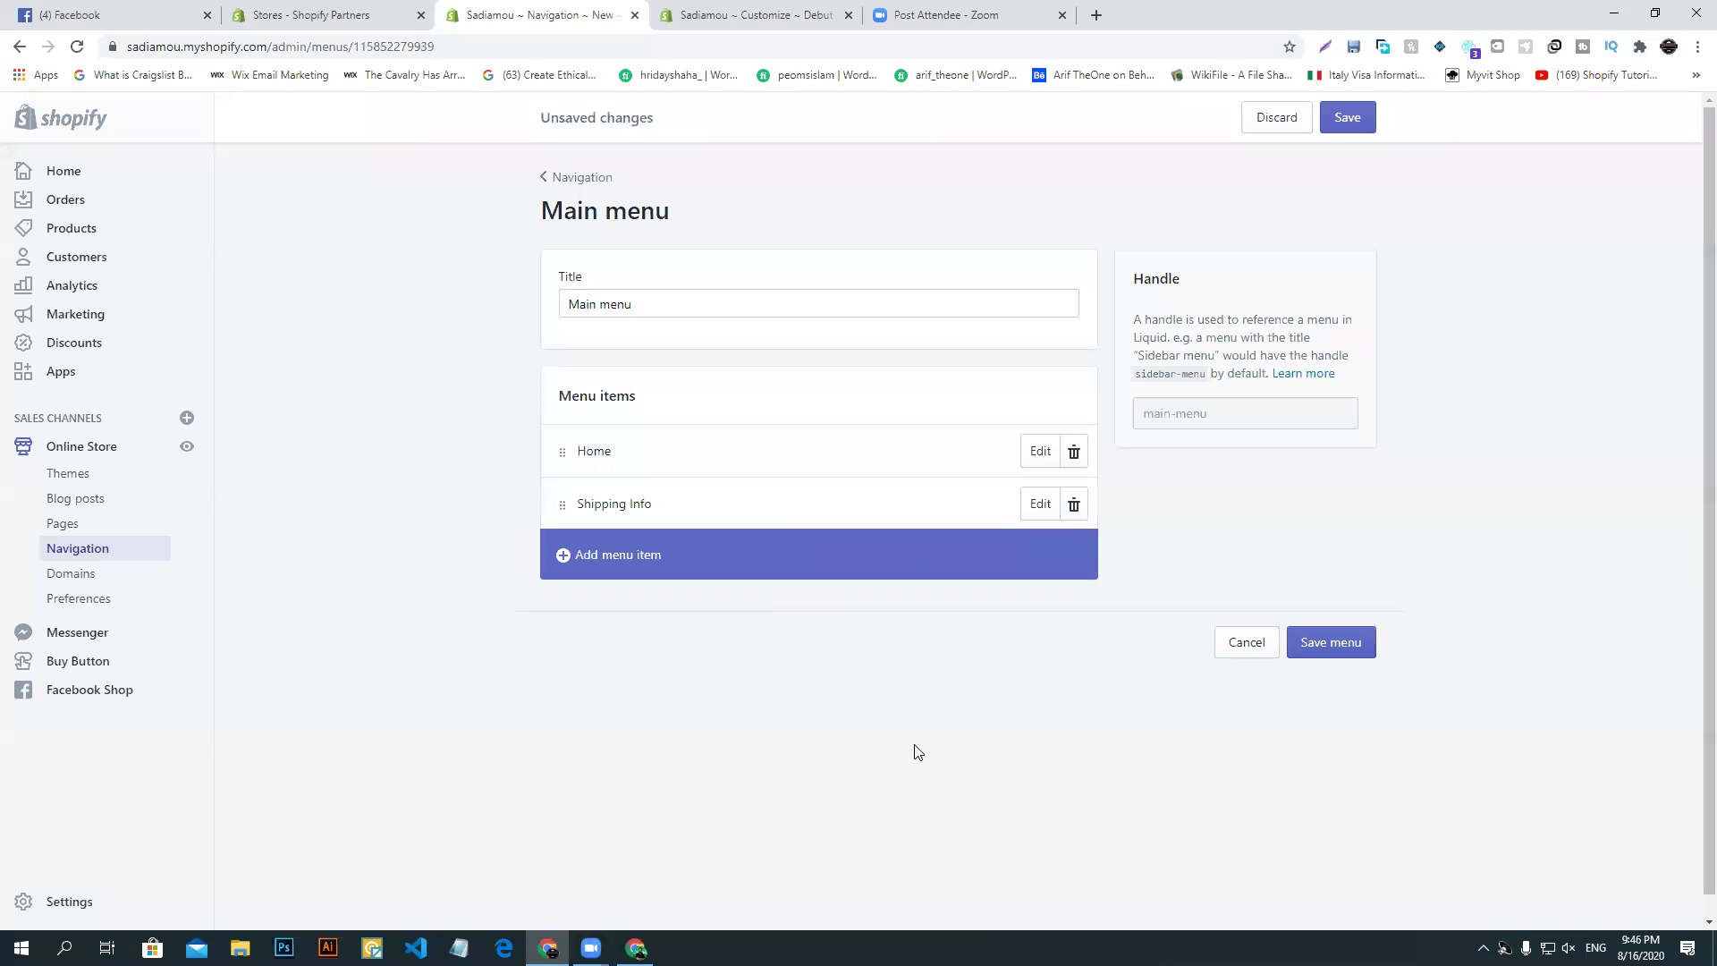
click(1337, 644)
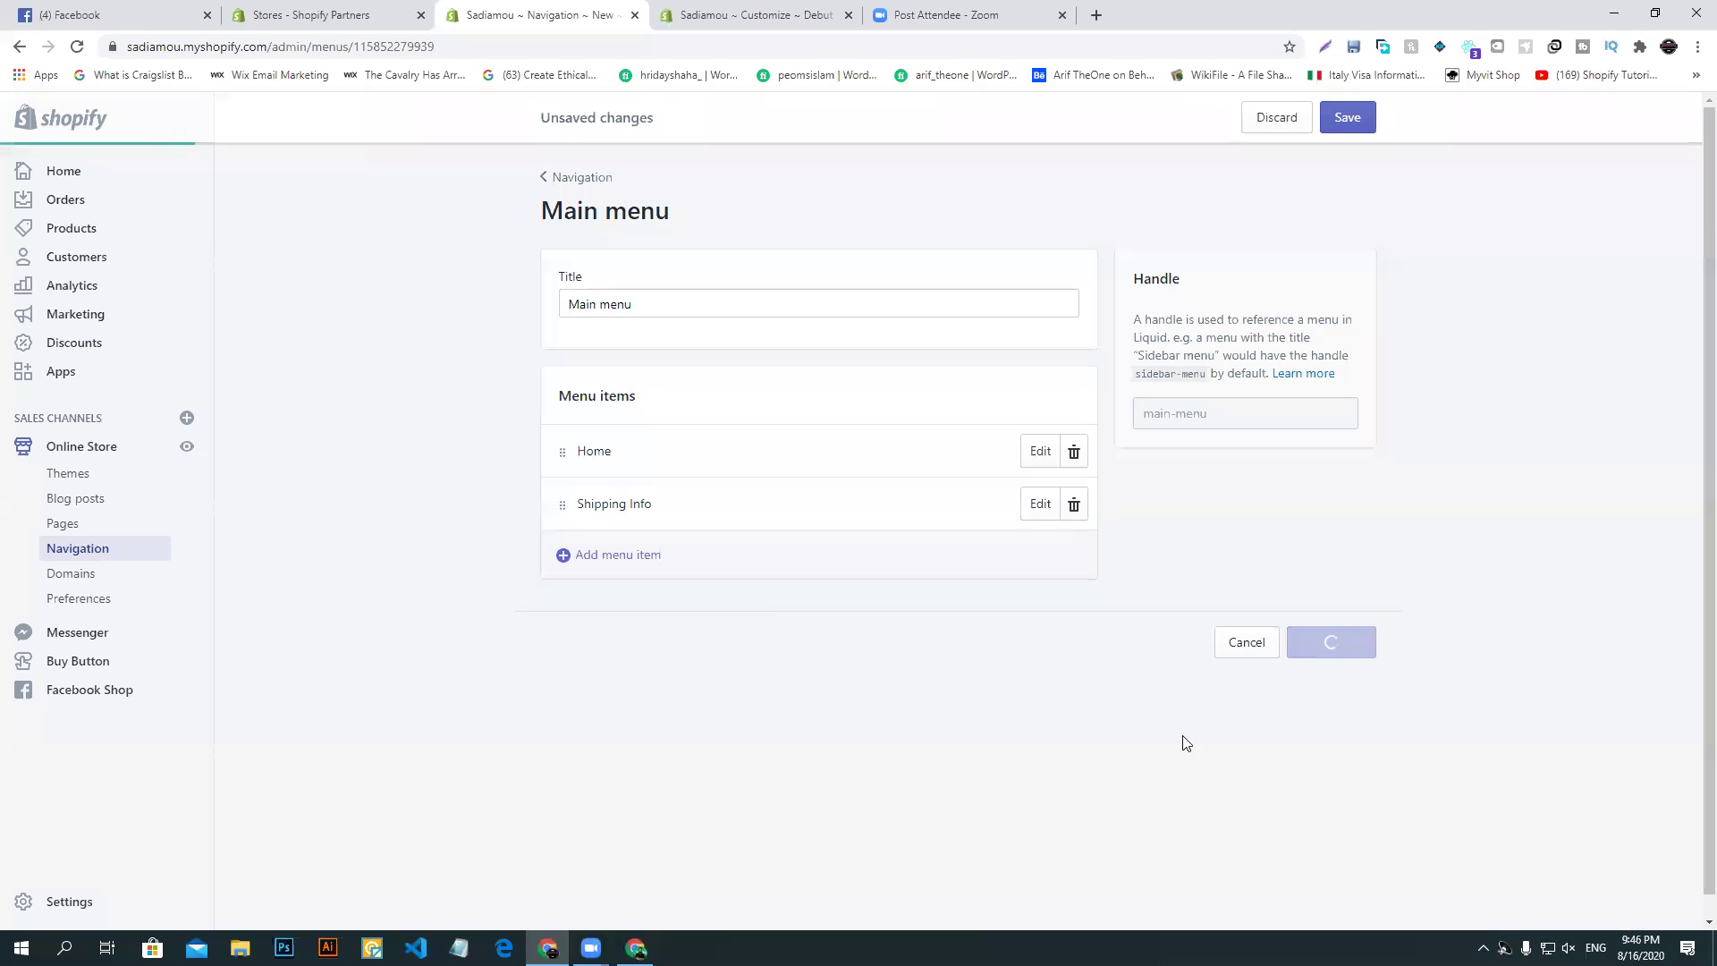
click(759, 7)
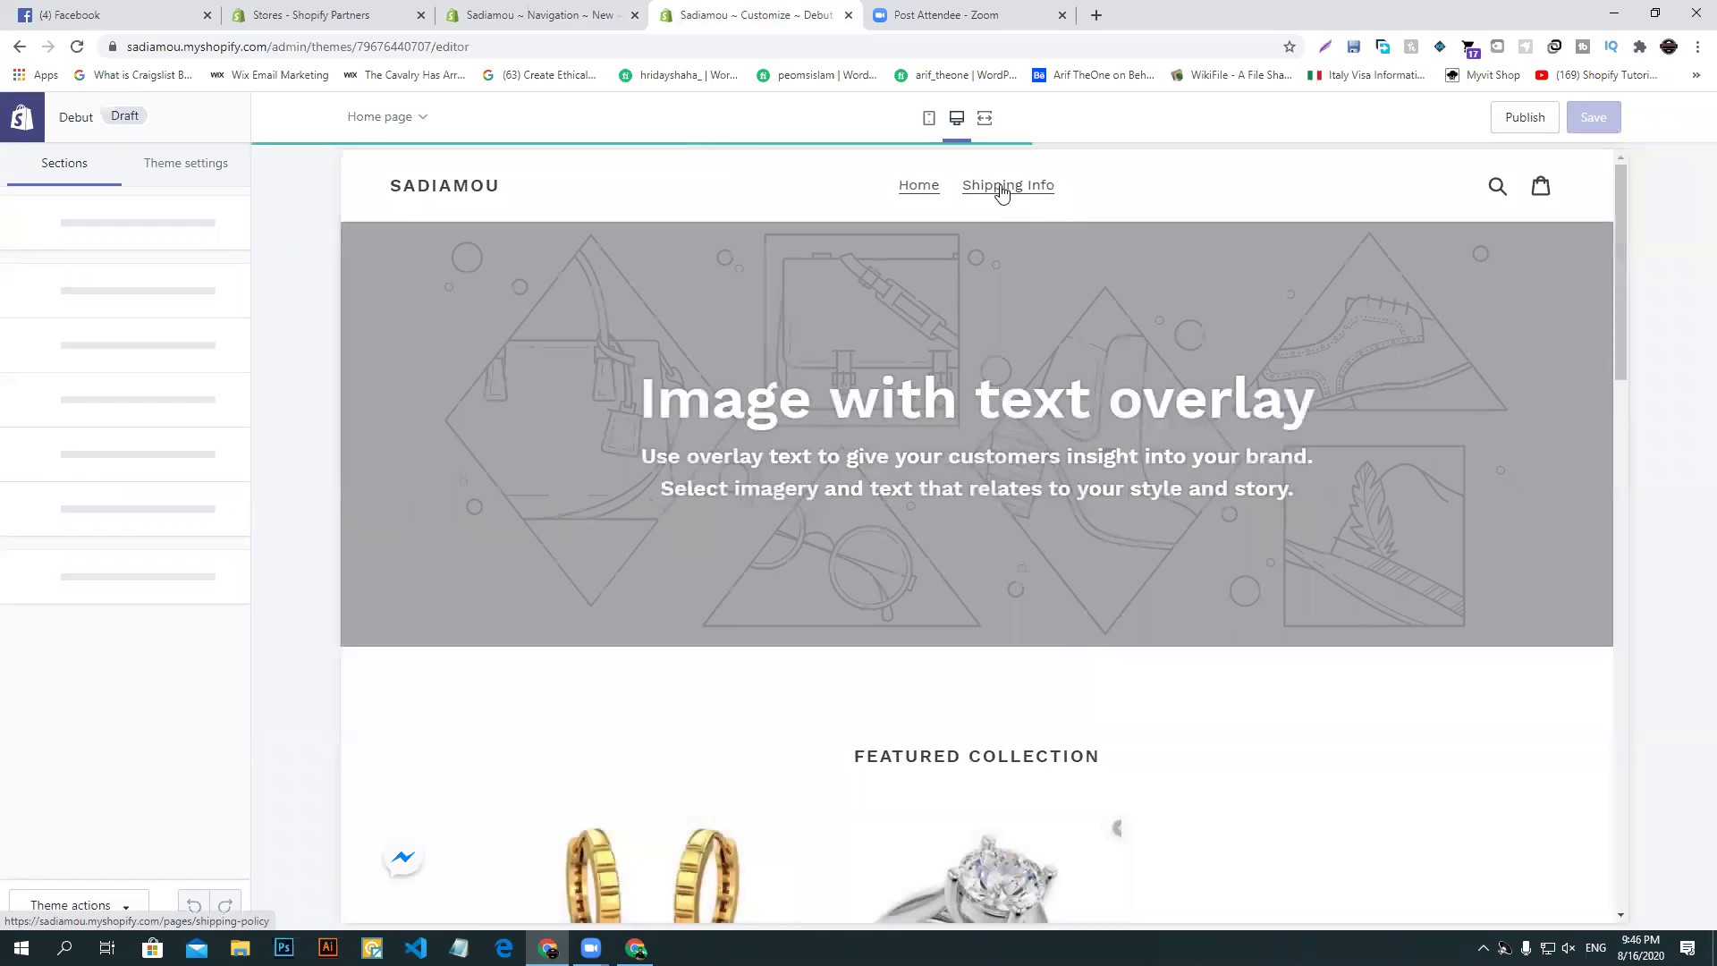
- Follow the Shipping Info link in the theme preview's header and look through the Shipping Policy page
click(1004, 193)
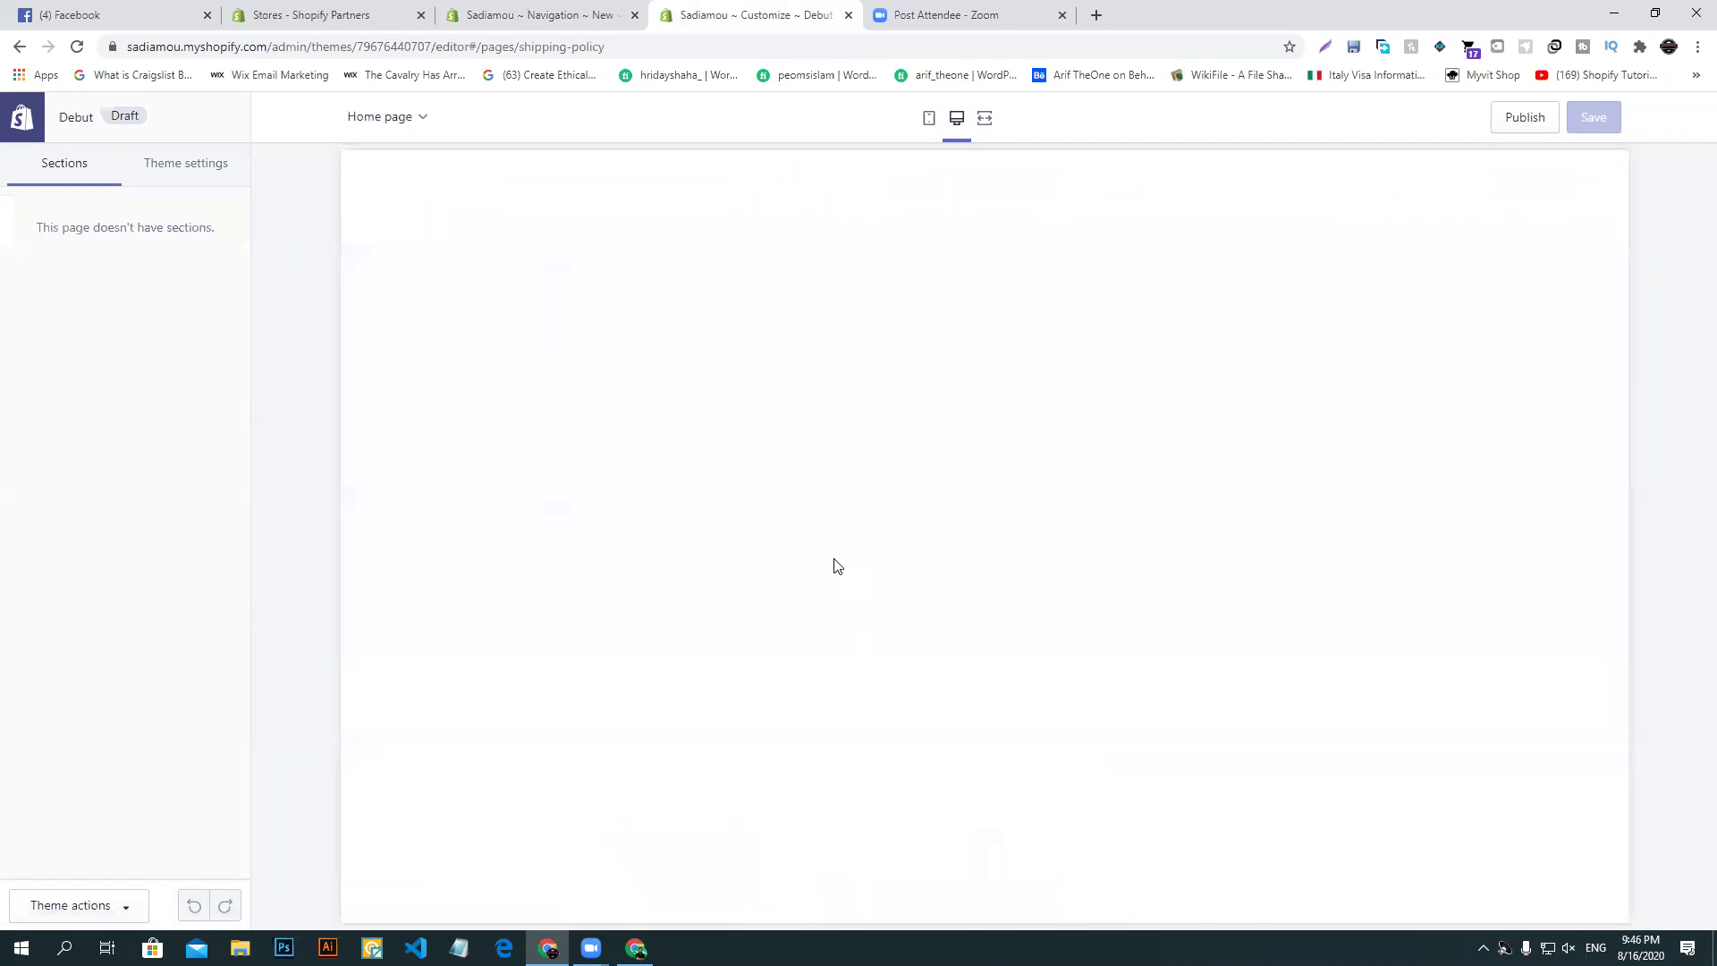
scroll(1100, 614, down, 8)
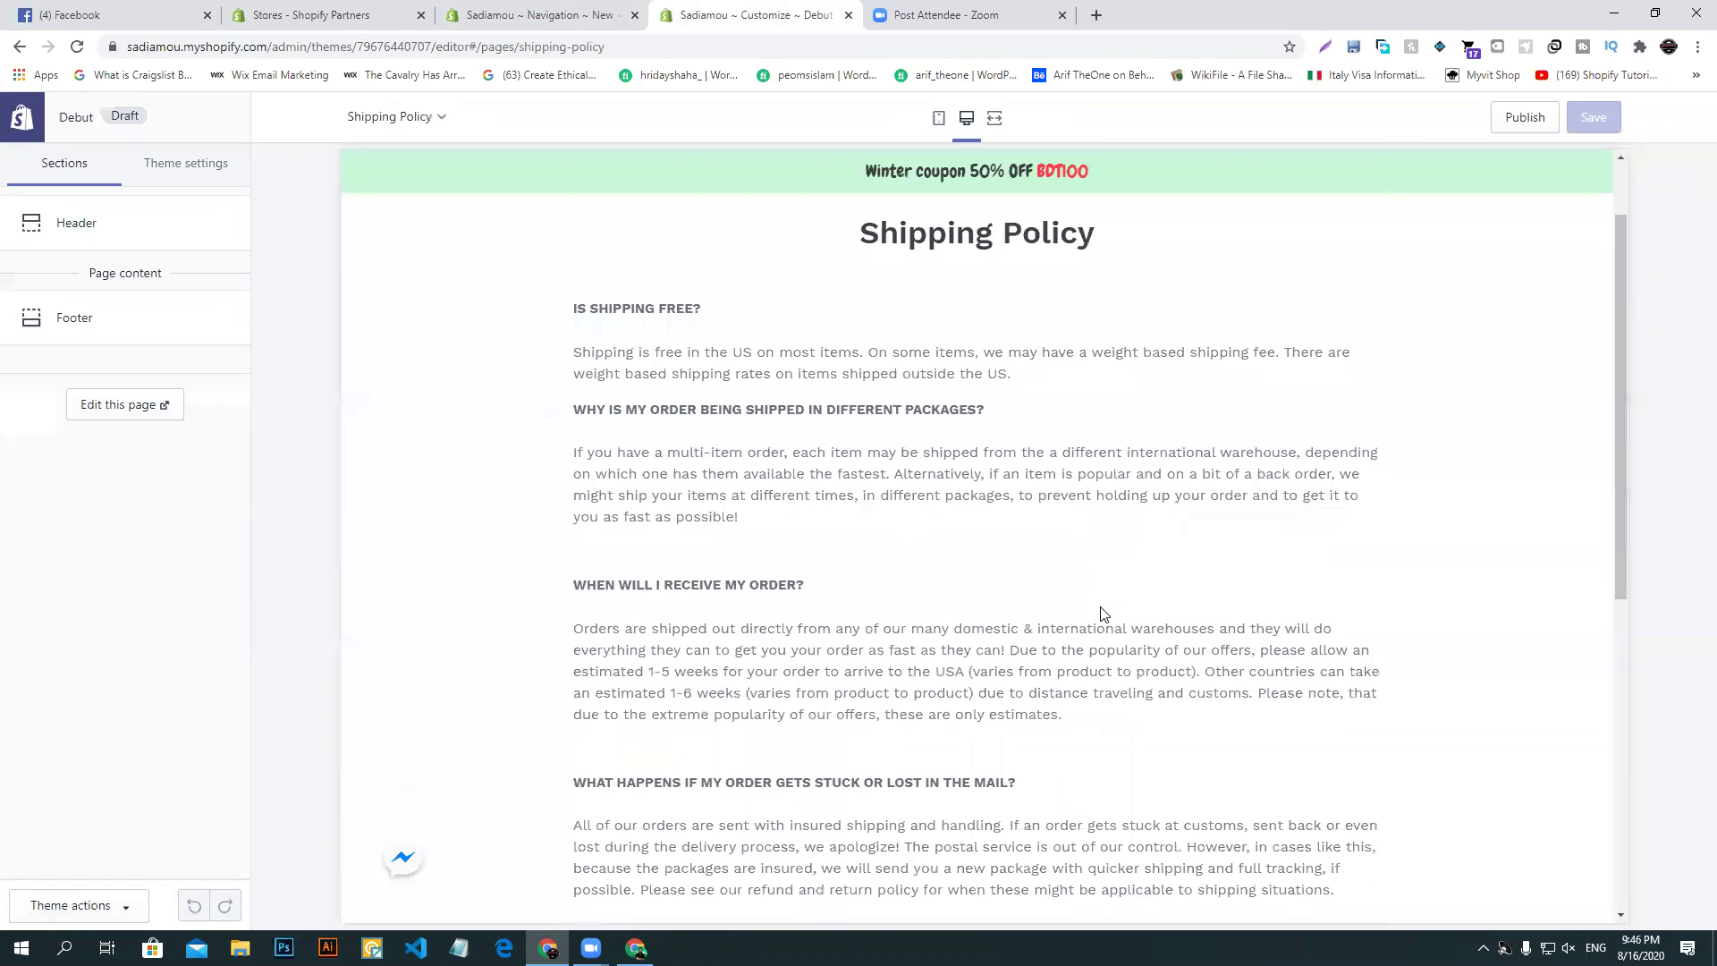
scroll(1101, 614, up, 7)
scroll(1104, 613, up, 1)
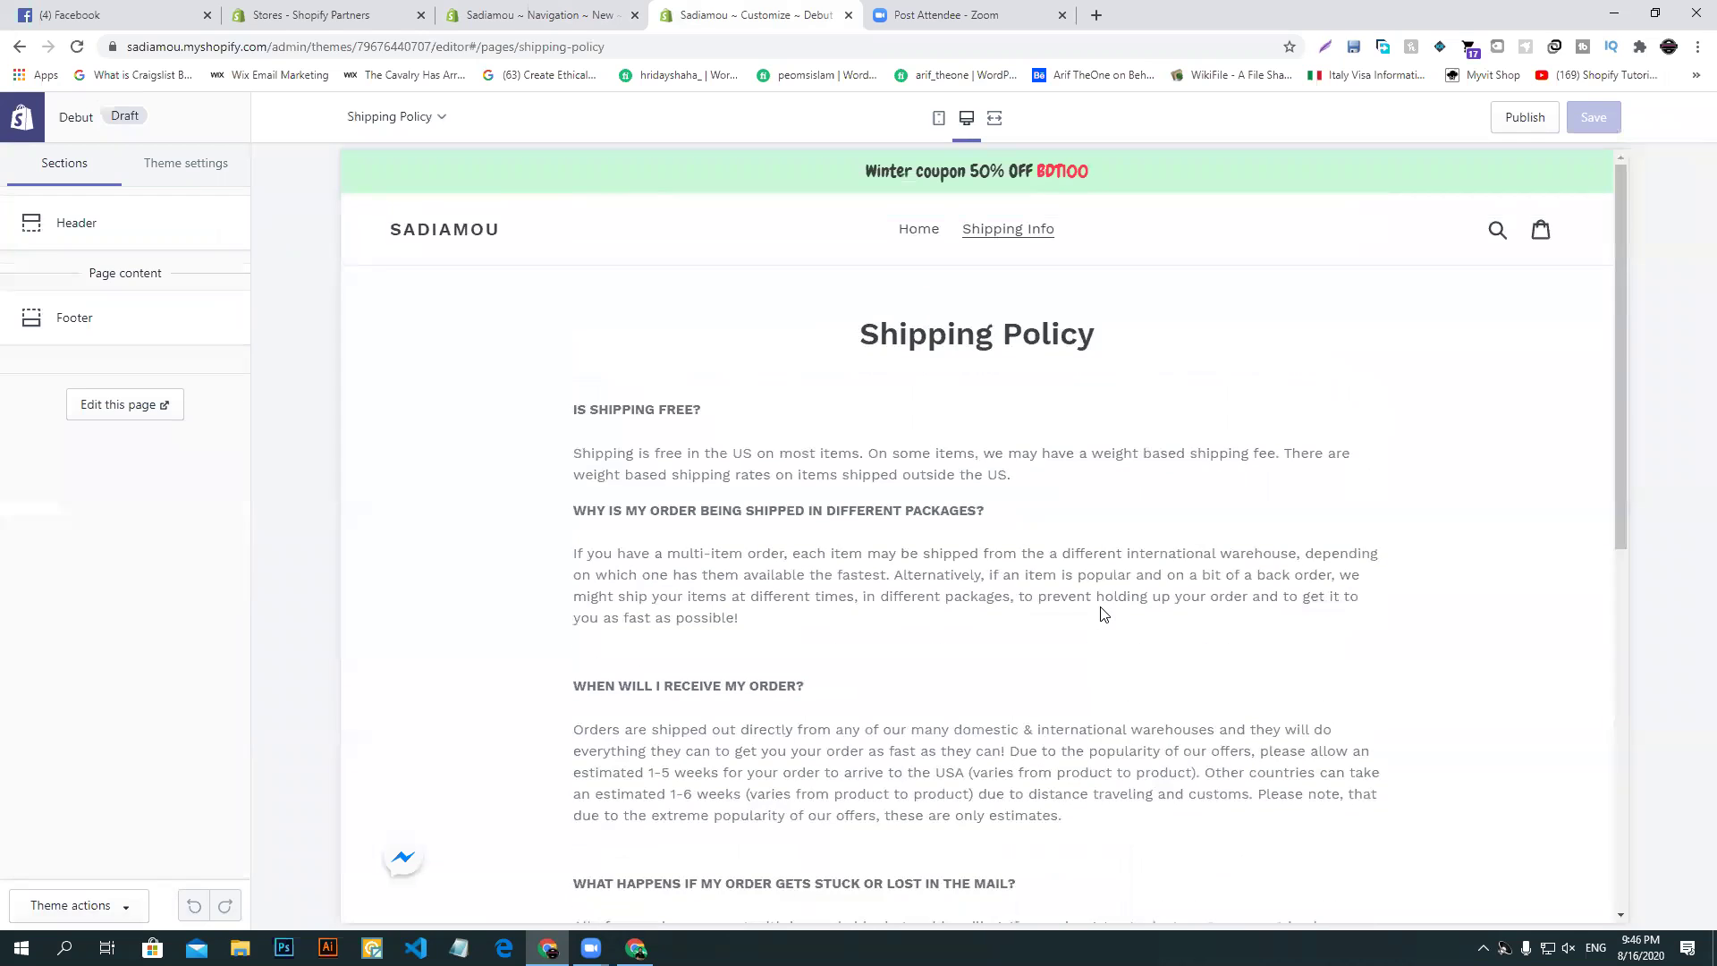
- Add a menu item named "FAQs" to Sadiamou's Main menu and link it to the FAQs page
click(537, 14)
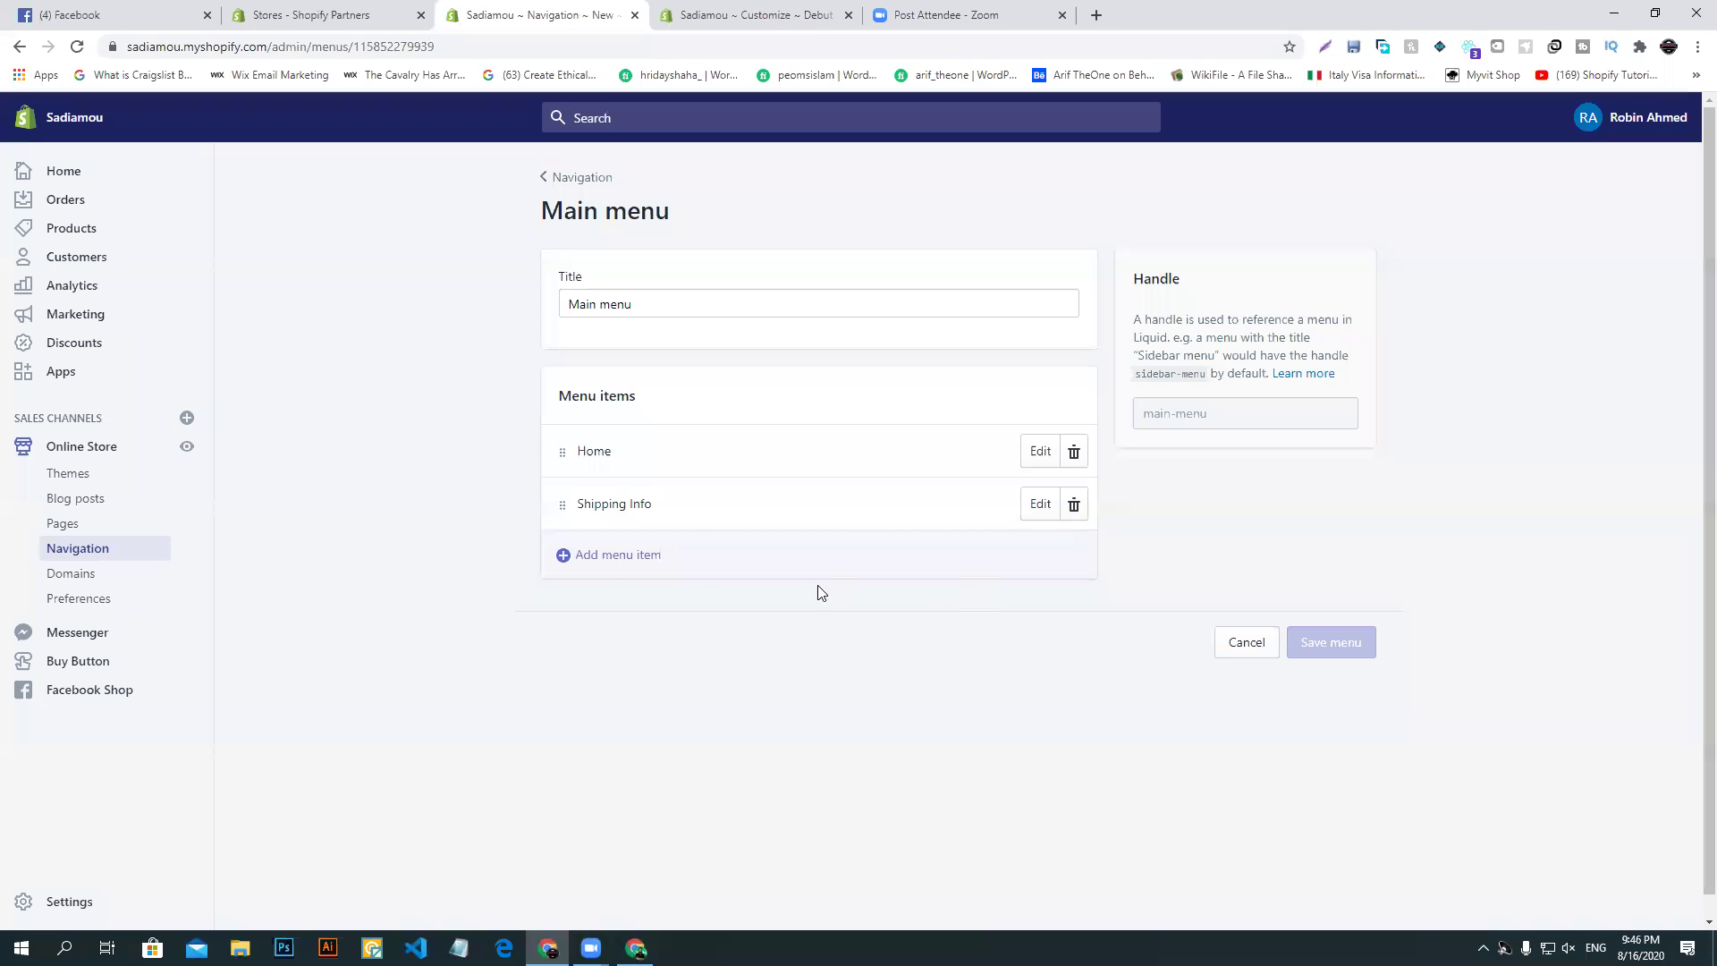
click(606, 558)
click(653, 515)
click(628, 589)
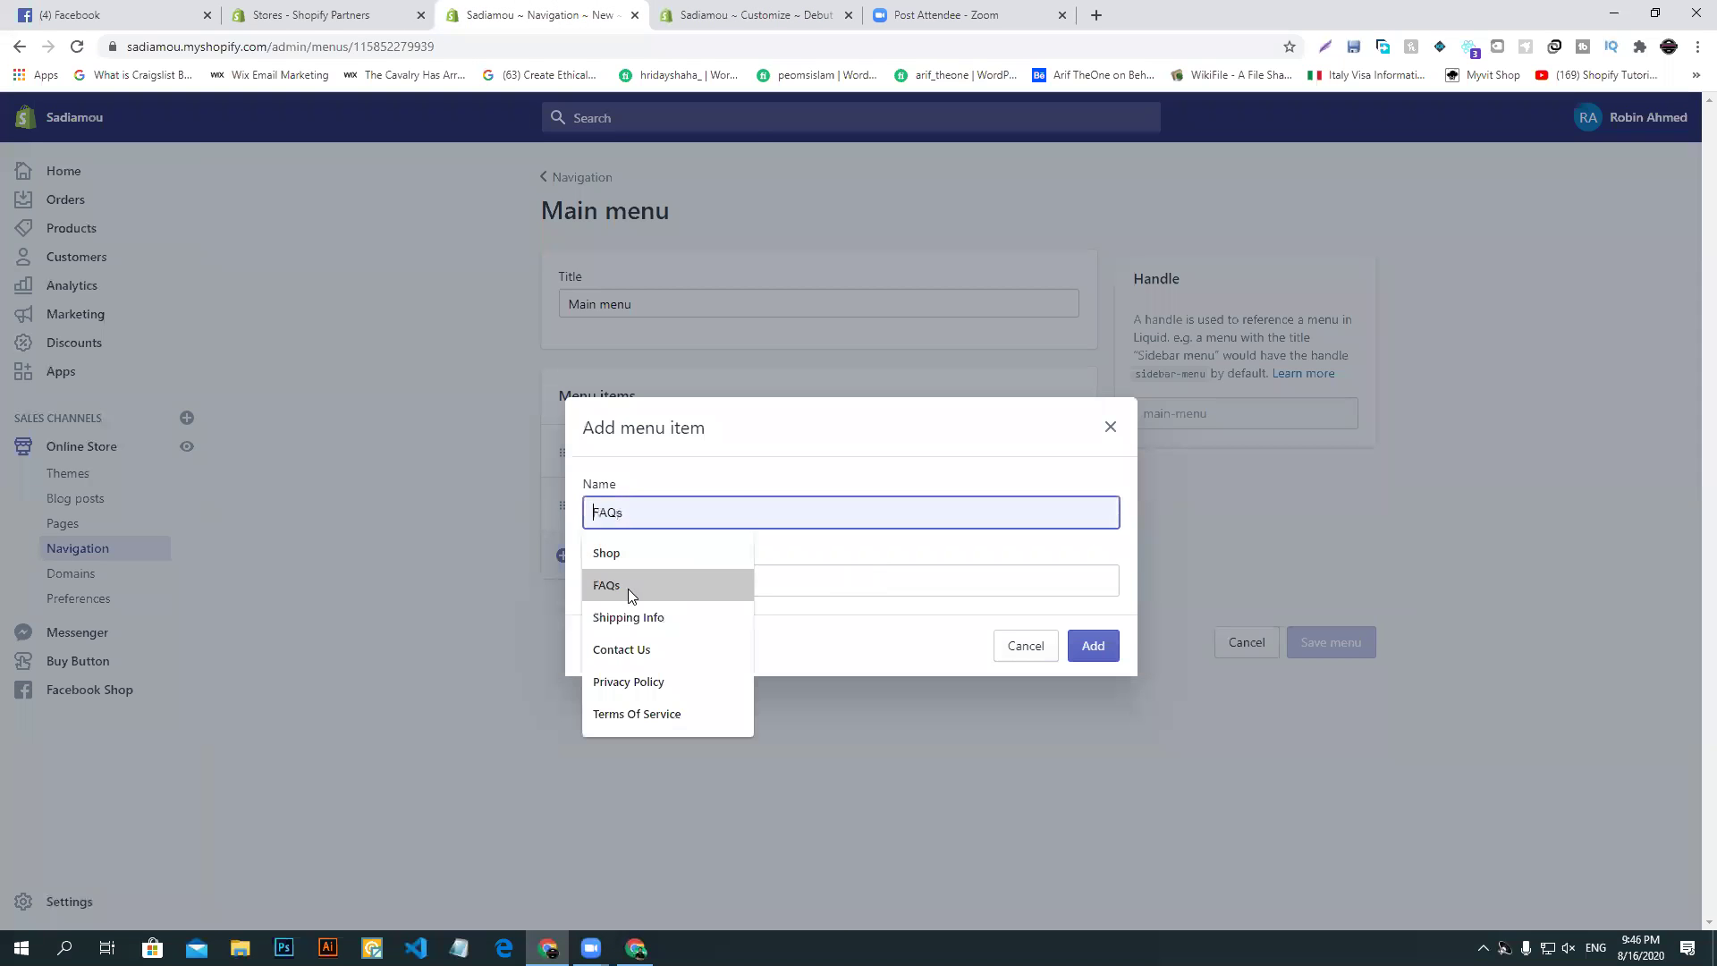
click(663, 581)
click(659, 433)
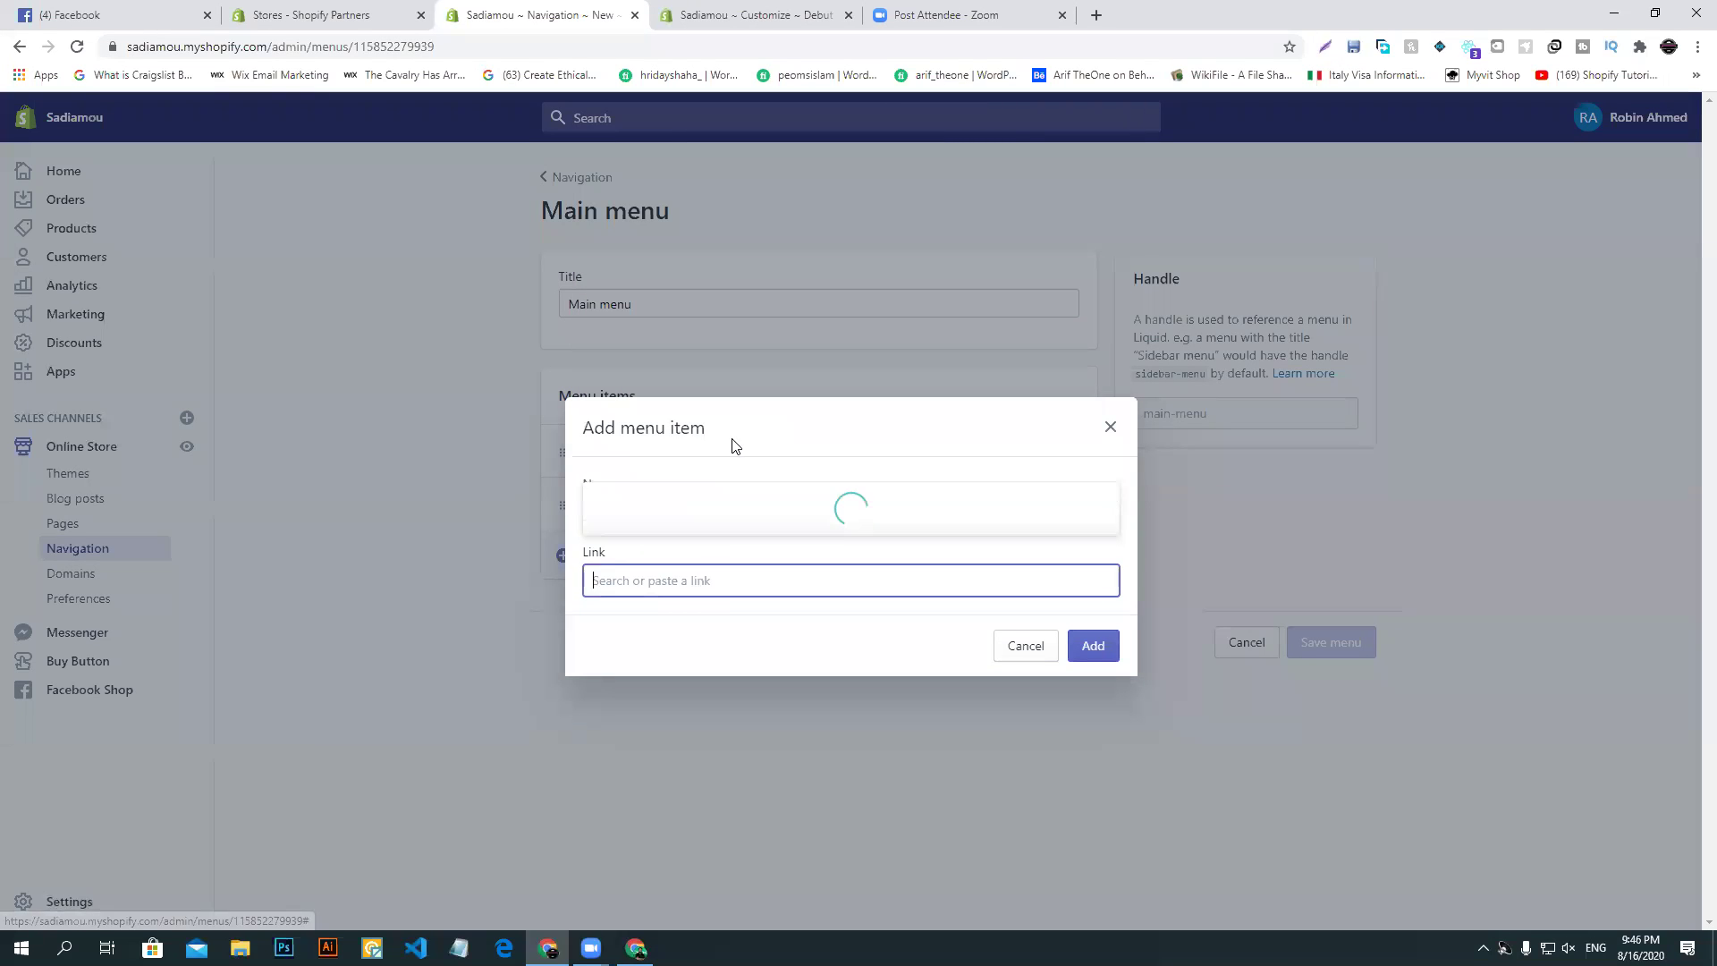
click(663, 402)
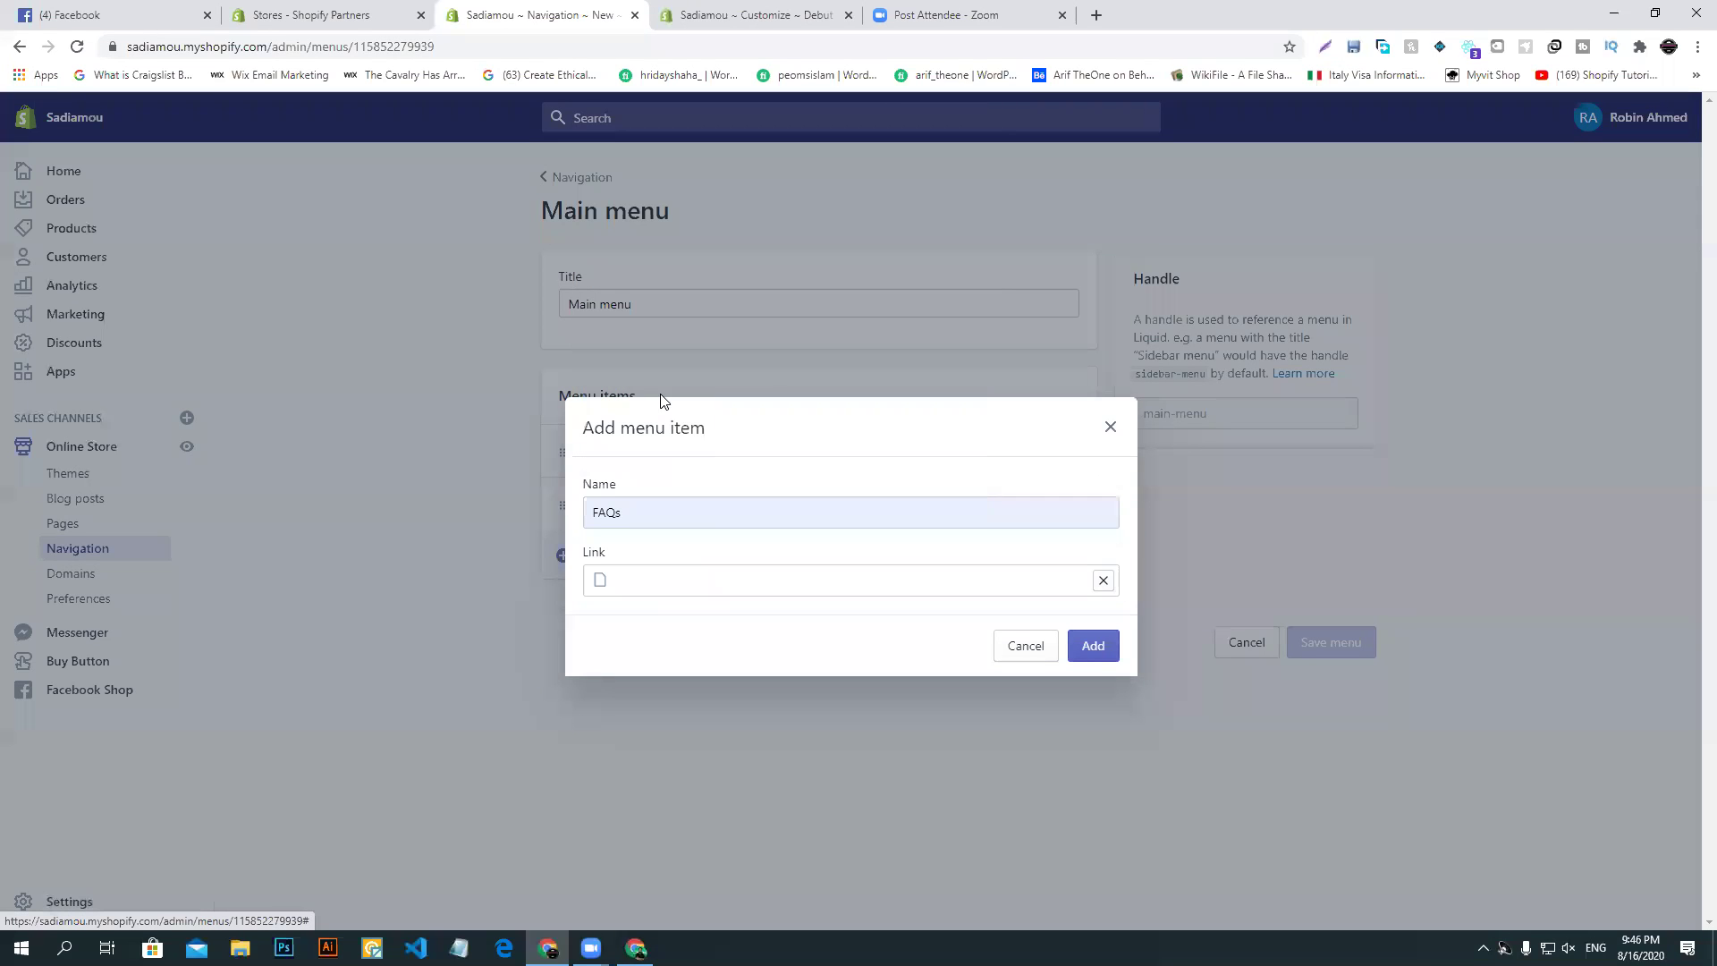
click(1092, 644)
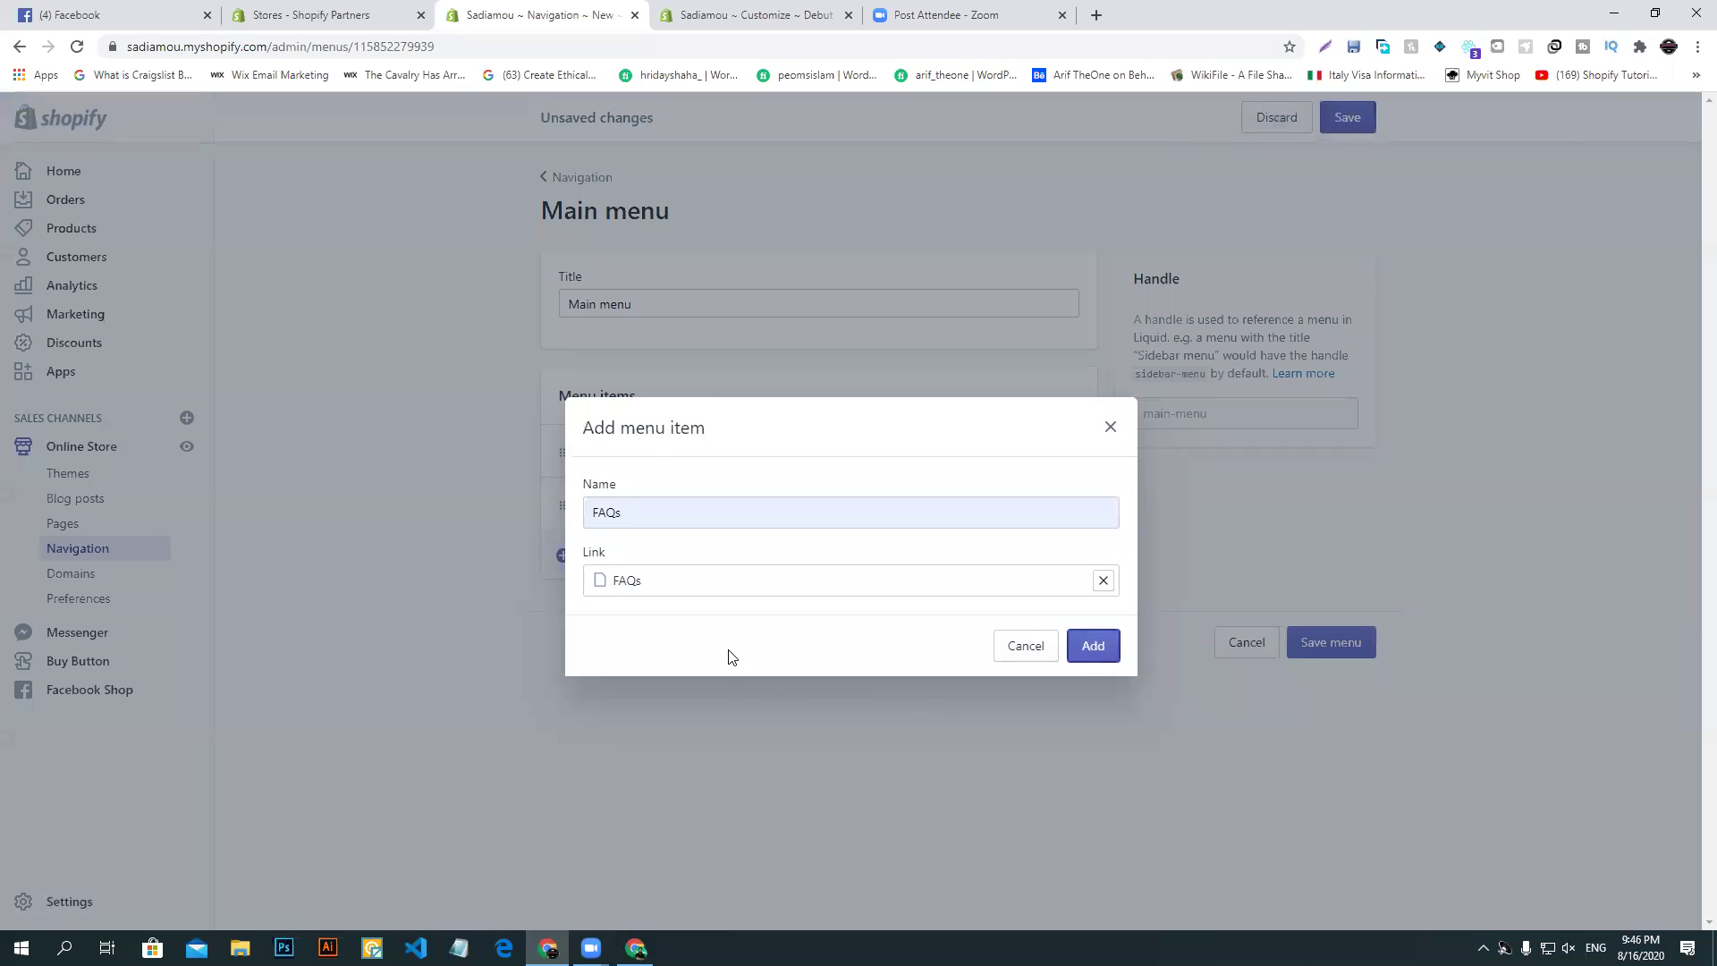
- Add a "Contact Us" item linked to the Contact Us page to the Main menu and save the menu
click(613, 622)
click(658, 513)
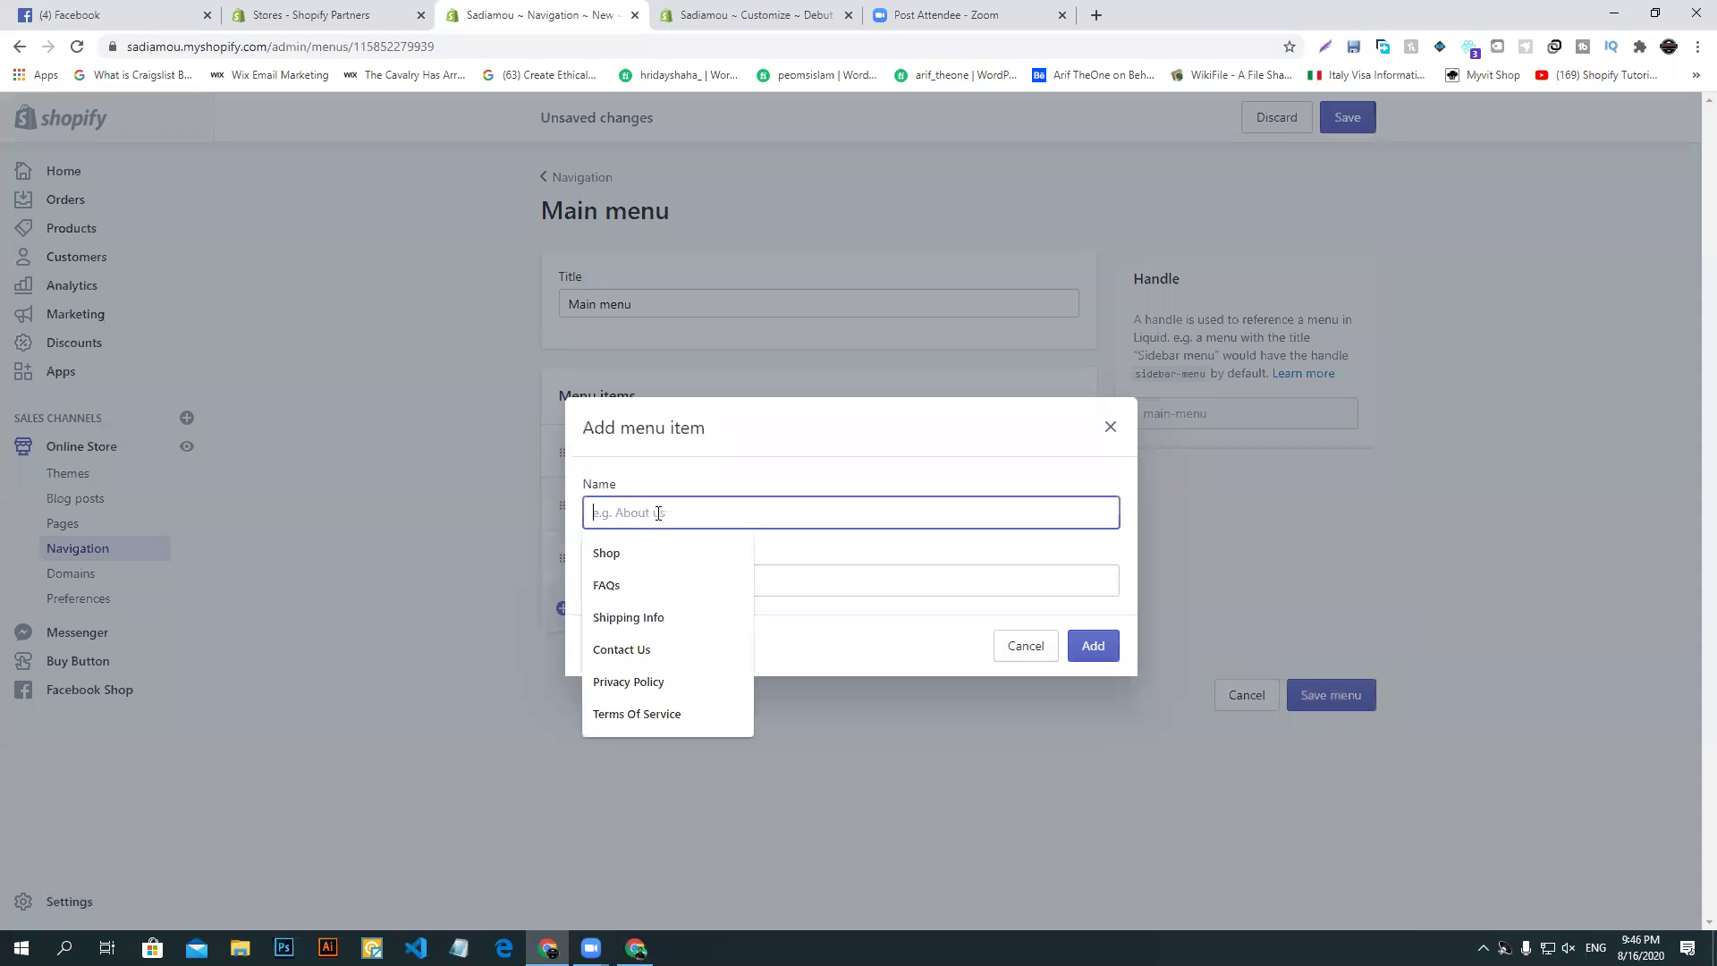
click(655, 644)
click(660, 578)
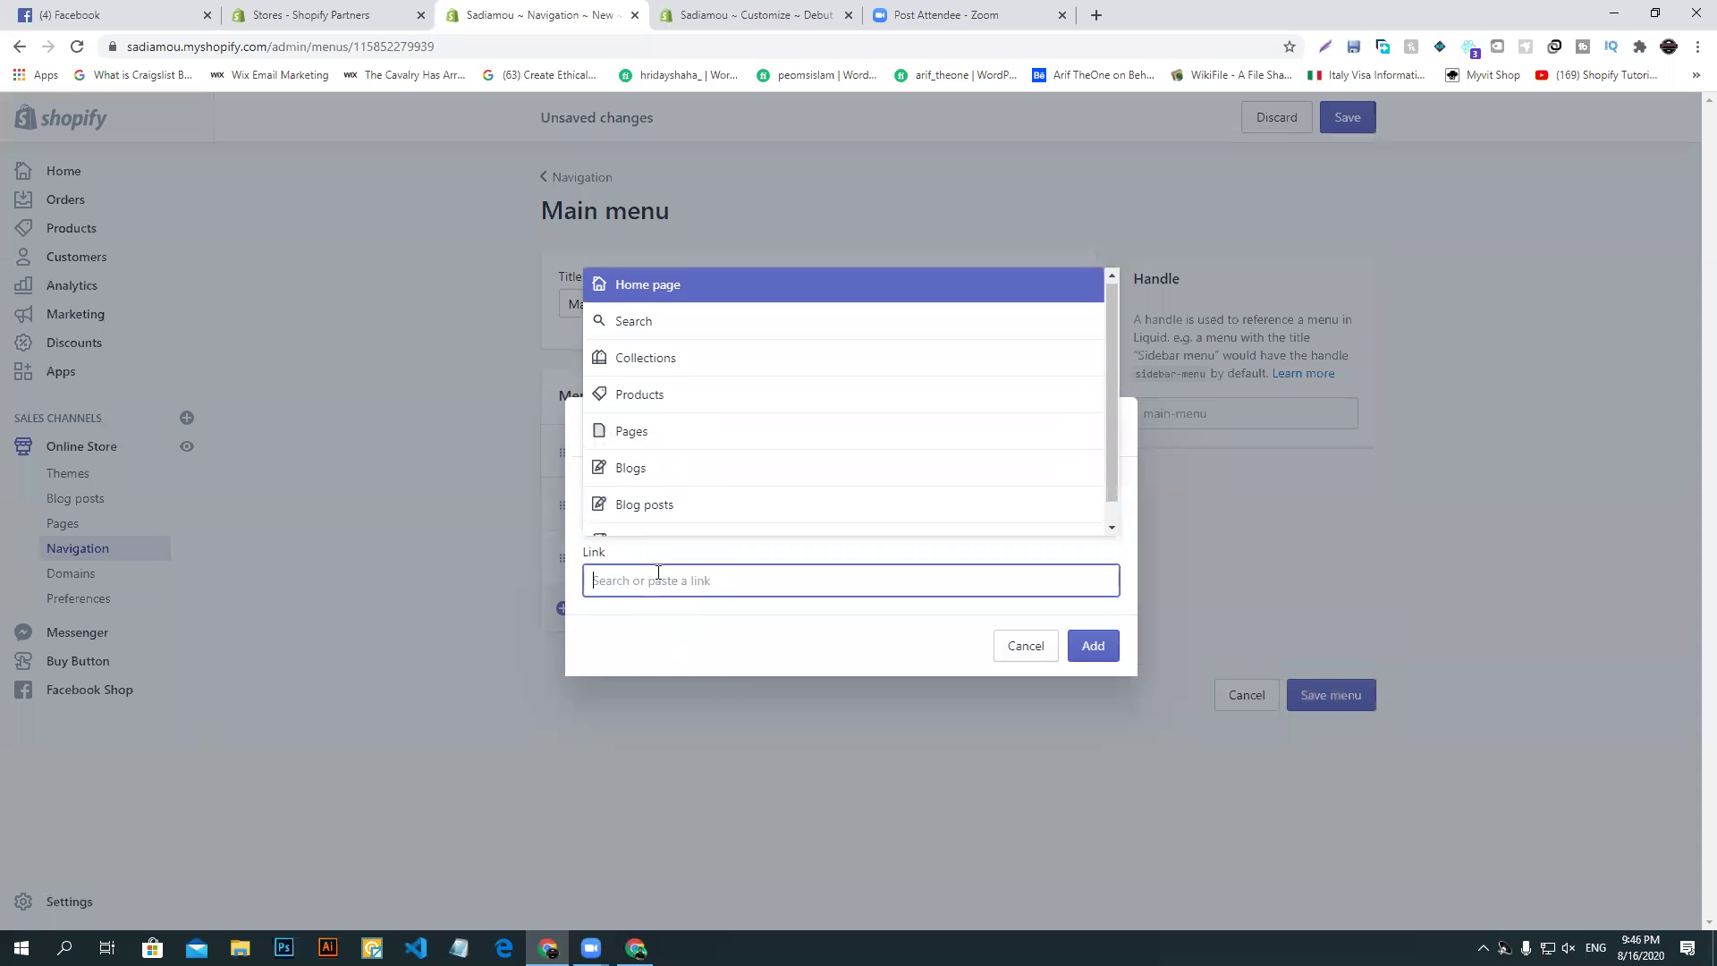
click(654, 431)
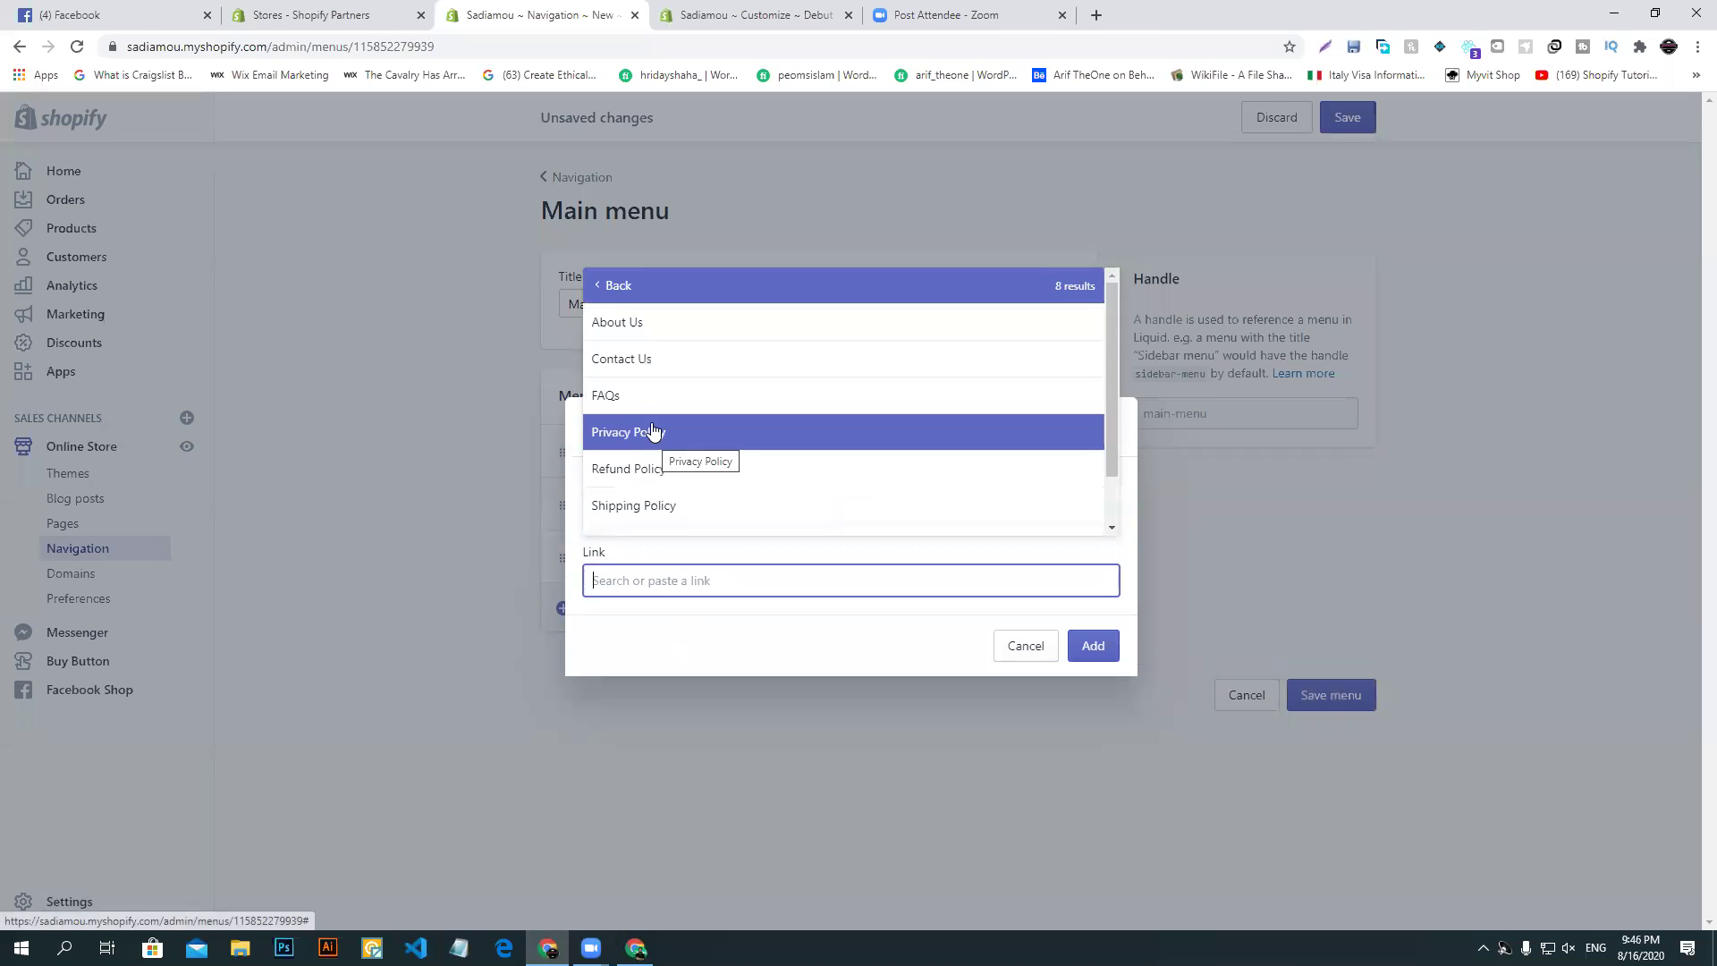
click(644, 359)
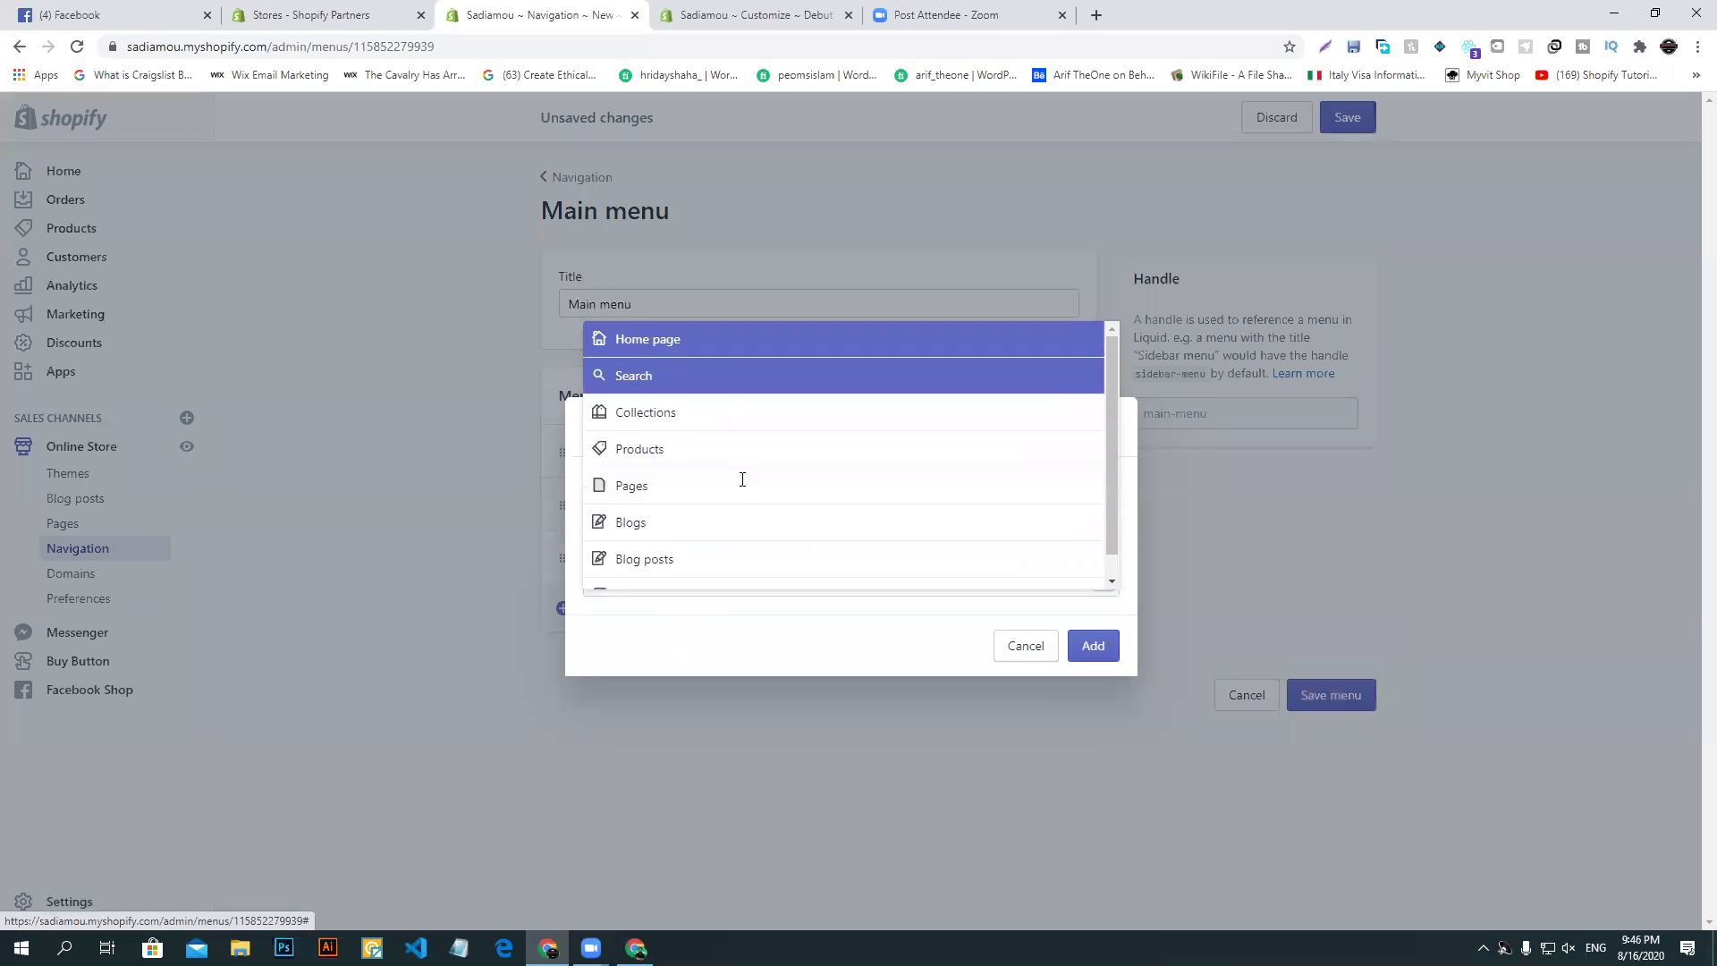
click(1091, 651)
scroll(682, 736, down, 1)
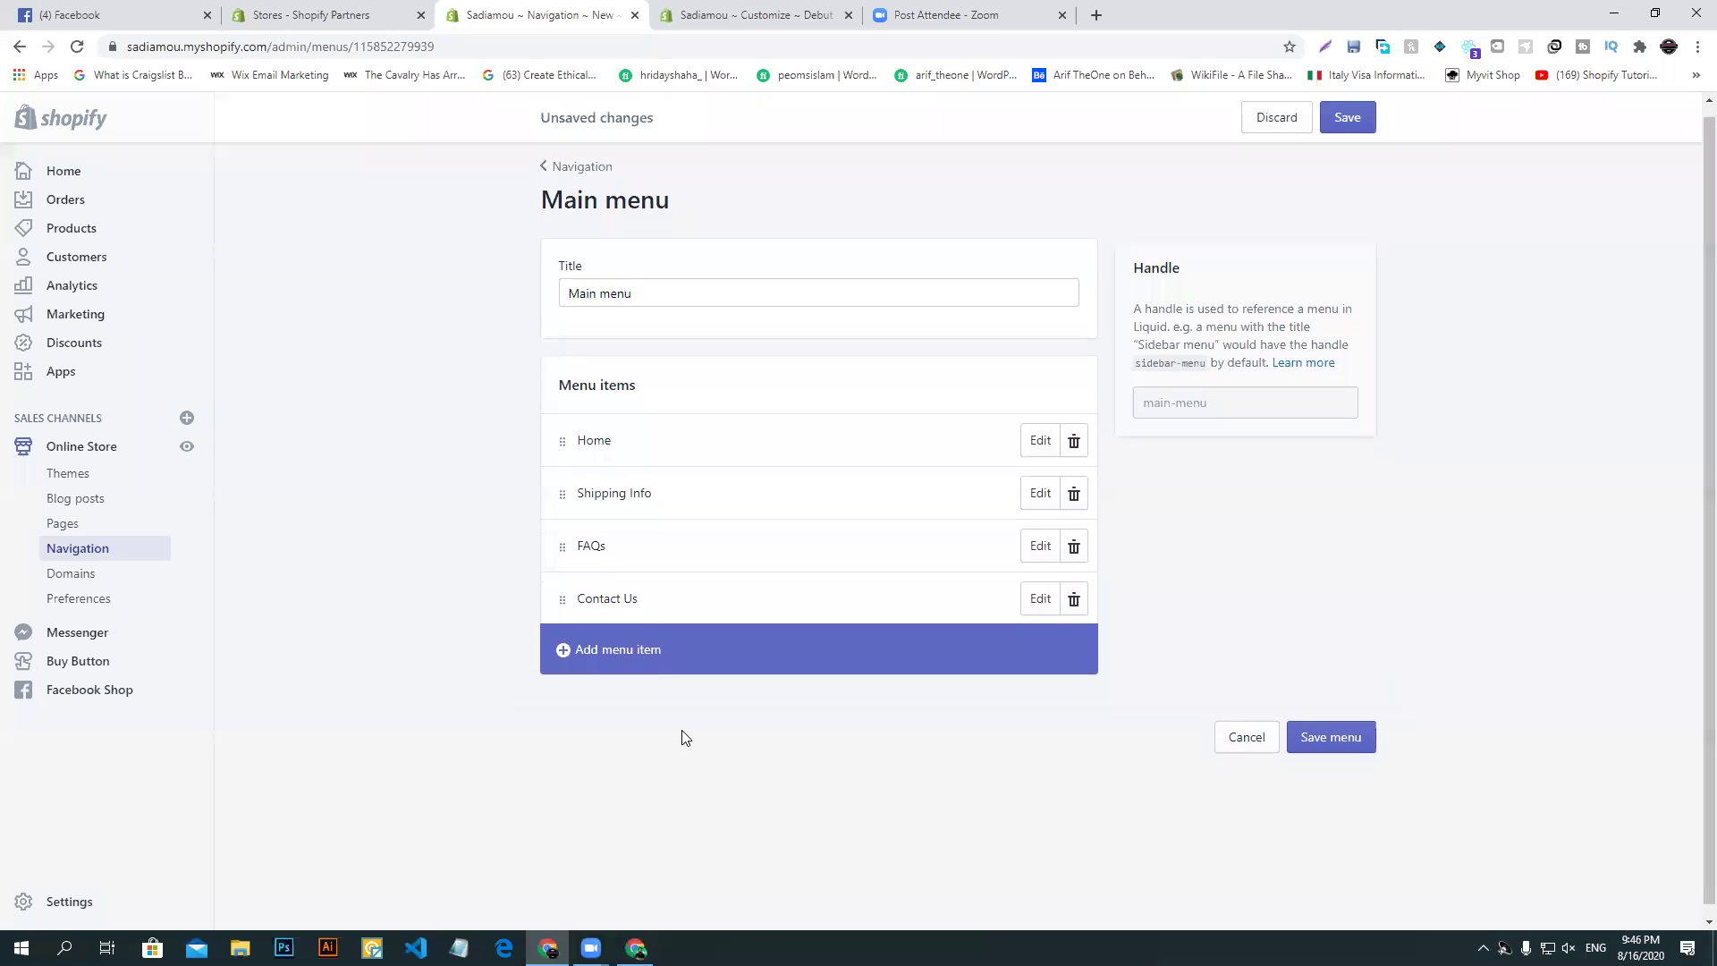
click(1355, 731)
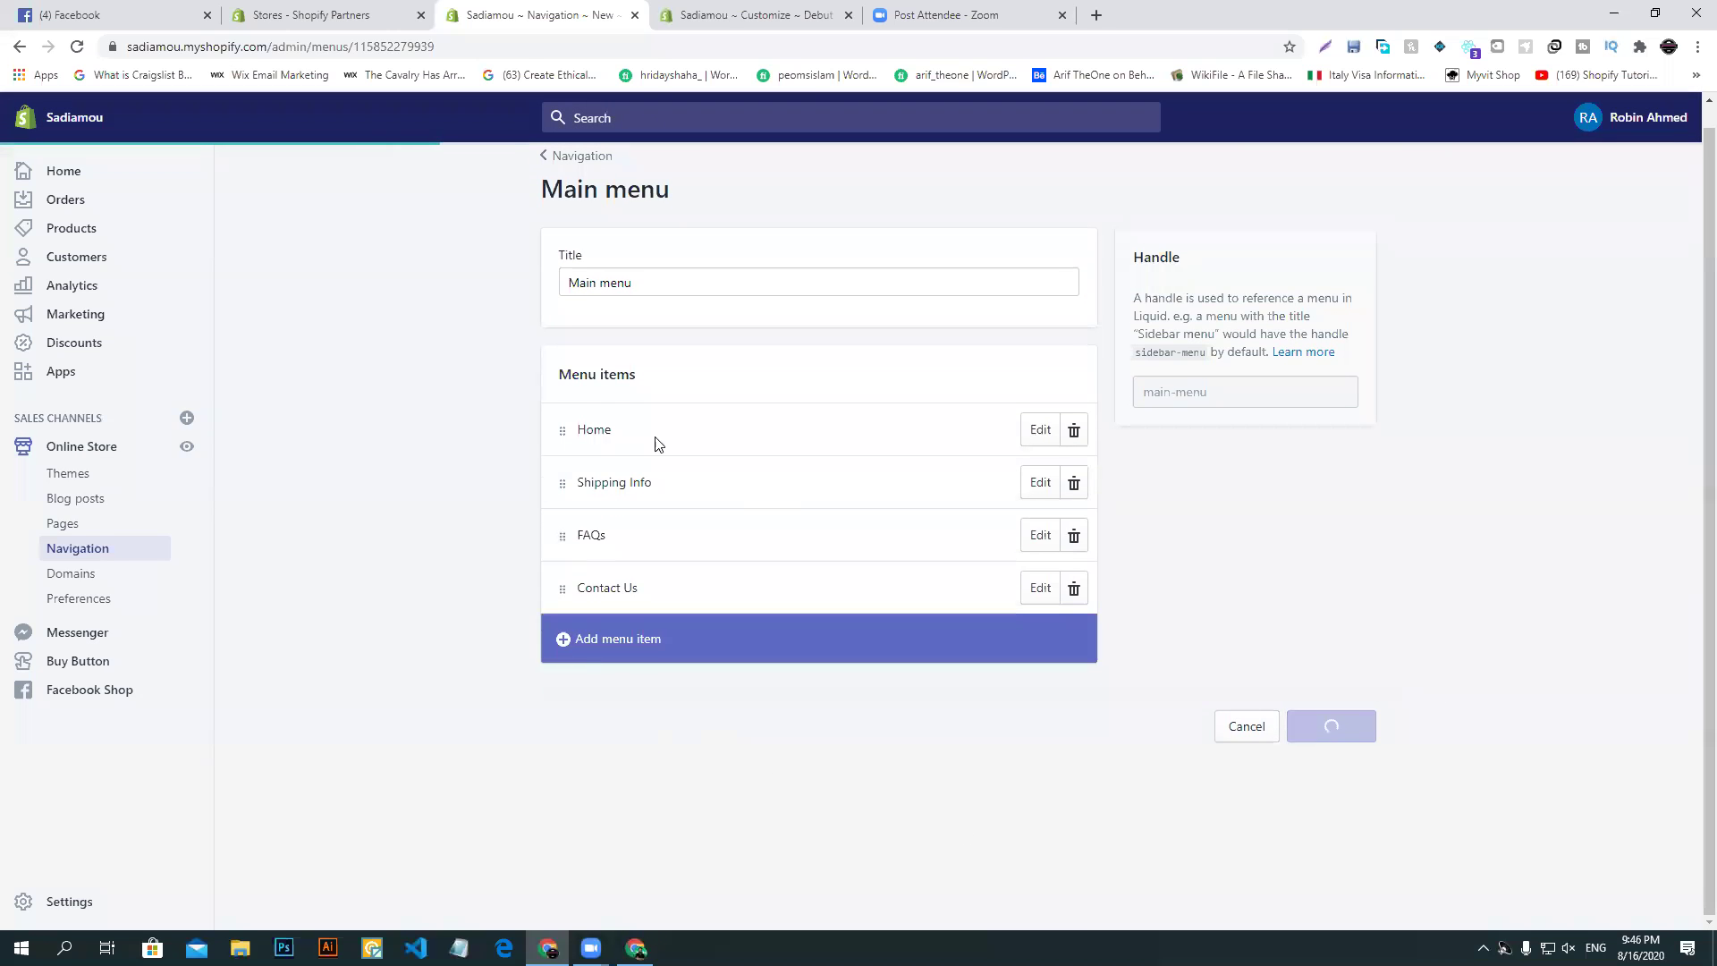
- Reload the Debut theme editor to check the header menu and show the Home page through its link
click(756, 14)
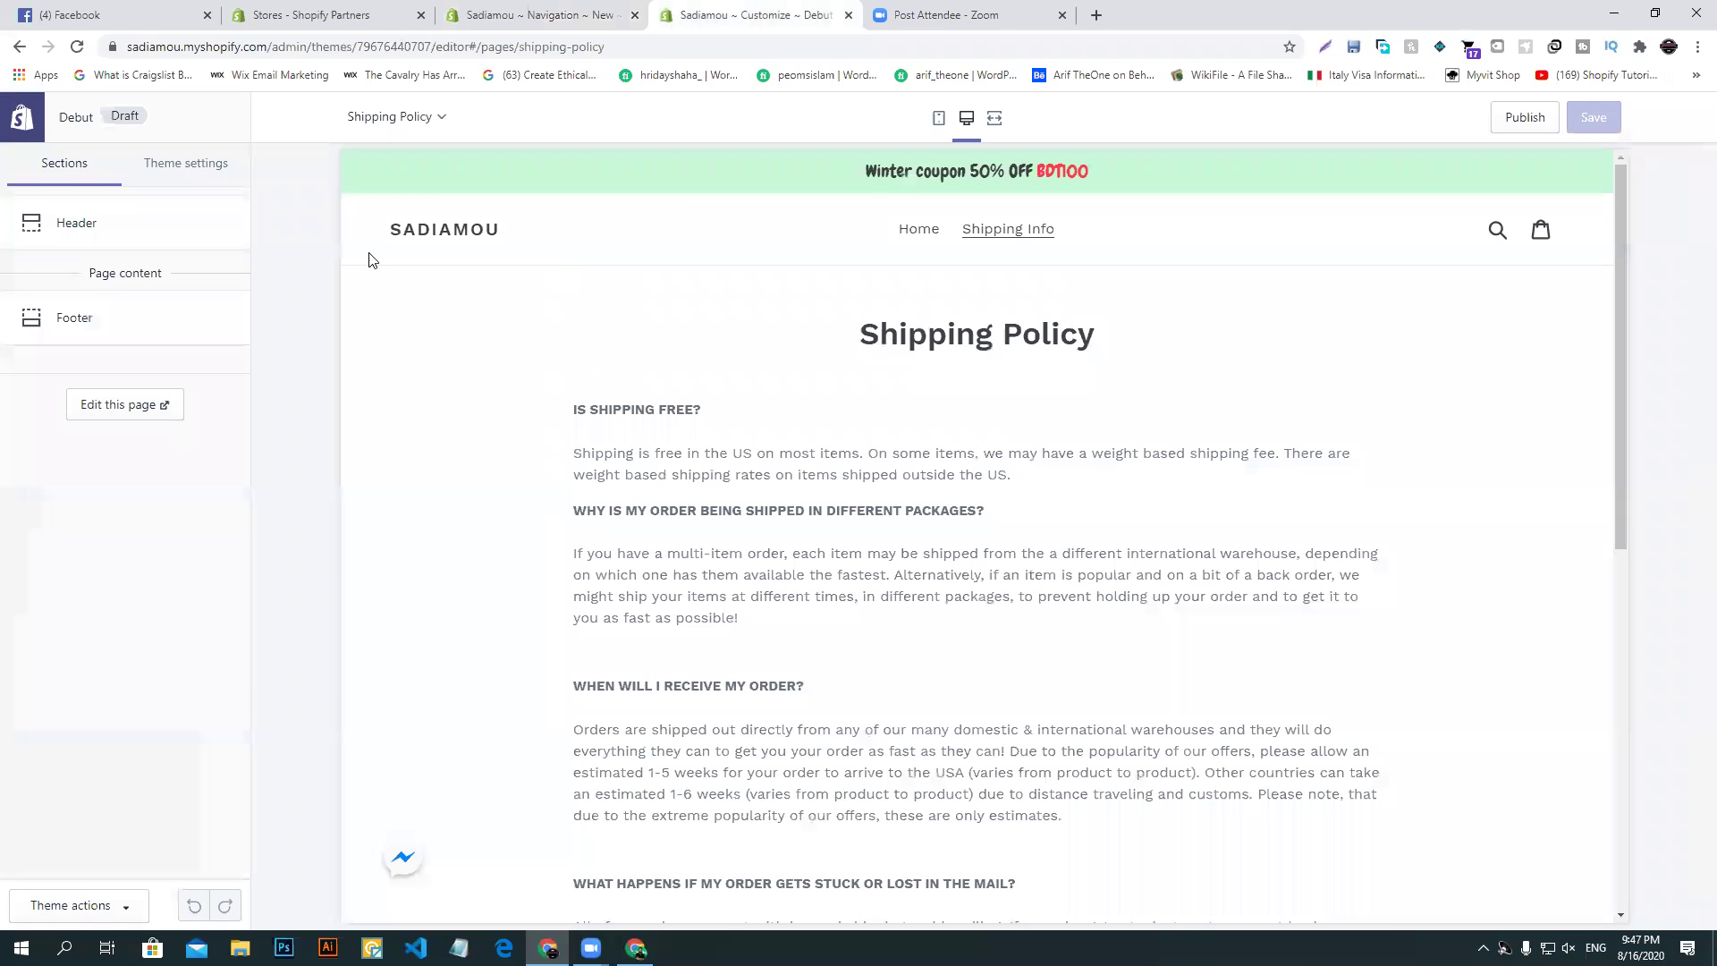
click(78, 47)
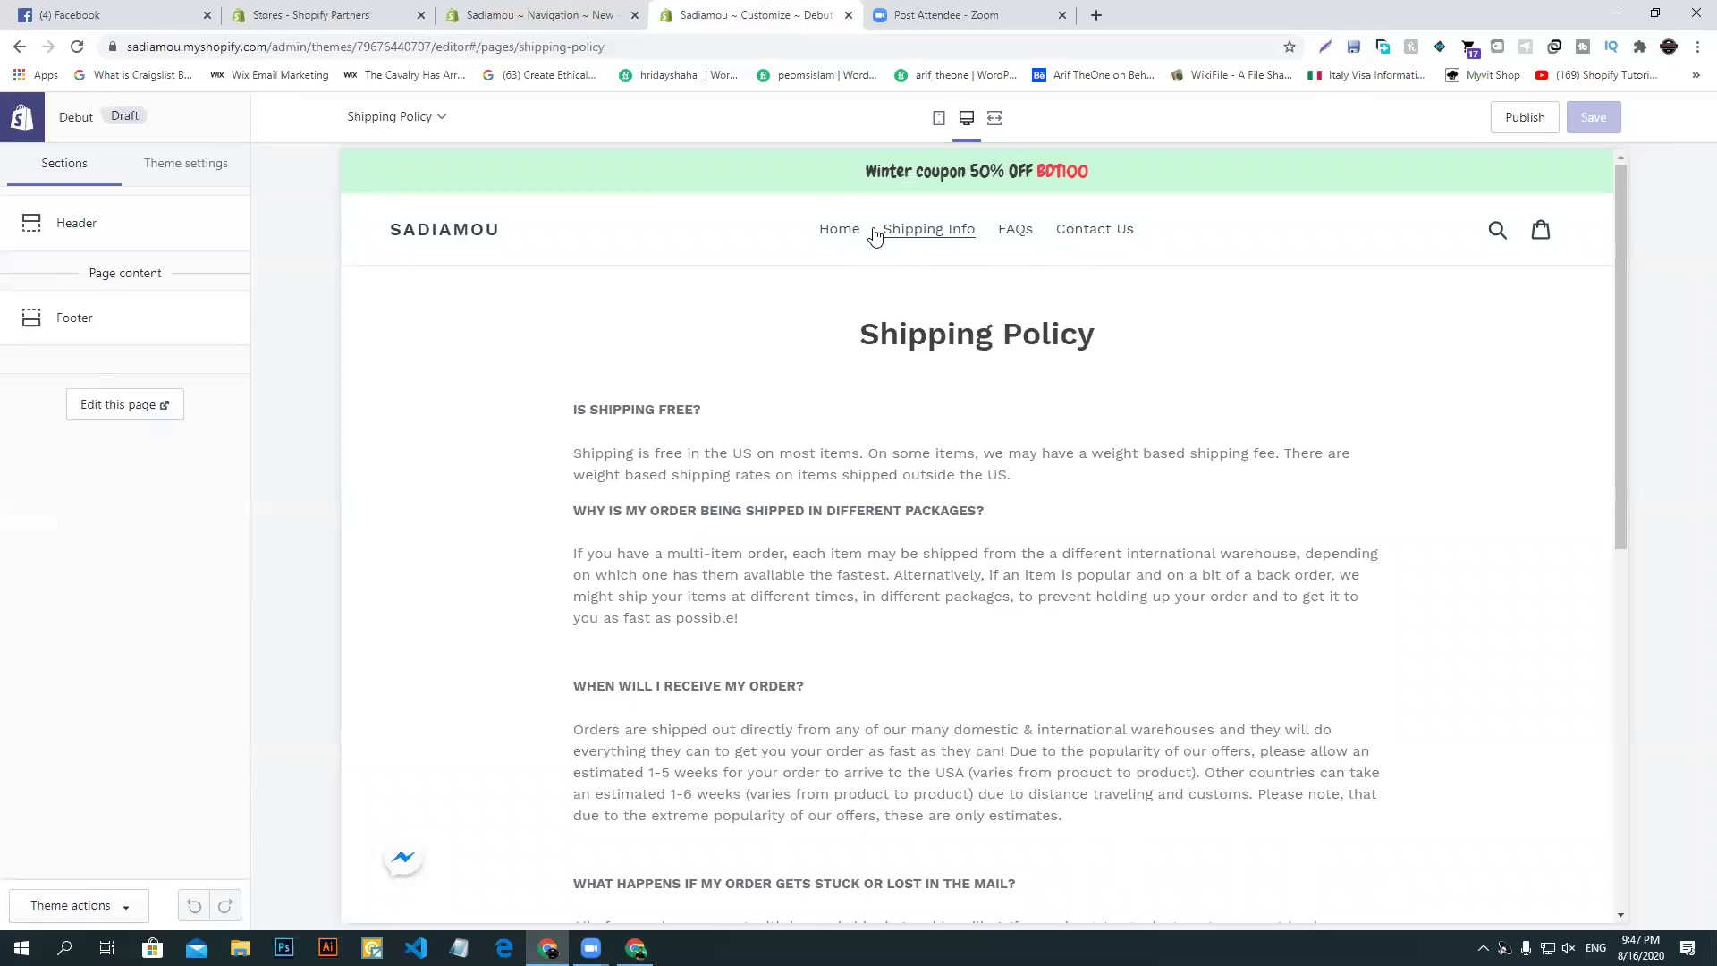
click(839, 230)
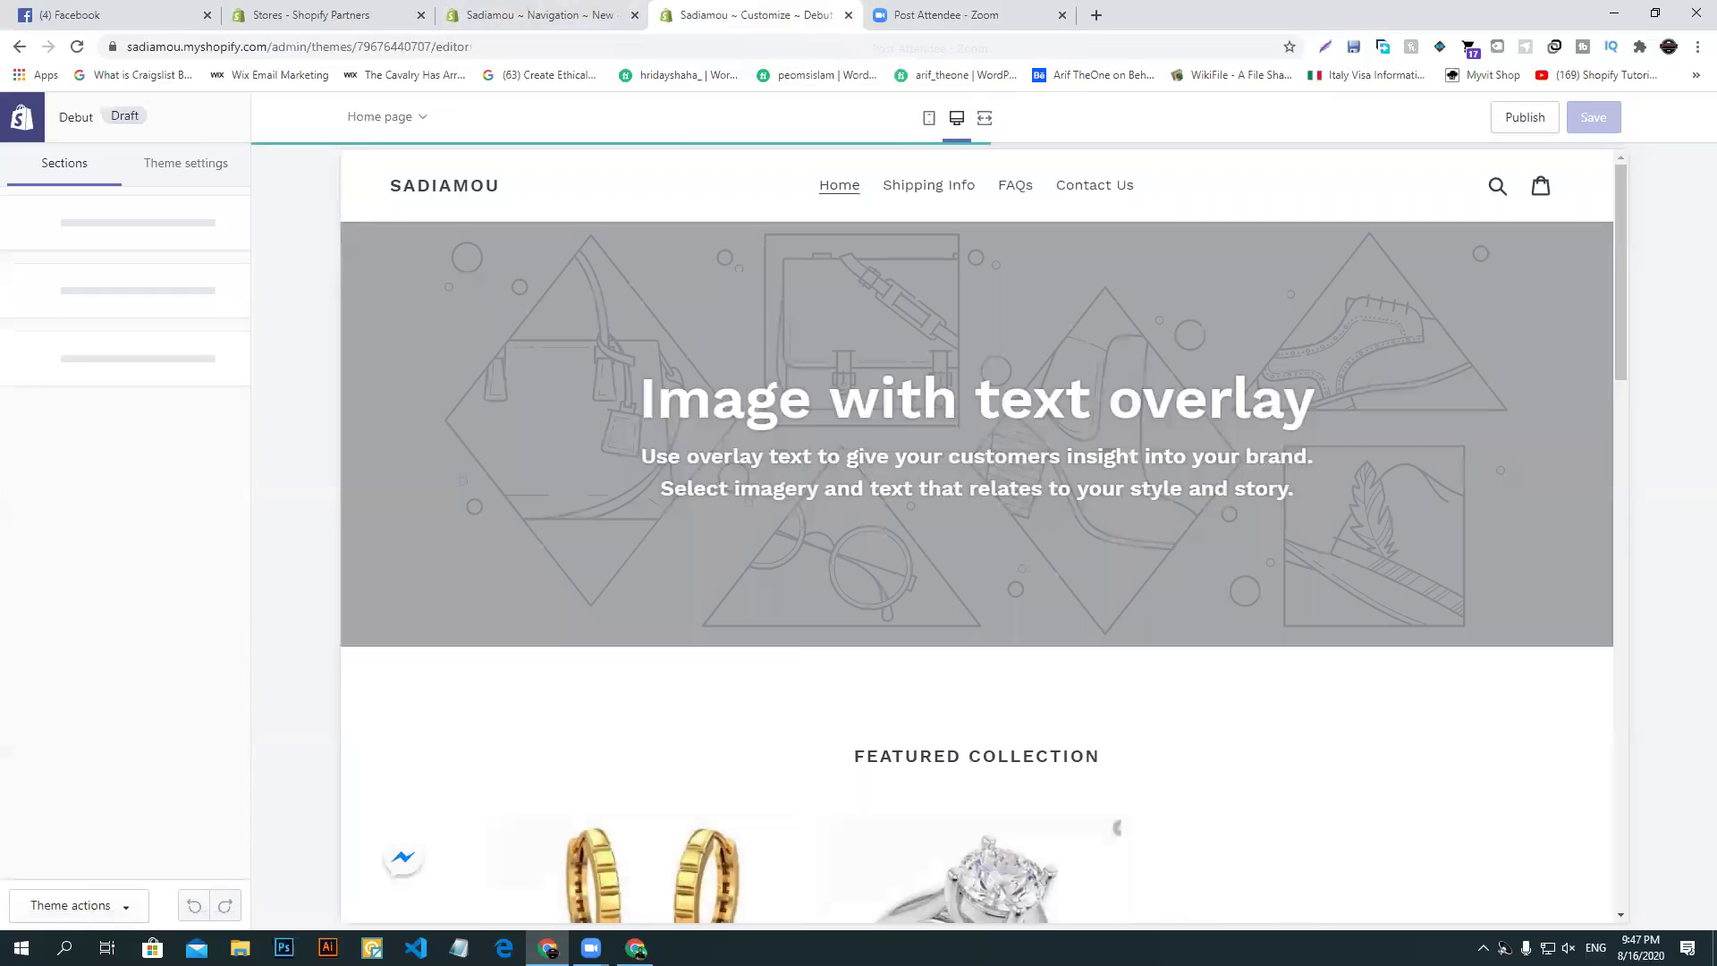
- Switch to the puppykits store, view the submenu under Shop in its header, and return to the Sadiamou theme editor
click(636, 948)
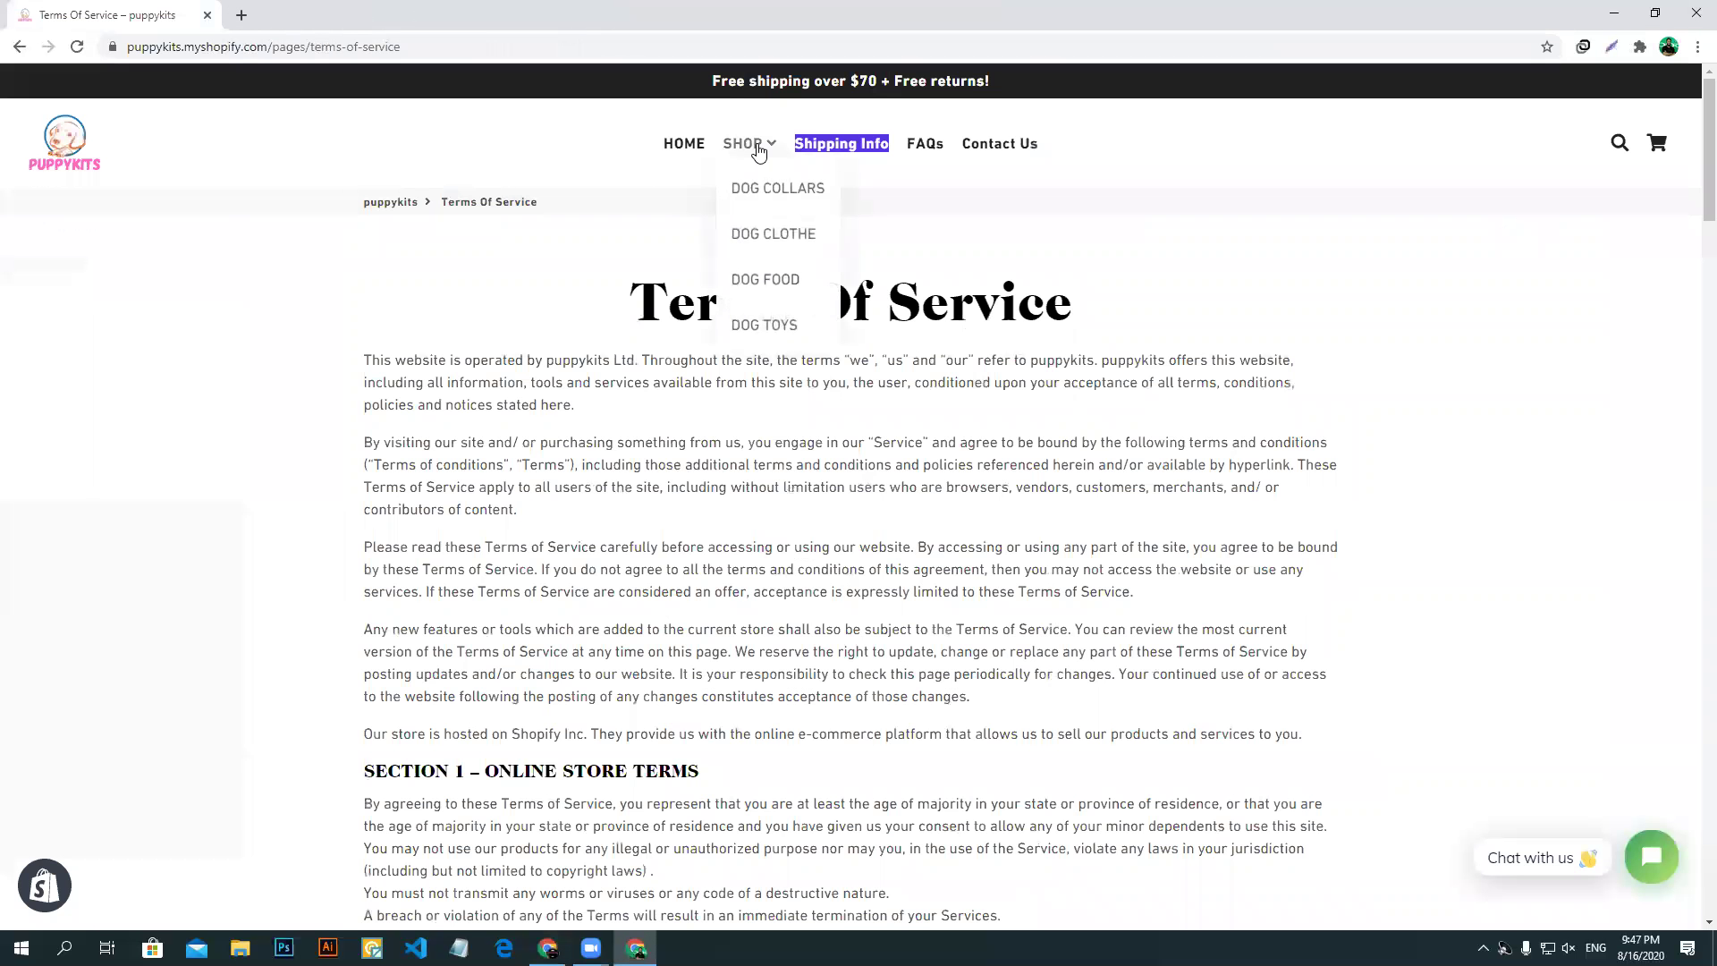
mouse_move(774, 152)
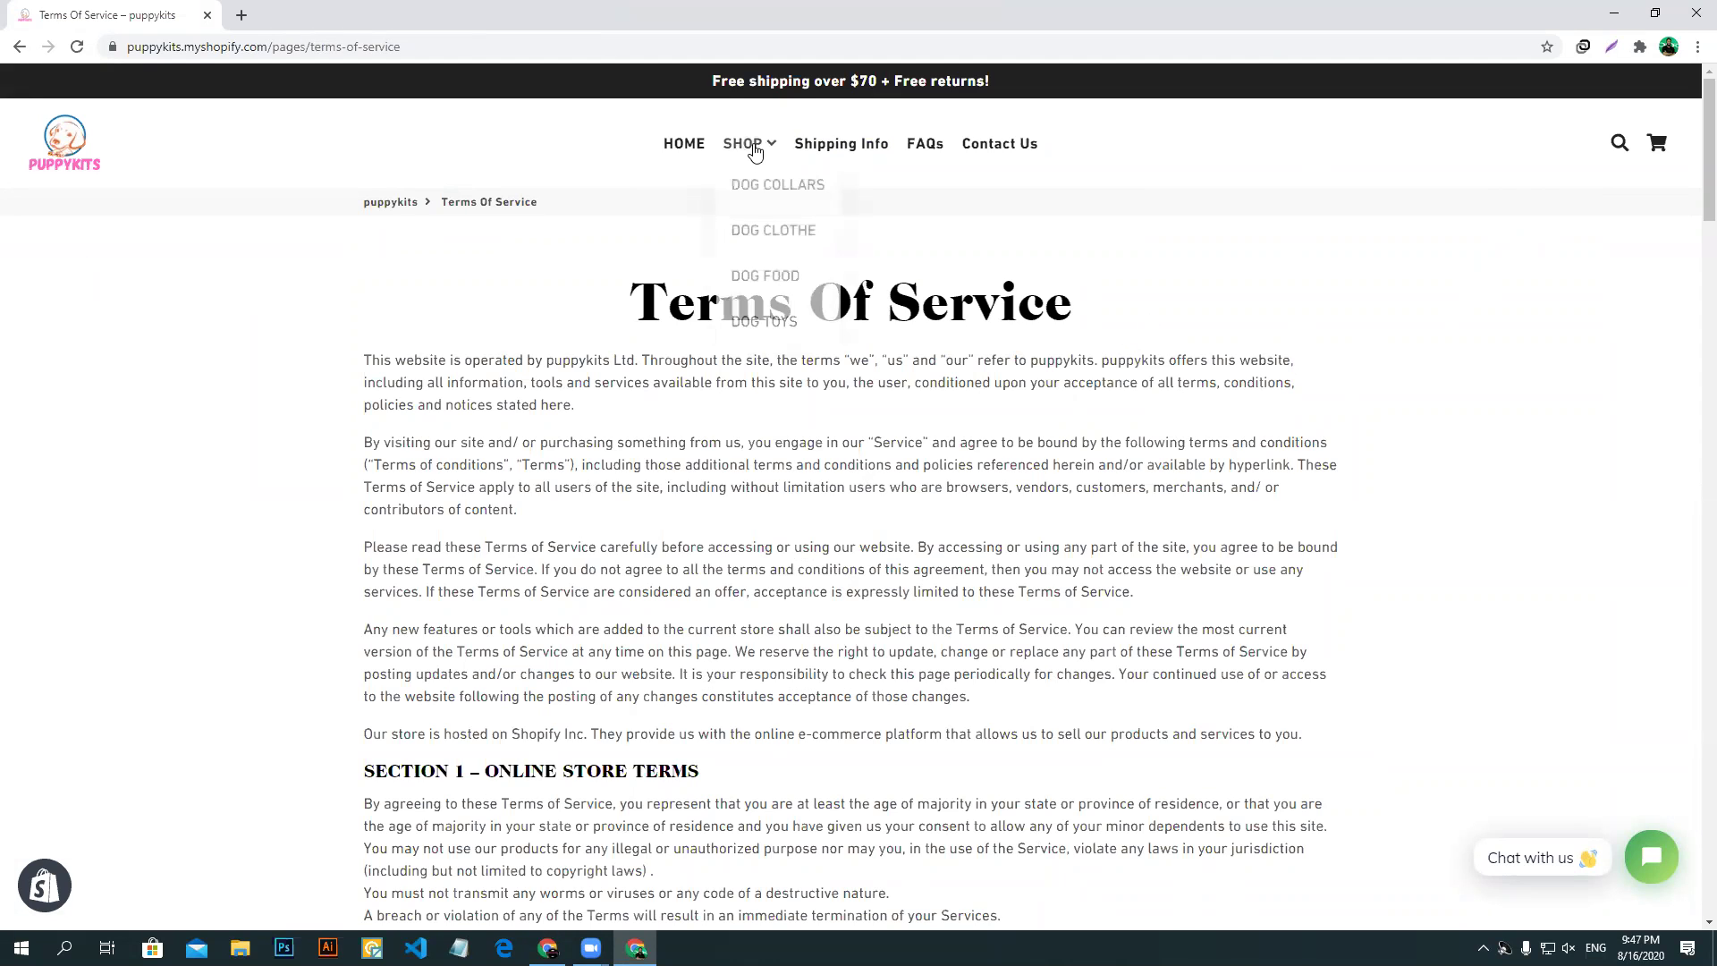
click(548, 948)
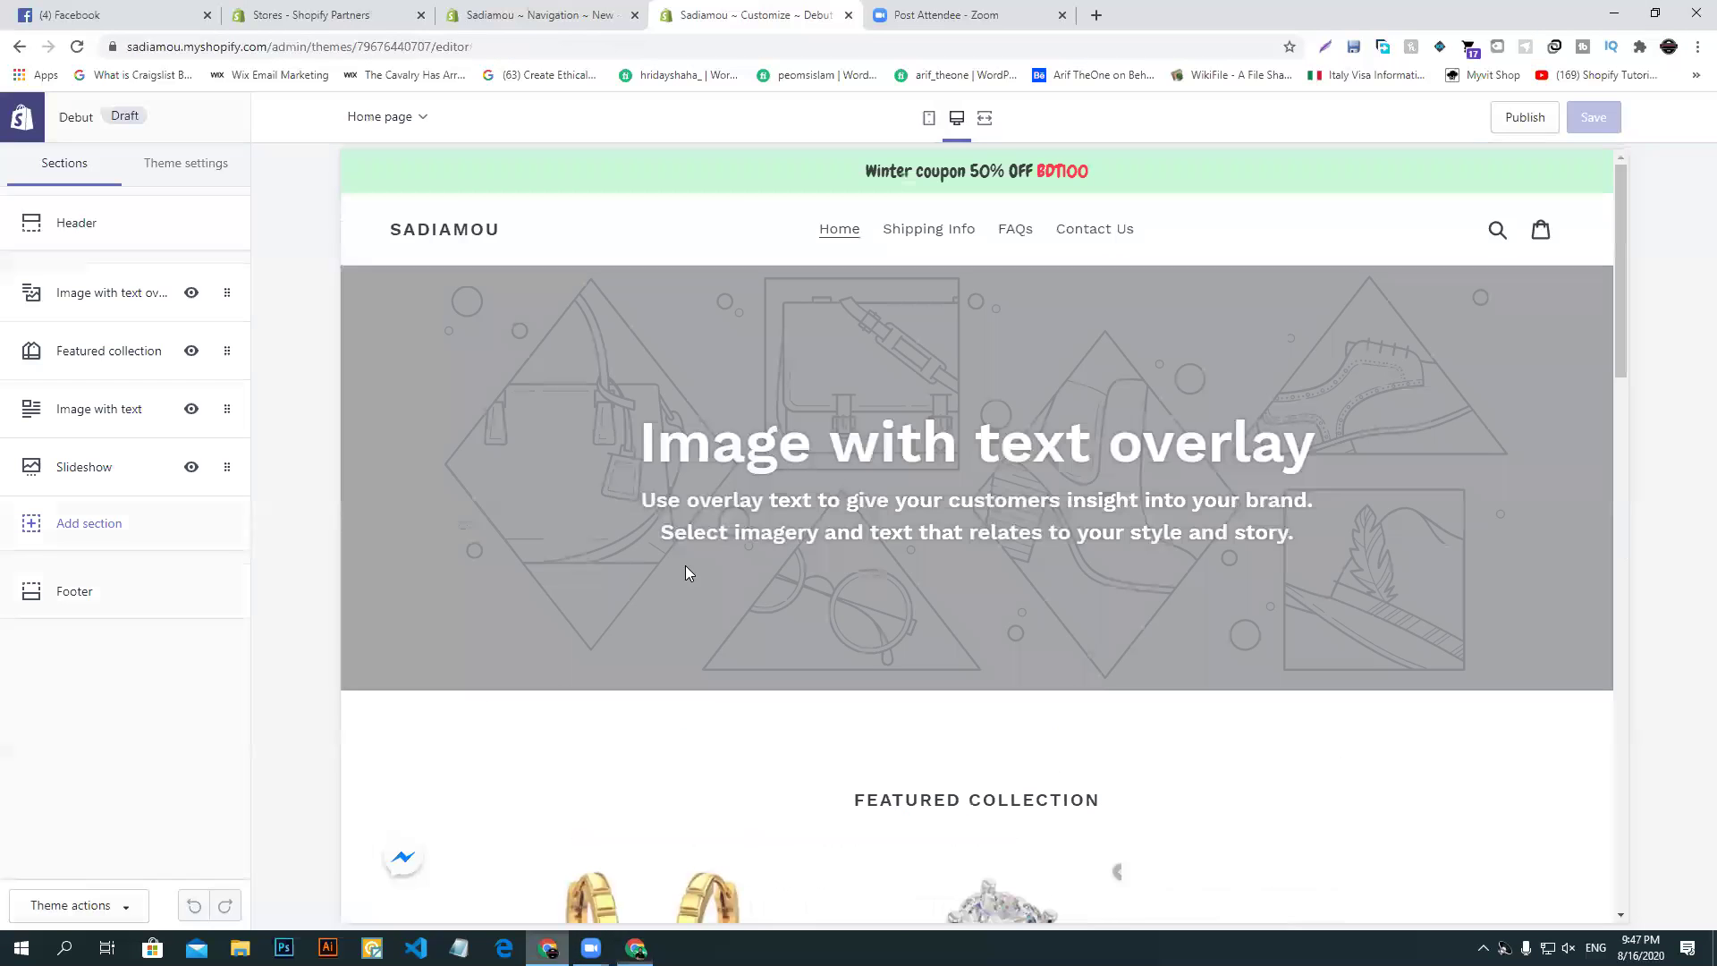
- Open Sadiamou's Footer menu in the store navigation and remove its All Products, Home page and Search items
click(499, 27)
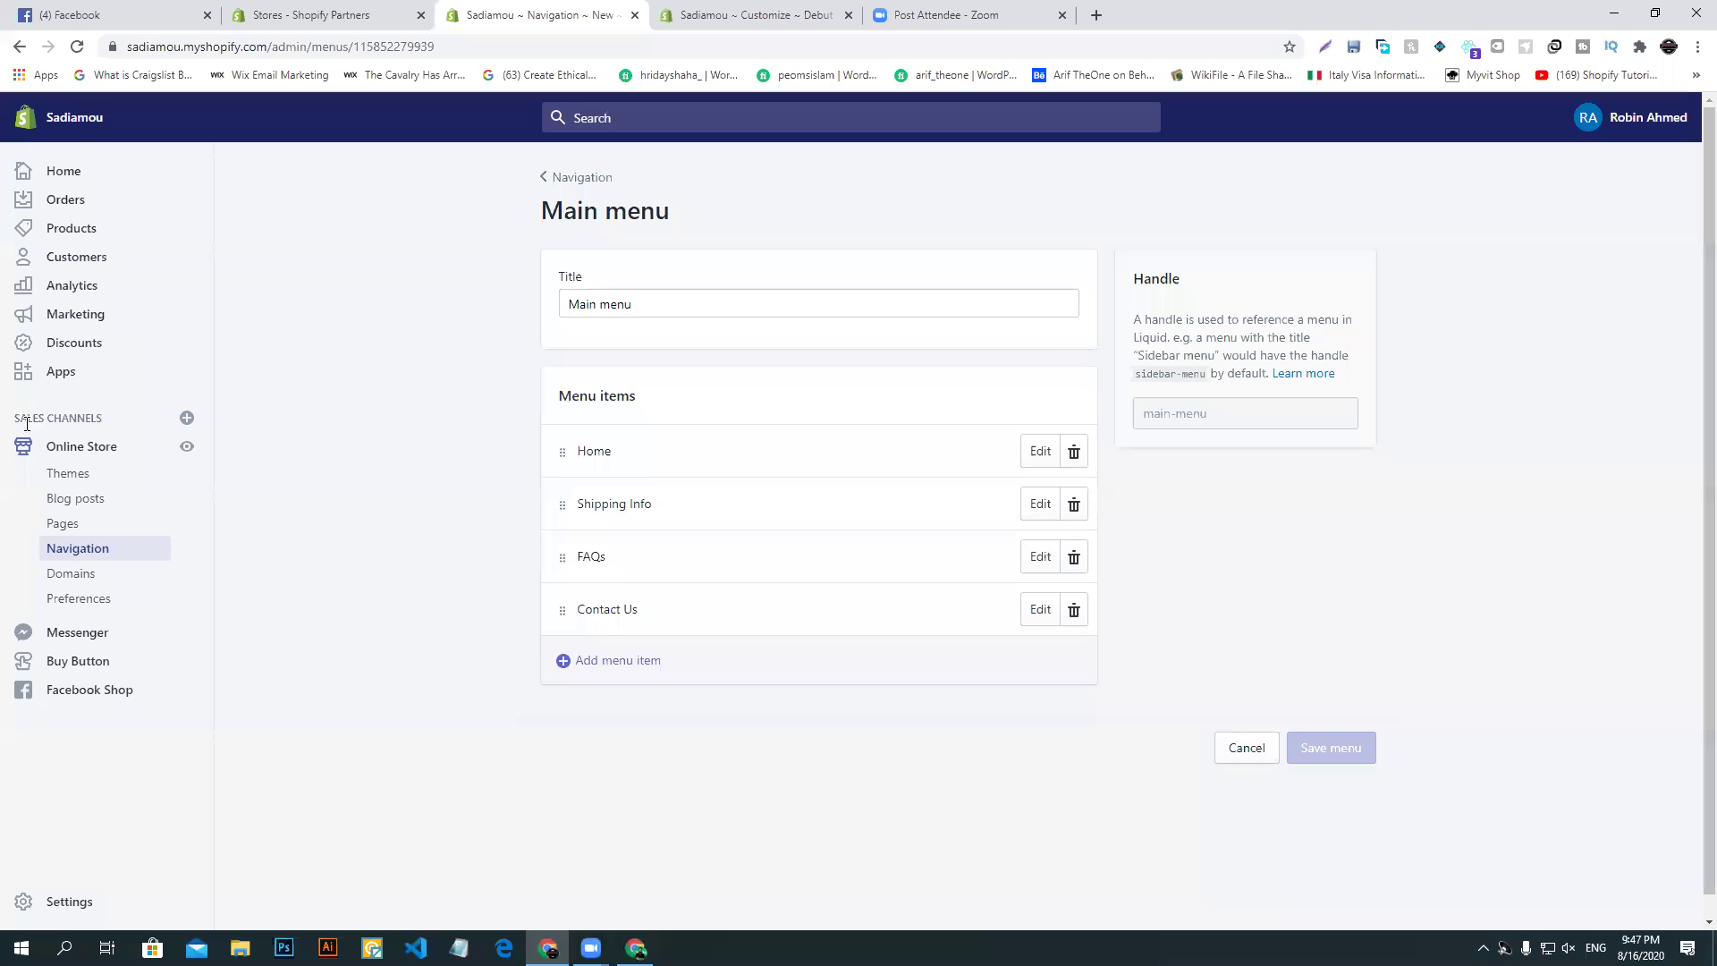
click(72, 549)
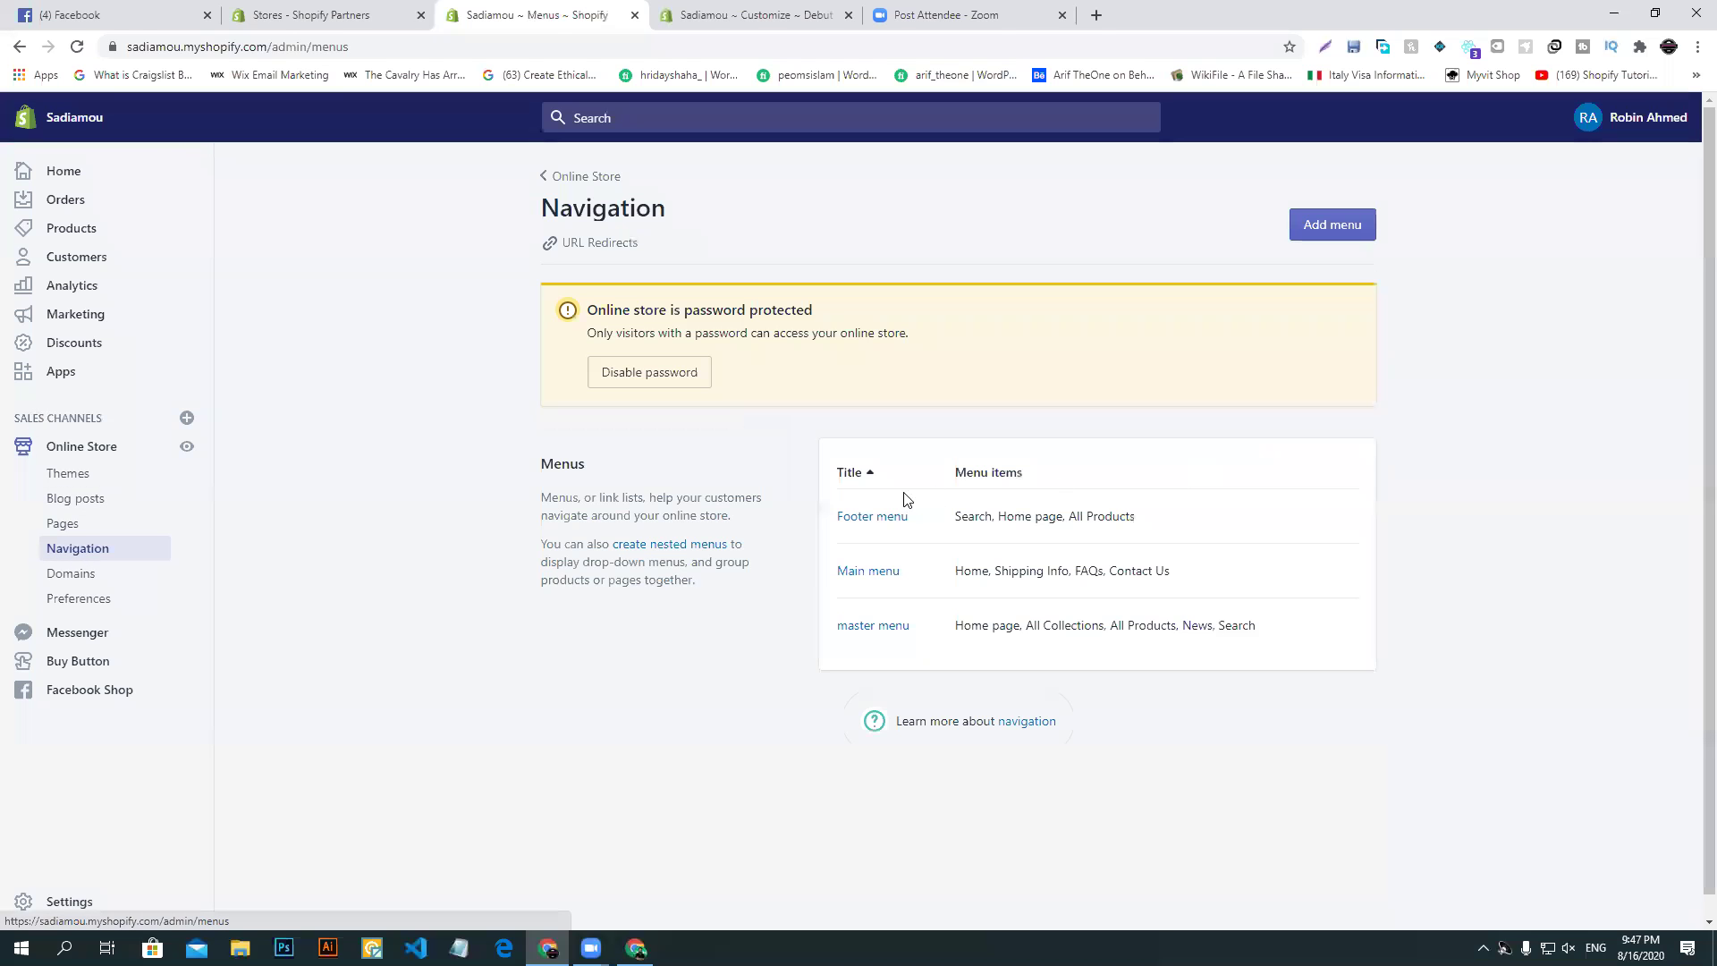
click(870, 517)
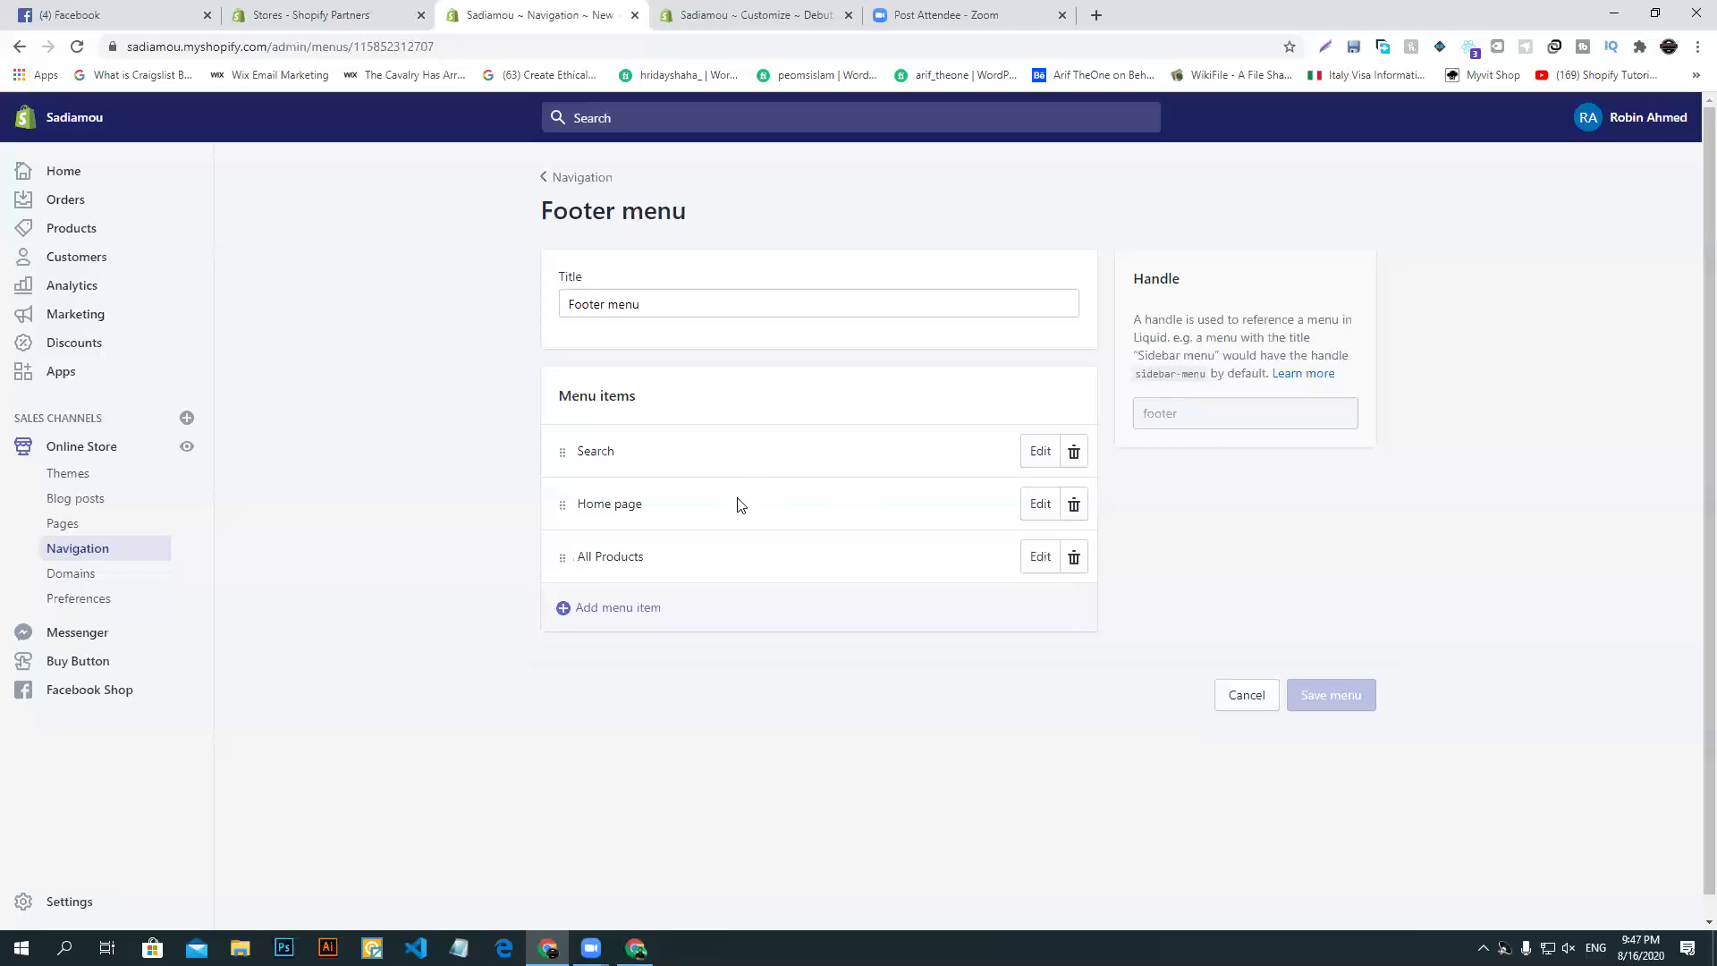
click(1074, 558)
click(1081, 337)
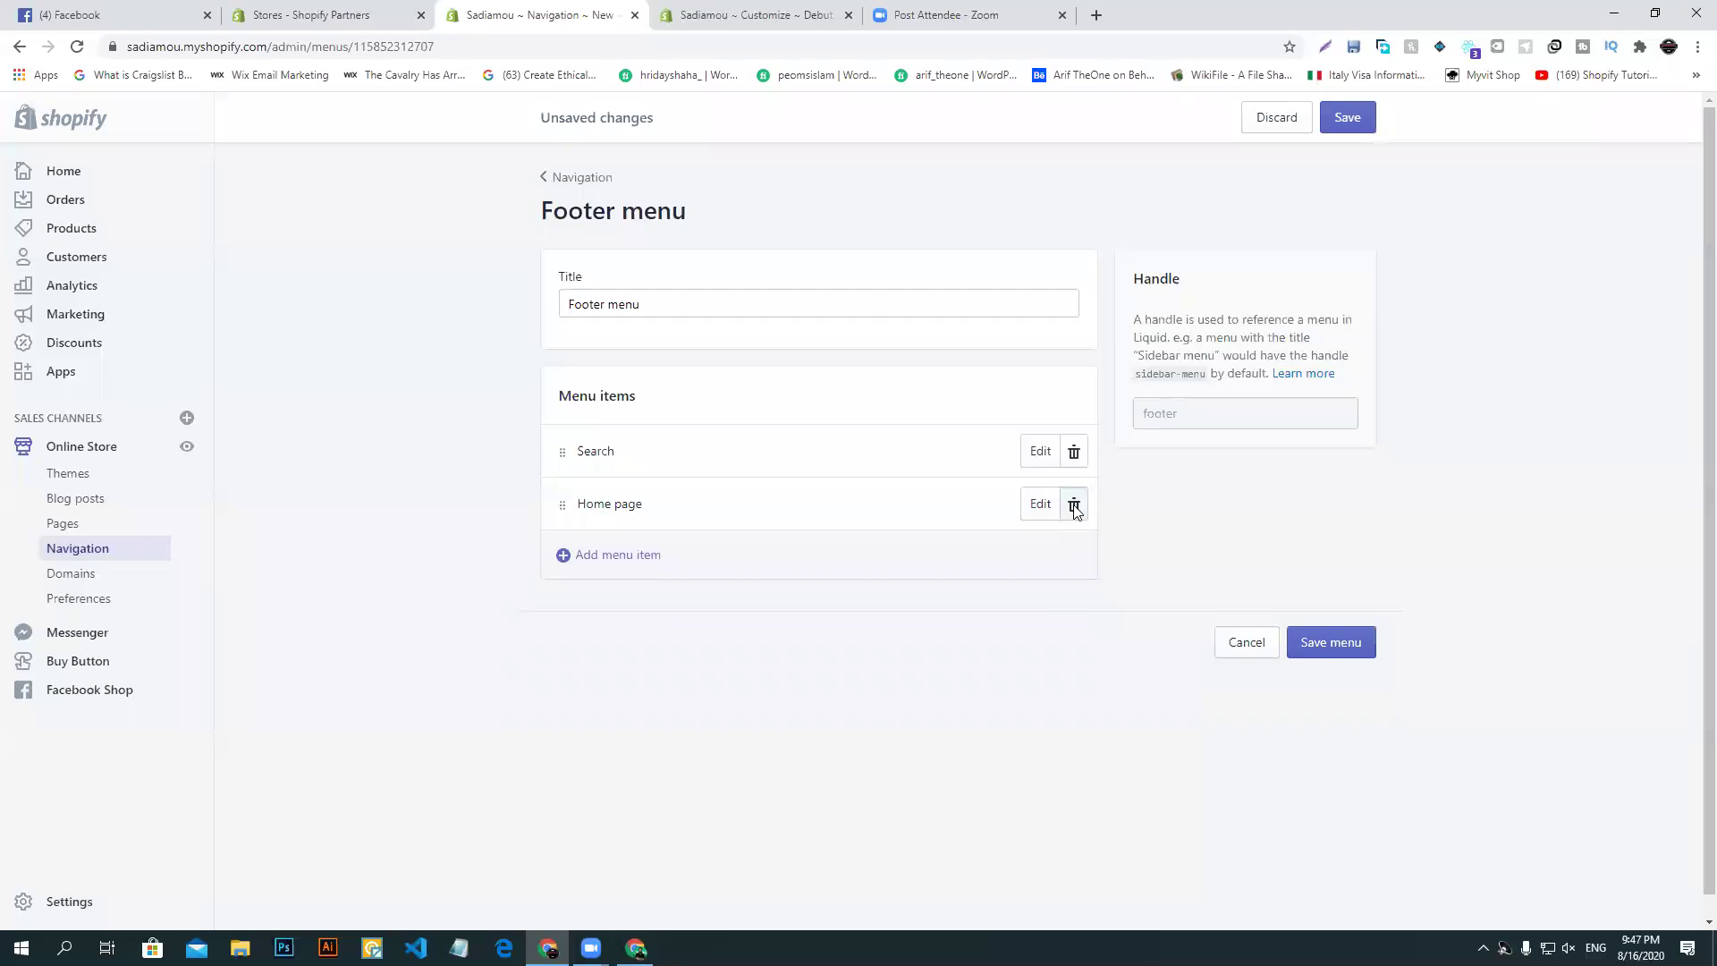
click(1076, 506)
click(1075, 324)
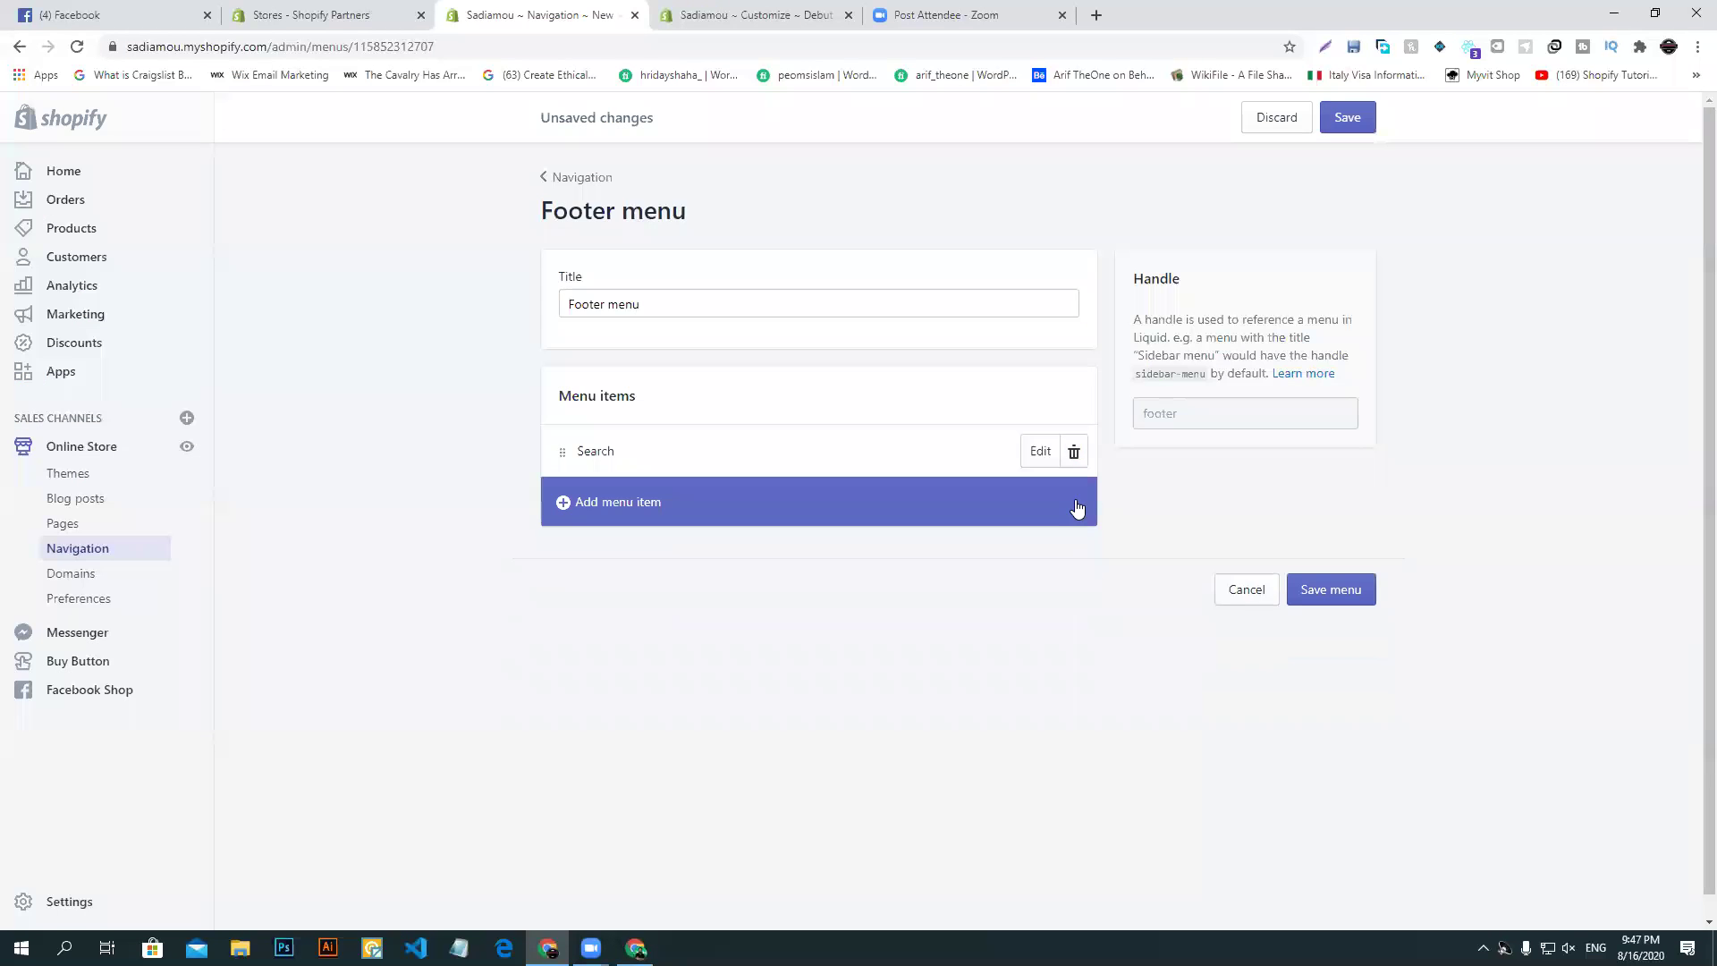
click(1074, 450)
key(Return)
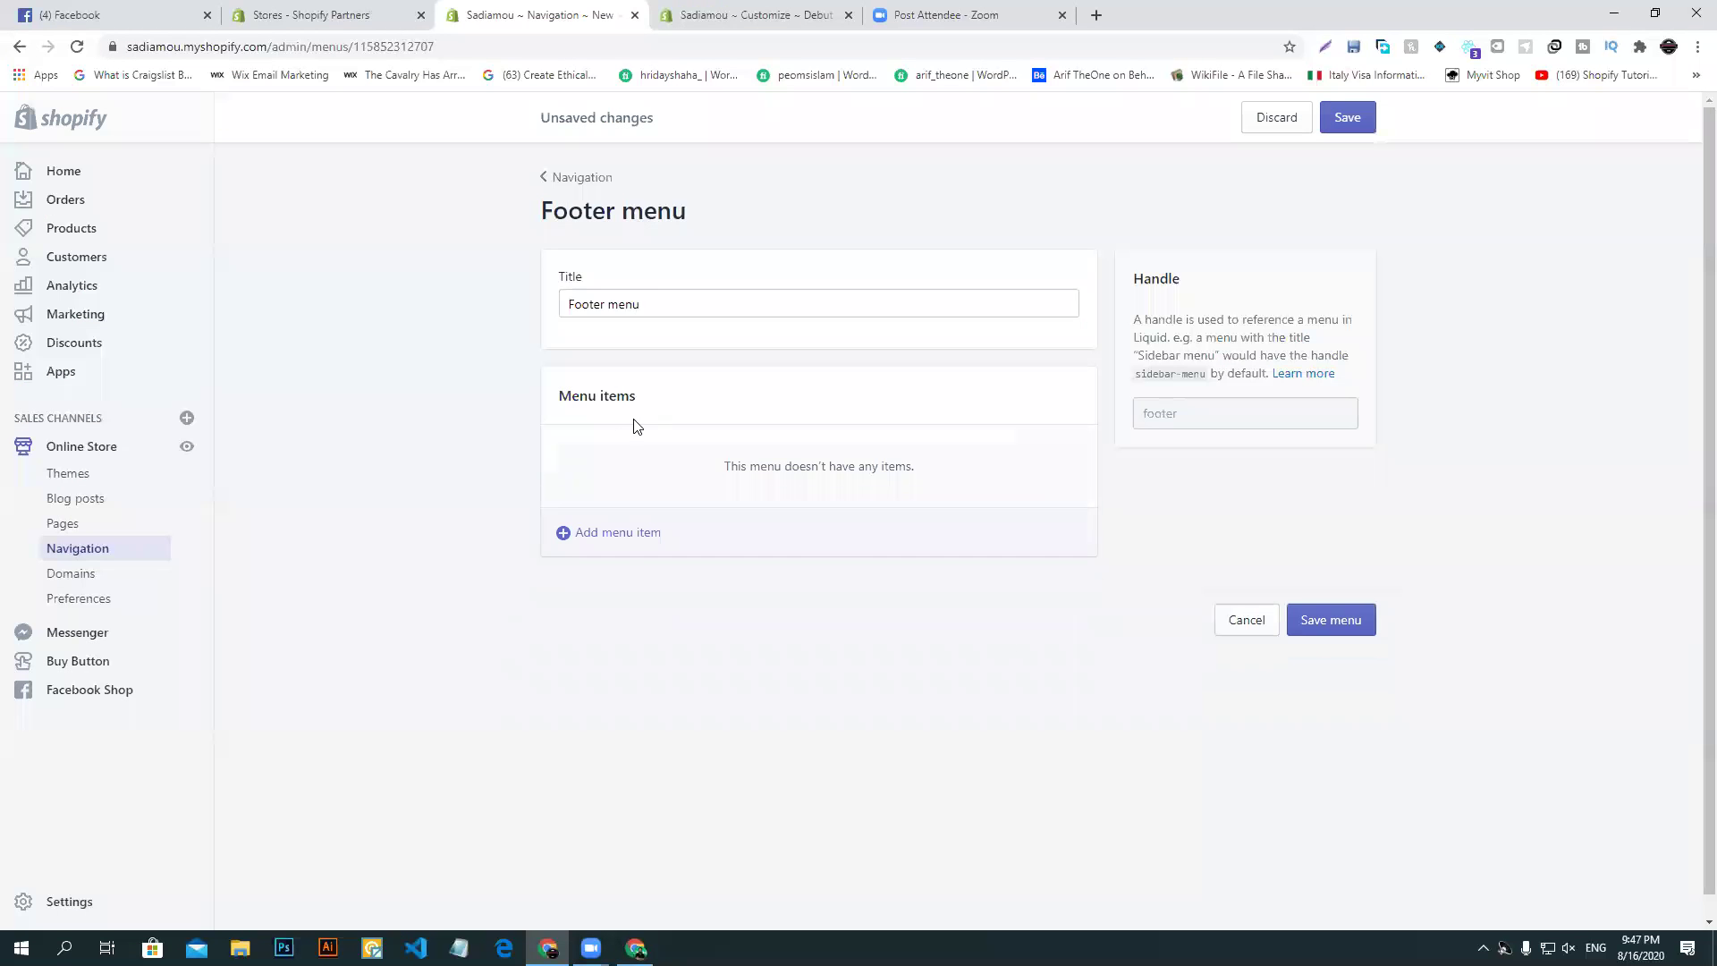
- Add a menu item named "Our Story" to the Footer menu and link it to the About Us page
click(628, 546)
click(644, 508)
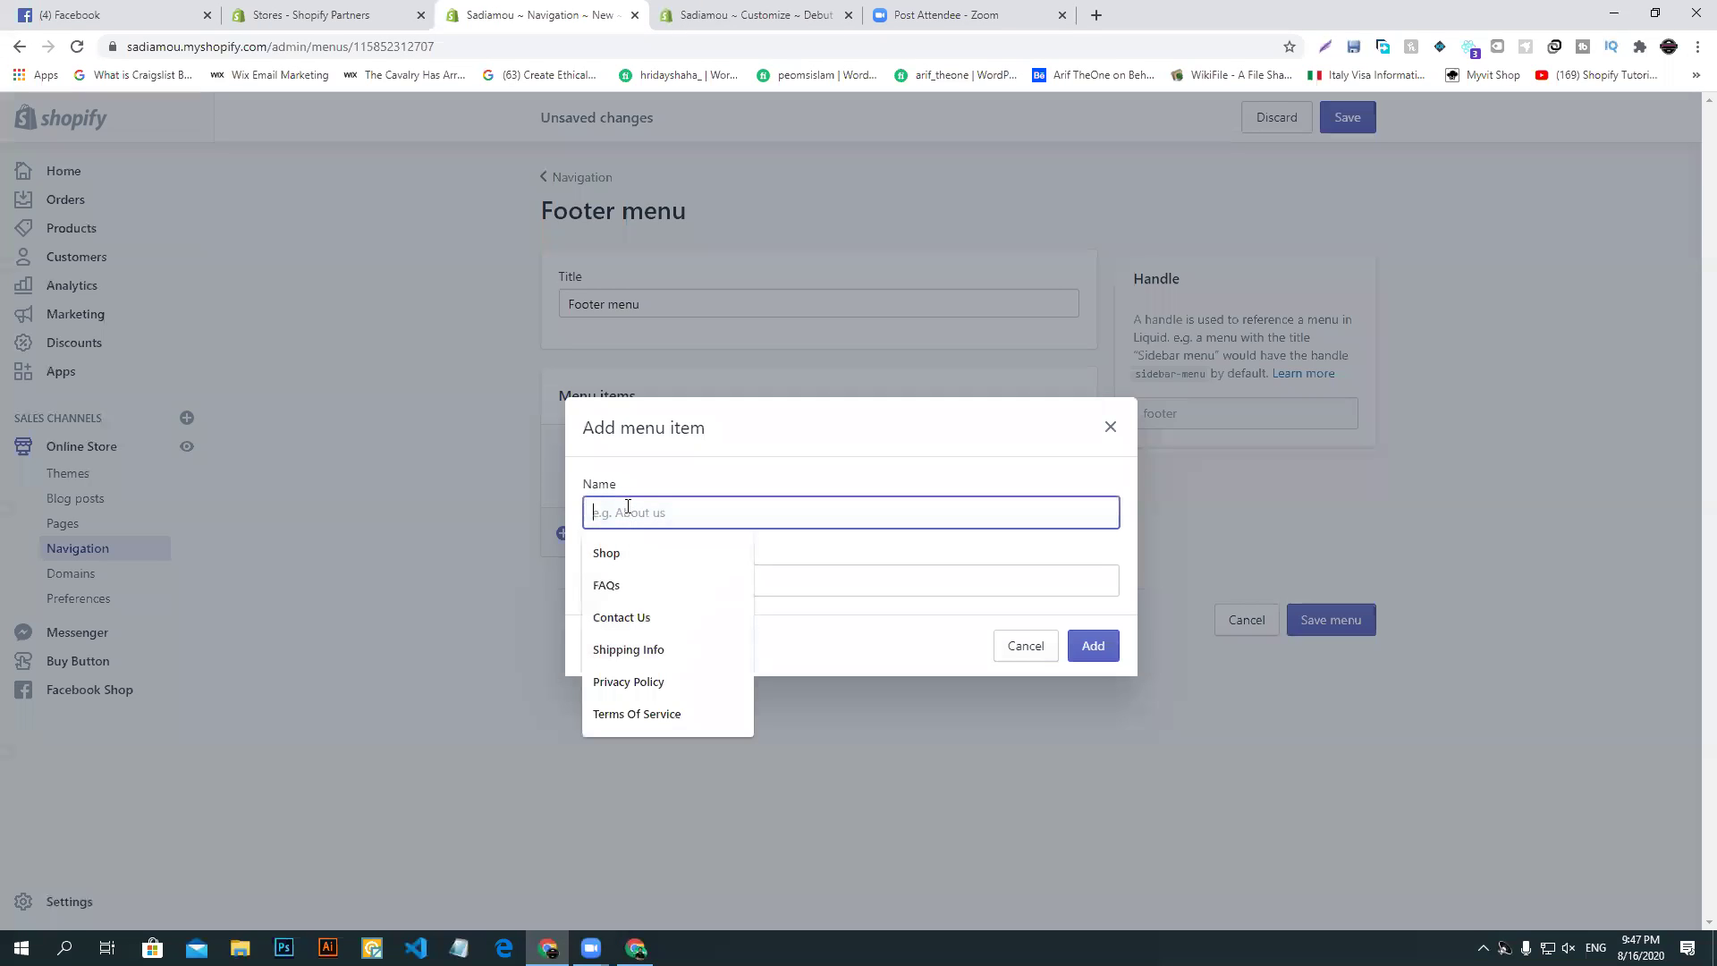
text(ory)
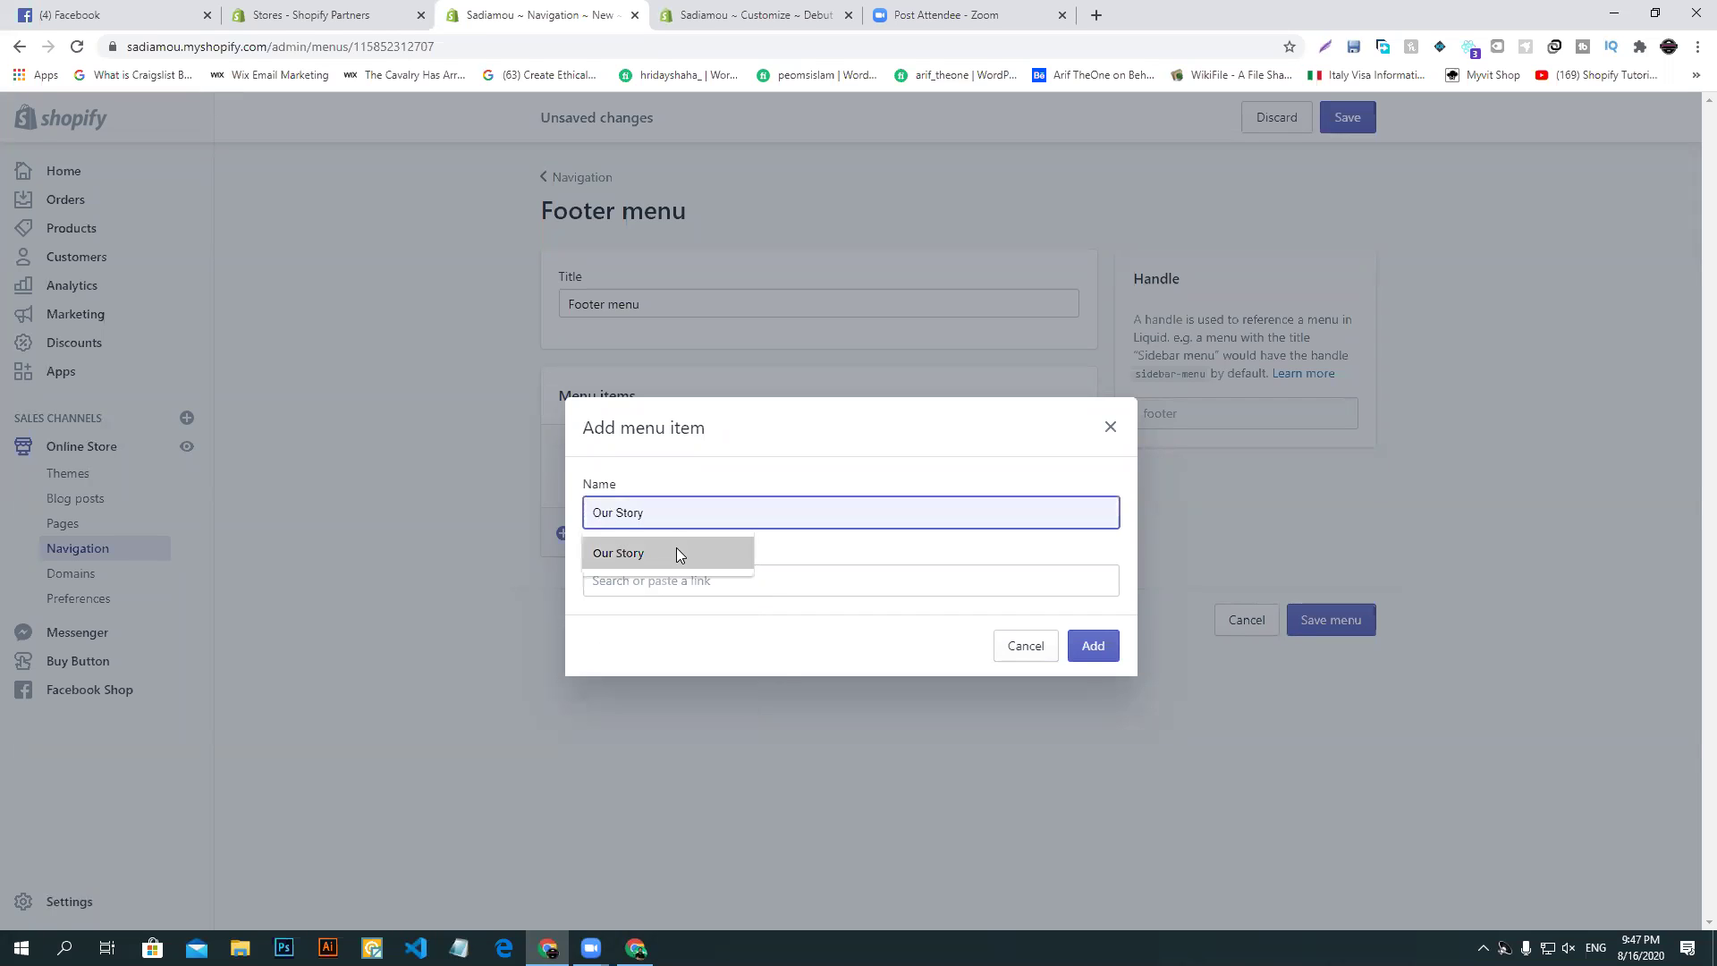
click(676, 550)
click(669, 583)
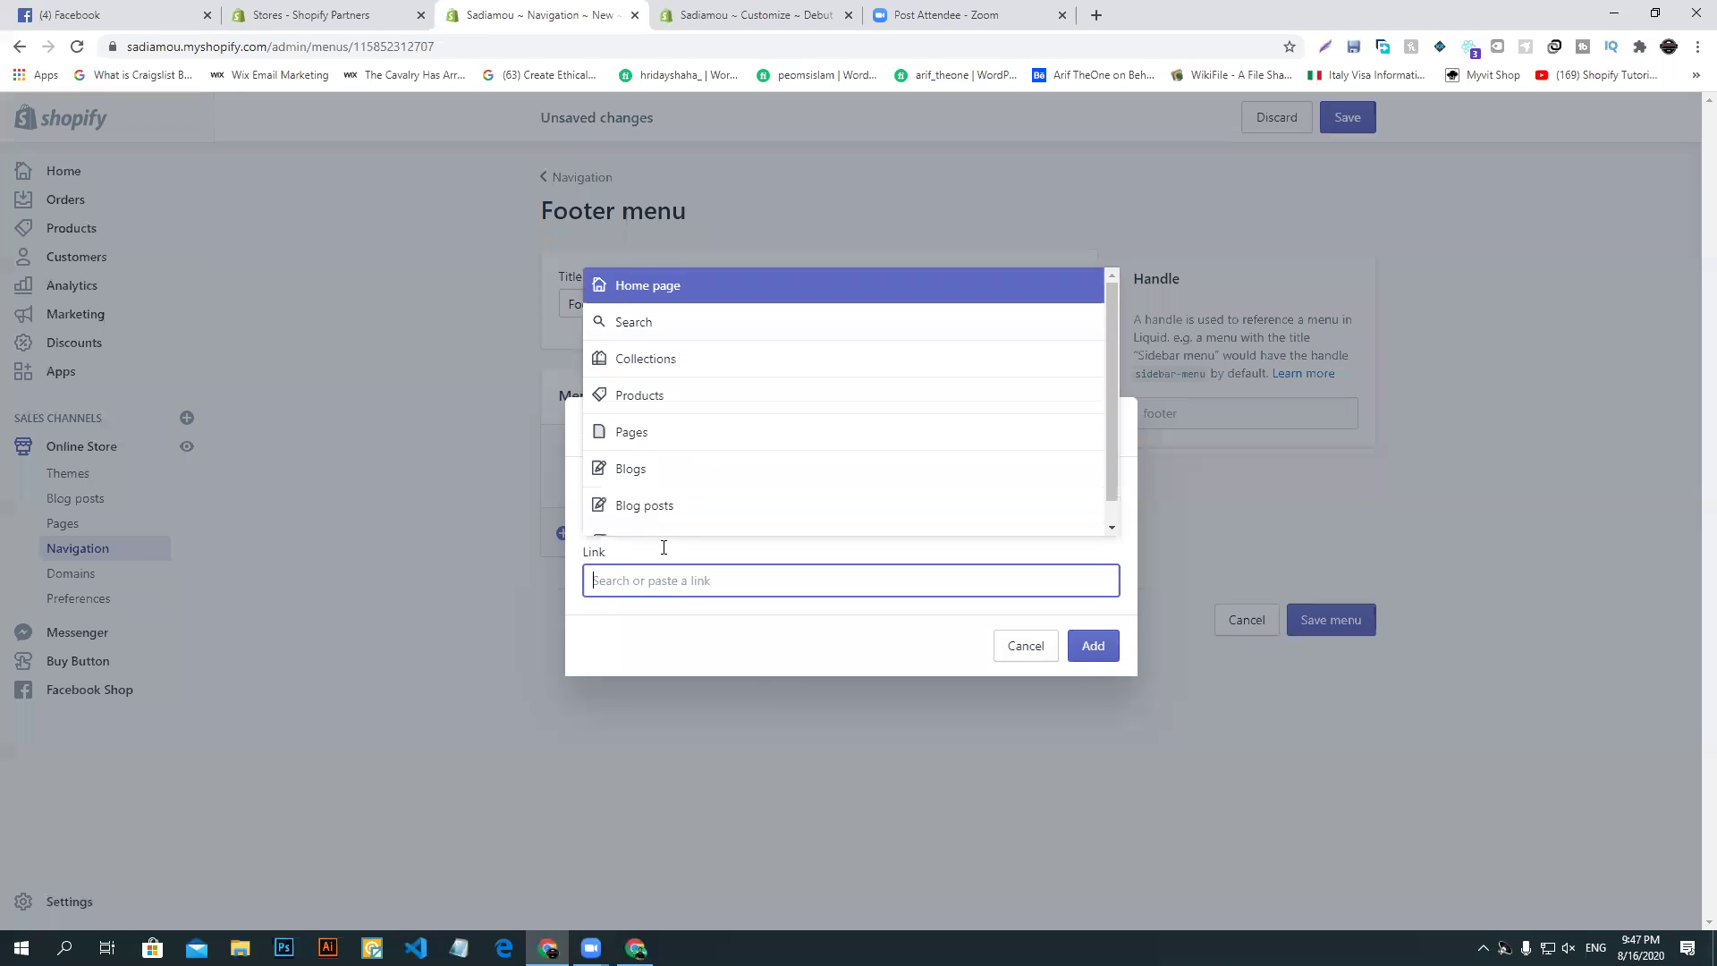
click(765, 432)
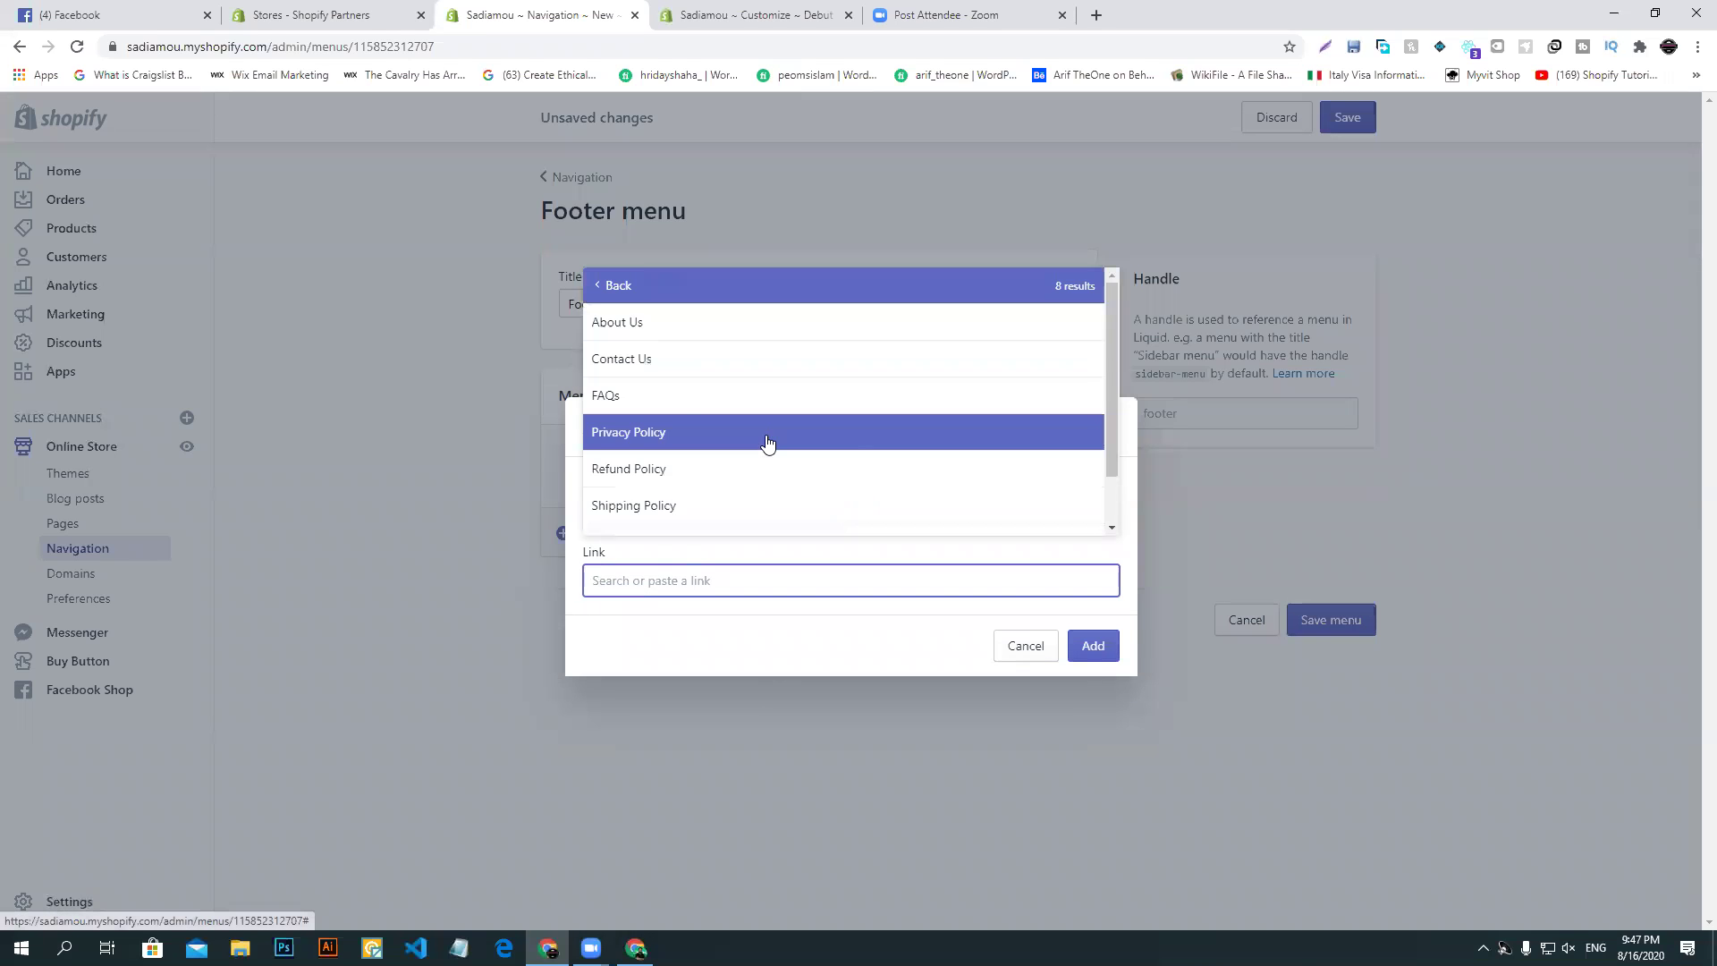
click(637, 324)
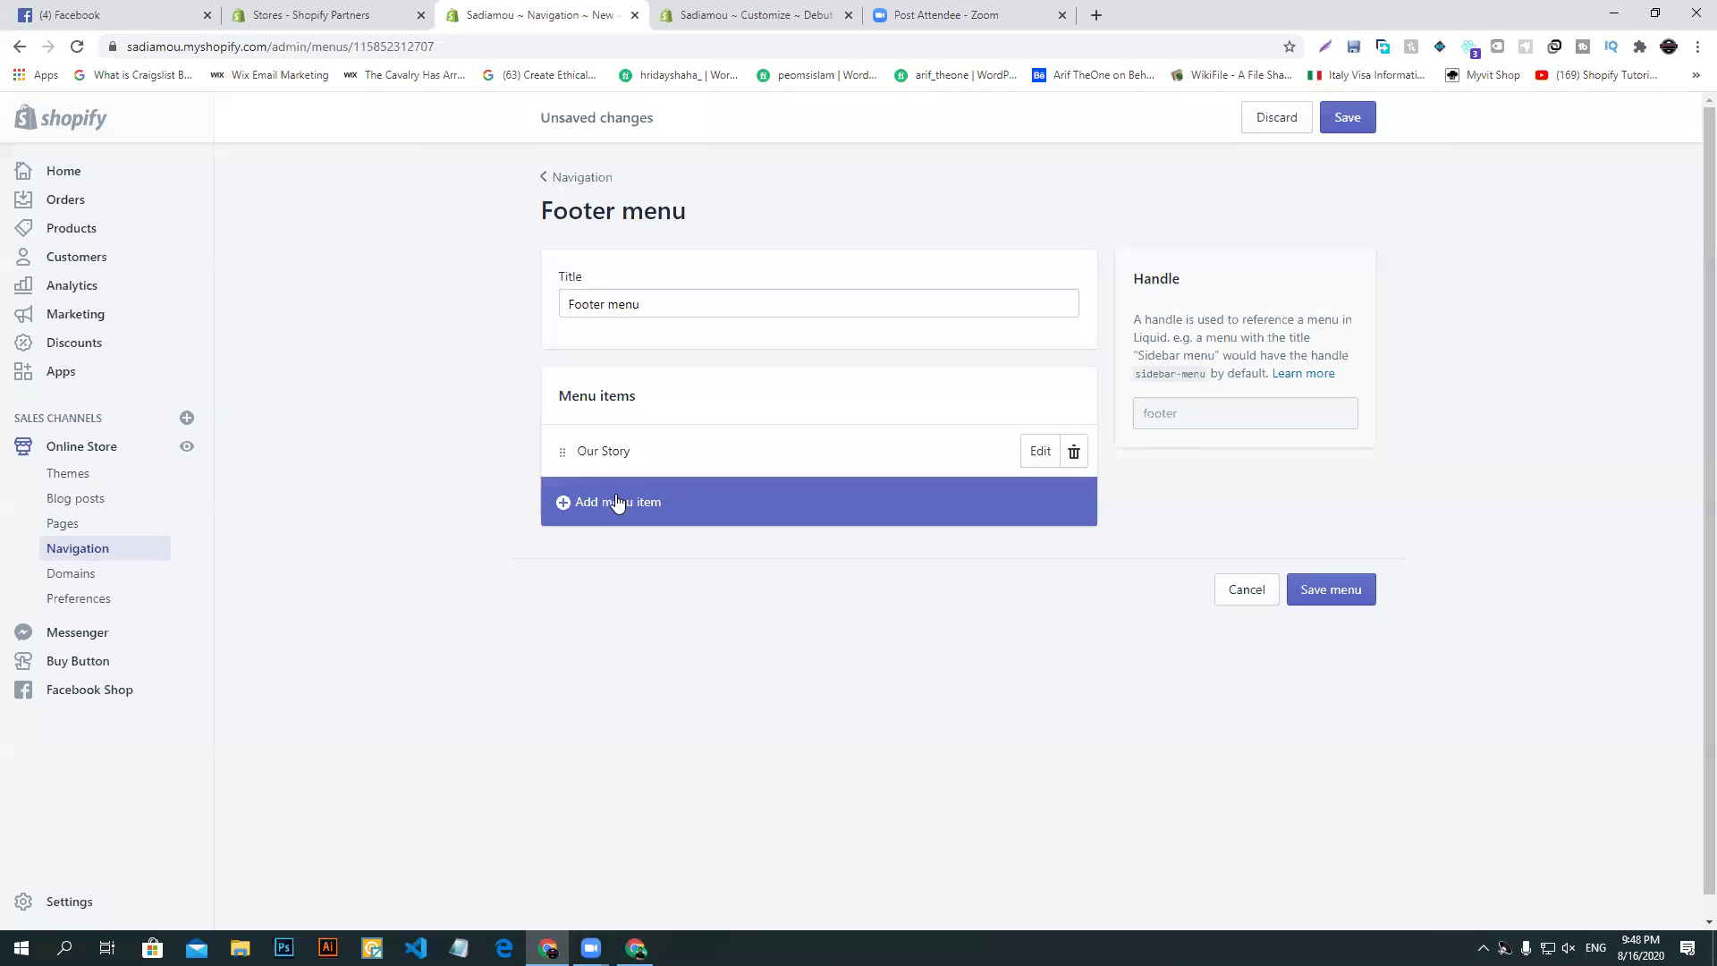
- Add a menu item named "Refund Policy" to the Footer menu and link it to the Refund Policy page
click(613, 498)
click(718, 505)
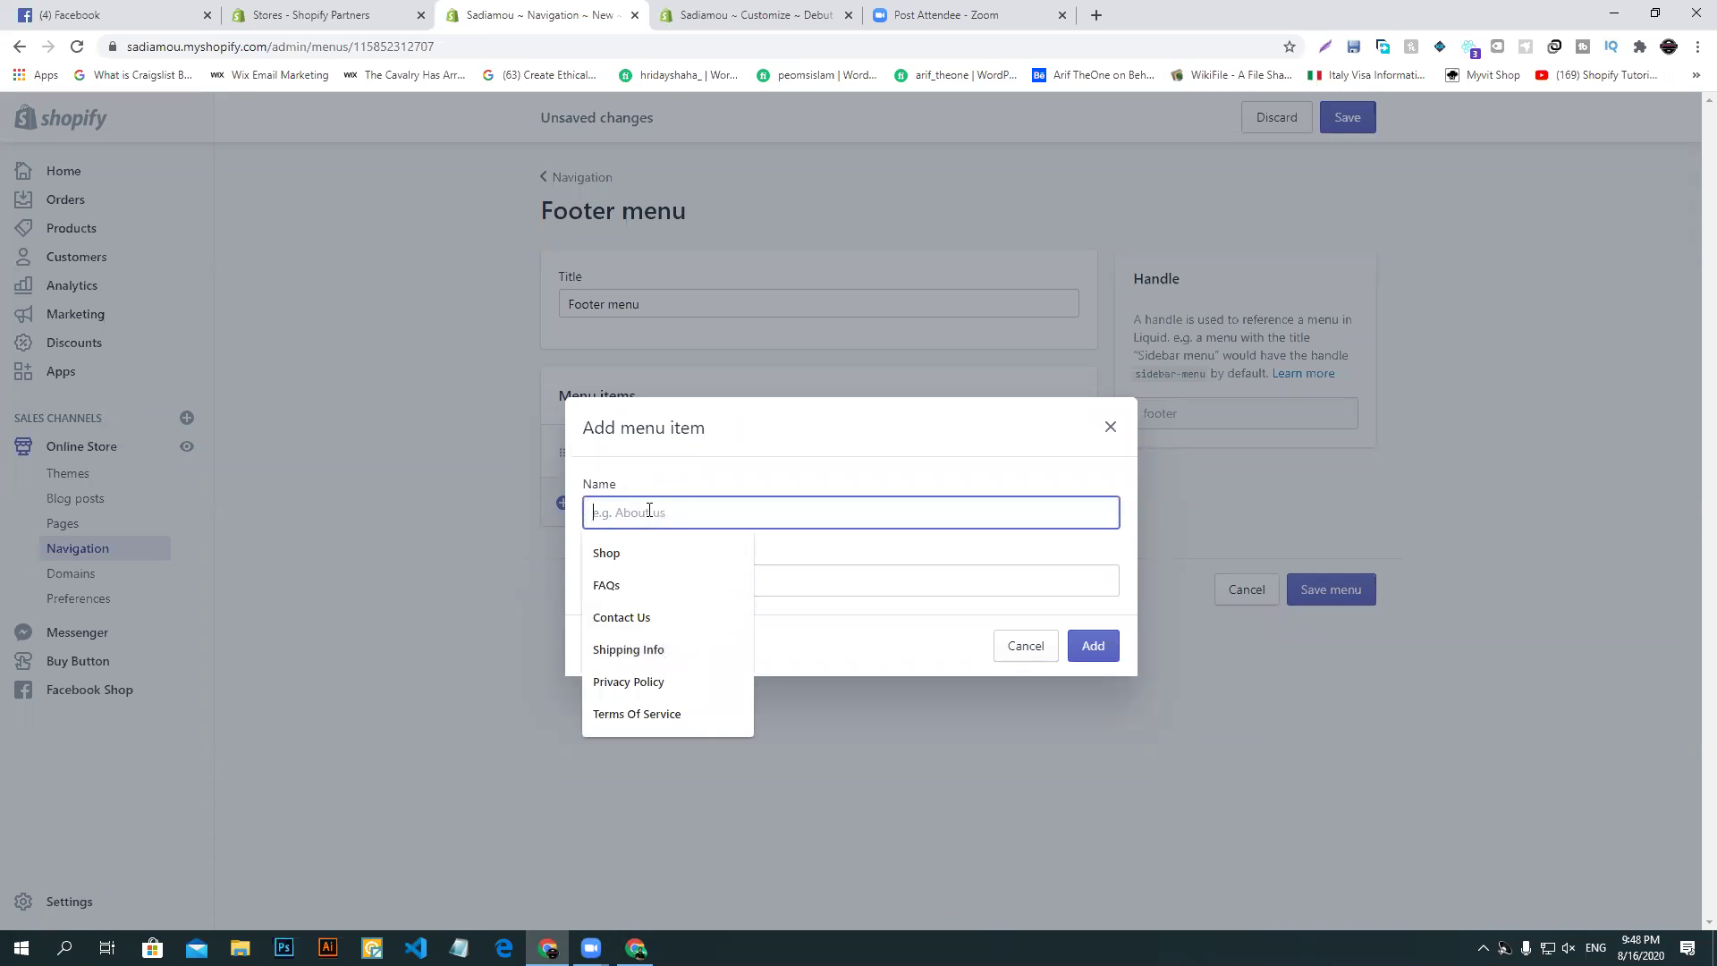
text(Re)
click(646, 556)
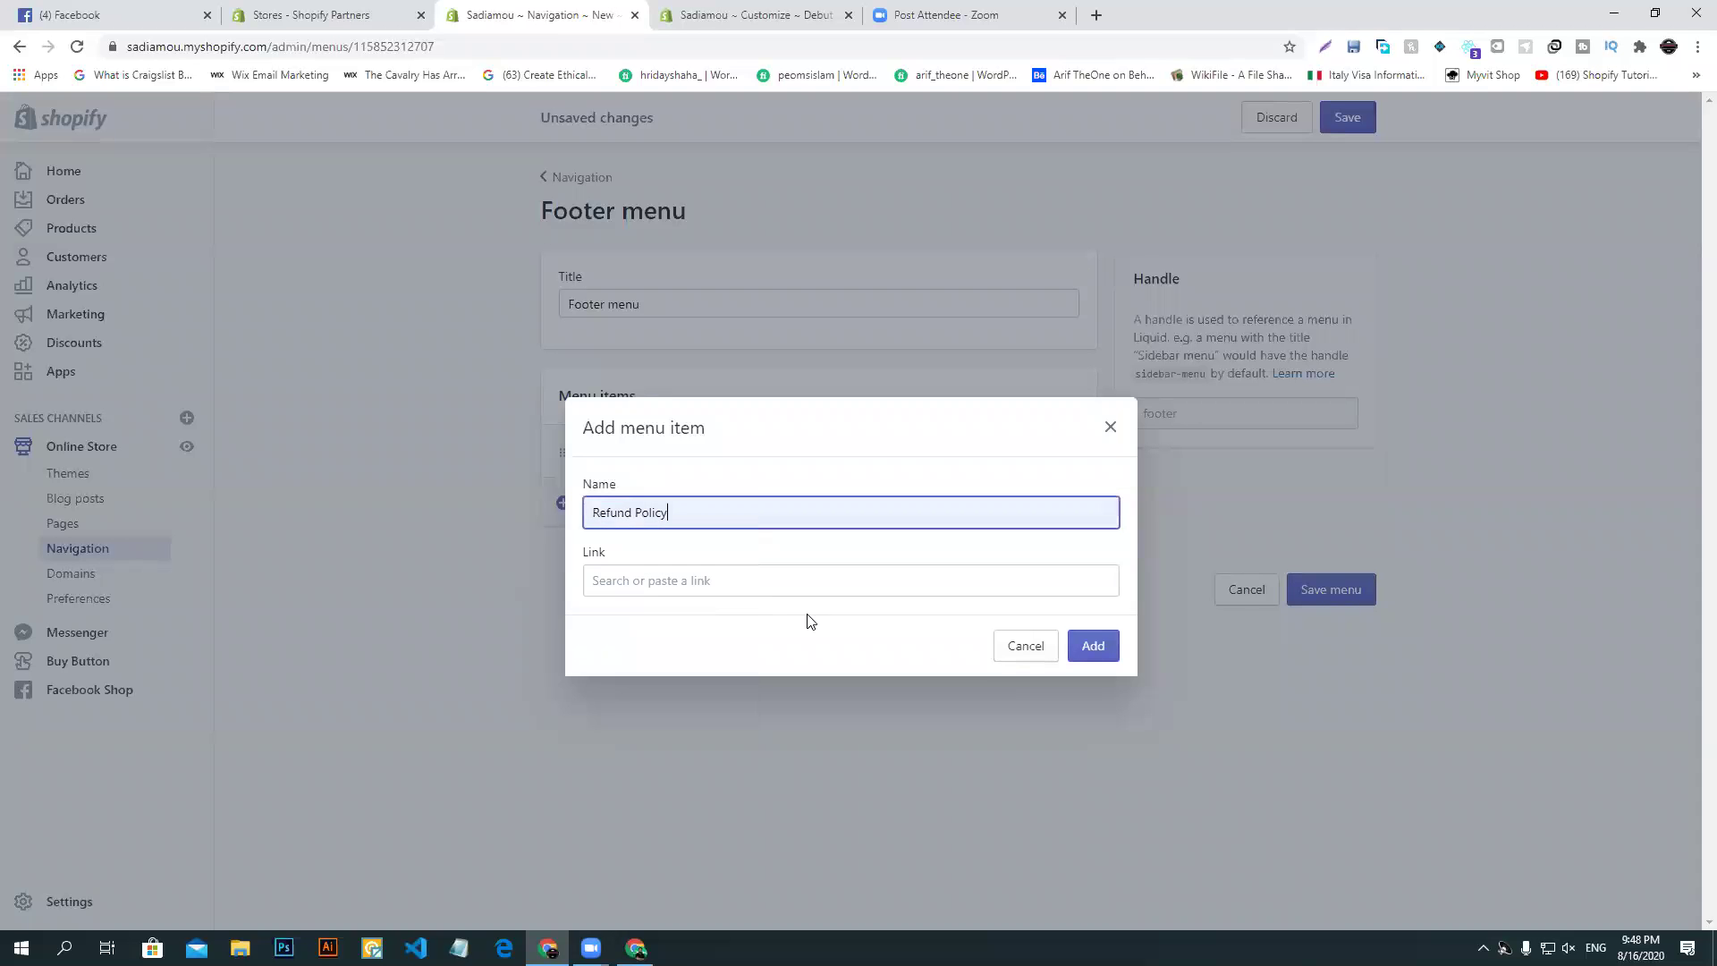
click(769, 585)
click(671, 431)
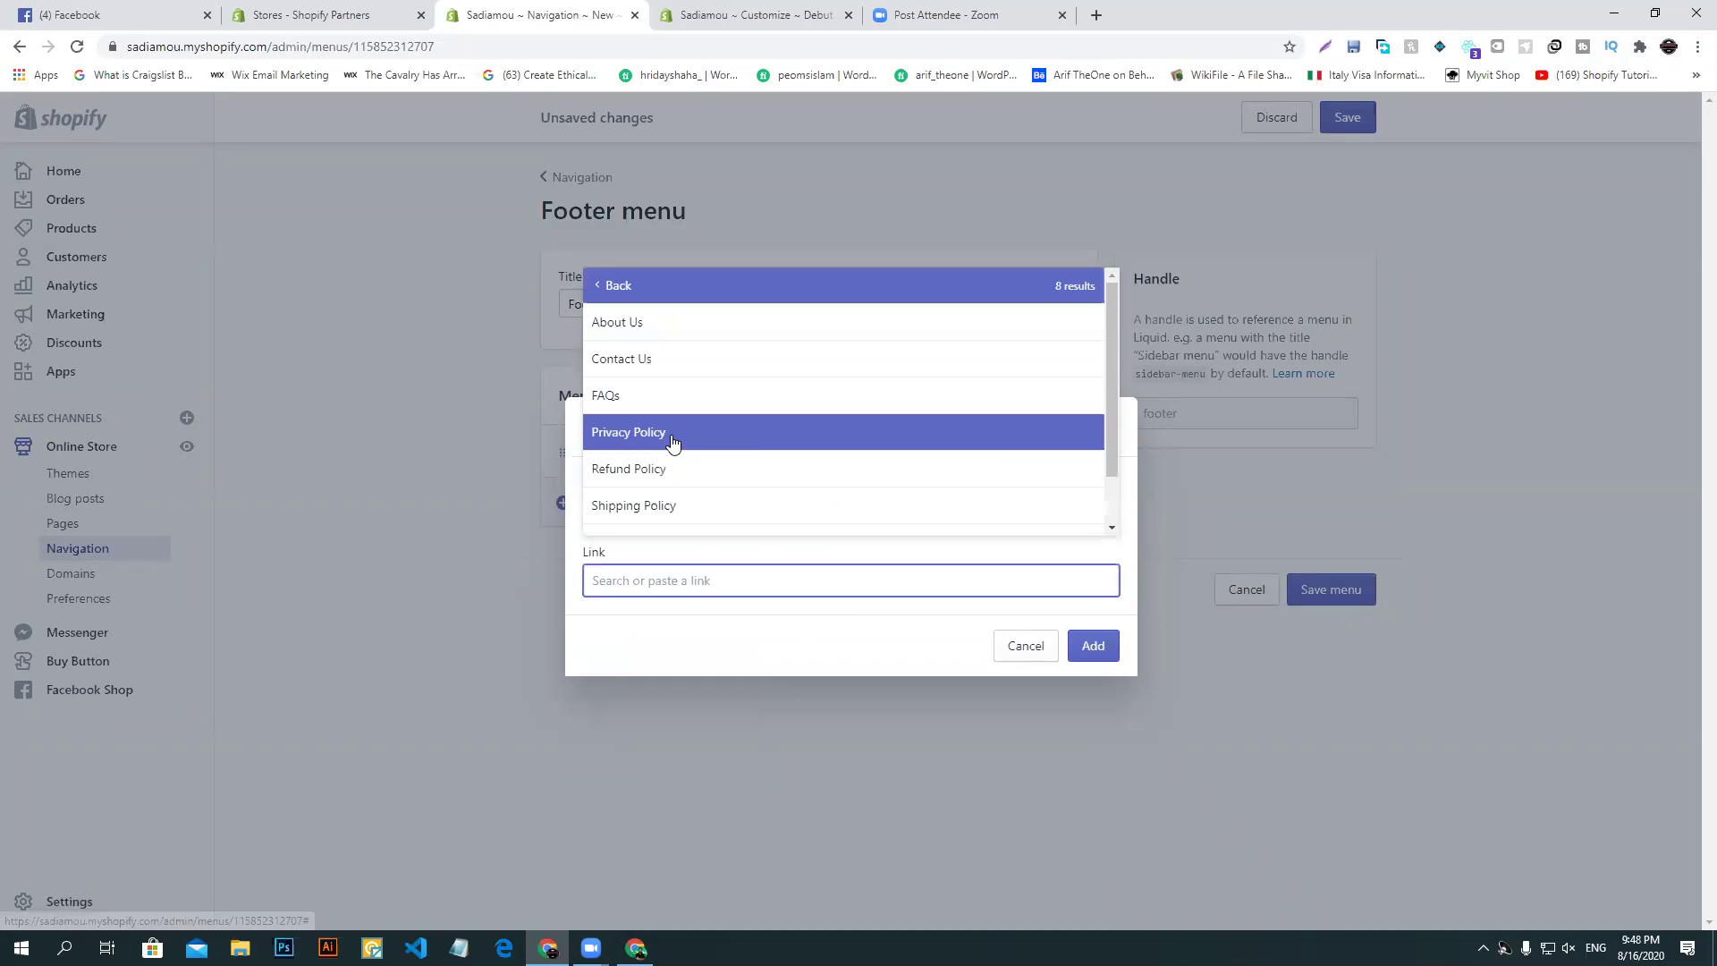
scroll(673, 440, down, 1)
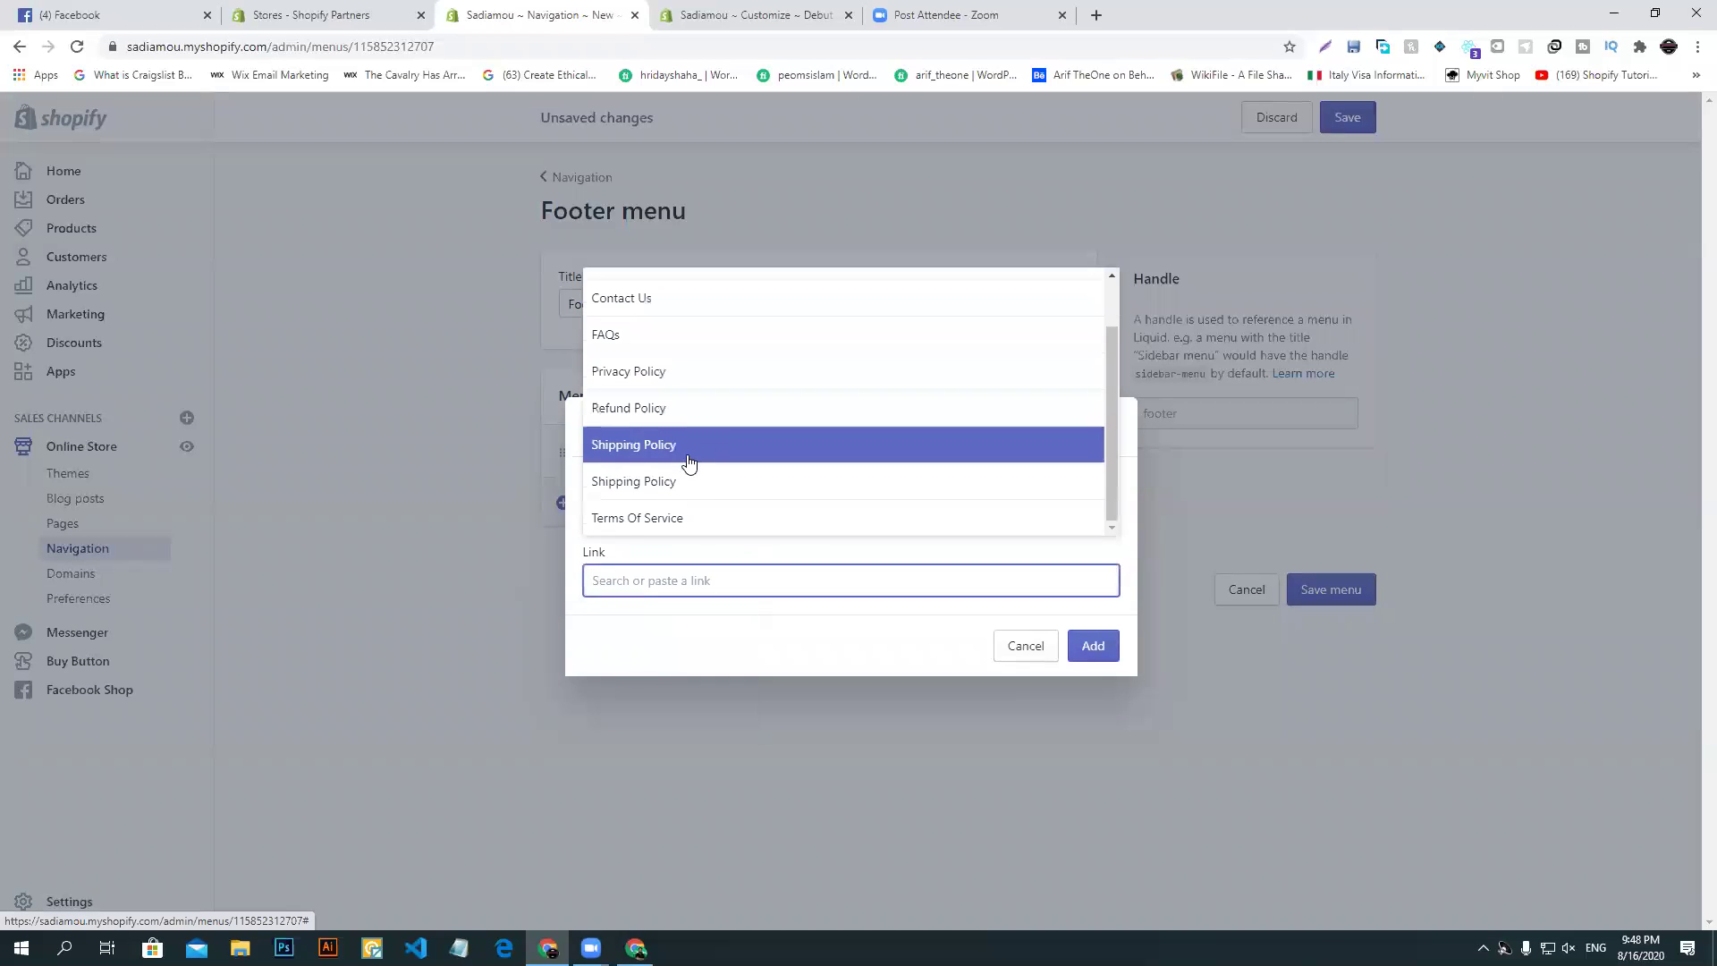
click(670, 408)
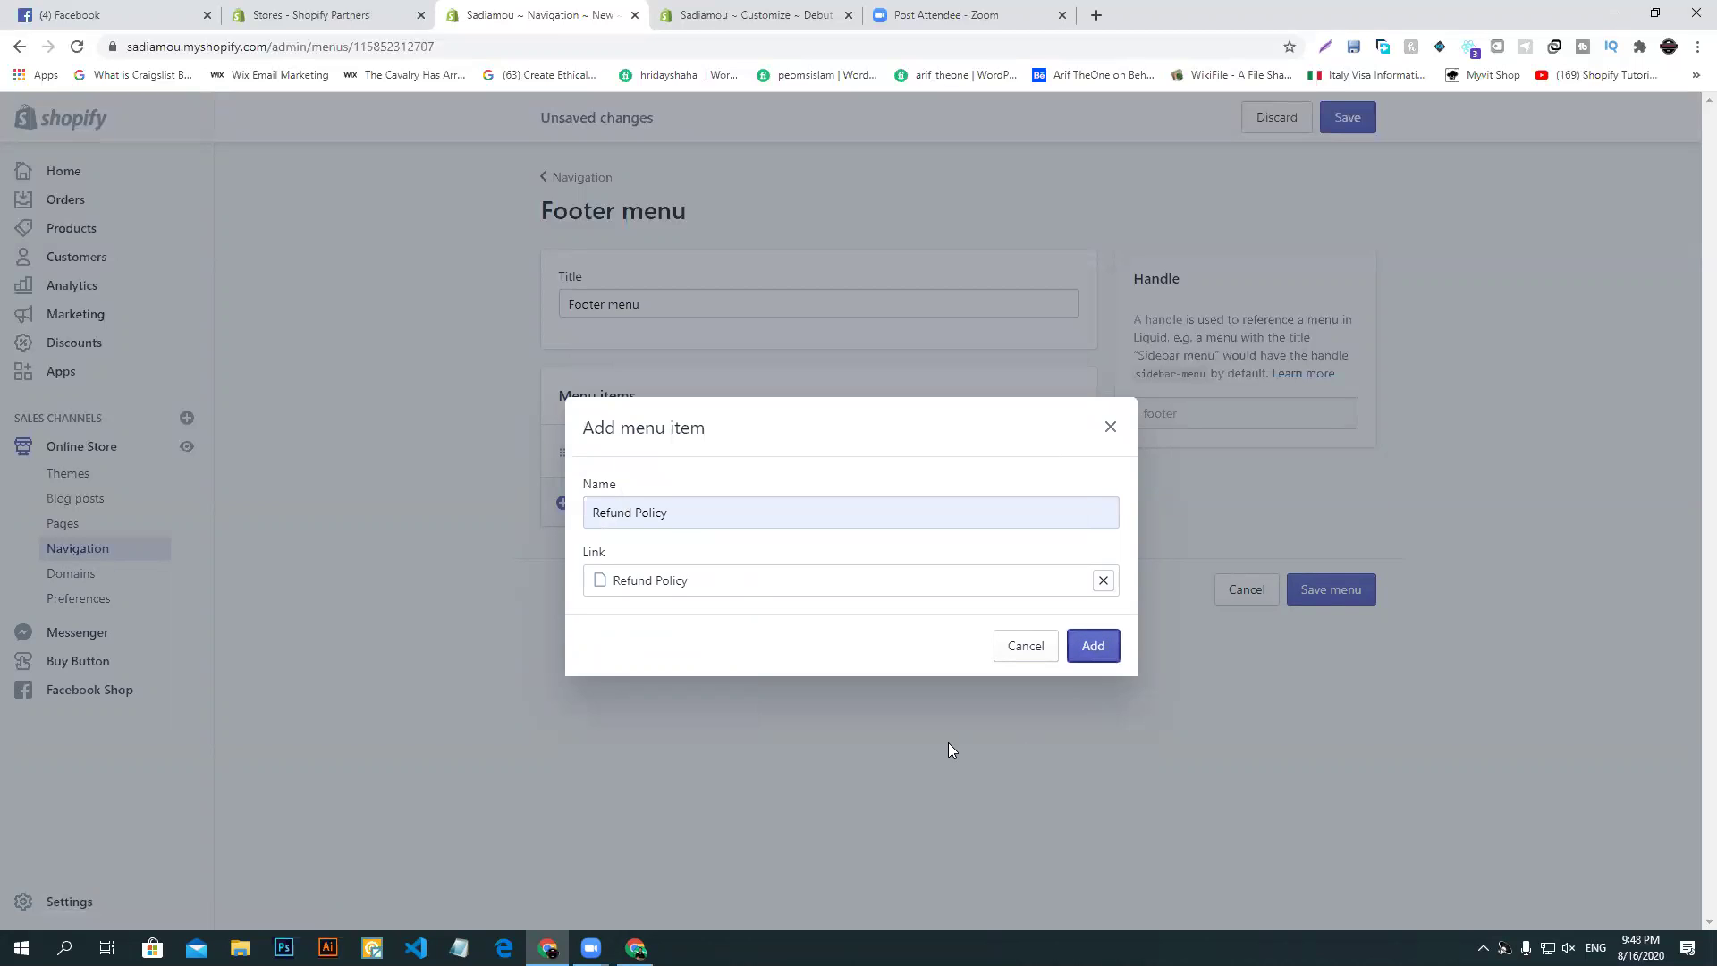
key(Return)
- Add a "Privacy Policy" item to the Footer menu, linked to the Privacy Policy page
click(605, 556)
click(660, 523)
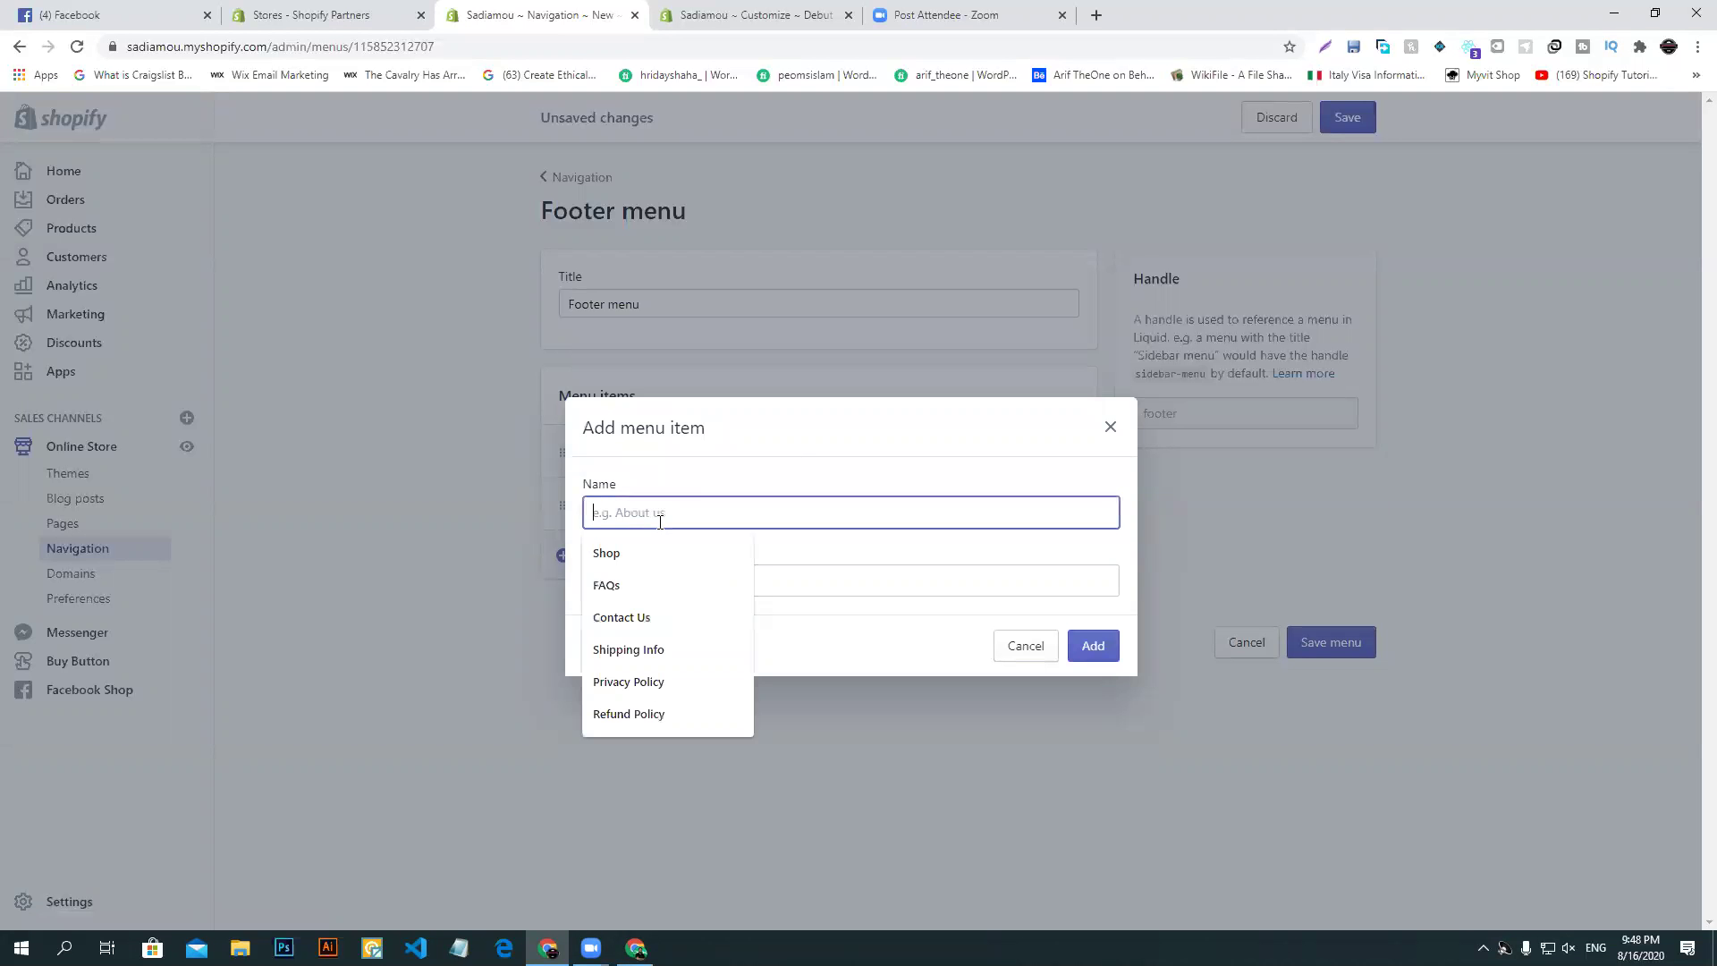
click(642, 682)
click(662, 582)
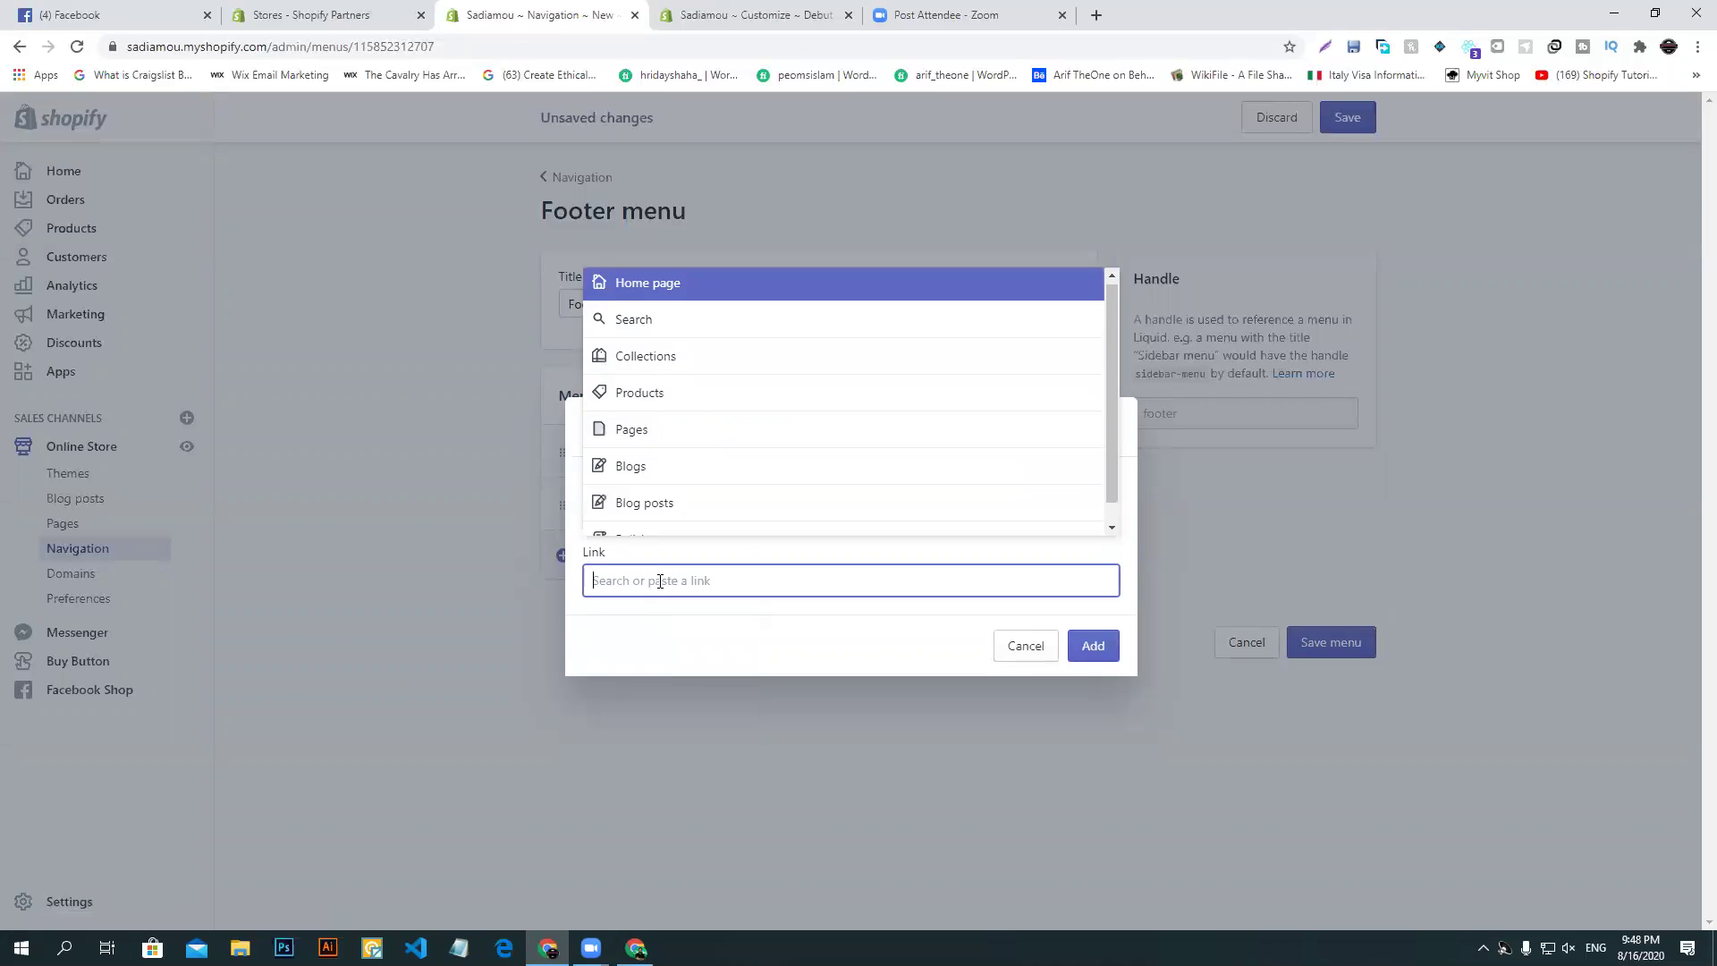
click(650, 445)
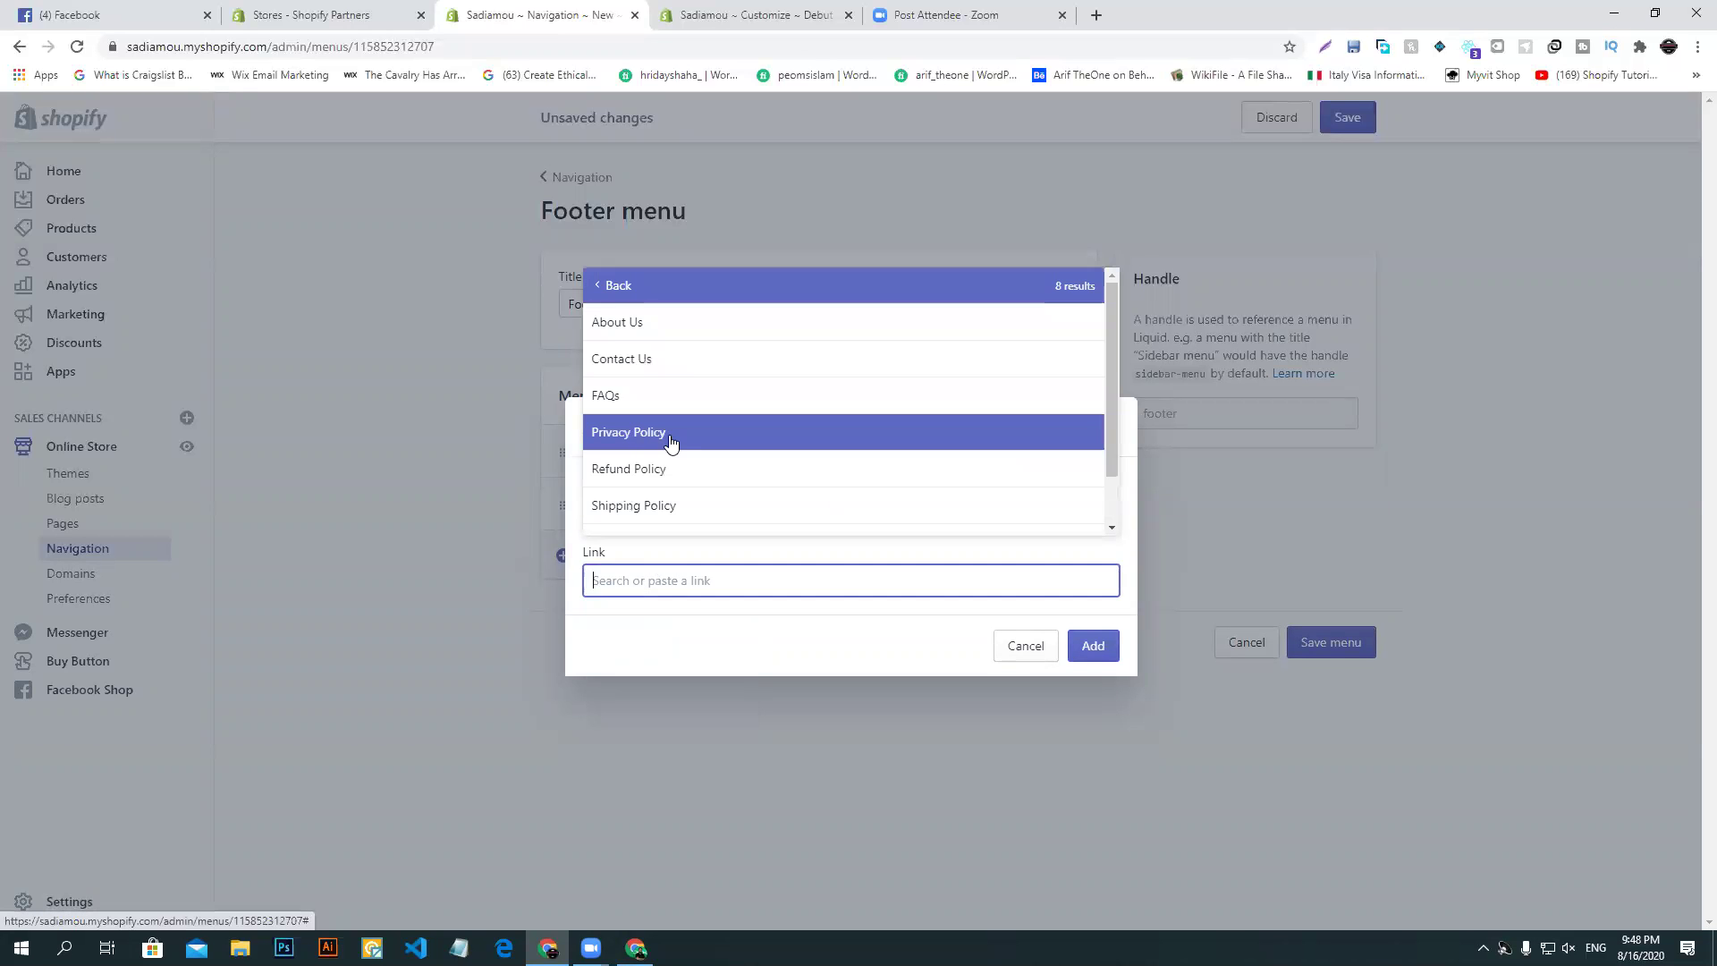
click(674, 440)
click(1093, 645)
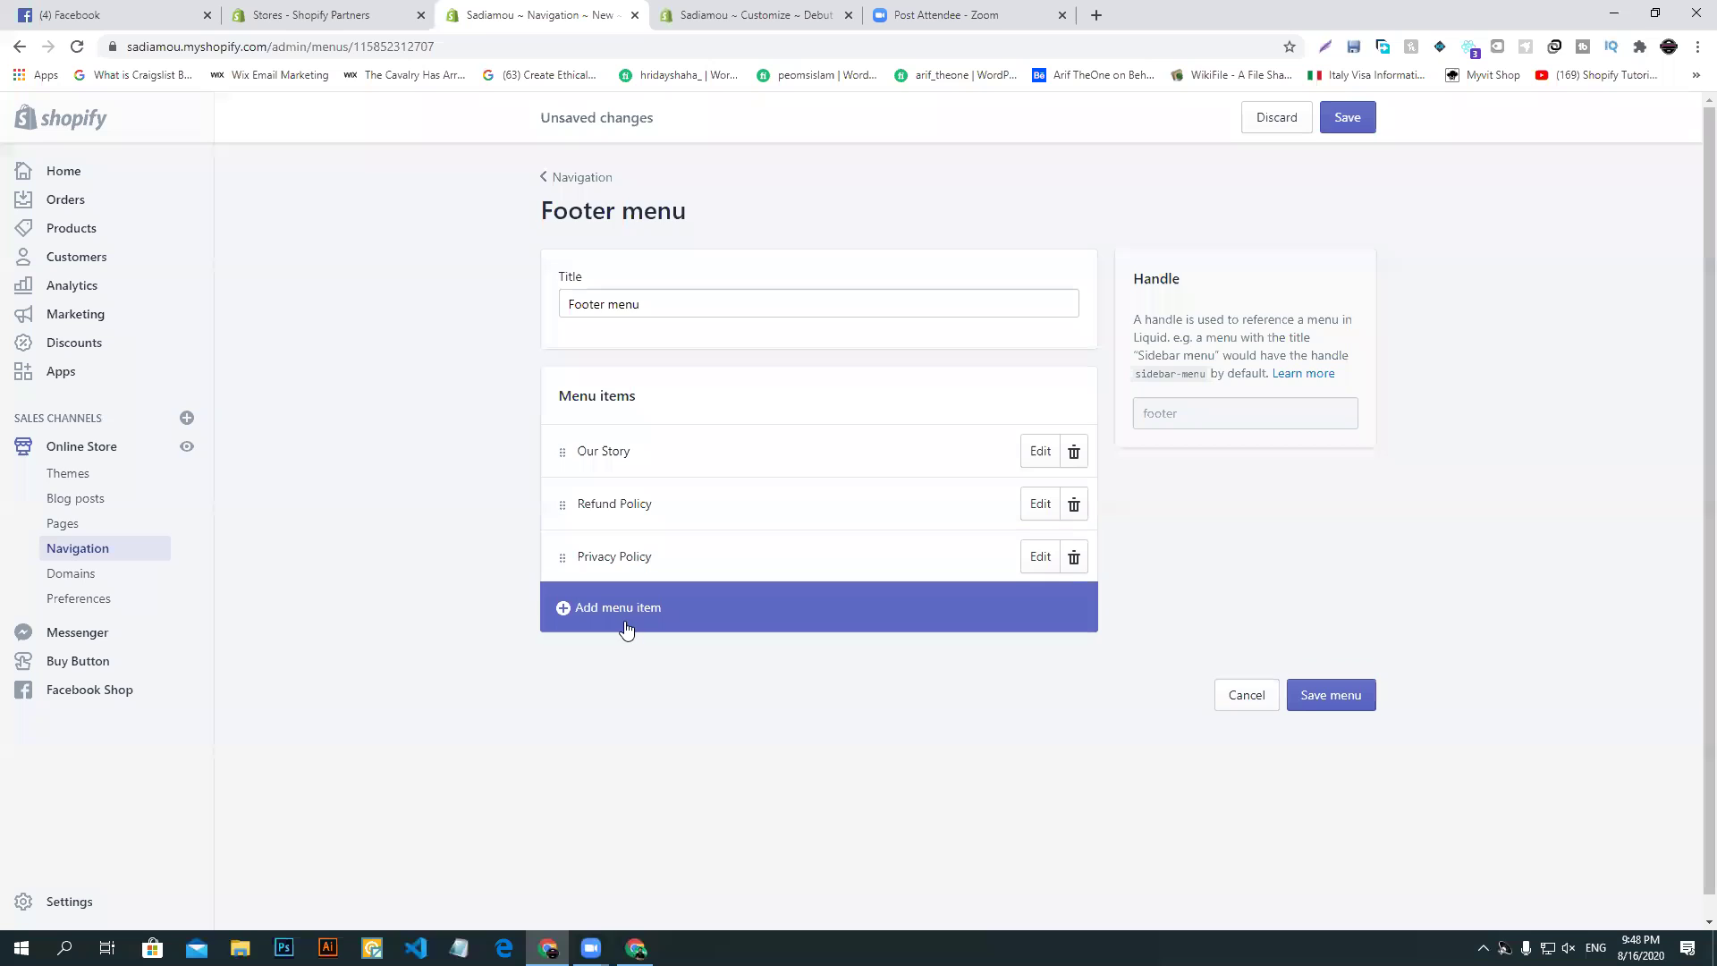
- Add a "Terms Of Service" item linked to the Terms Of Service page and save the Footer menu
click(621, 618)
click(650, 515)
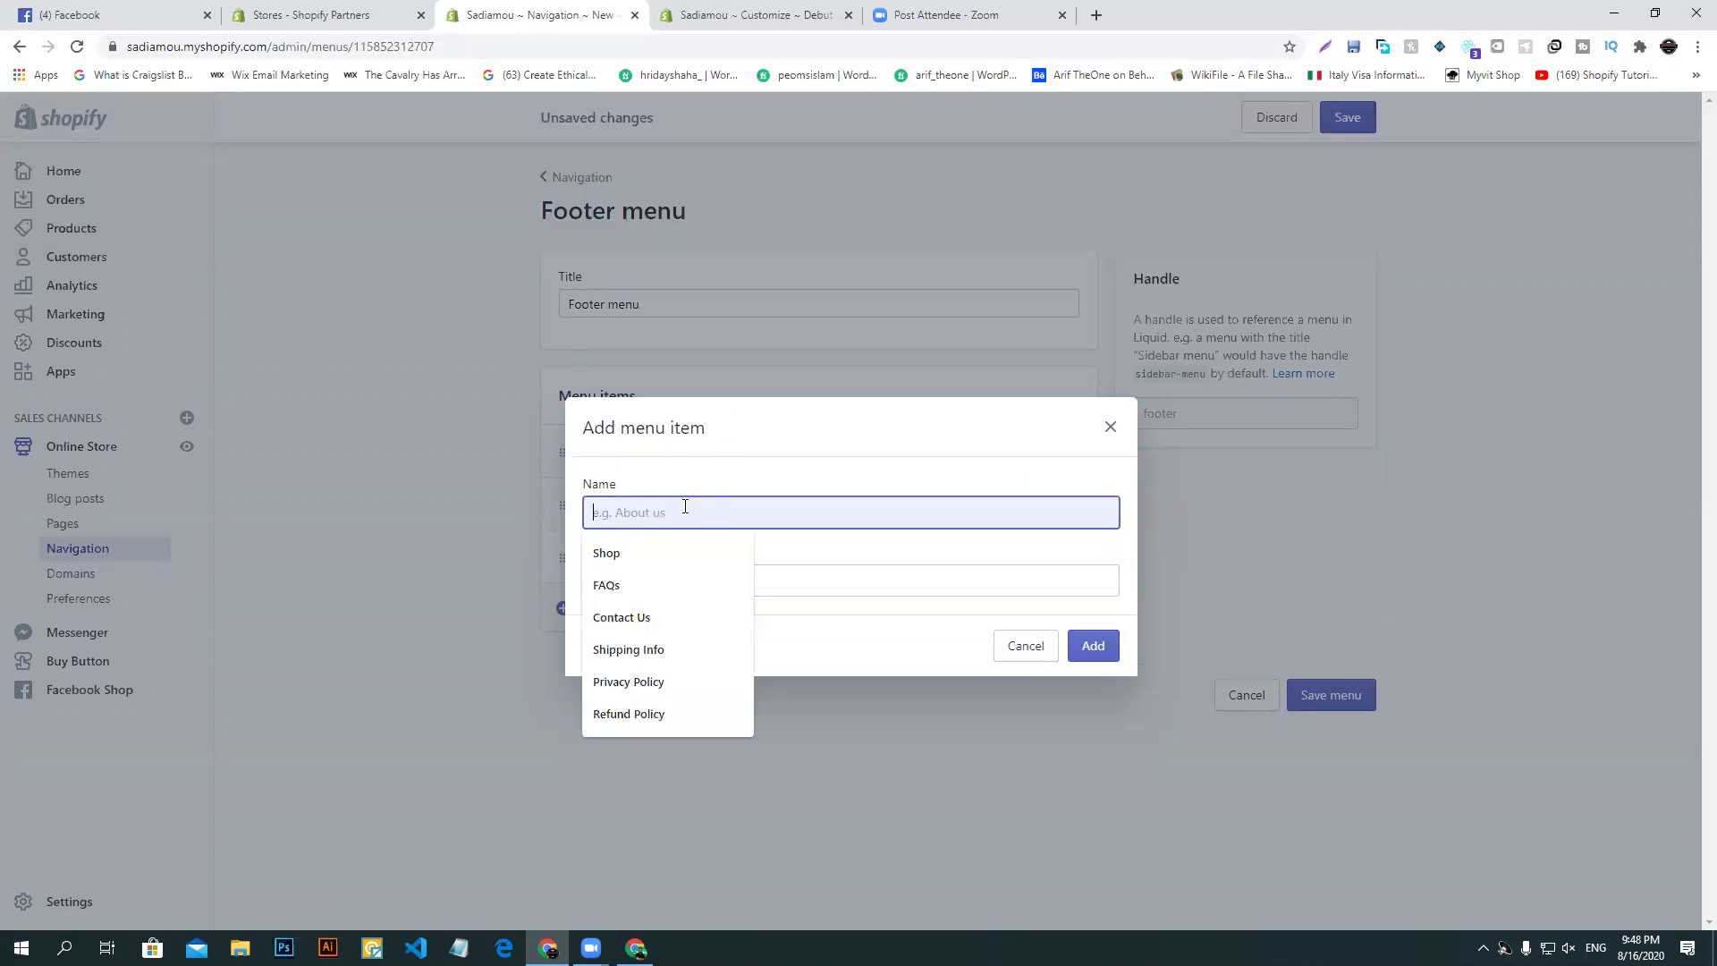
text(te)
click(644, 553)
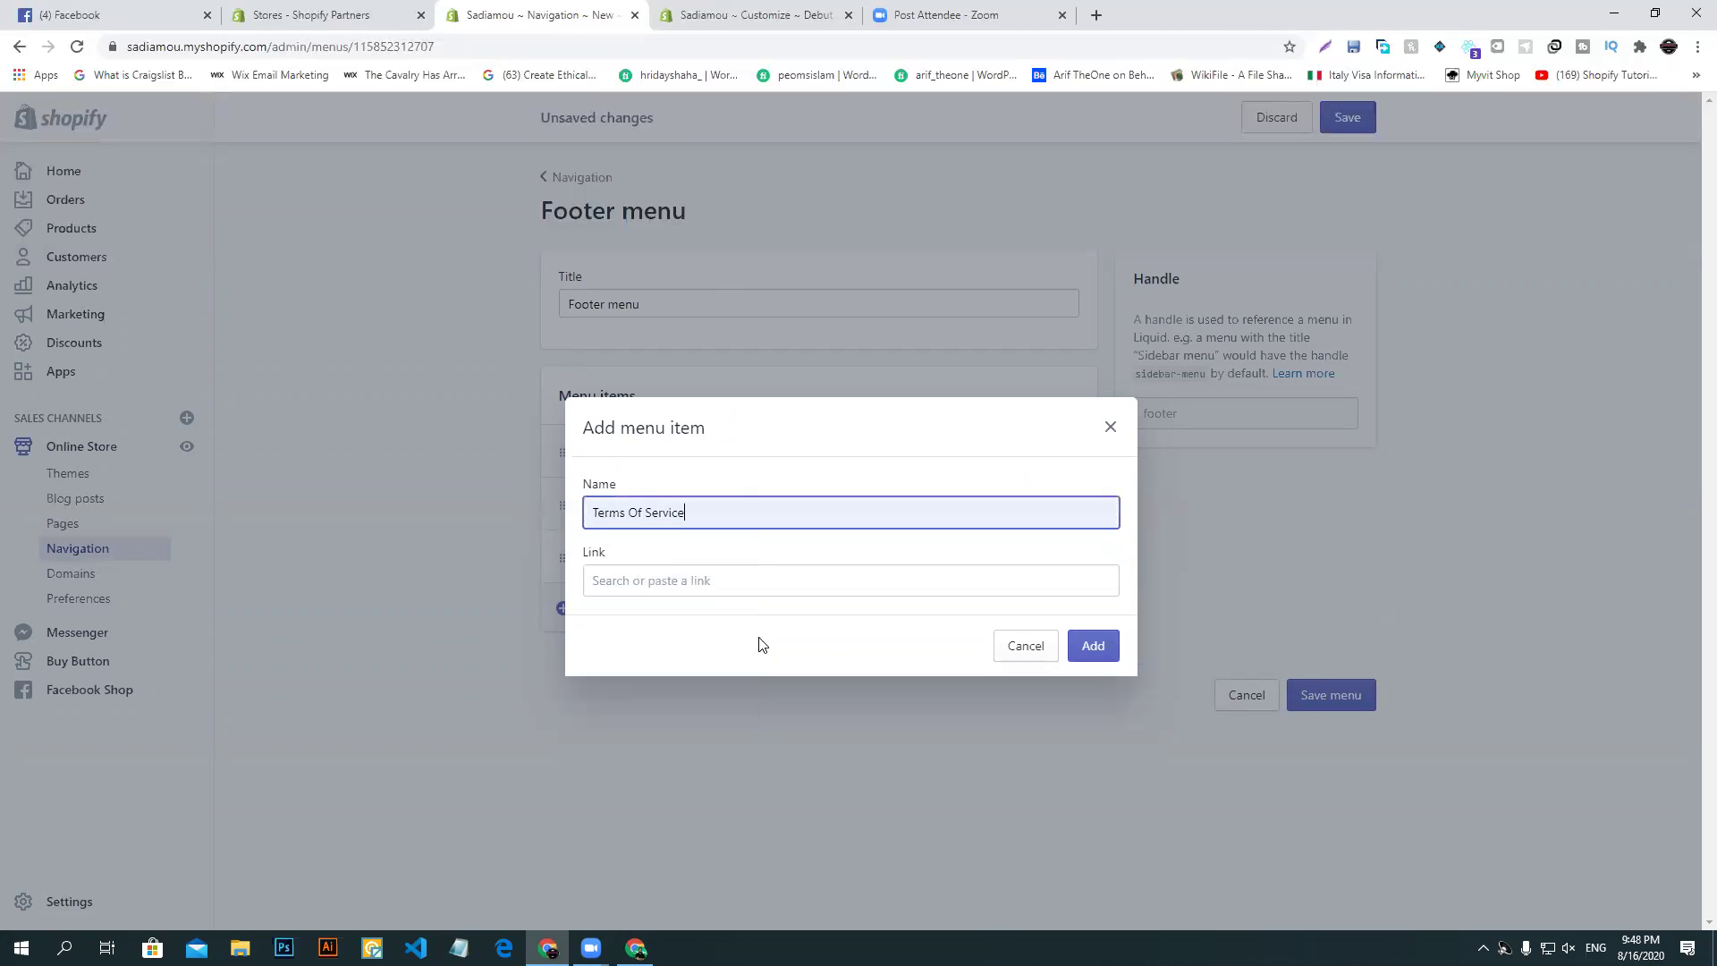
click(670, 583)
click(654, 433)
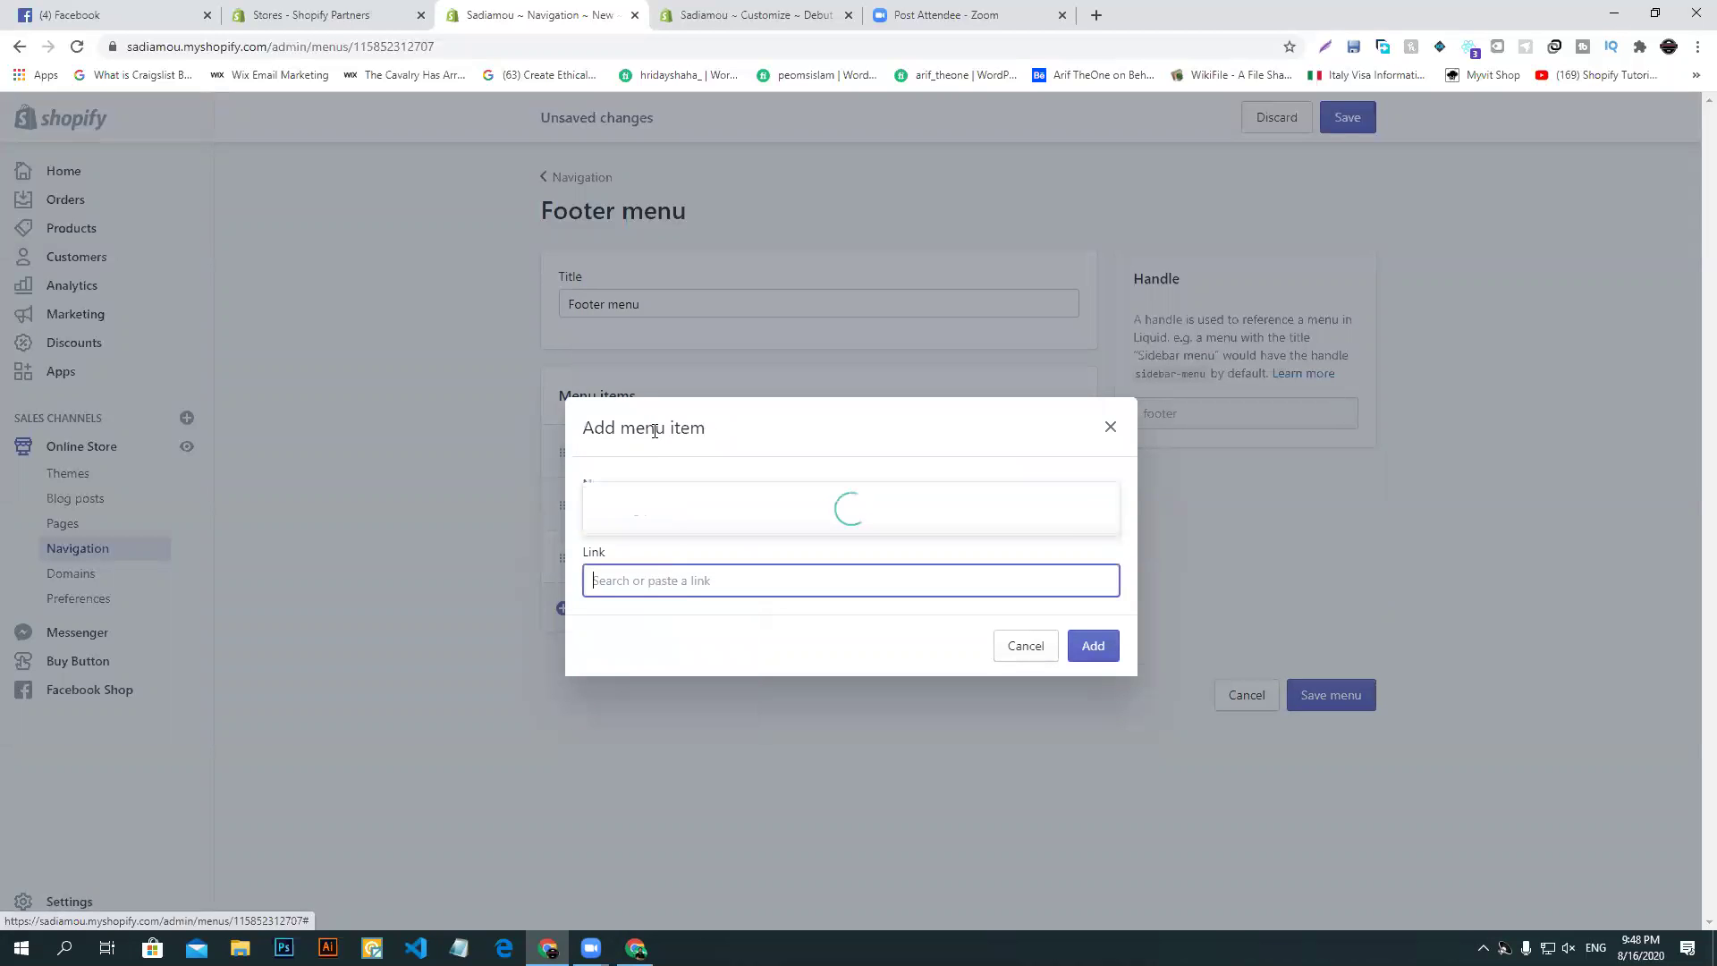
scroll(707, 467, down, 2)
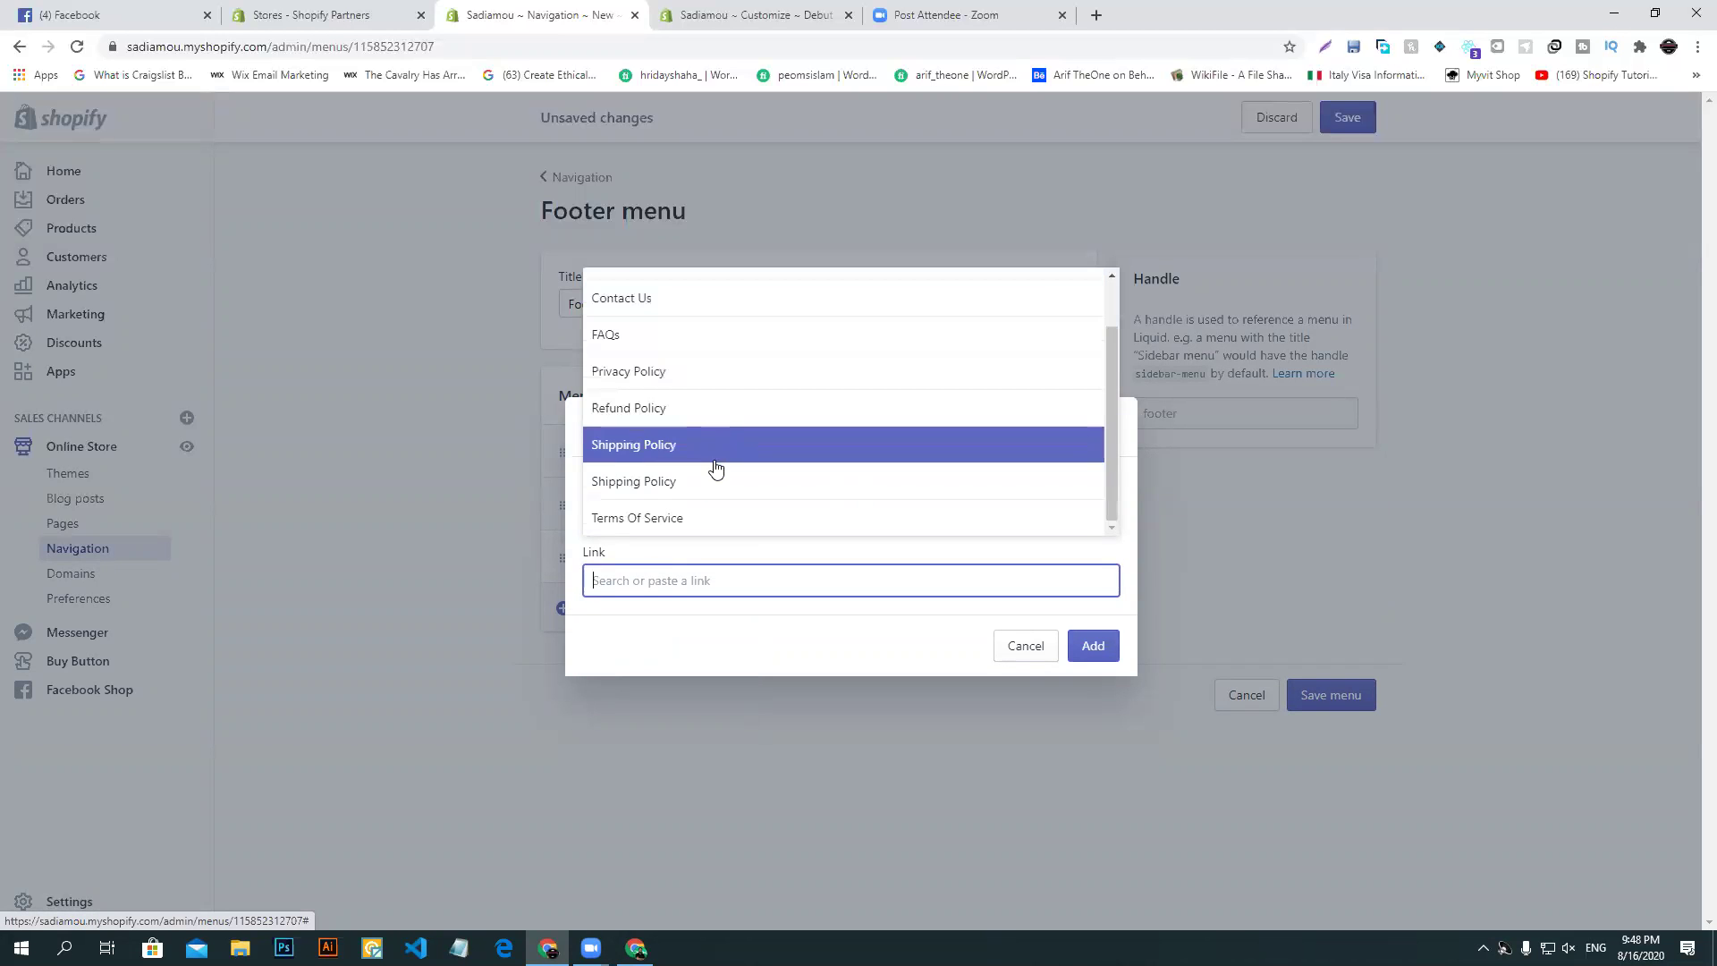
click(681, 522)
click(1093, 645)
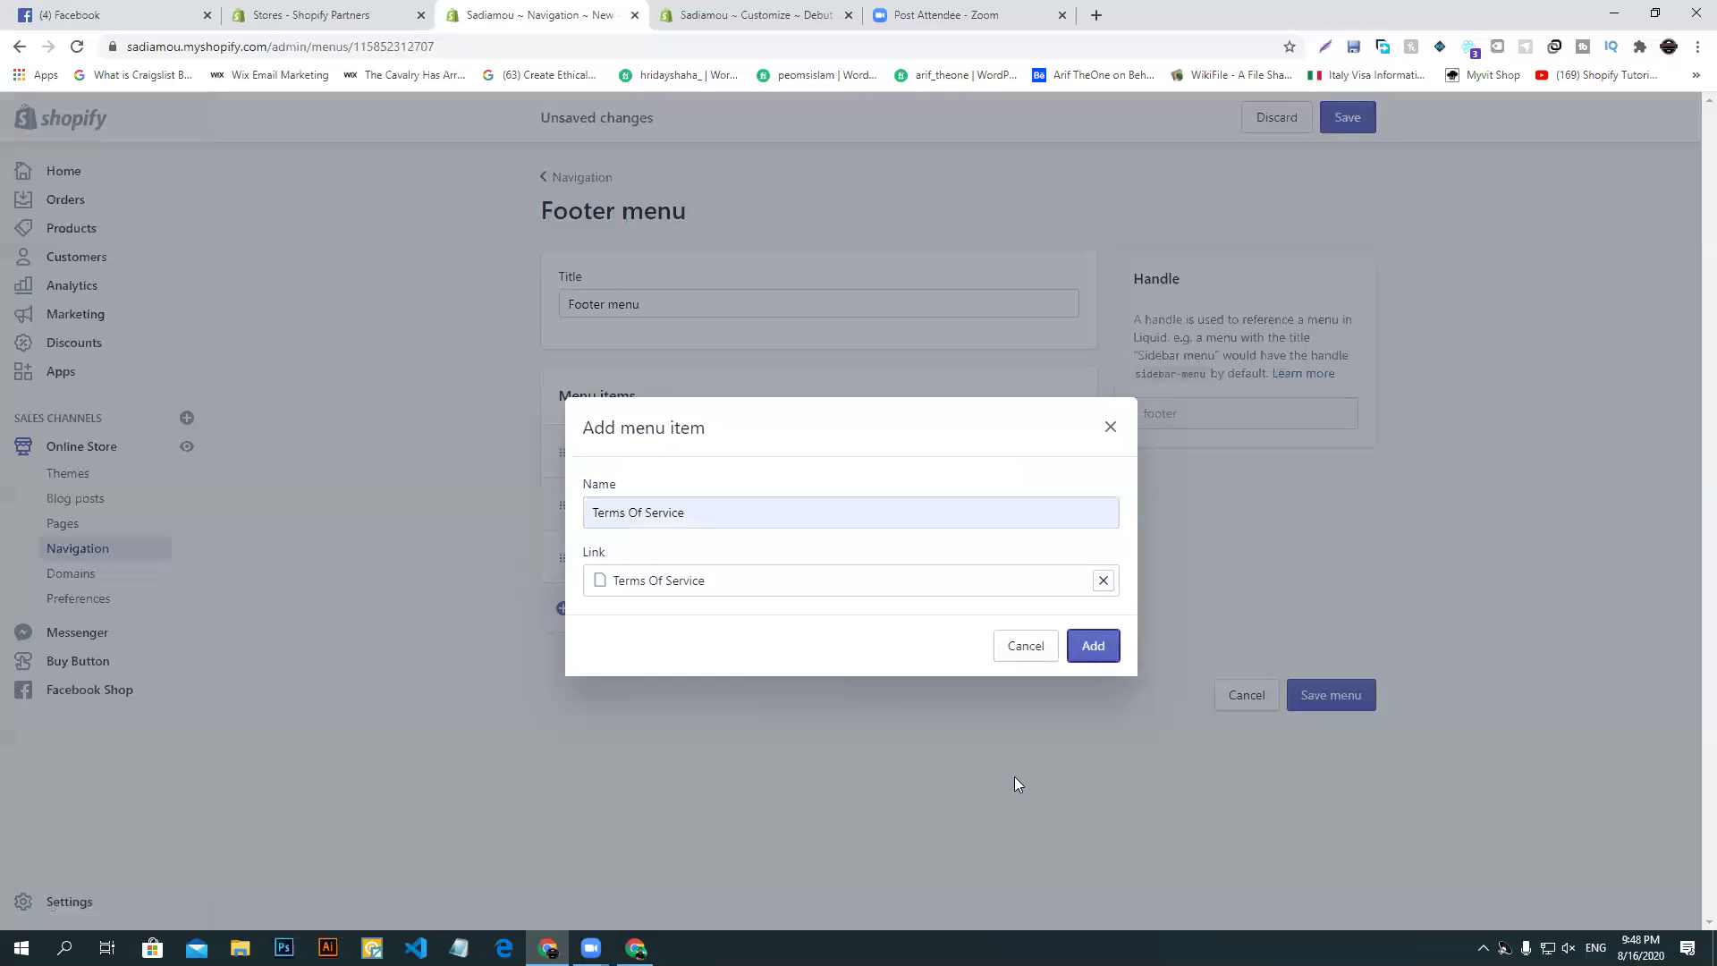
click(1329, 757)
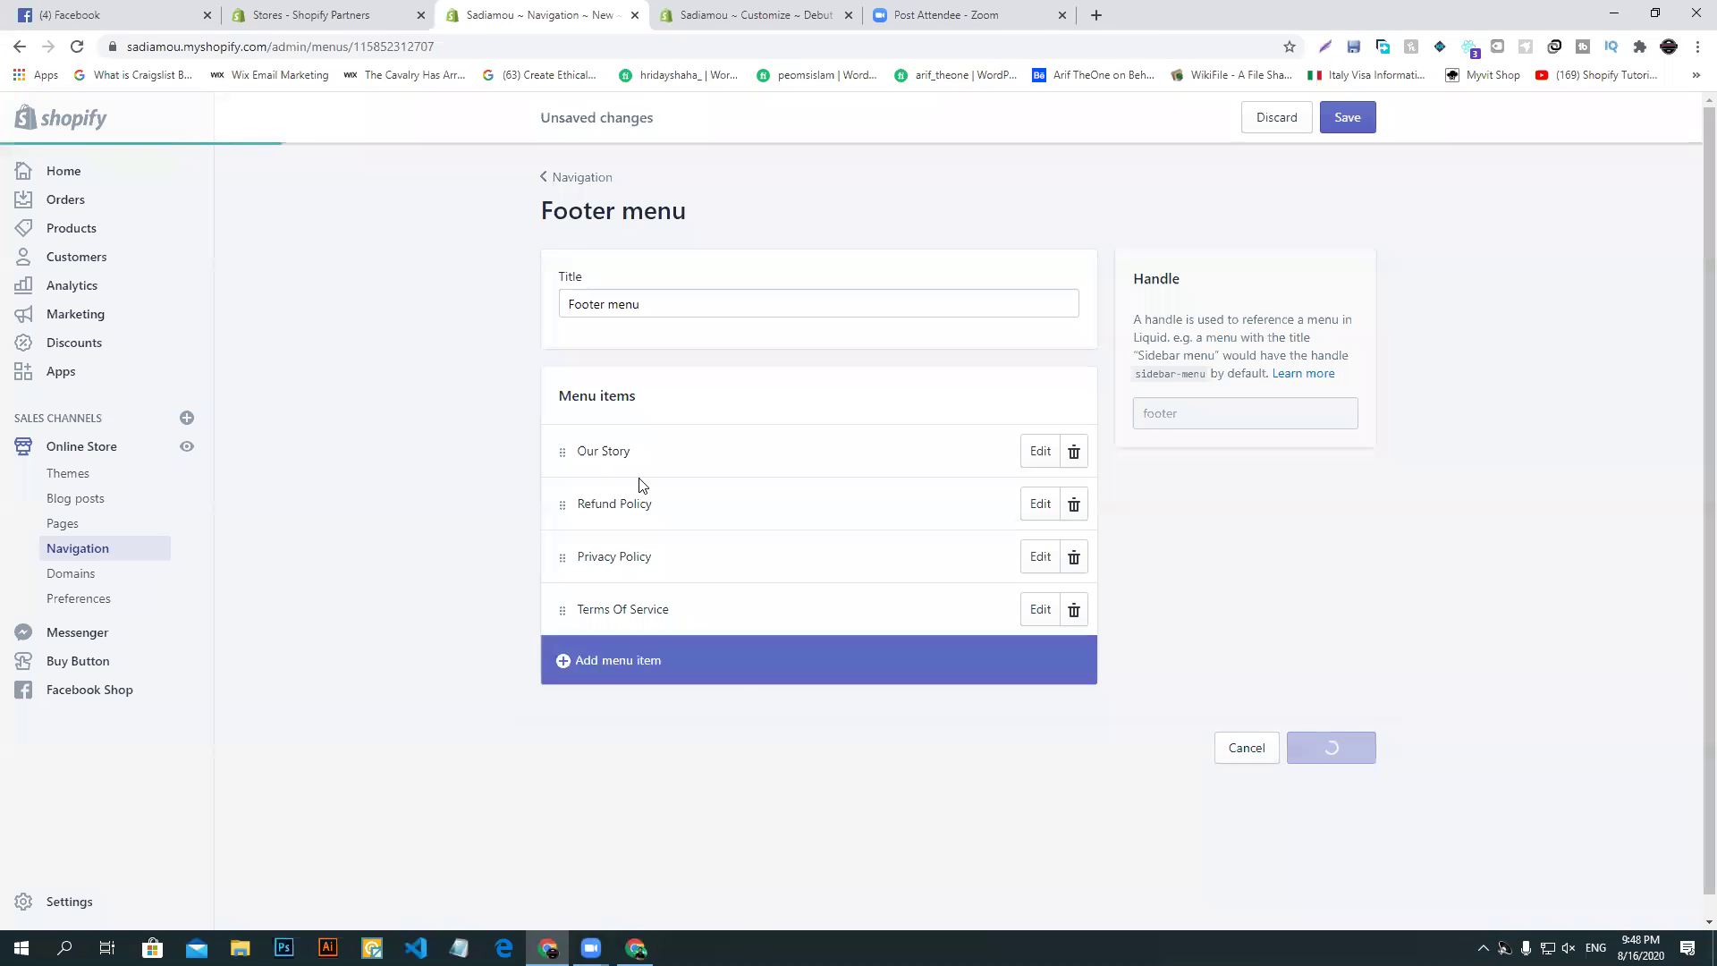
drag(644, 304, 526, 314)
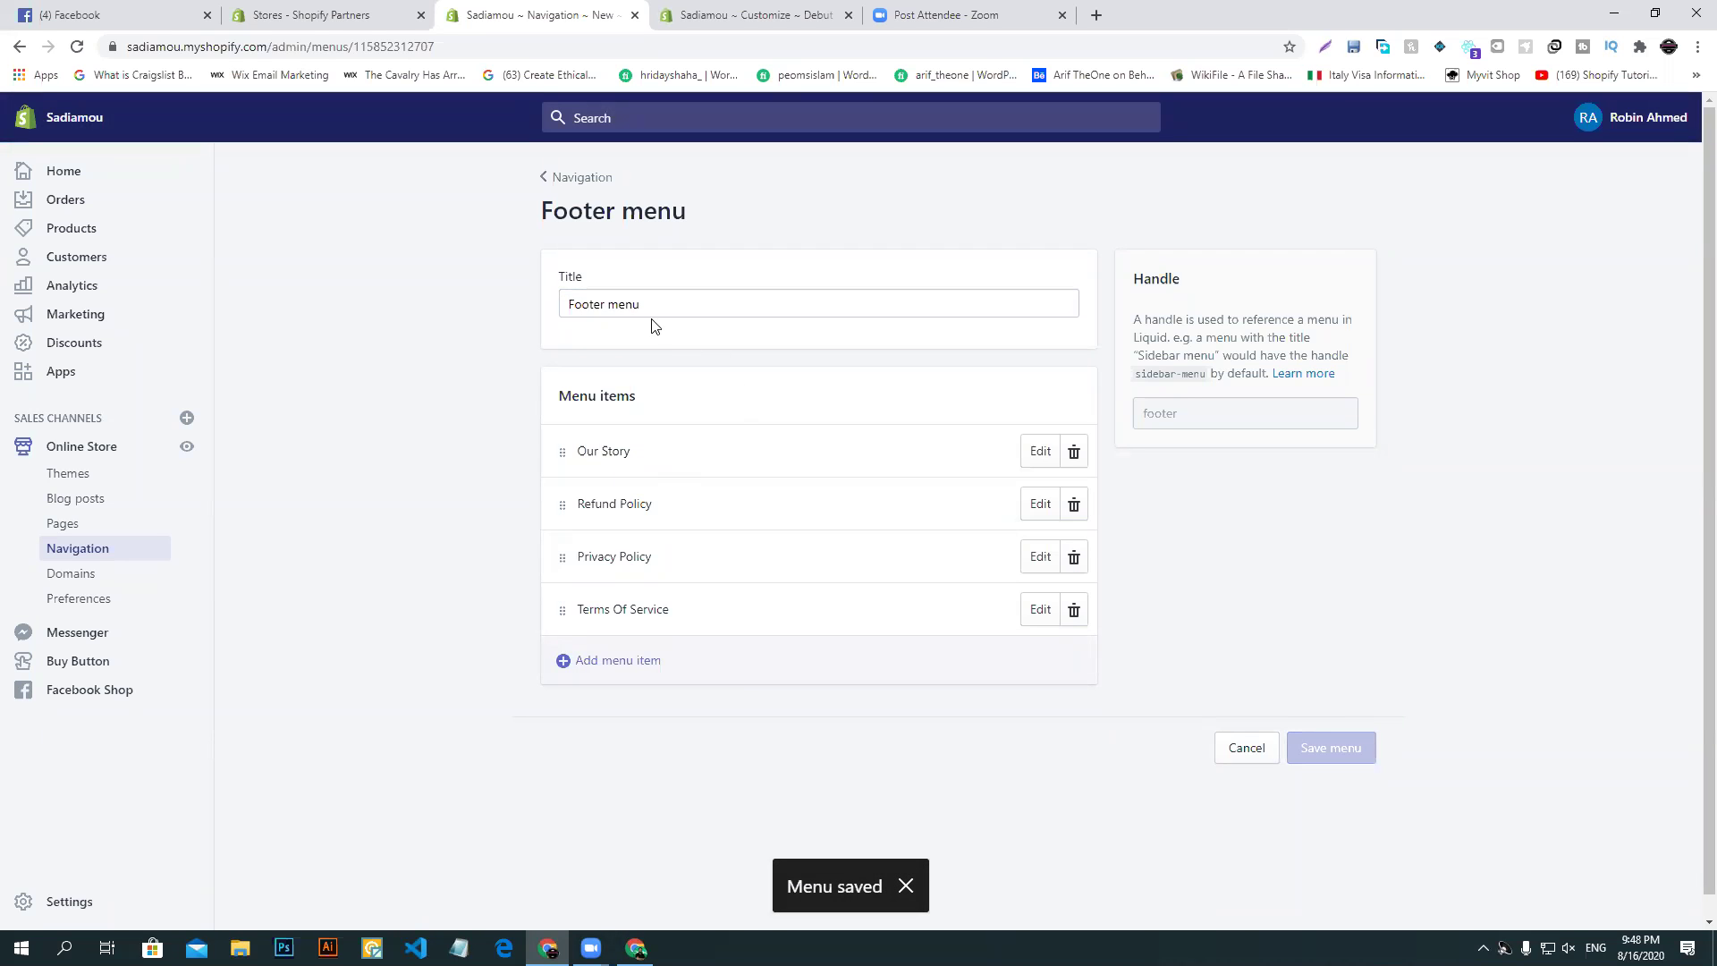
- Look at the header menu in the theme editor, then return to the admin and show the store's list of navigation menus
click(824, 7)
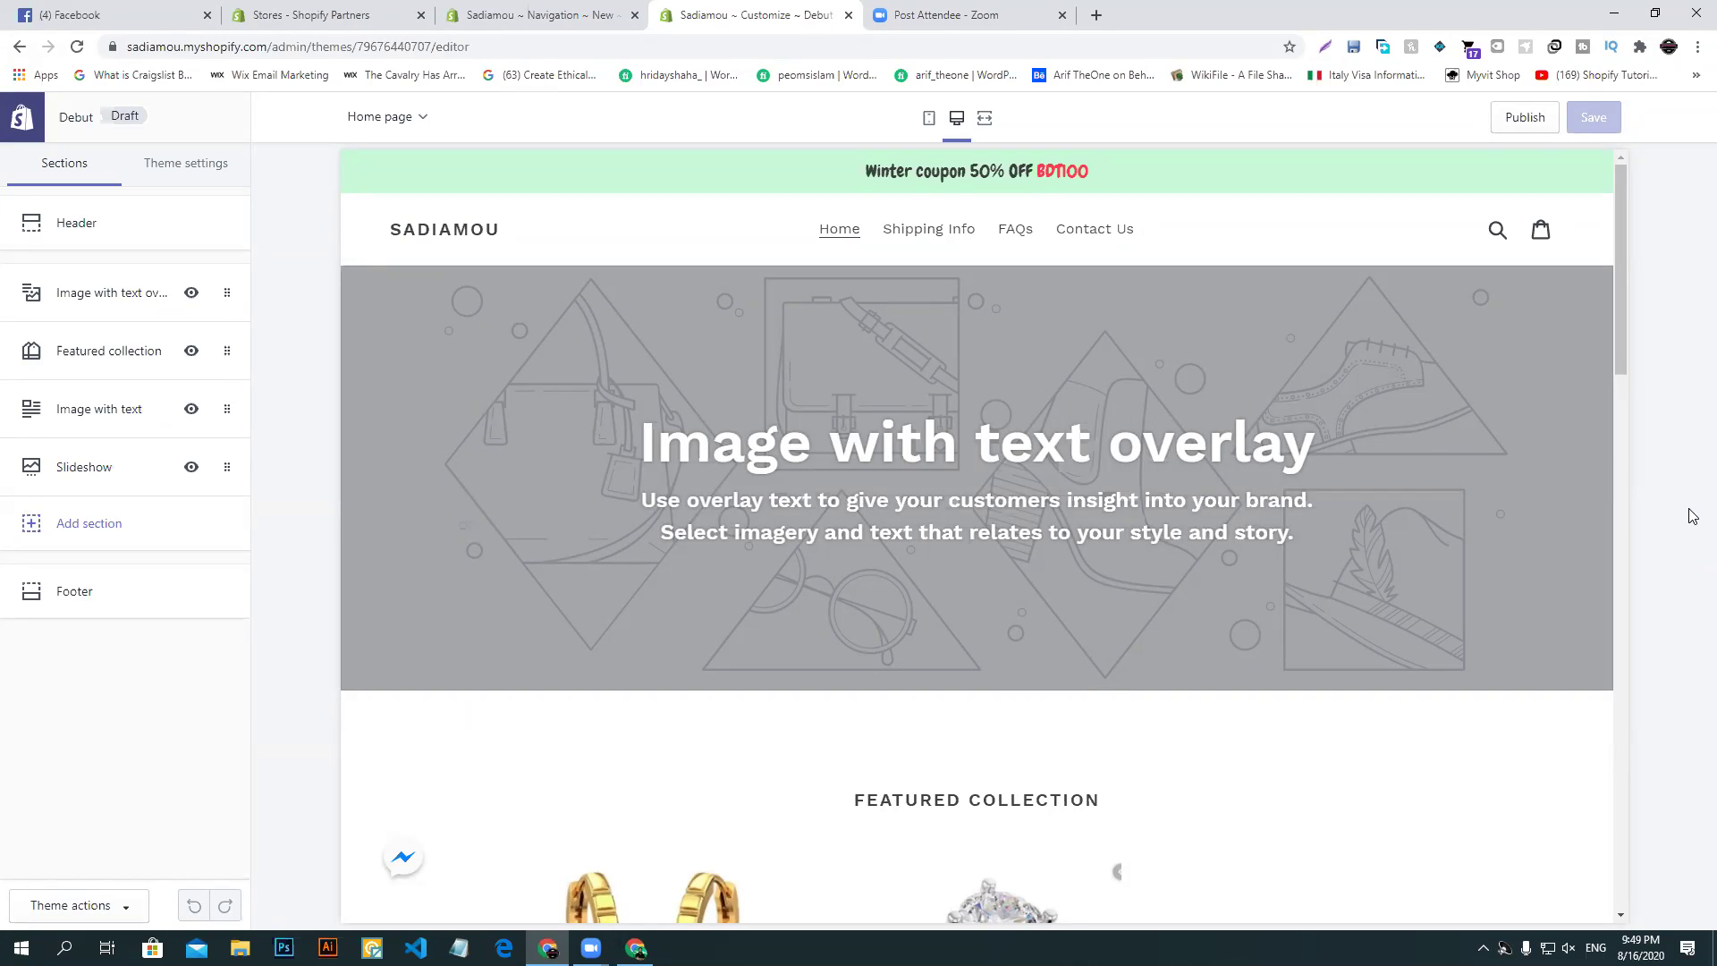
click(593, 13)
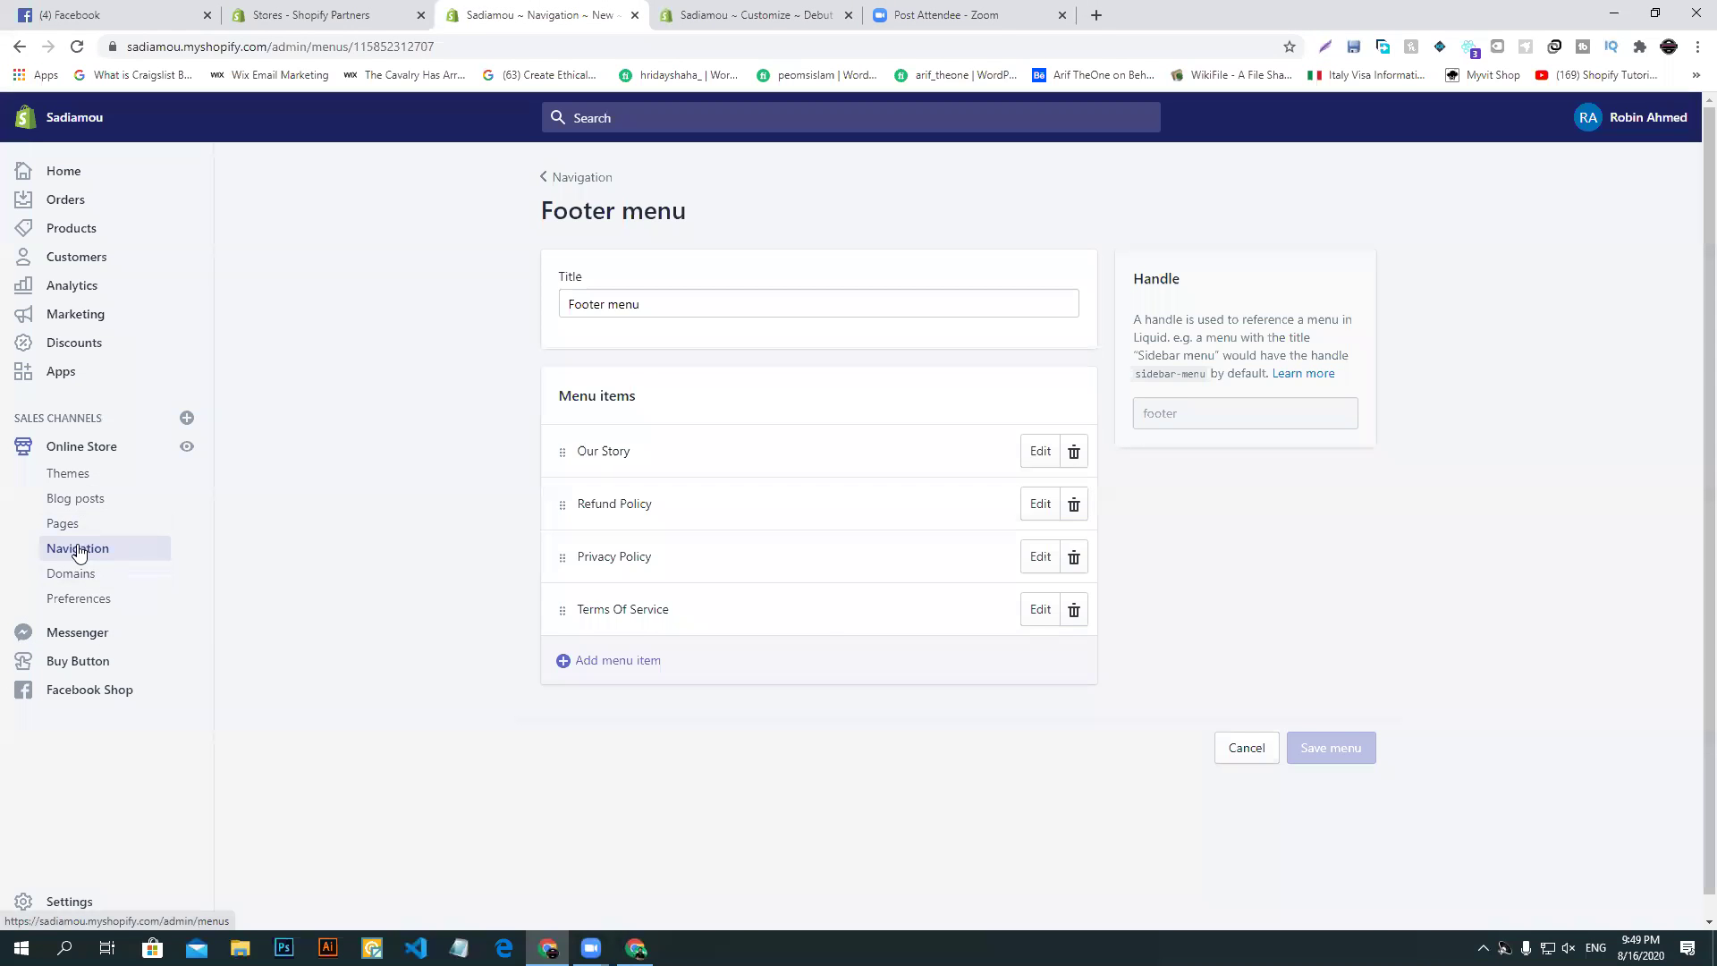
click(79, 549)
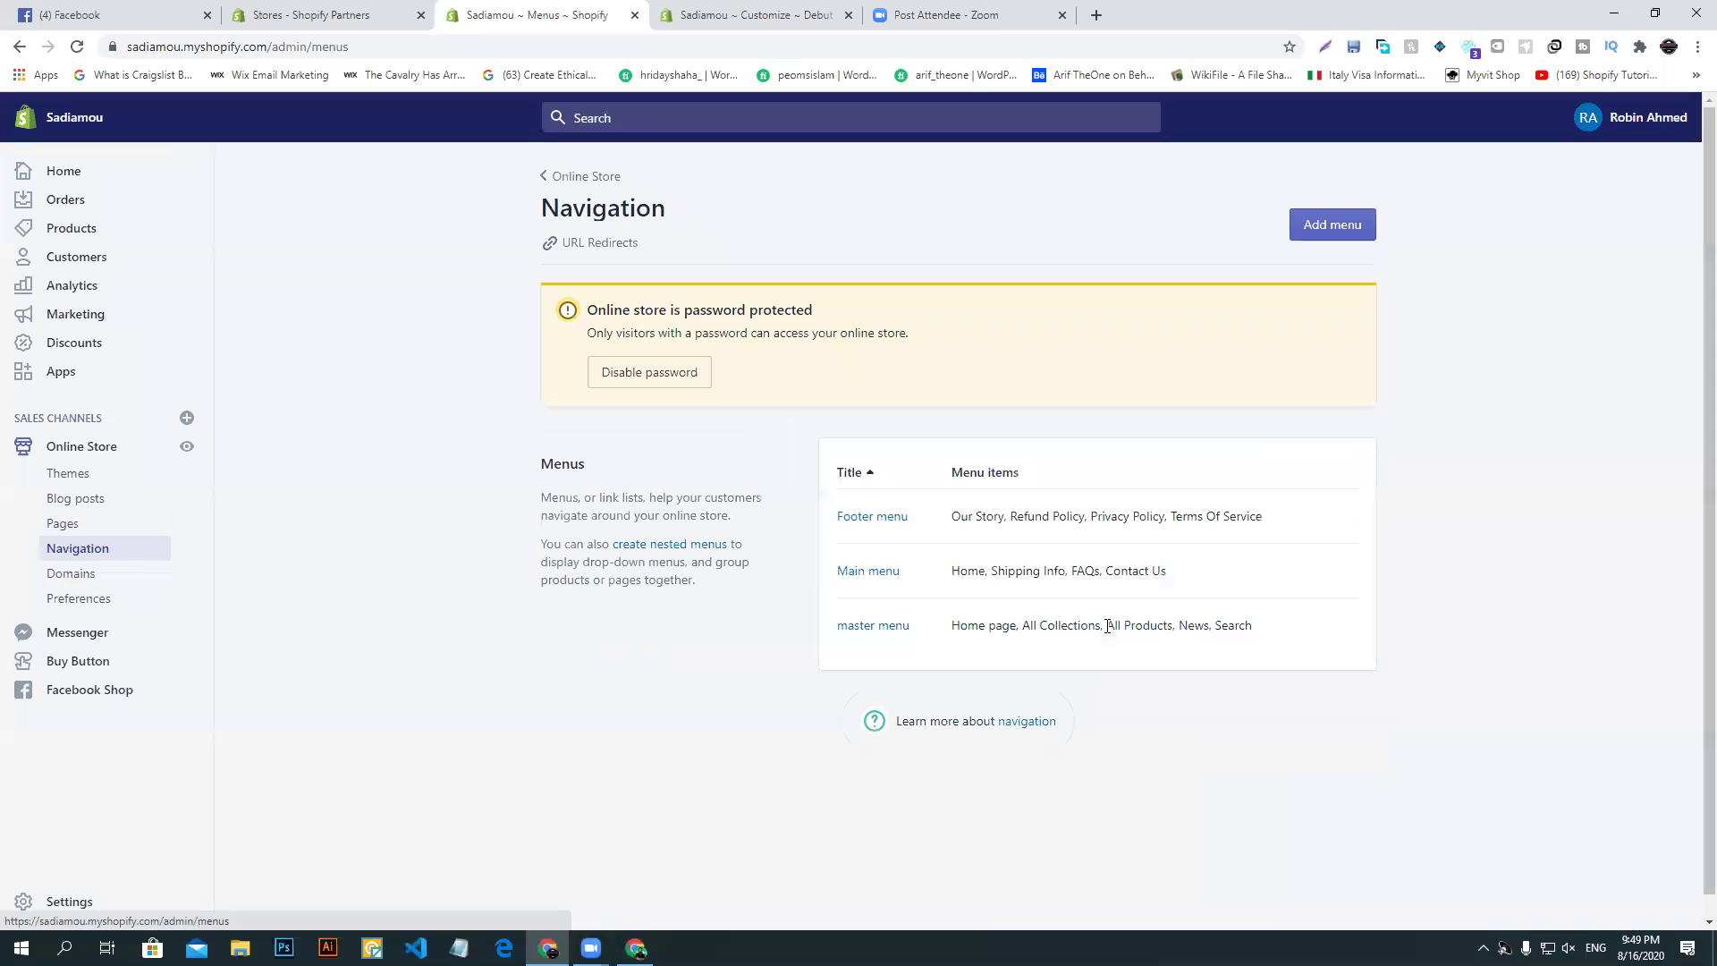
- Switch to the Debut theme editor and check the footer's Quick links and the header menu on the Home page
click(796, 13)
scroll(1342, 403, down, 4)
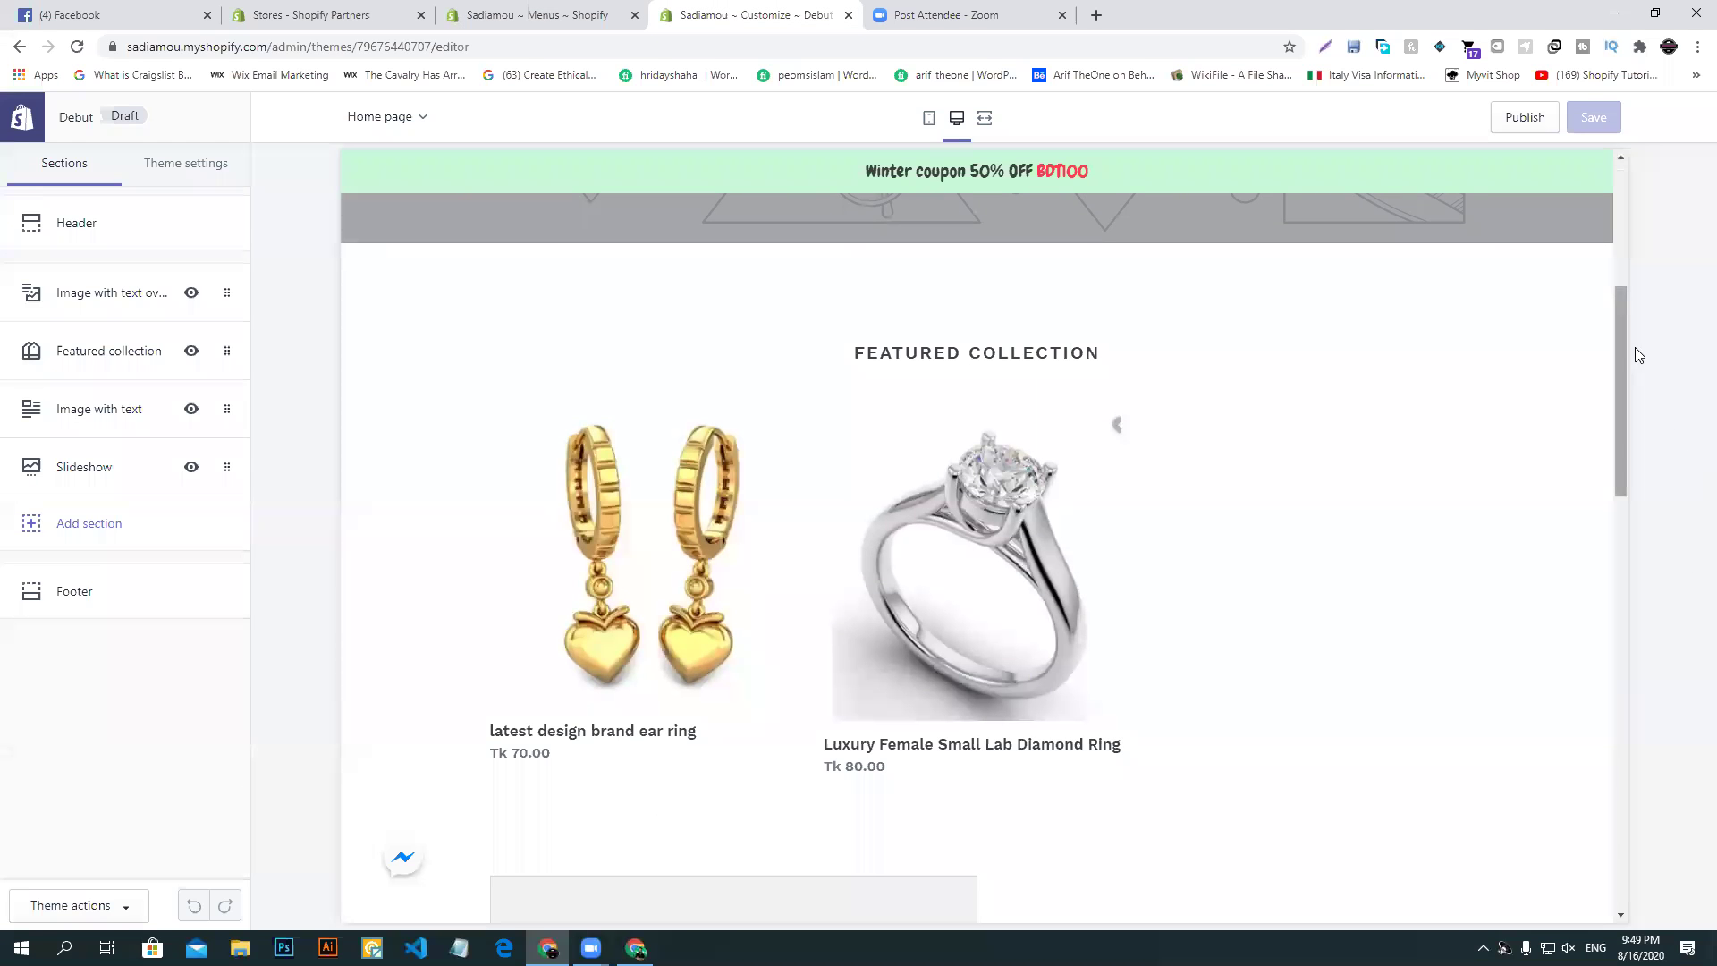
scroll(1622, 490, down, 10)
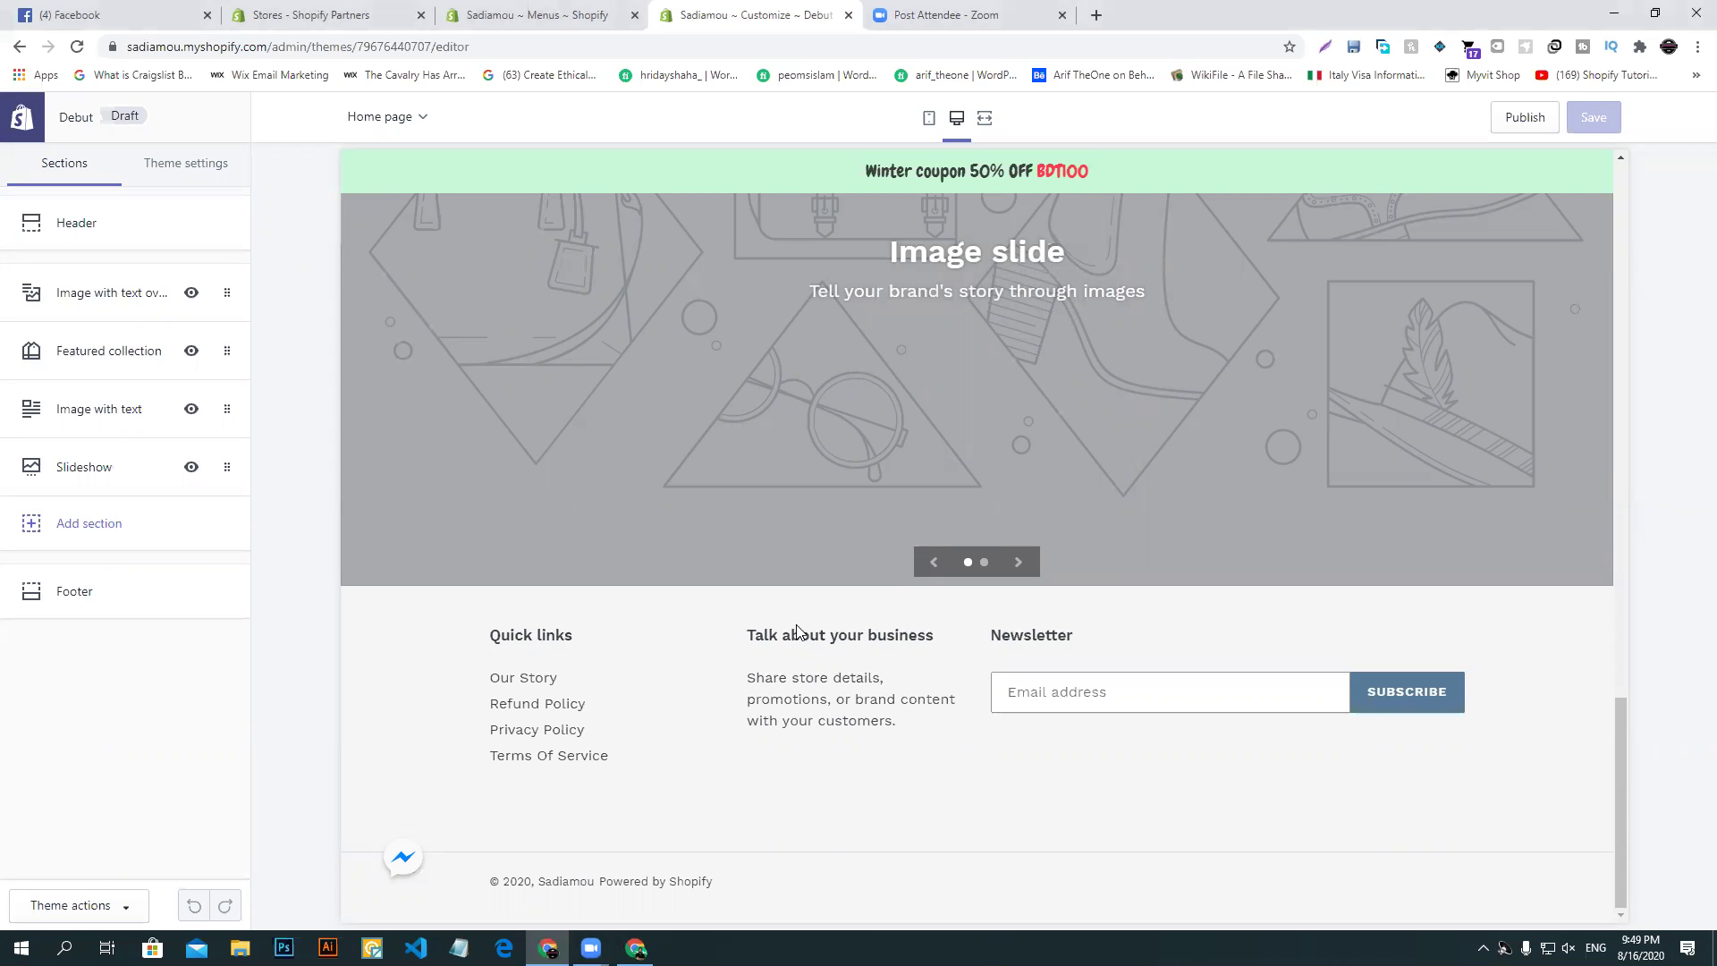
scroll(869, 657, up, 14)
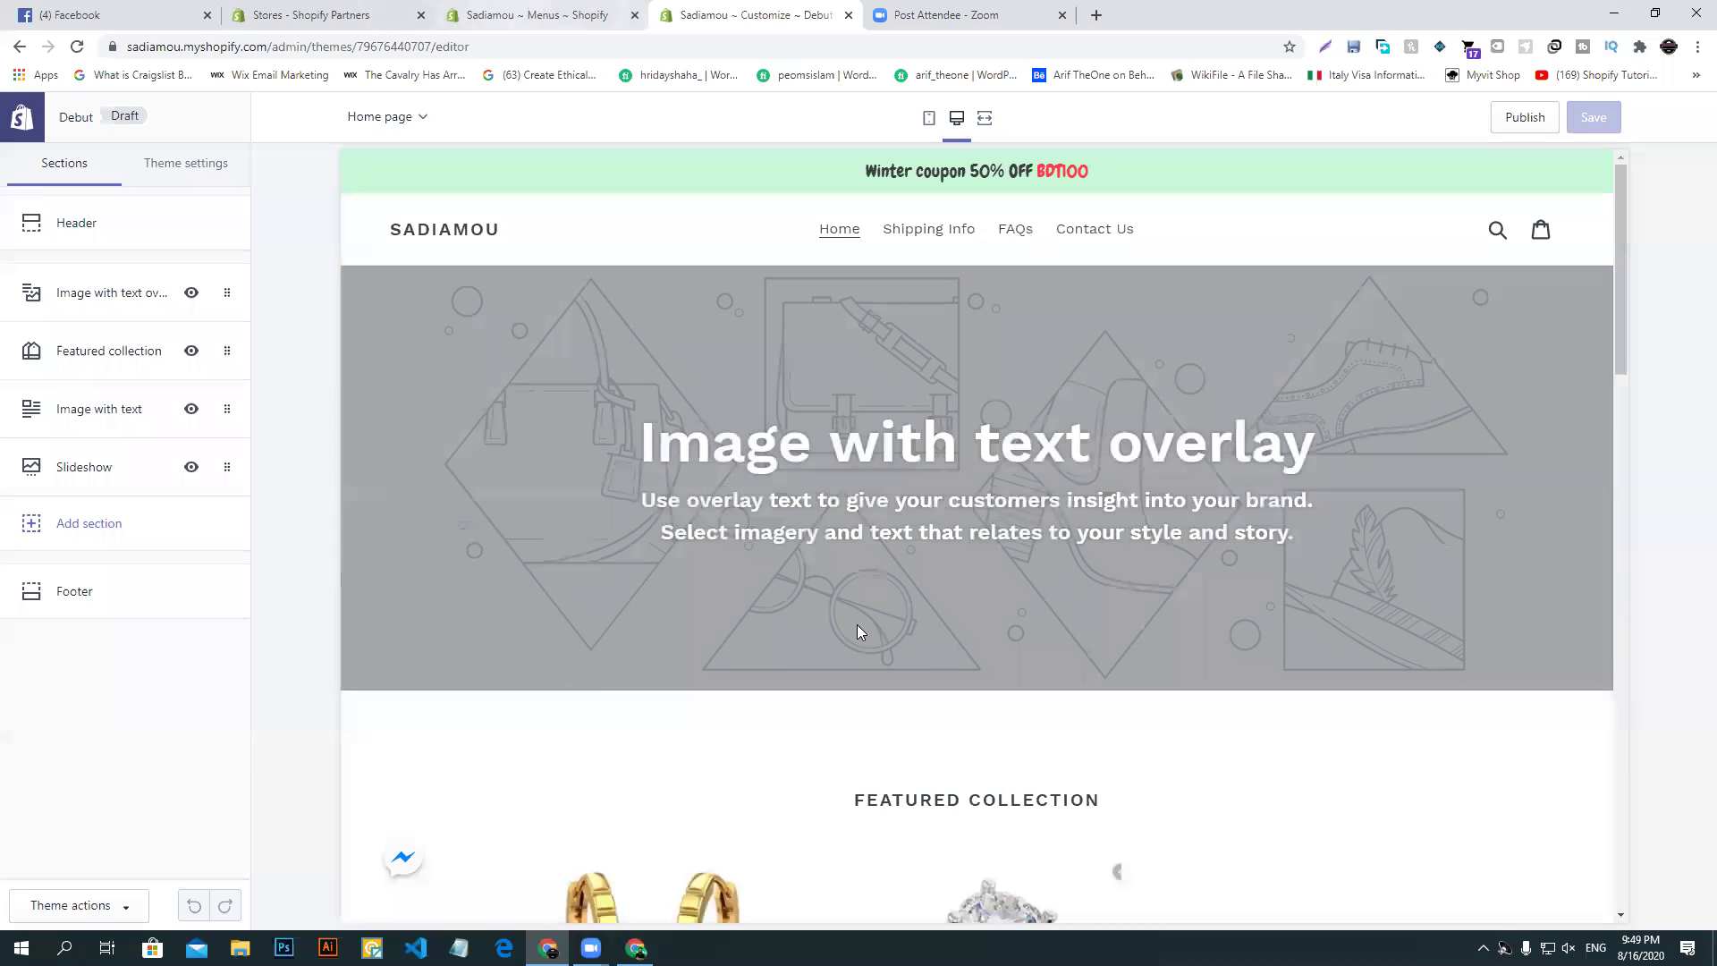
scroll(857, 624, down, 12)
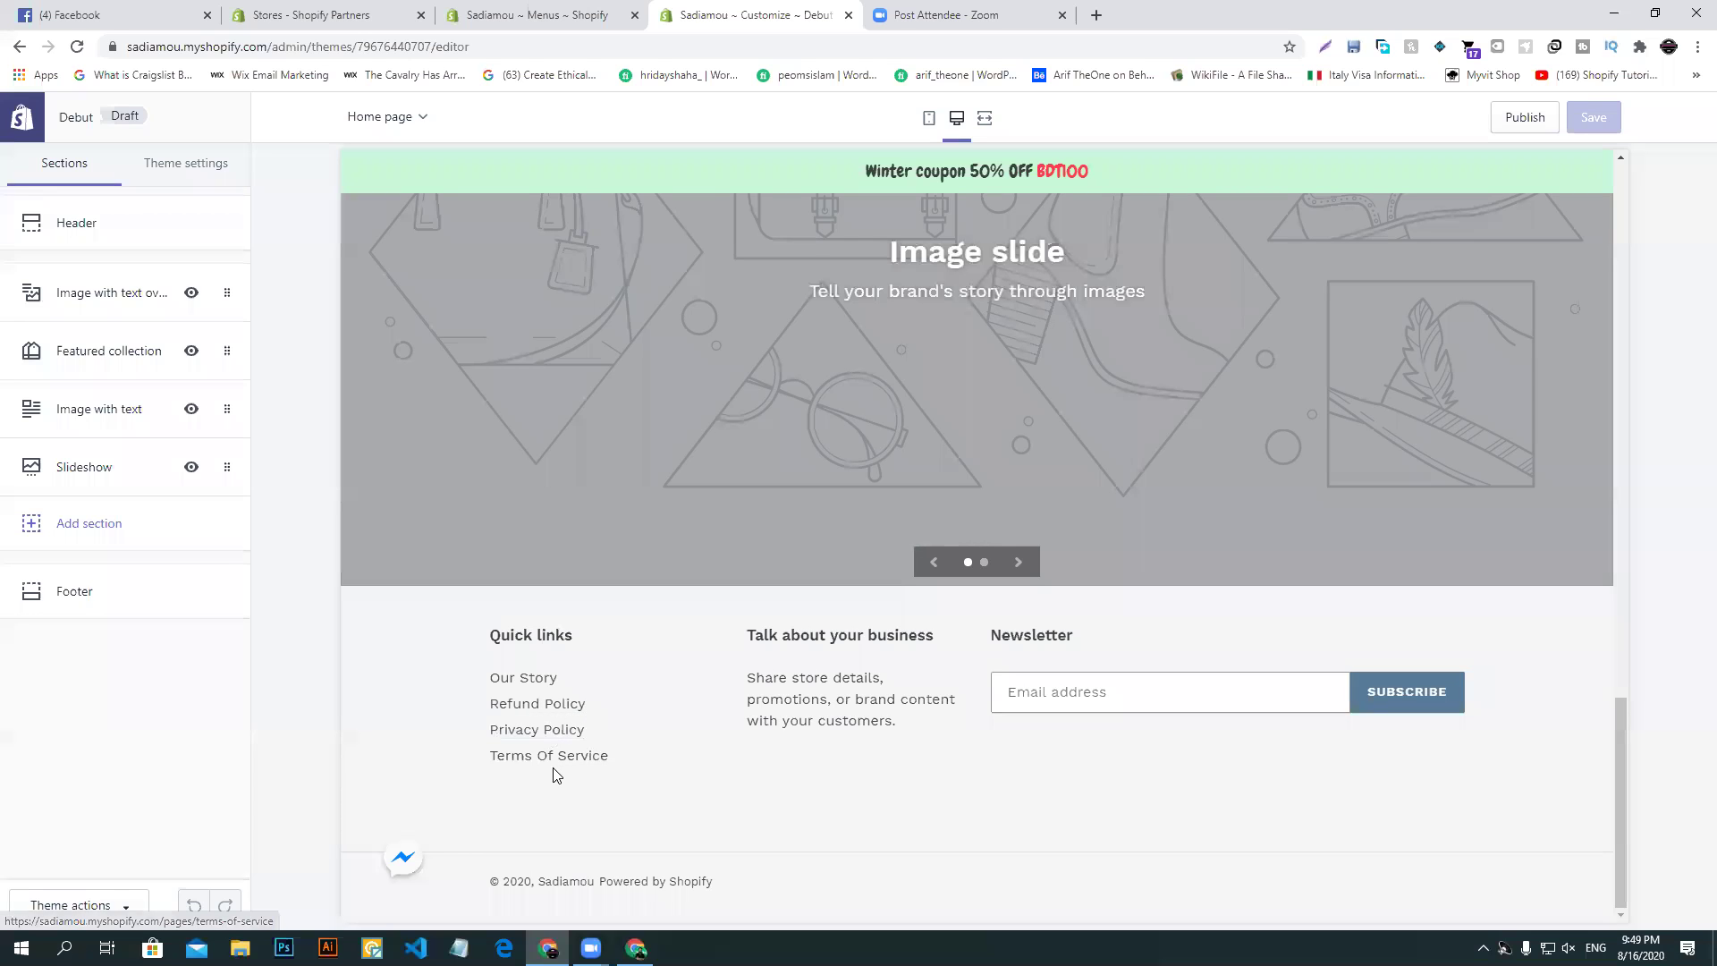
- Compare the menus listed in the store navigation with the links shown in the theme preview's footer and header
key(ctrl+shift+Tab)
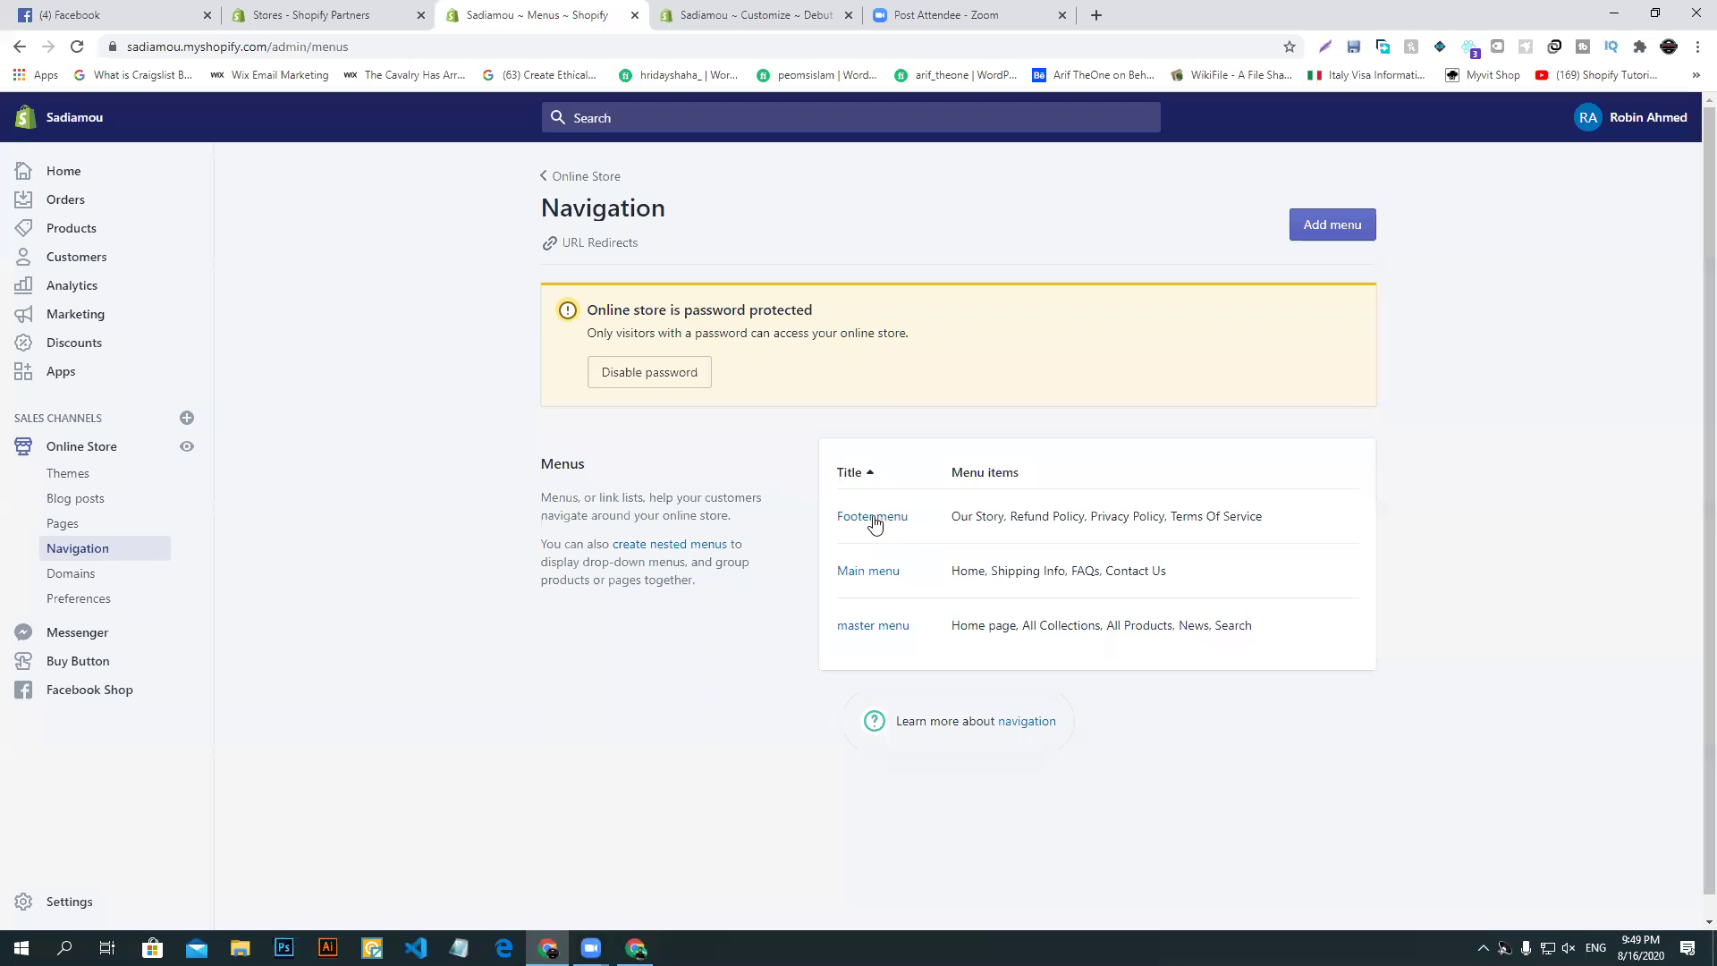
click(718, 10)
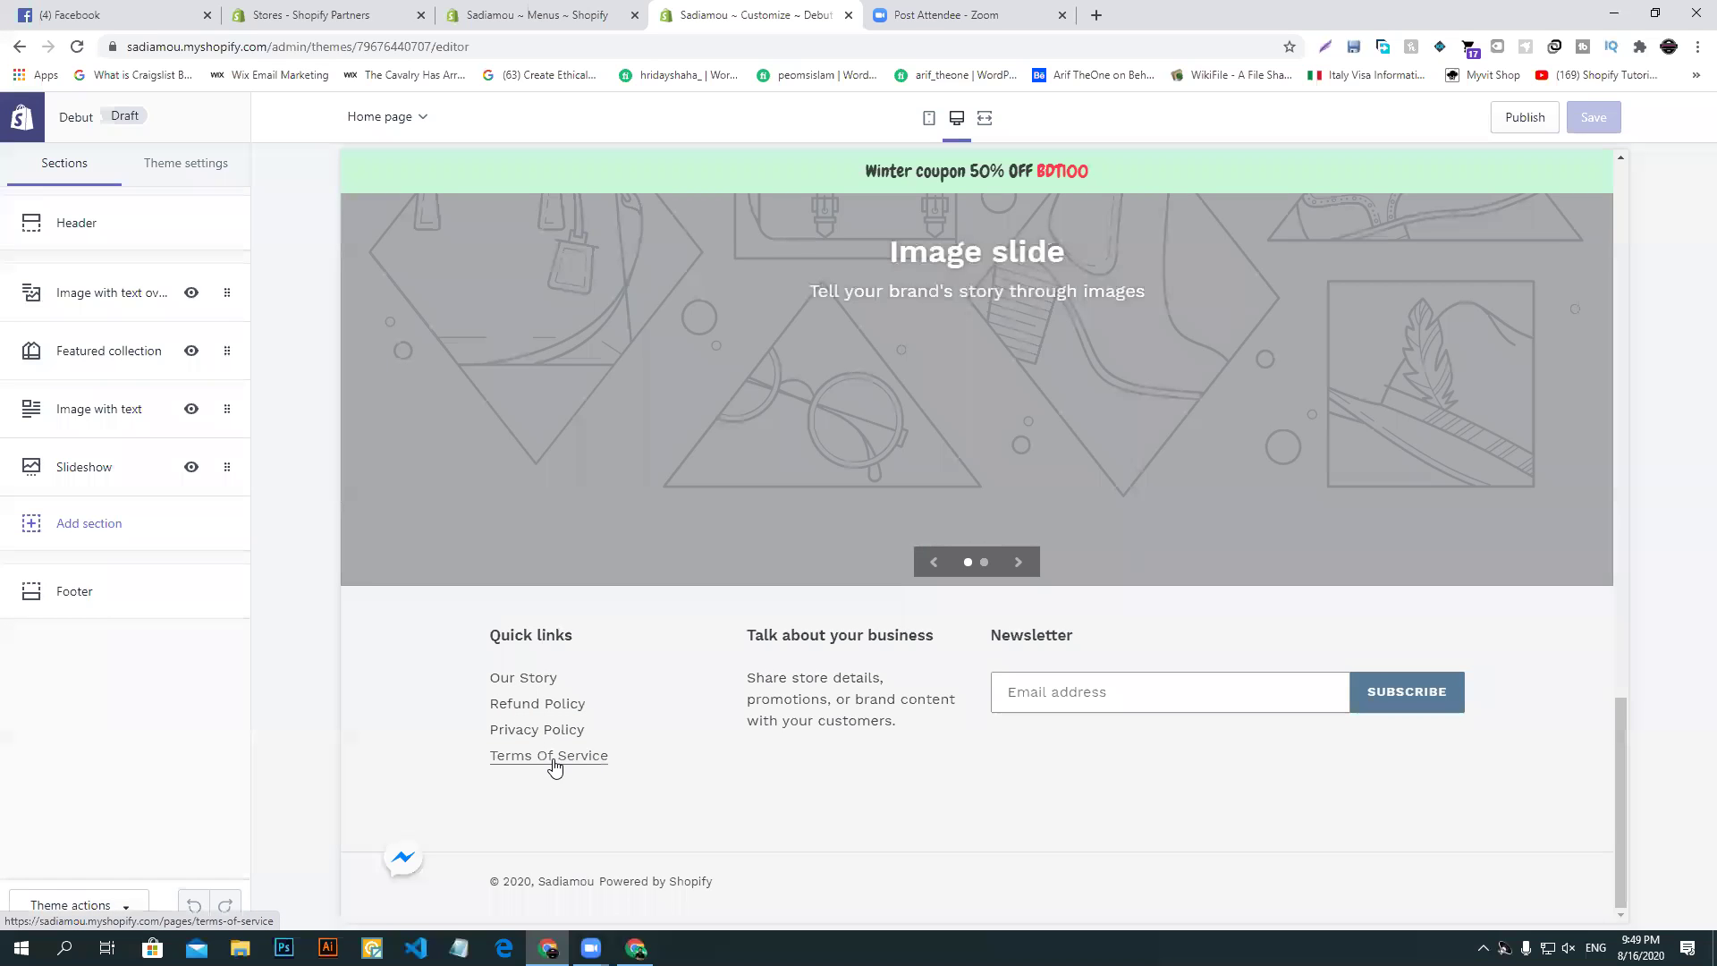
scroll(471, 774, up, 1)
scroll(498, 752, down, 1)
click(577, 9)
click(682, 10)
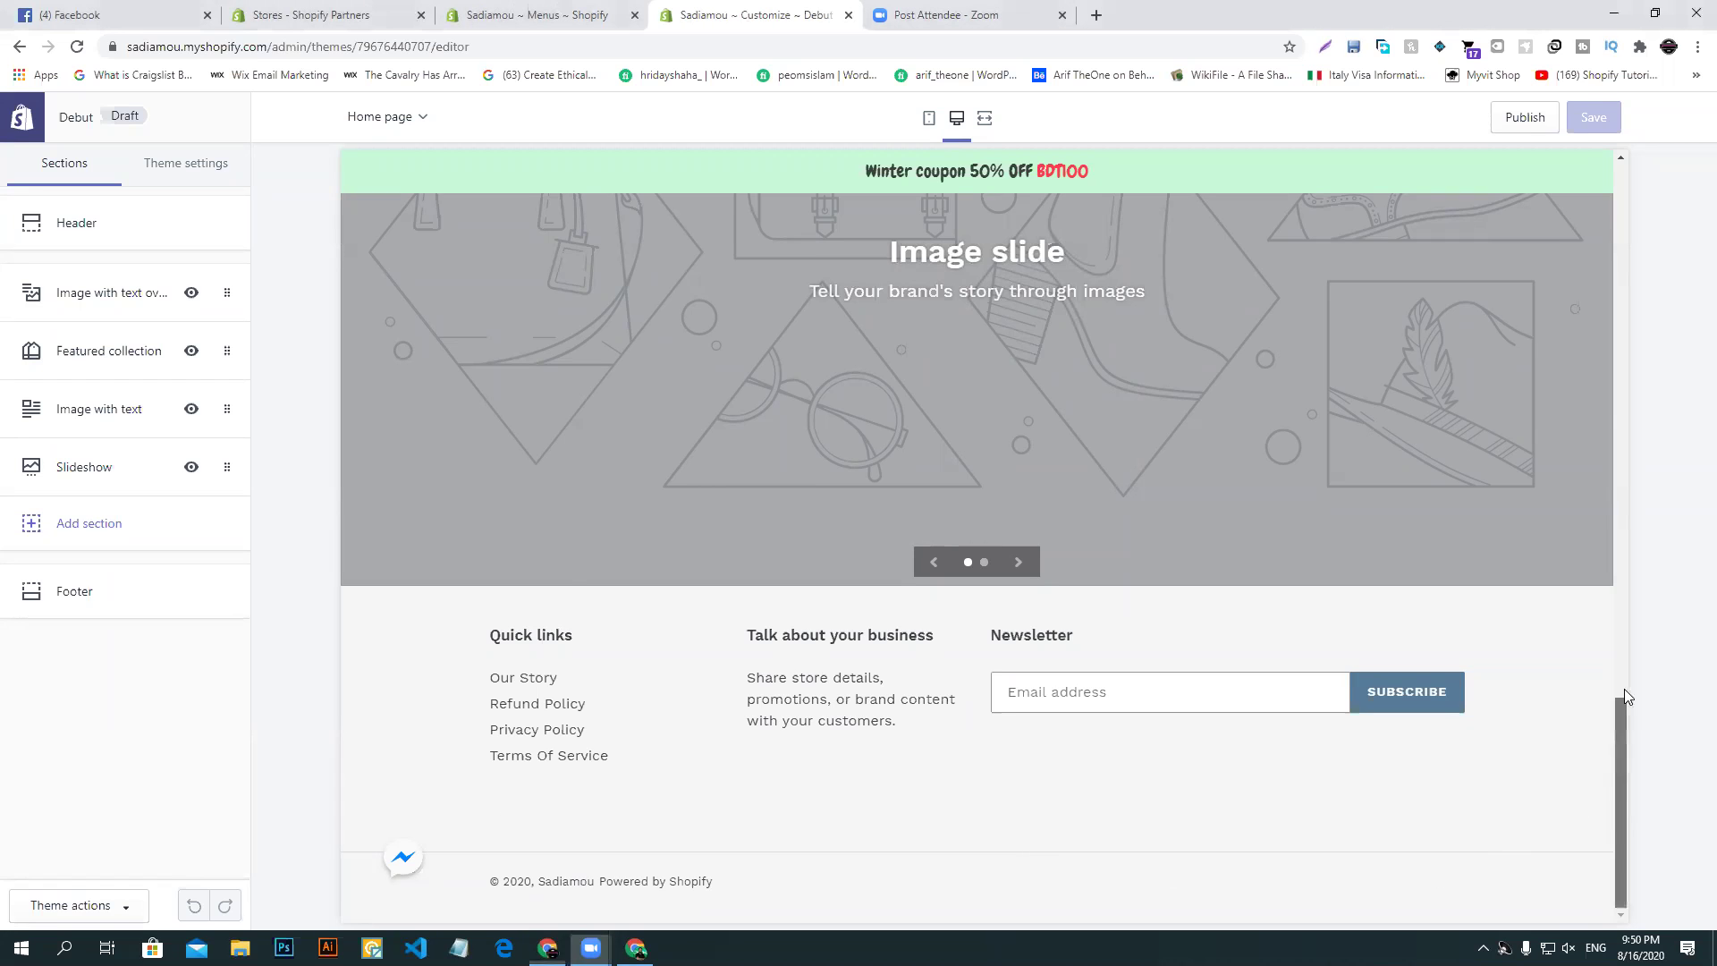
drag(1624, 693, 1631, 213)
- Return to the Sadiamou admin and open the store's General settings
click(527, 13)
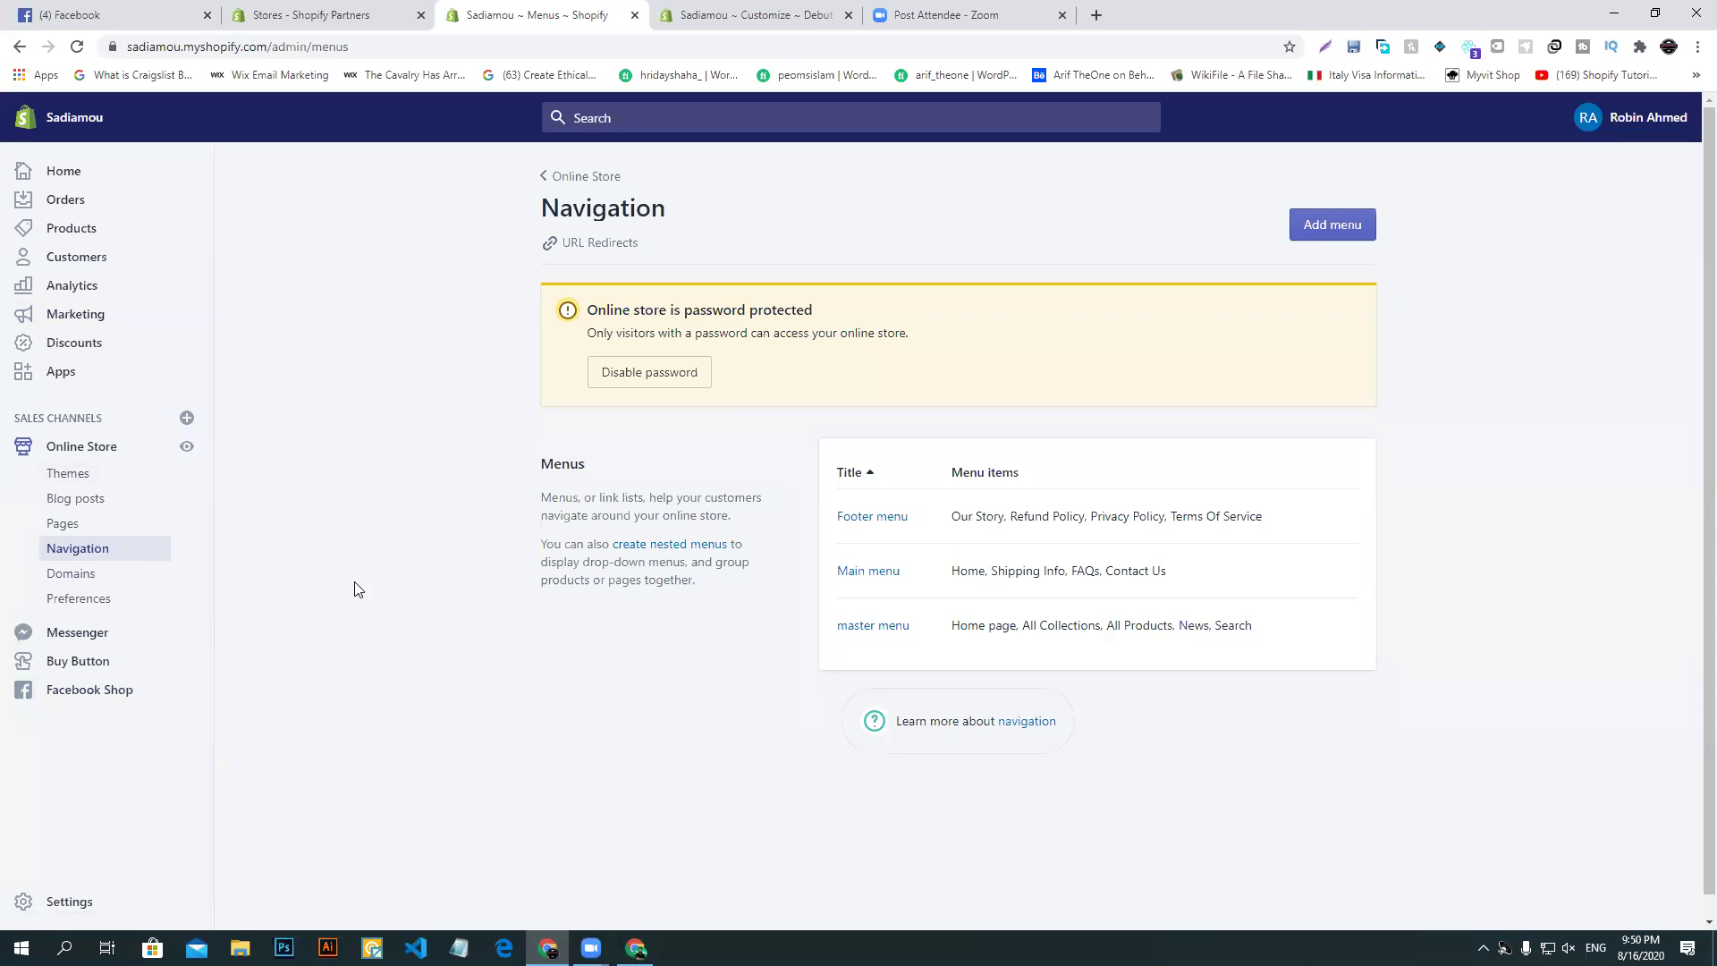
scroll(245, 548, down, 1)
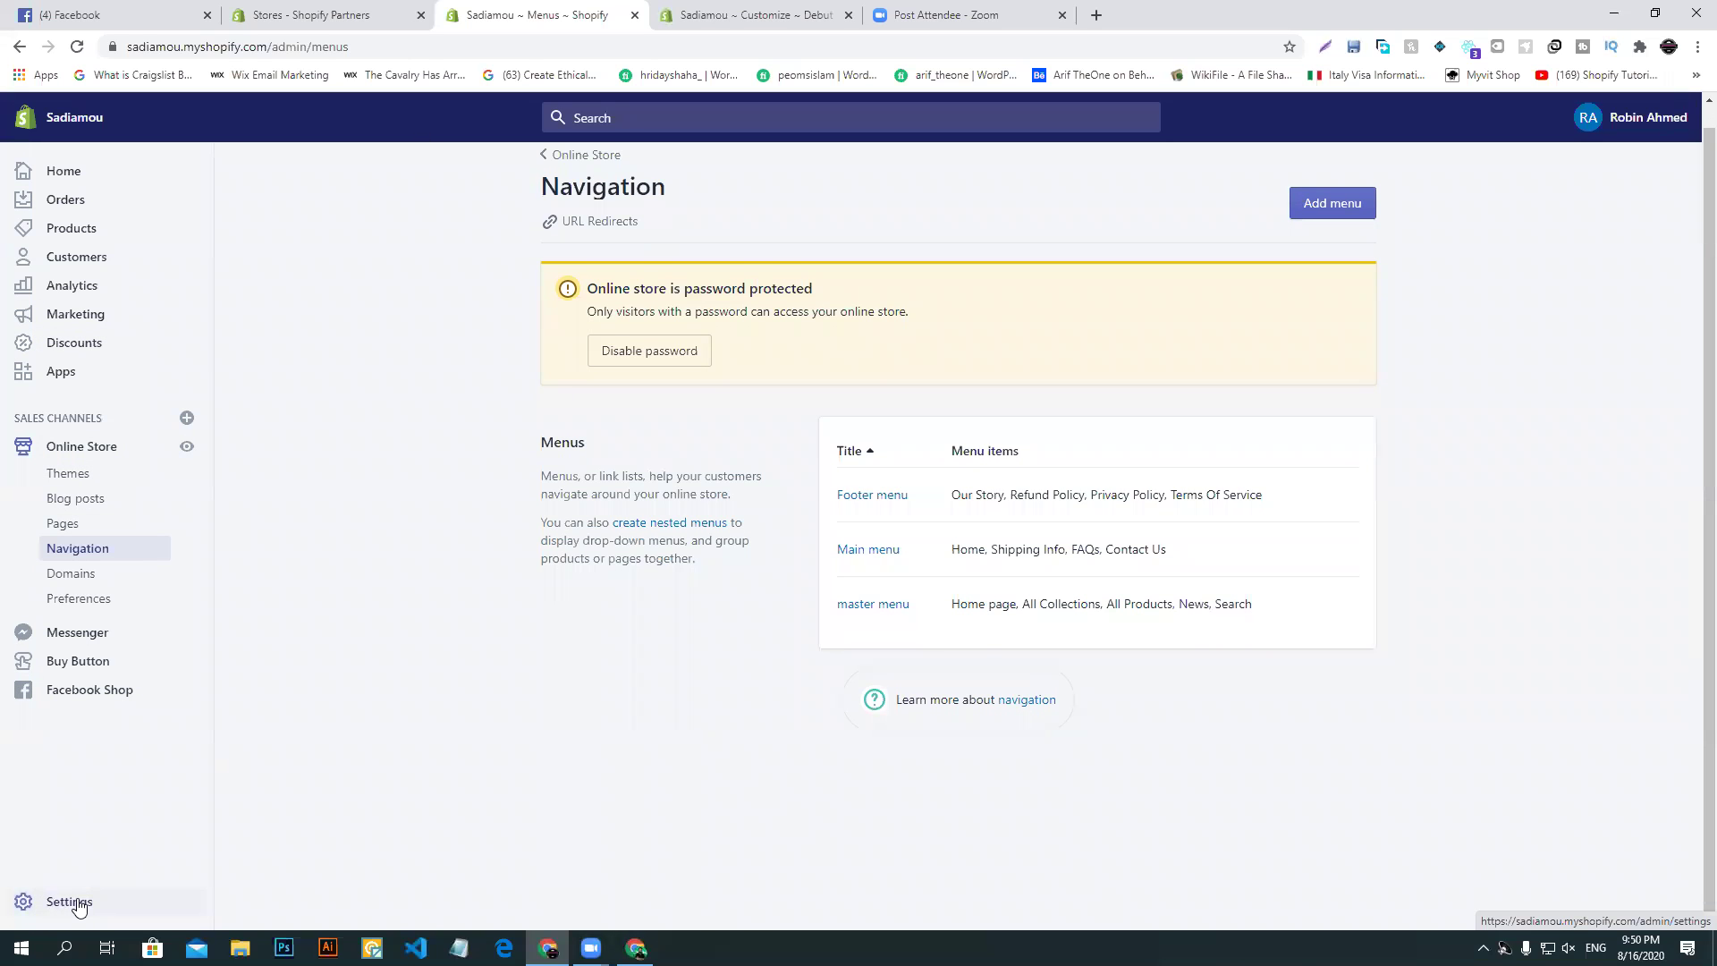
click(79, 905)
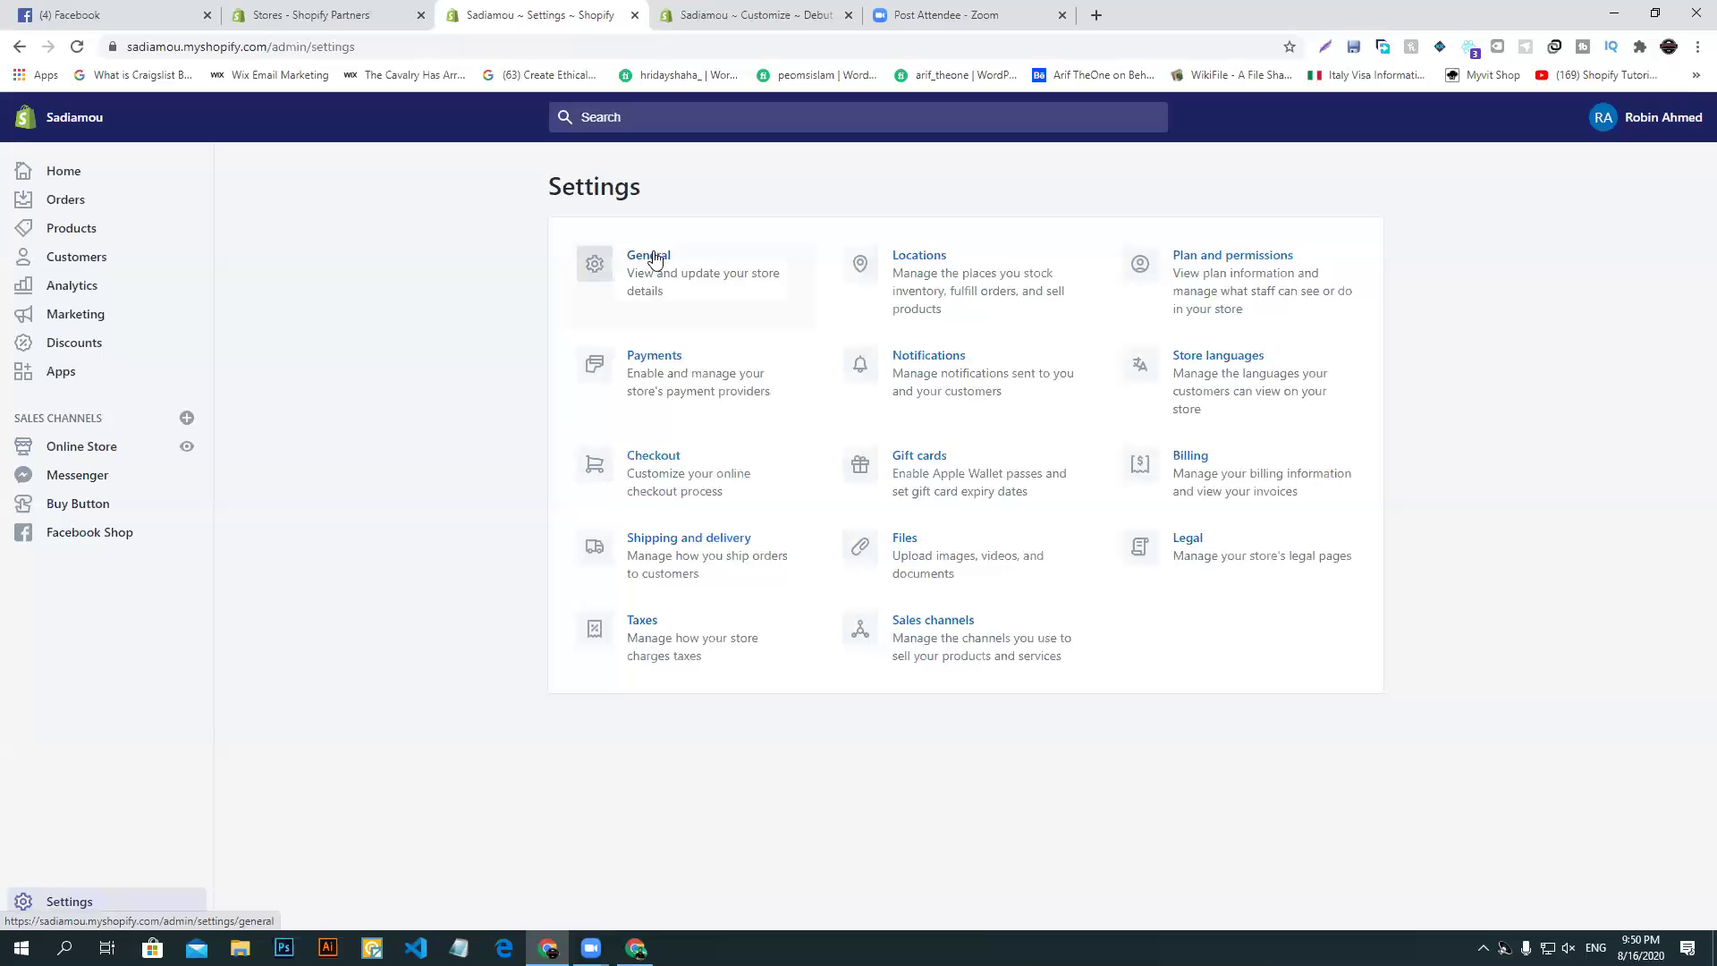
click(23, 172)
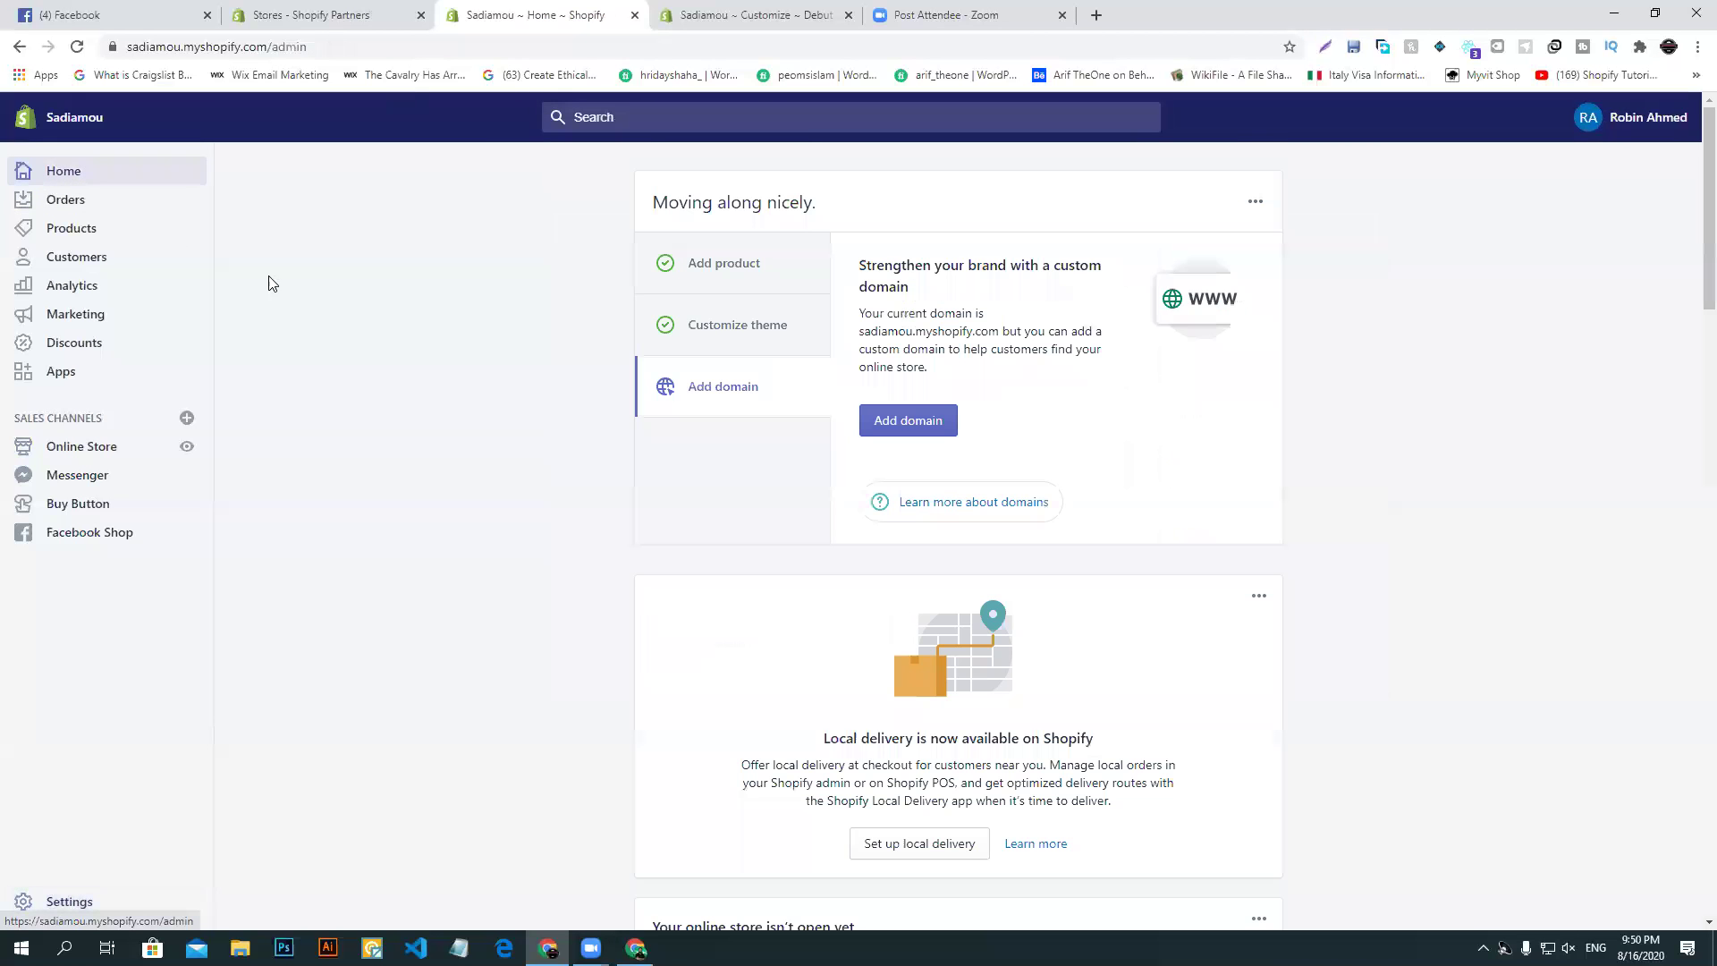
click(53, 895)
click(642, 259)
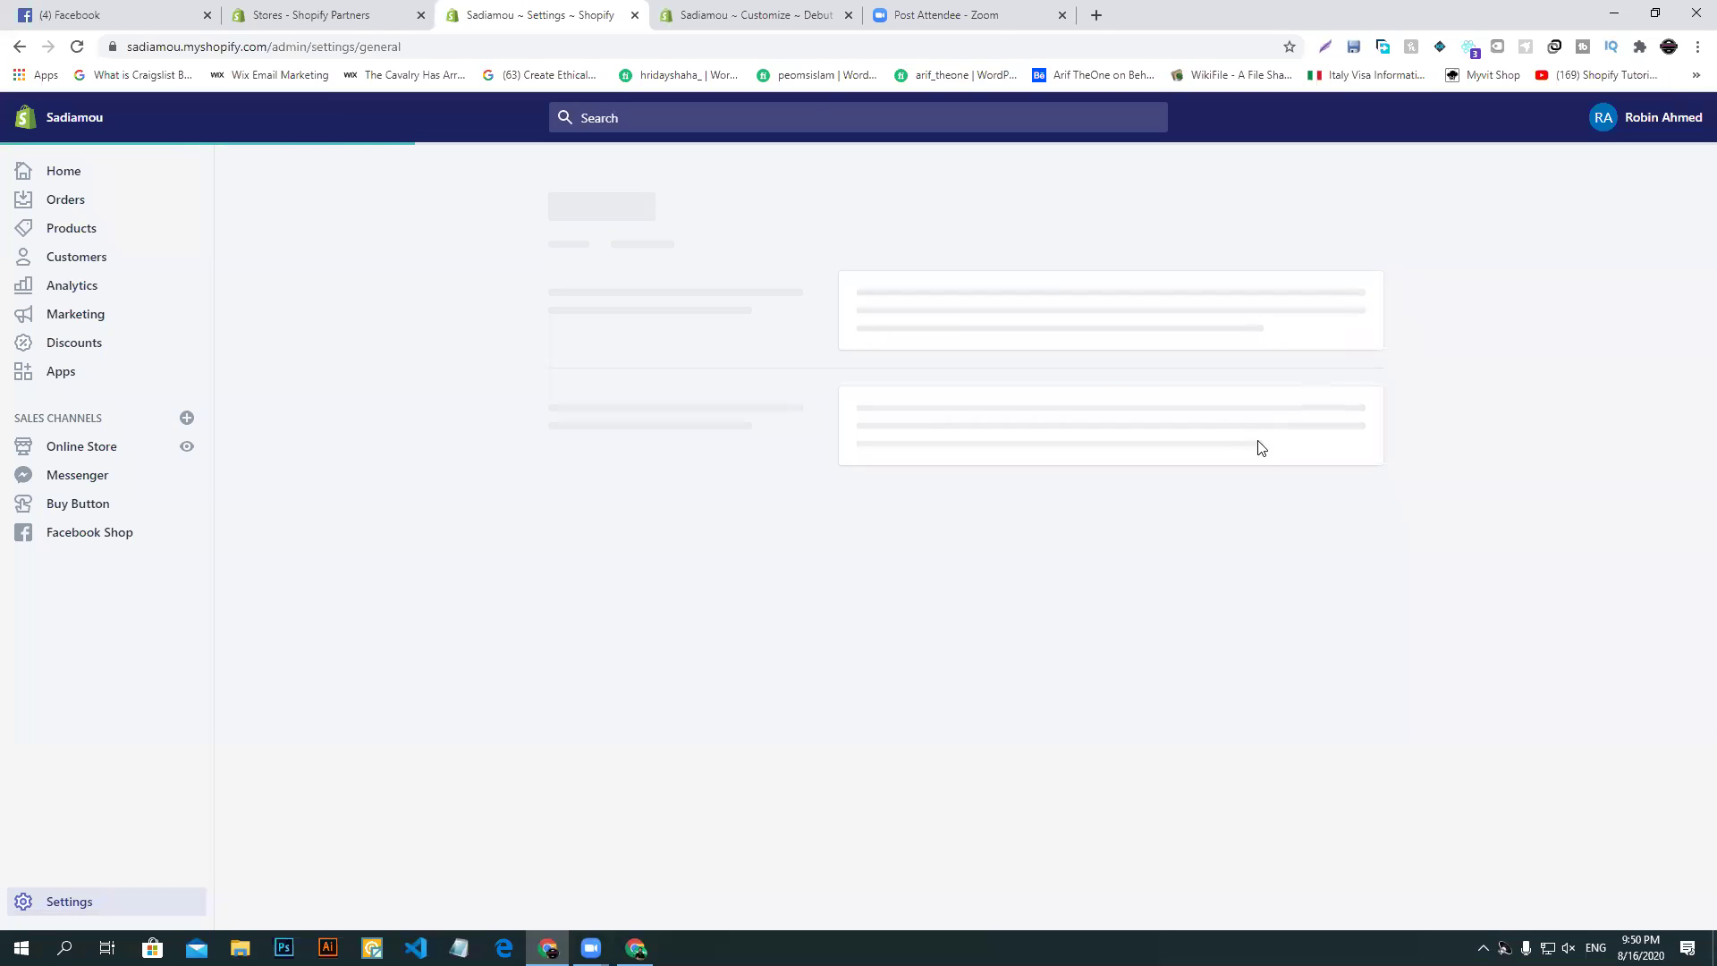
- Change the store currency to US Dollar (USD) in the General settings and save
scroll(1111, 438, down, 8)
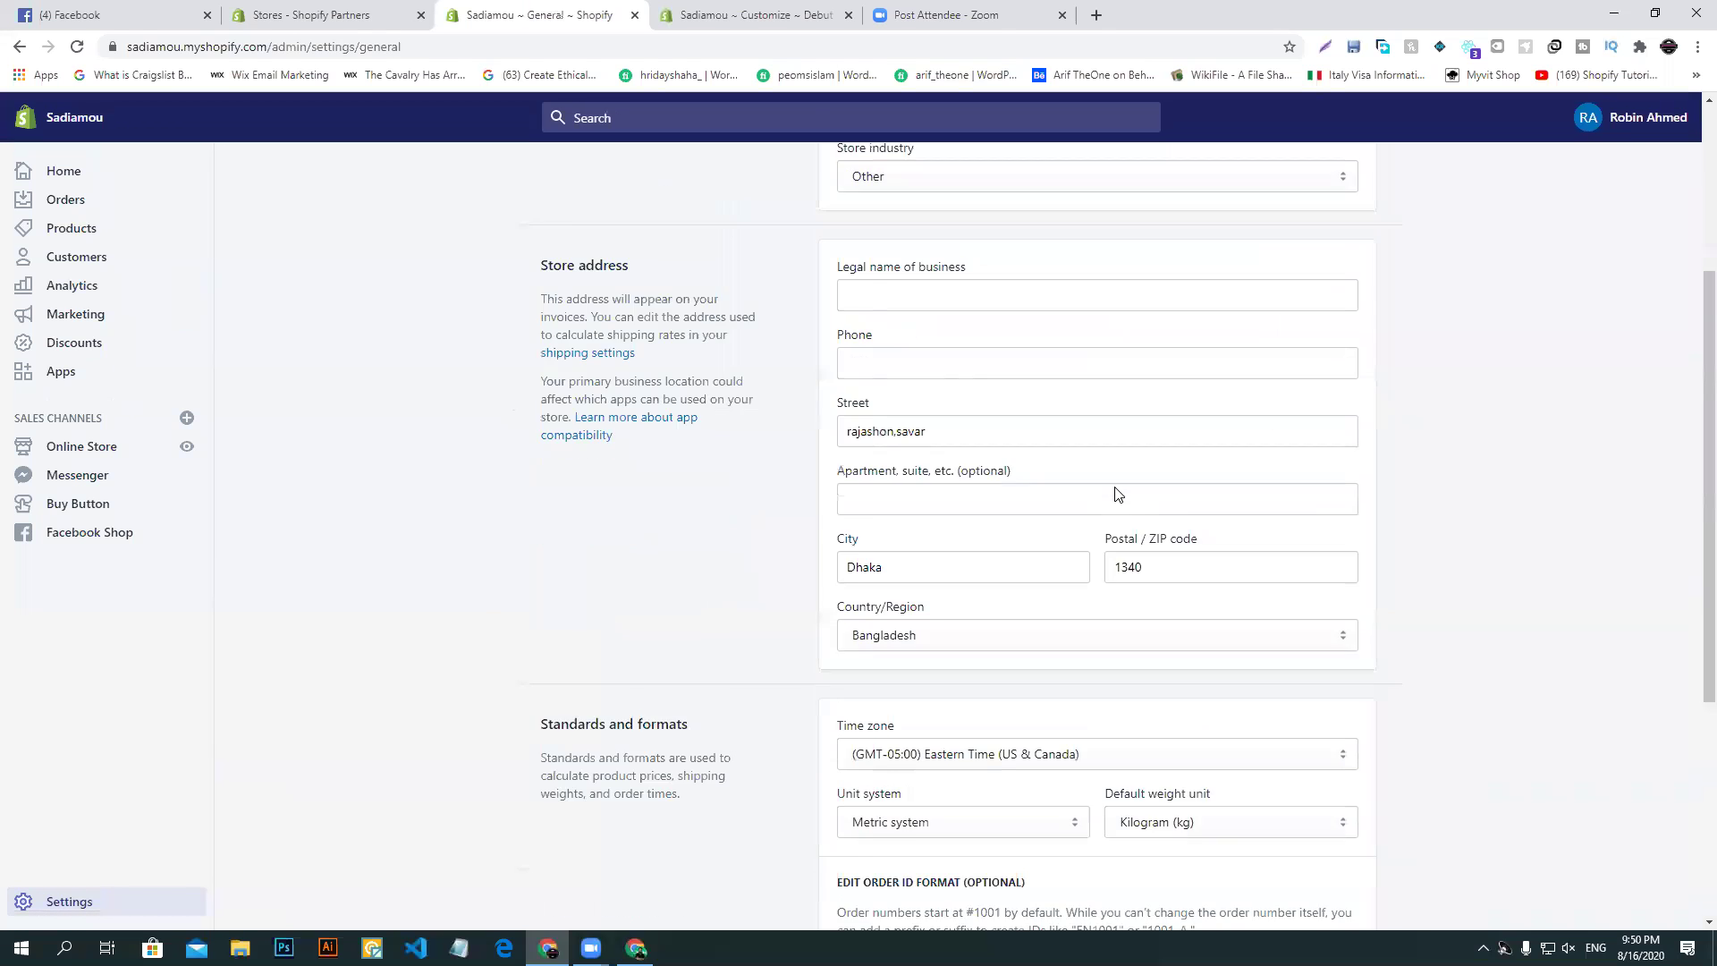
mouse_move(527, 707)
mouse_down()
mouse_move(655, 706)
mouse_move(529, 707)
mouse_up()
click(492, 677)
click(1009, 825)
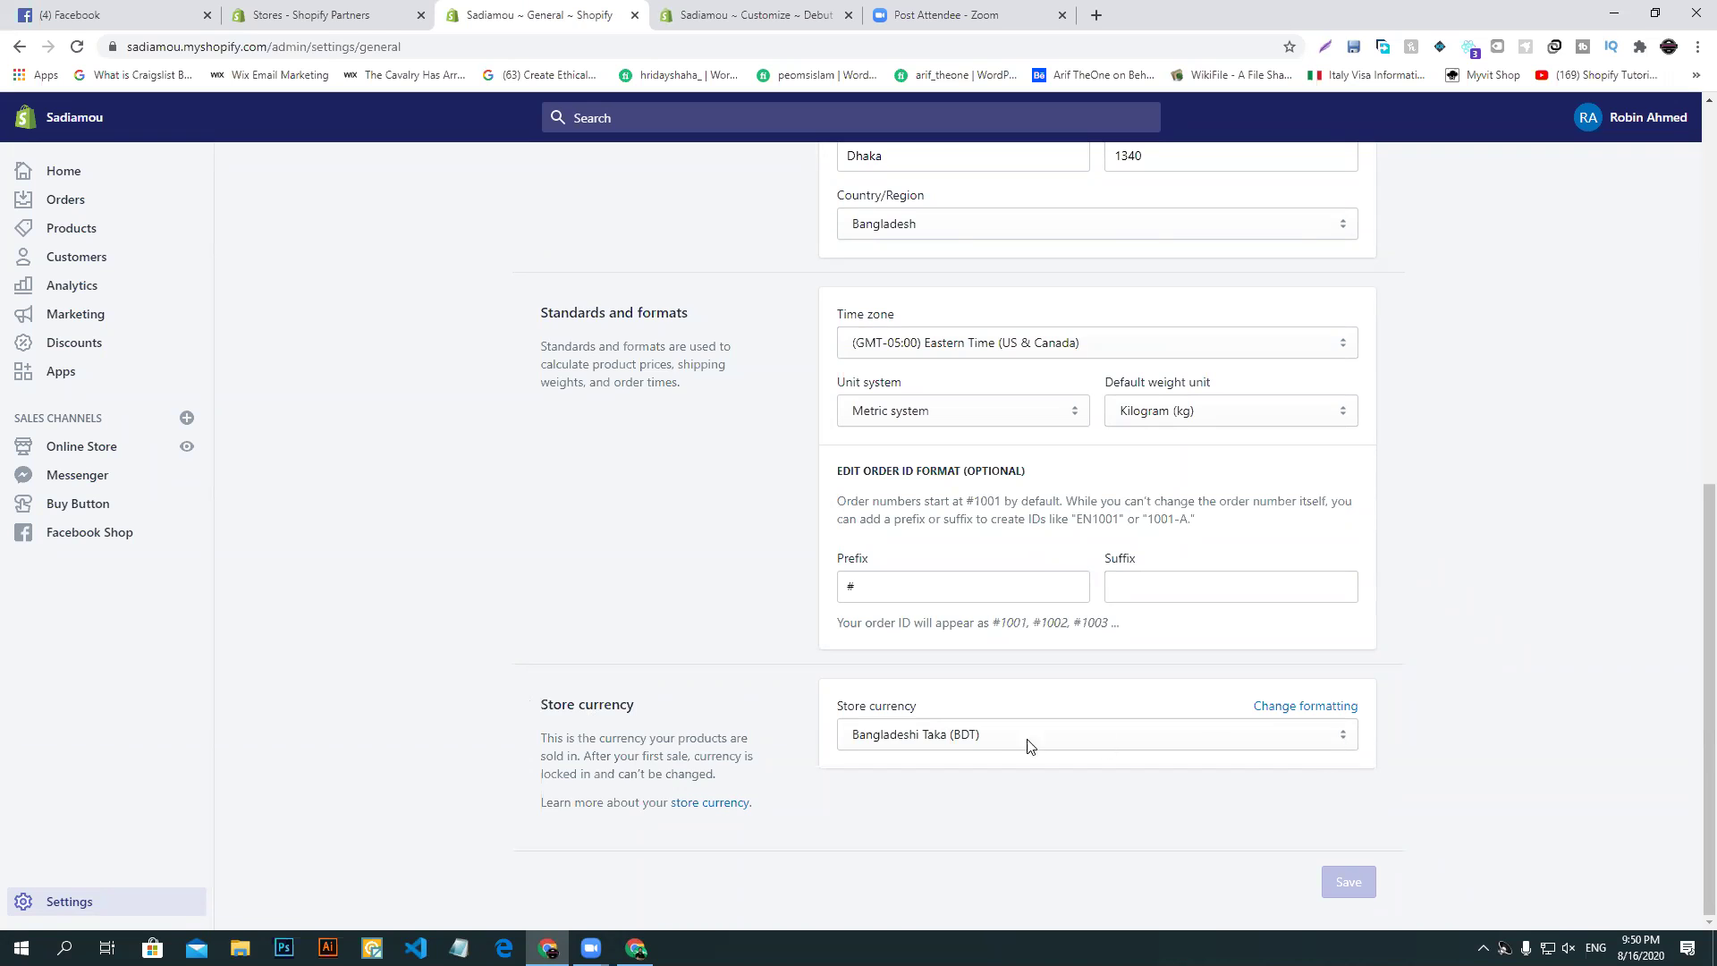
click(1275, 738)
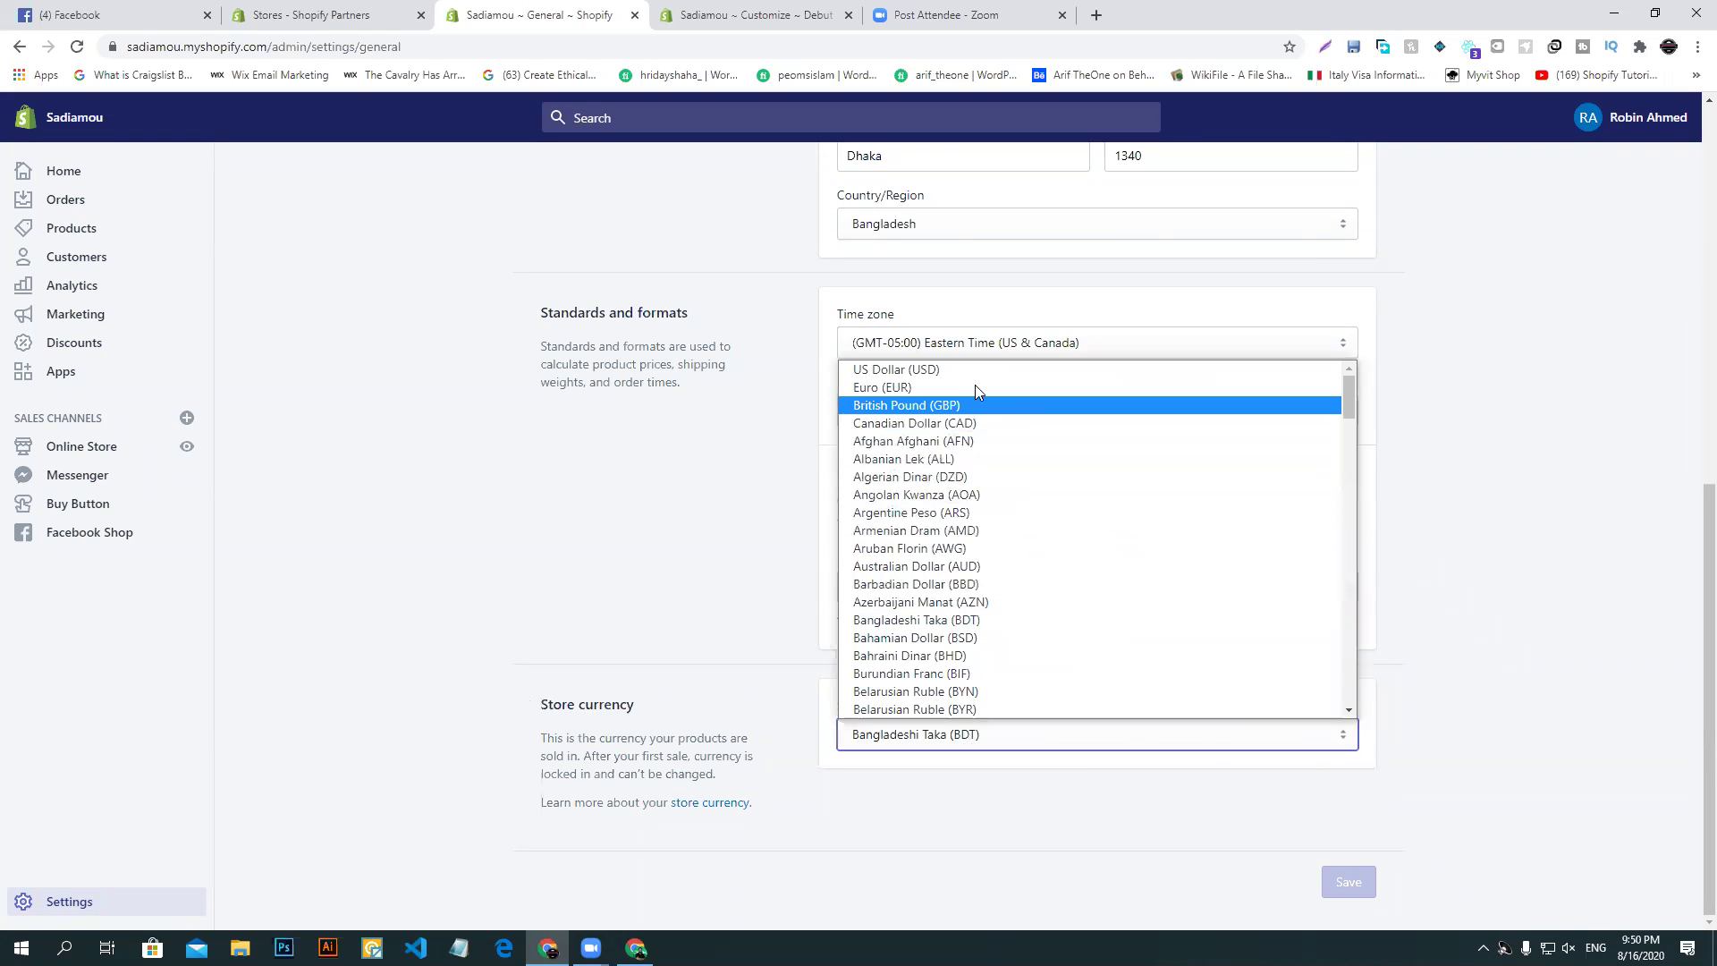
click(953, 370)
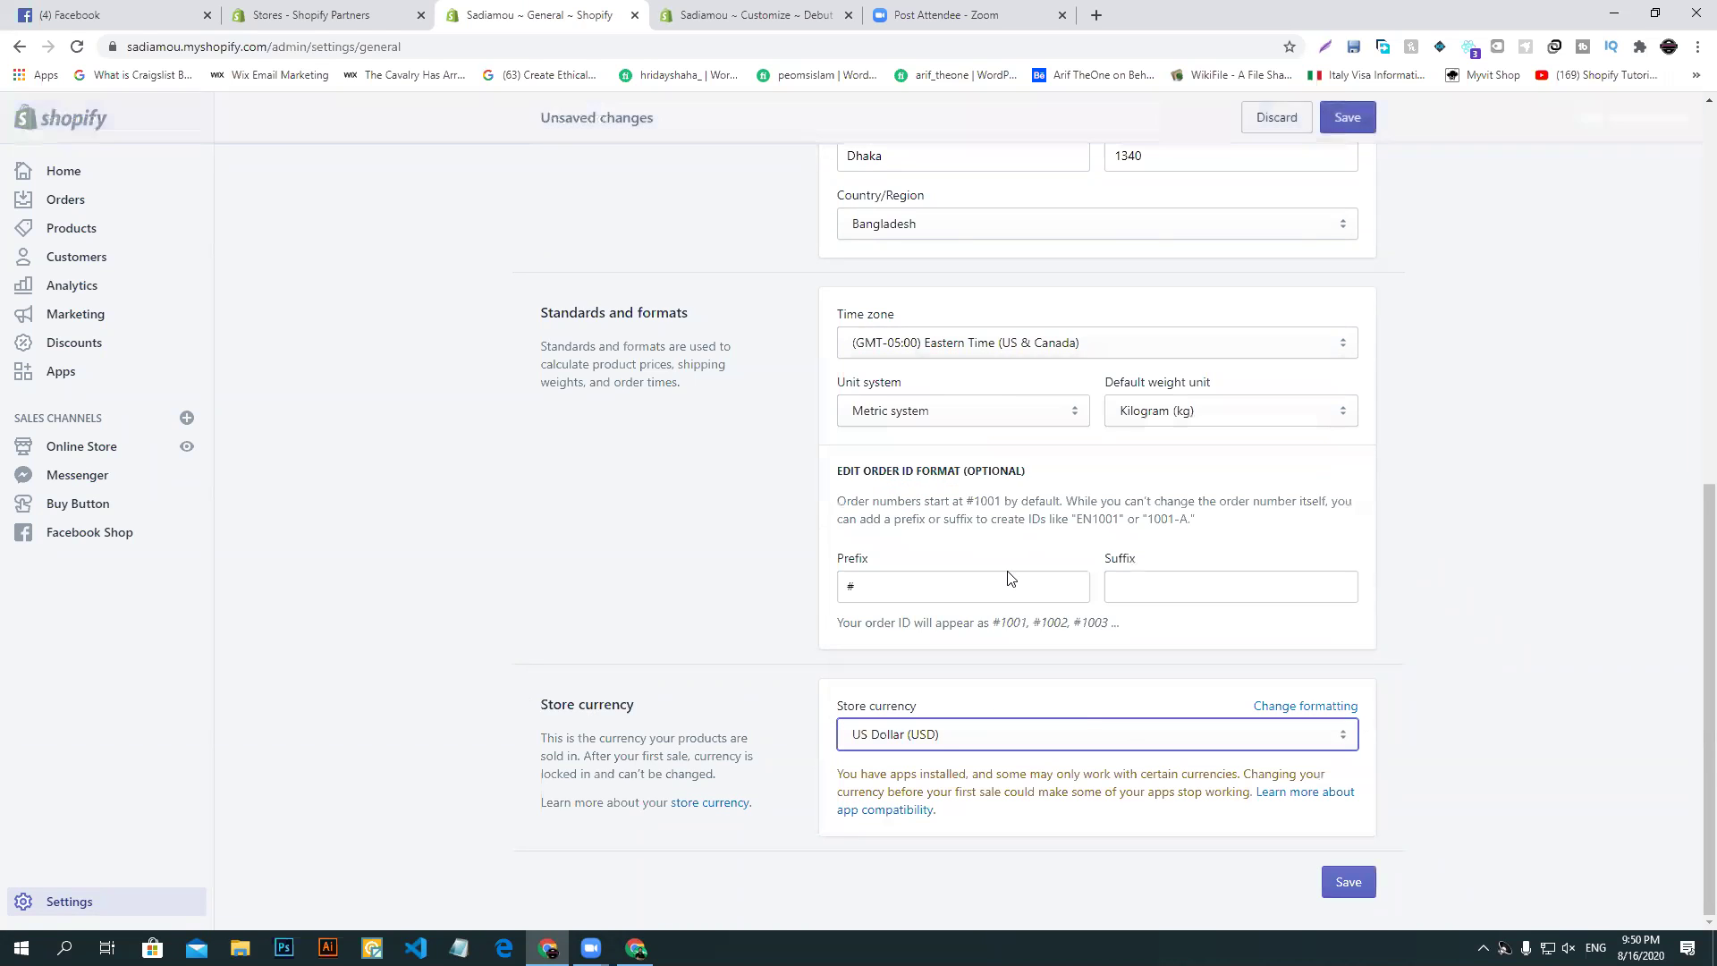
click(1344, 881)
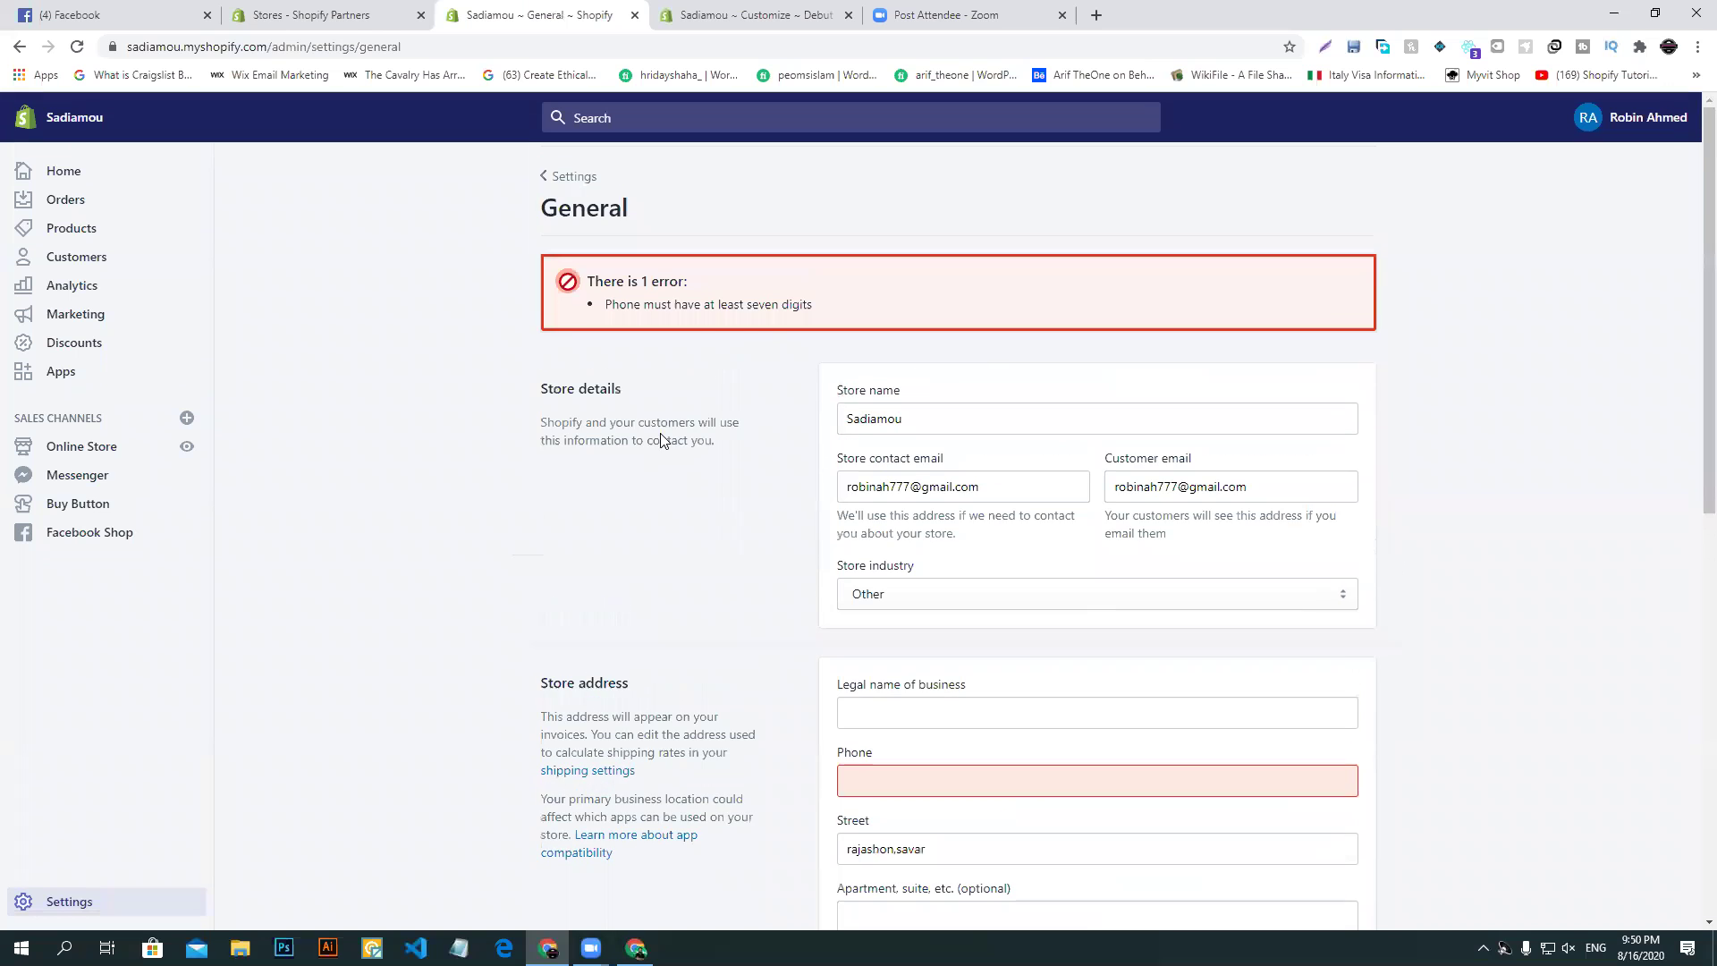
- Open fakenamegenerator.com/gen-random-us-us.php in a new browser tab and copy the generated identity's phone number
drag(601, 309, 802, 309)
scroll(1156, 759, down, 4)
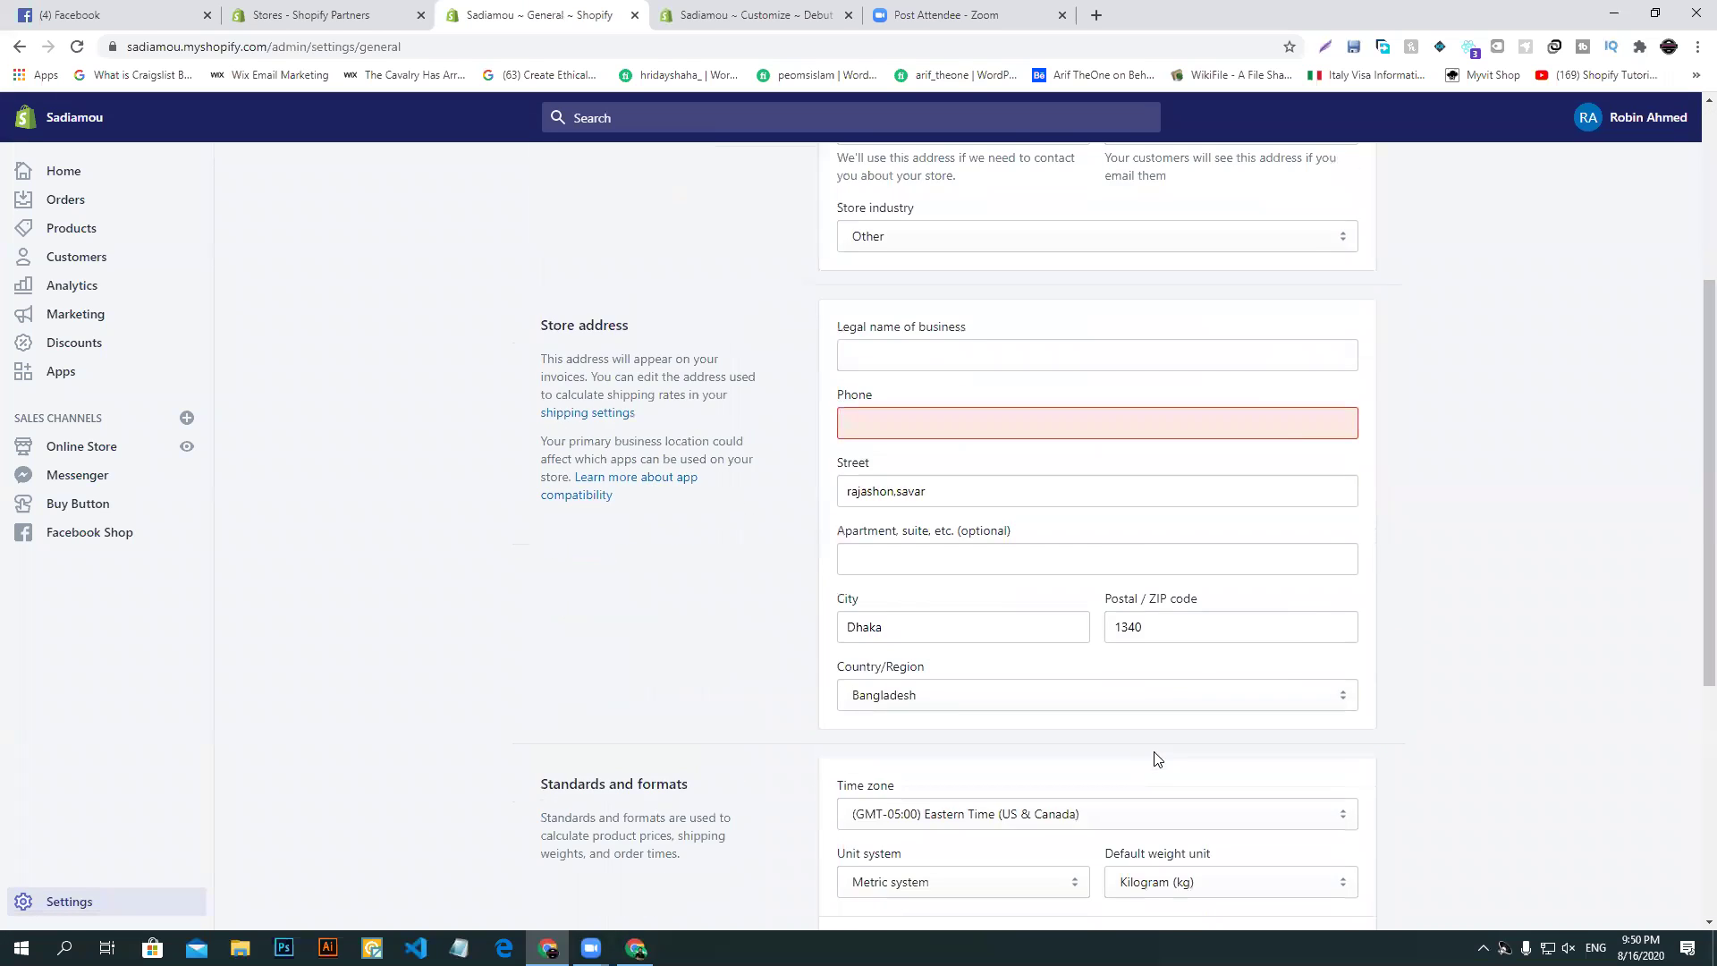
click(928, 412)
click(1104, 22)
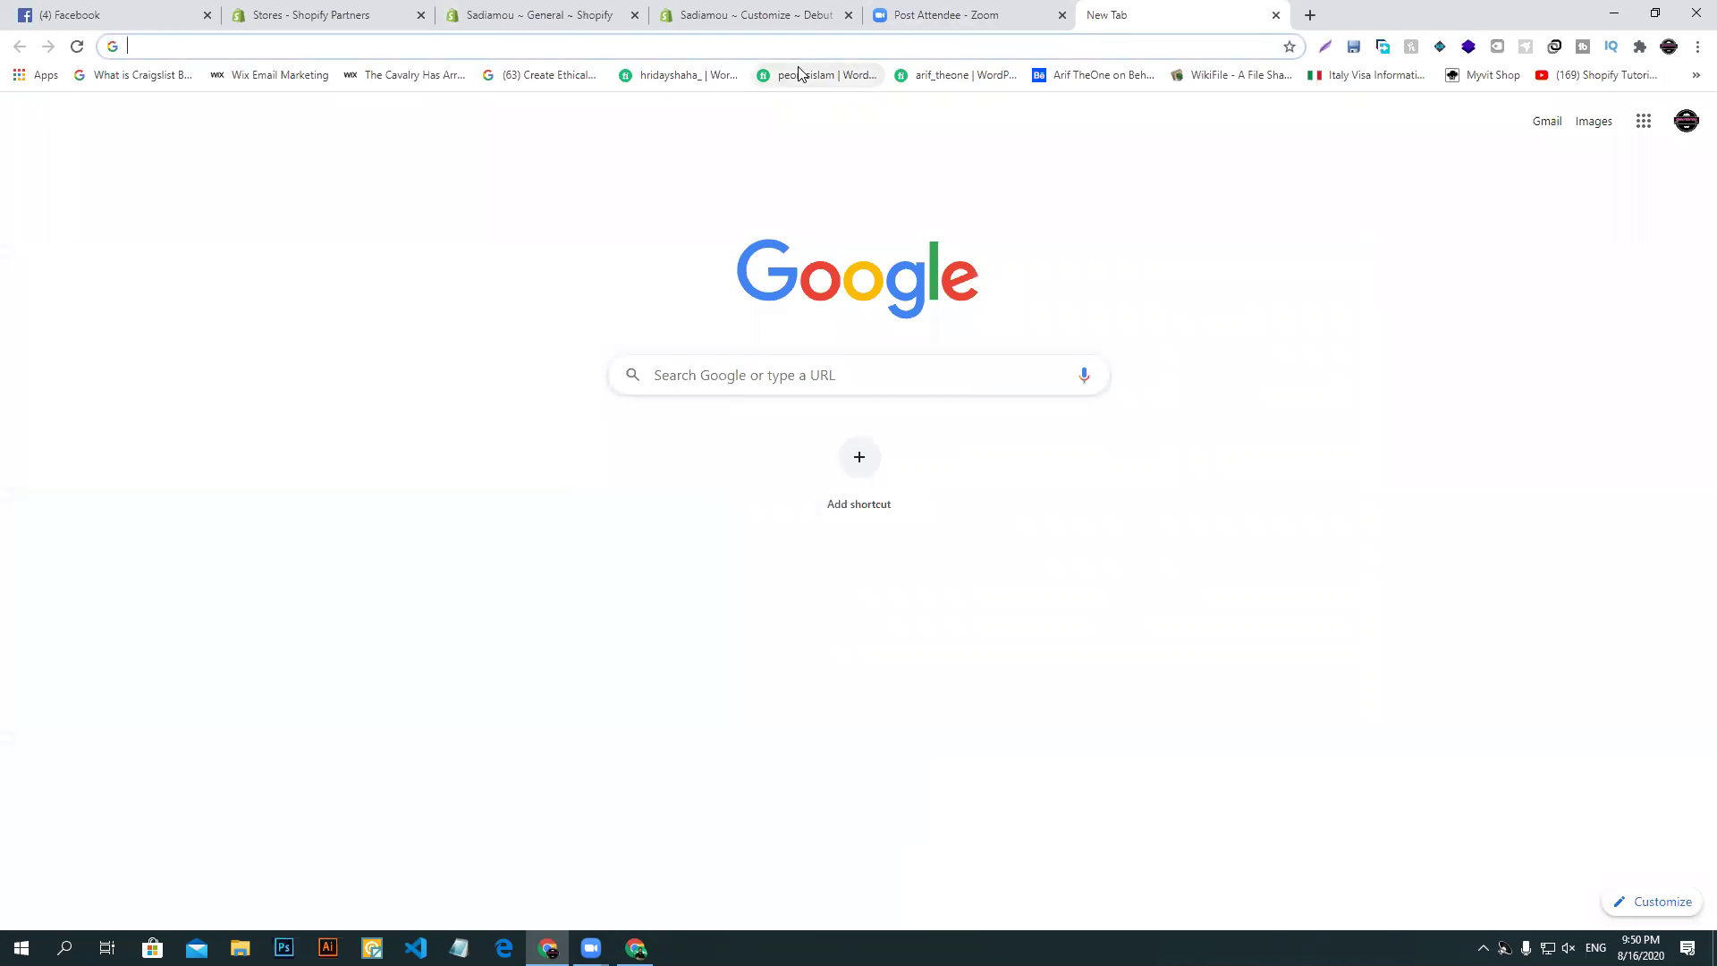
text(fakenamegenerator.com/gen-random-us-us.php)
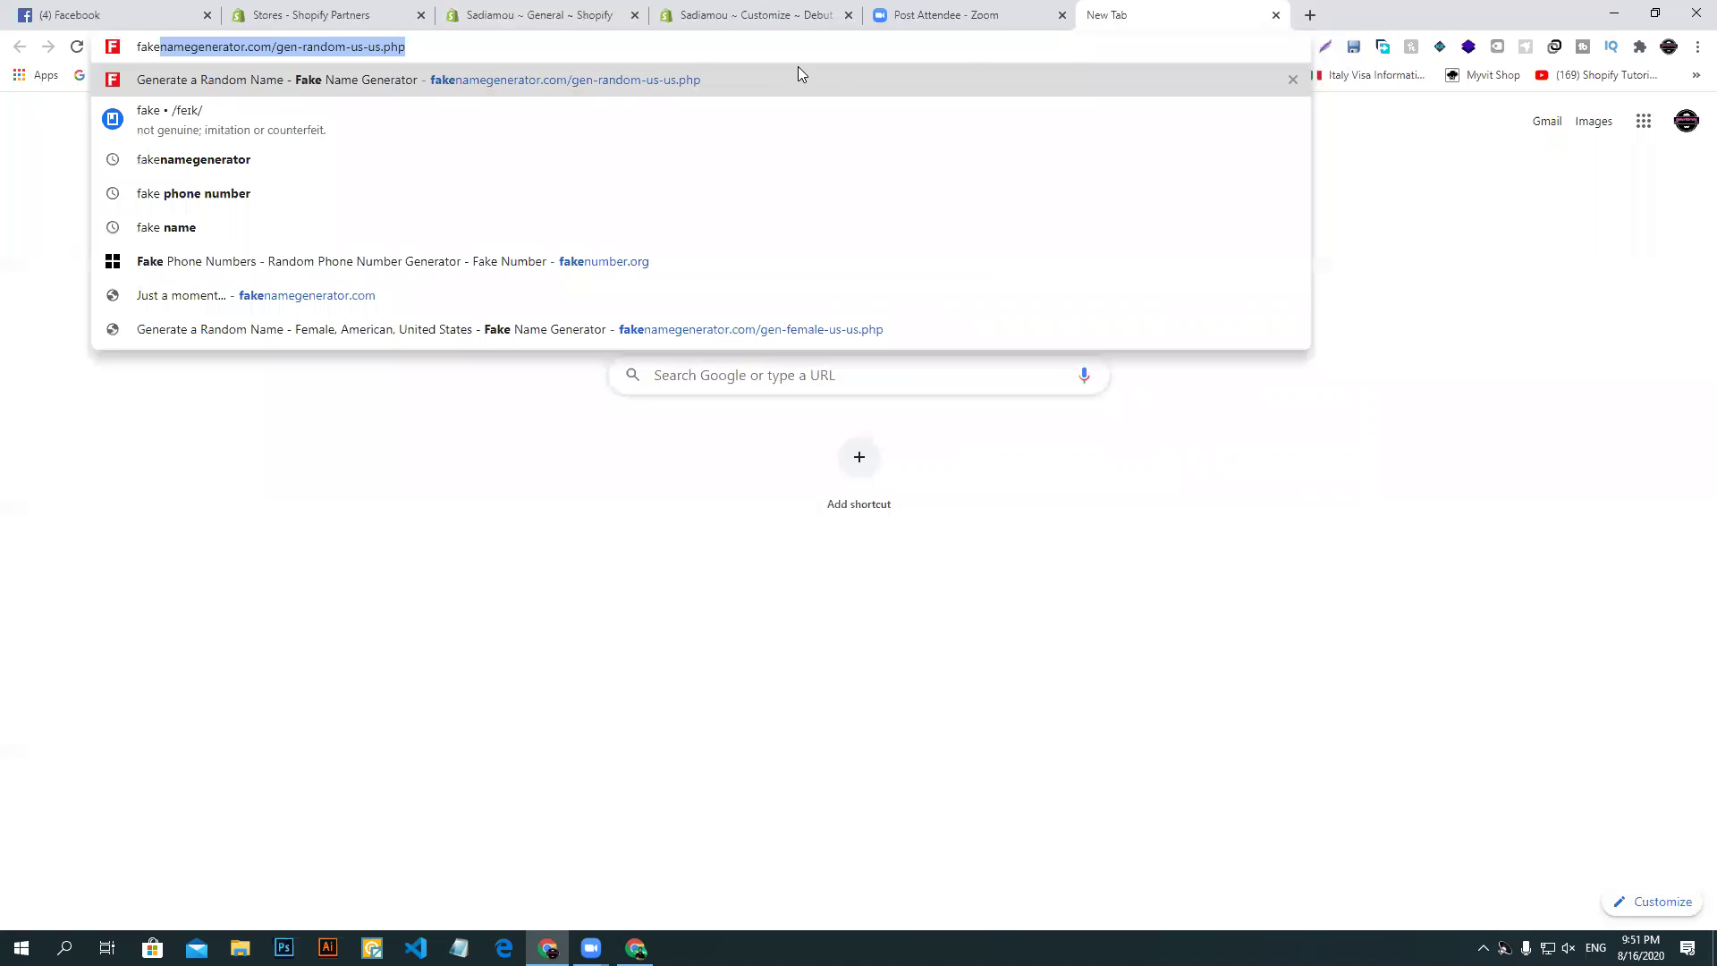
key(Return)
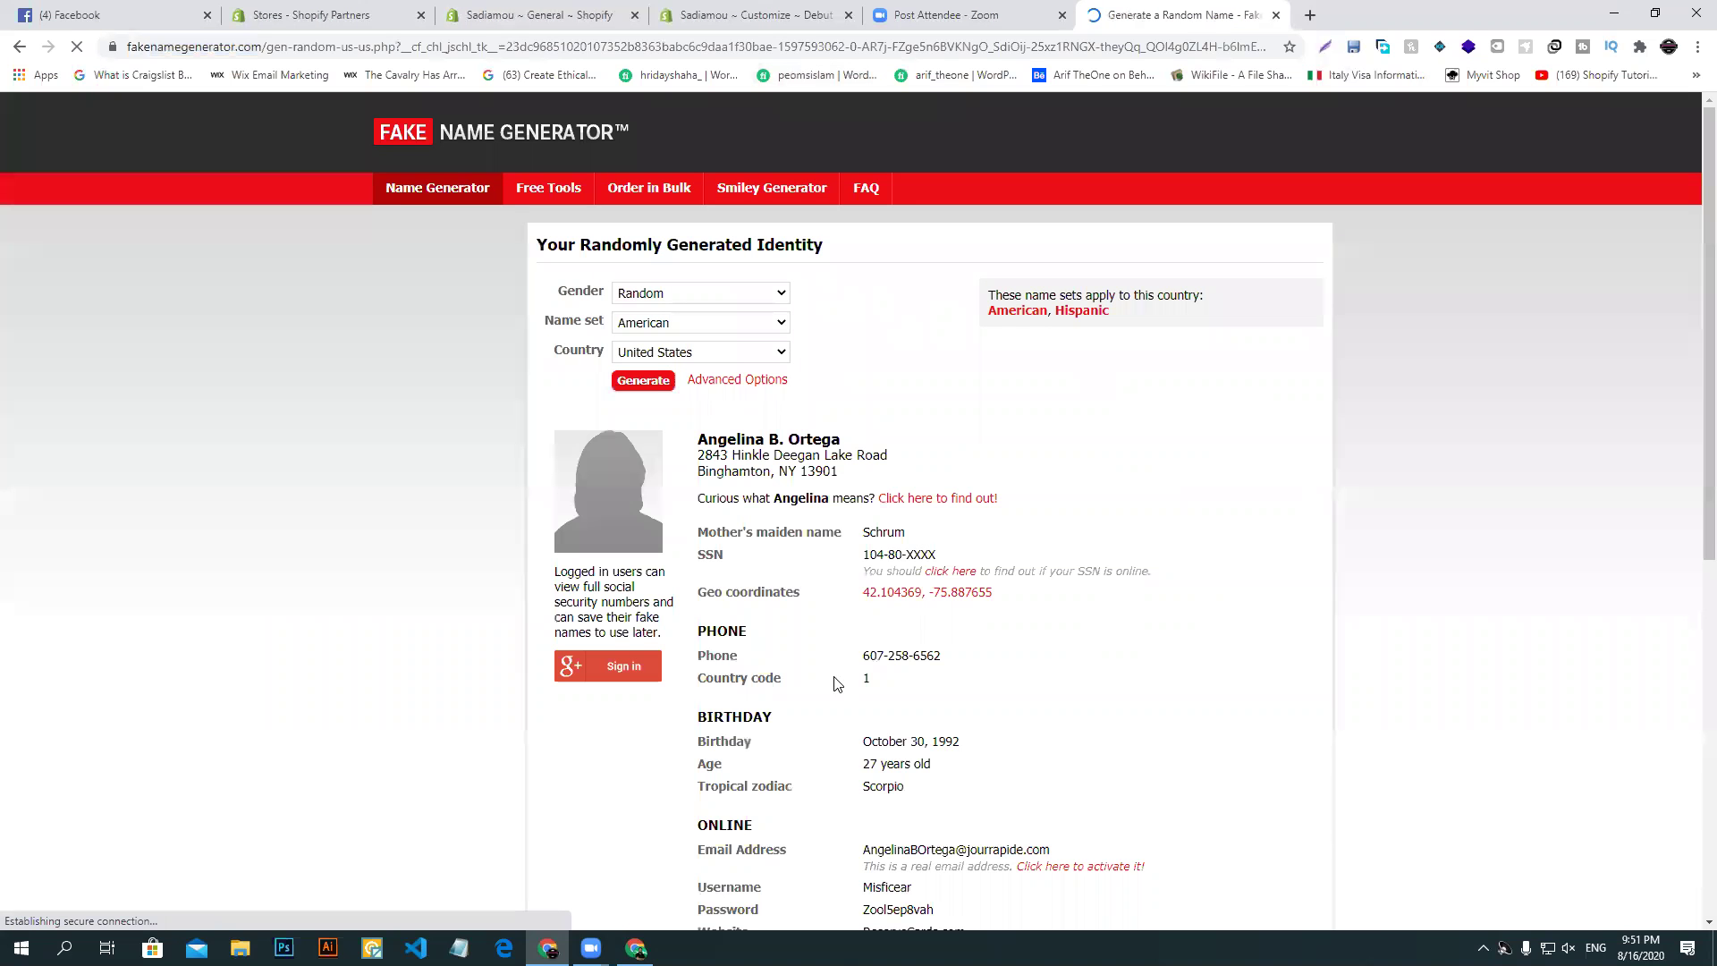
drag(866, 659, 941, 658)
right_click(924, 656)
click(948, 666)
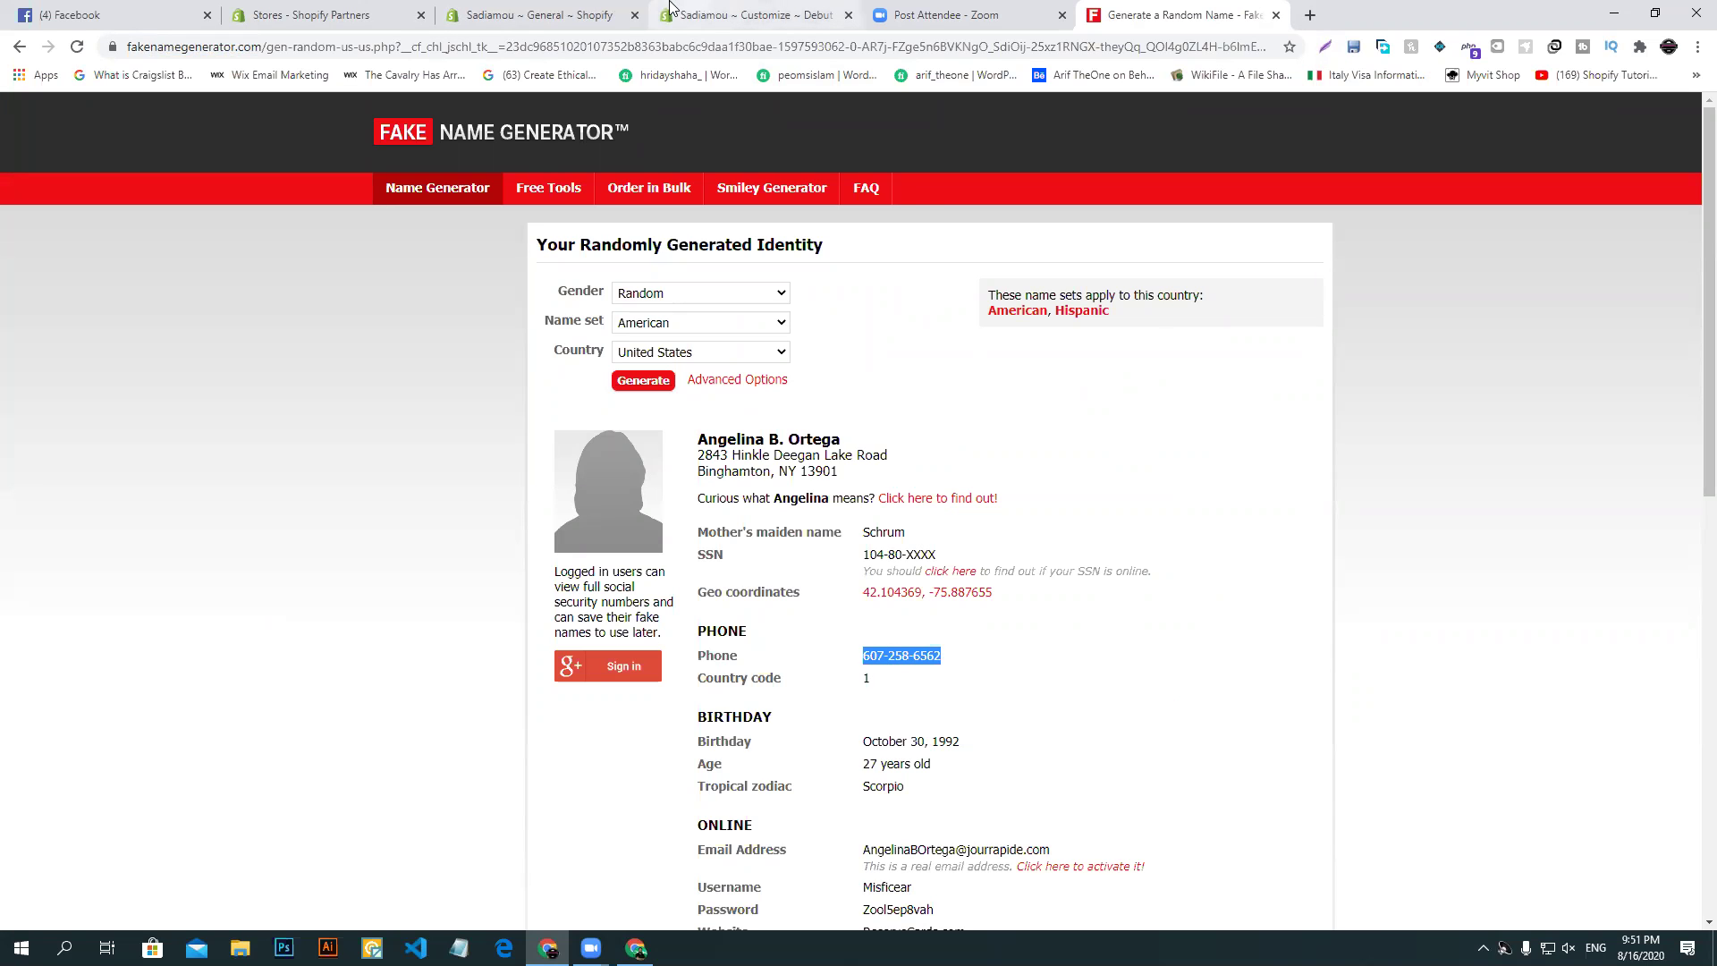
- Return to the Sadiamou General settings, paste the copied phone number into the store address's Phone field and save
click(781, 11)
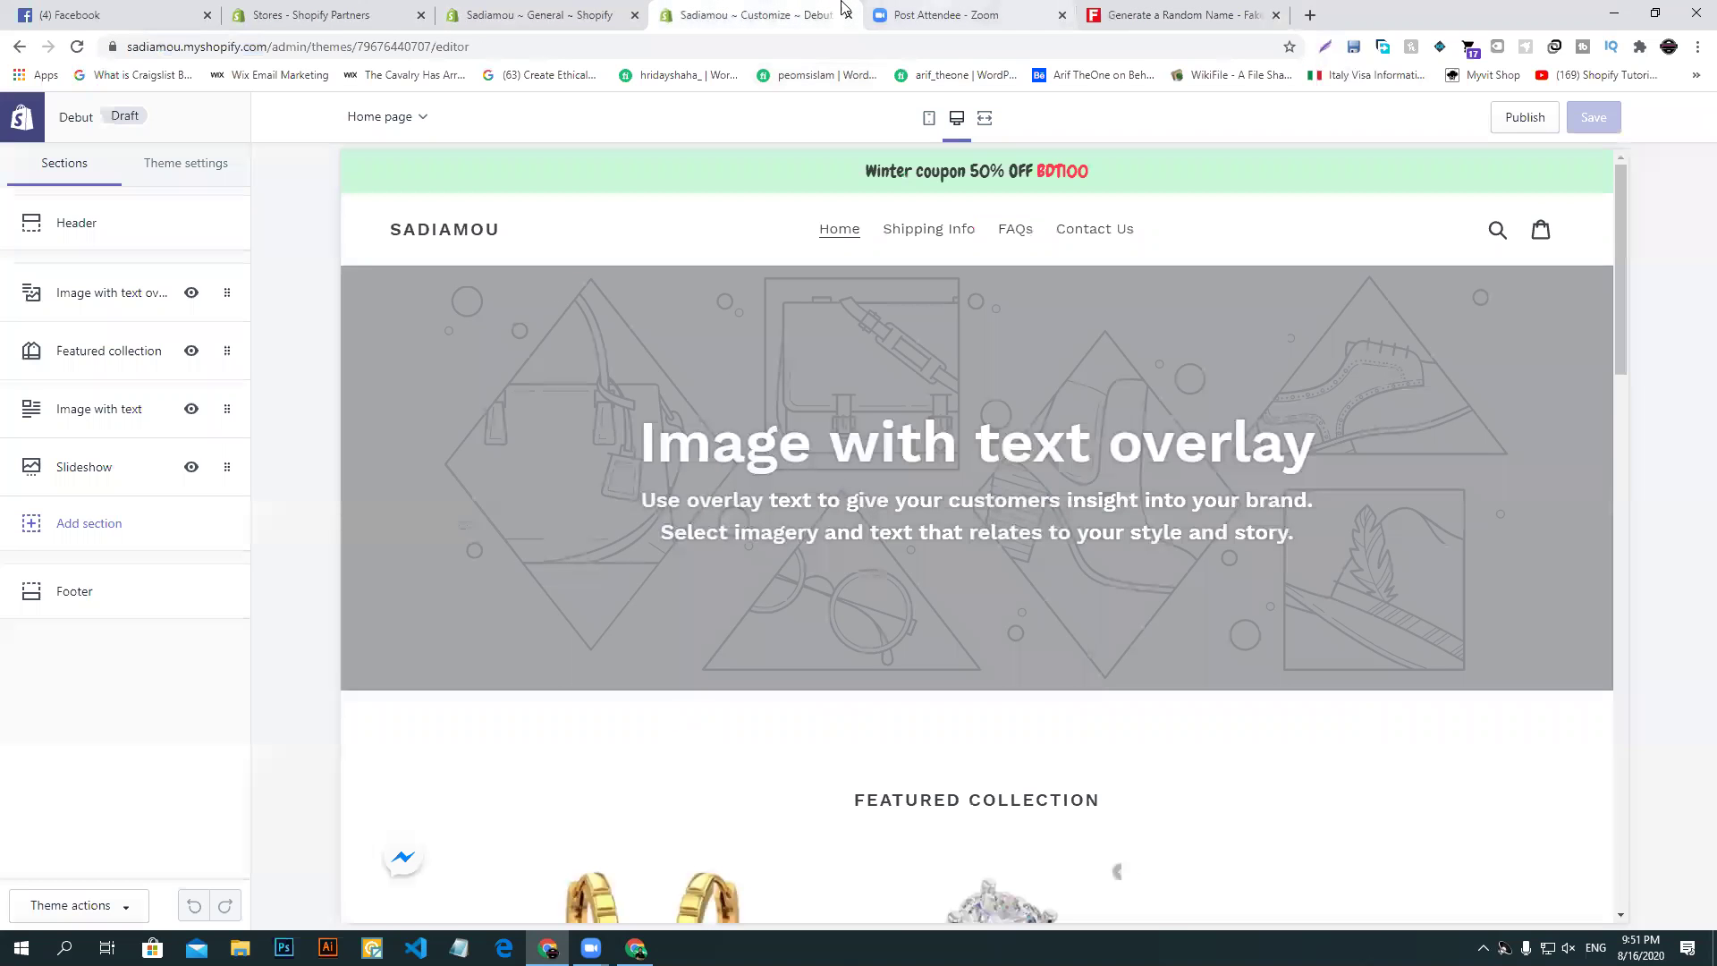
click(519, 13)
click(937, 428)
key(ctrl+v)
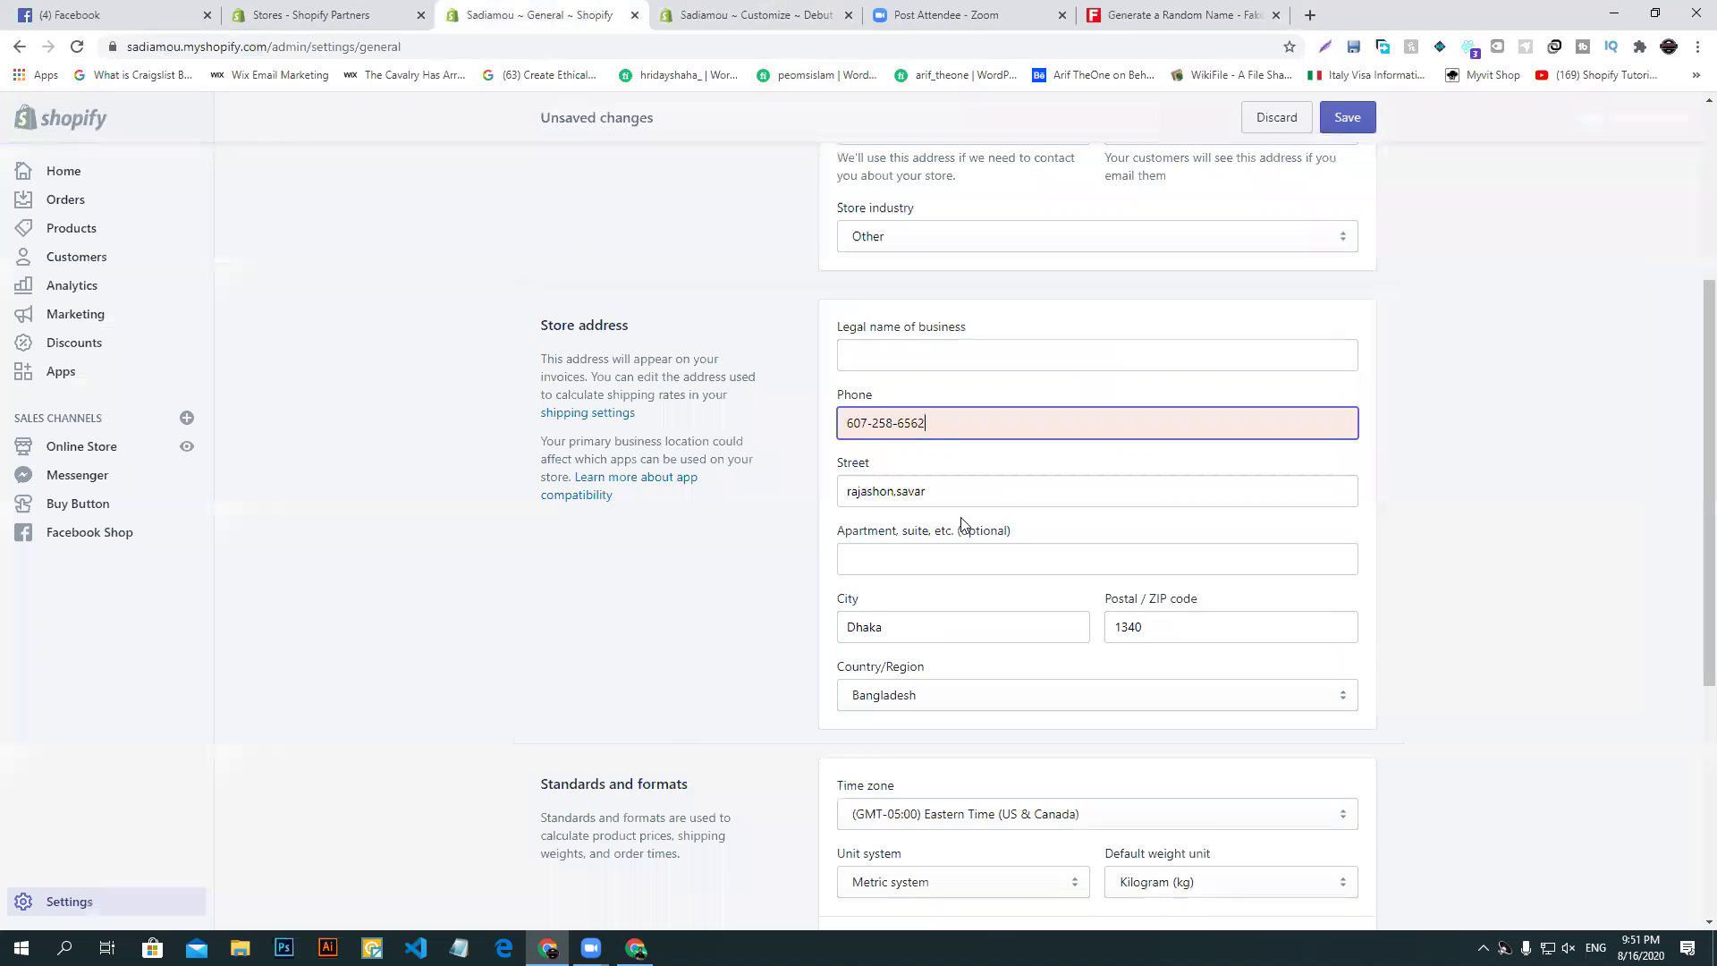
click(1347, 114)
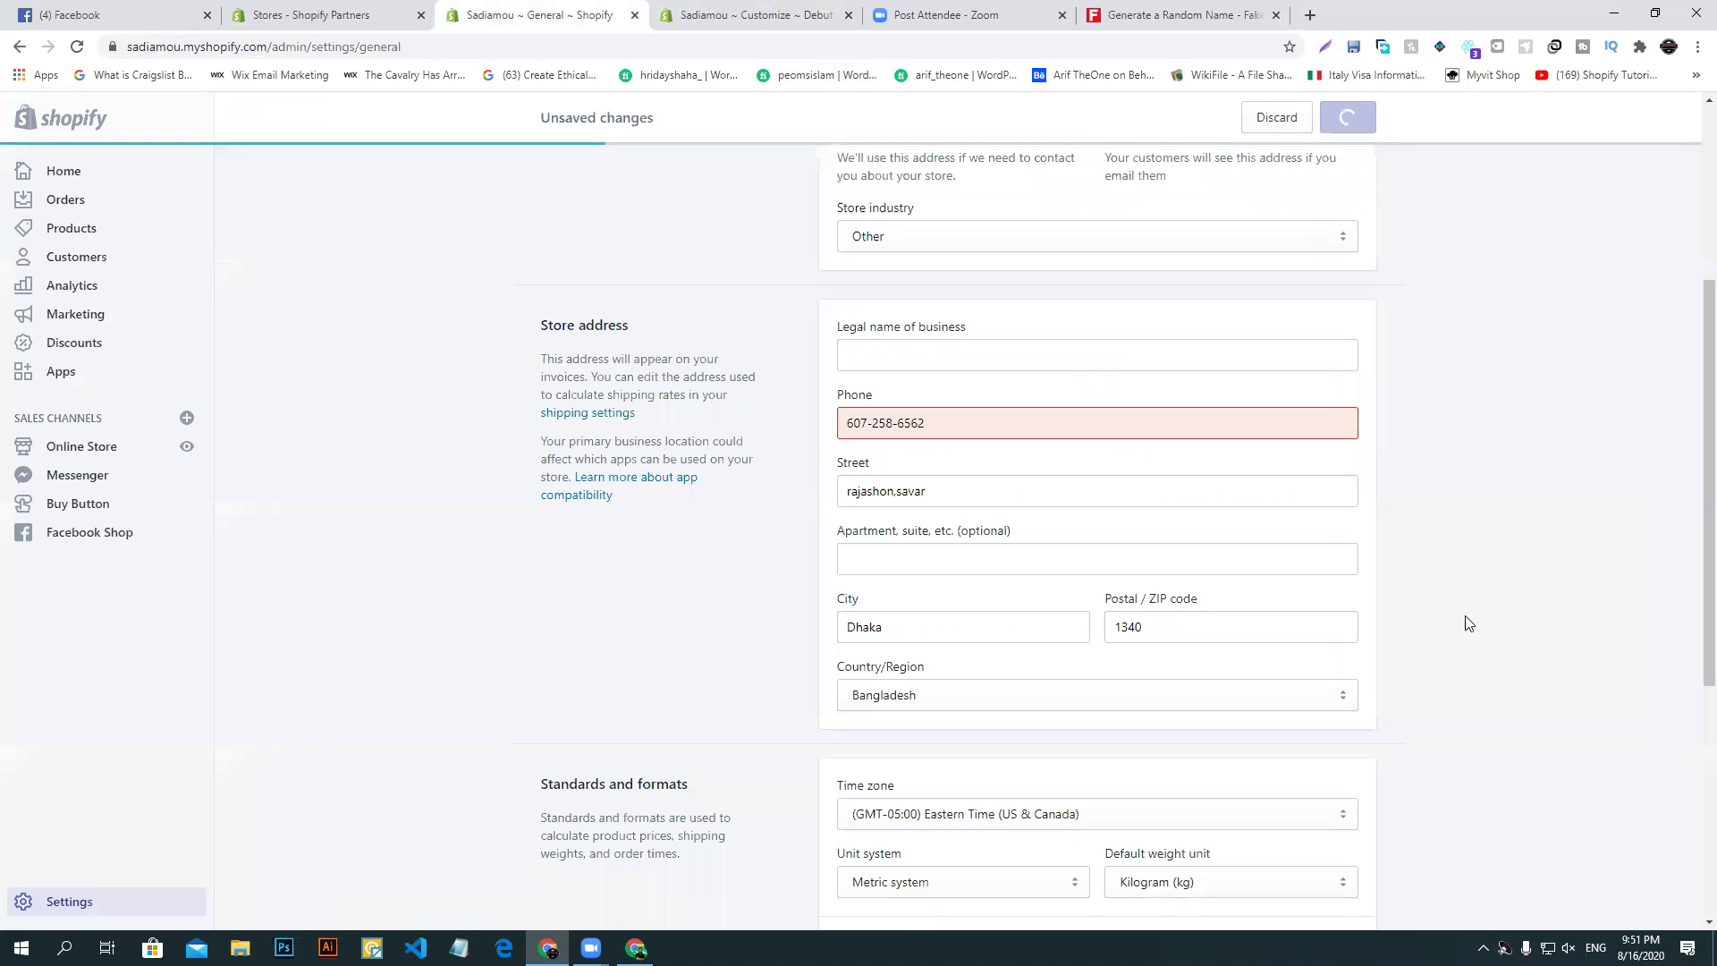
scroll(852, 668, up, 4)
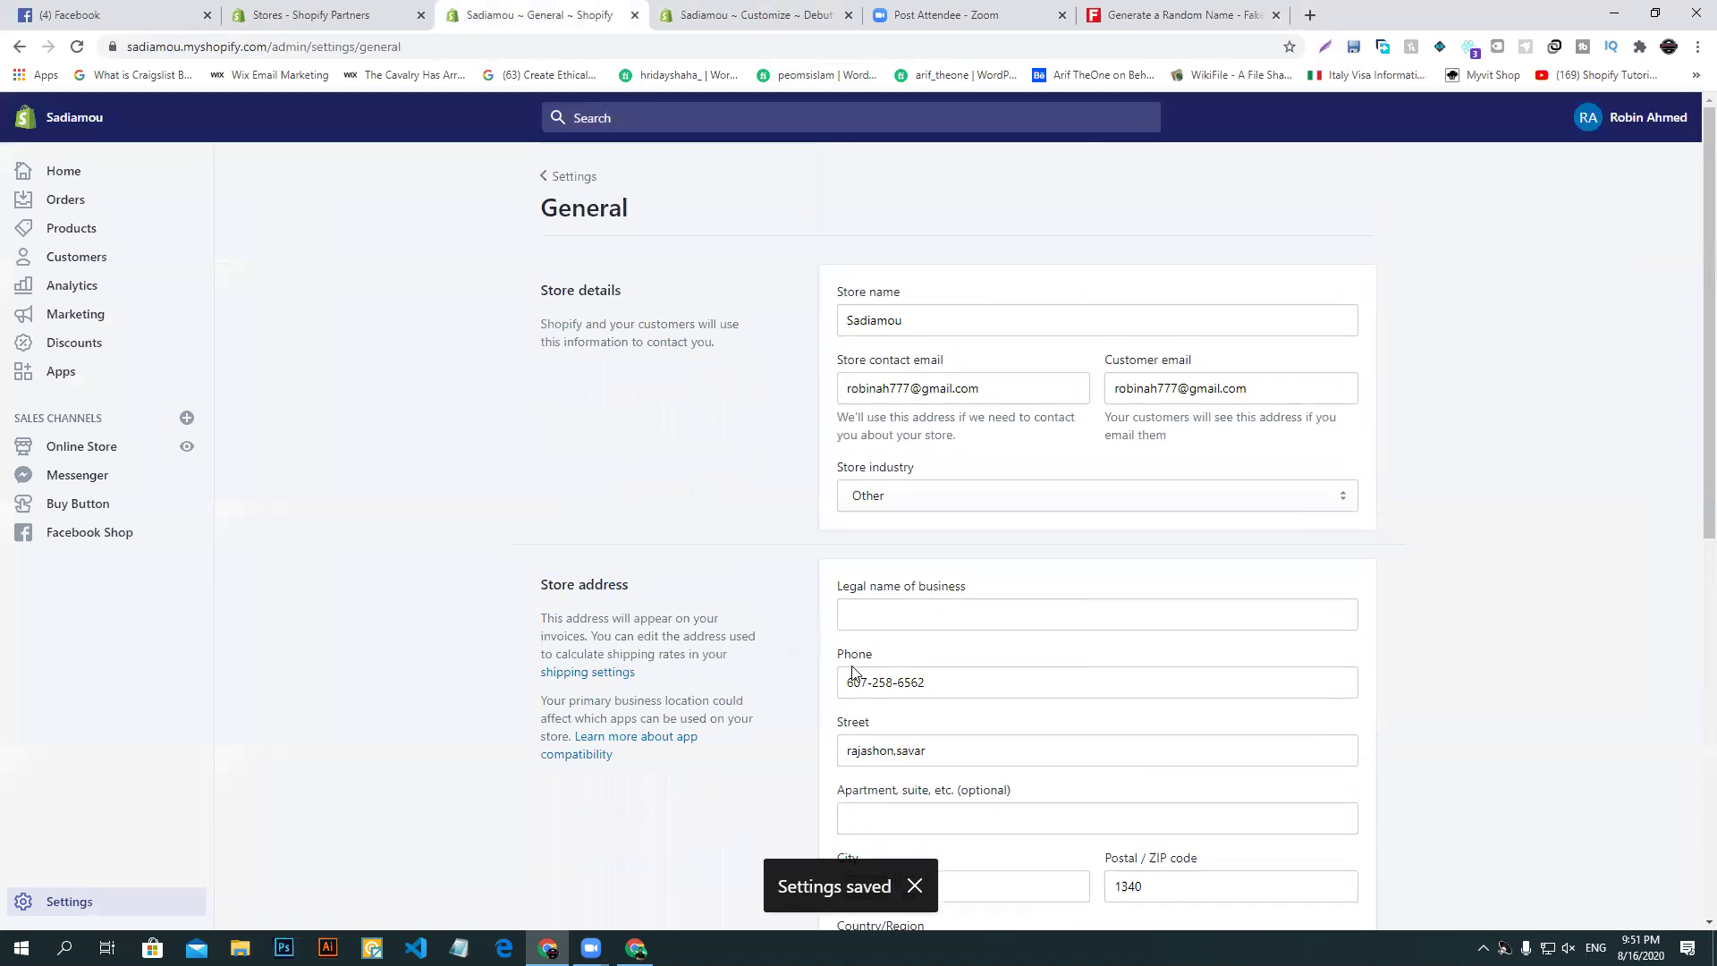
- Open the admin Home page, then switch to the Debut theme editor and look at the footer preview
click(32, 171)
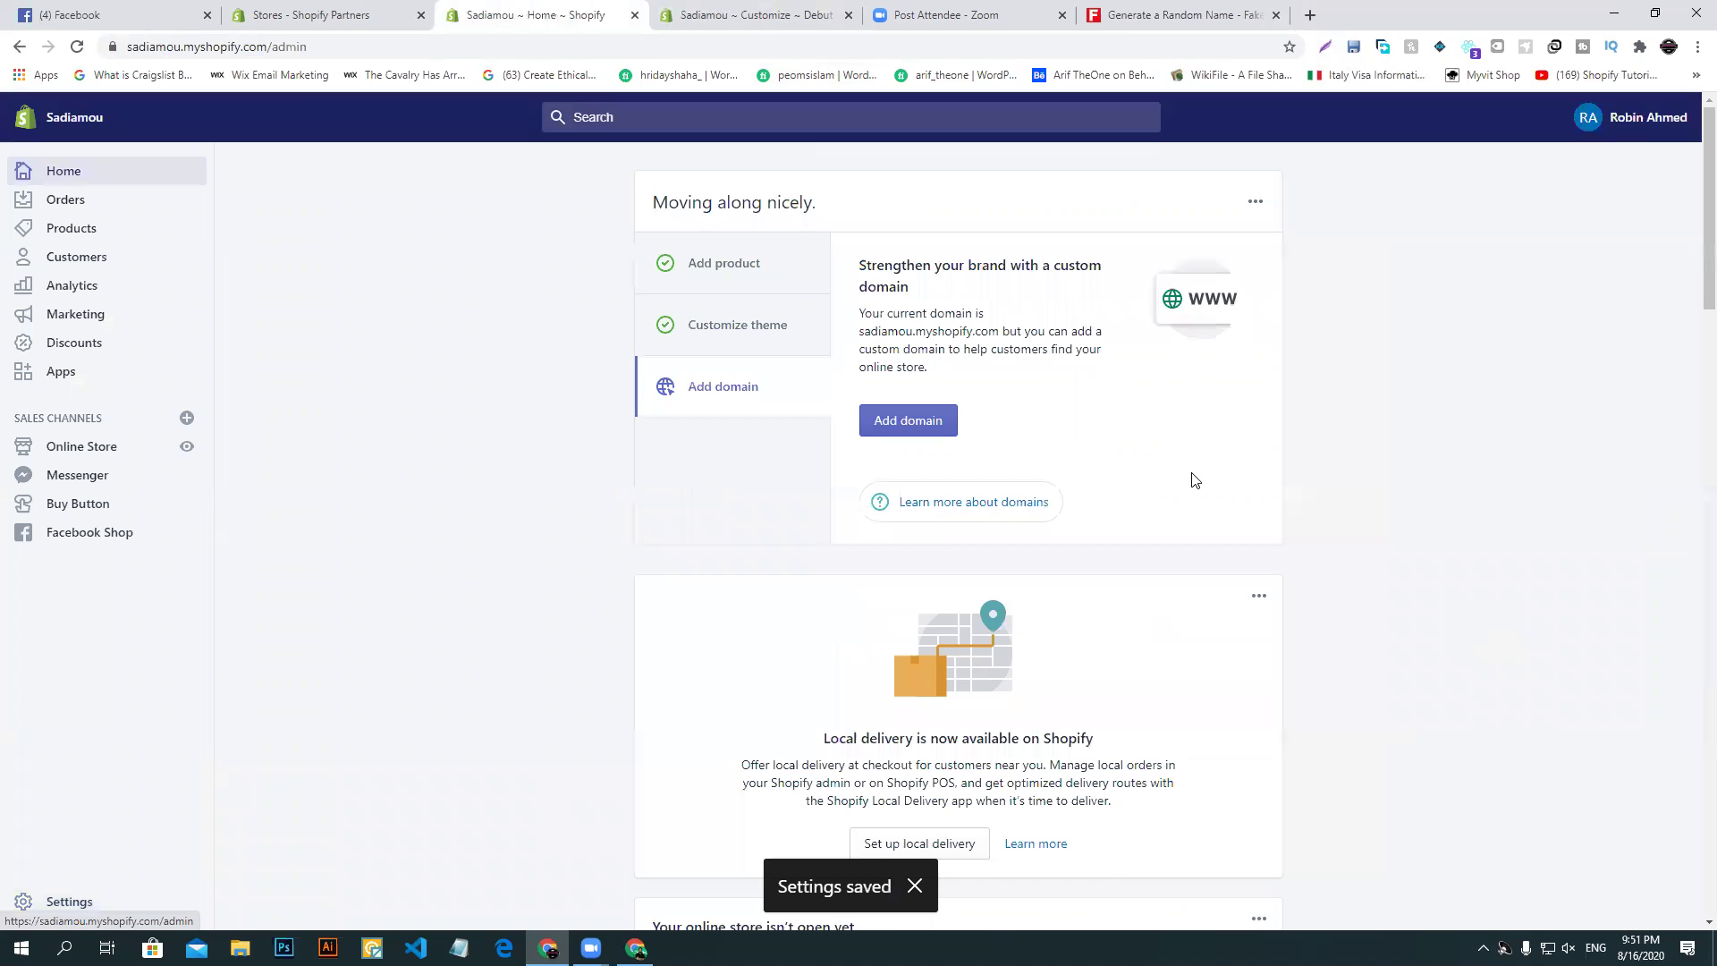
click(742, 16)
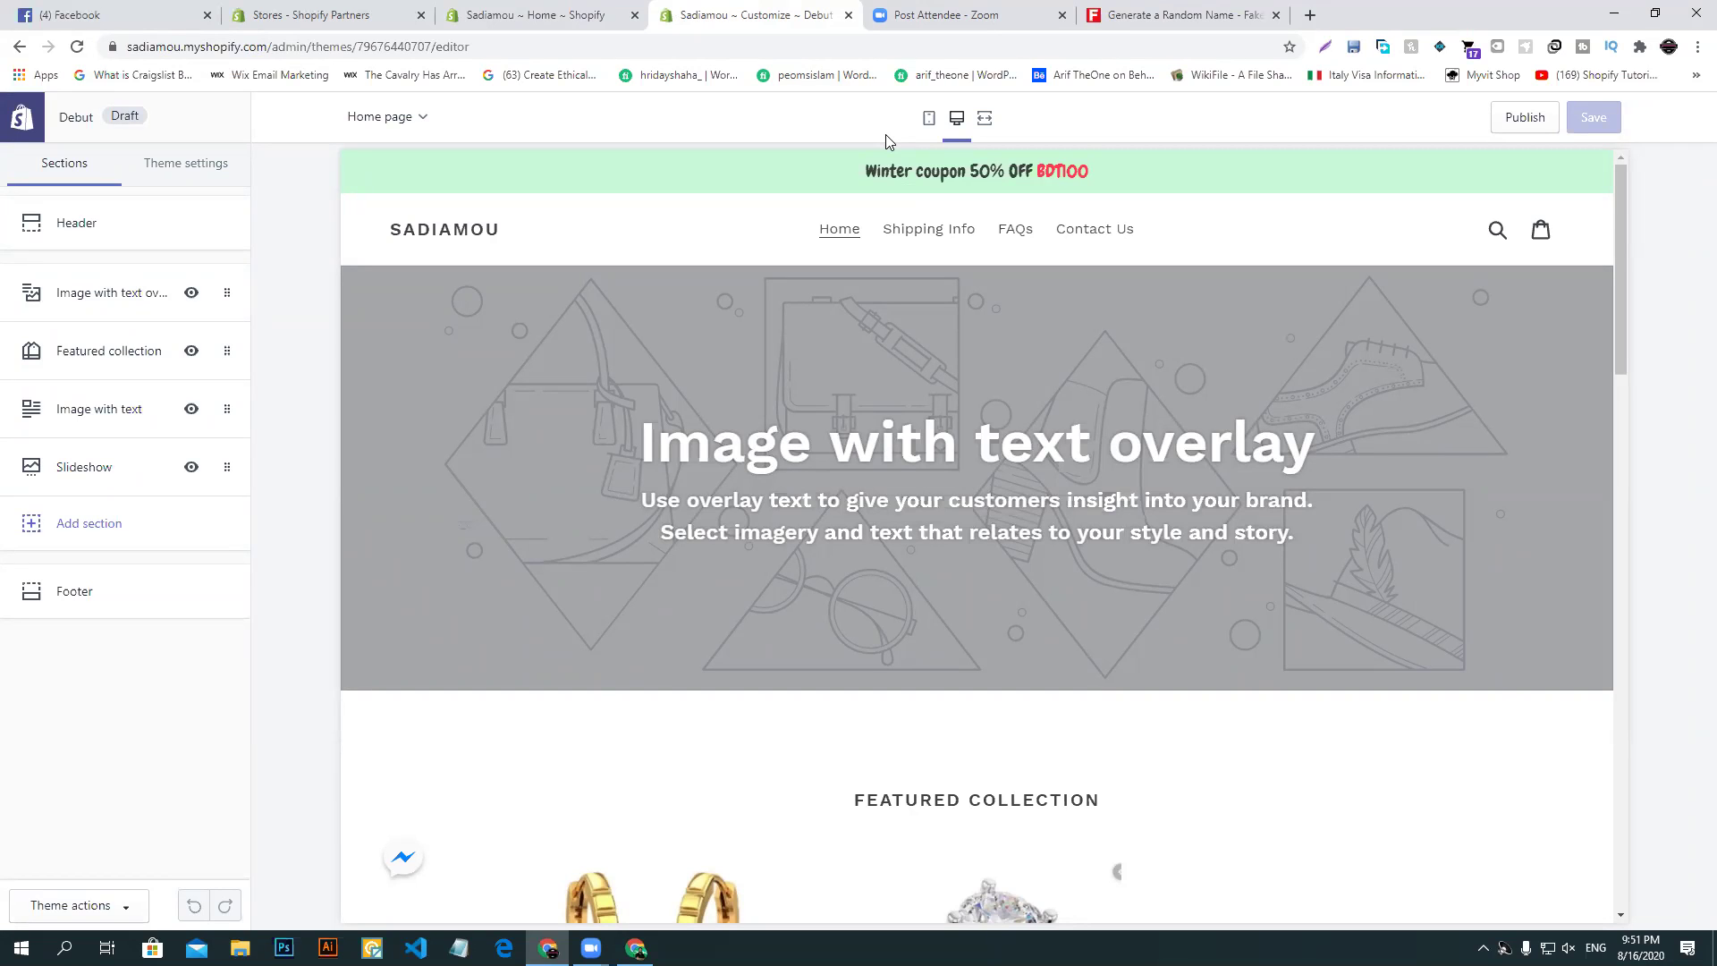
click(949, 14)
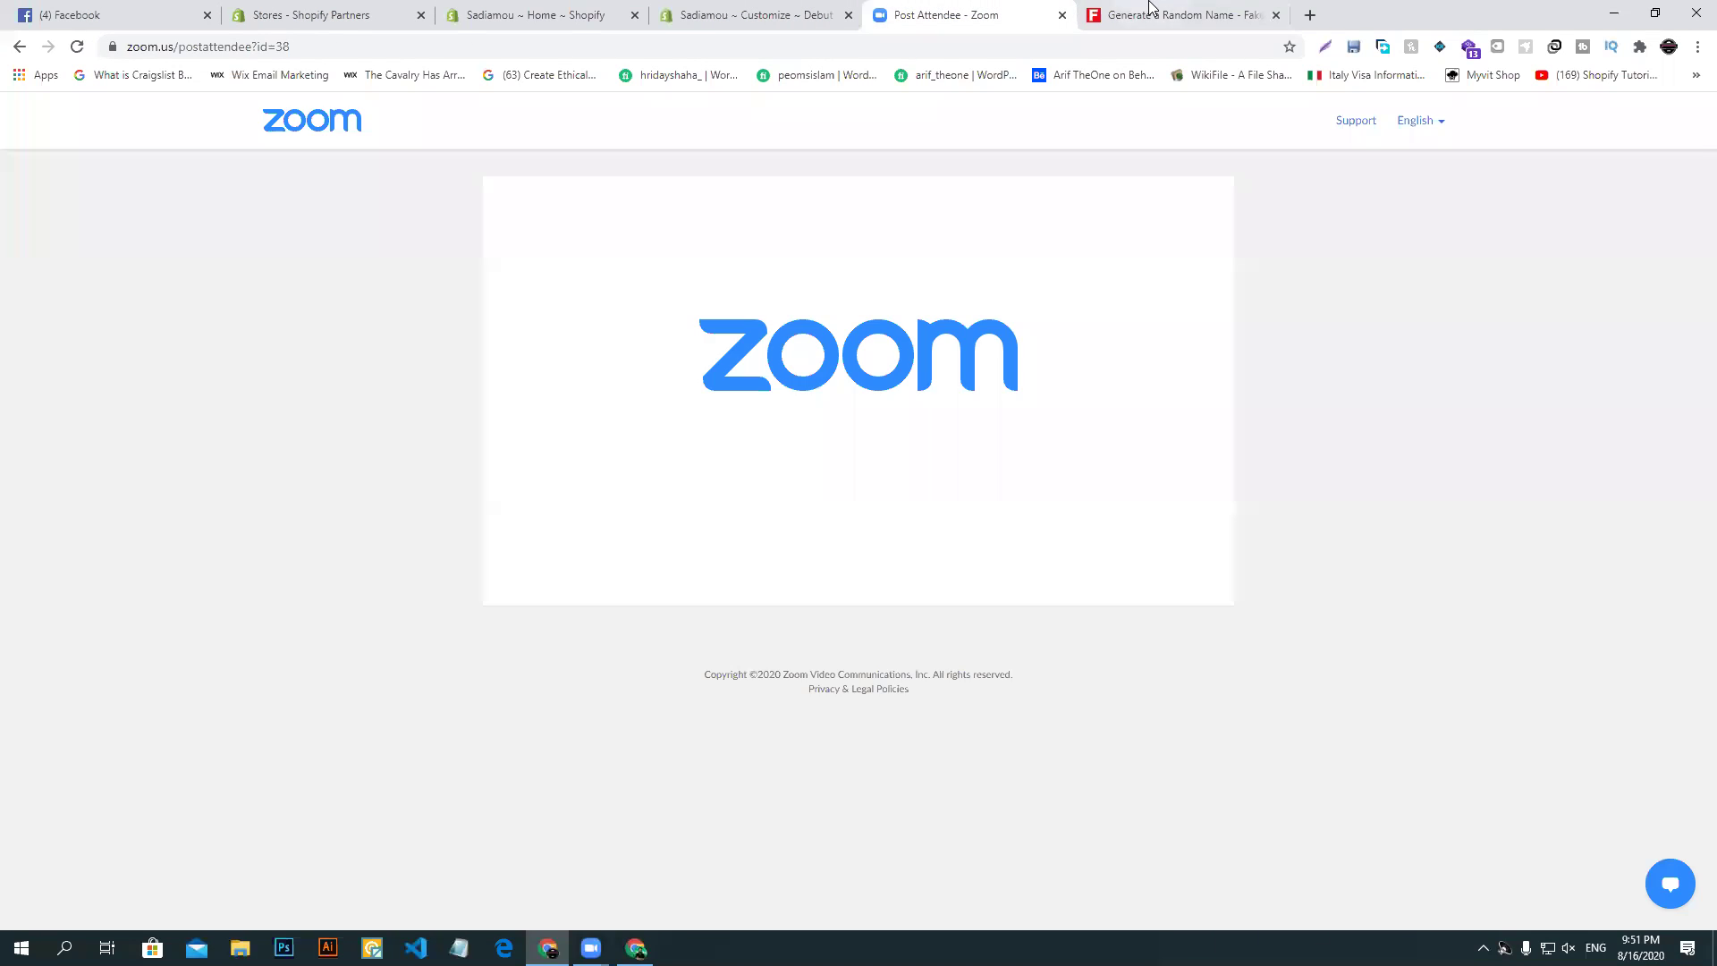
click(1152, 11)
click(748, 9)
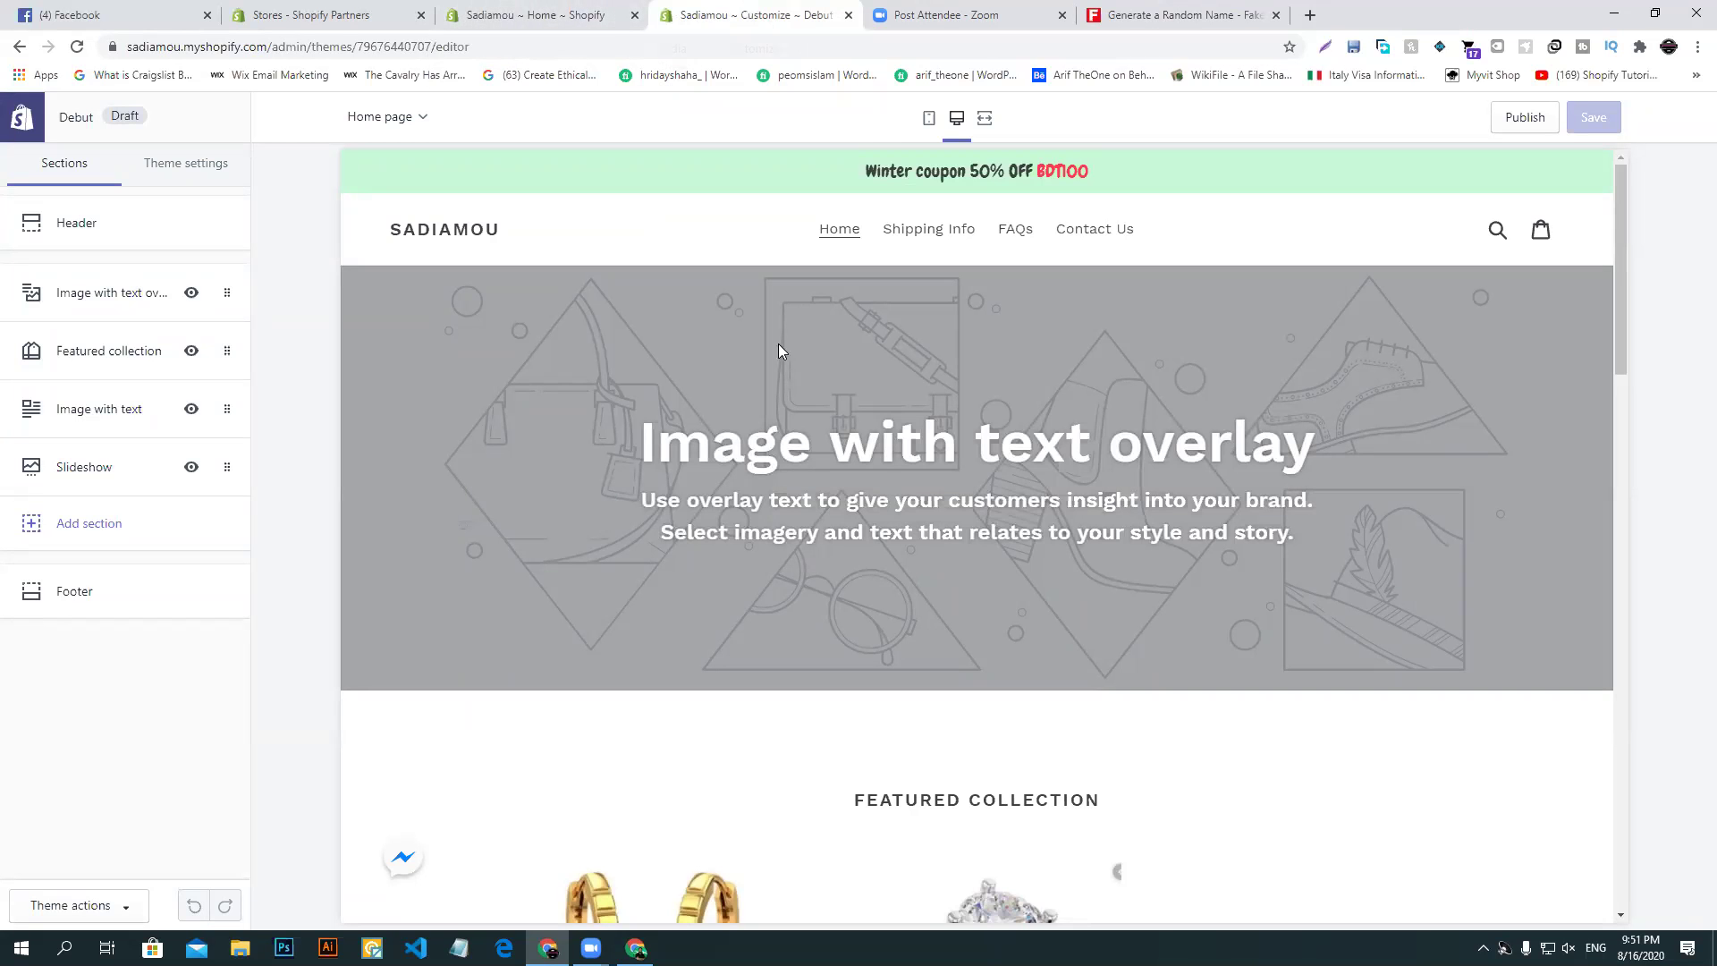
scroll(829, 556, down, 15)
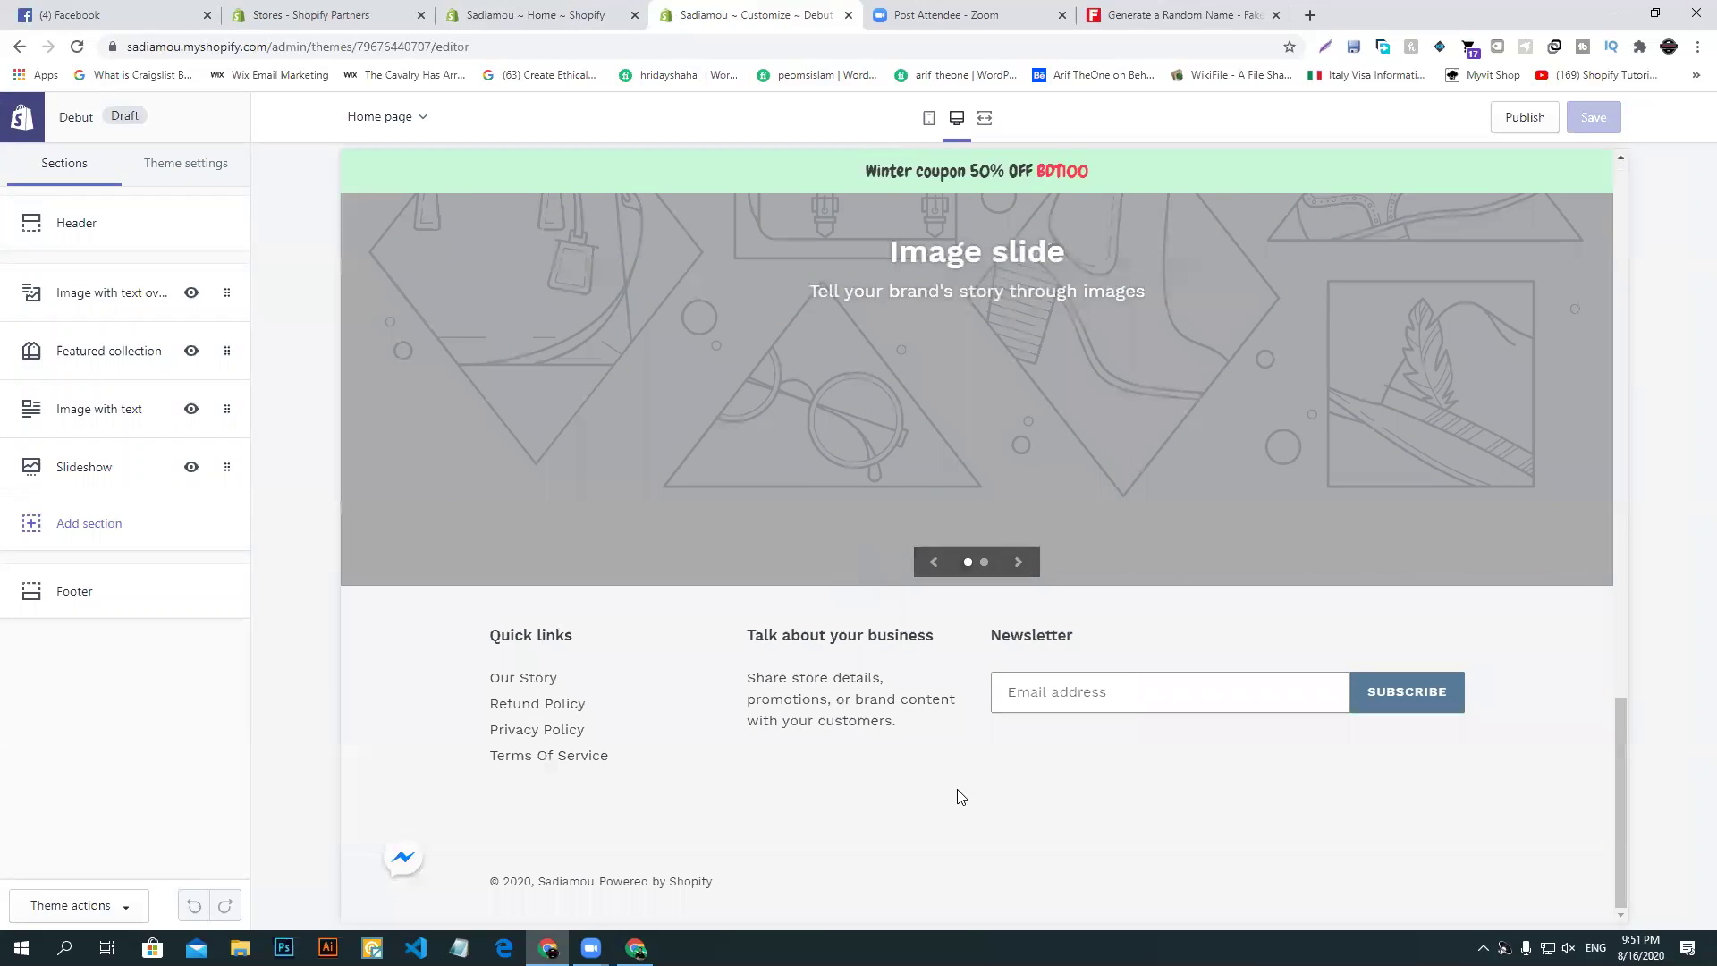
- Open the Debut theme's code editor and show footer.liquid from the Sections folder
click(108, 906)
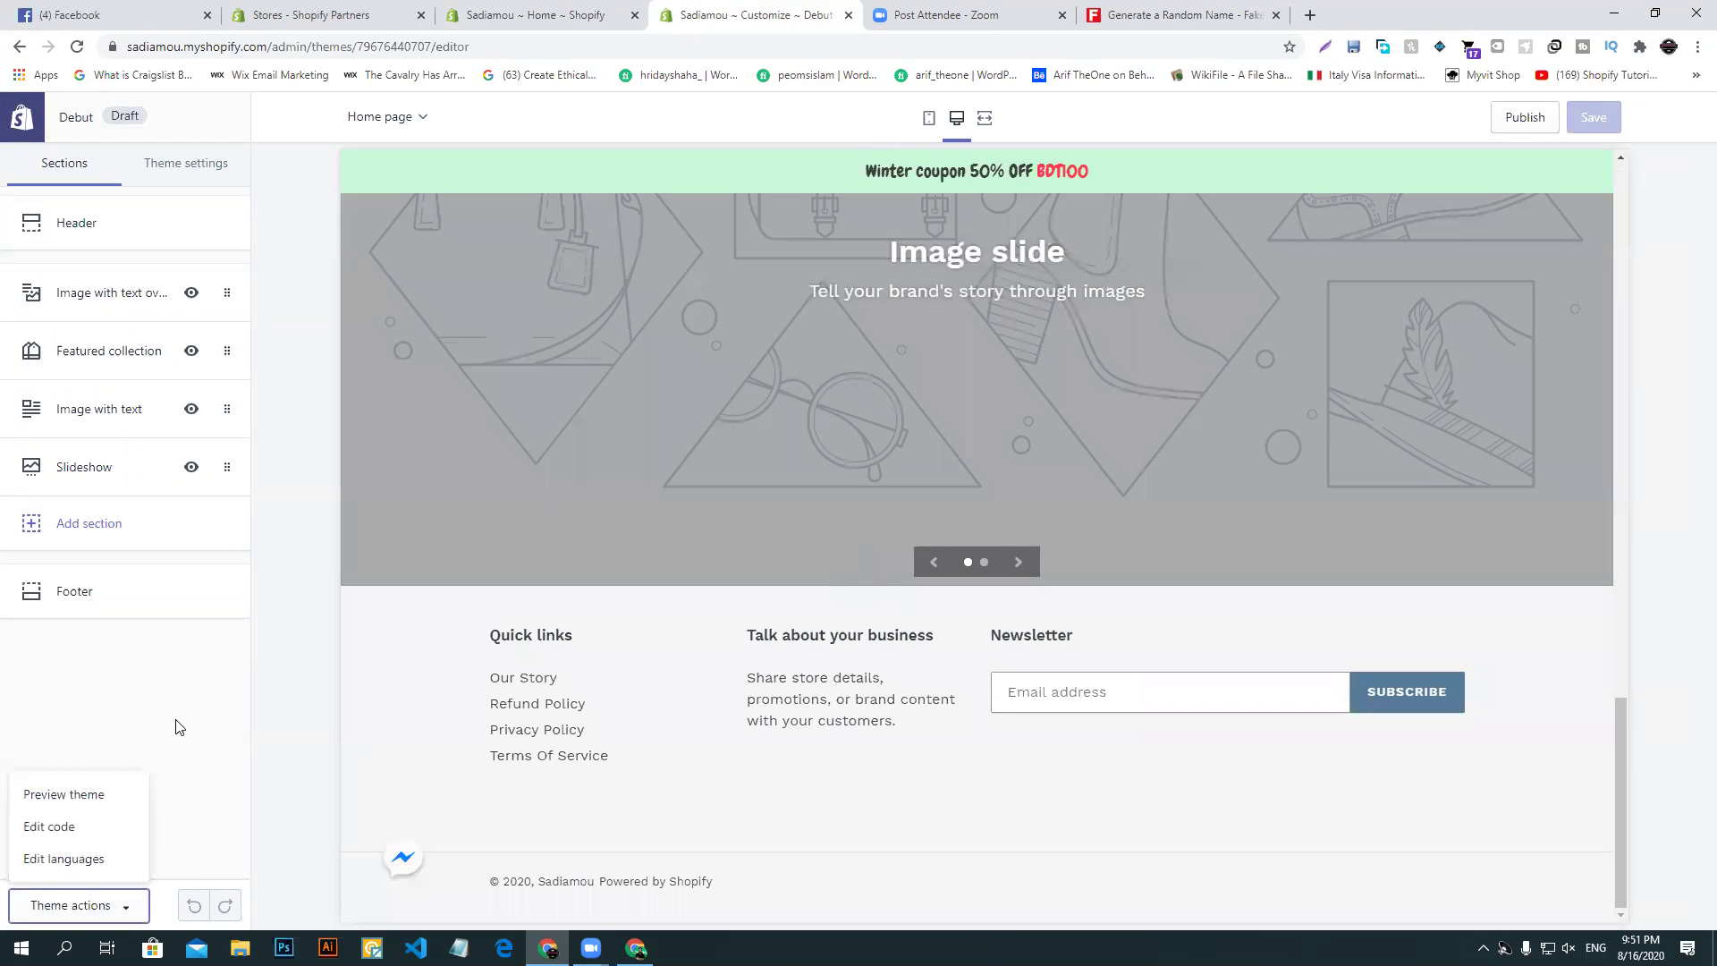
click(40, 824)
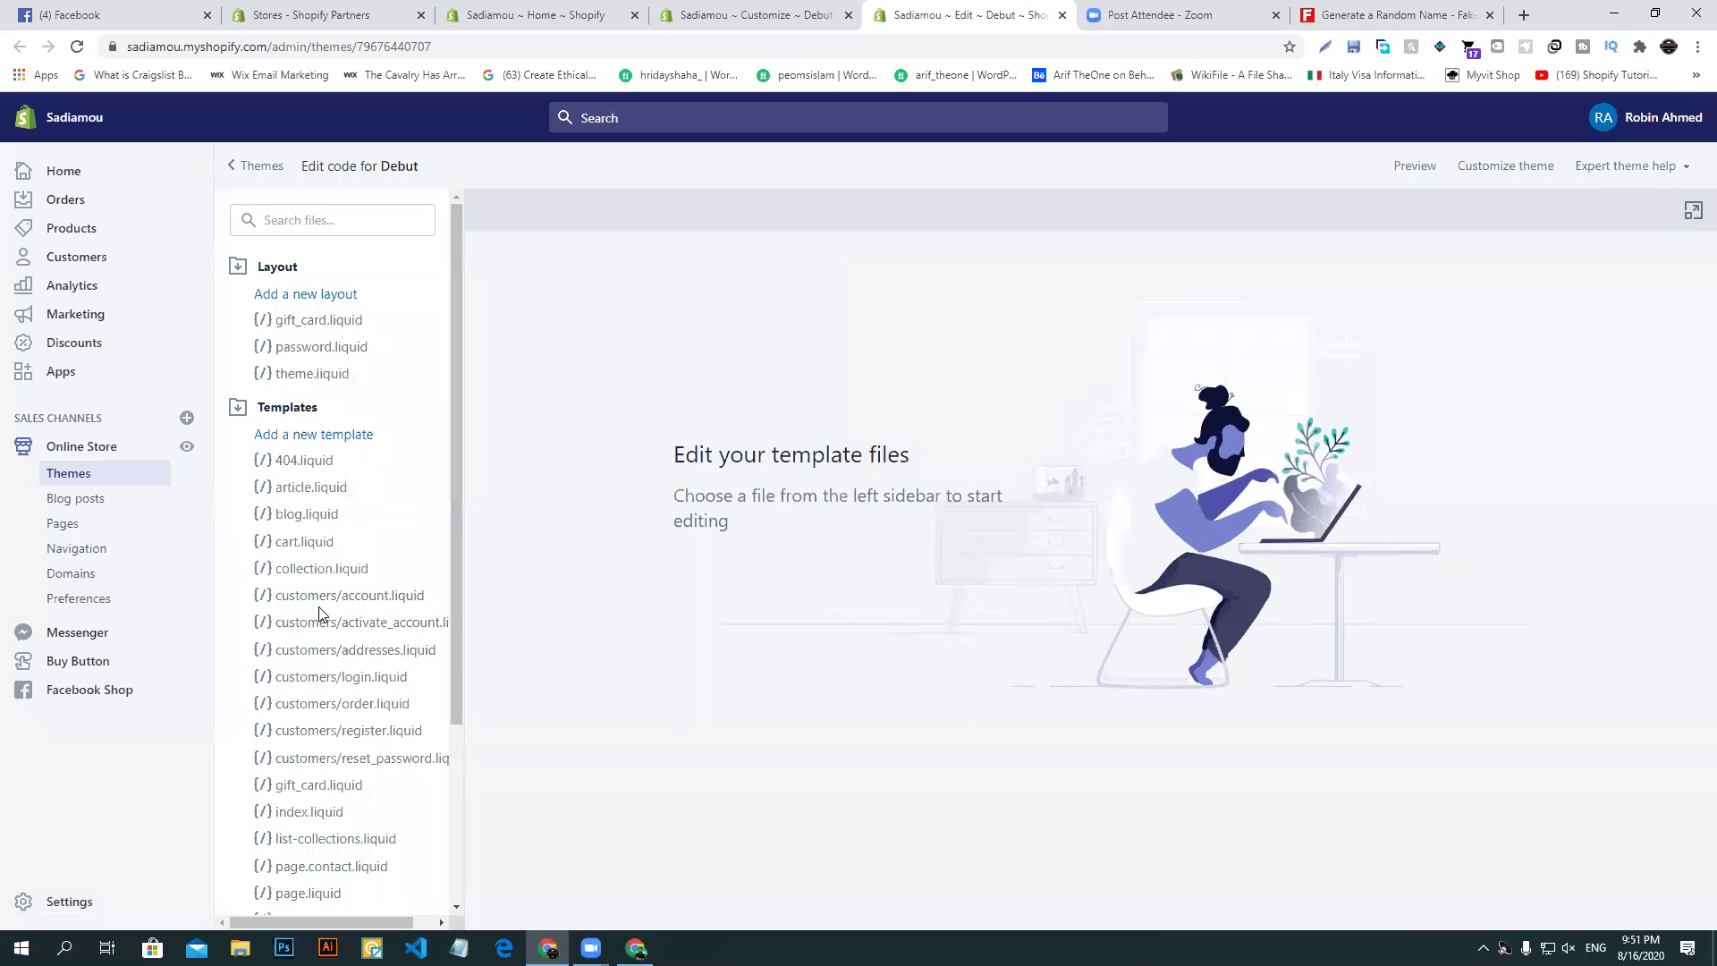
scroll(320, 610, down, 3)
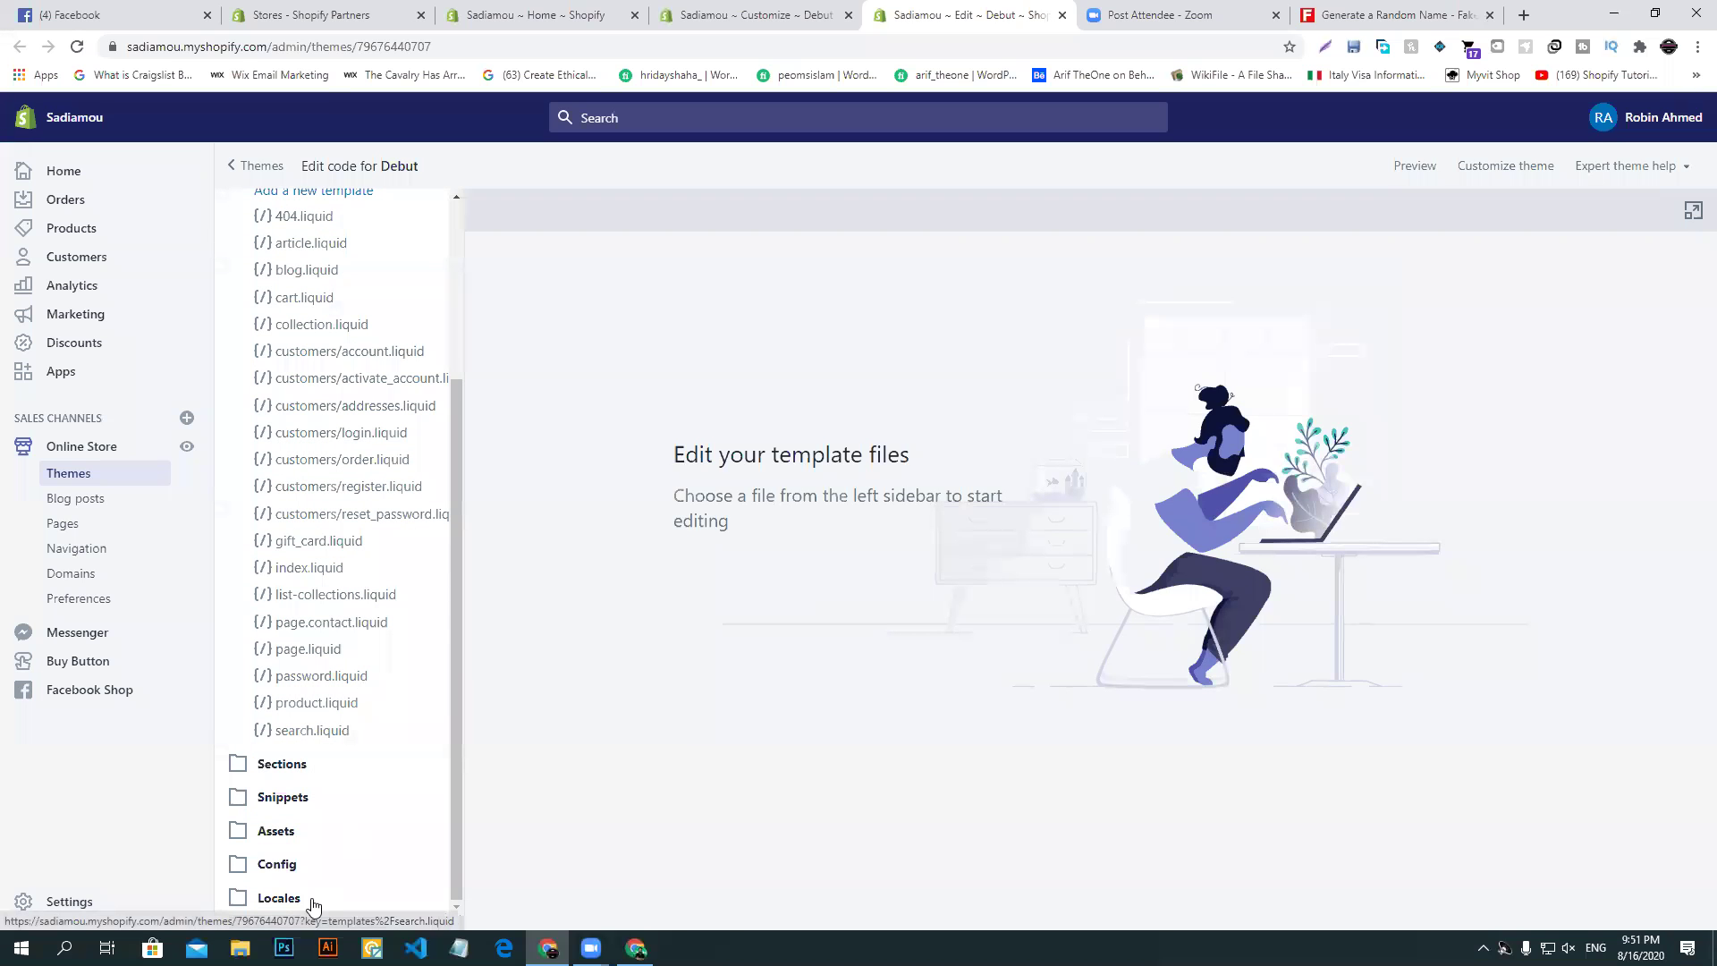
scroll(322, 716, up, 3)
scroll(334, 737, down, 3)
click(295, 766)
scroll(396, 669, down, 5)
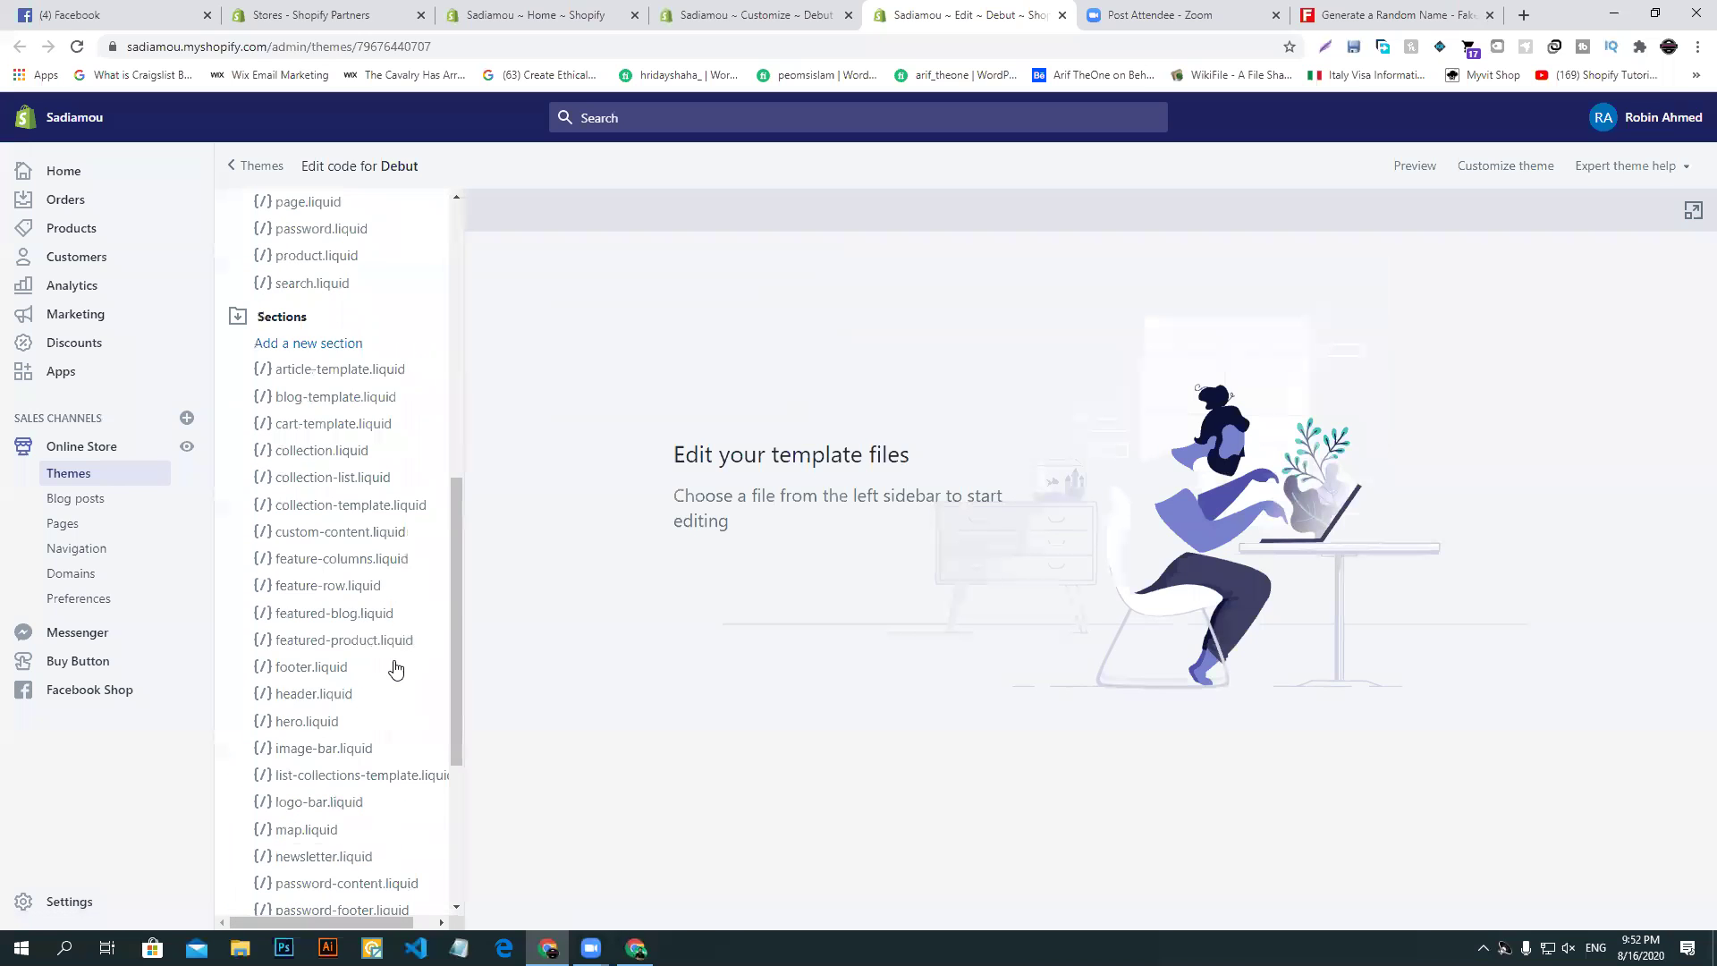
scroll(396, 669, down, 4)
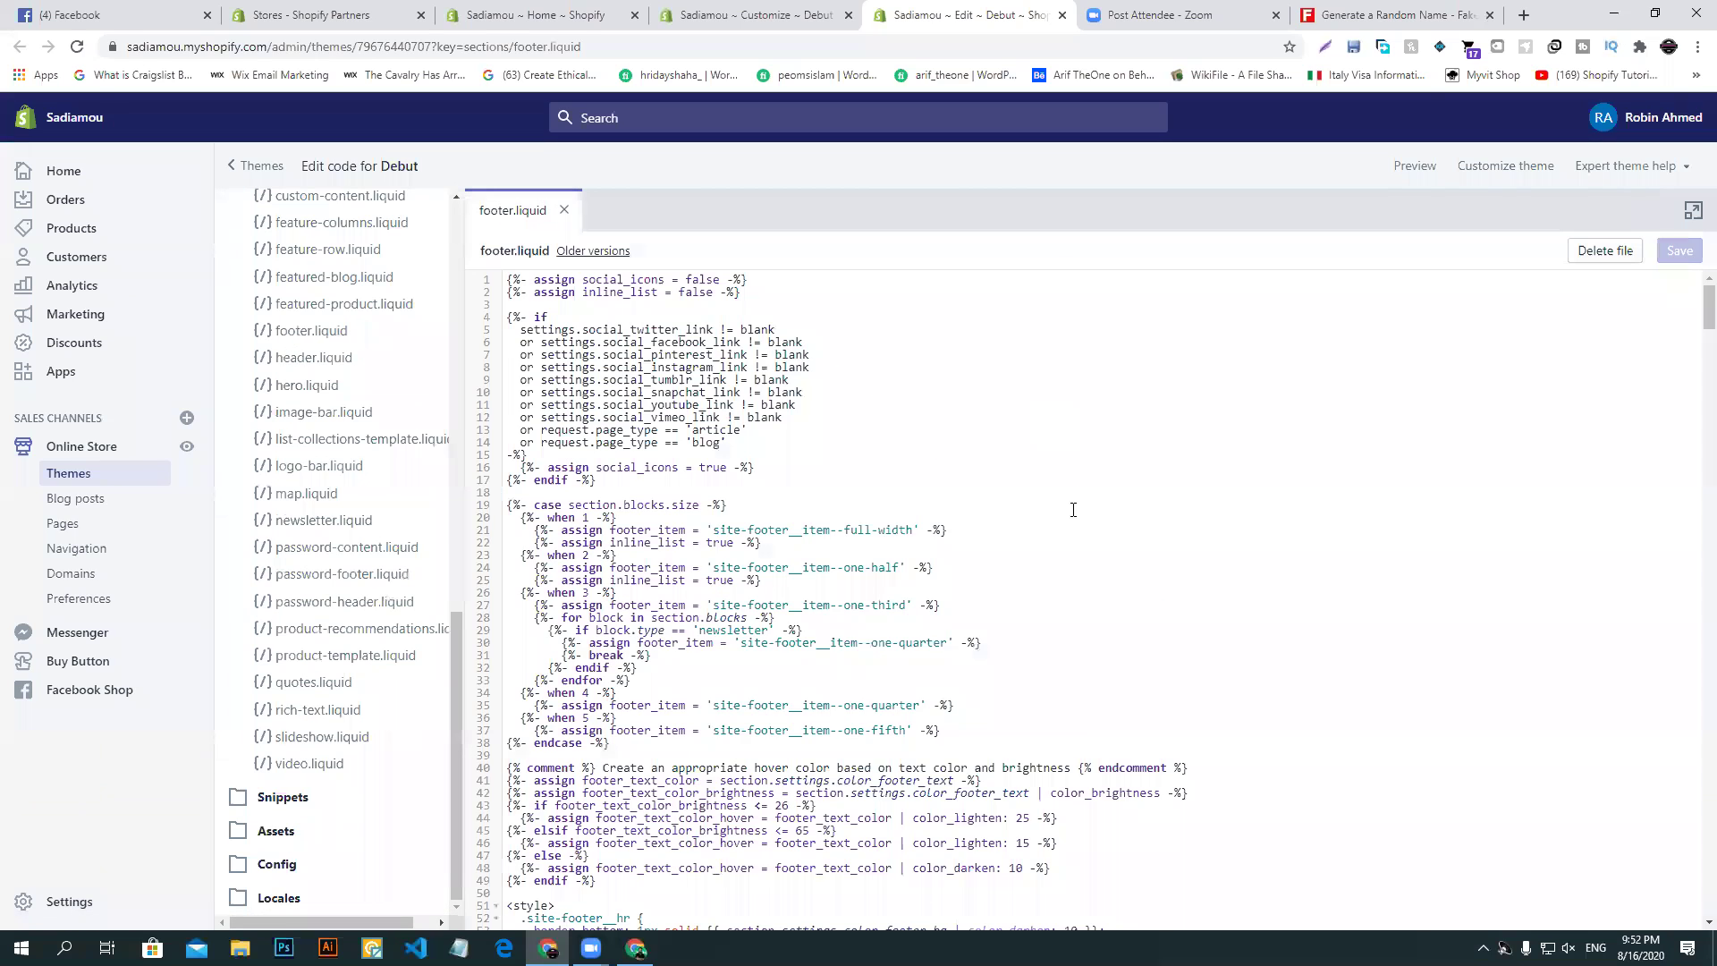
- Examine the footer.liquid code from the copyright and payment icon markup through the schema settings and blocks
scroll(1074, 510, down, 20)
scroll(1084, 503, down, 10)
scroll(1087, 499, up, 14)
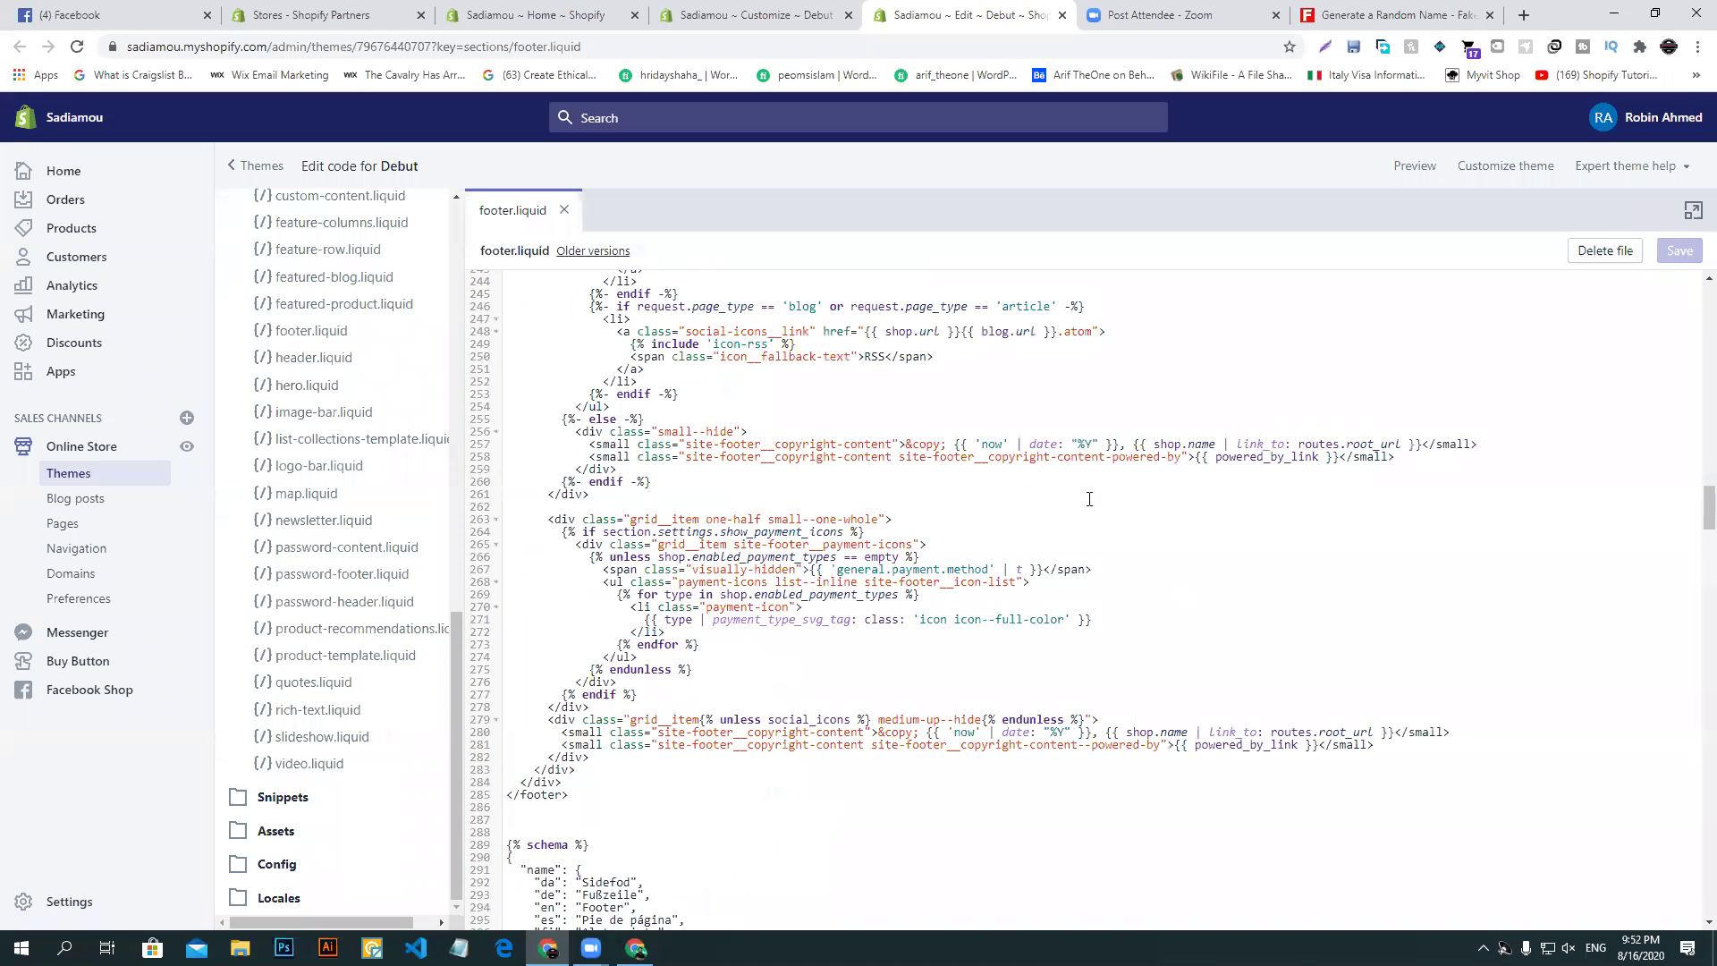
click(753, 11)
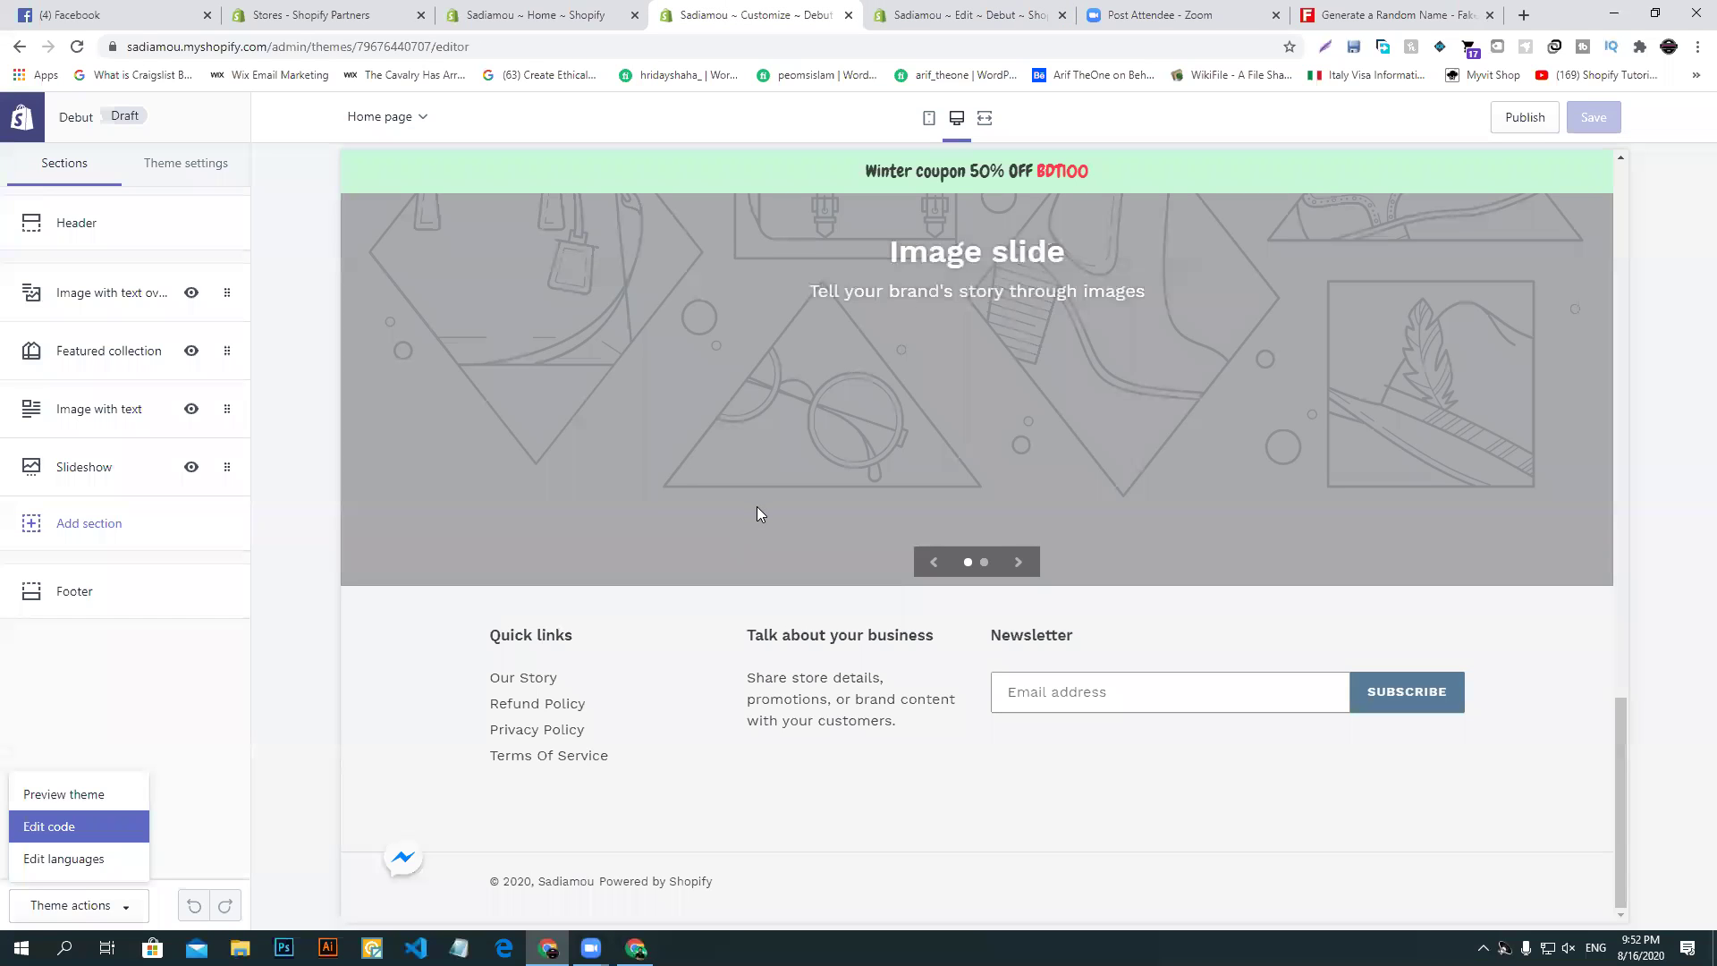
click(524, 7)
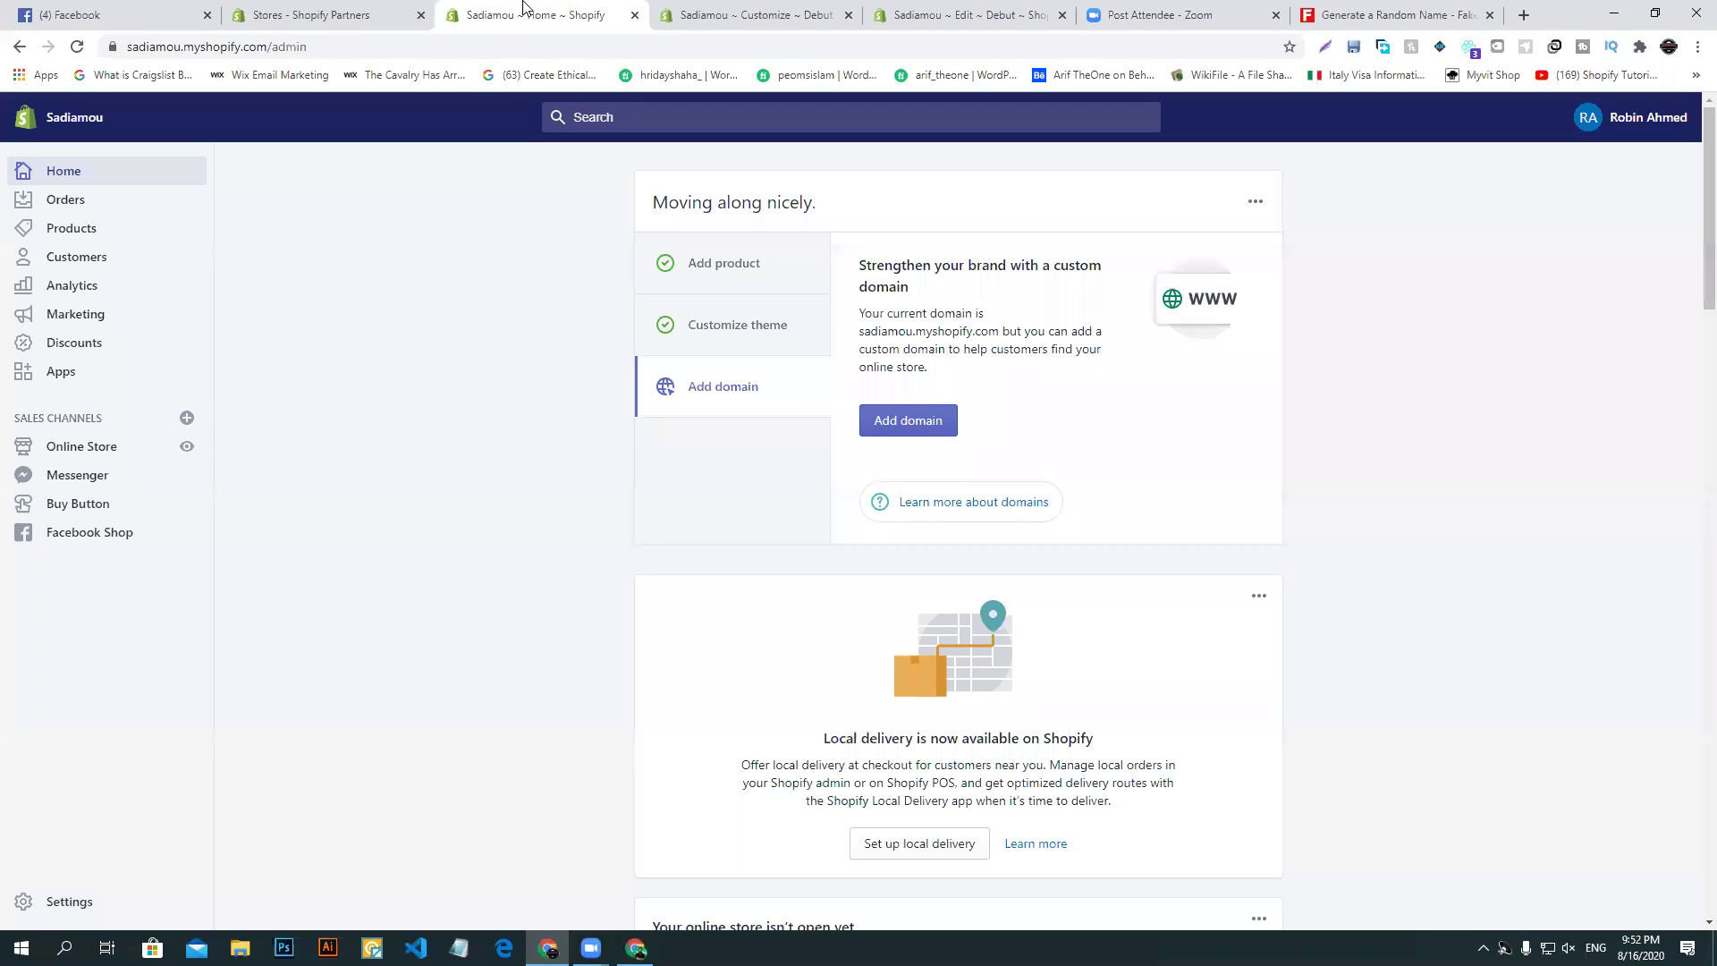
click(948, 15)
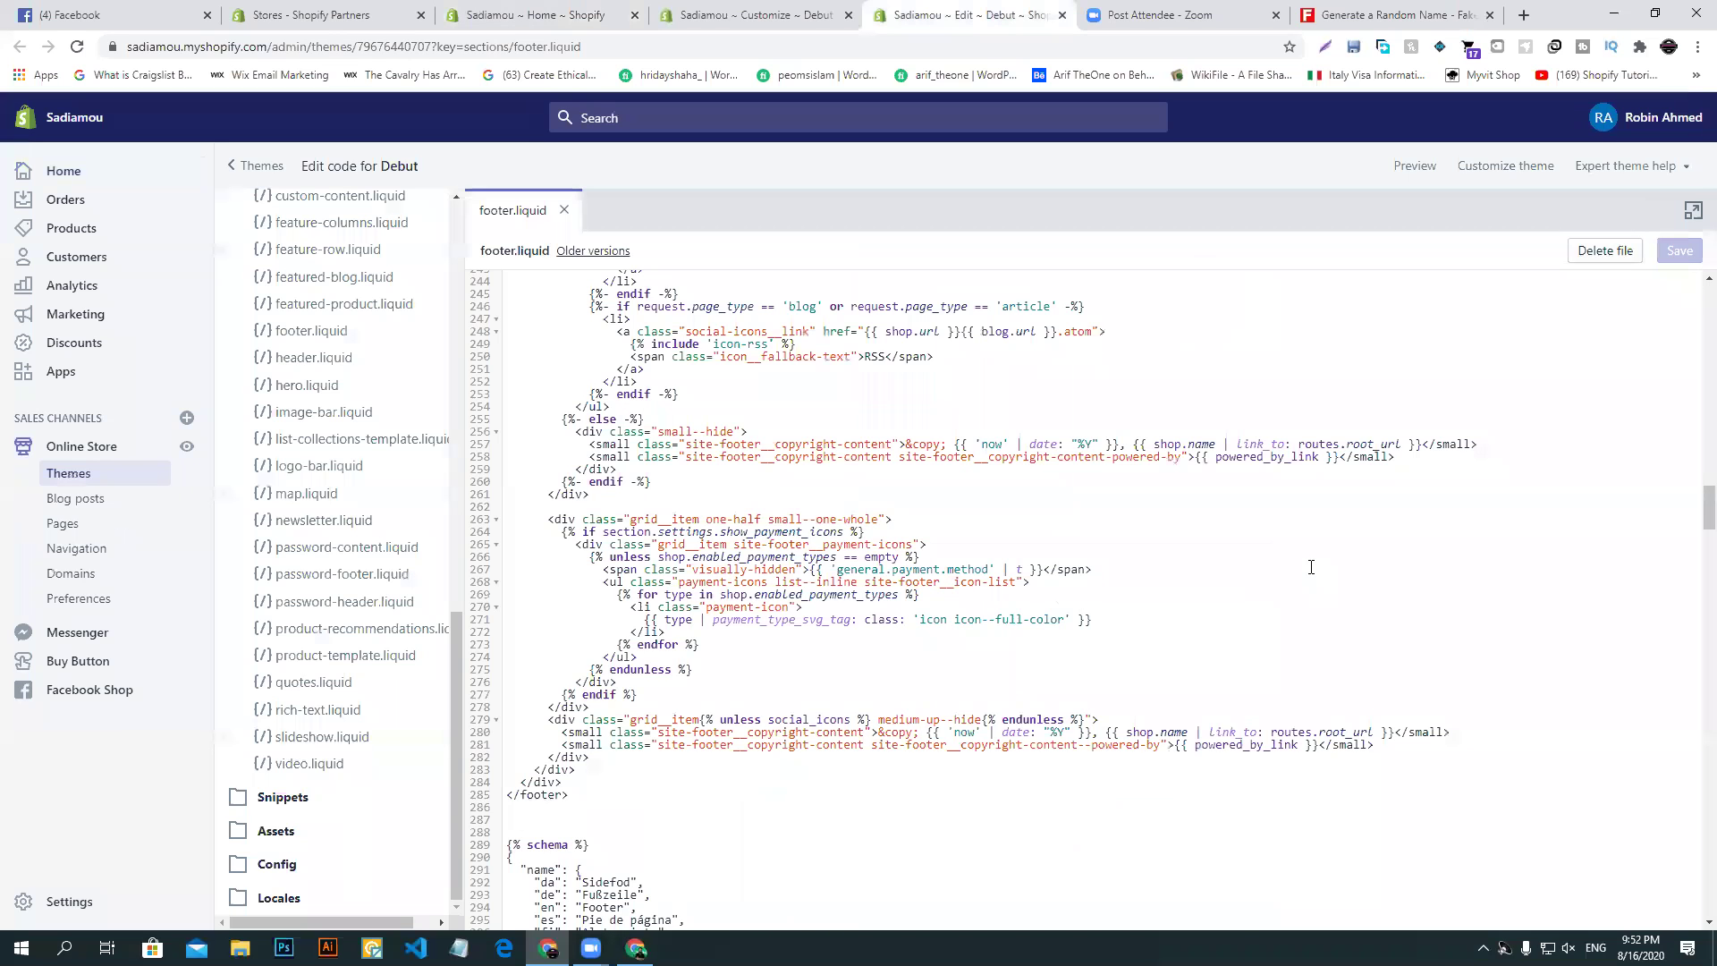
scroll(1312, 567, up, 3)
scroll(1311, 568, down, 15)
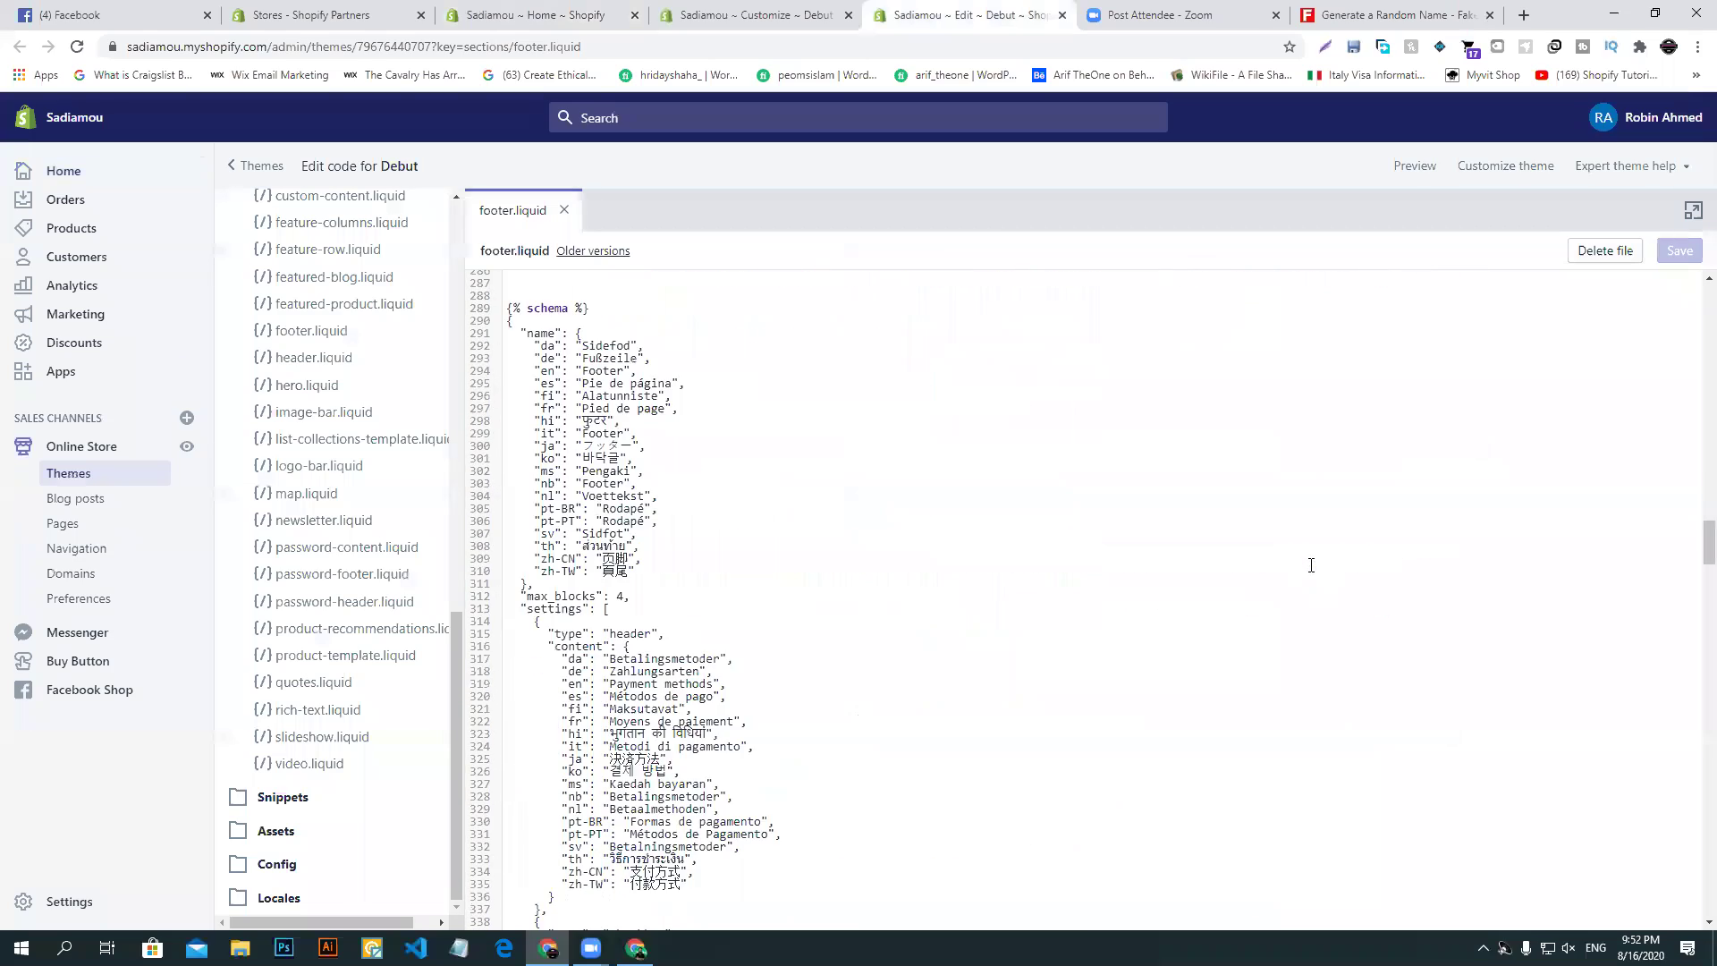
scroll(1312, 565, down, 20)
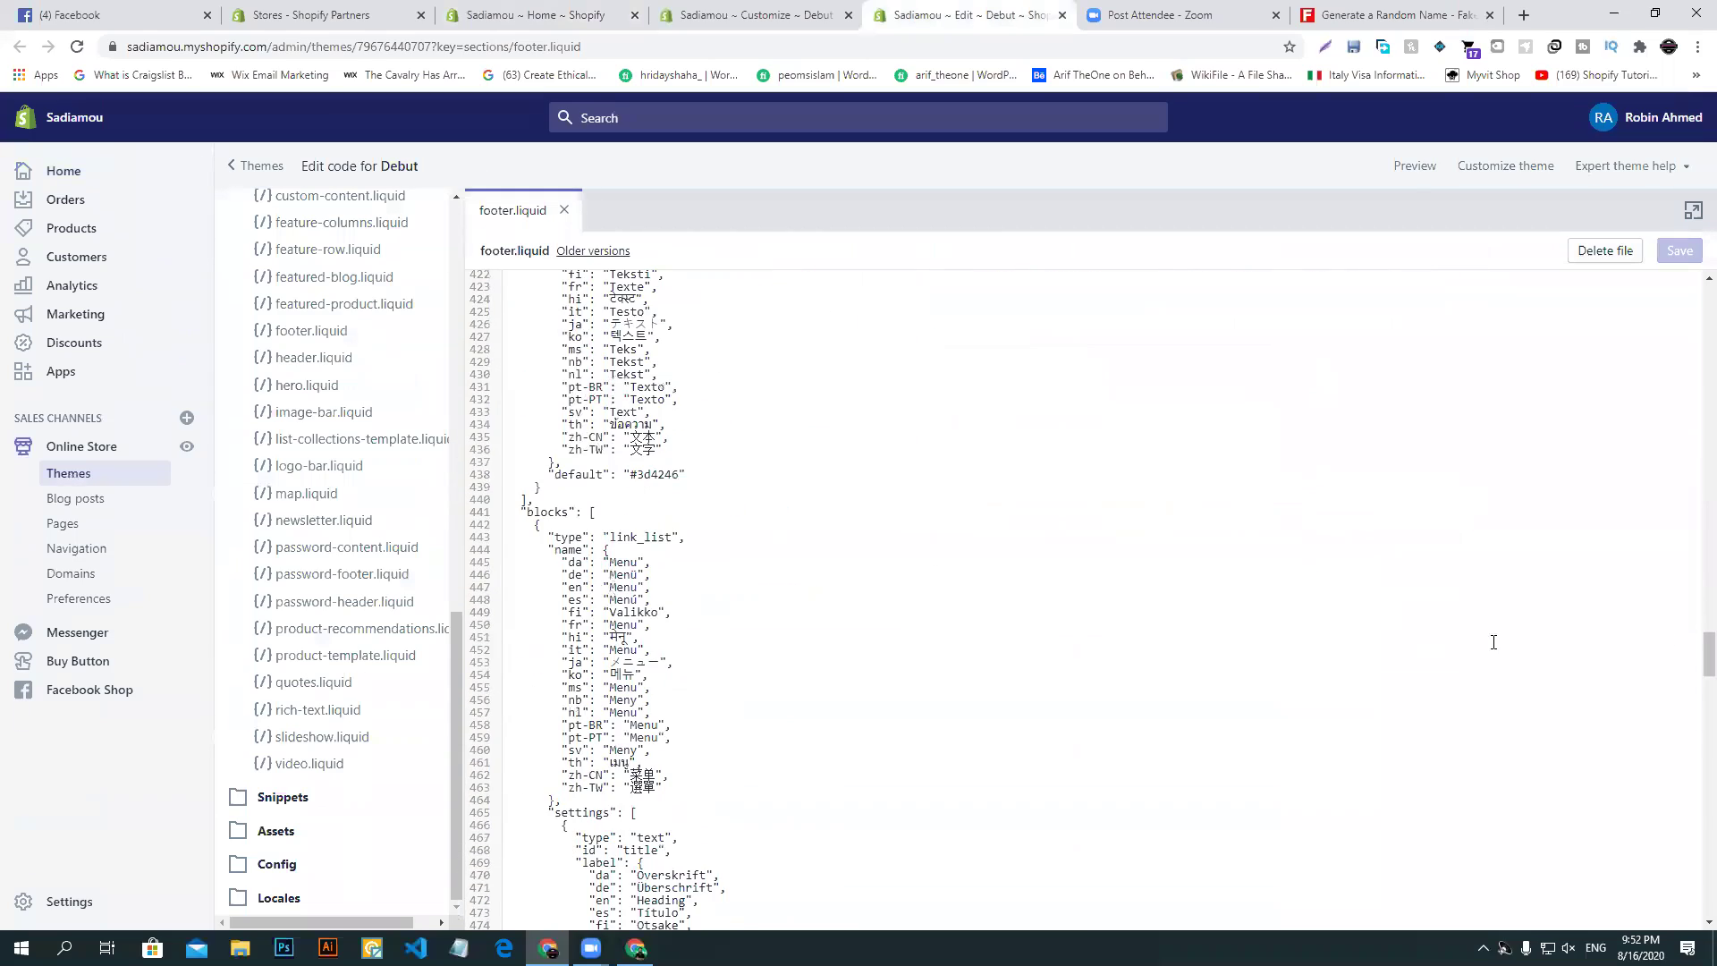
scroll(1694, 833, up, 20)
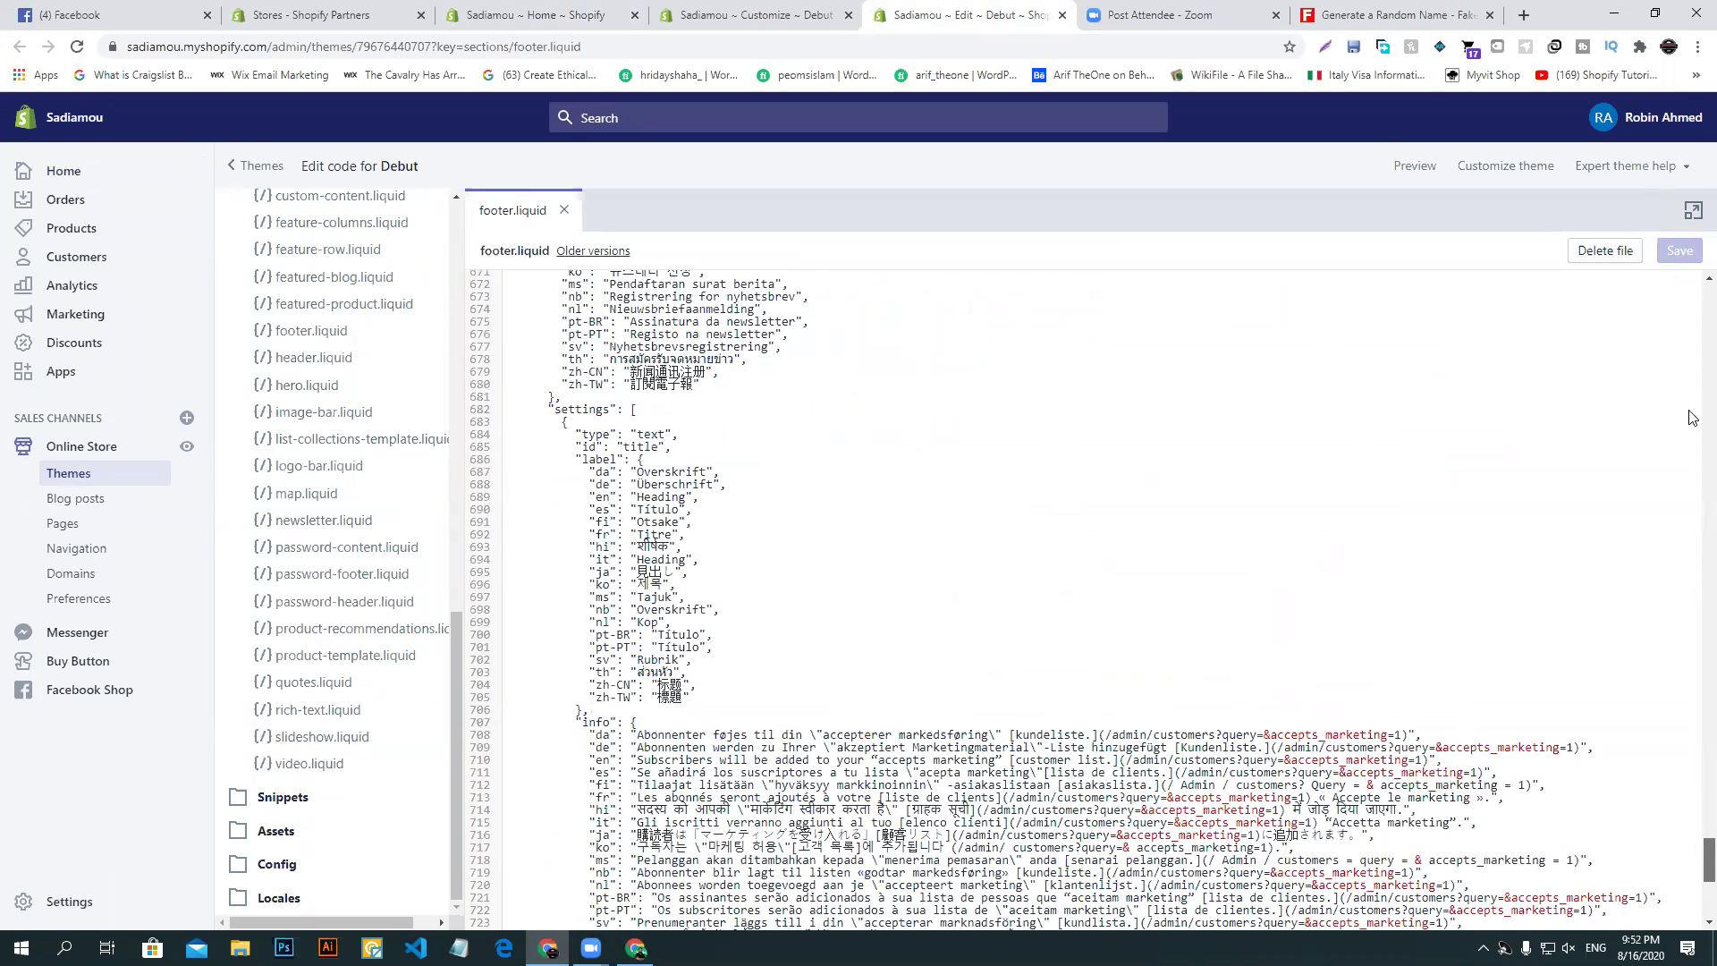
- Close the code editor's browser tab and return to the footer preview in the Debut theme editor
click(747, 15)
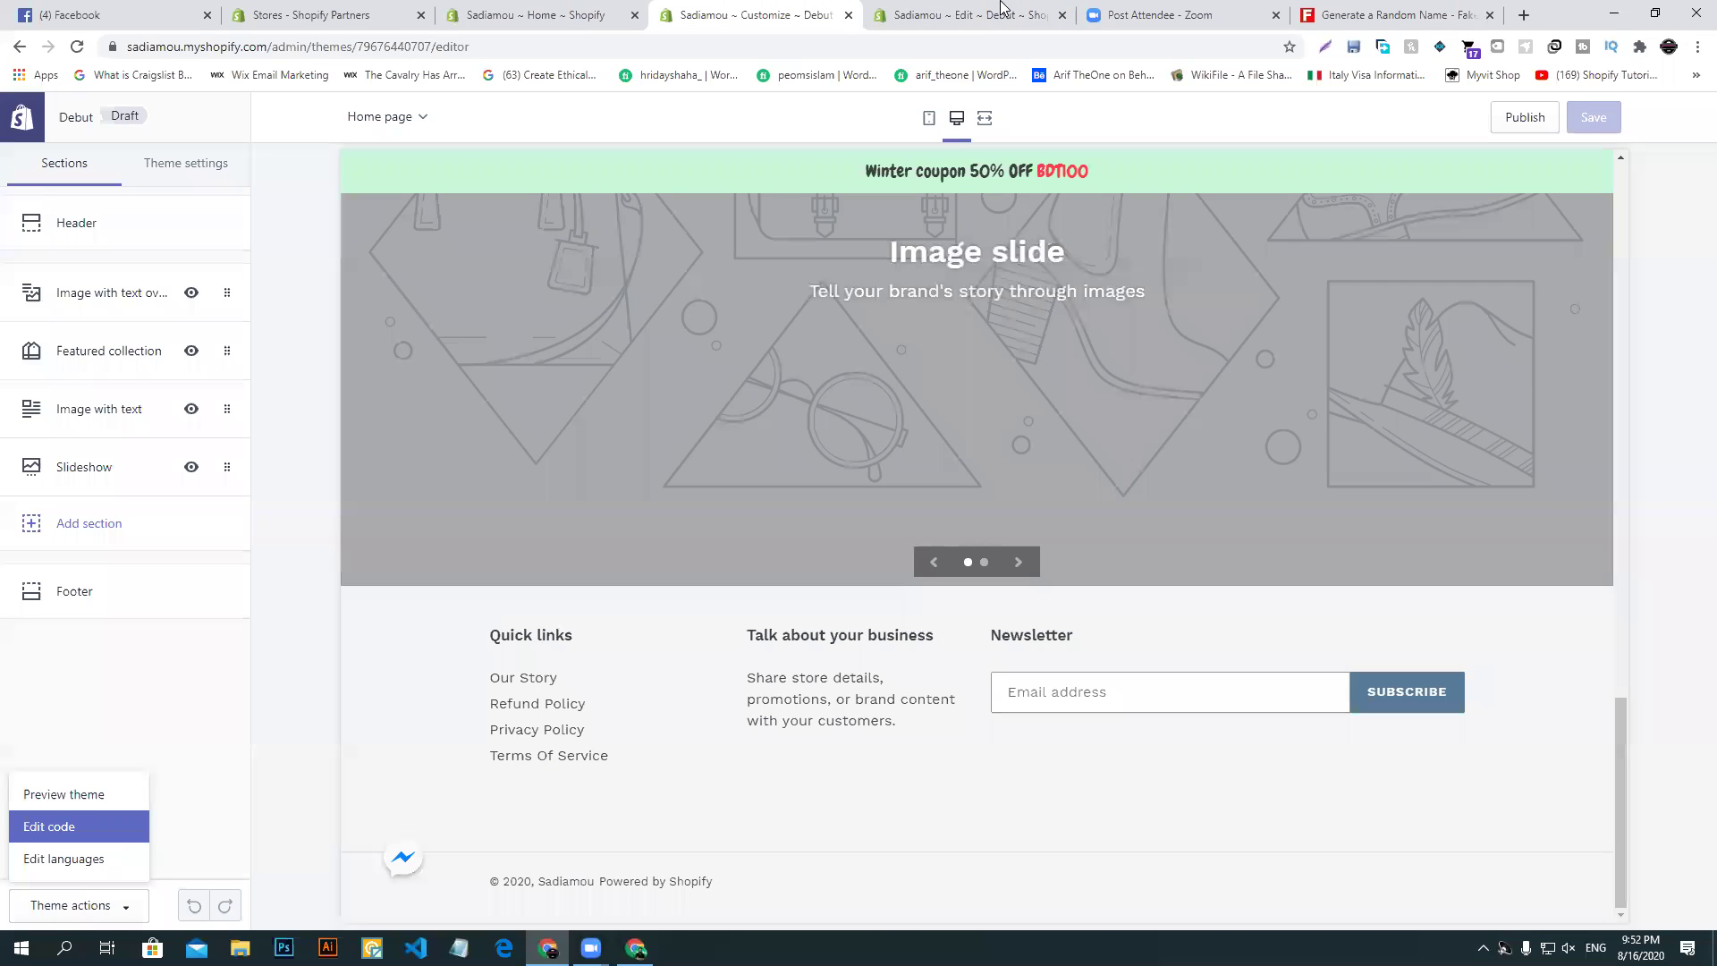
click(1058, 21)
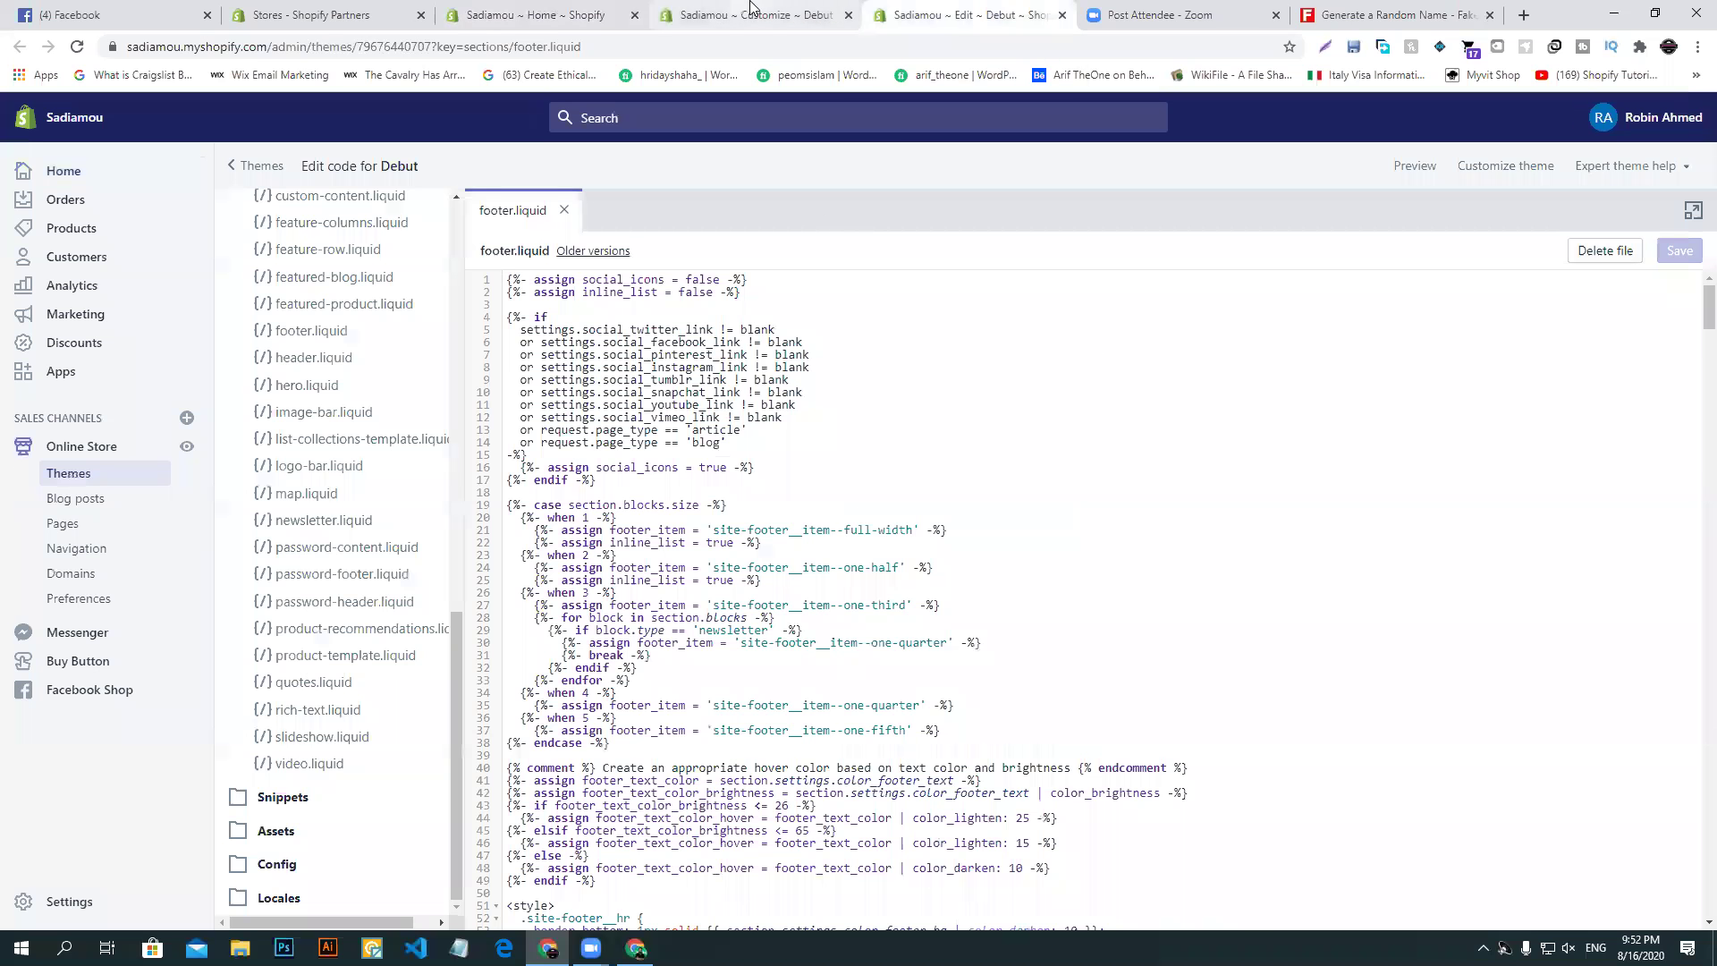
click(1062, 16)
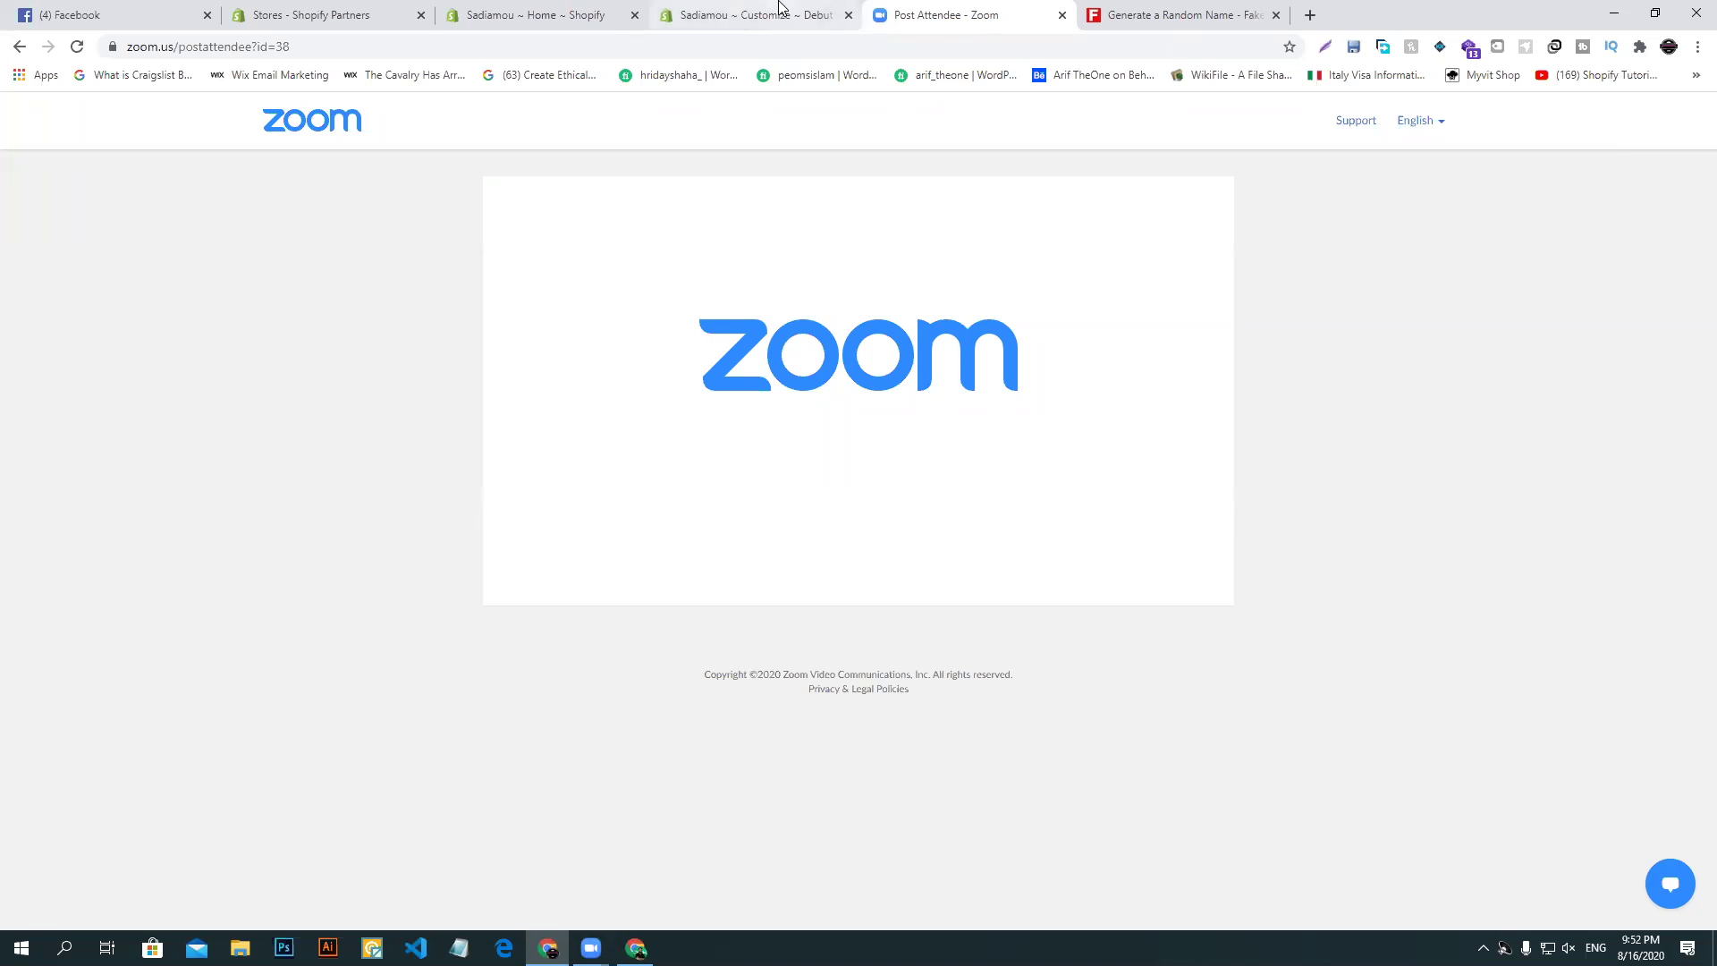
click(524, 15)
click(764, 14)
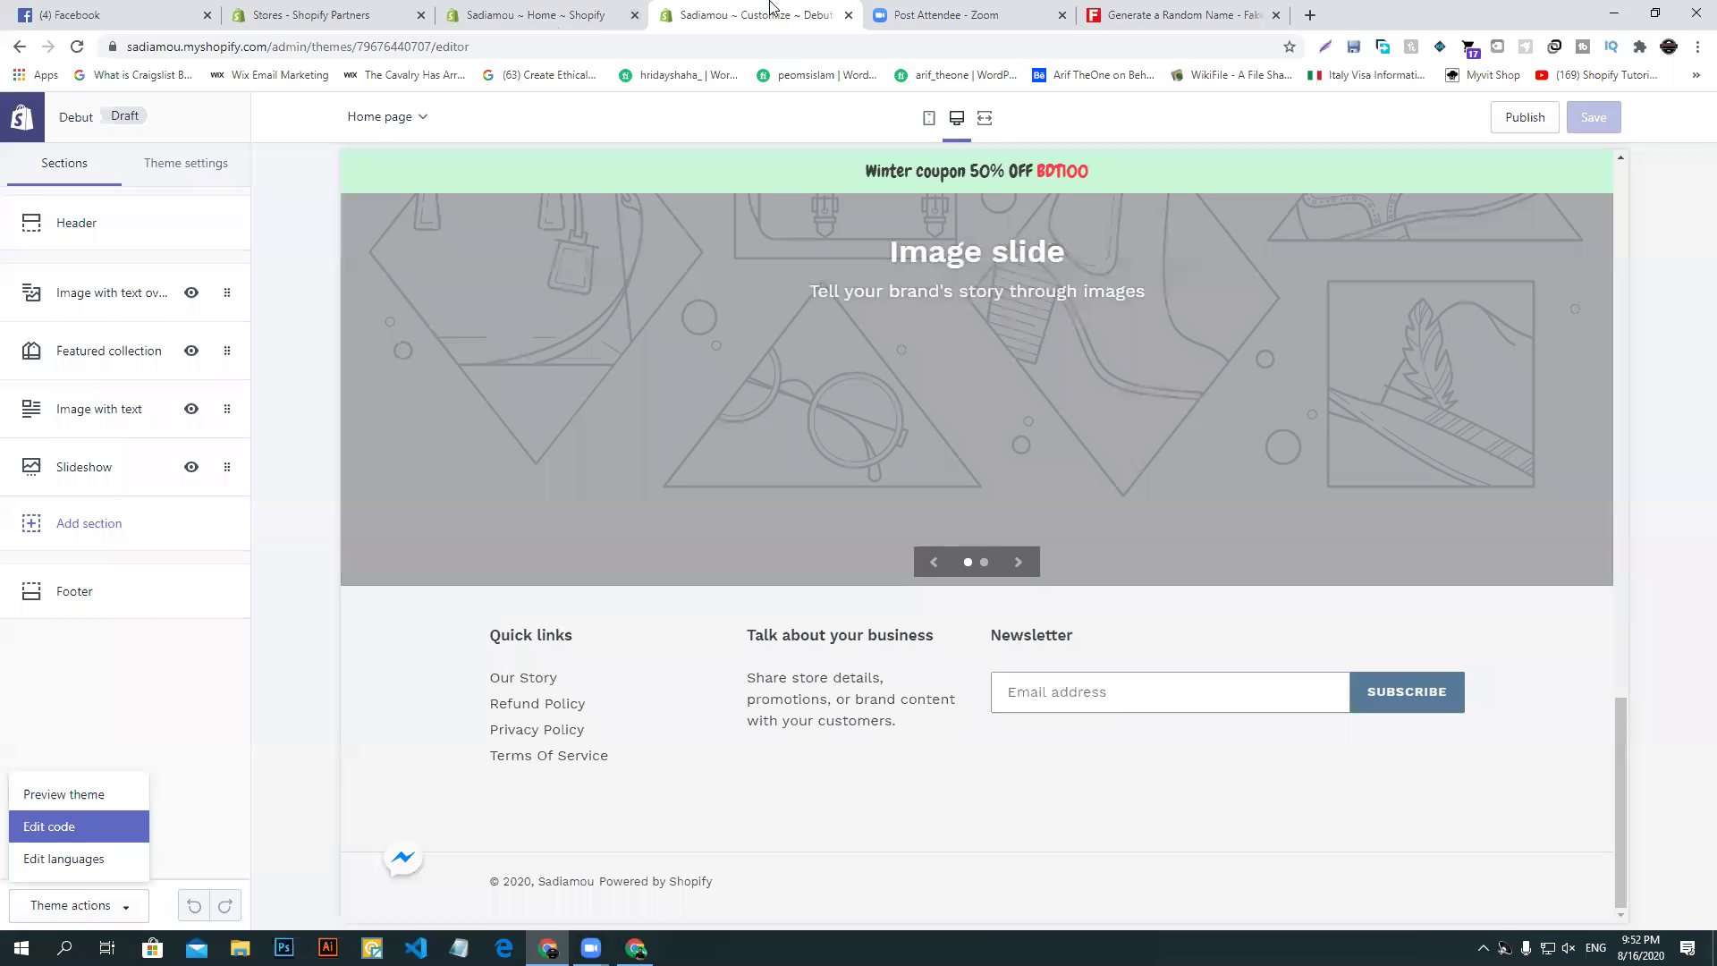